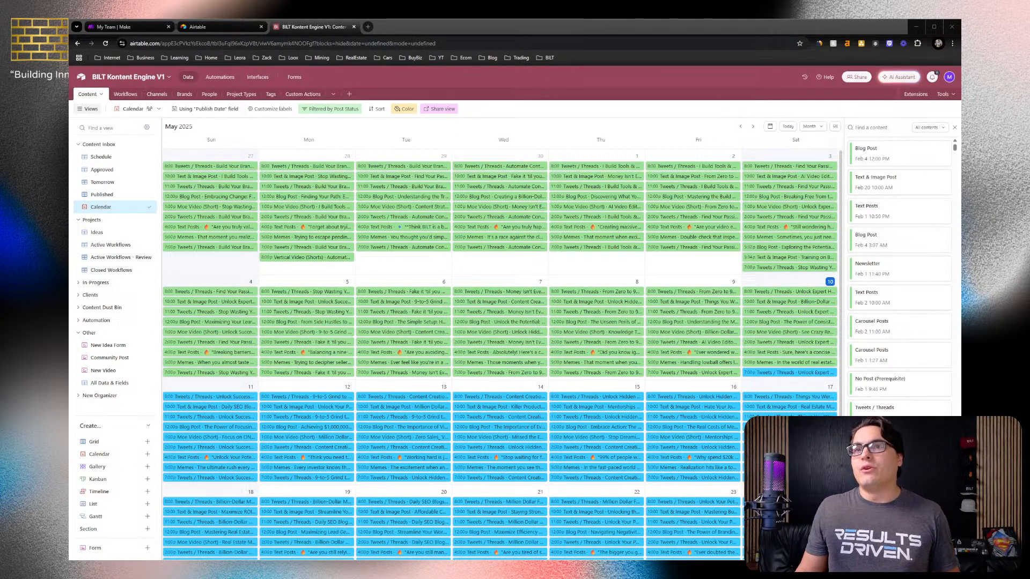
Close the BILT Kontent Engine V1 base, create a new base from scratch in My First Workspace and dismiss its getting-started guide
key("ctrl+w")
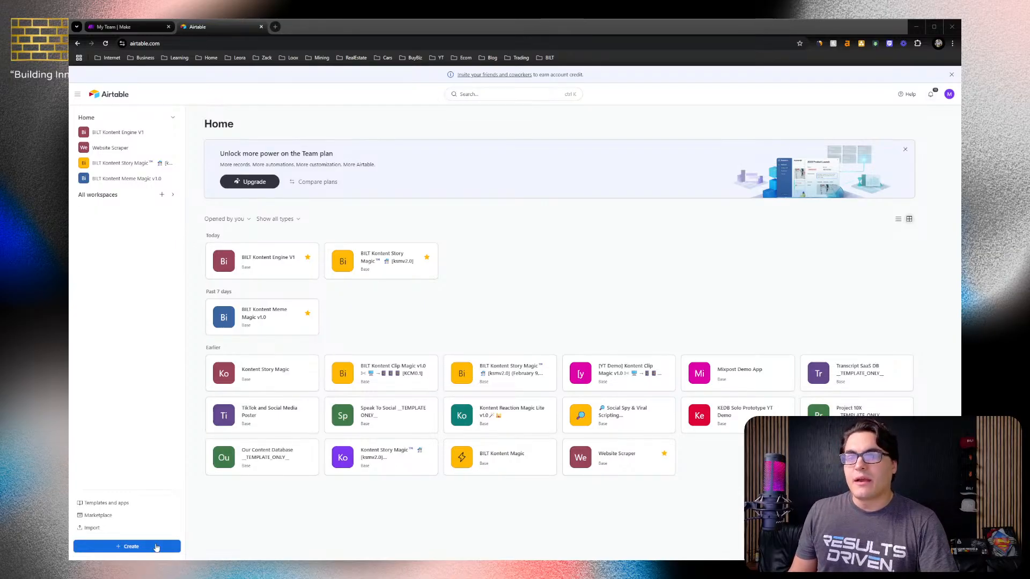
left_click(156, 546)
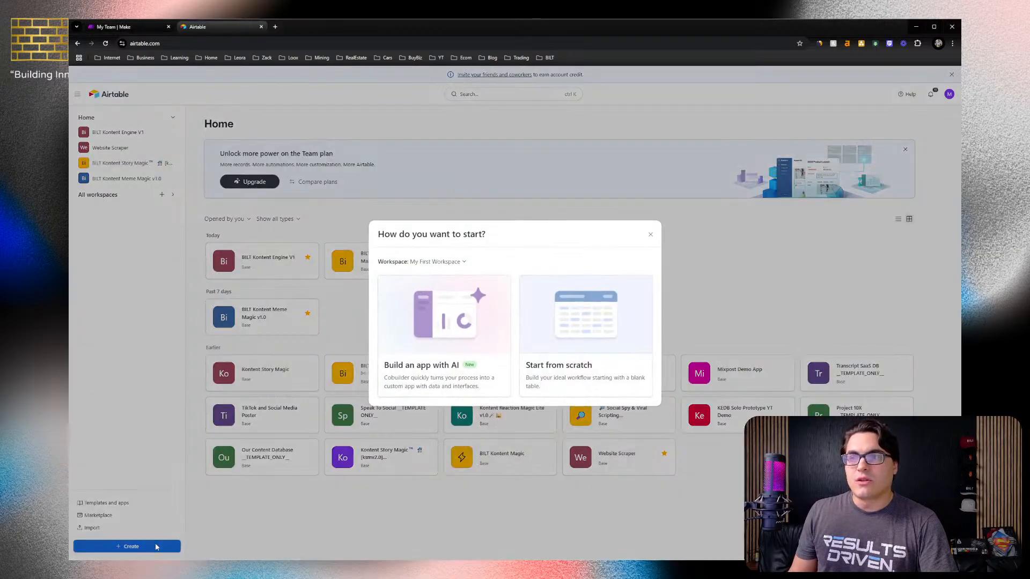
left_click(565, 358)
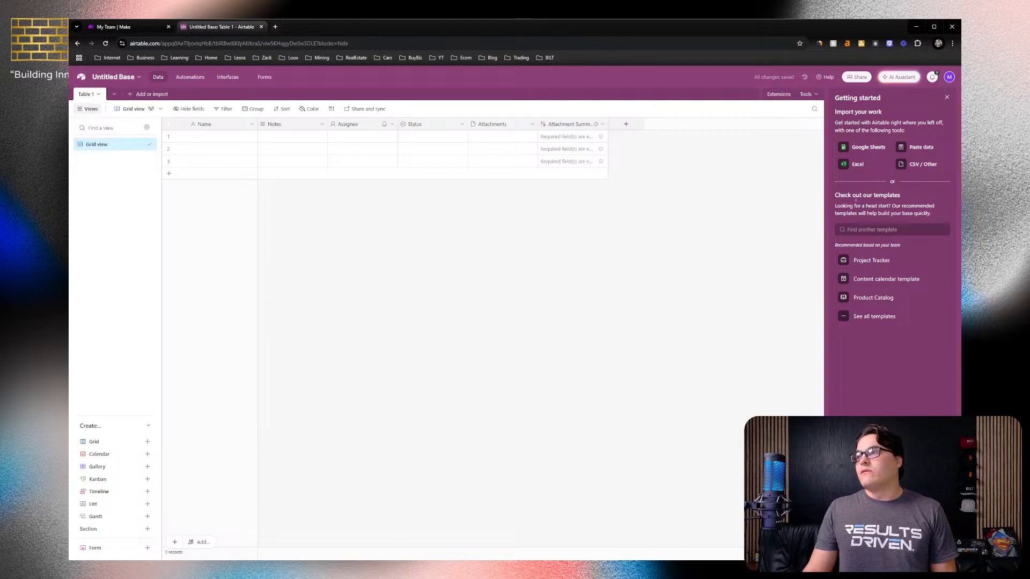
left_click(948, 98)
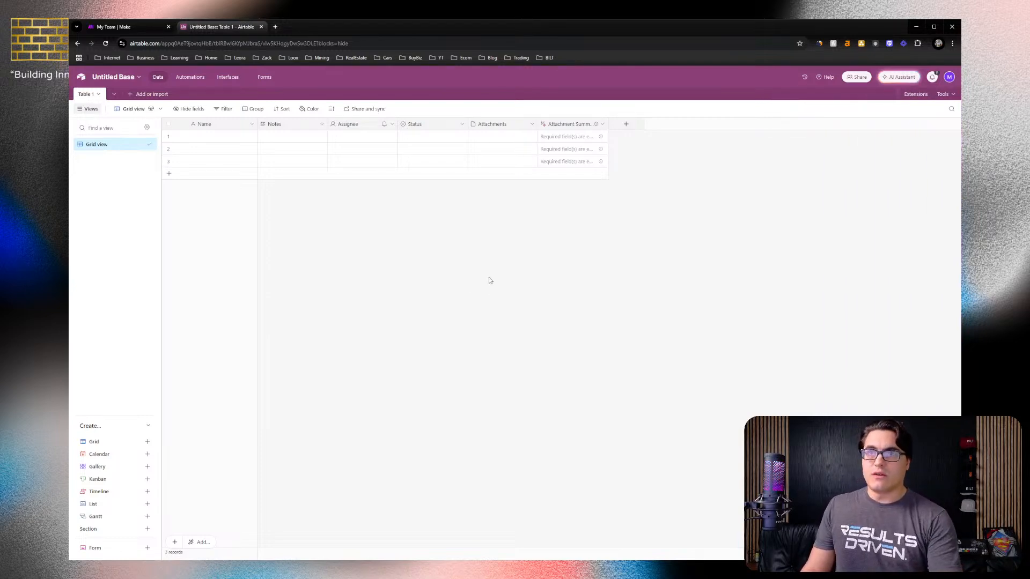
Delete the Notes, Assignee, Status, Attachments and Attachment Summary fields from Table 1, keeping only Name
right_click(298, 127)
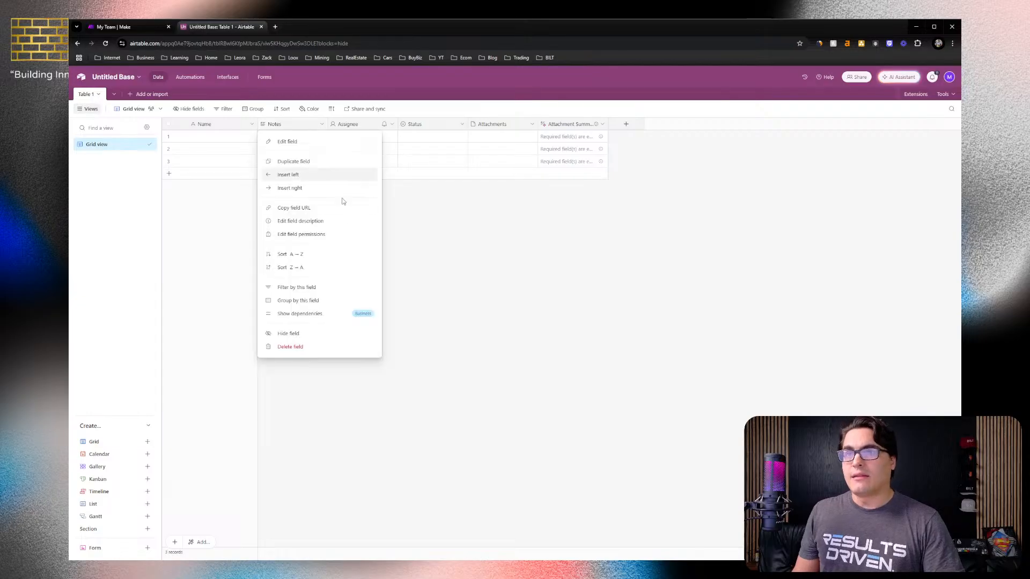
left_click(324, 347)
left_click_drag(440, 125, 479, 126)
left_click(489, 128)
left_click(434, 127, "shift")
left_click(362, 128, "shift")
left_click(310, 127, "shift")
right_click(310, 128)
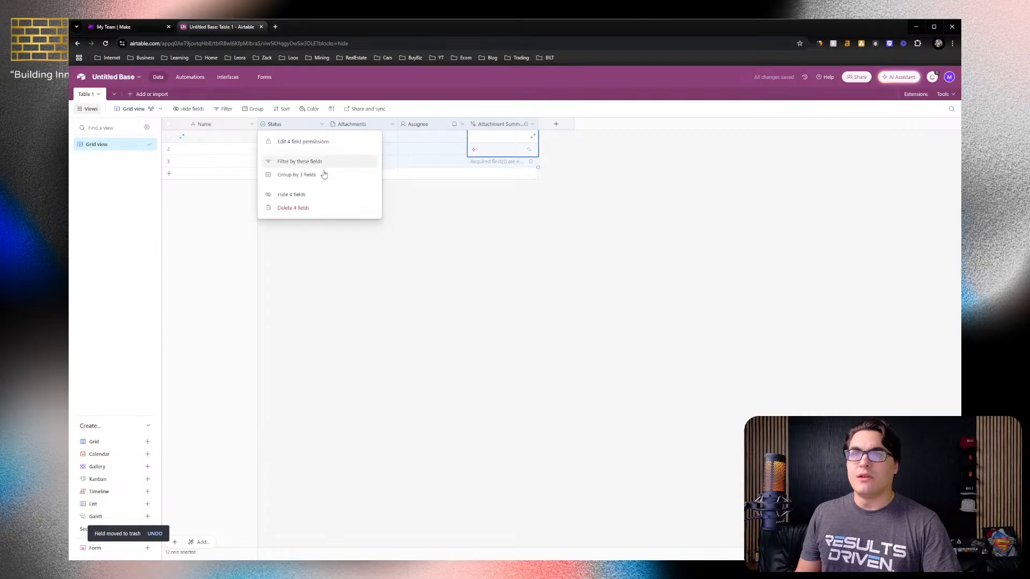
left_click(294, 208)
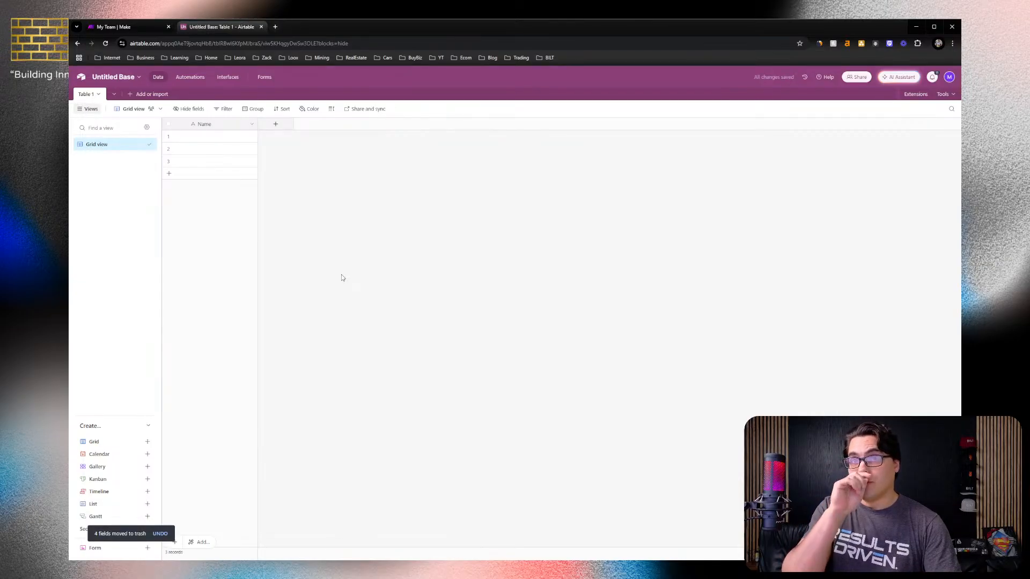
left_click(146, 30)
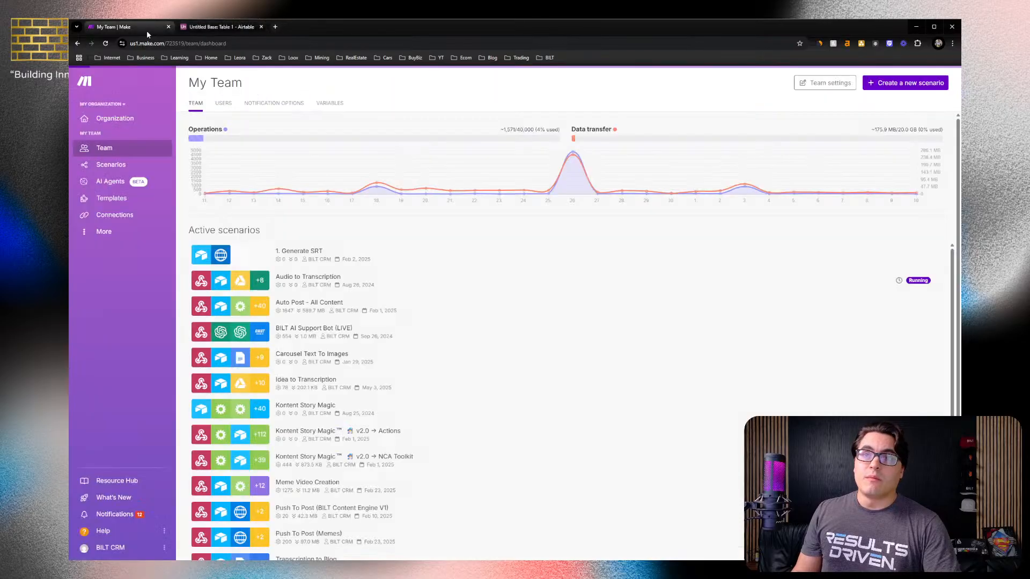
left_click(209, 28)
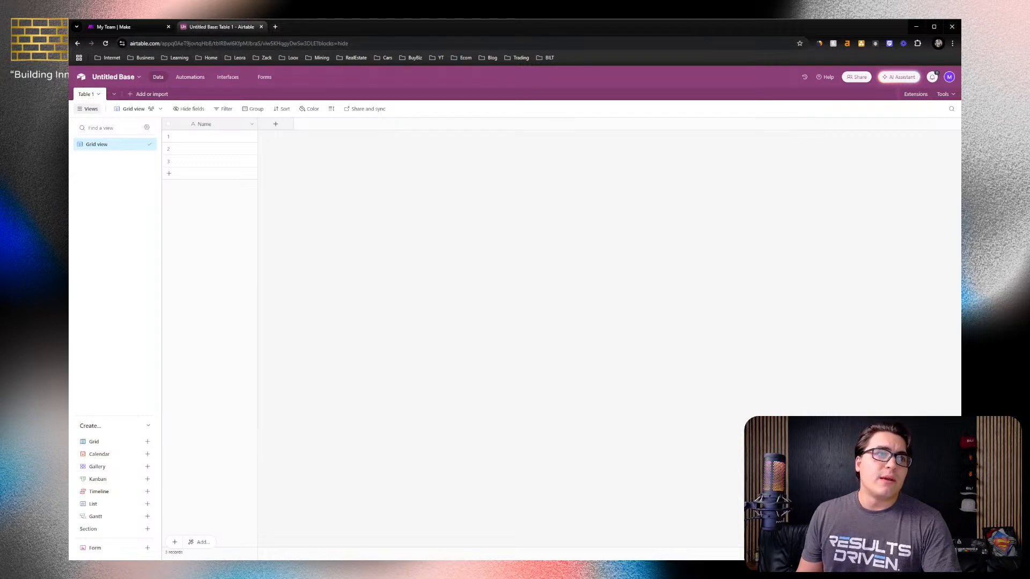
Rename Table 1 as Content
left_click(88, 101)
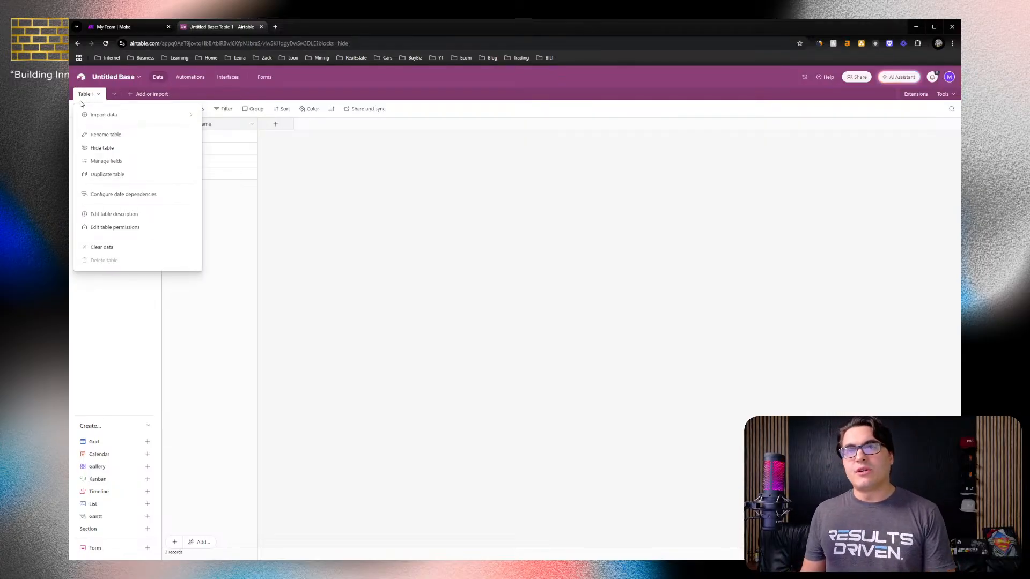
left_click(95, 137)
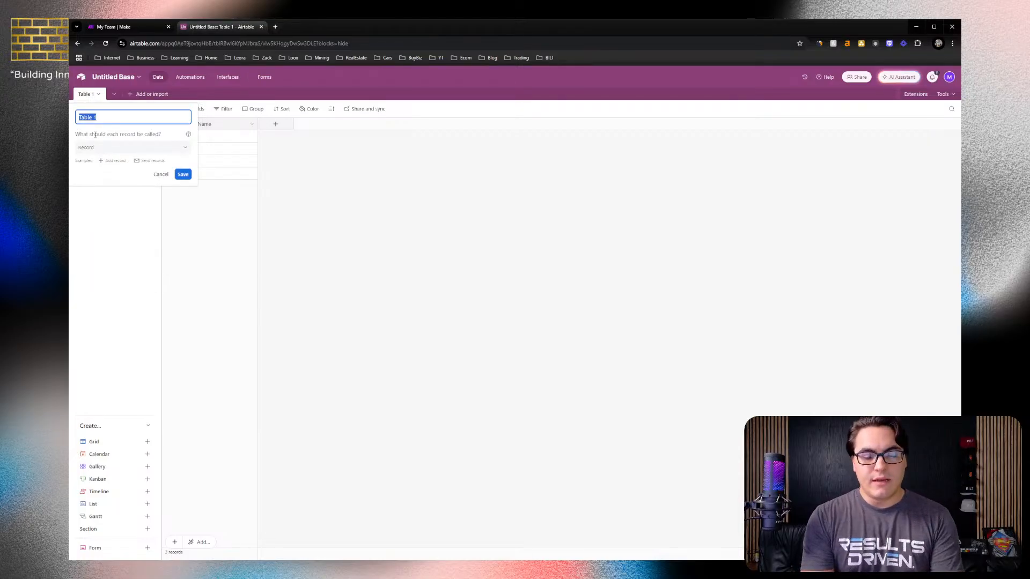
type("Content")
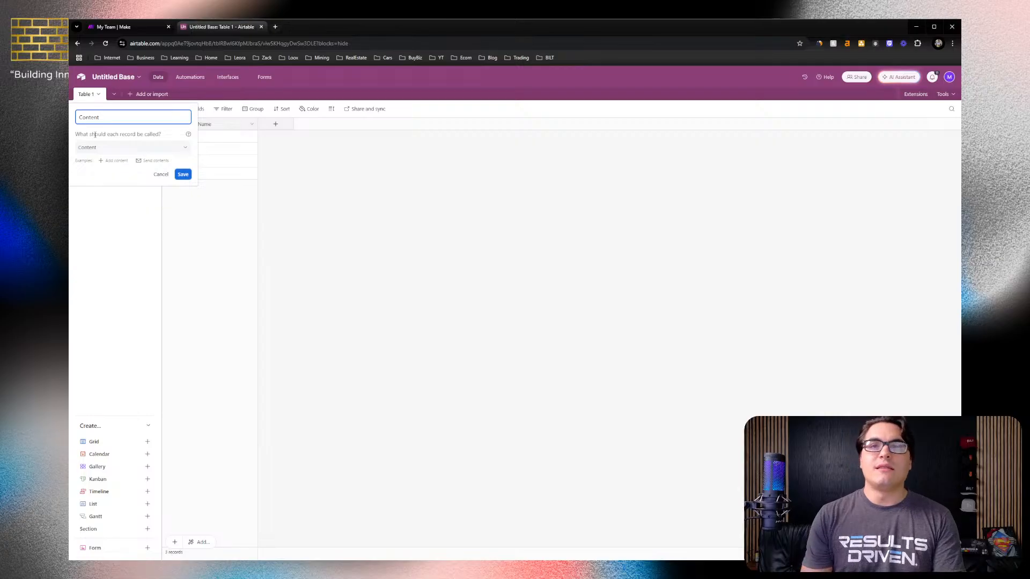
left_click(182, 175)
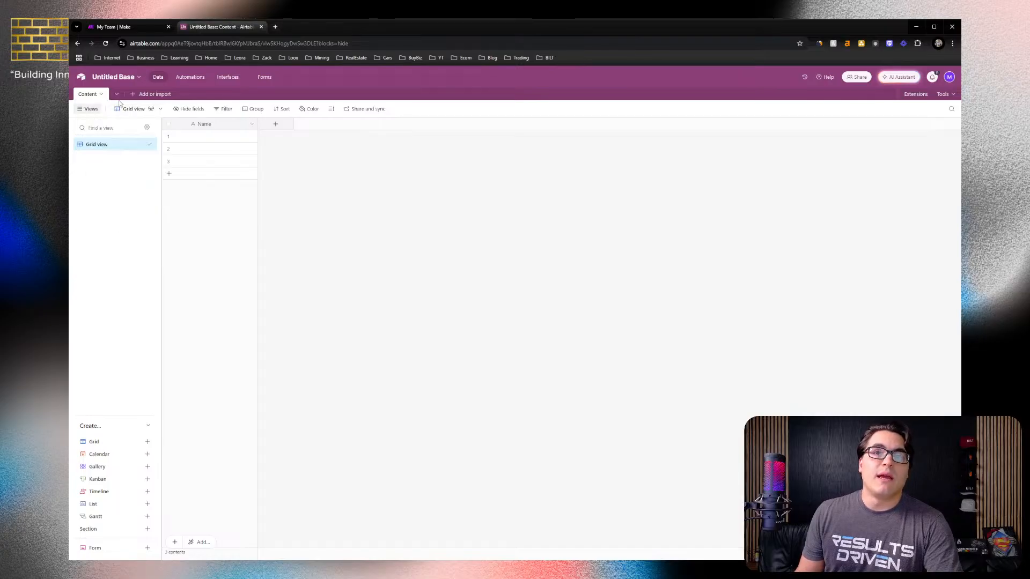
Add a blank table named Brands to the base
left_click(153, 96)
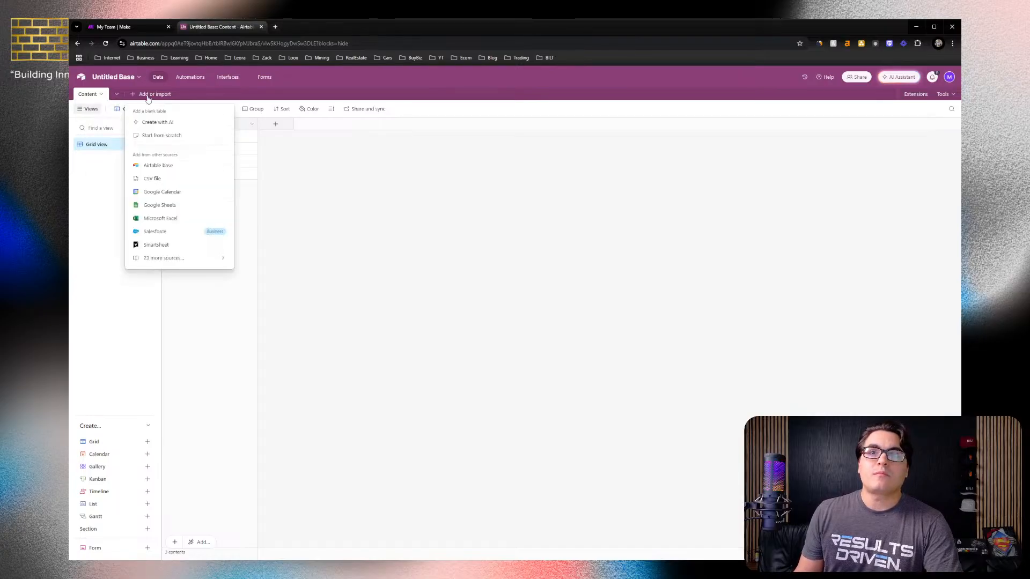
left_click(157, 135)
type("Bran")
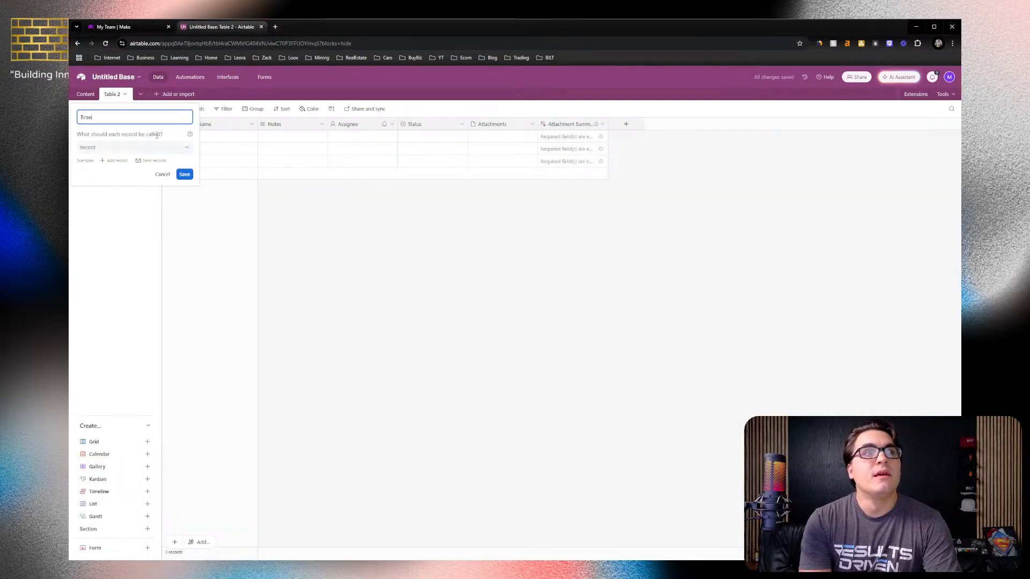
type("ds")
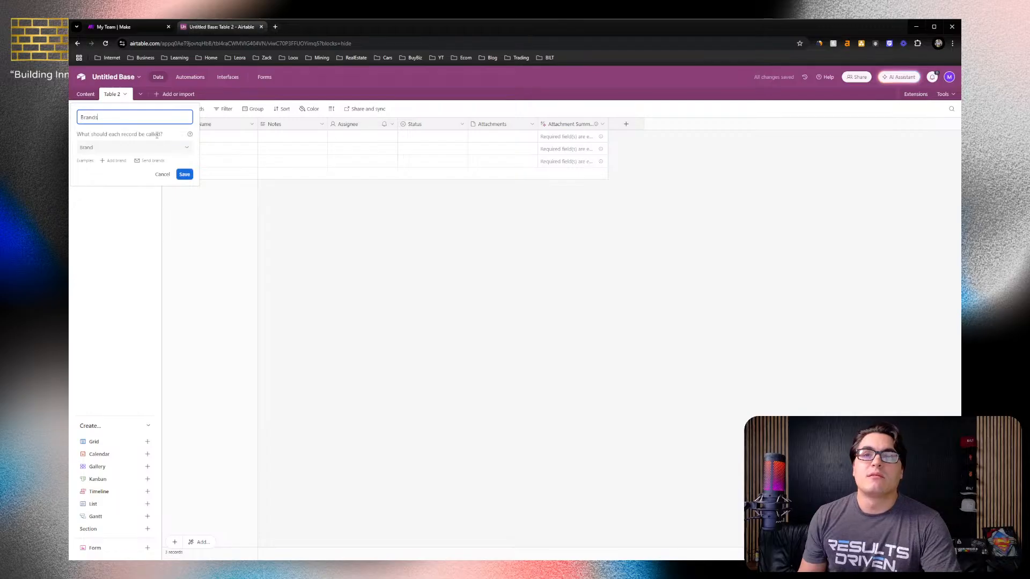
left_click(185, 177)
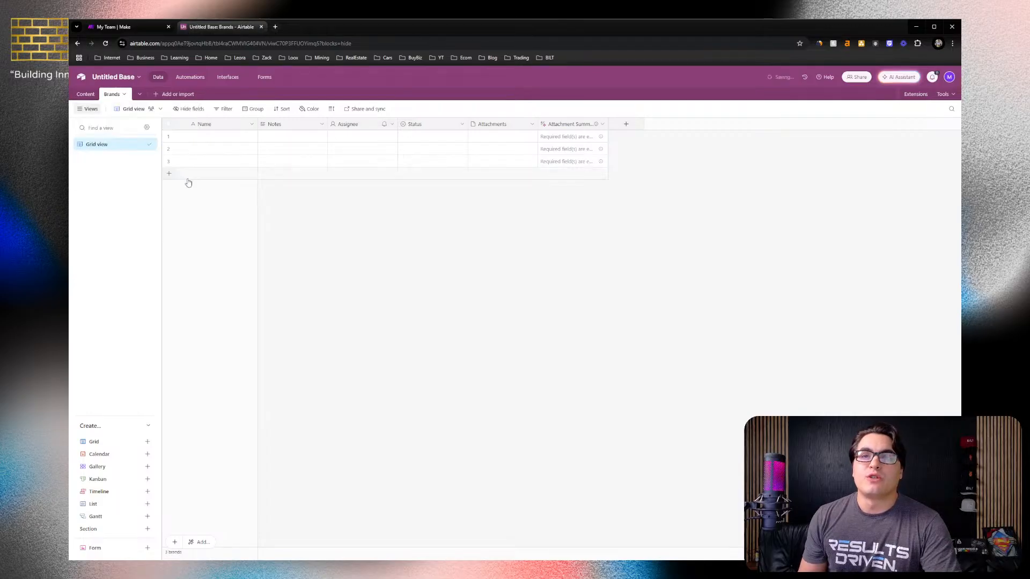
Add a blank table named Channels to the base
left_click(171, 94)
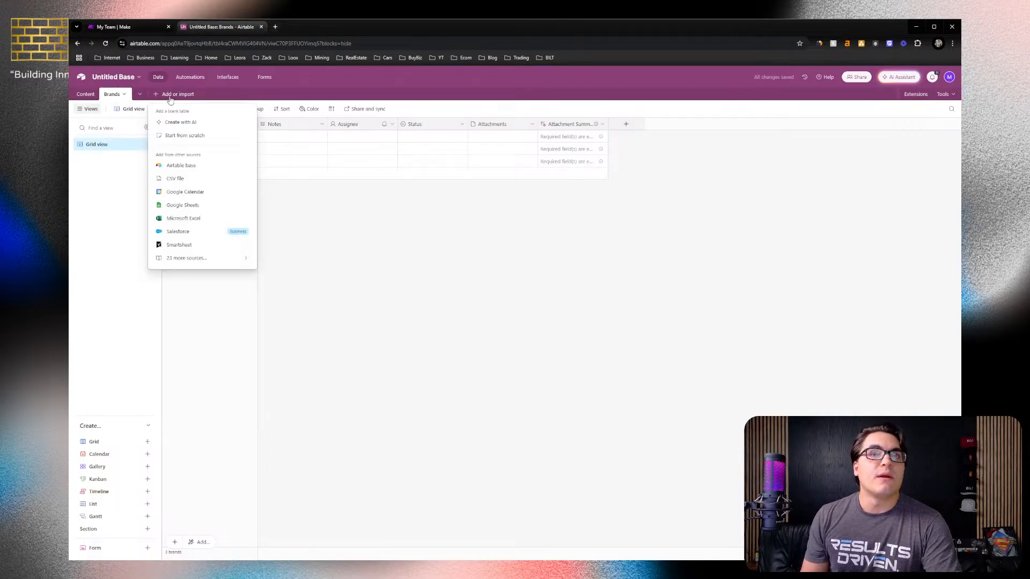
left_click(193, 140)
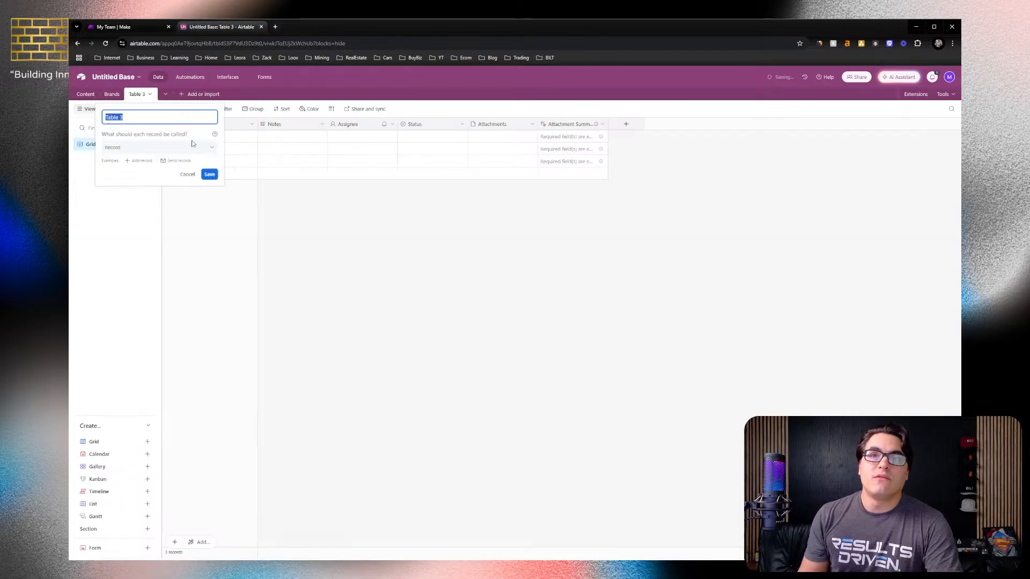
type("Channle")
key("BackSpace")
key("BackSpace")
type("els")
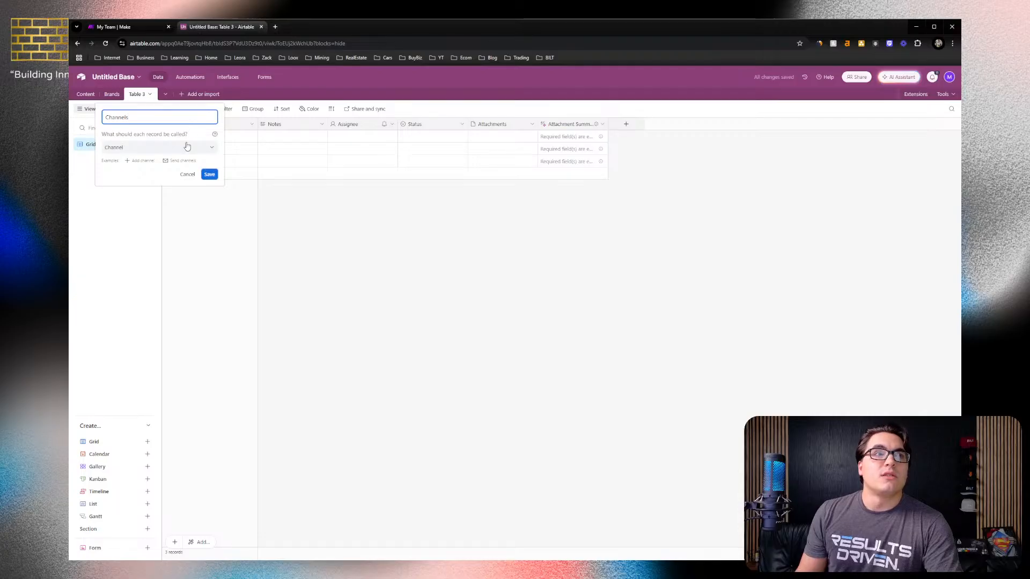
left_click(209, 174)
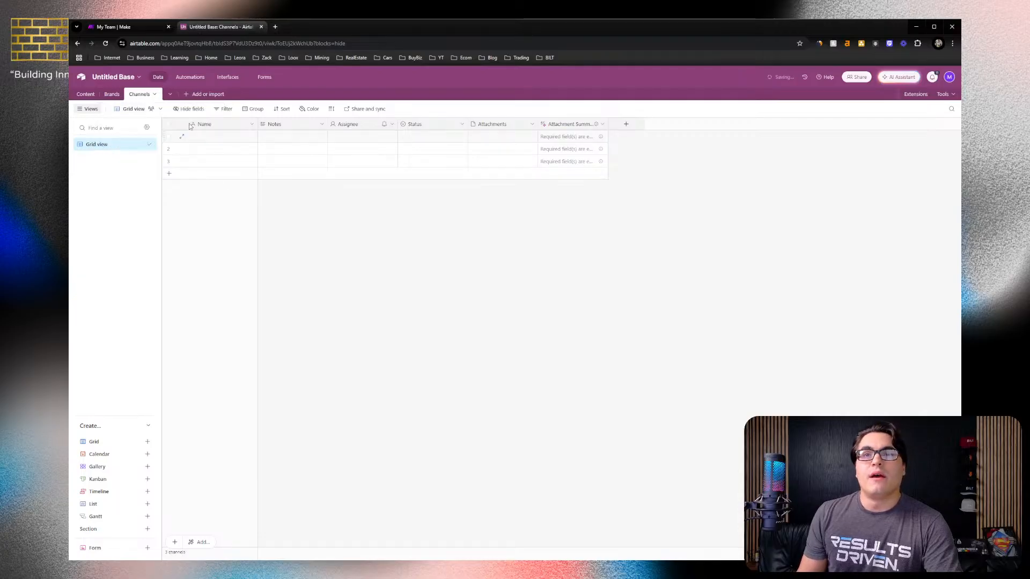
Add a blank table named Custom Actions to the base
left_click(191, 95)
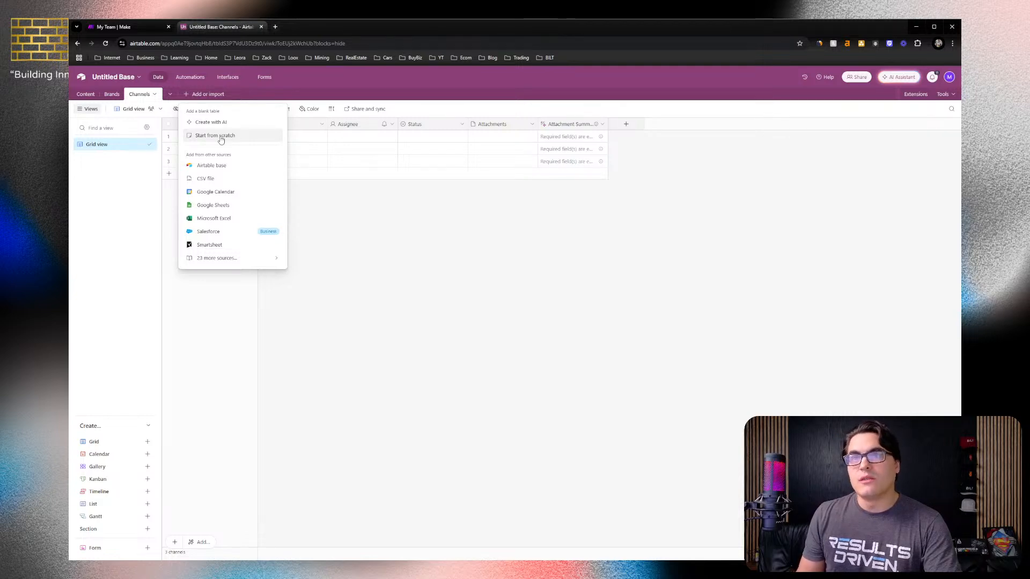
left_click(220, 137)
type("Custom Actions")
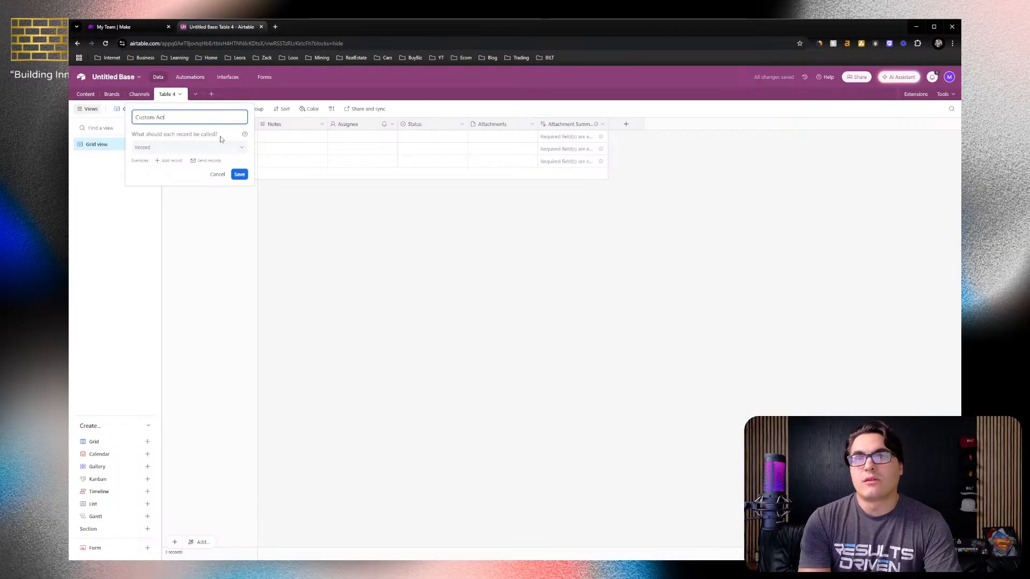
left_click(239, 175)
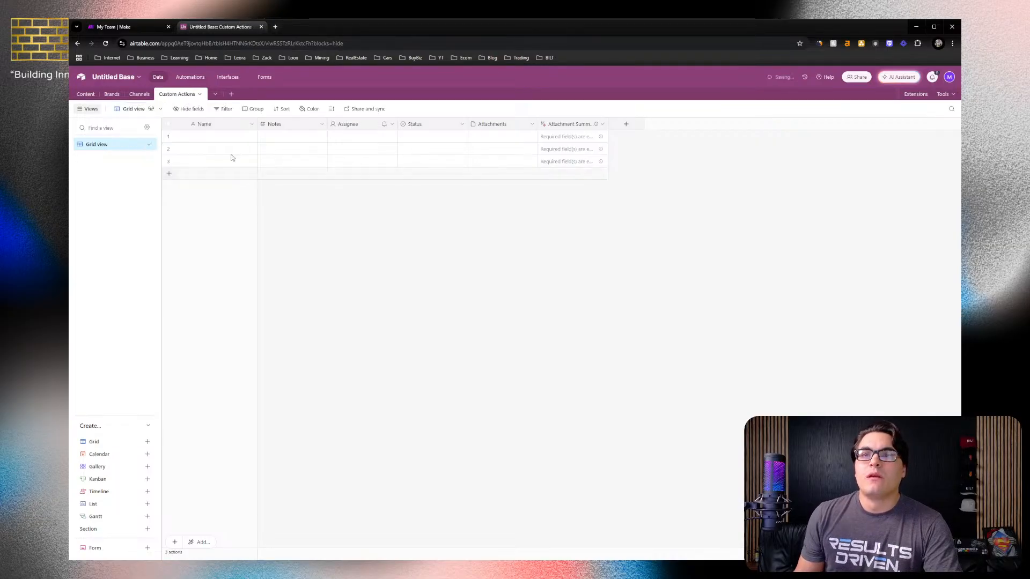
Add a blank table named Workflows to the base
left_click(233, 96)
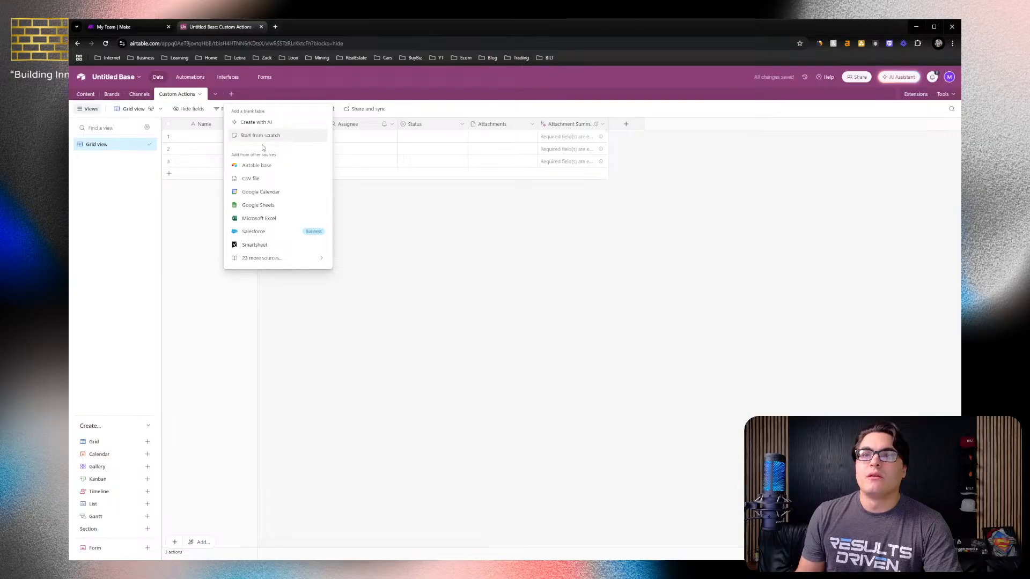
left_click(263, 141)
type("Wo")
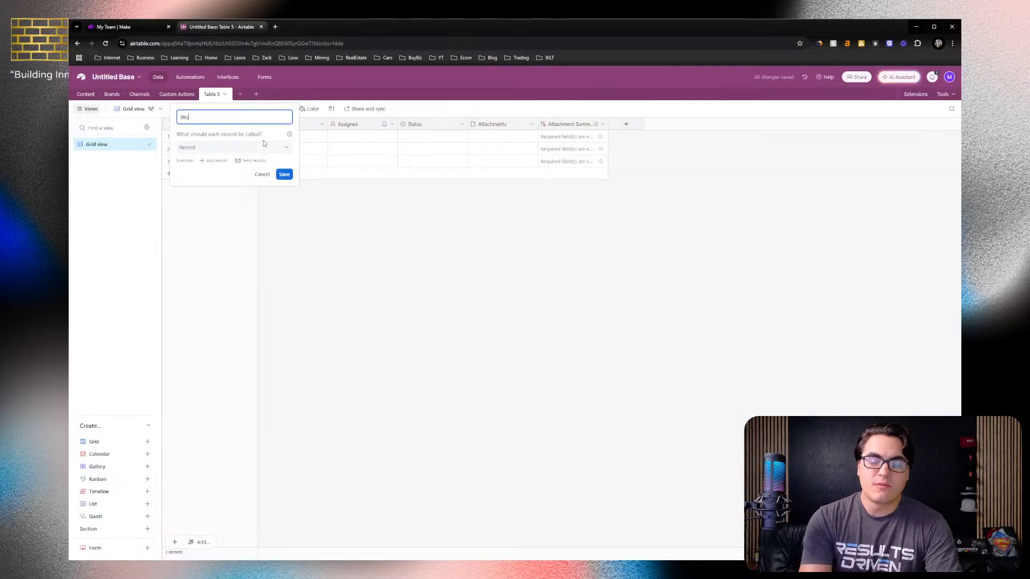
type("rkflows")
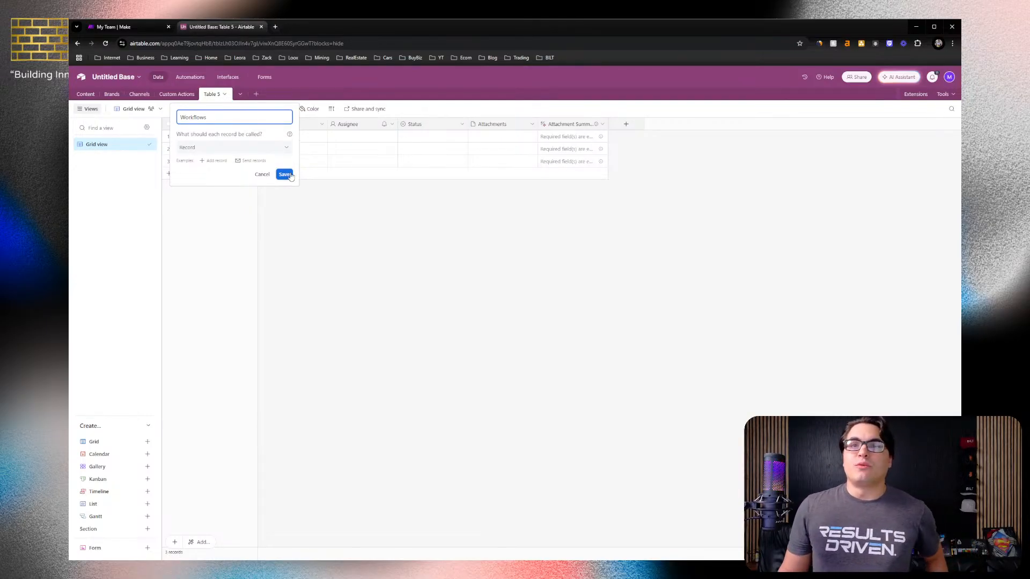
left_click(285, 175)
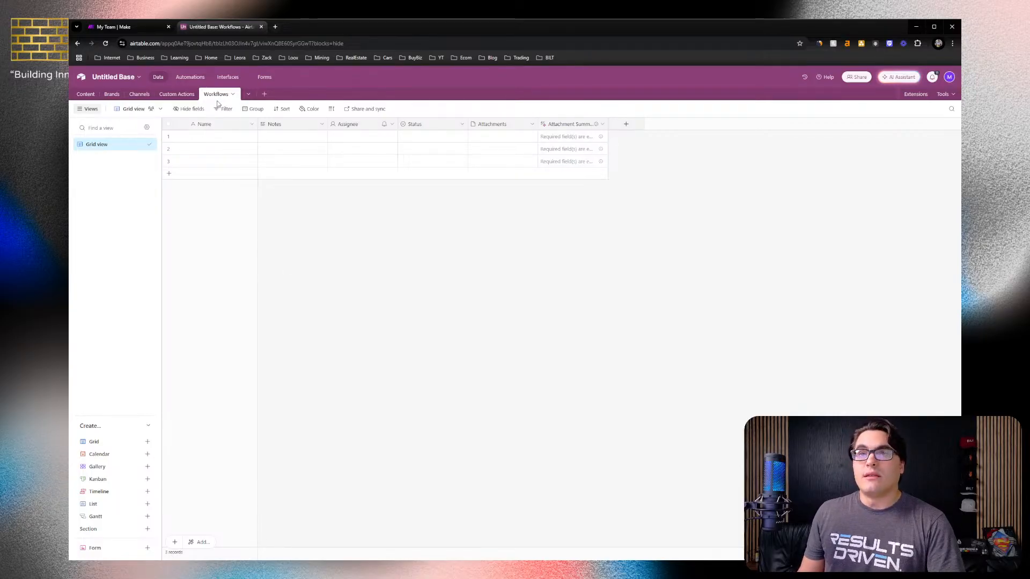
Reorder the tables so Workflows directly follows Content and Channels comes before Brands
left_click_drag(217, 97, 107, 97)
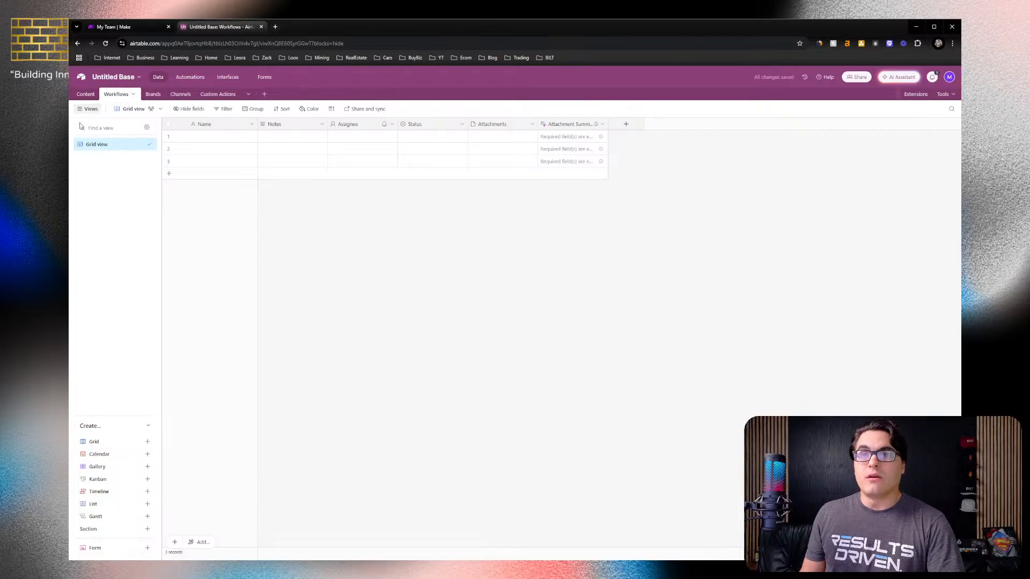
left_click_drag(186, 95, 148, 94)
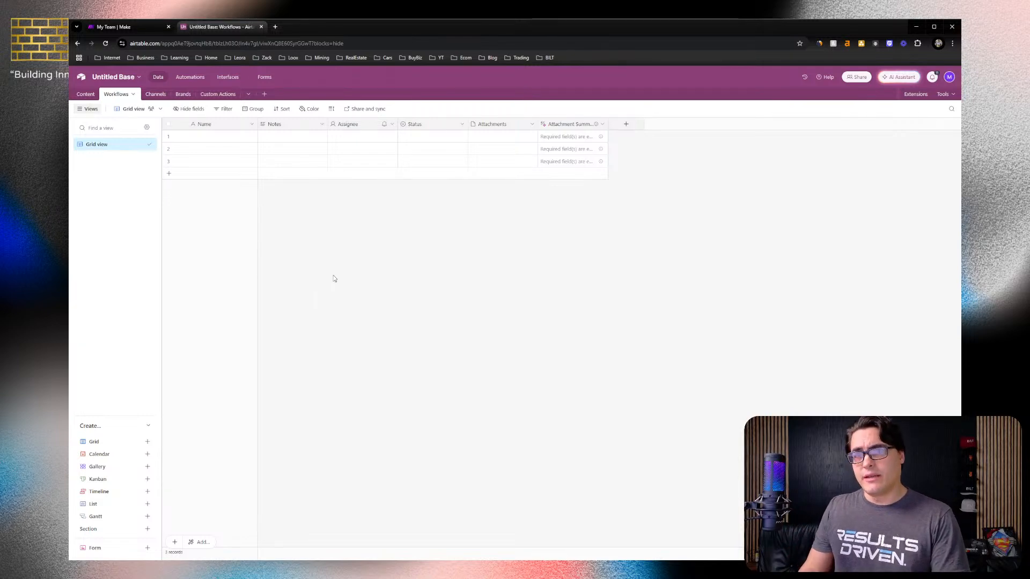
Delete all five default fields after Name, from Notes through Attachment Summary, in the Brands table
left_click(180, 95)
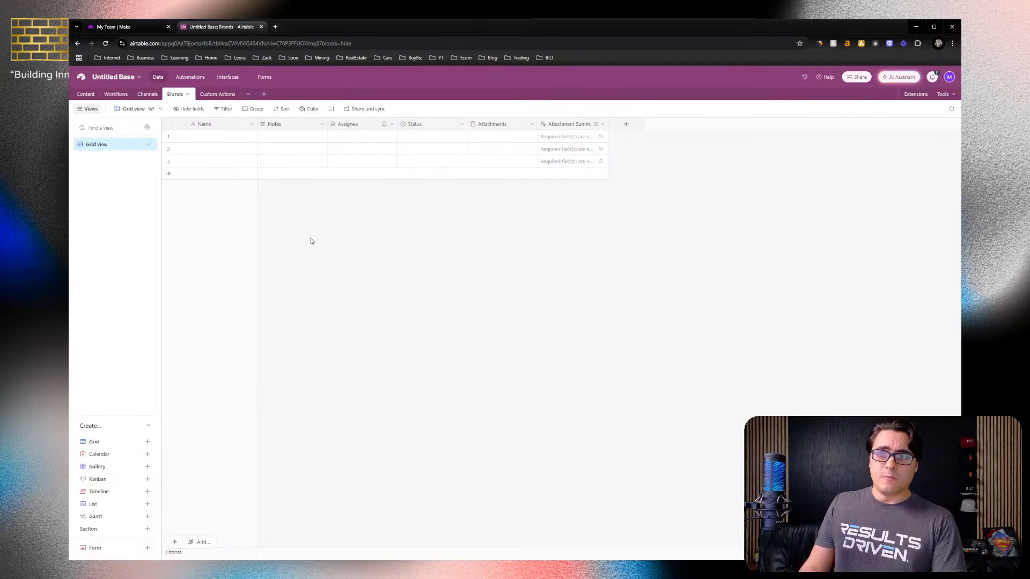
left_click(291, 127)
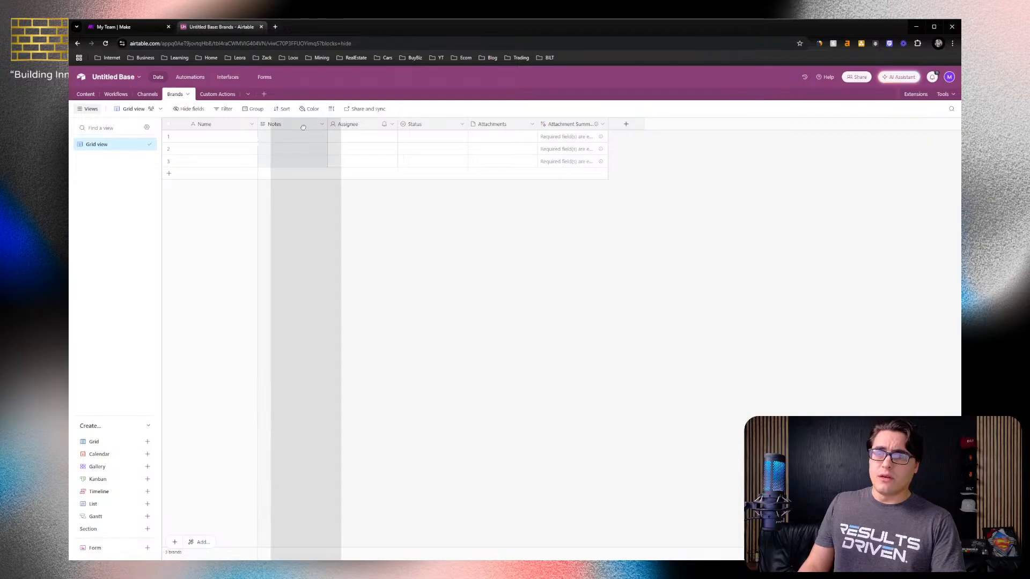
left_click_drag(303, 130, 675, 132)
left_click(561, 123, "shift")
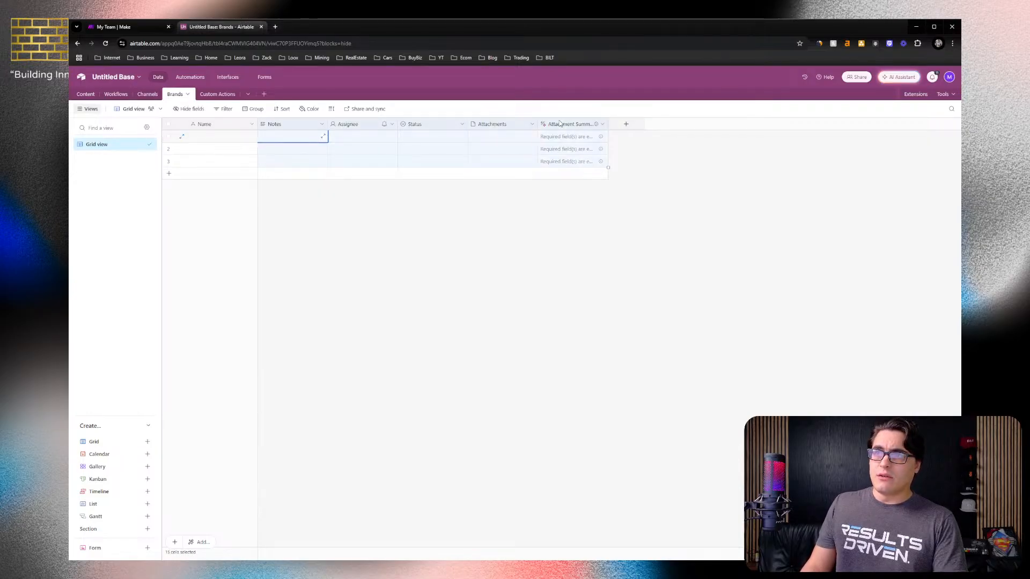
right_click(561, 123)
left_click(572, 207)
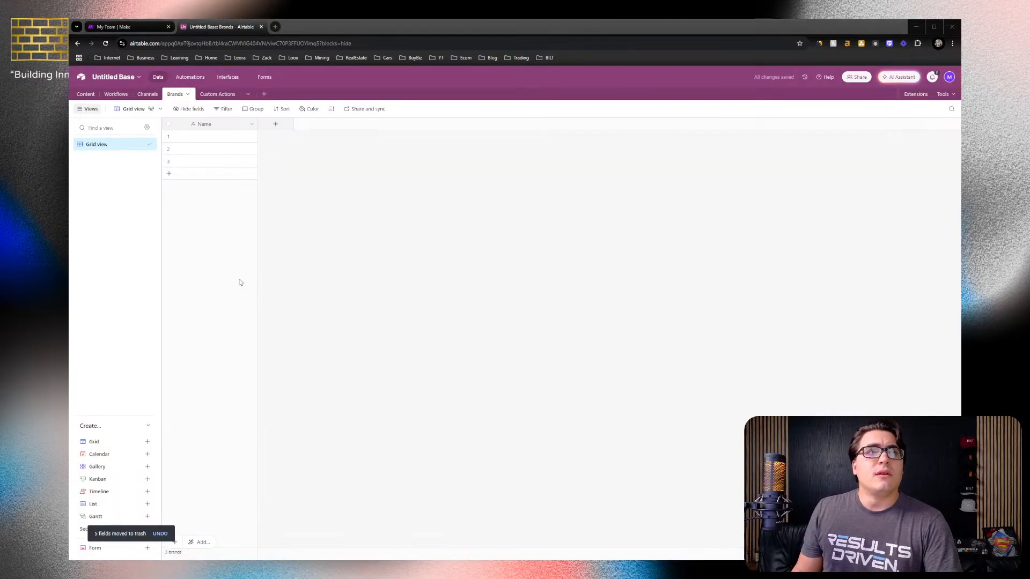
right_click(230, 125)
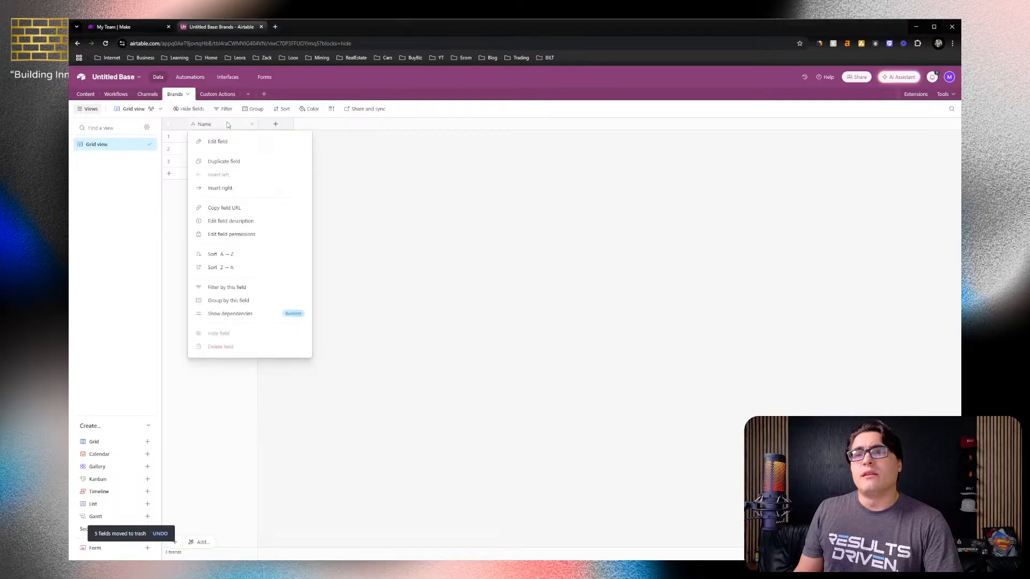
key("Escape")
left_click(206, 126)
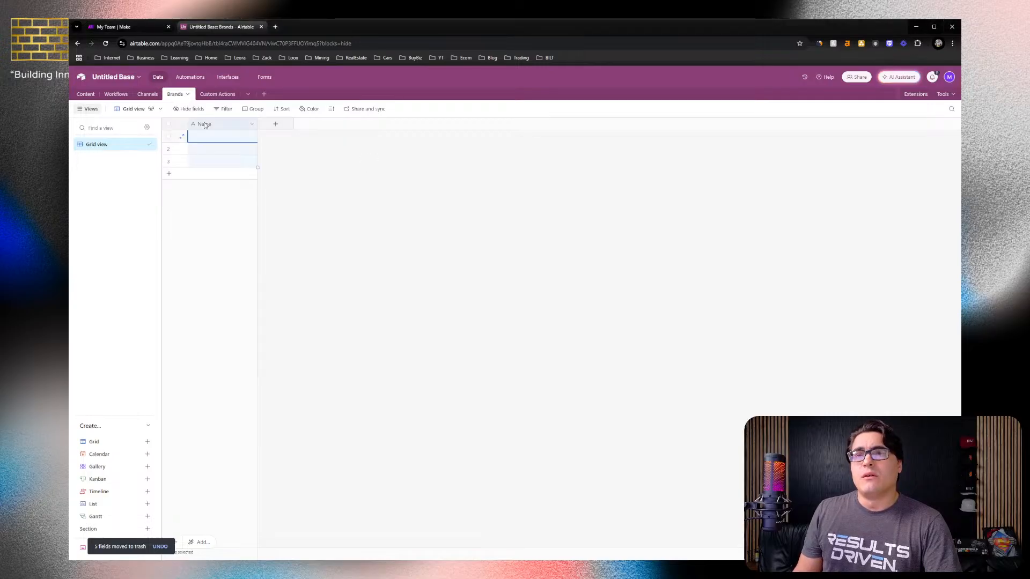
left_click(424, 191)
right_click(231, 129)
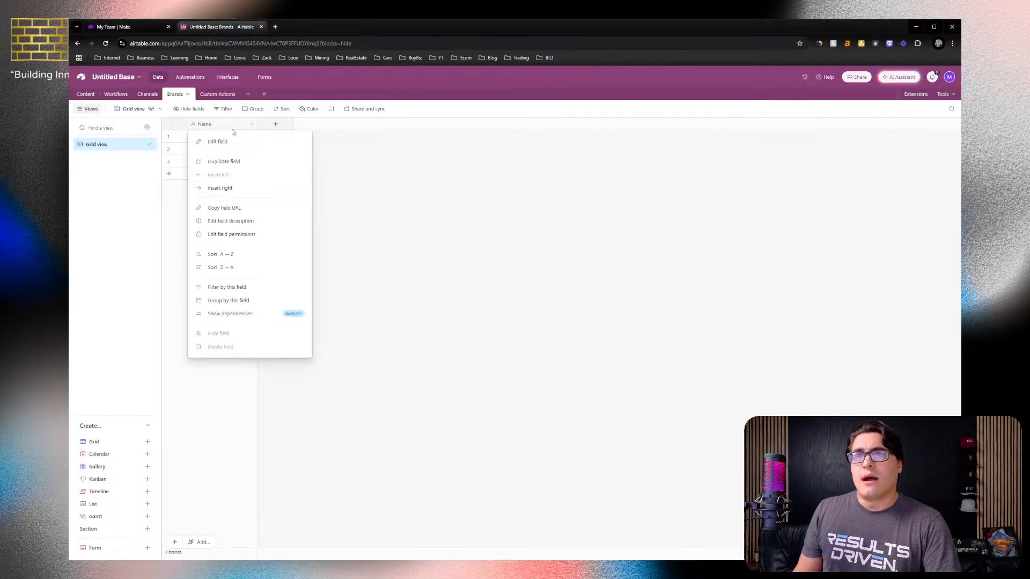
left_click(402, 166)
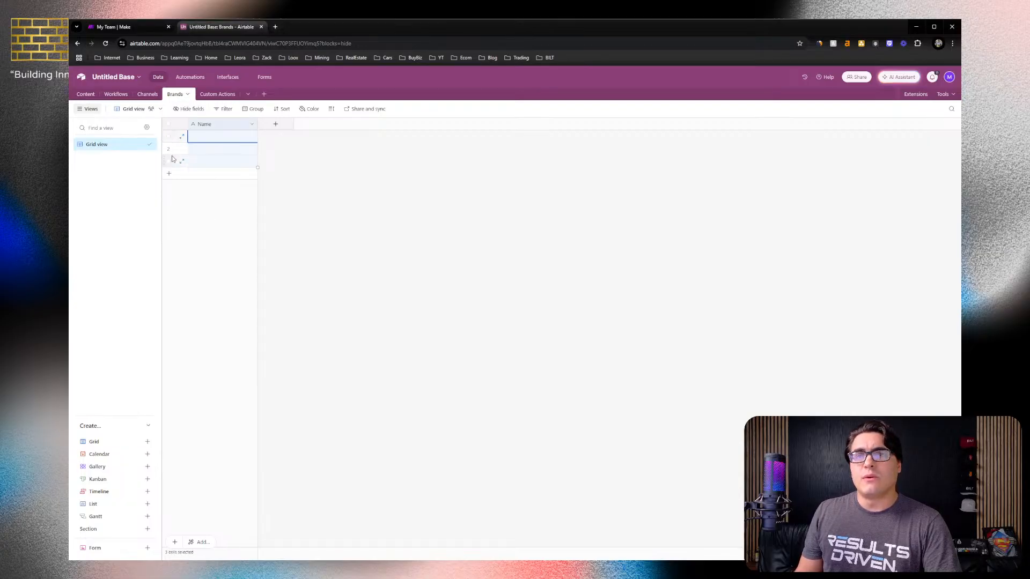
right_click(225, 129)
left_click(357, 181)
Enter BILT as the first brand's name and the owner's first name followed by "(Personal Brand)" as the second
left_click(229, 139)
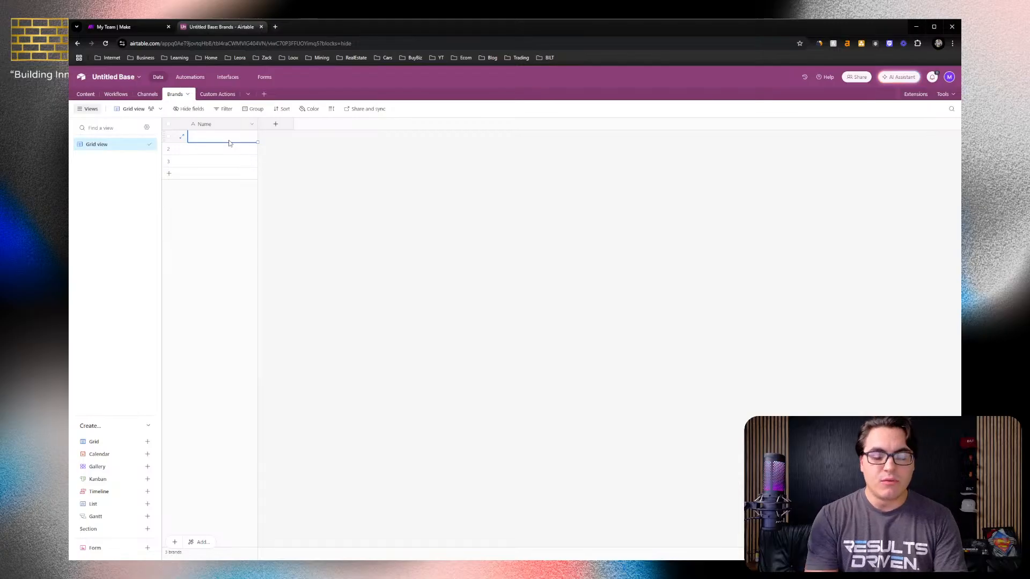
type("BILT")
key("Return")
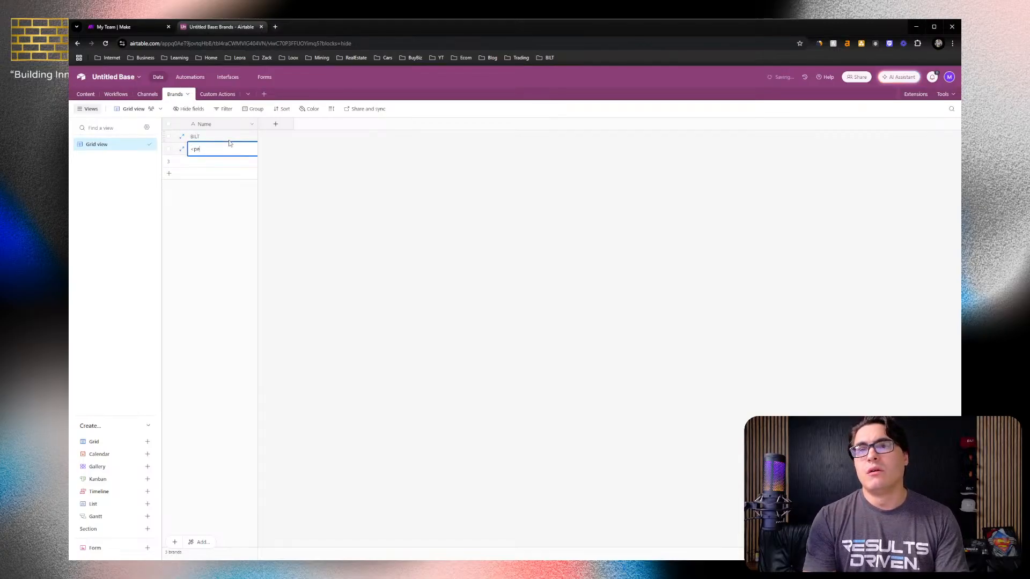
type("Moe")
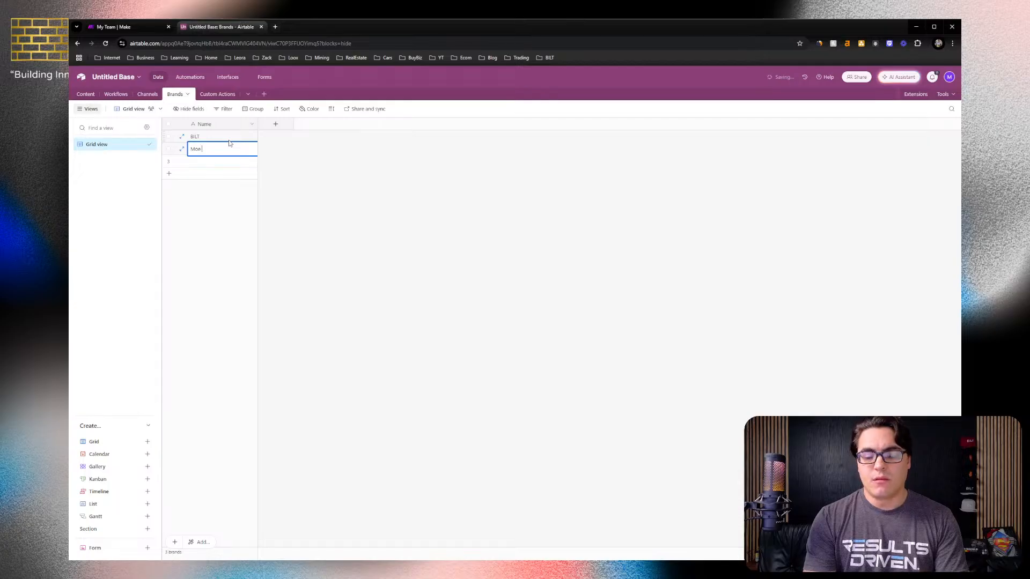
type(" (Persona")
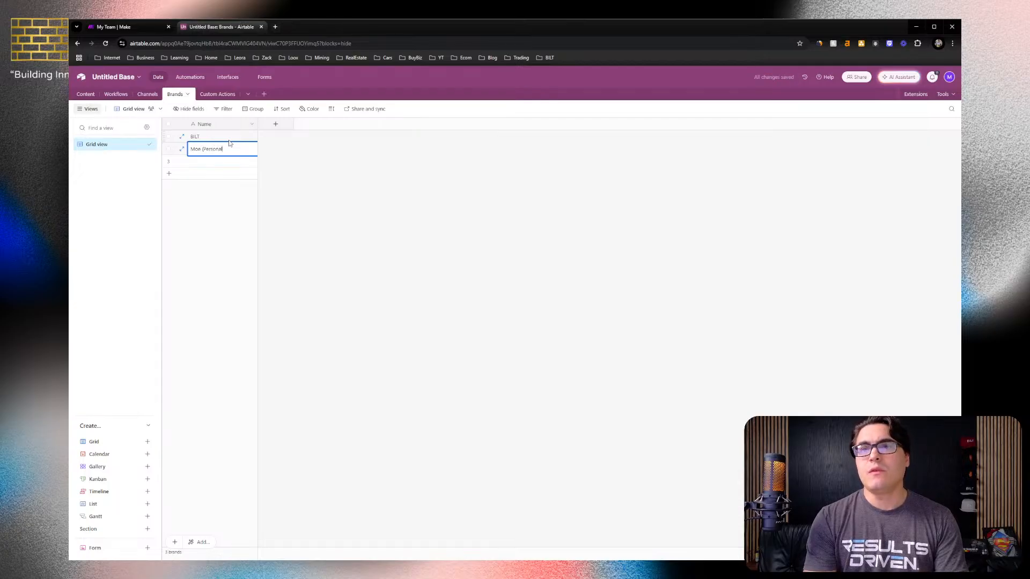
type("l Brand")
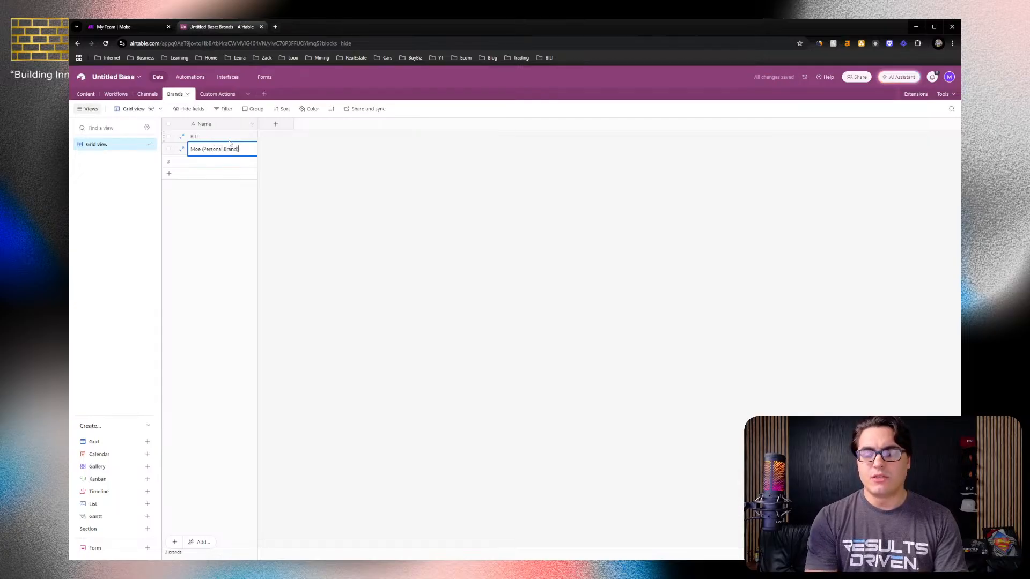
double_click(222, 140)
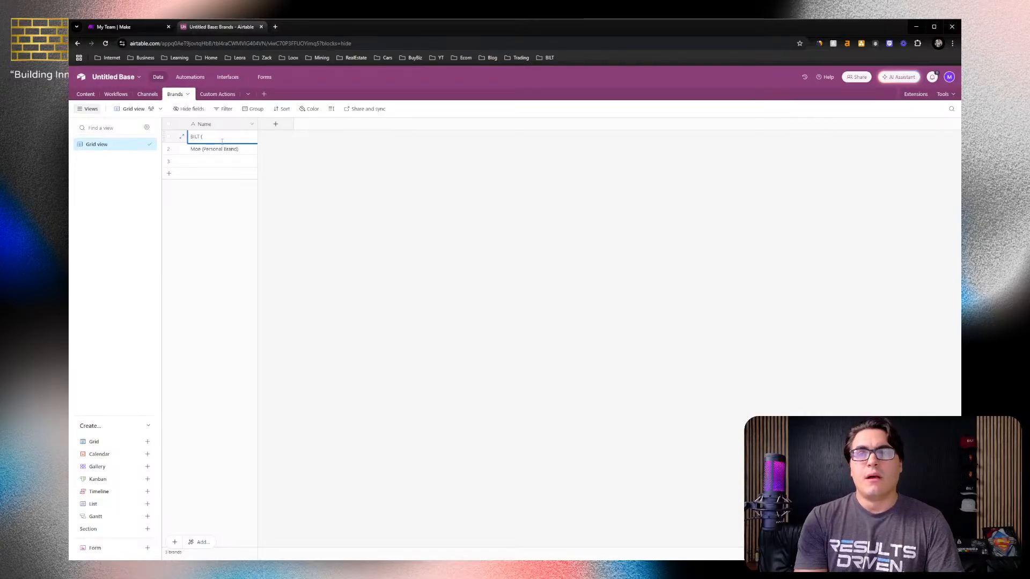
key("BackSpace")
key("BackSpace")
left_click(222, 145)
left_click(338, 237)
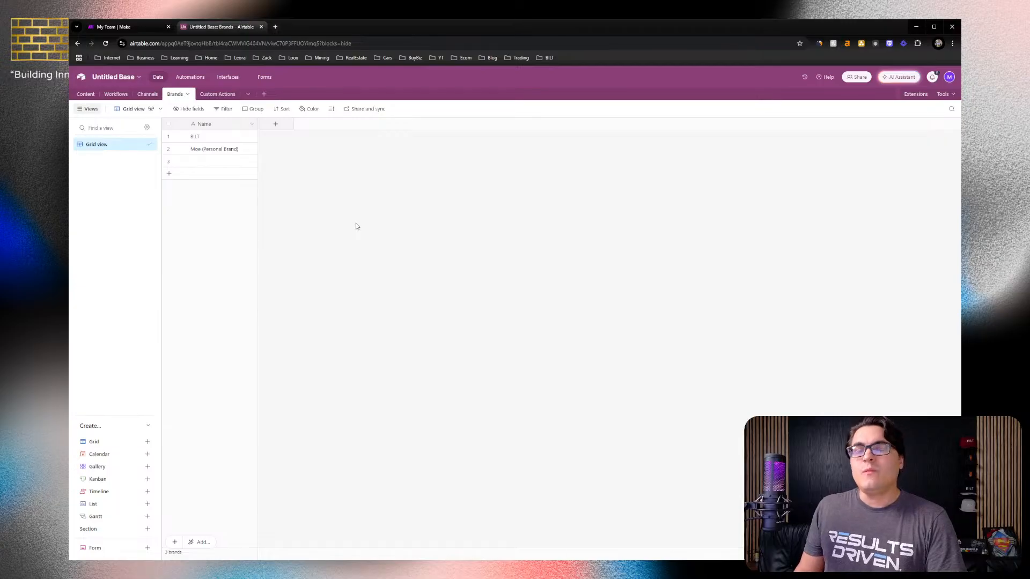
left_click(274, 125)
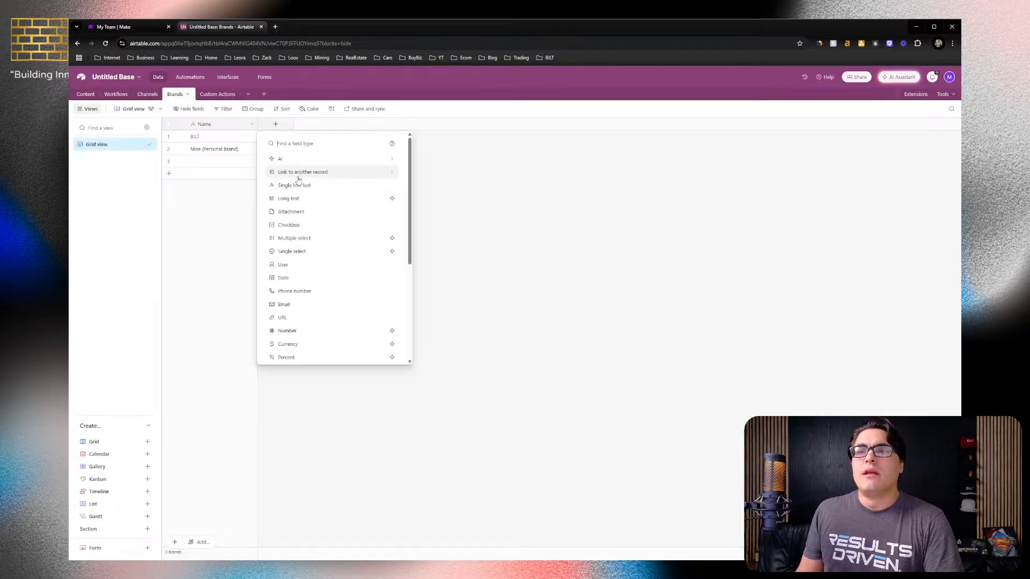
left_click(306, 199)
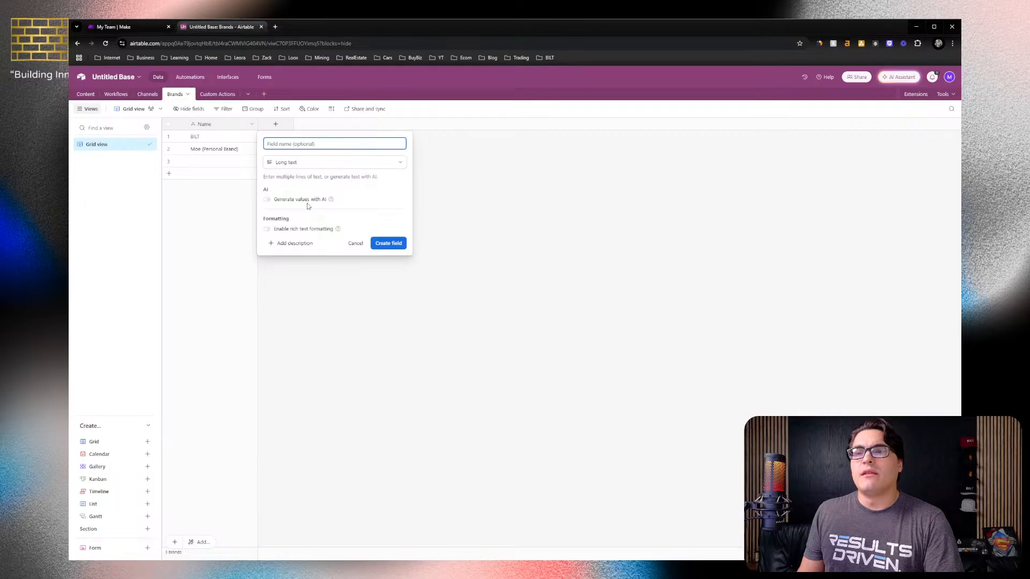
left_click(355, 243)
Add a long text field named "Tagline / Slogan" after Name in the Brands table
left_click(275, 125)
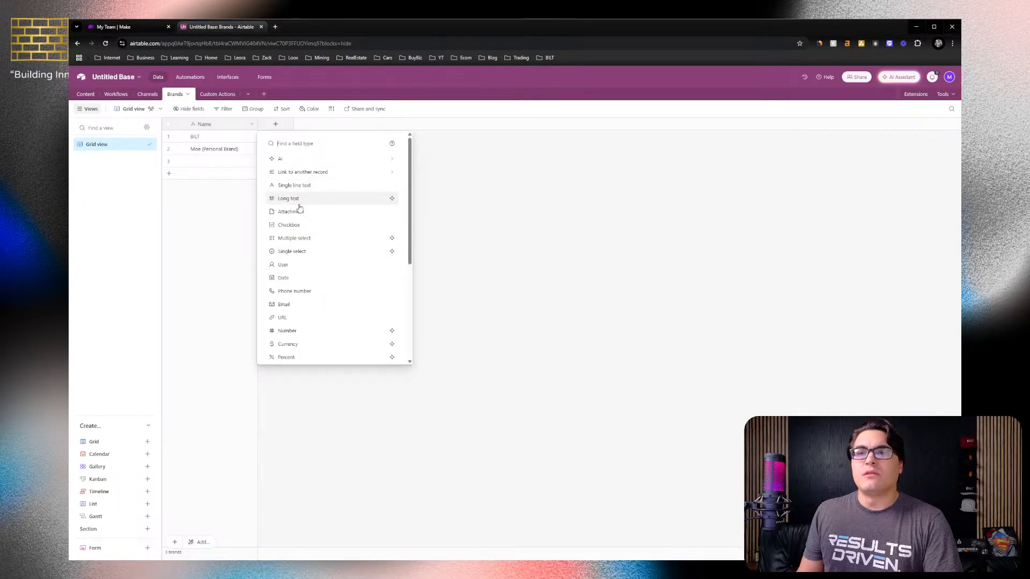
left_click(296, 203)
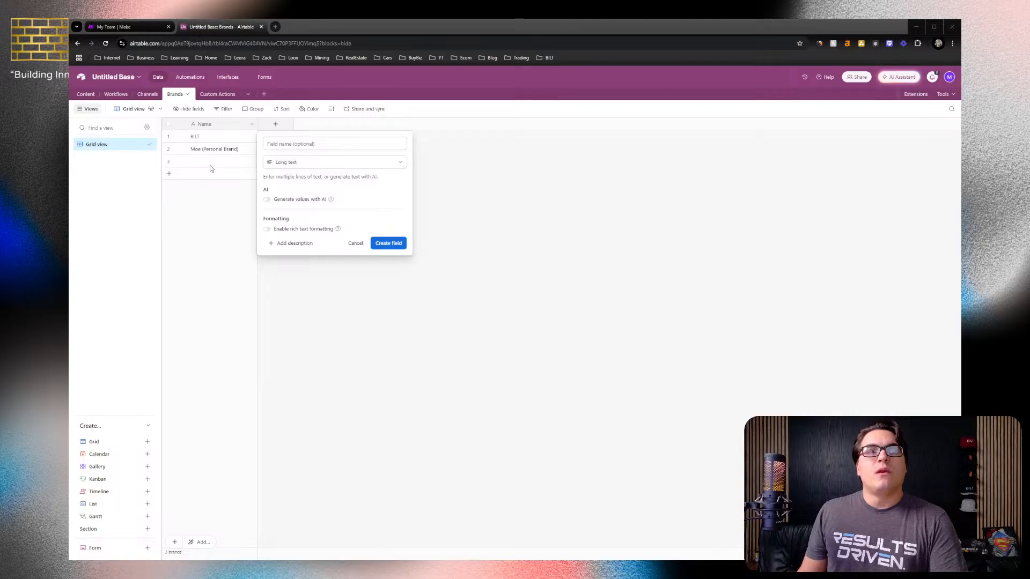
left_click(286, 143)
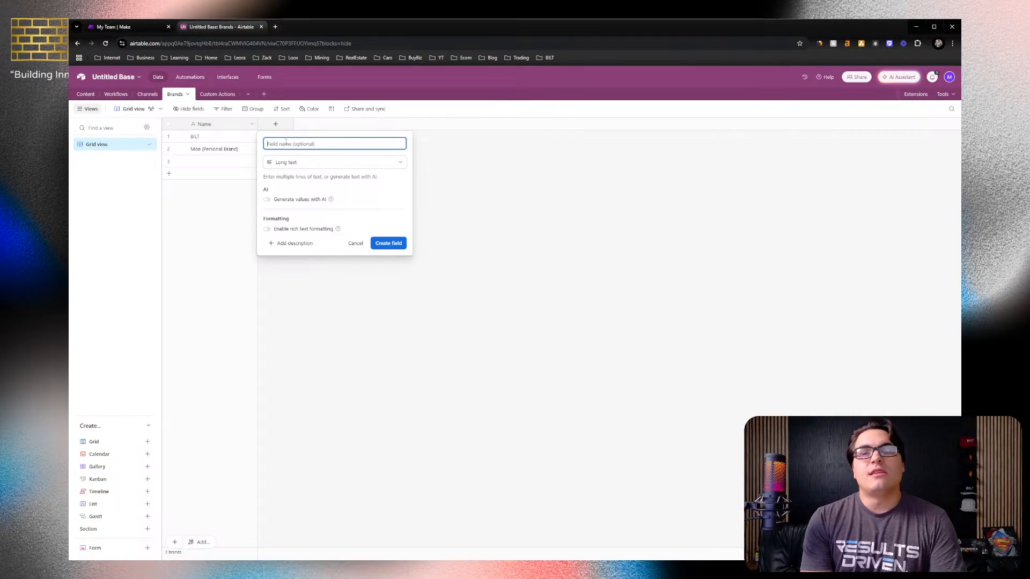
type("Tagline / B")
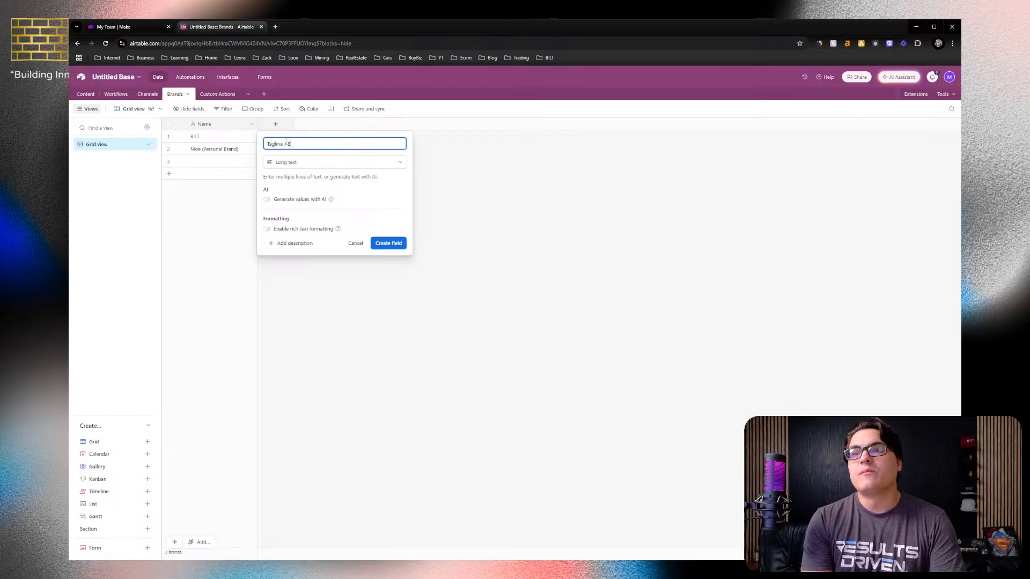
key("BackSpace")
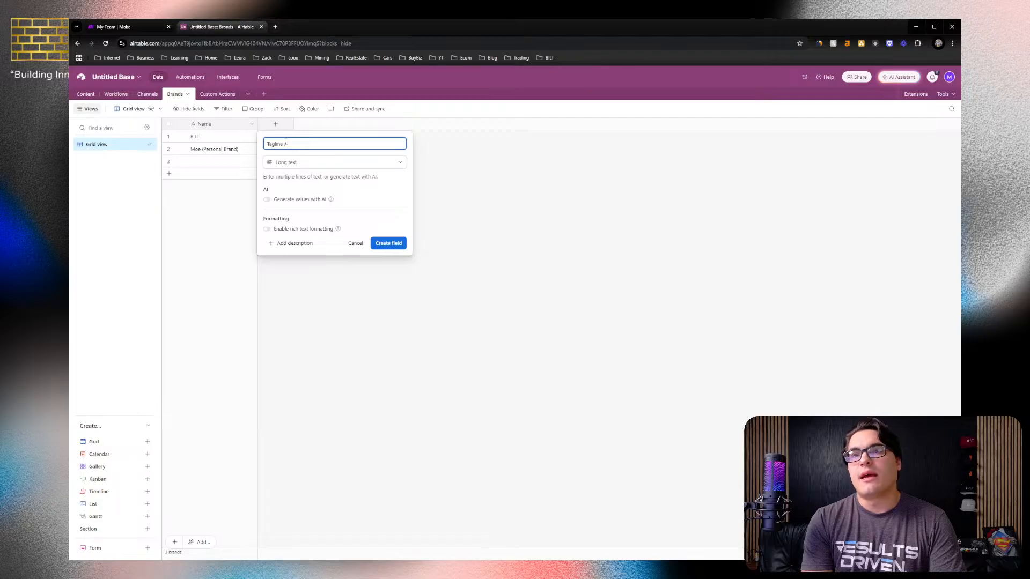
type("Sloga")
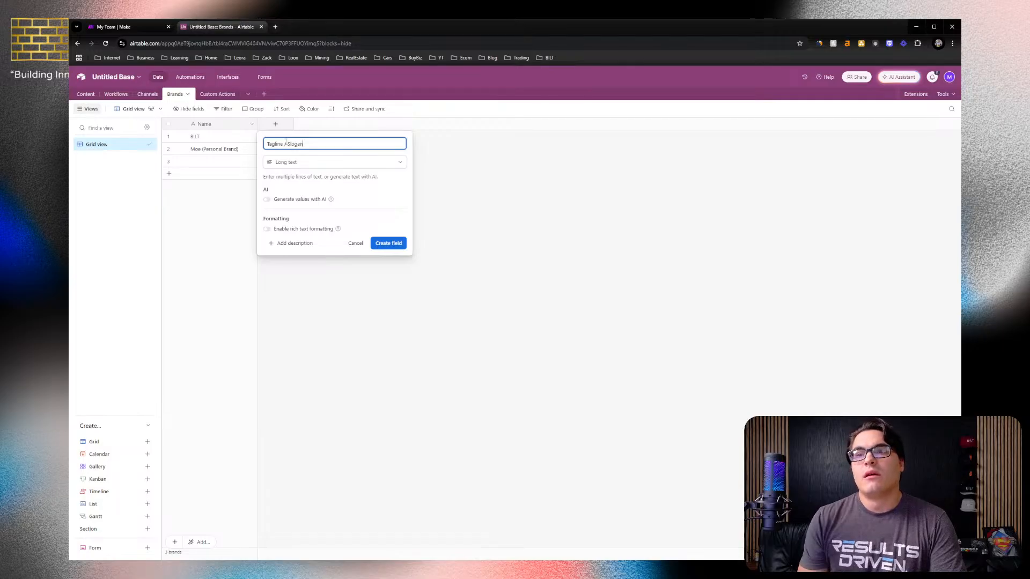
type("n")
left_click(388, 243)
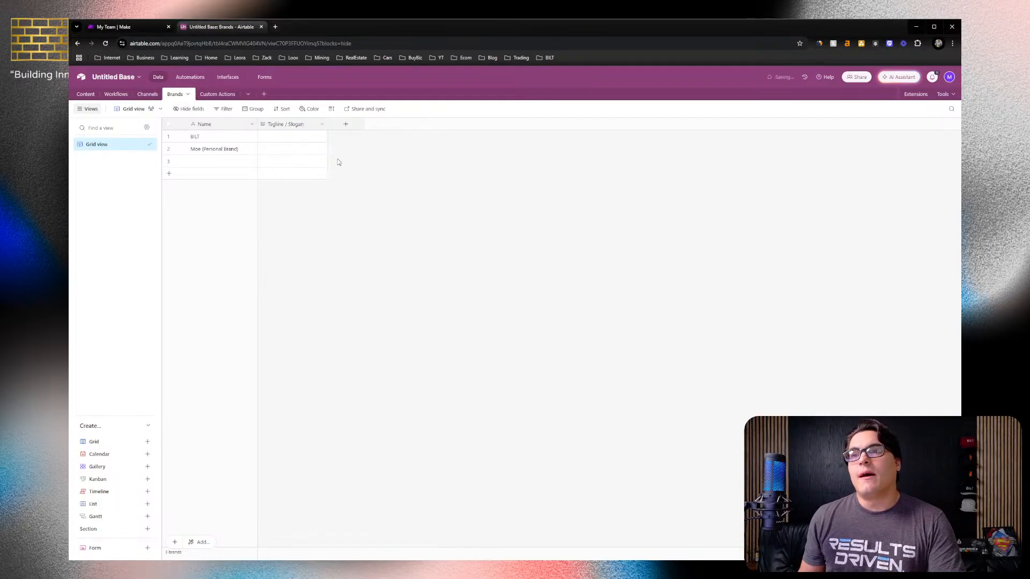
Add a long text field named "Product / Service" after the tagline field in the Brands table
left_click(345, 124)
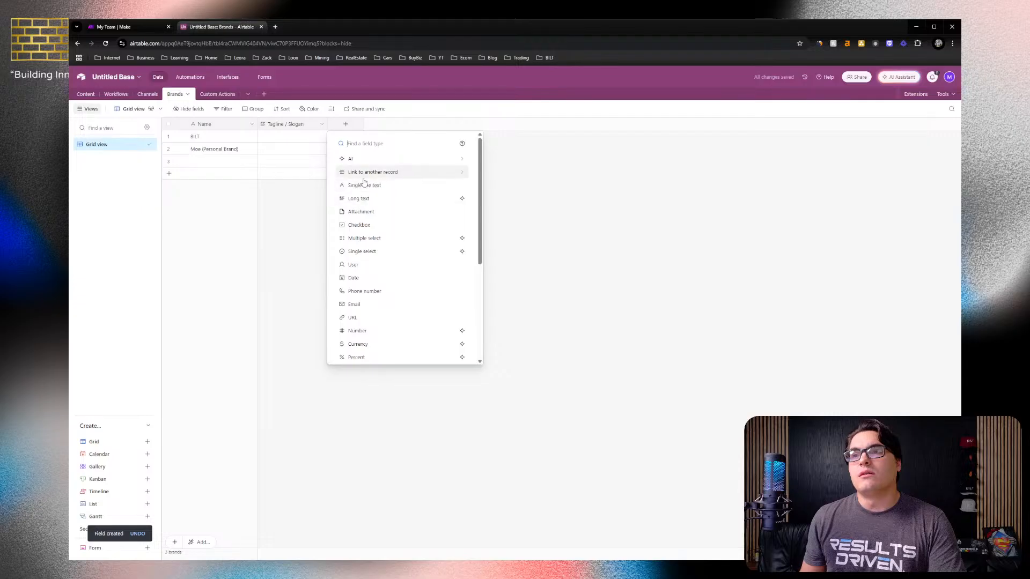
left_click(369, 200)
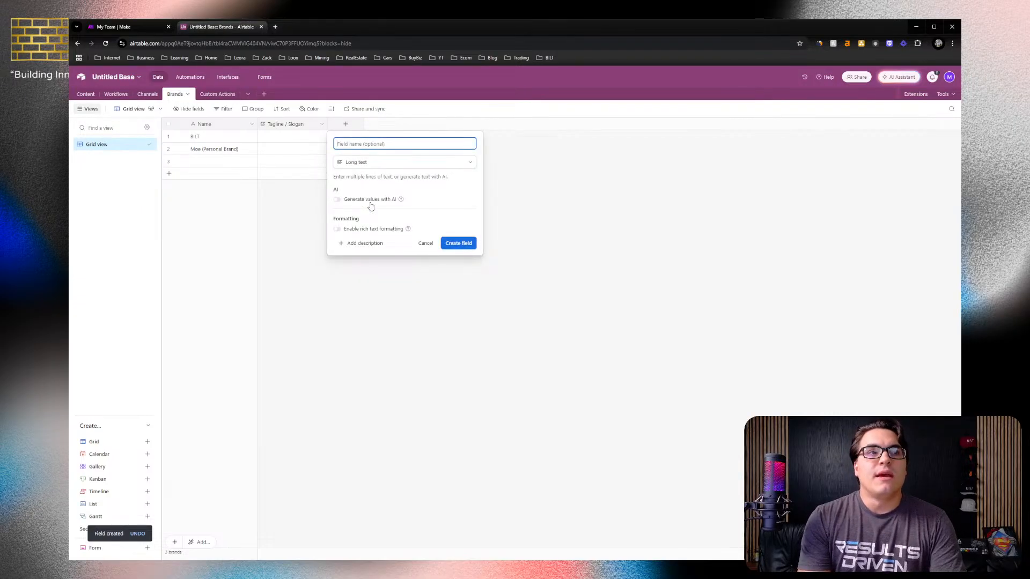
type("Product")
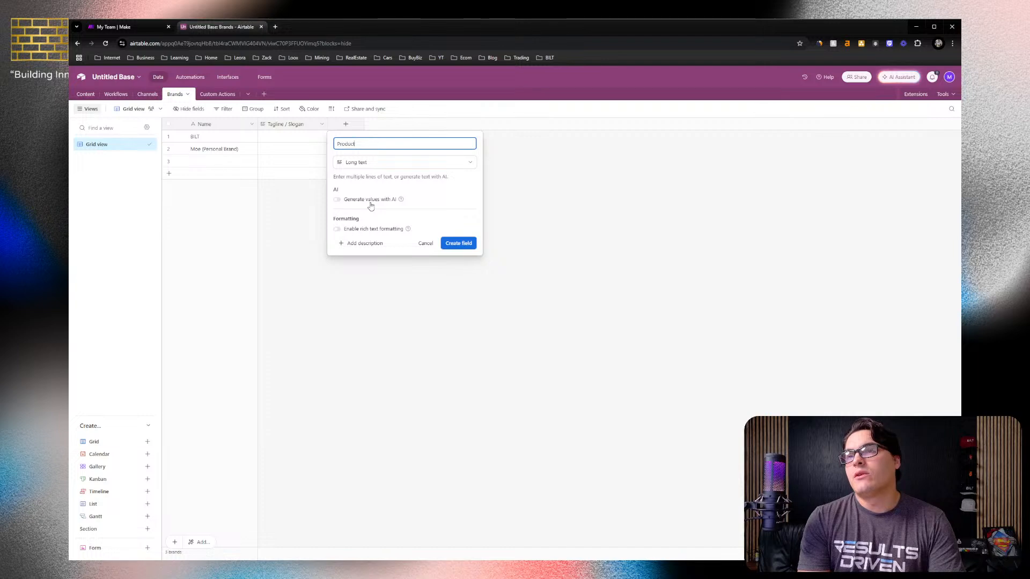
type(" / Serive")
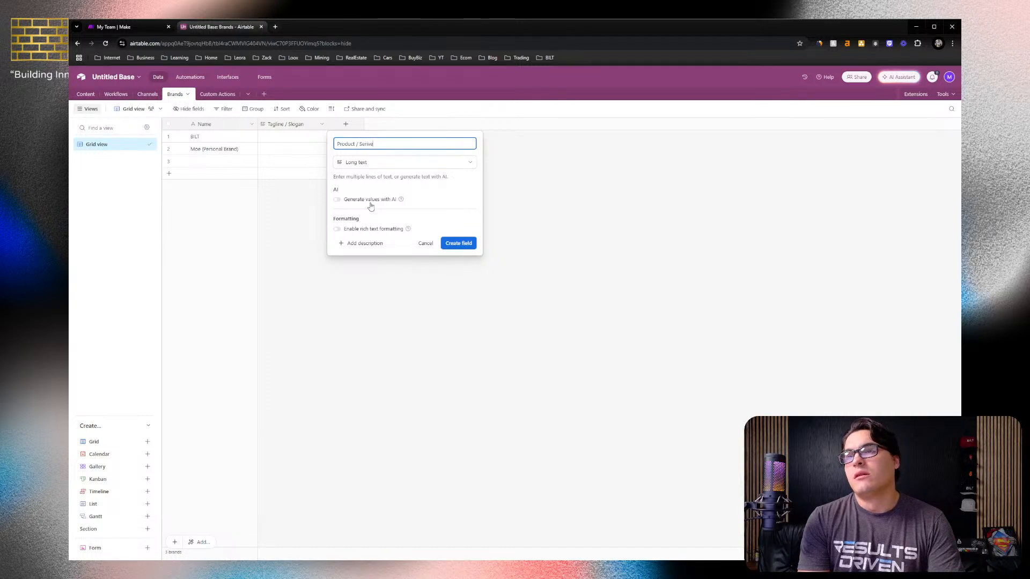
key("BackSpace")
key("BackSpace")
key("BackSpace")
type("vice")
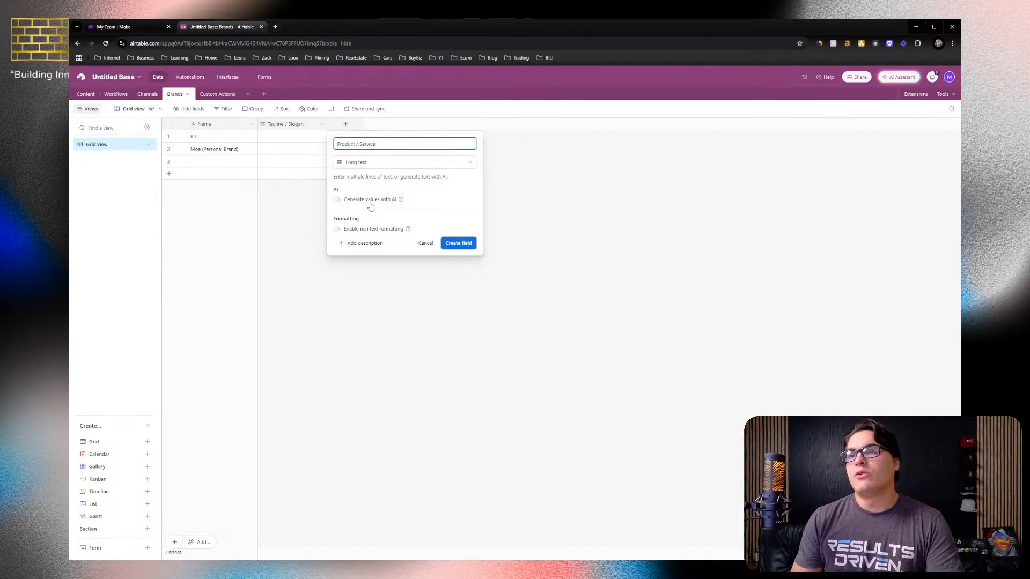
type("ce")
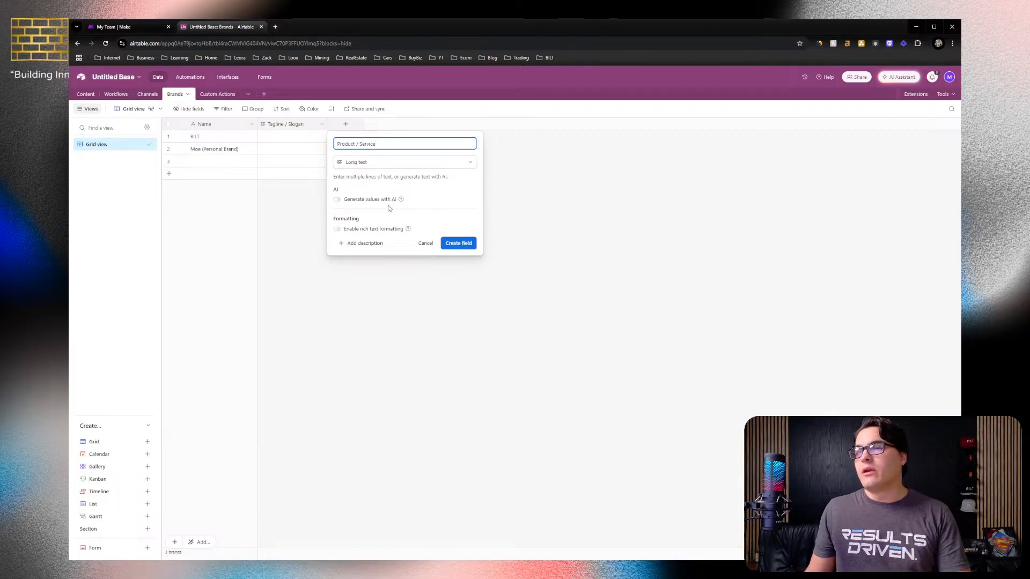
left_click(446, 248)
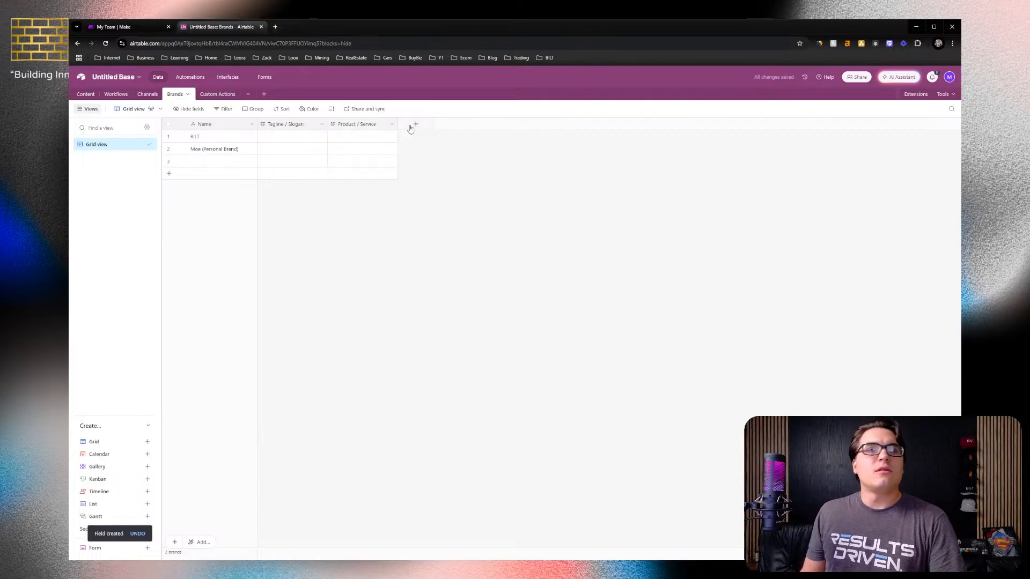
Add a long text field named Audience after the Product / Service field in the Brands table
left_click(410, 129)
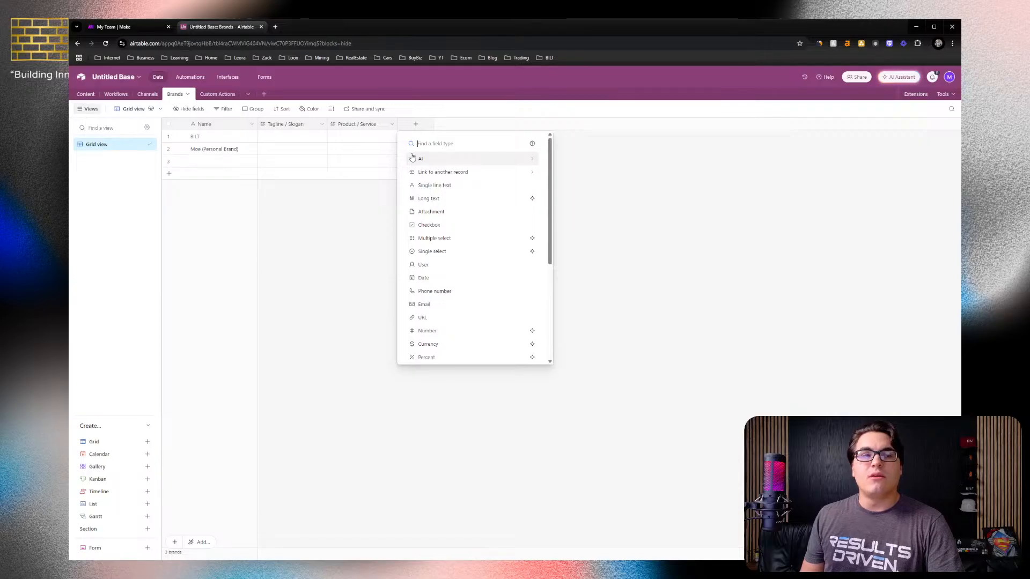
mouse_move(412, 157)
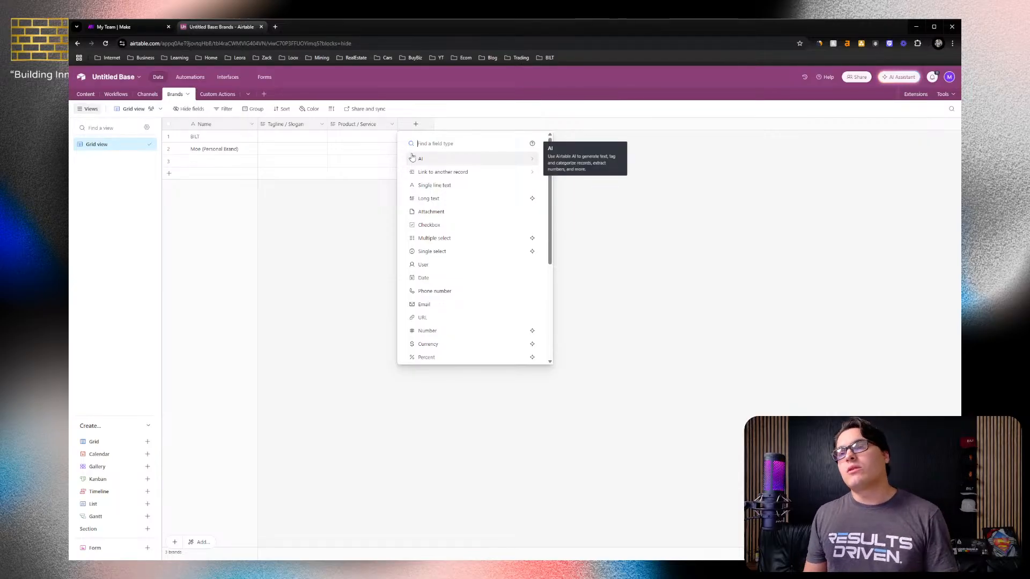
left_click(430, 198)
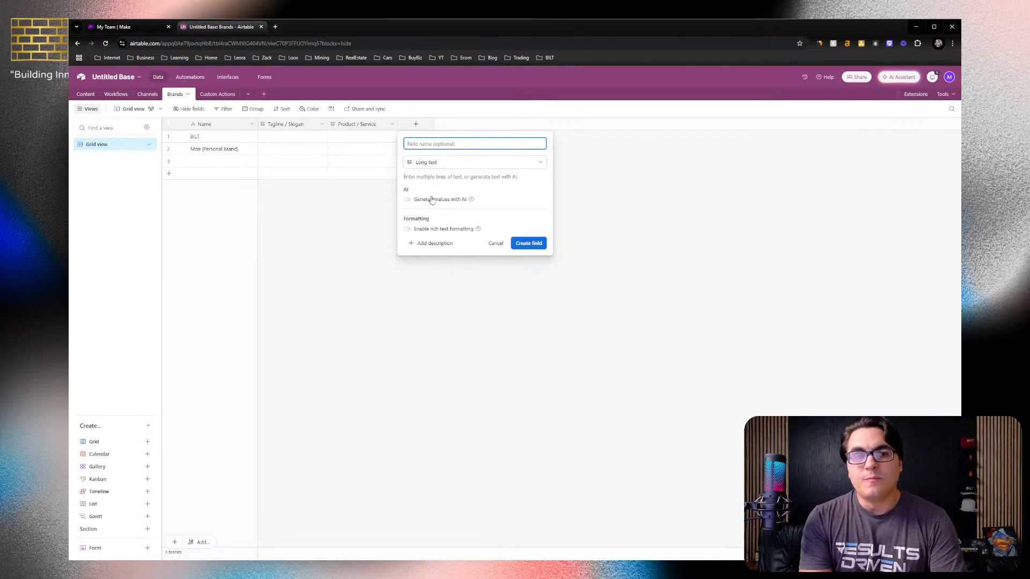
type("Audience")
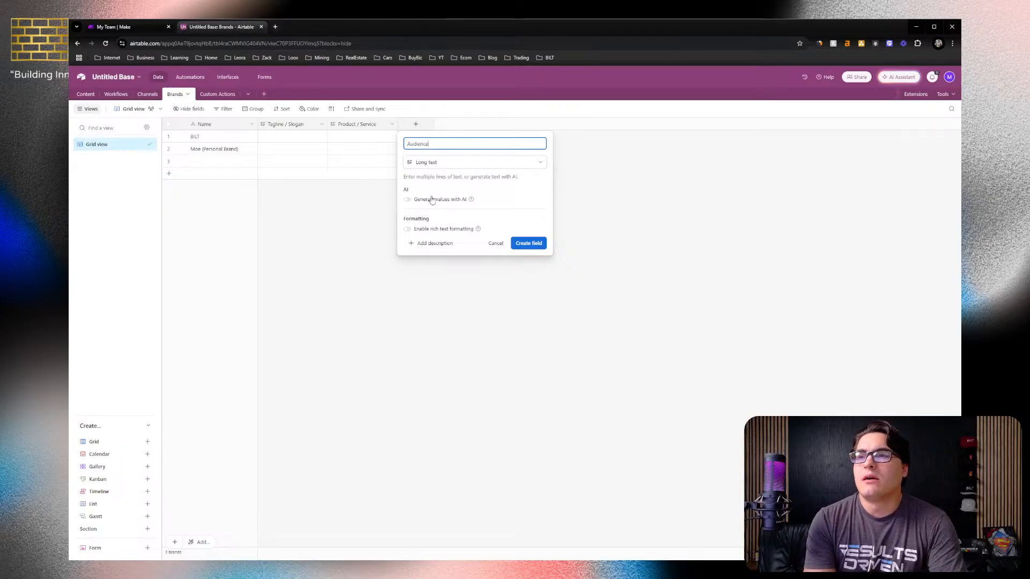
left_click(530, 244)
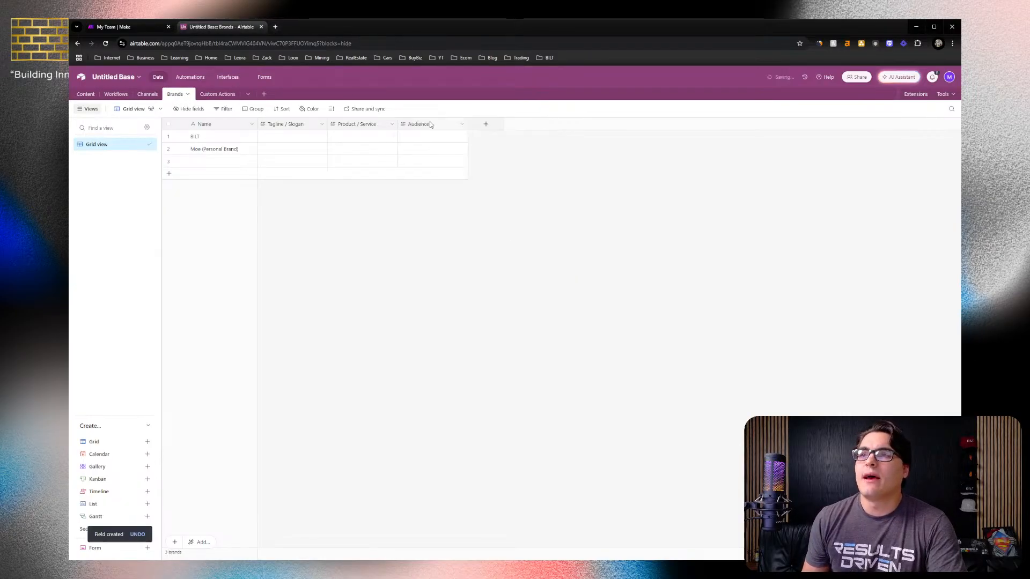
Add a long text field named Voice after the Audience field in the Brands table
left_click(486, 124)
left_click(517, 200)
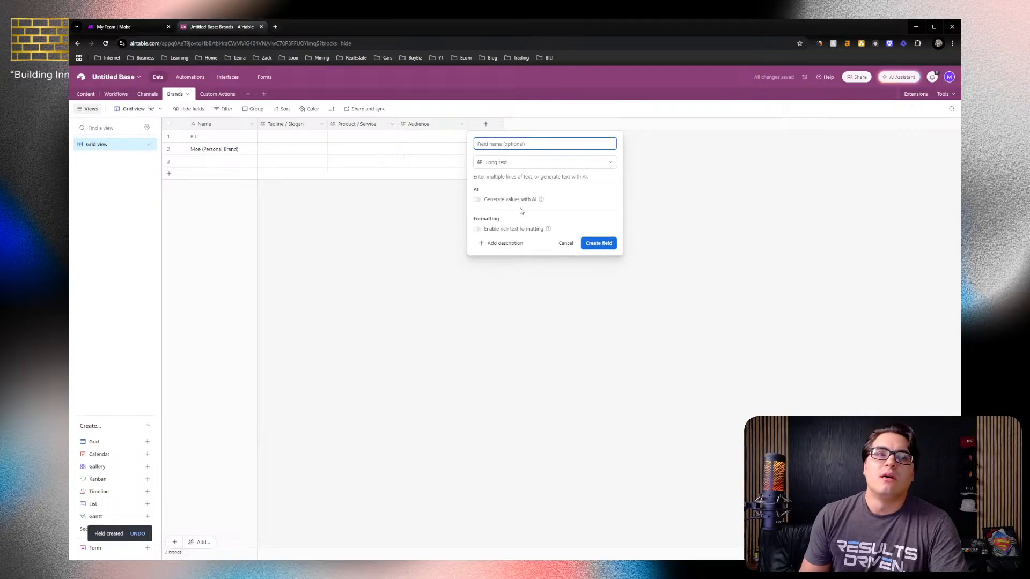
type("CVoic")
key("BackSpace")
type("oice")
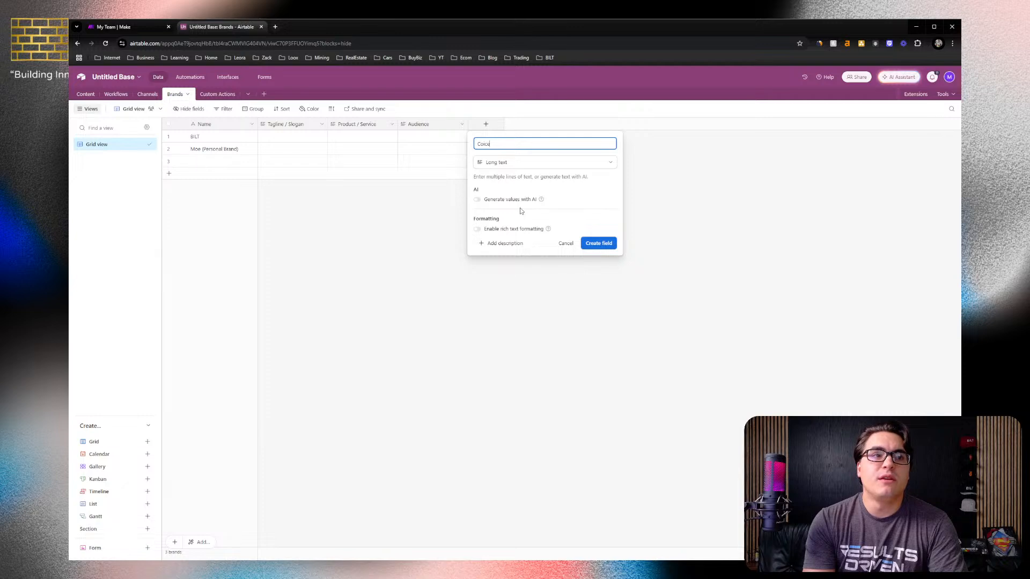
key("ctrl+a")
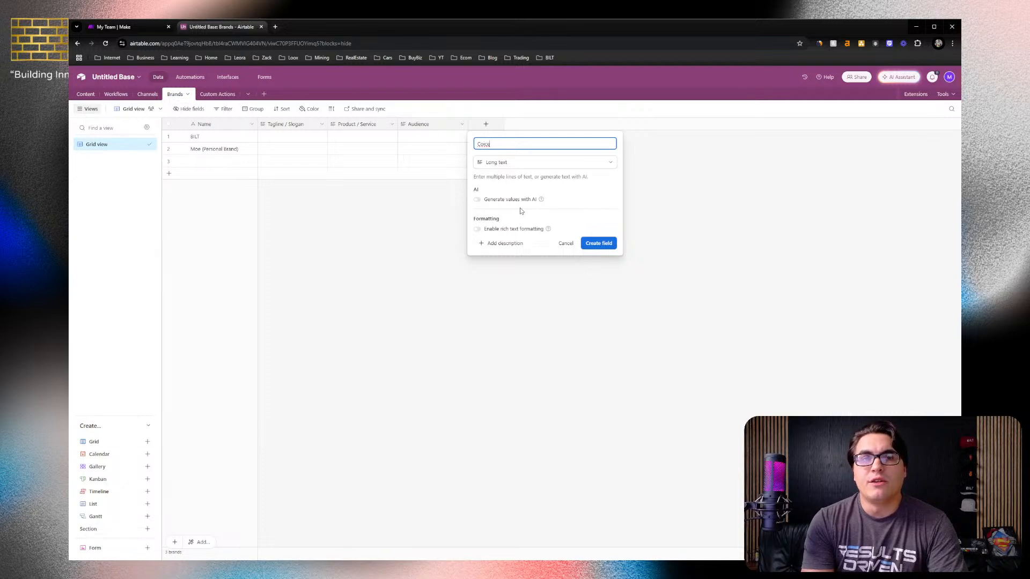
key("BackSpace")
key("BackSpace")
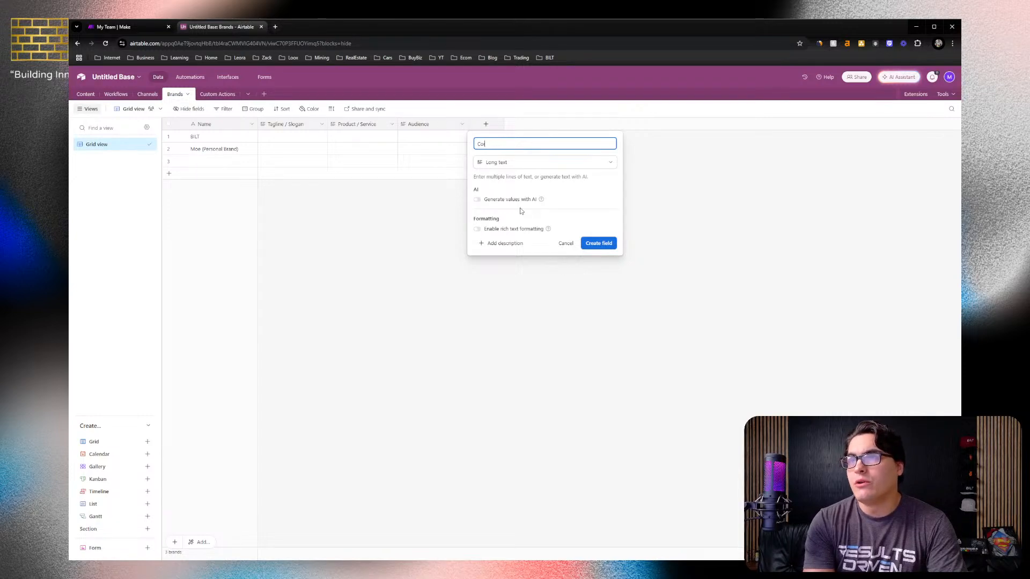
type("Voice")
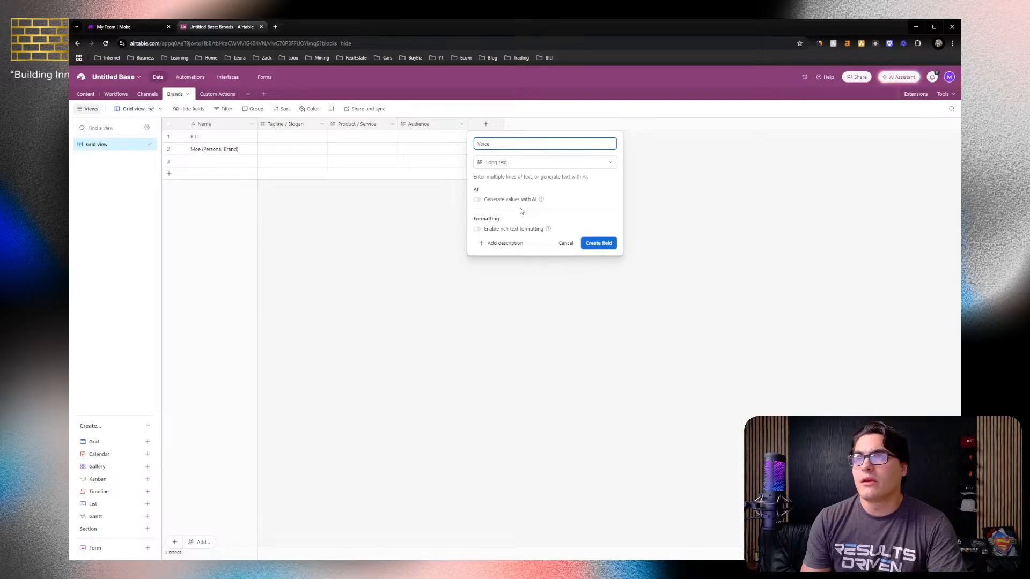
left_click(592, 243)
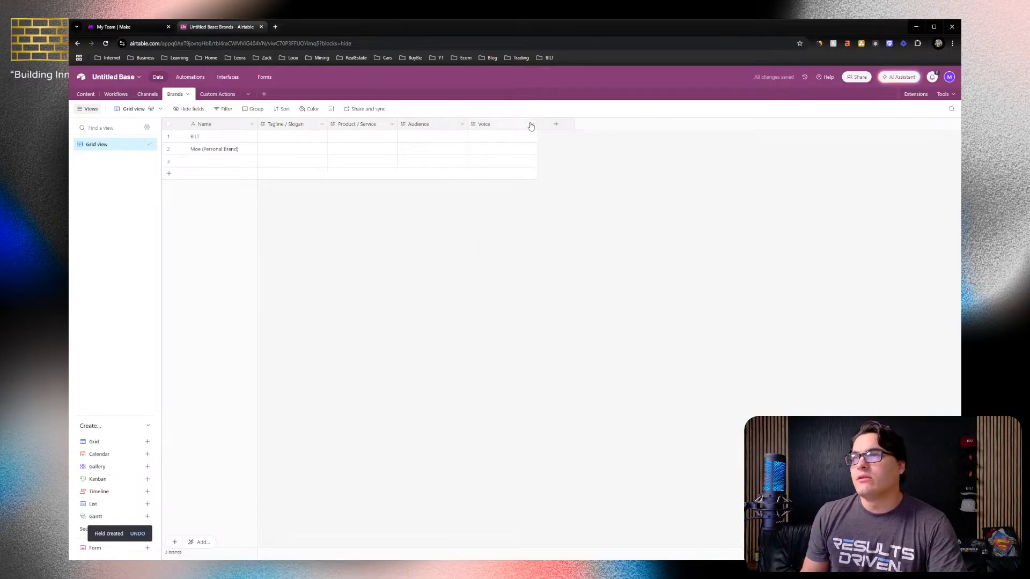
Add a long text field named CTA after the Voice field in the Brands table
left_click(555, 124)
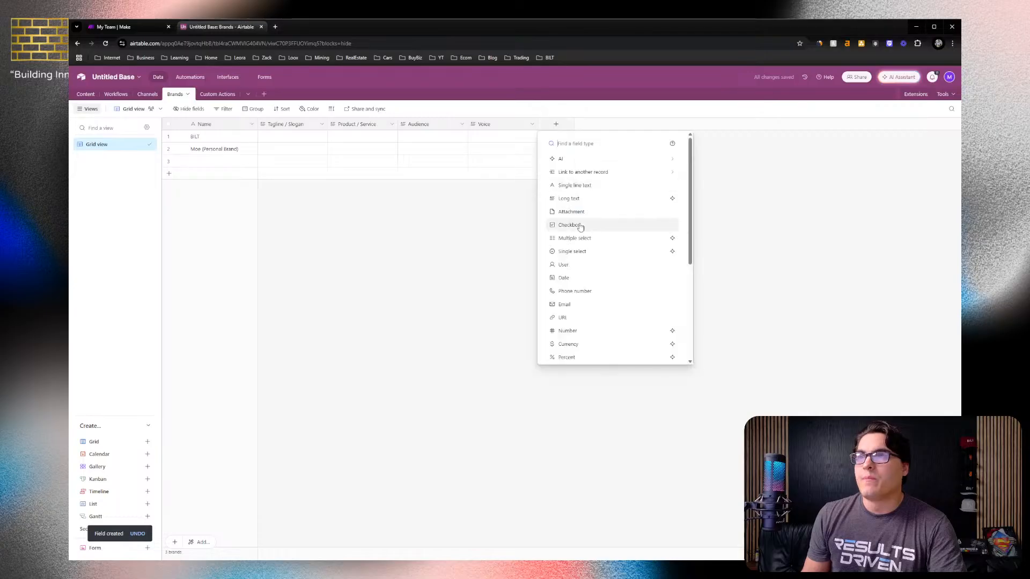
left_click(584, 199)
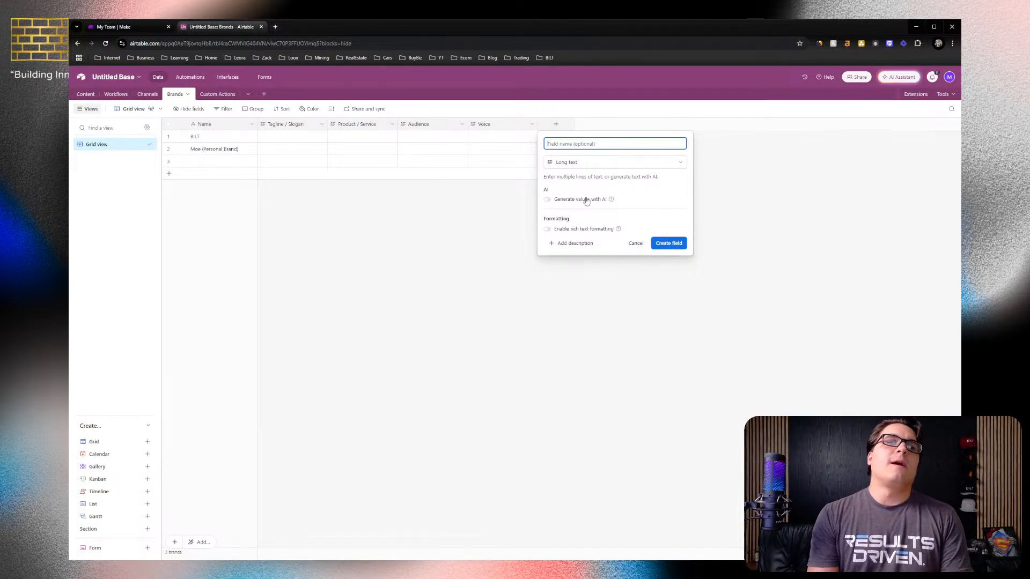
type("CTA")
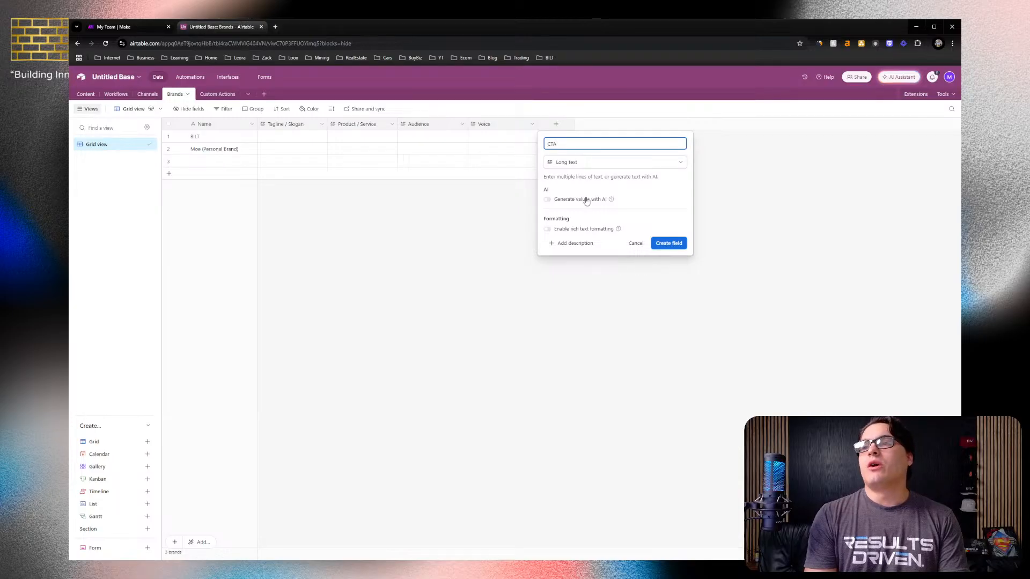
left_click(668, 244)
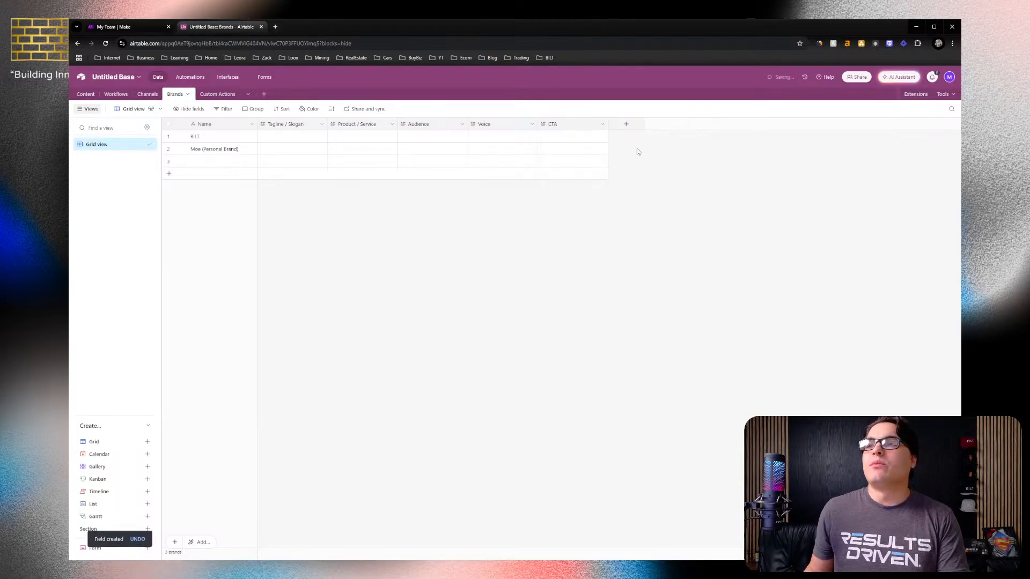
right_click(585, 130)
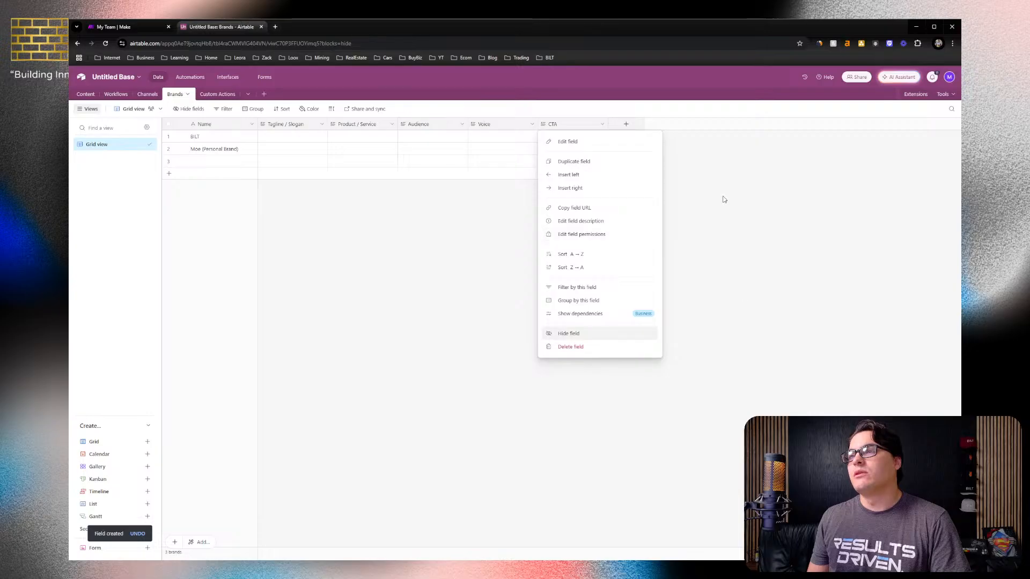
left_click(726, 219)
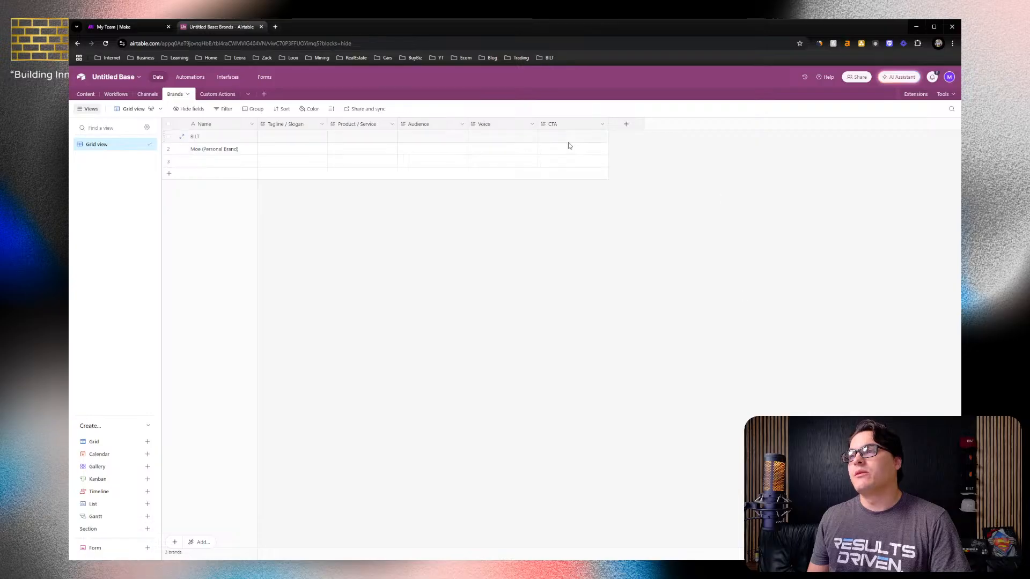
Add a long text field named Links after the CTA field in the Brands table
left_click(614, 125)
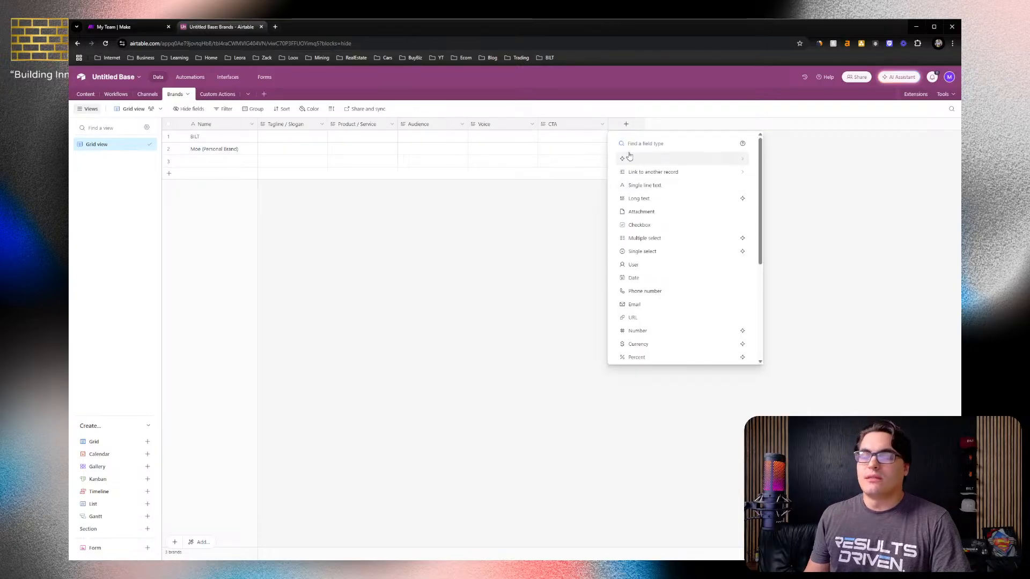
type("Links")
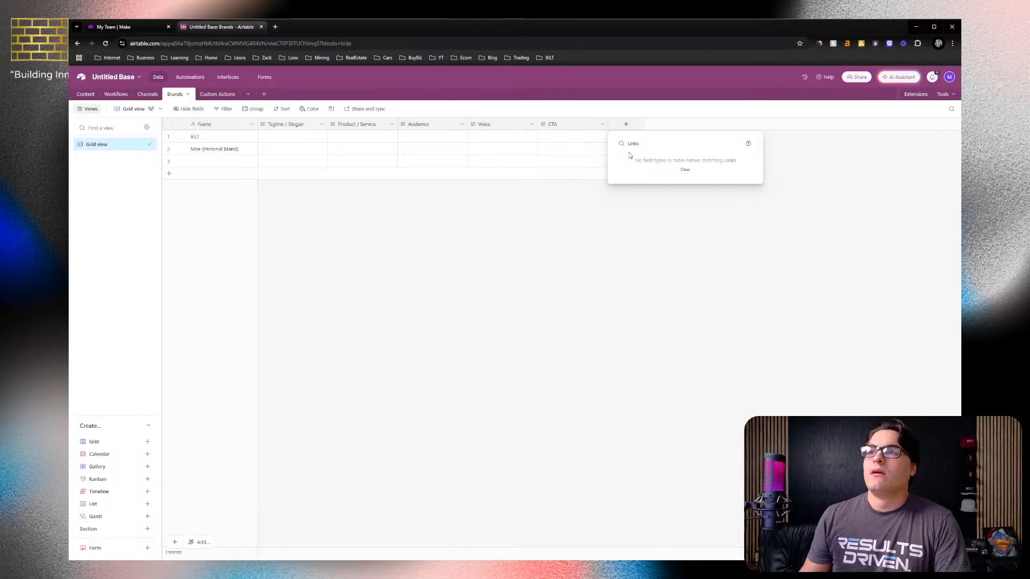
key("BackSpace")
key("BackSpace")
key("BackSpace")
key("BackSpace")
key("BackSpace")
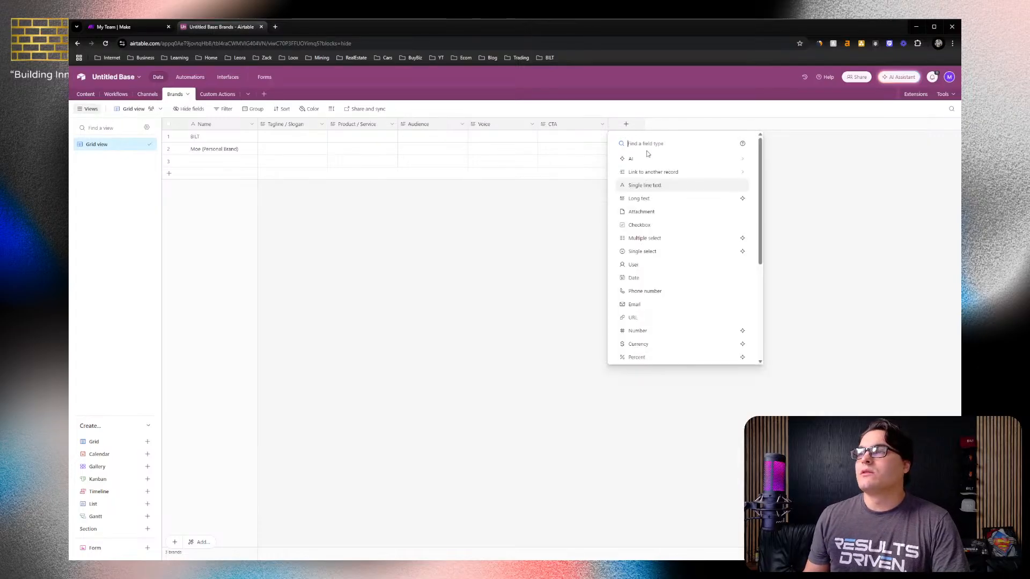
left_click(649, 200)
type("Links")
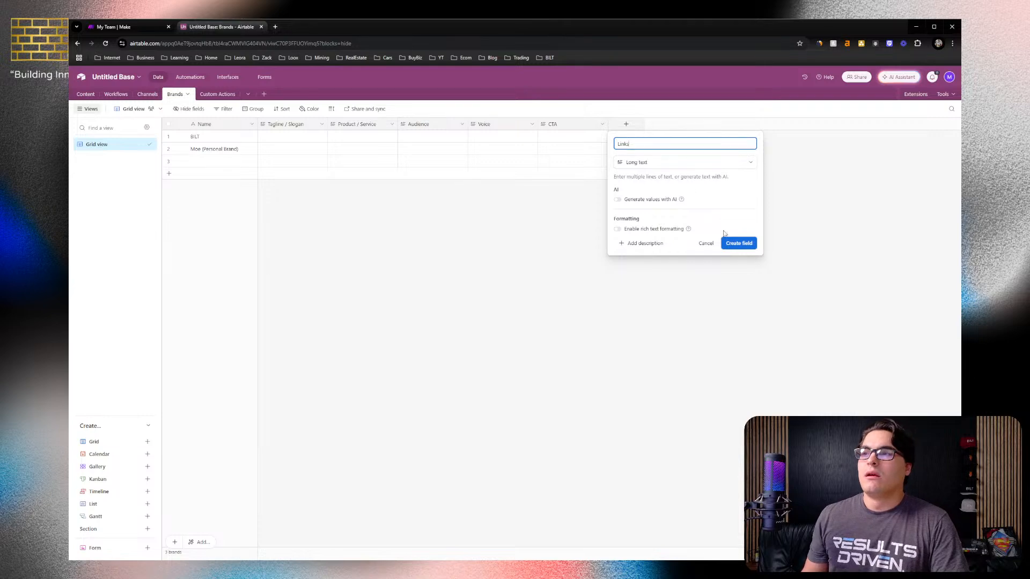
left_click(739, 243)
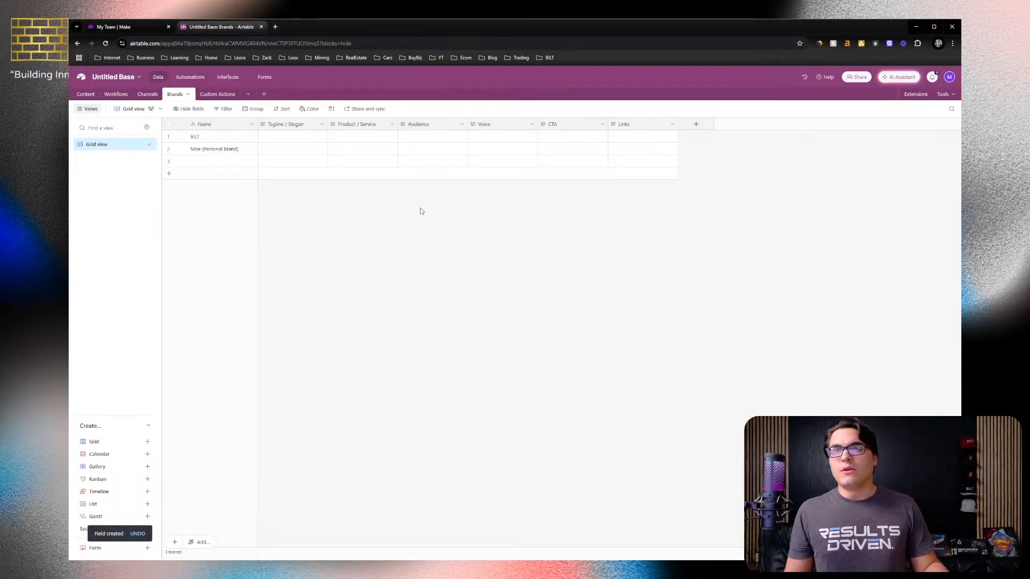
Switch to Make and open the Transcription to Blog scenario from the team's active scenarios
left_click(153, 26)
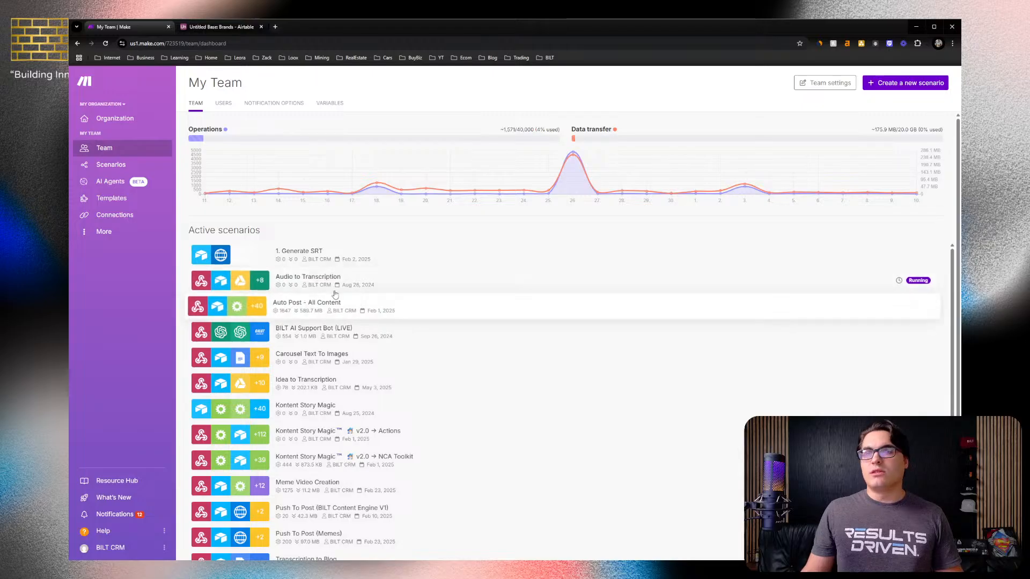
scroll(342, 375, "down", 3)
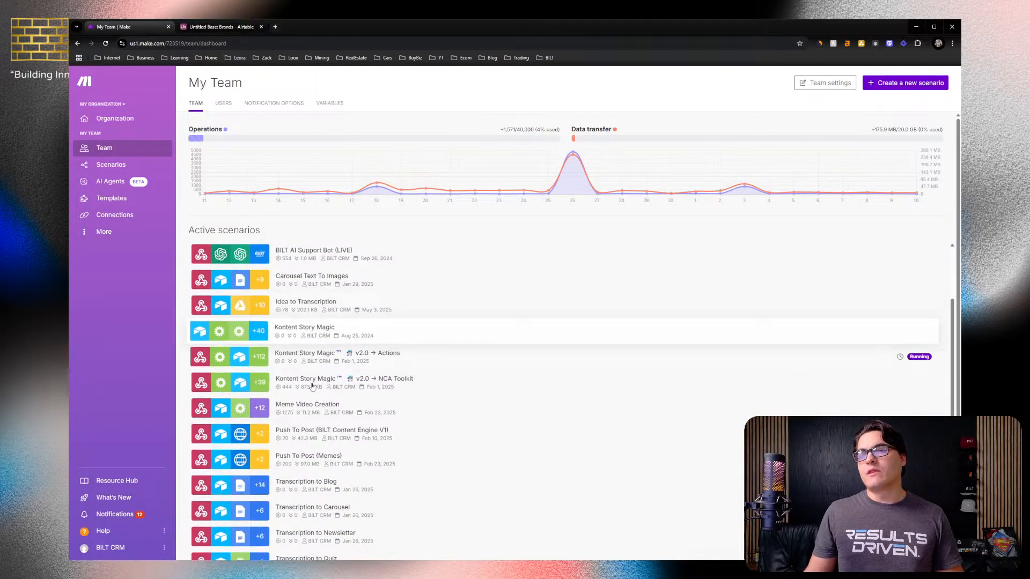
scroll(343, 446, "down", 1)
left_click(343, 403)
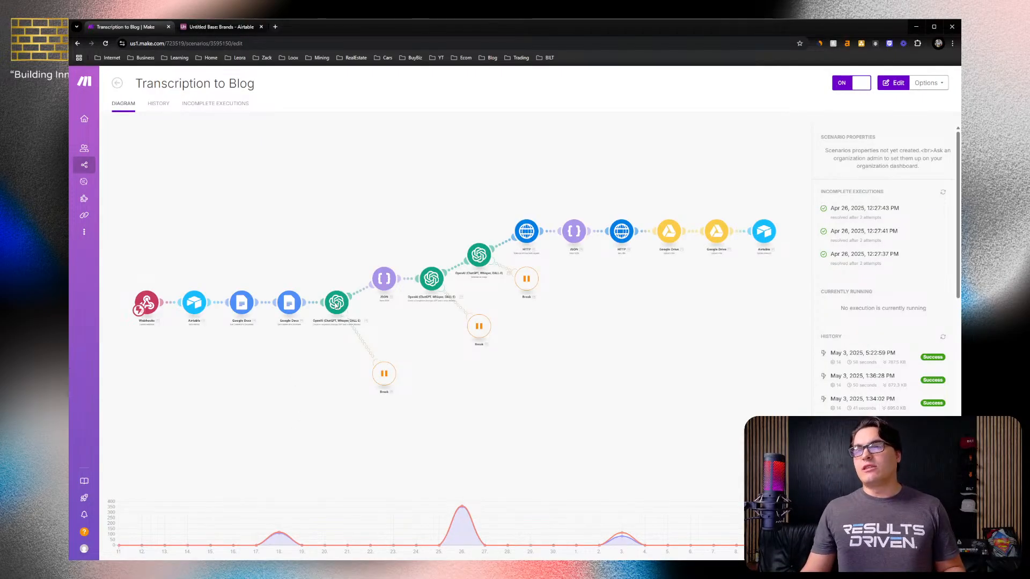
Examine the first OpenAI module's system message in the scenario, highlighting its guidelines and the BILT company reference
left_click(336, 305)
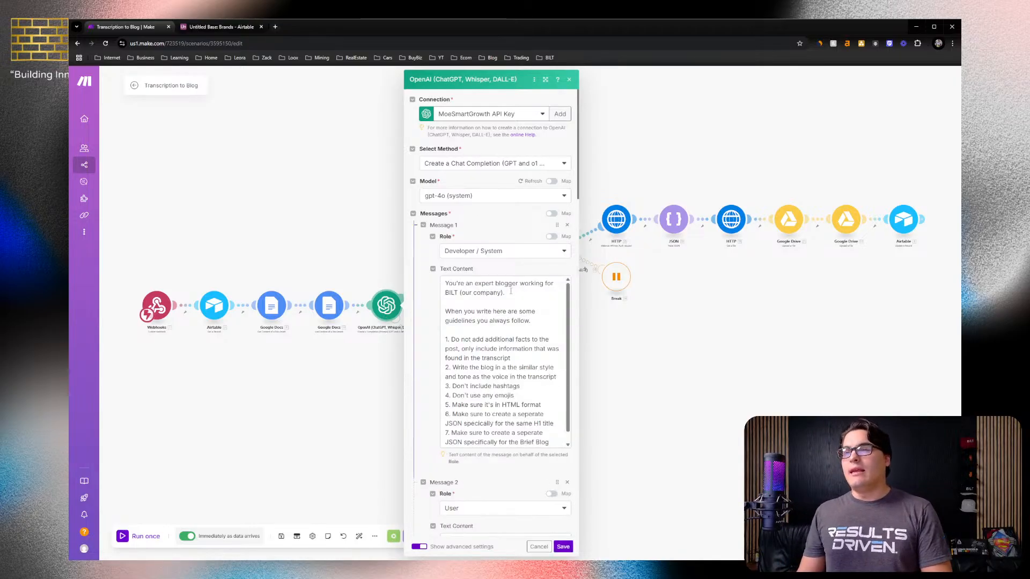
left_click_drag(492, 367, 514, 294)
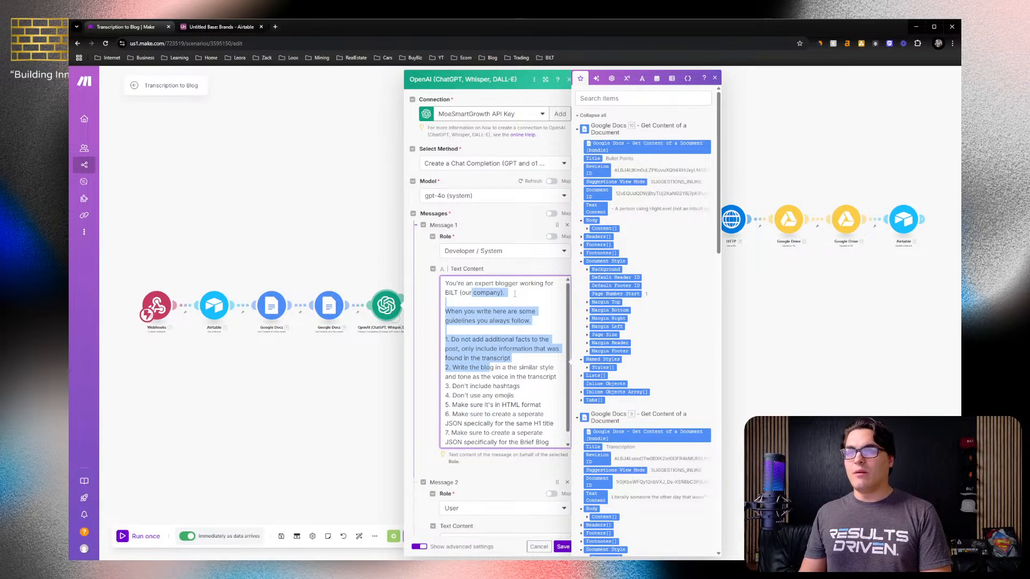
left_click(480, 294)
left_click_drag(446, 292, 467, 294)
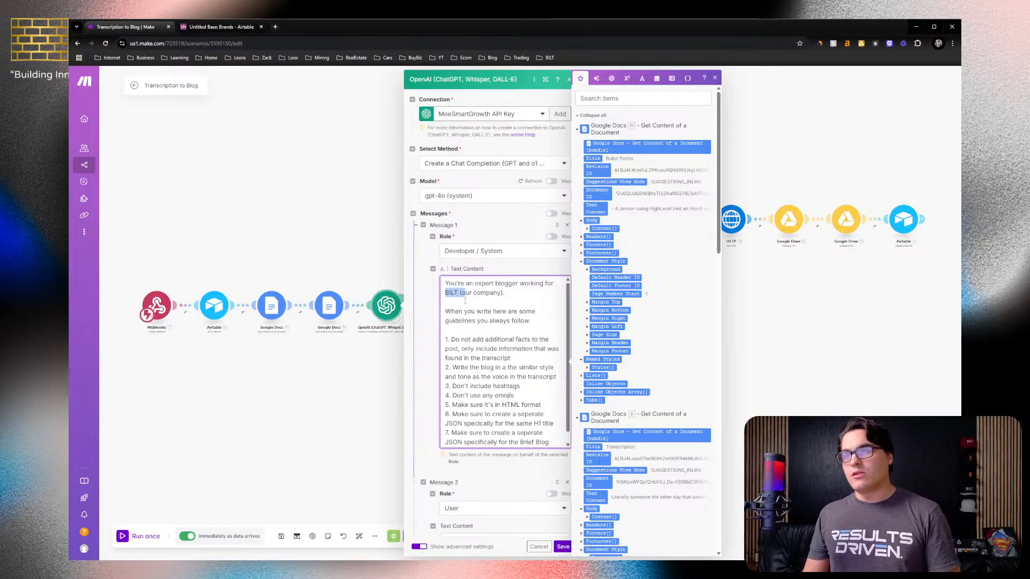
Return to the Airtable base and delete the five default fields, Notes through Attachment Summary, from the Channels table
left_click(245, 32)
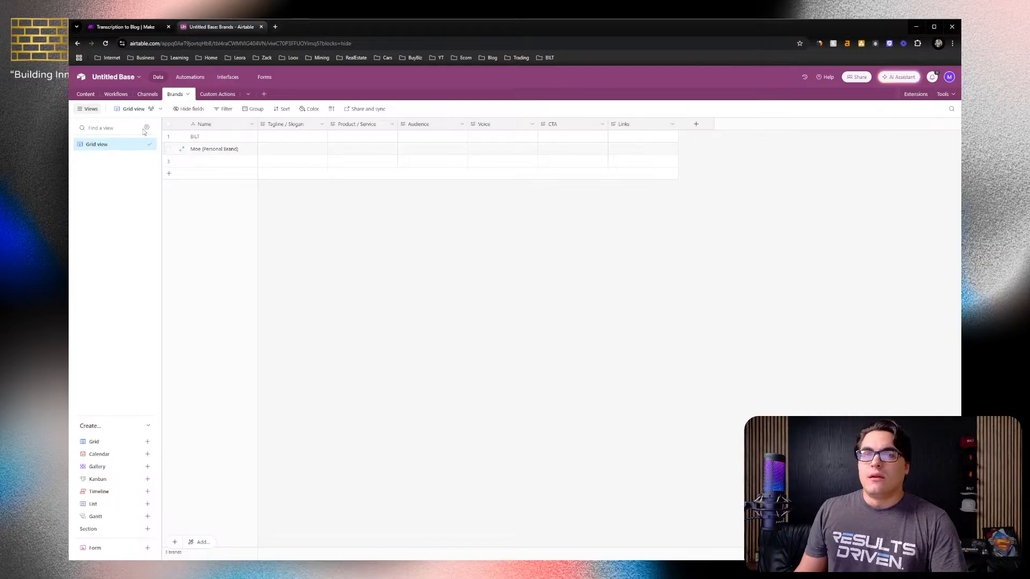
left_click(148, 94)
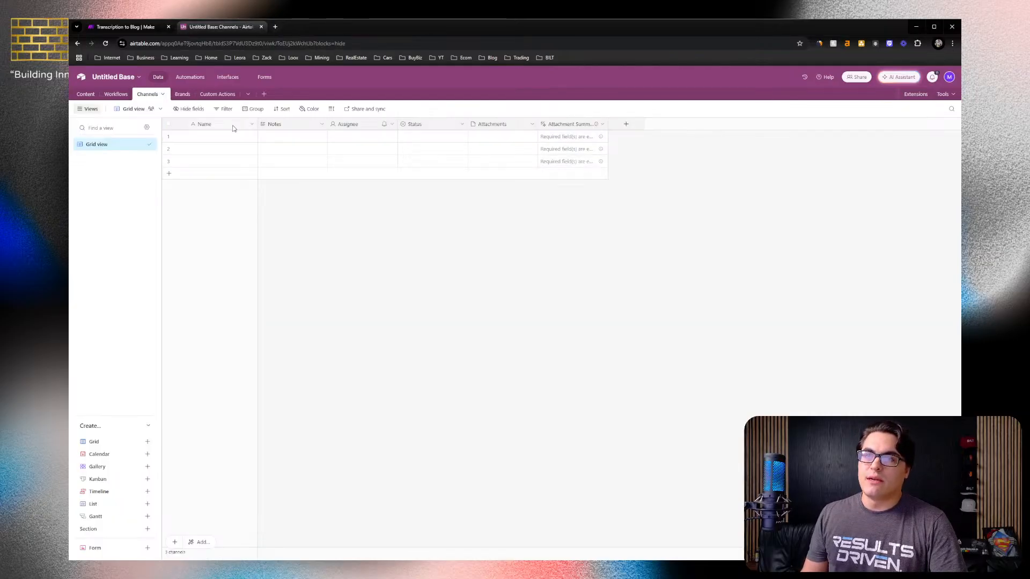
left_click_drag(292, 137, 581, 127)
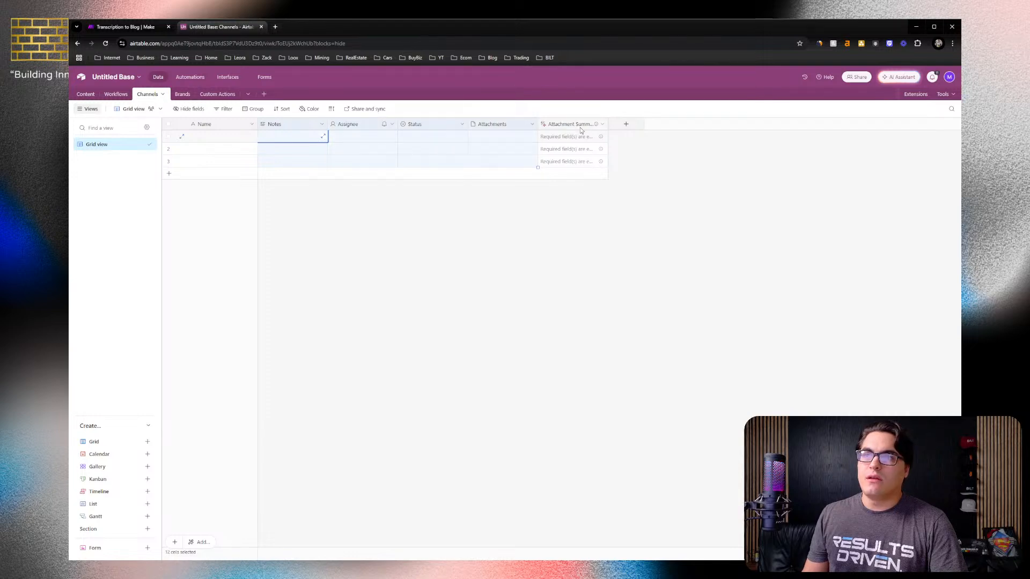
right_click(581, 127)
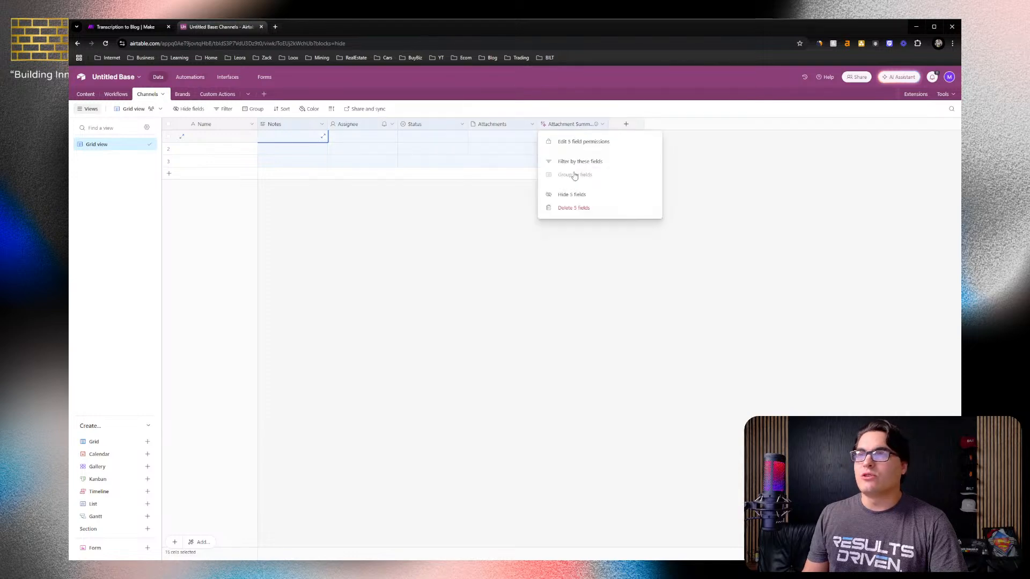
left_click(567, 210)
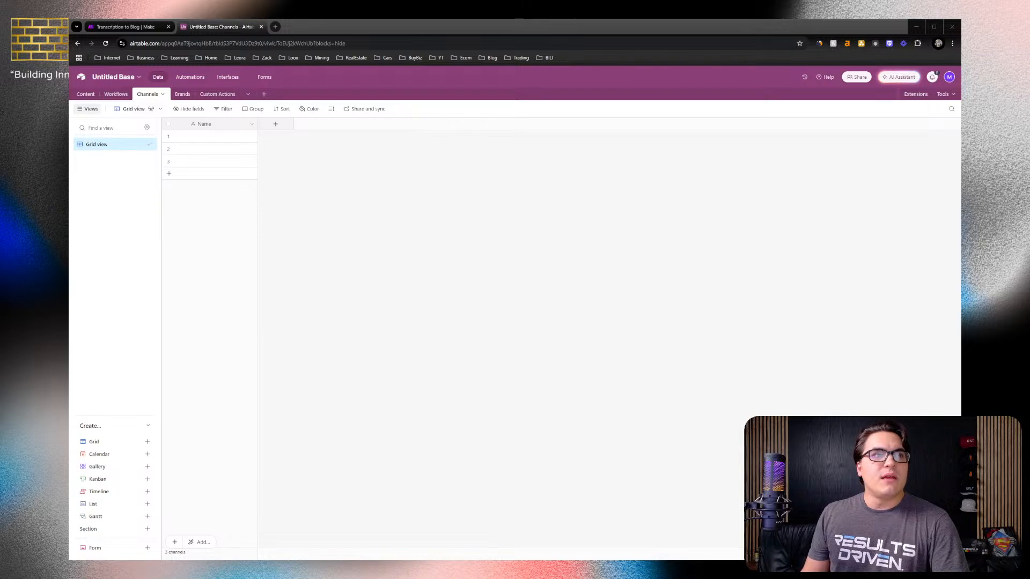
Enter "Vertical Video (Short)" as the name of the first record in the Channels table
left_click(236, 141)
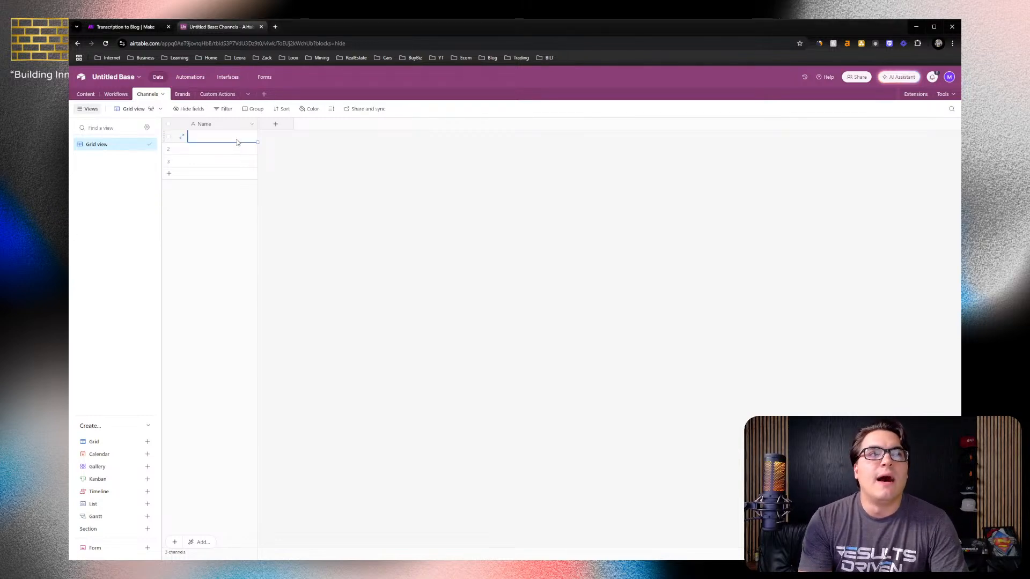
type("Vertical")
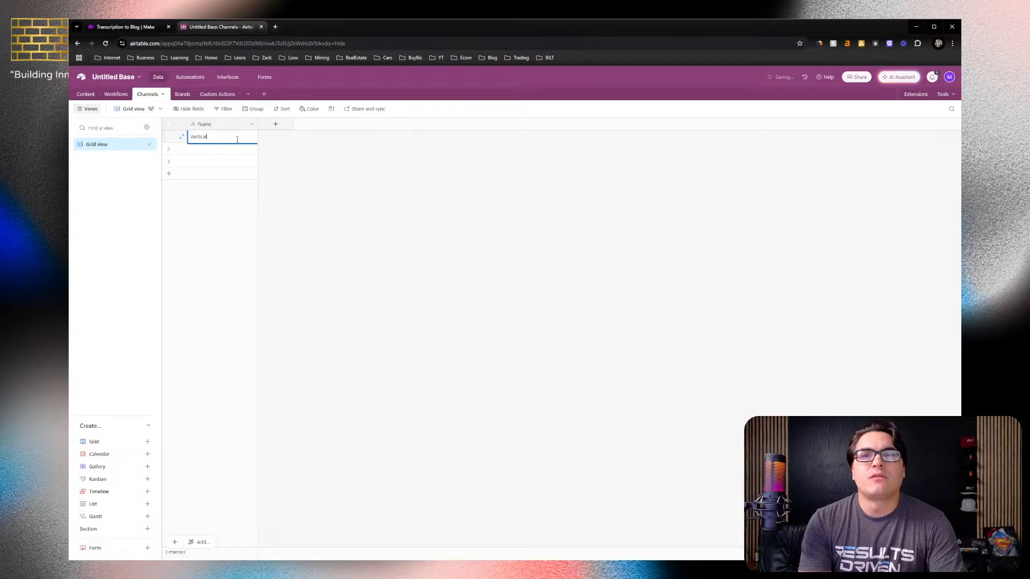
type(" Ve")
key("BackSpace")
type("i")
key("BackSpace")
key("BackSpace")
key("BackSpace")
type("idoe")
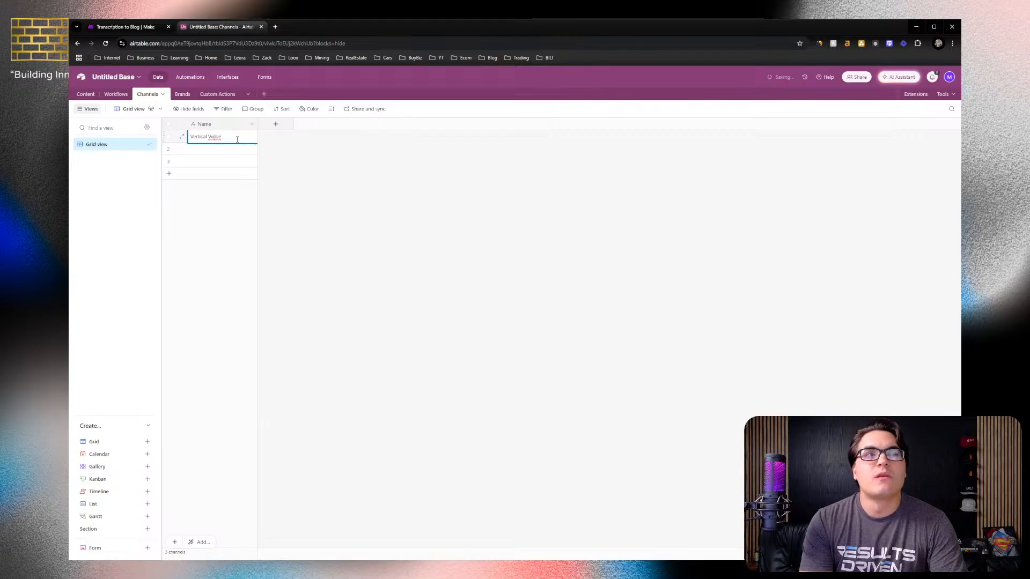
key("BackSpace")
key("BackSpace")
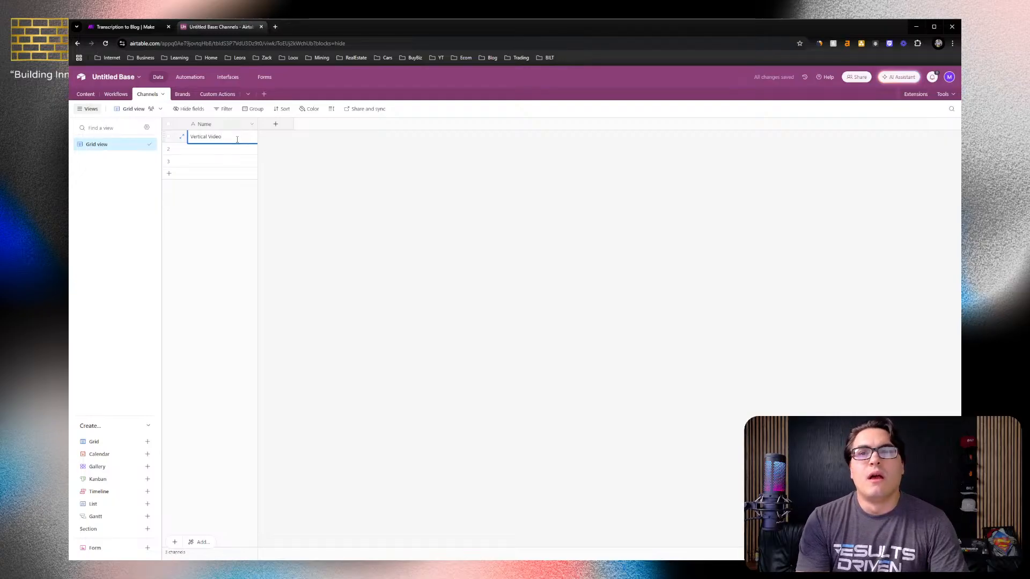
type("(Shor")
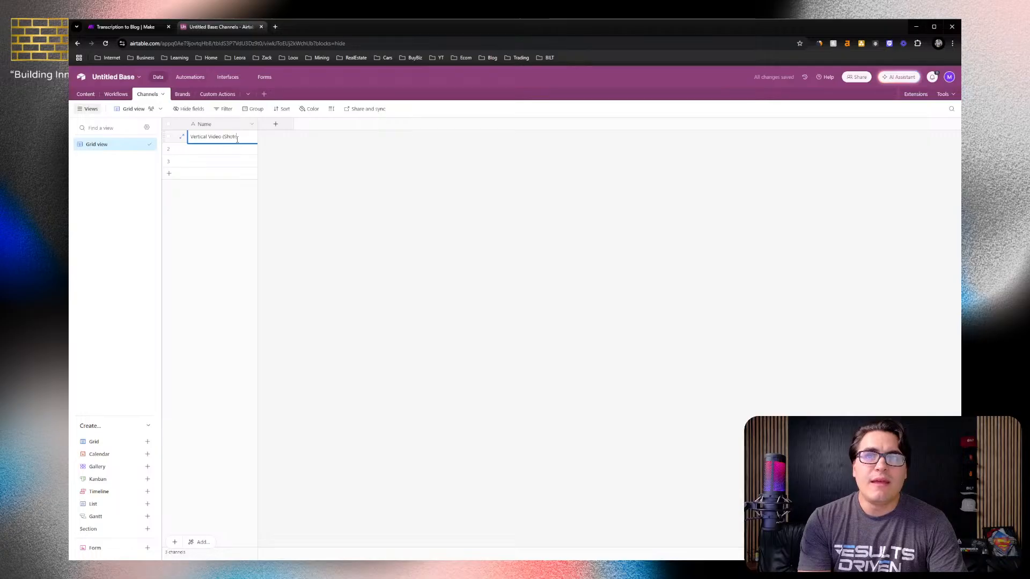
type("t)")
key("Return")
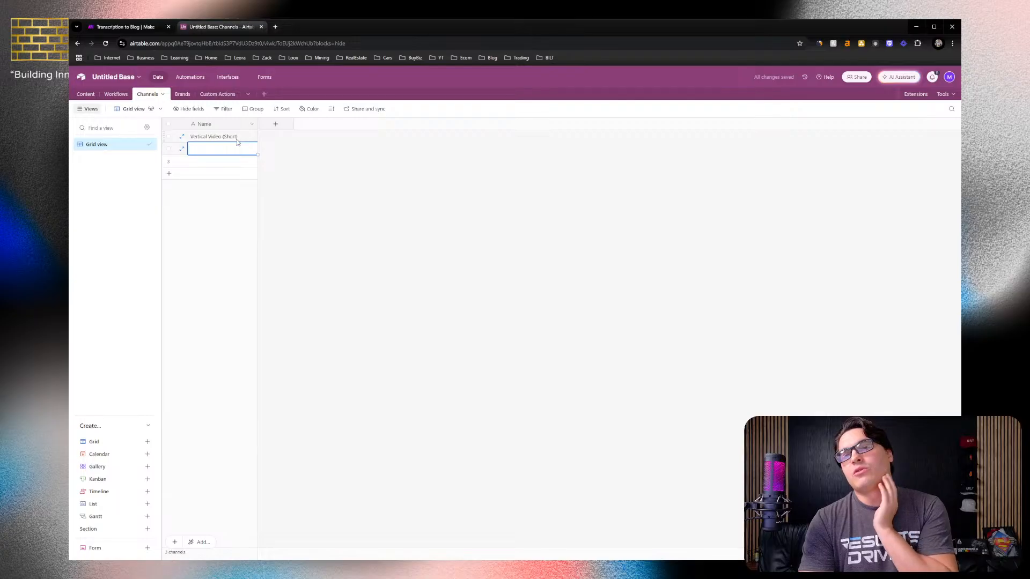
Enter "Horizontal Video" and "Tweets / Threads" as the names of the second and third Channels records
type("H")
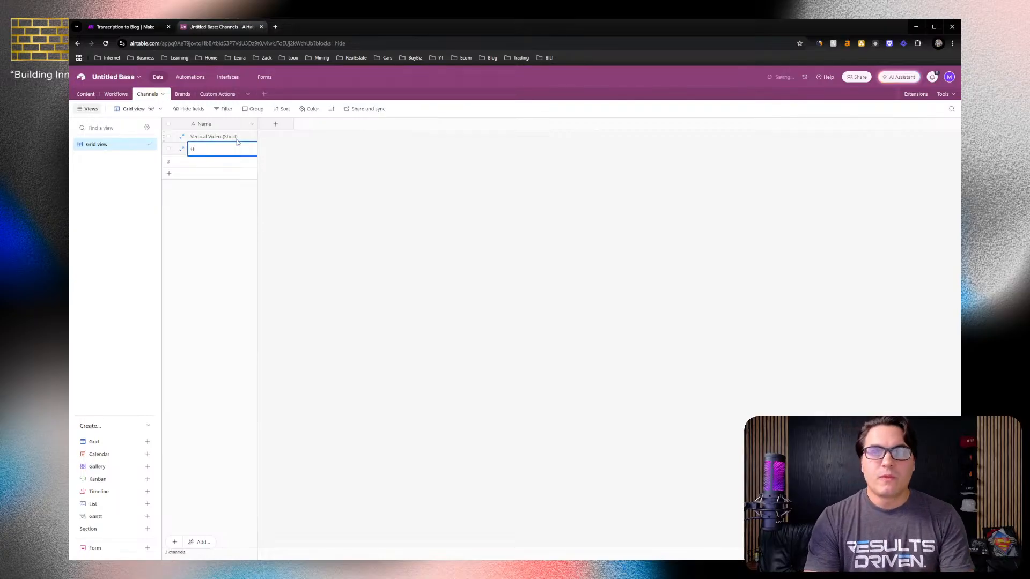
type("orizontal Video (YT")
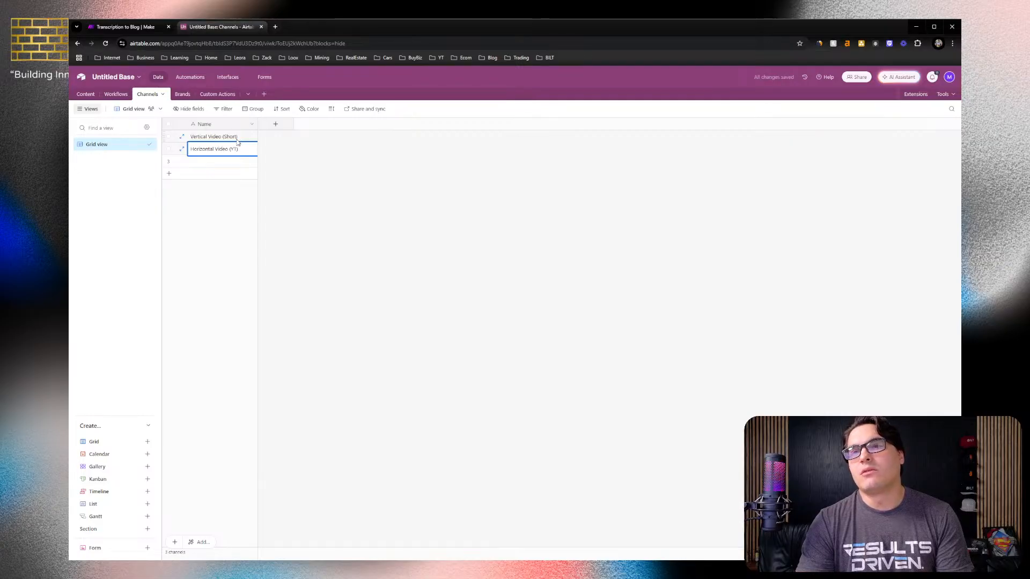
key("BackSpace")
key("Return")
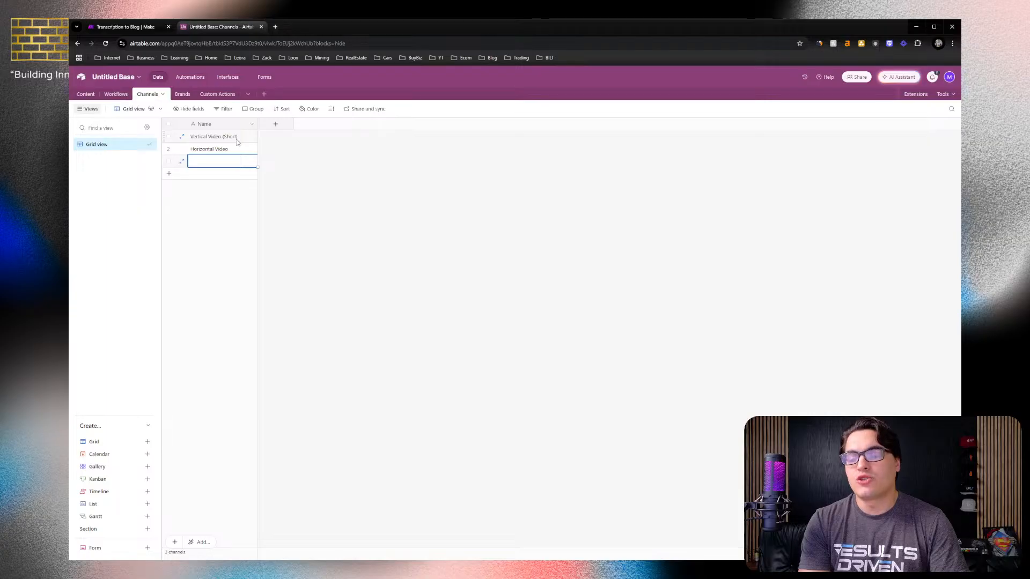
type("Tweet")
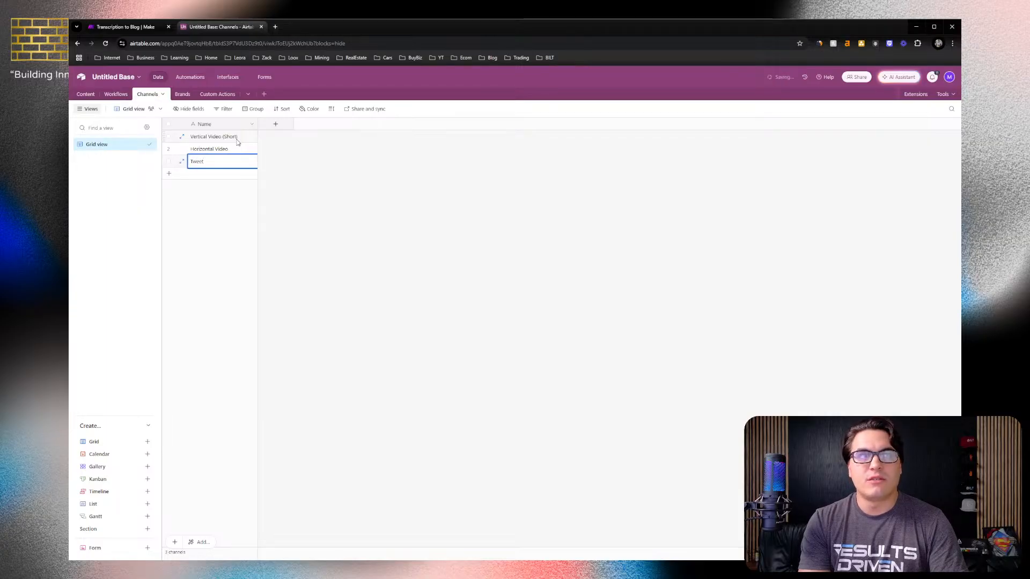
type("s / Threads")
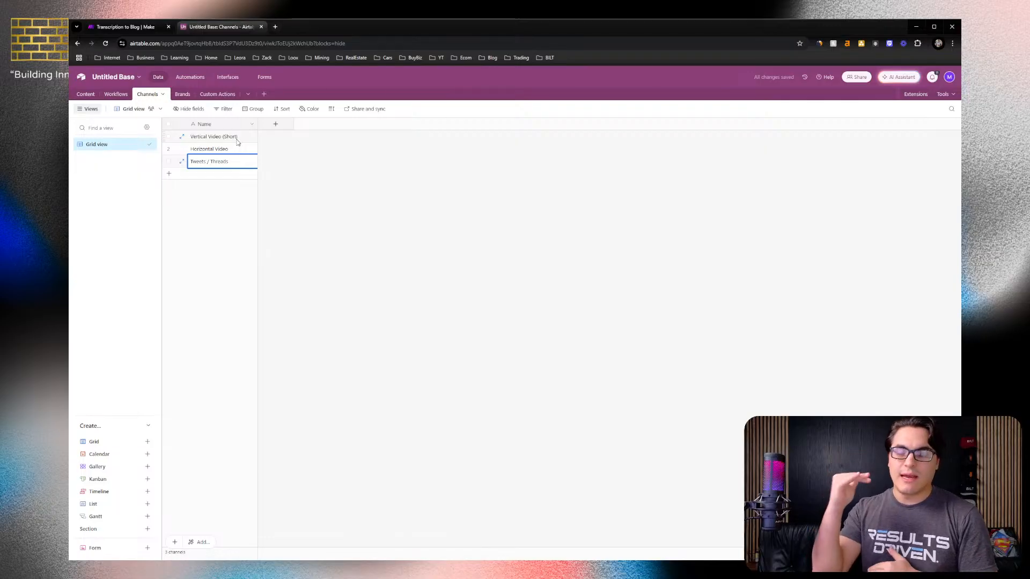
key("Return")
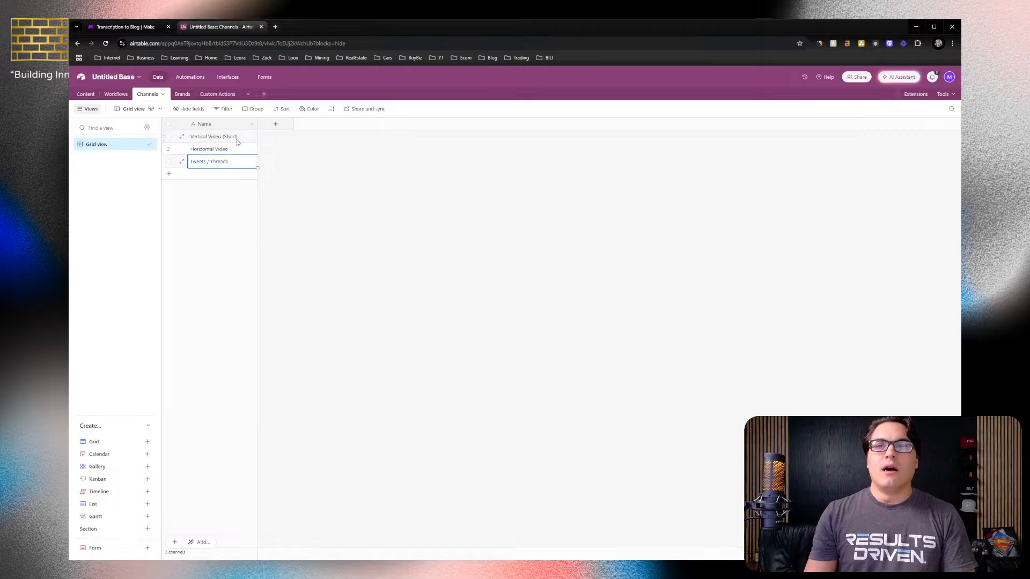
Add five blank records below "Tweets / Threads" in the Channels table
left_click(168, 173)
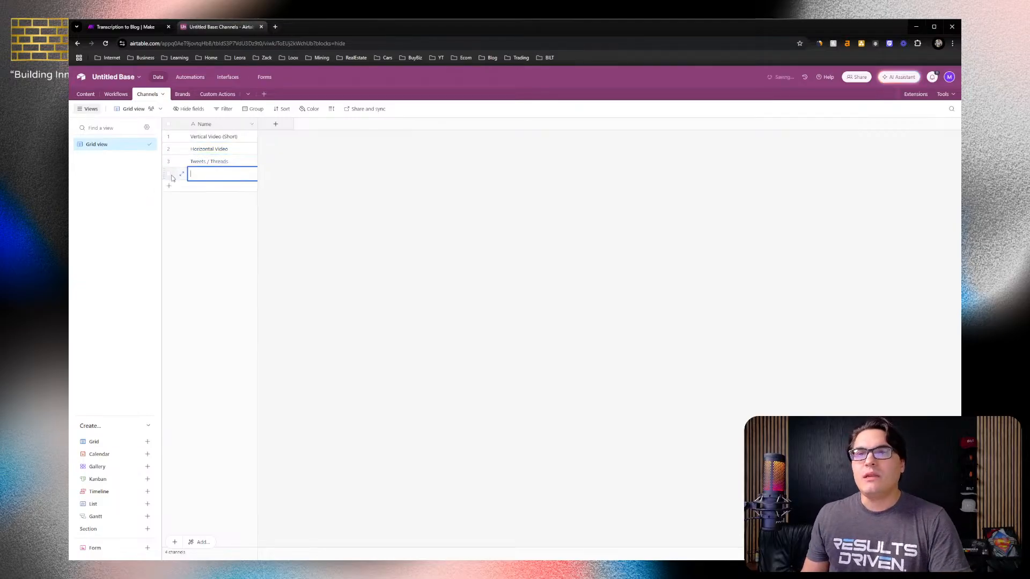
left_click(169, 186)
left_click(169, 198)
left_click(169, 212)
left_click(169, 224)
Name the fourth and fifth Channels records "Text Posts" and "Text & Image Posts"
left_click(219, 175)
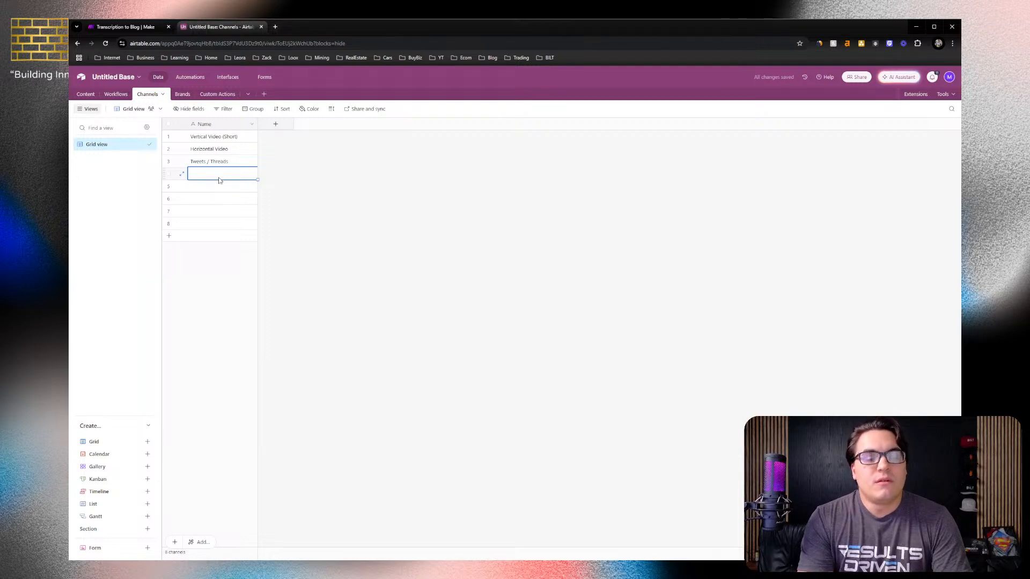
type("Text post")
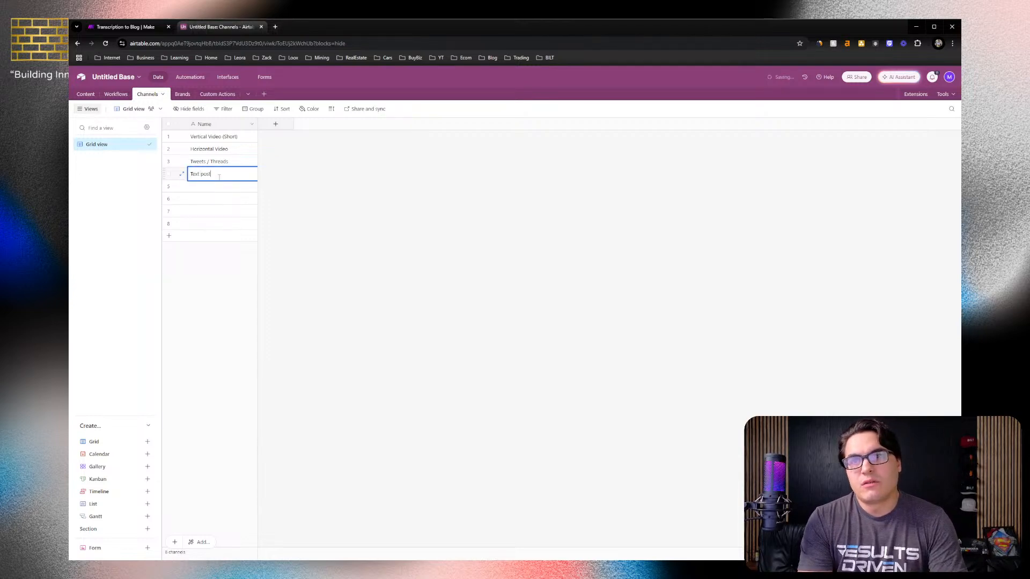
type("Posts")
key("Return")
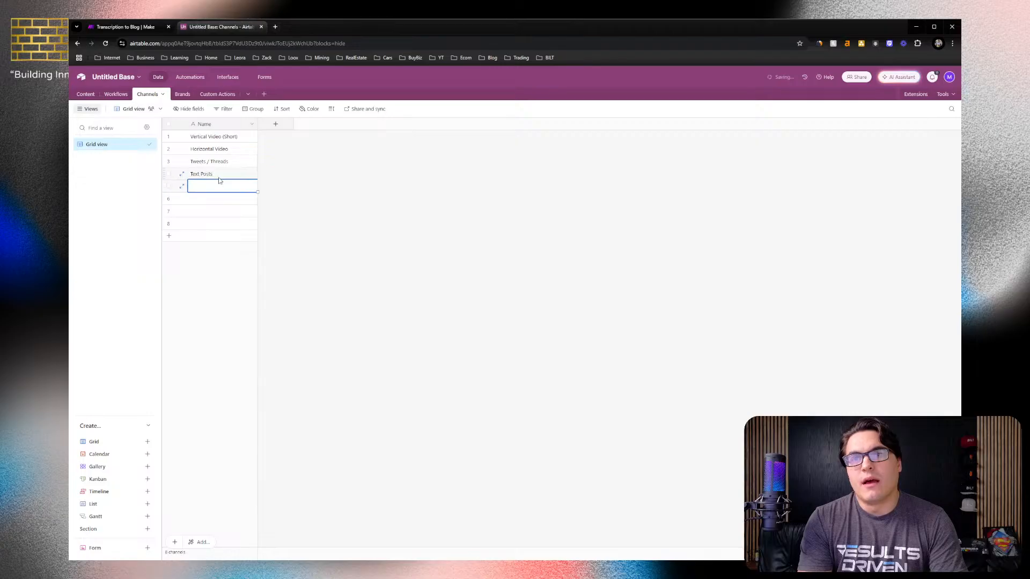
type("Text ")
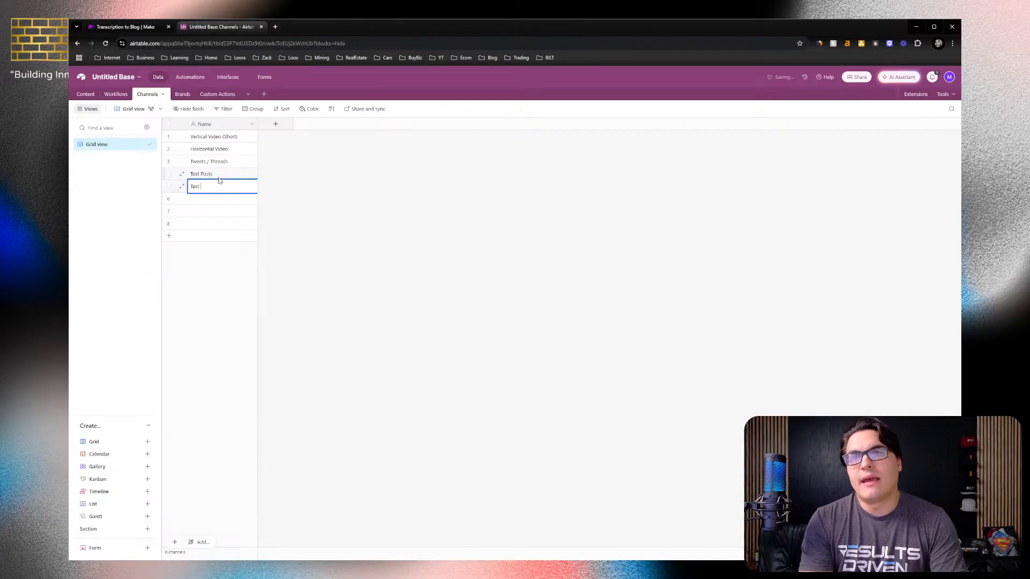
type("& Image Posts")
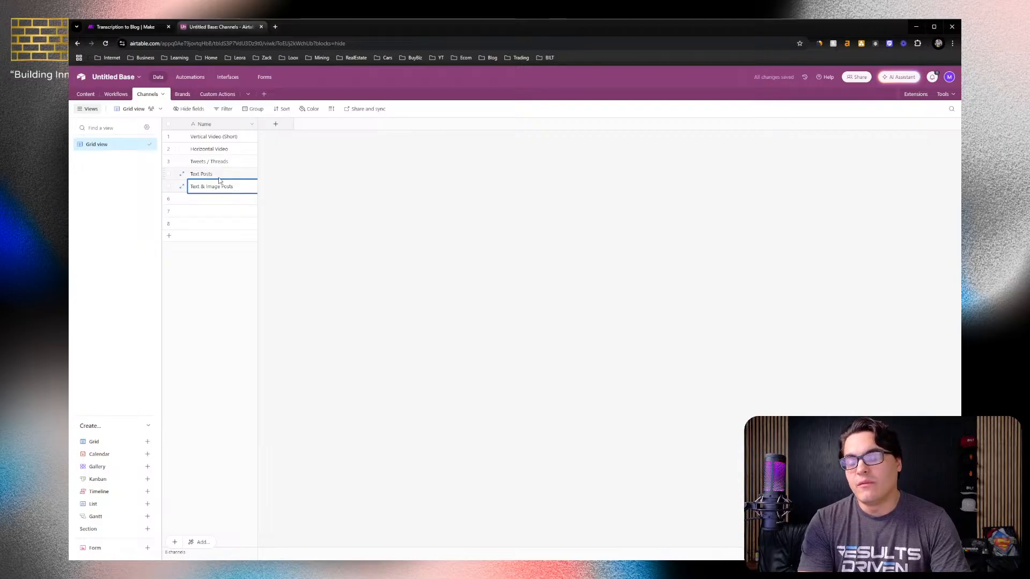
key("Return")
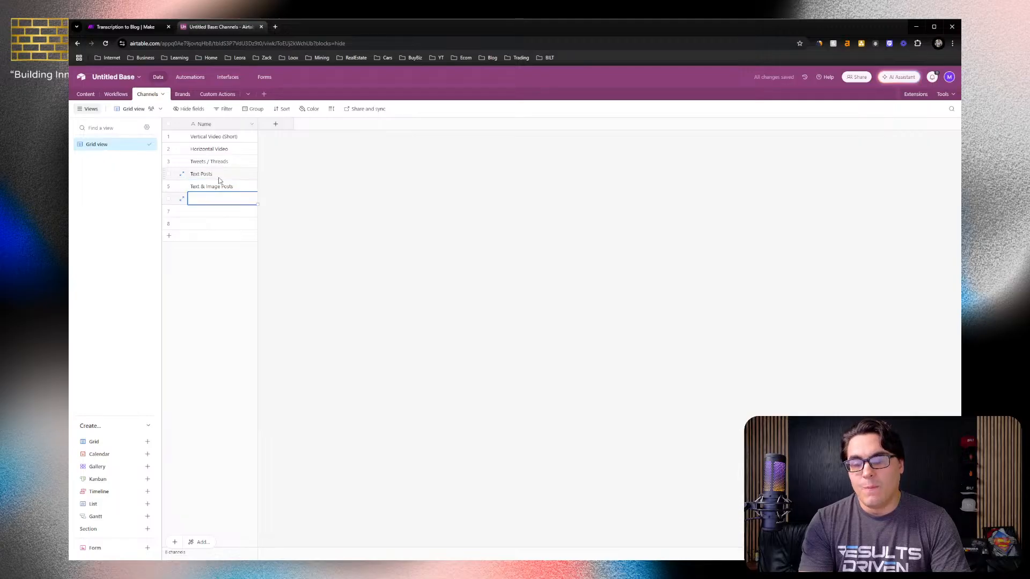
Fill the three remaining blank Channels records with the names "Carousel Posts", "Blog Post" and "Newsletters"
type("Carousel Posts")
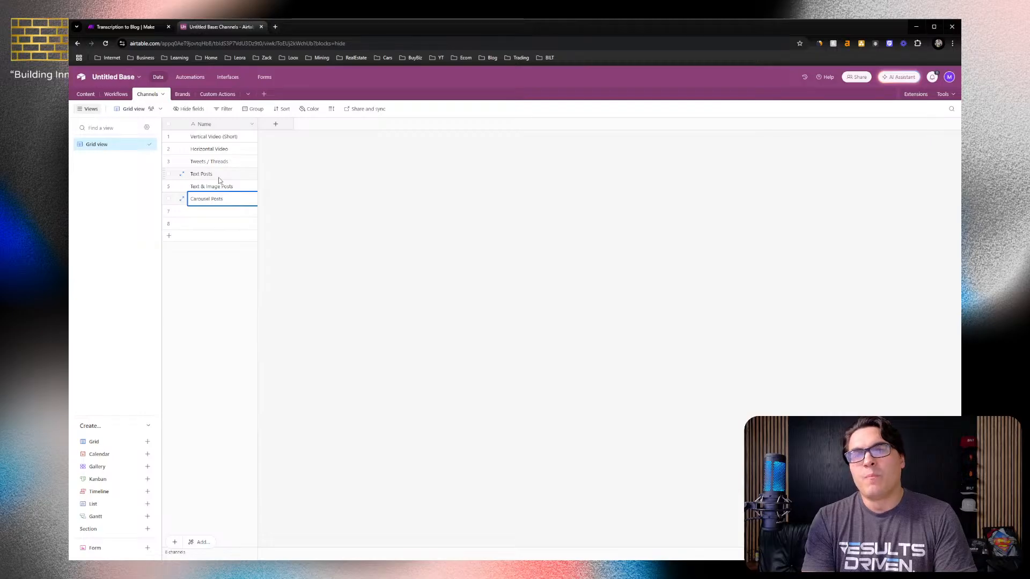
key("Return")
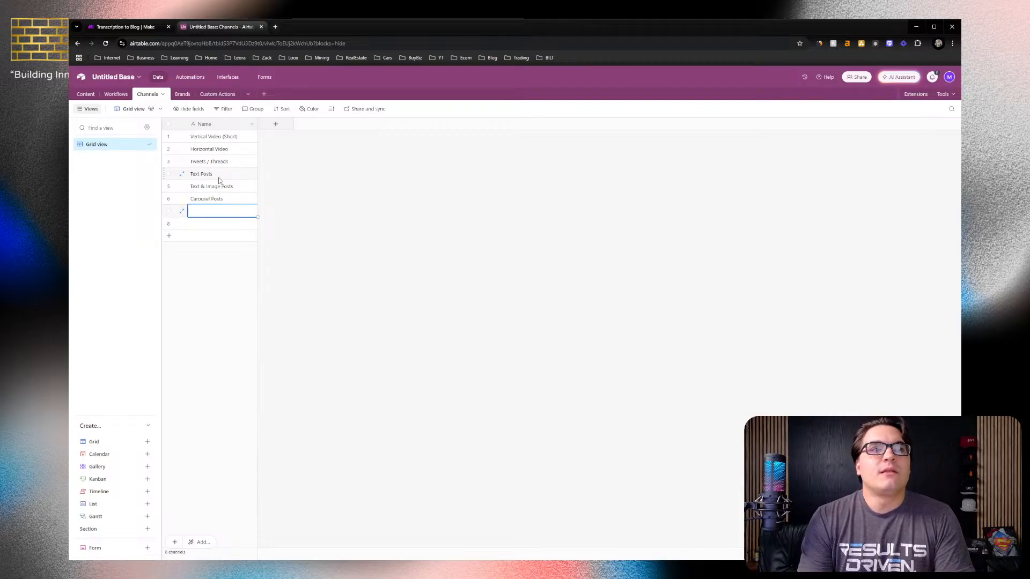
type("Blog")
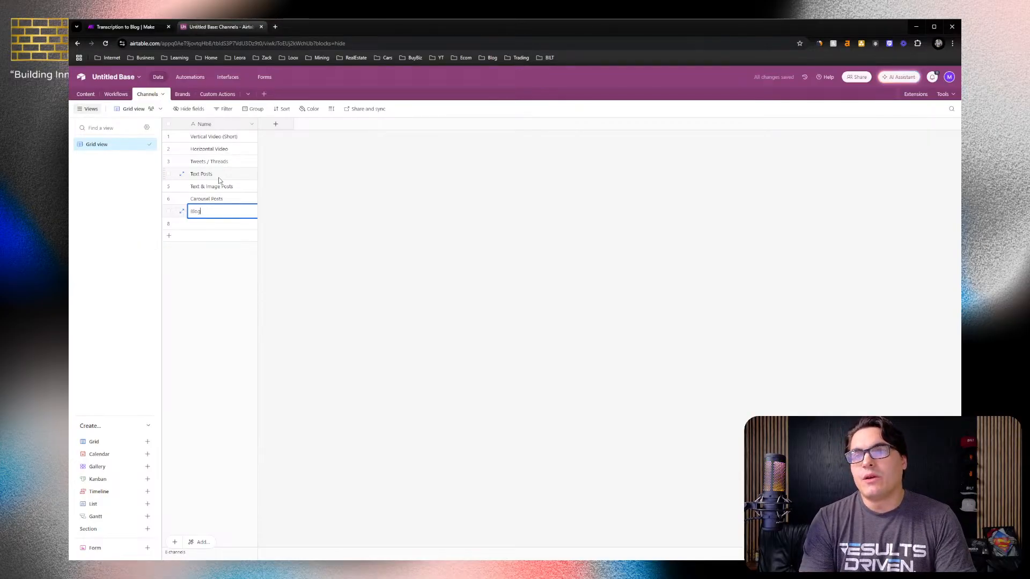
type("Post")
key("Return")
type("New")
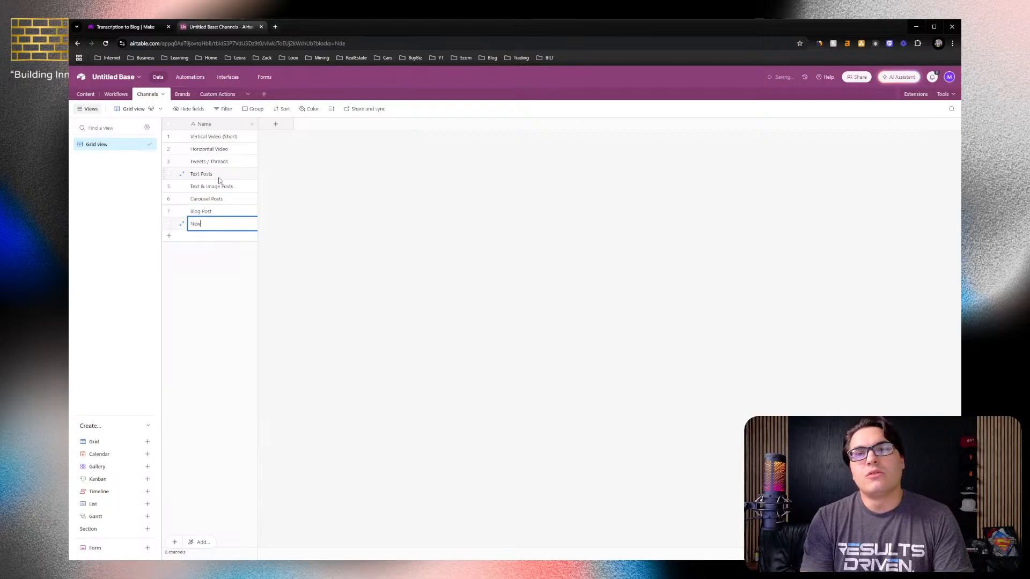
type("sletters")
key("Return")
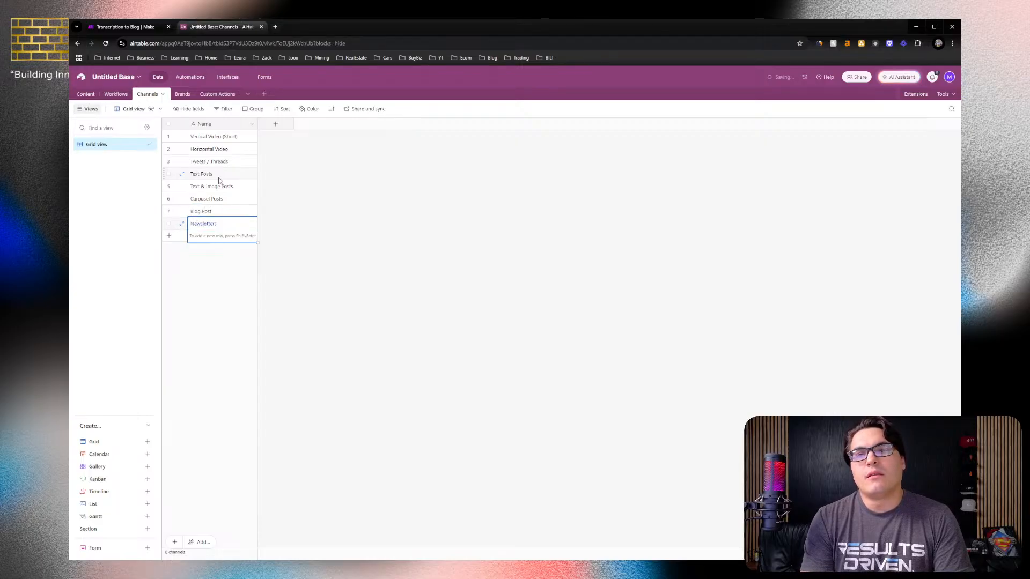
Add a ninth record named "Podcast Post" to the Channels table
left_click(177, 239)
left_click(198, 291)
left_click(198, 240)
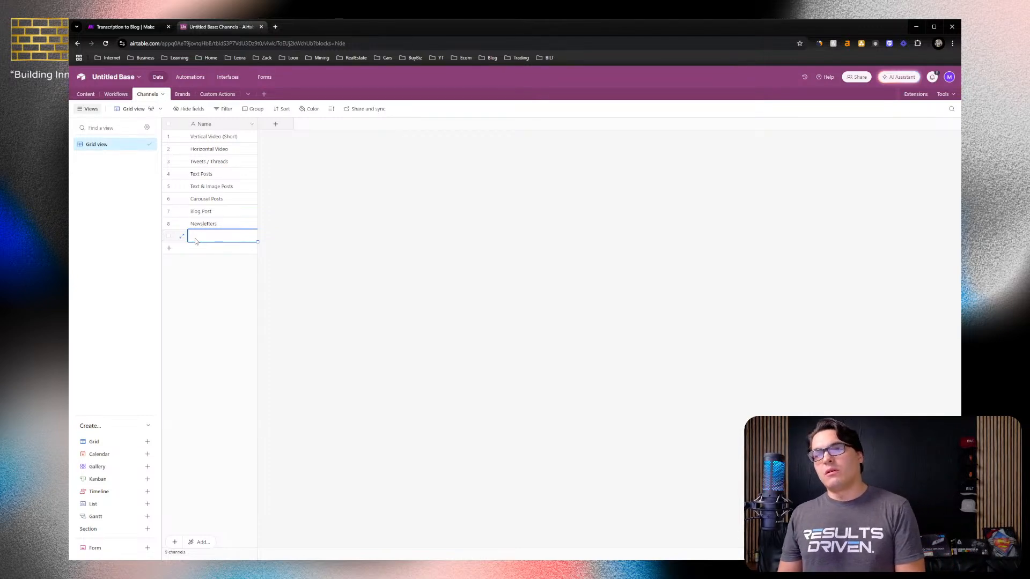
left_click(243, 320)
left_click(204, 241)
left_click(205, 240)
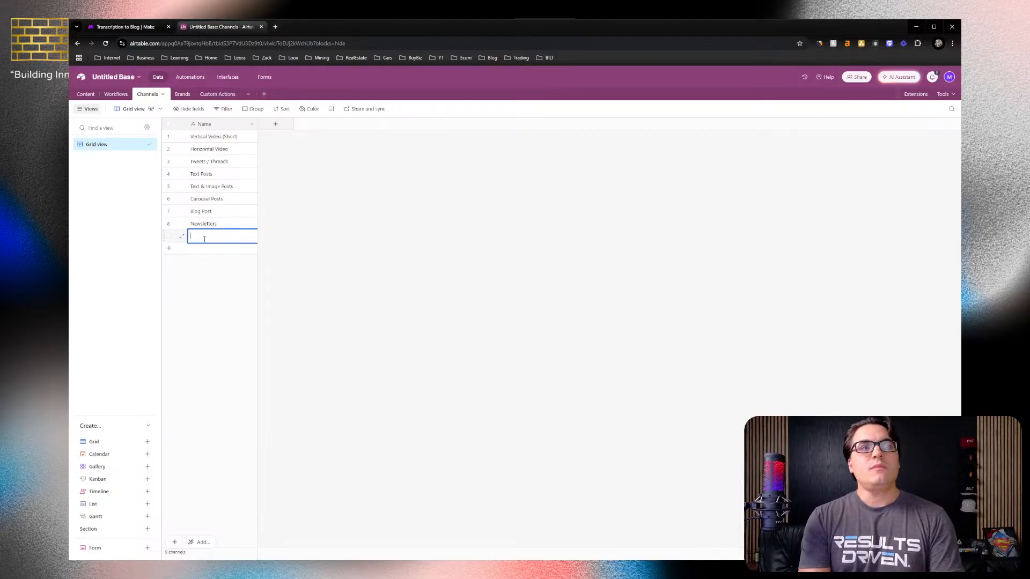
type("Pod")
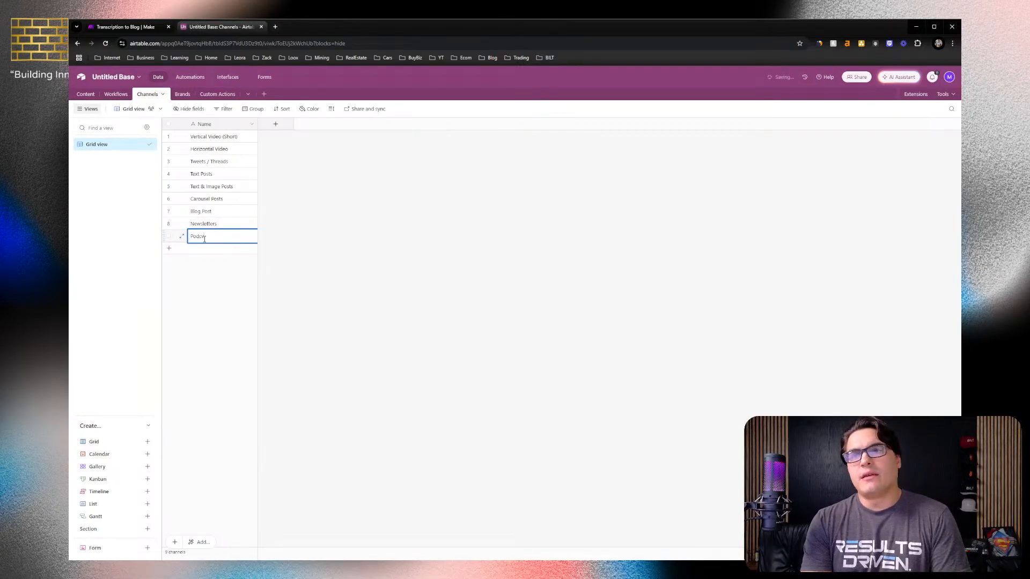
type("cast post")
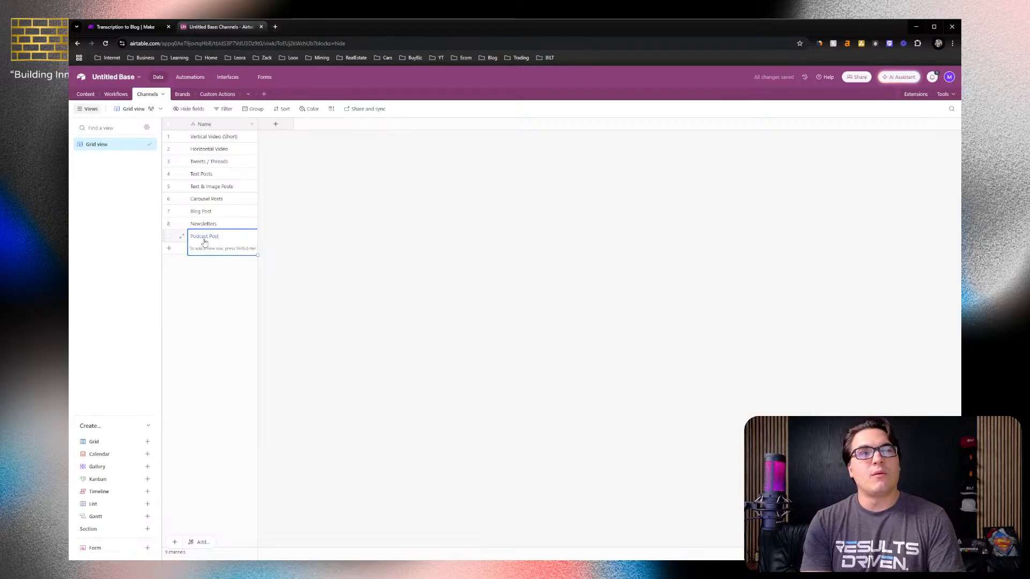
left_click(201, 273)
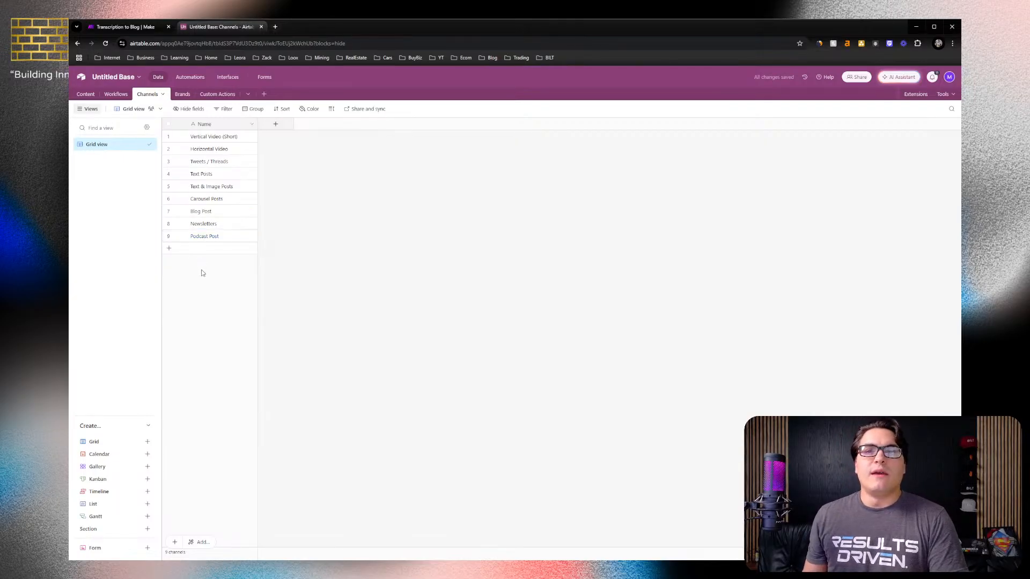
Add a tenth record named "Meme Posts" to the Channels table
left_click(168, 248)
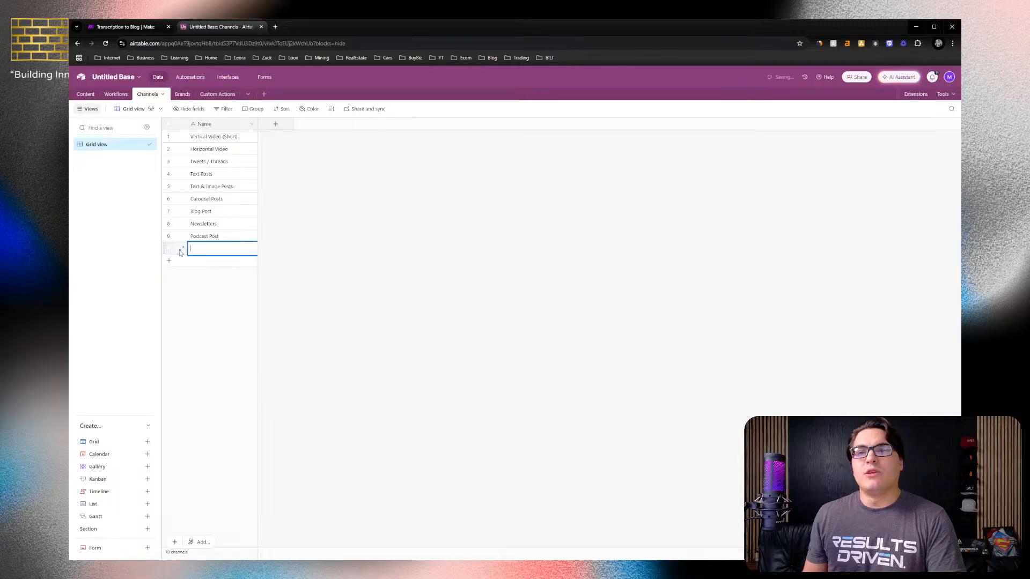
type("Meme C")
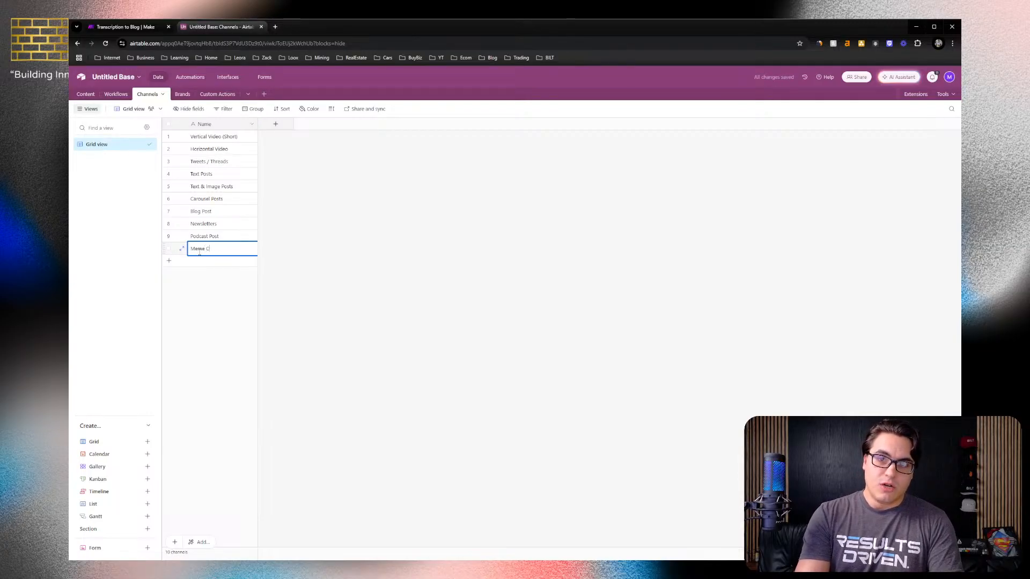
type("ontento")
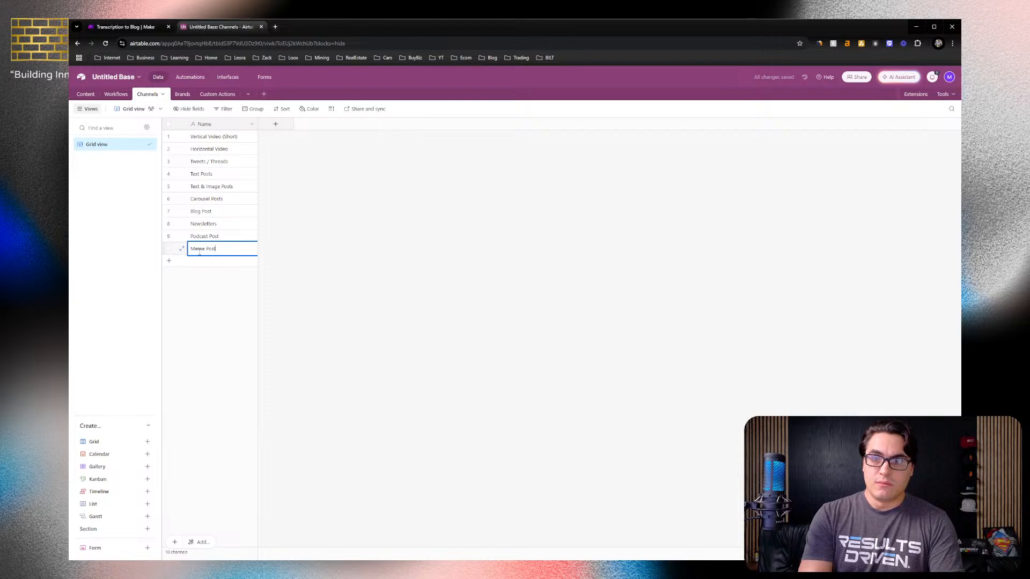
type("sts")
left_click(197, 360)
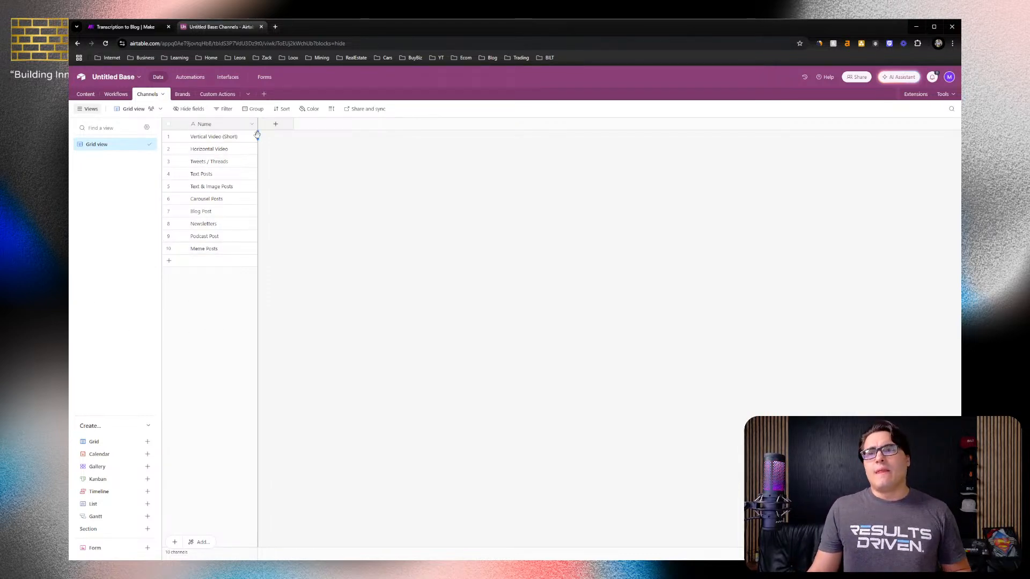
Add a checkbox field named "Active" to the Channels table and test ticking and unticking it for "Vertical Video (Short)"
left_click(276, 124)
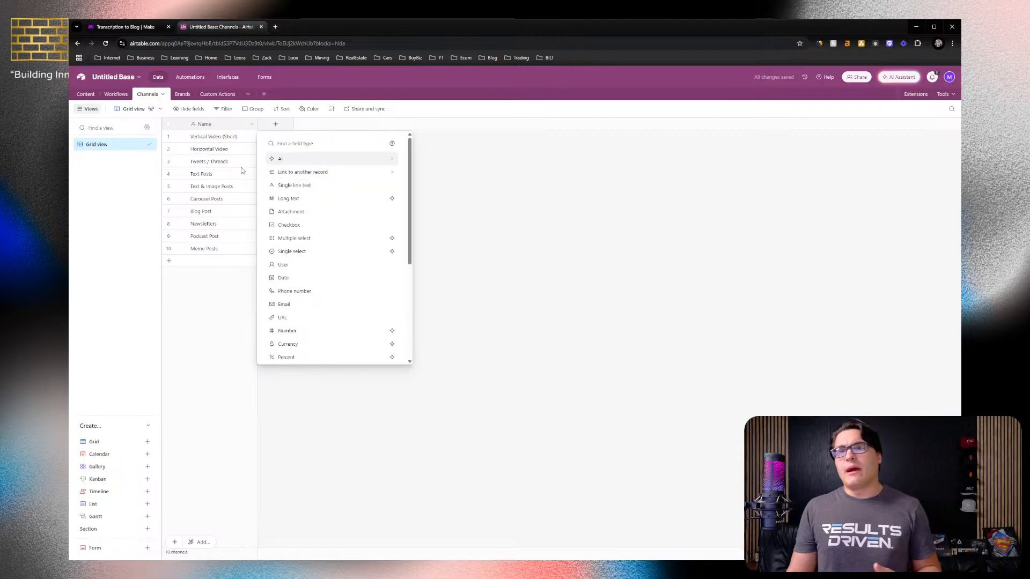
left_click(317, 225)
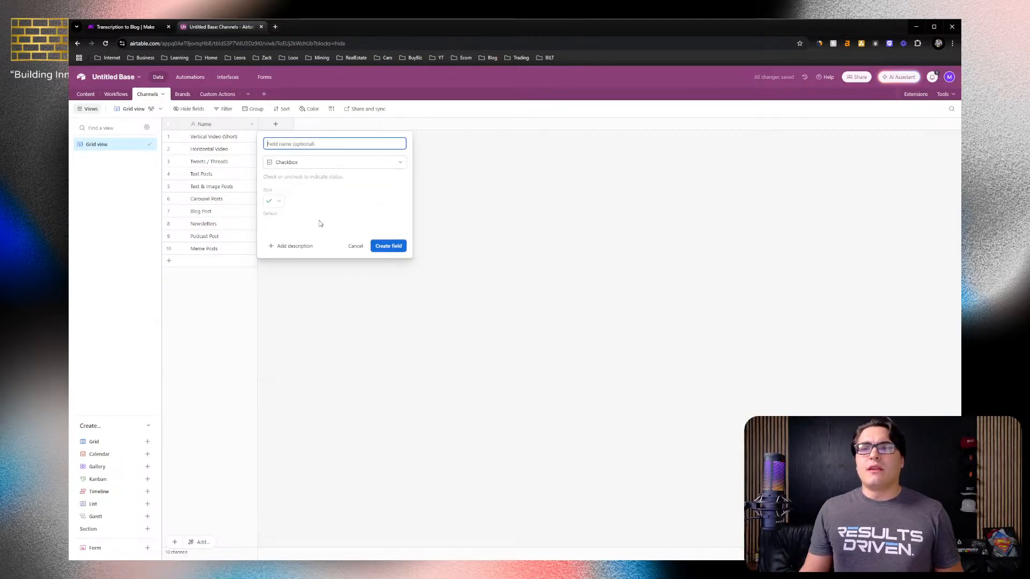
left_click(387, 245)
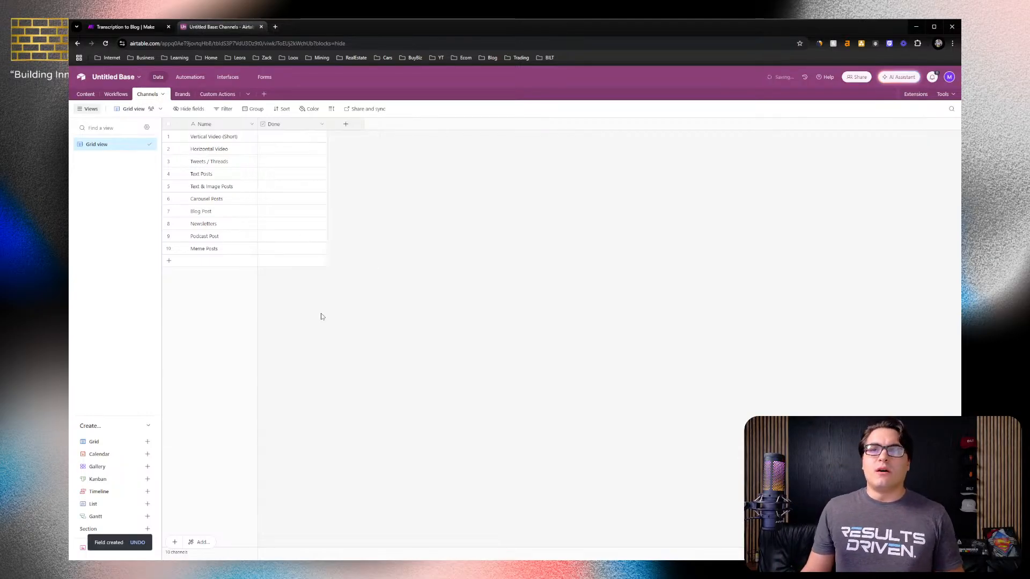
right_click(289, 127)
left_click(301, 148)
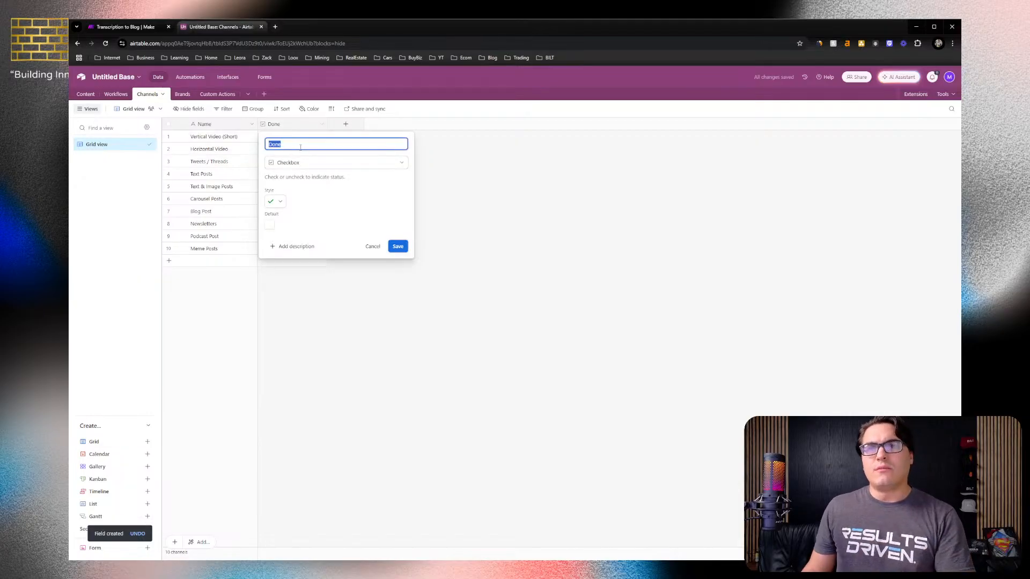
type("Active")
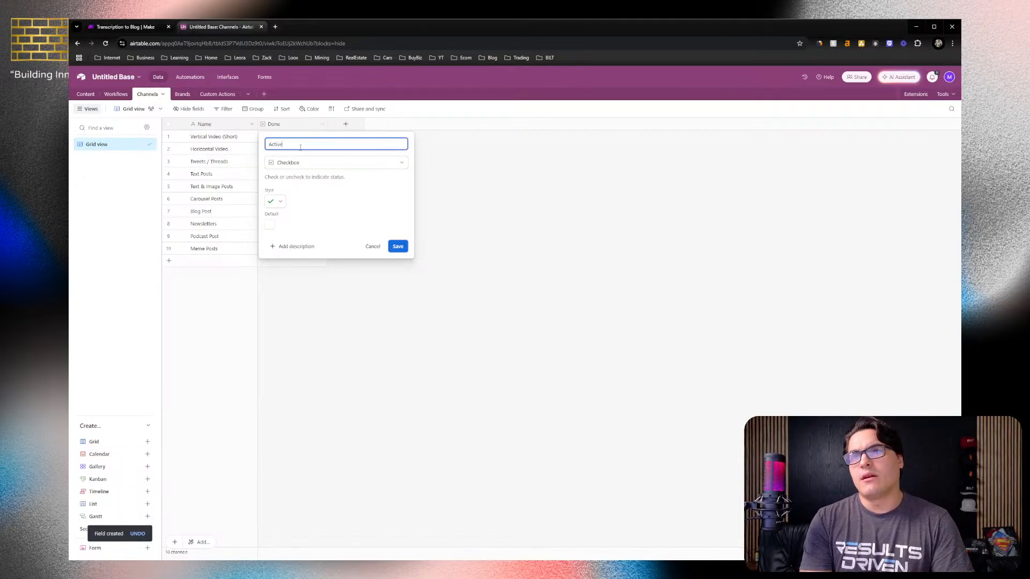
left_click(398, 246)
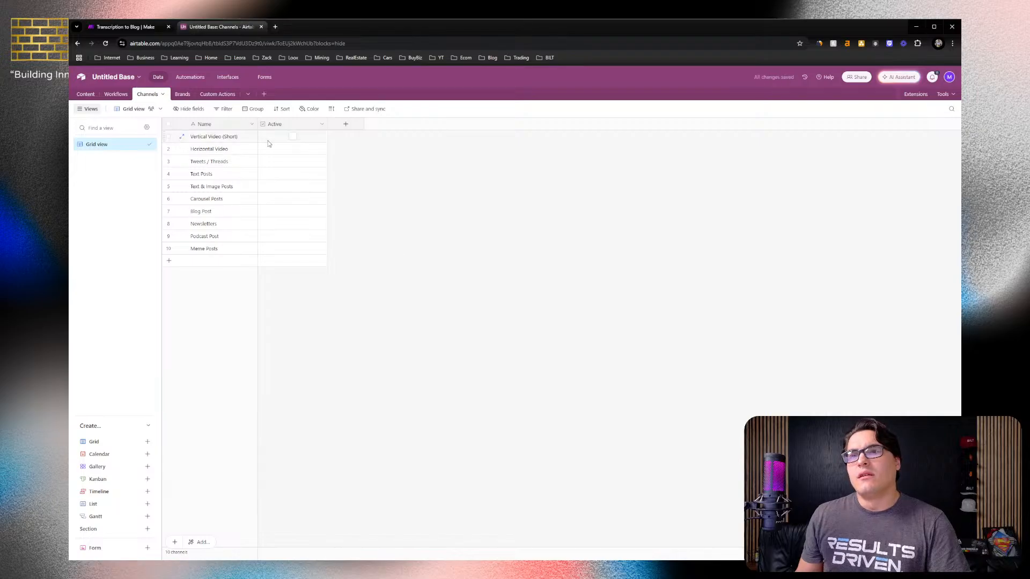
left_click(293, 136)
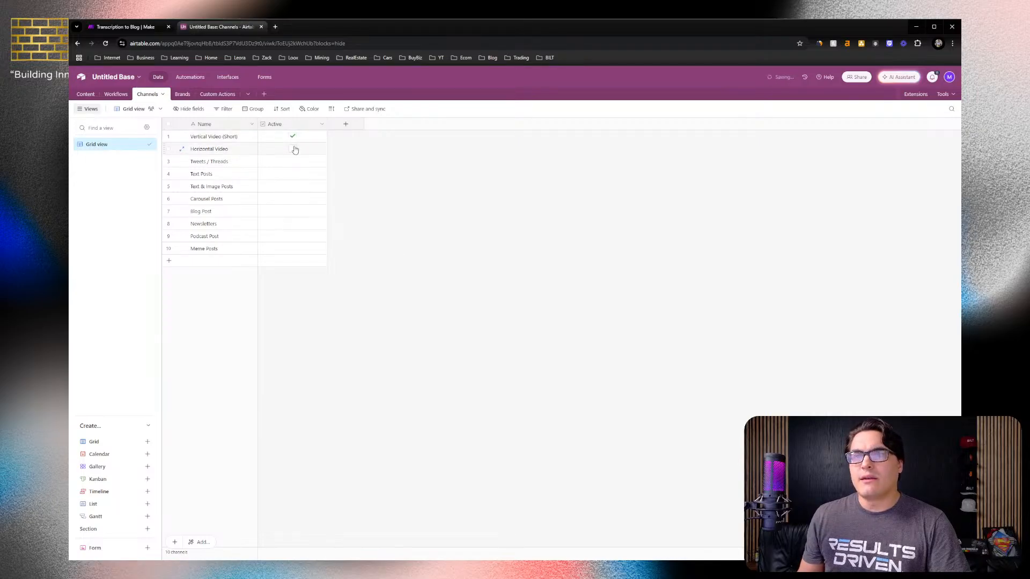
left_click(292, 136)
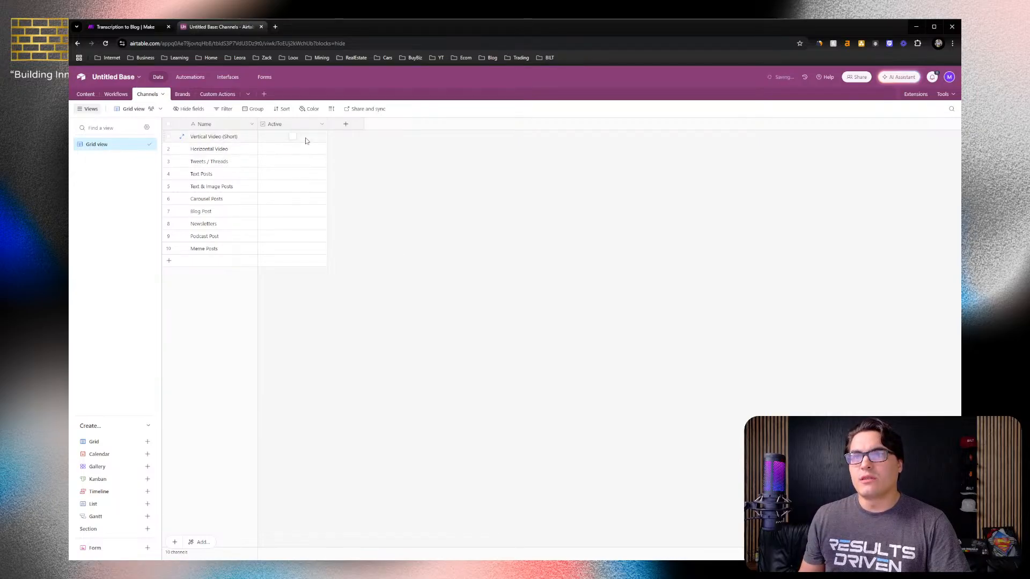
Tick Active for the six Channels records from "Tweets / Threads" through "Newsletters" and narrow the Active column
left_click(293, 162)
left_click(293, 174)
left_click(292, 186)
left_click(292, 199)
left_click(293, 212)
left_click(293, 223)
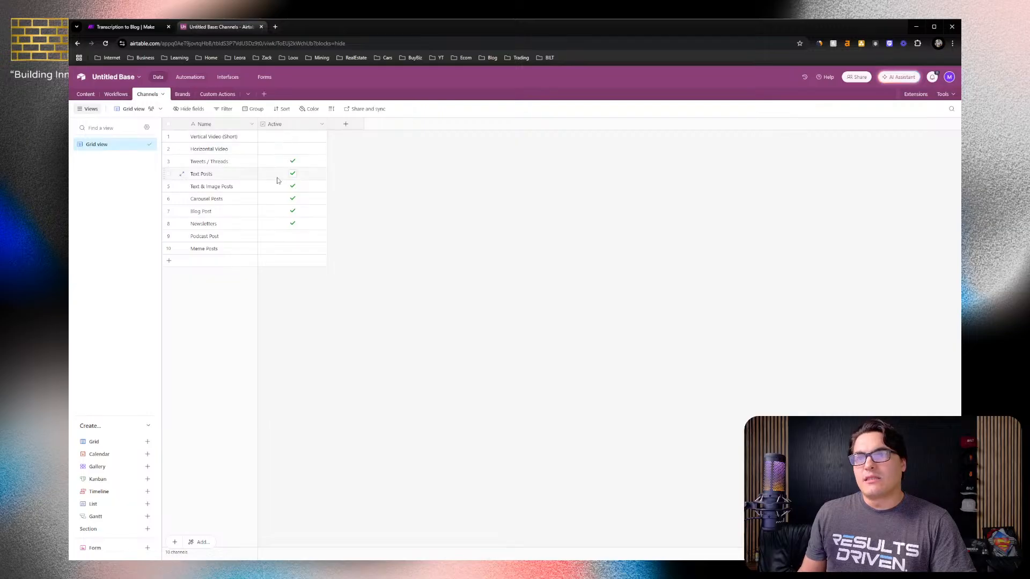
left_click_drag(327, 124, 293, 124)
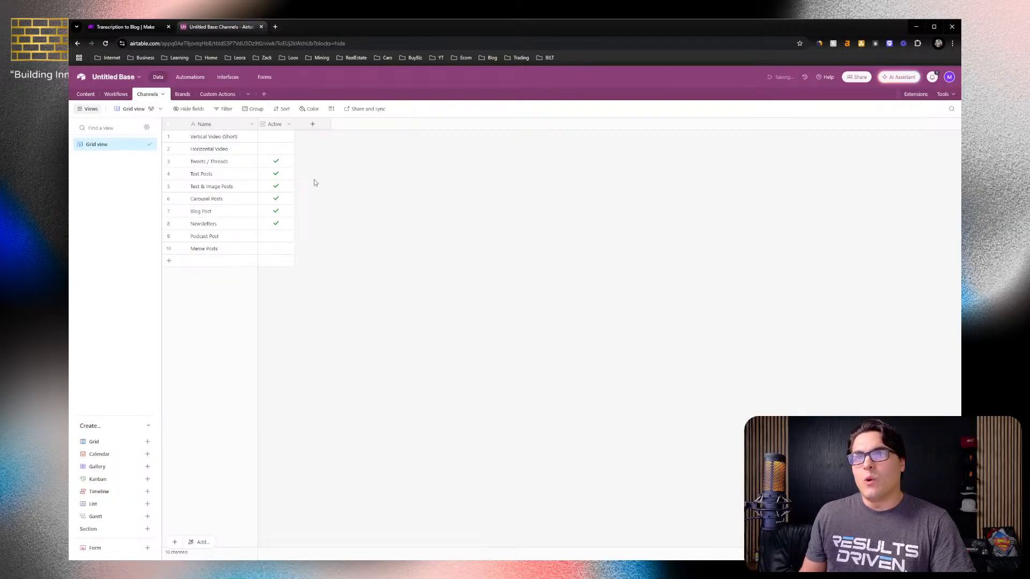
Rename the primary field of the Channels table to "Post Type"
right_click(226, 127)
left_click(232, 140)
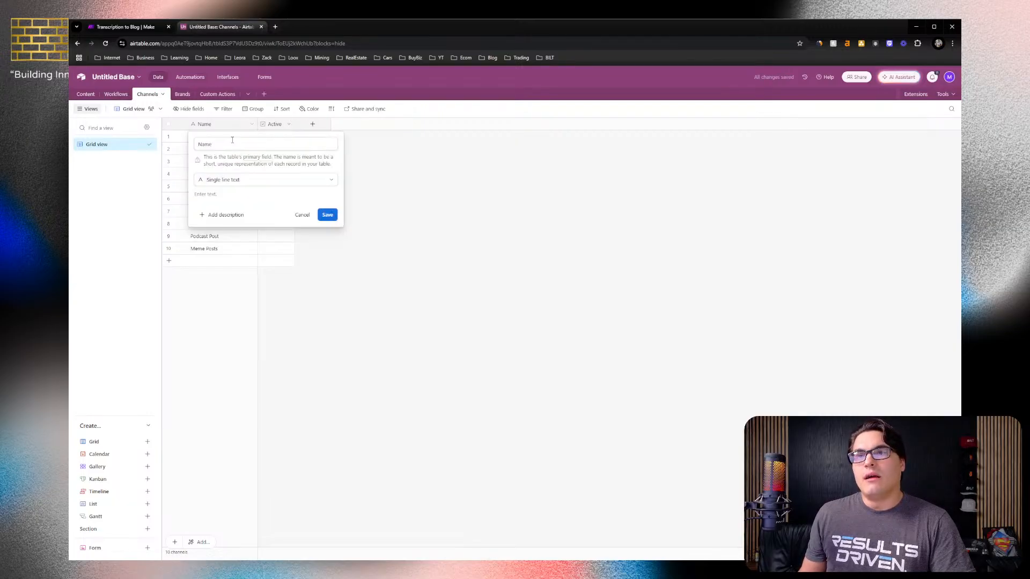
type("Post Type")
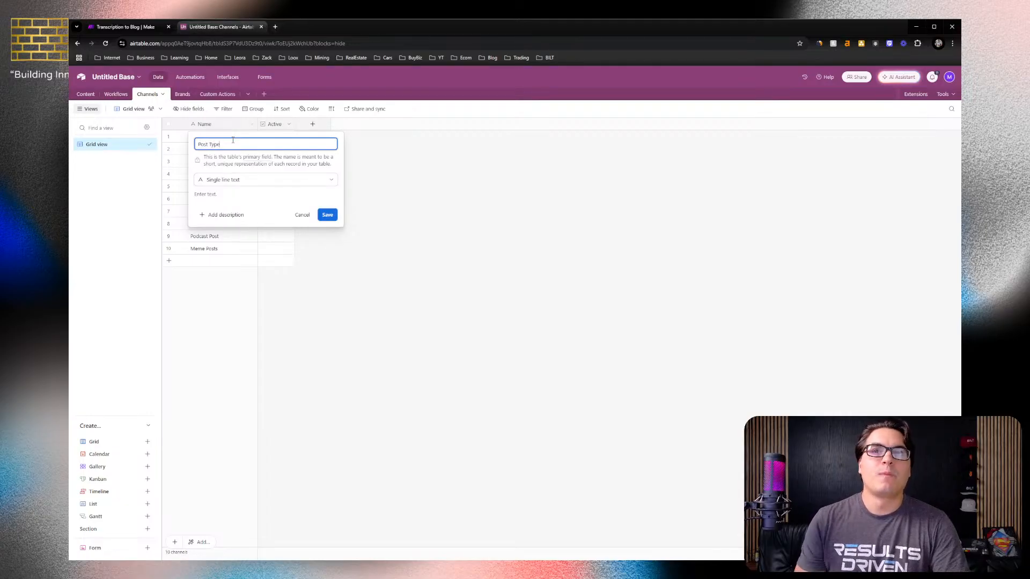
left_click(327, 214)
Start a new multiple select field named "Platforms" in the Channels table
left_click(313, 125)
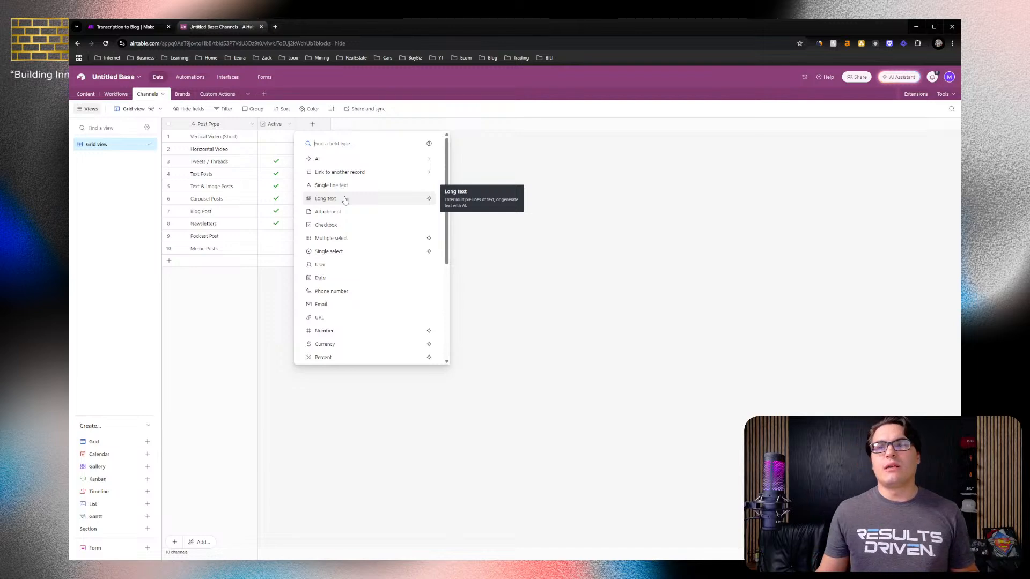
left_click(342, 238)
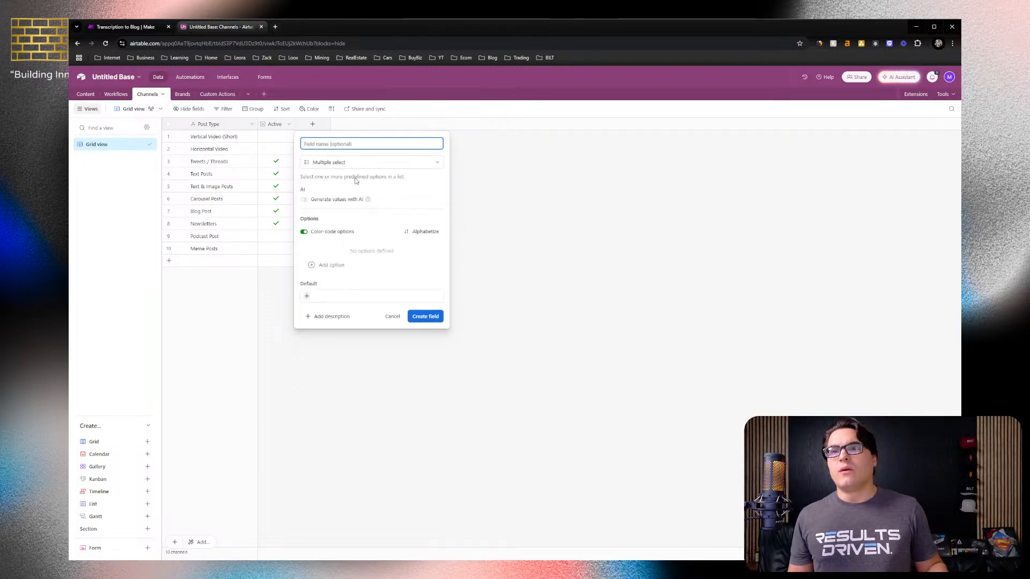
left_click(328, 265)
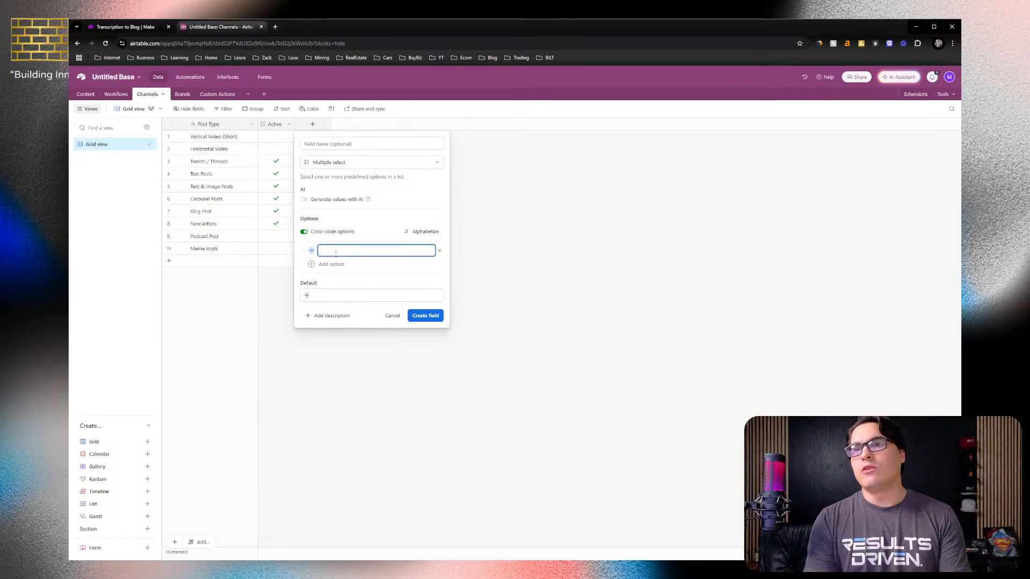
left_click(314, 145)
type("Platforms")
Enter the Platforms options "Tiktok", "IG Reels", "FB Reels", "Pinterest" and "YT Shorts"
left_click(377, 251)
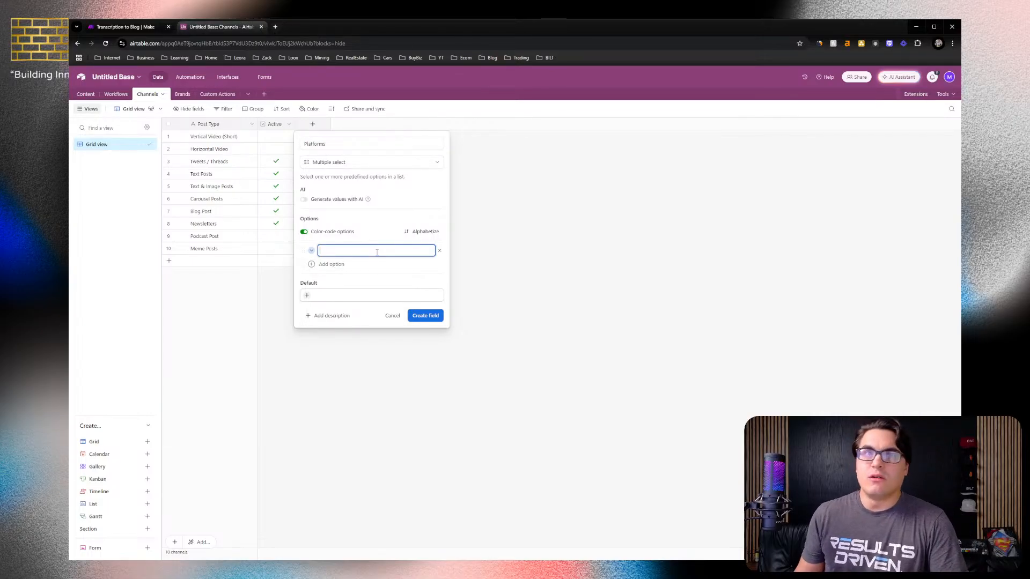
type("Tiktok")
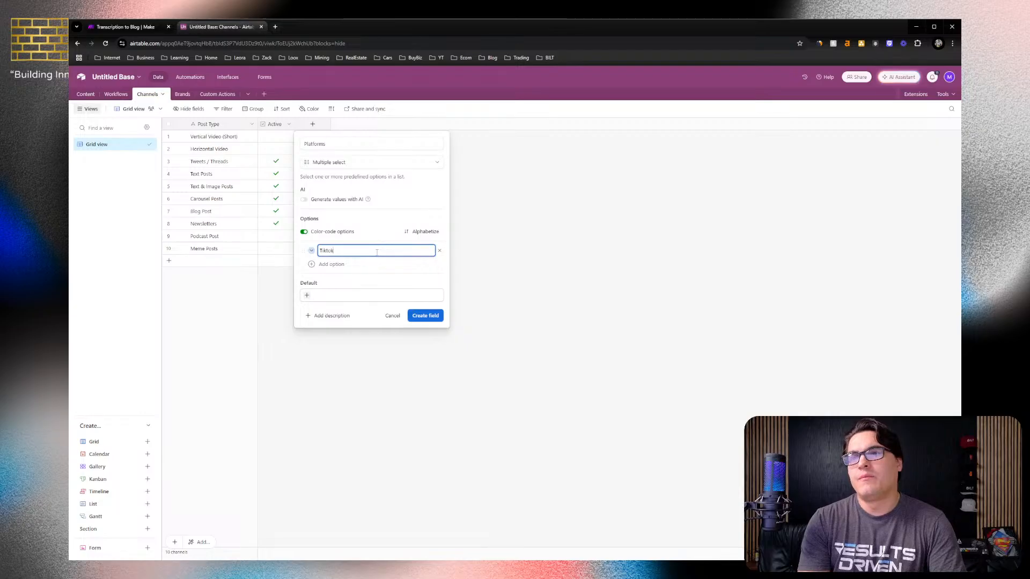
key("Return")
type("IG Reels")
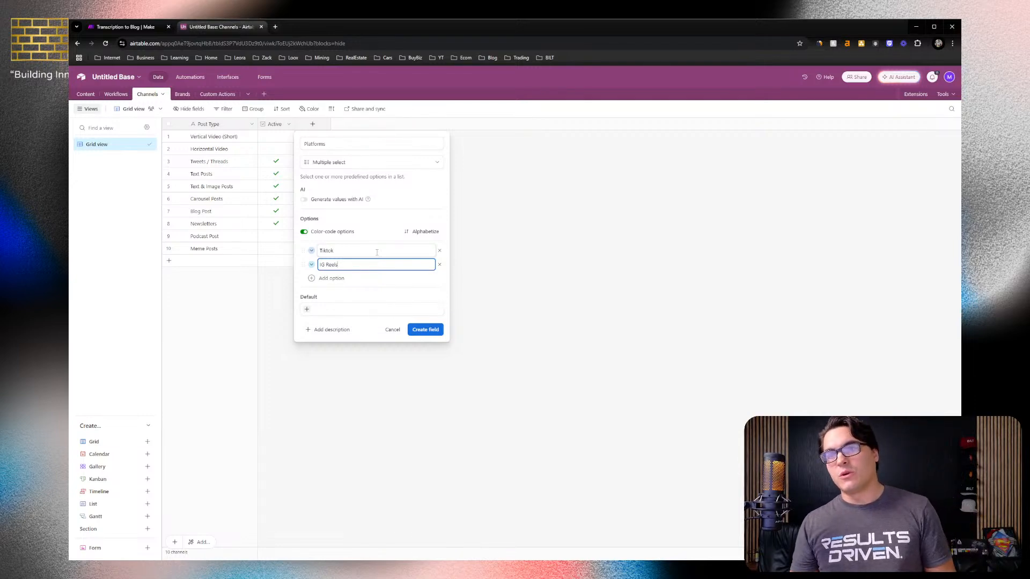
key("Return")
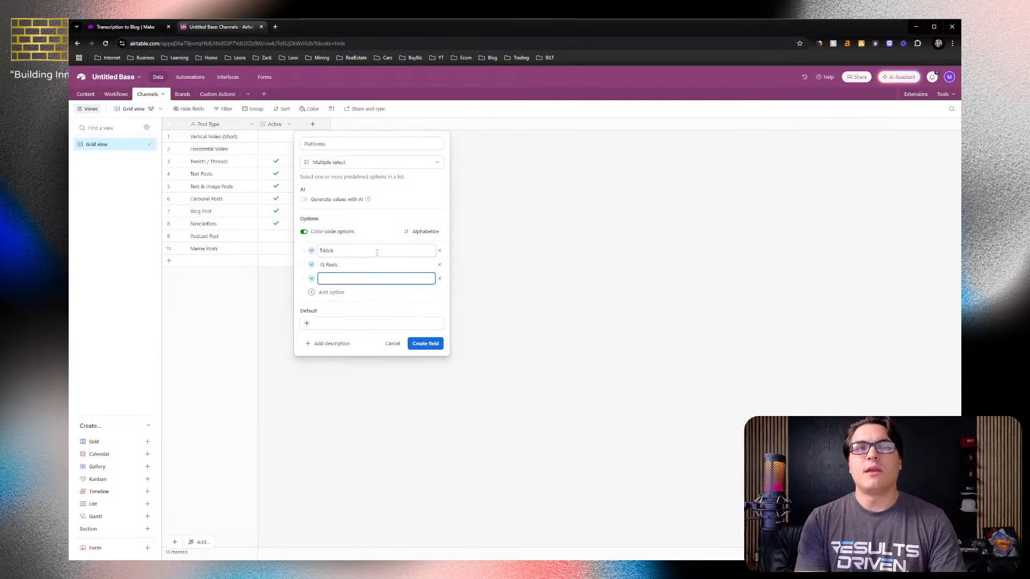
type("F")
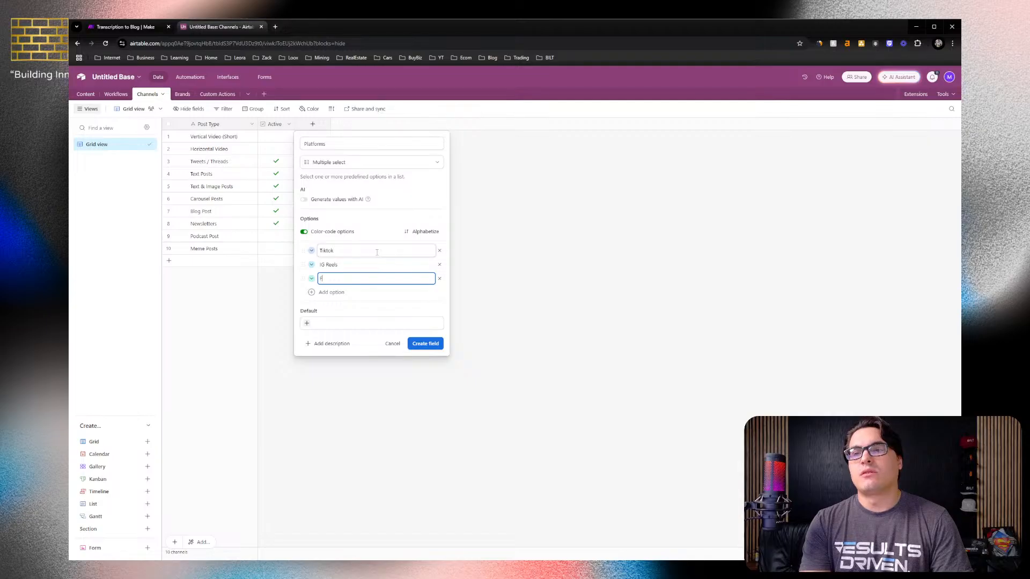
type("B Reels")
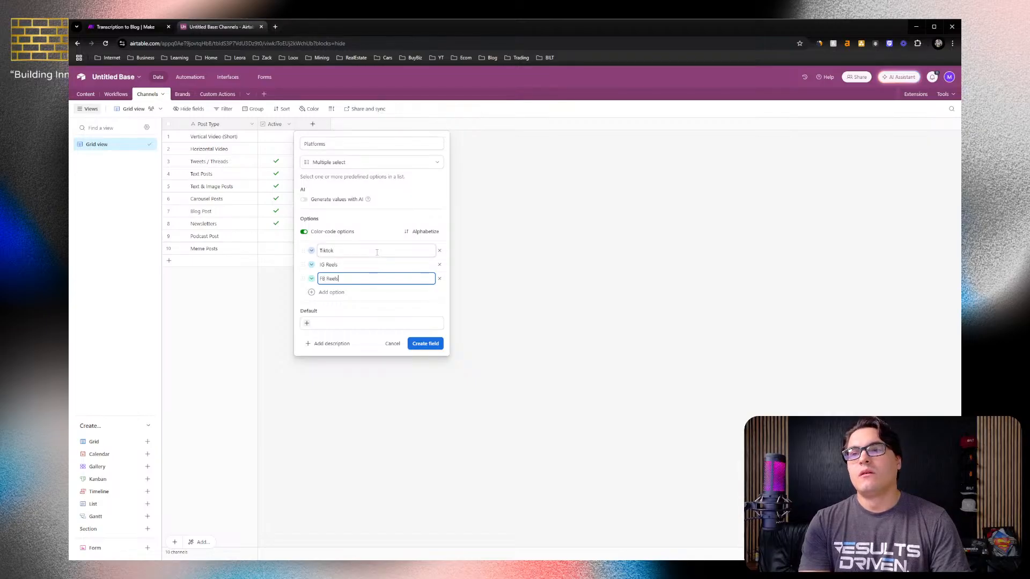
key("Return")
type("Pinterest")
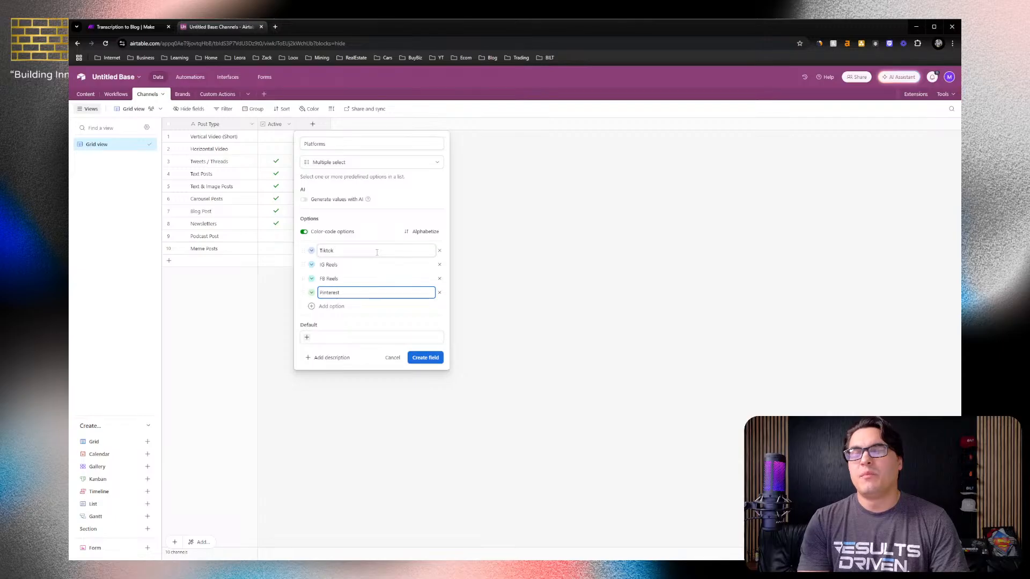
key("Return")
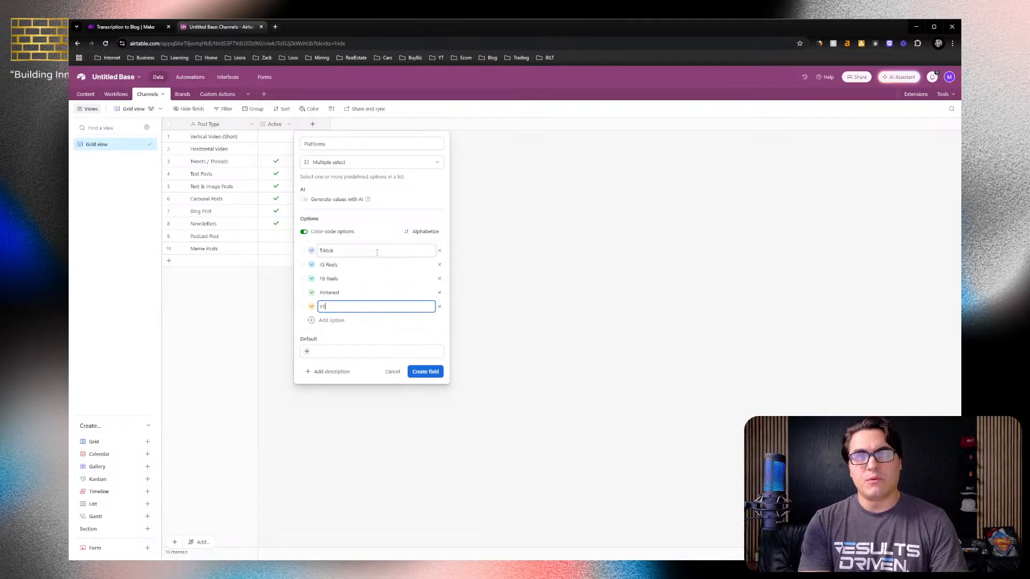
type("Shor")
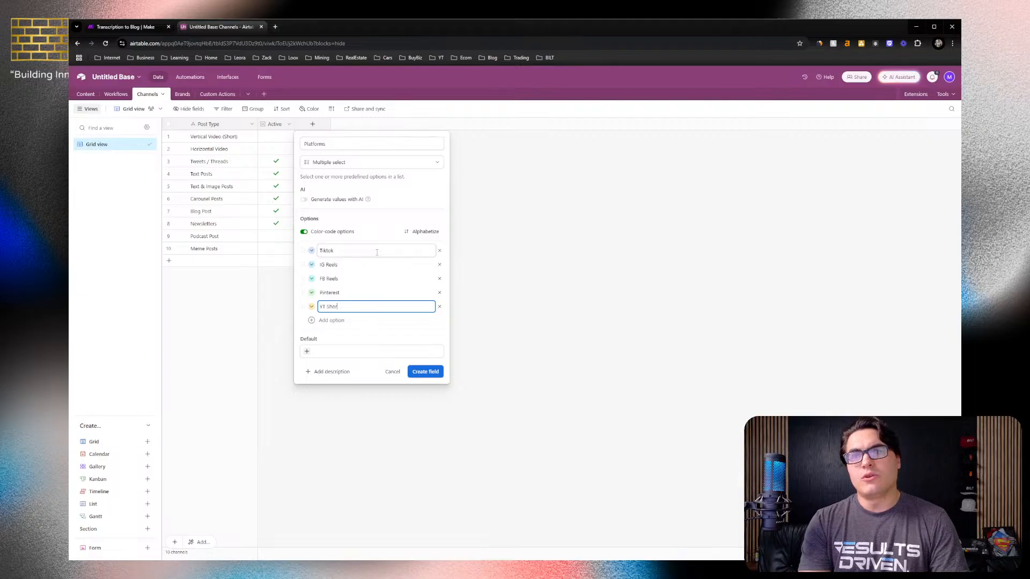
type("ts")
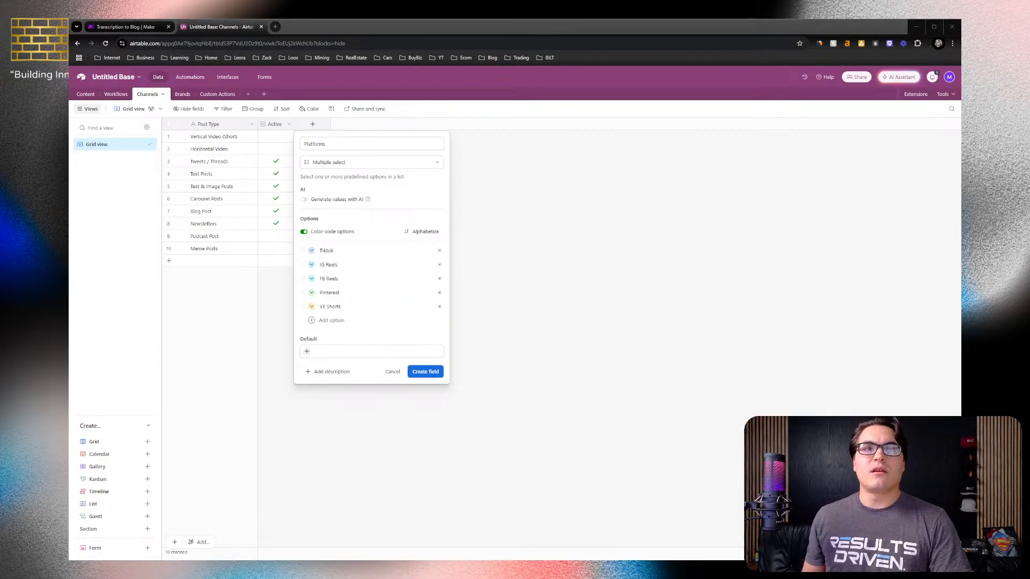
Add the Platforms options "Youtube", "Twitter / X", "LinkedIn", "Facebook" and "Instagram"
left_click(344, 320)
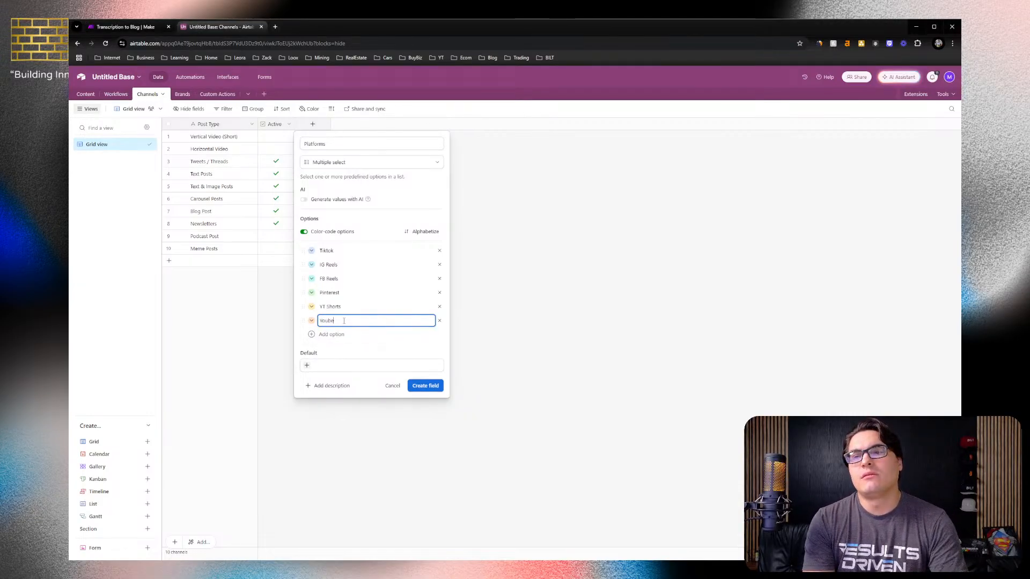
type("Youtub")
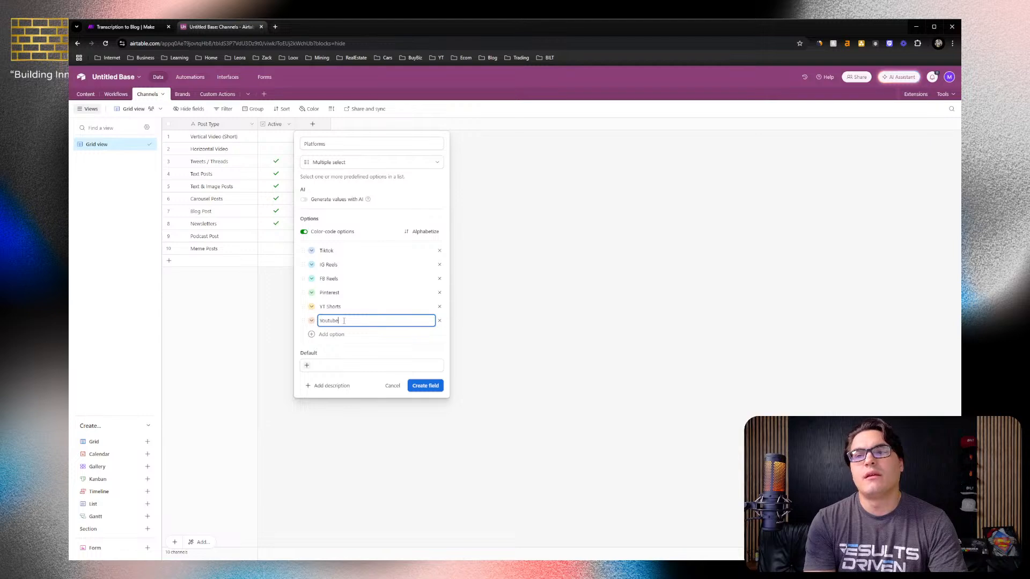
type("e")
key("Return")
type("Twit")
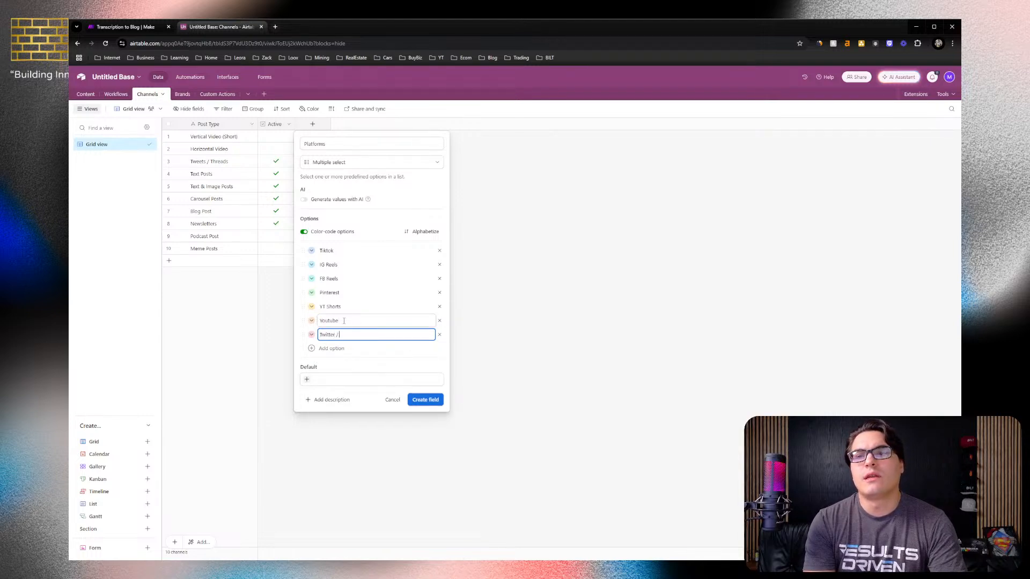
key("Return")
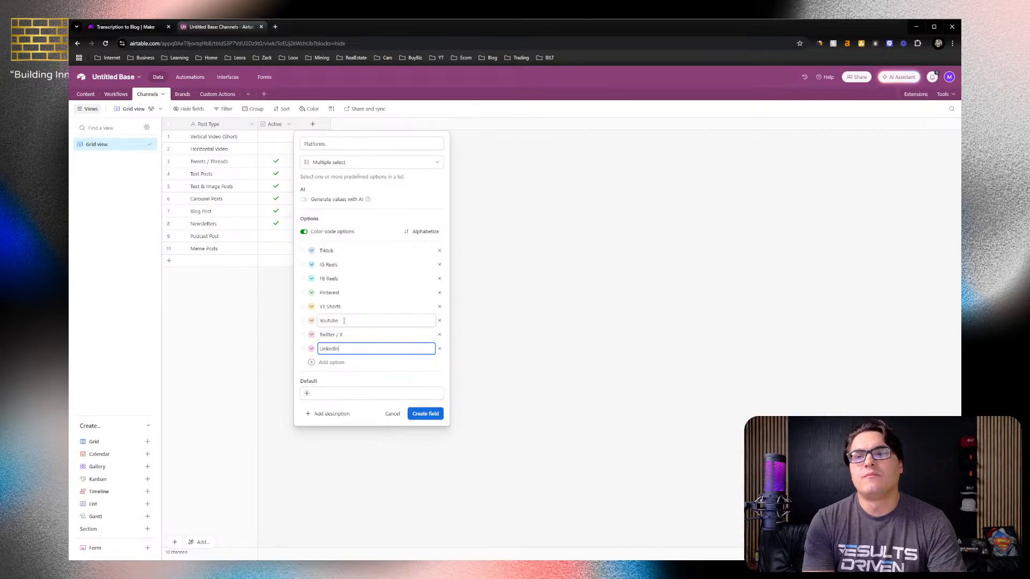
type("LinkedIn")
key("Return")
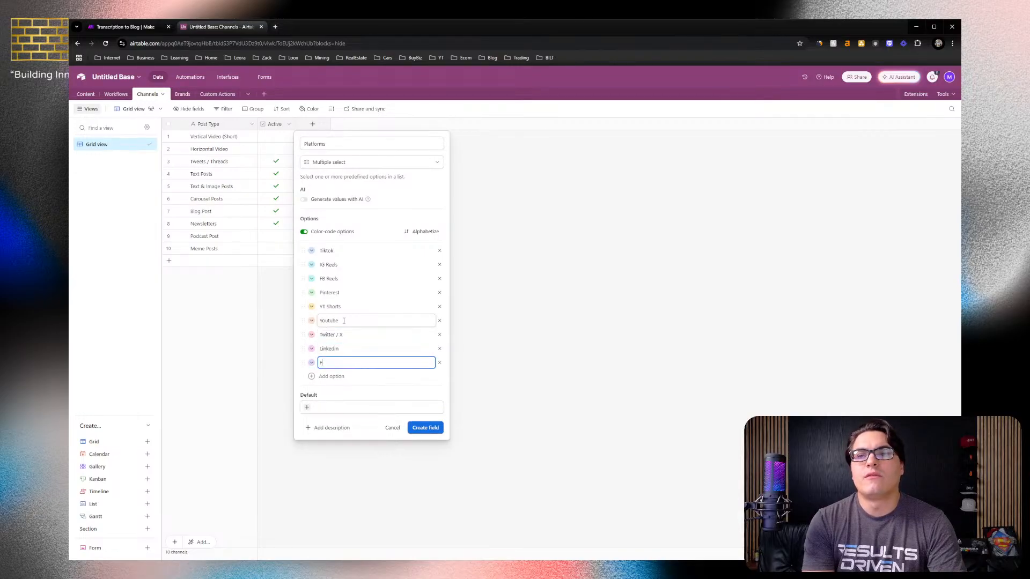
type("Facebook")
key("Return")
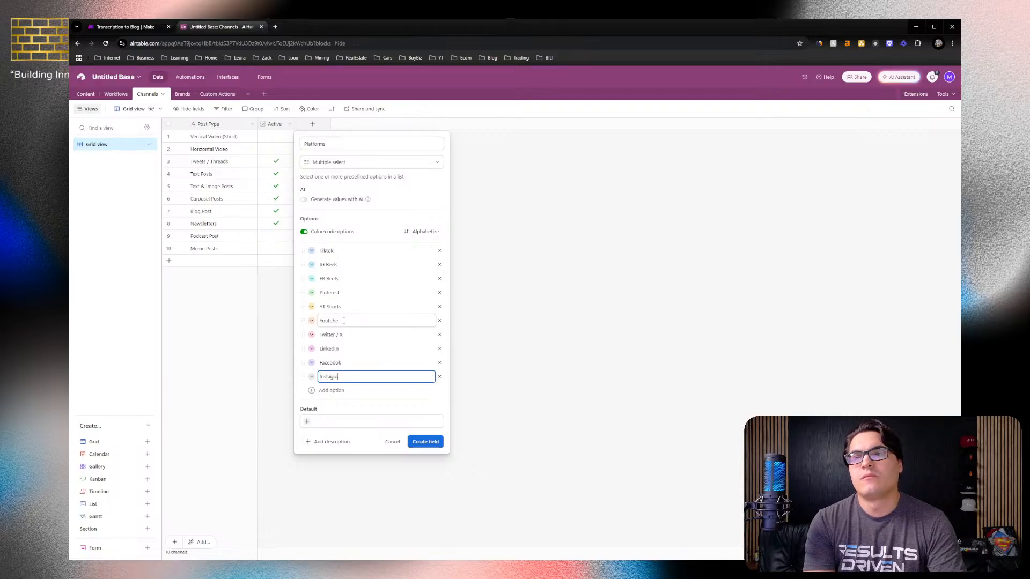
key("Return")
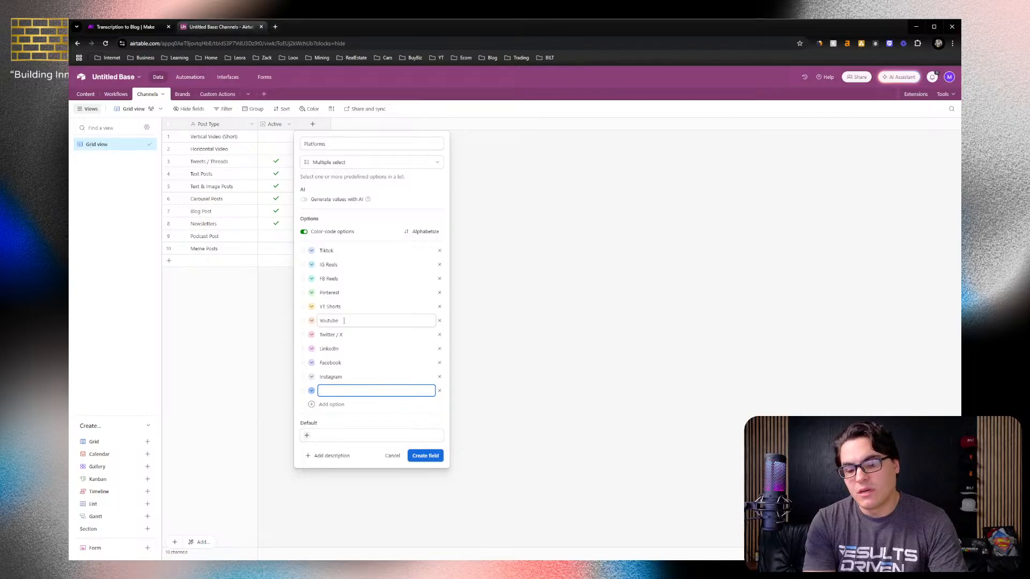
Add "Leadconnector" as the last Platforms option, remove any blank option and create the field
type("Lead Con")
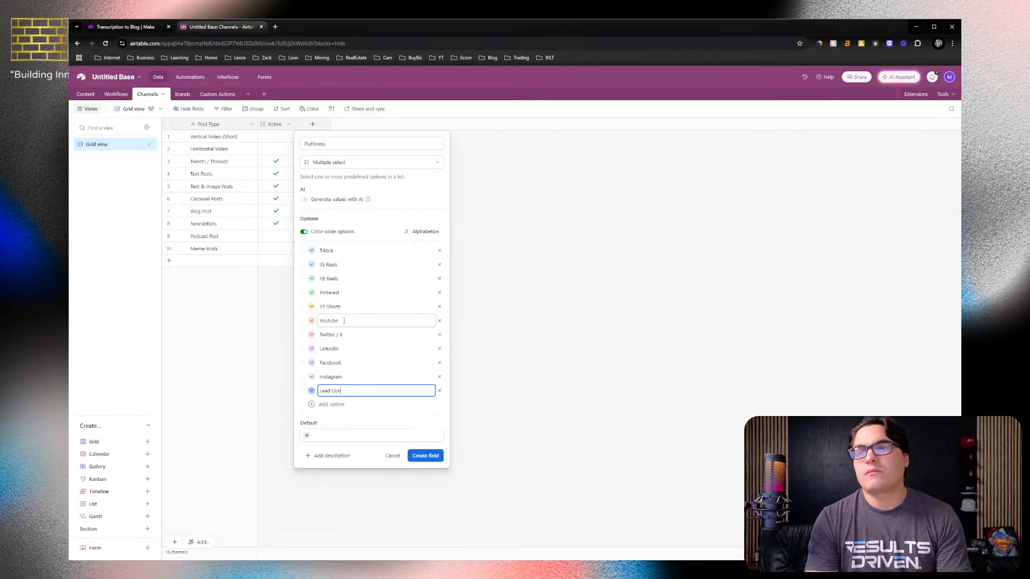
key("BackSpace")
key("BackSpace")
key("BackSpace")
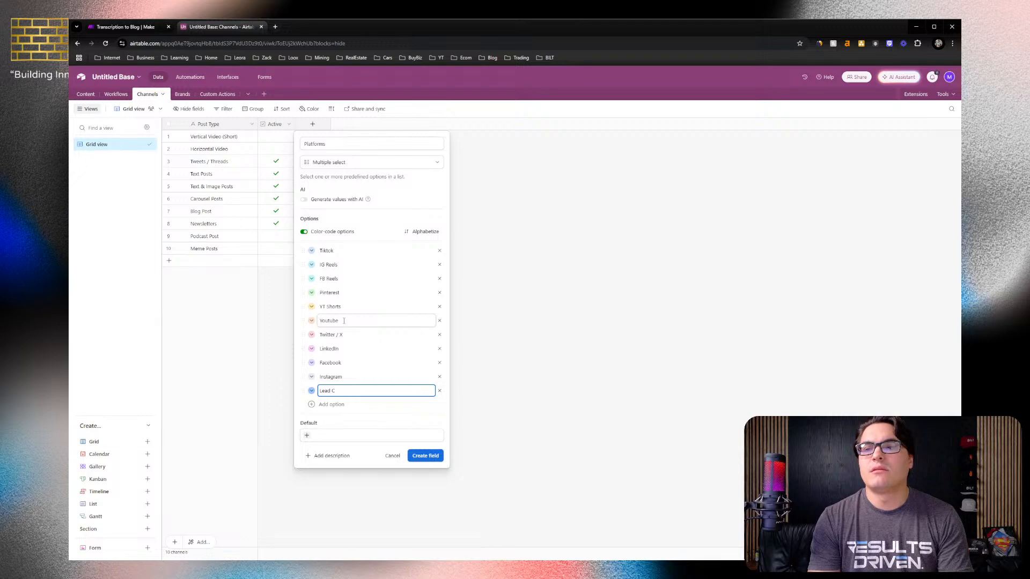
type("nnector")
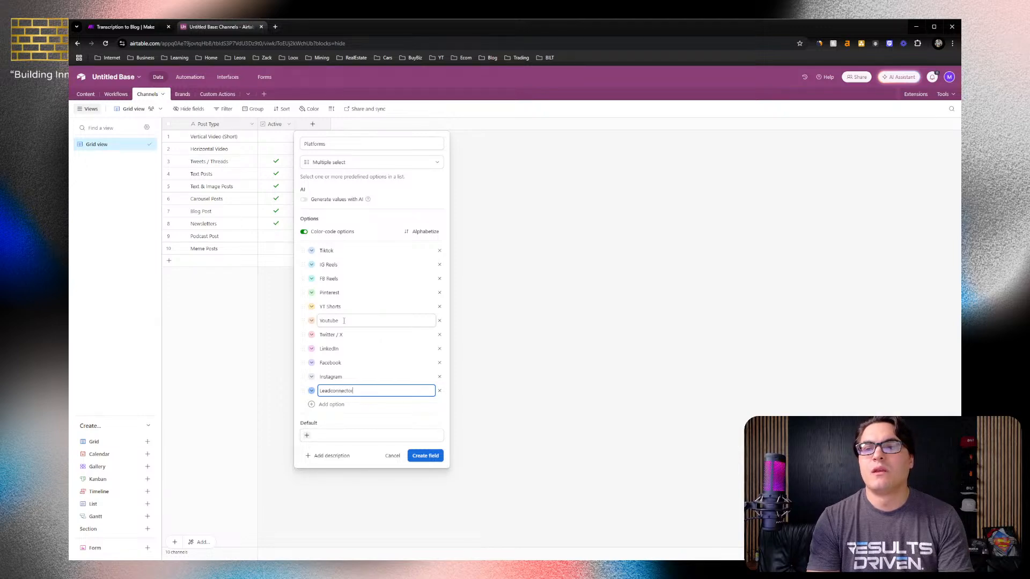
key("Return")
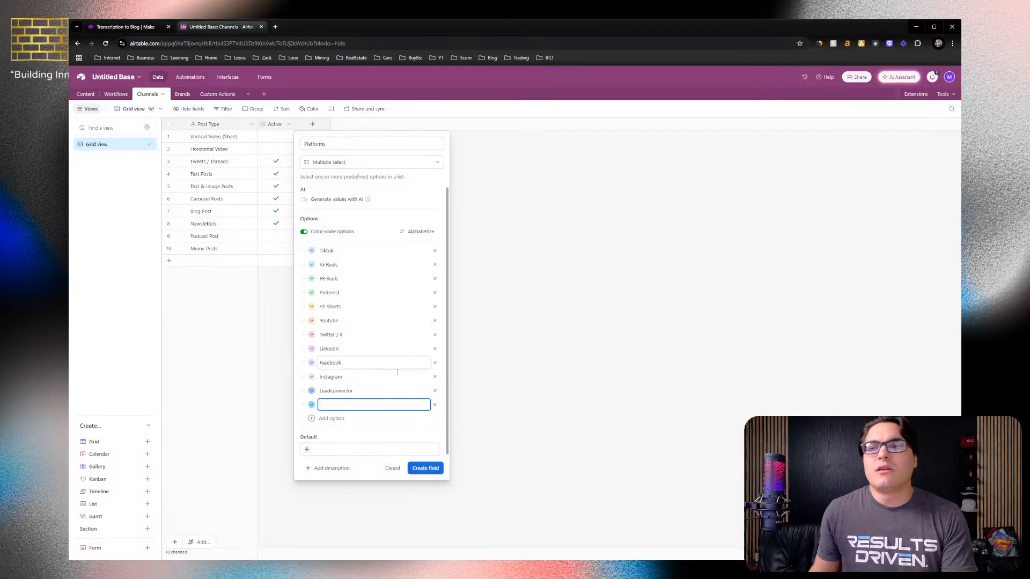
left_click(434, 404)
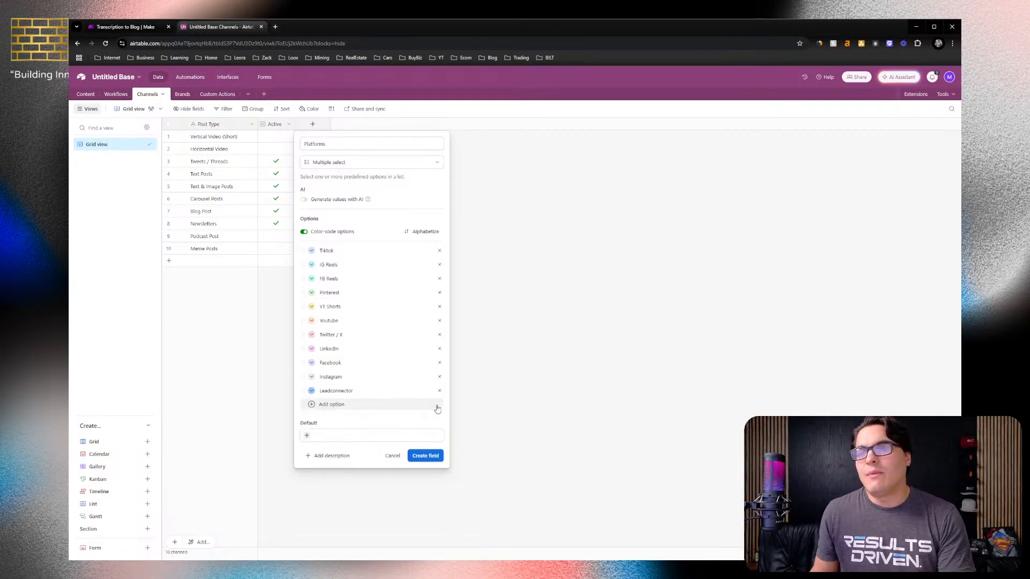
left_click(418, 457)
Assign Tiktok, IG Reels, FB Reels and the next listed short-video platforms to the "Vertical Video (Short)" record
left_click(321, 138)
left_click(301, 138)
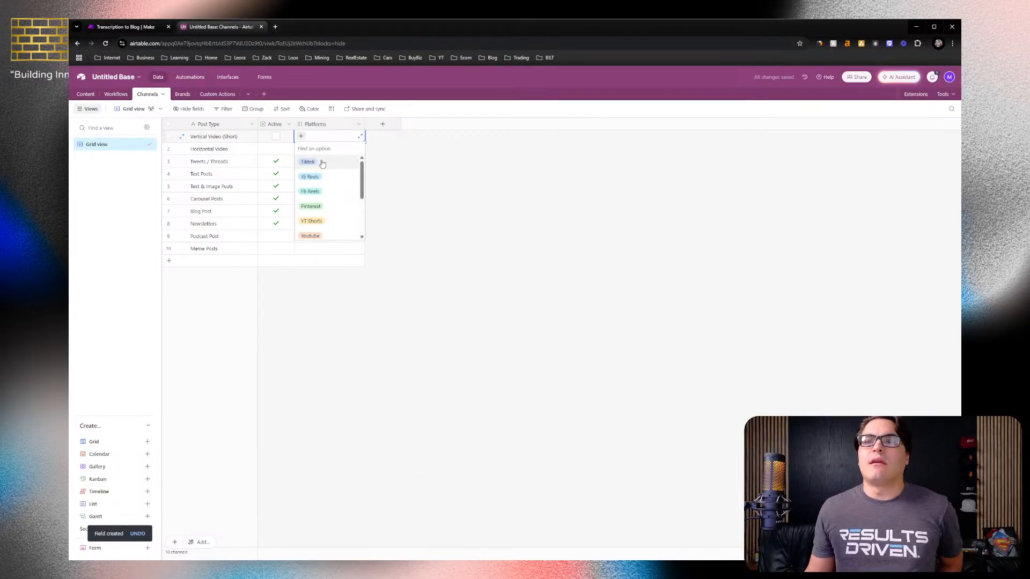
left_click(318, 161)
left_click(329, 135)
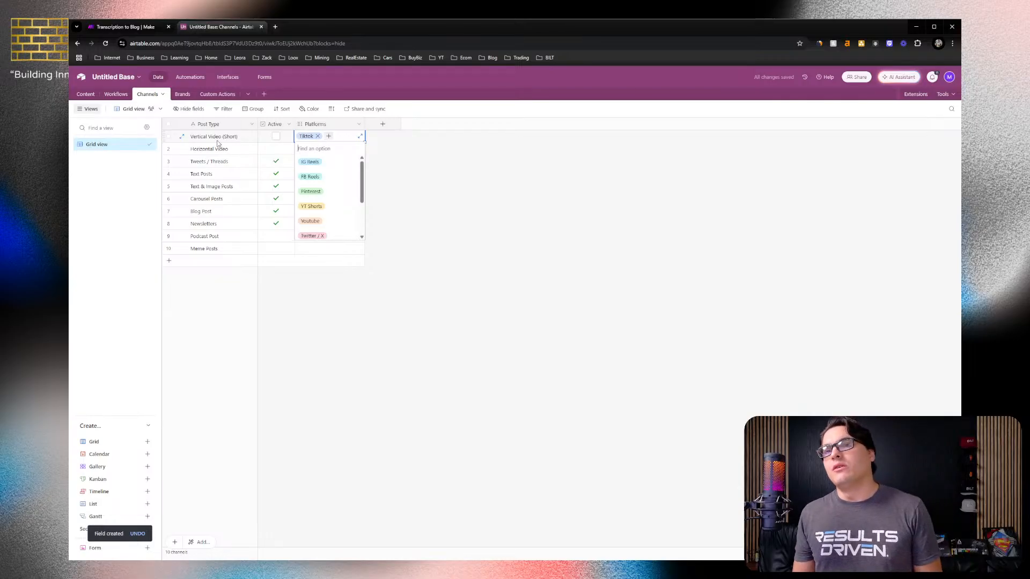
left_click(310, 161)
left_click(337, 150)
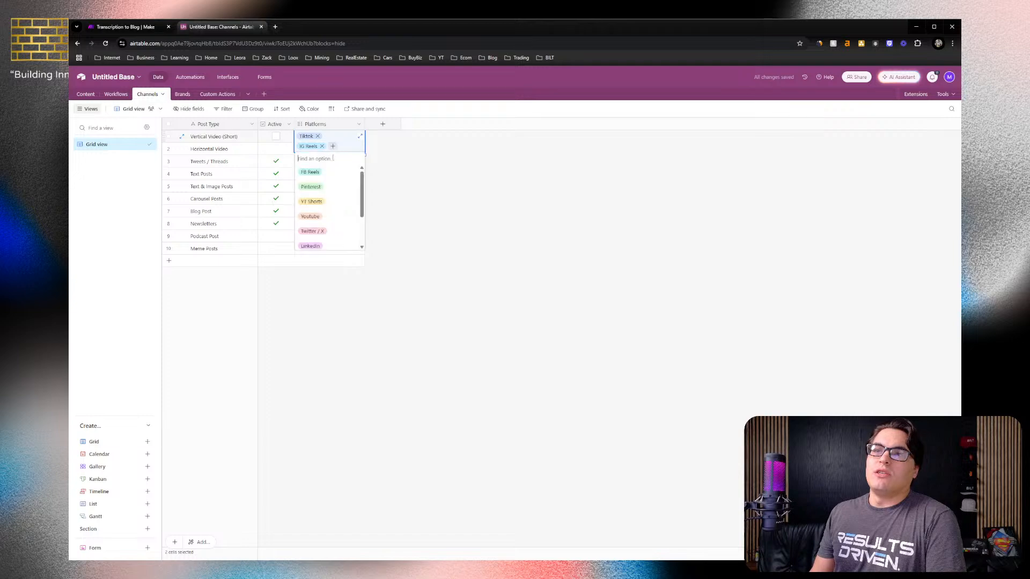
left_click(323, 170)
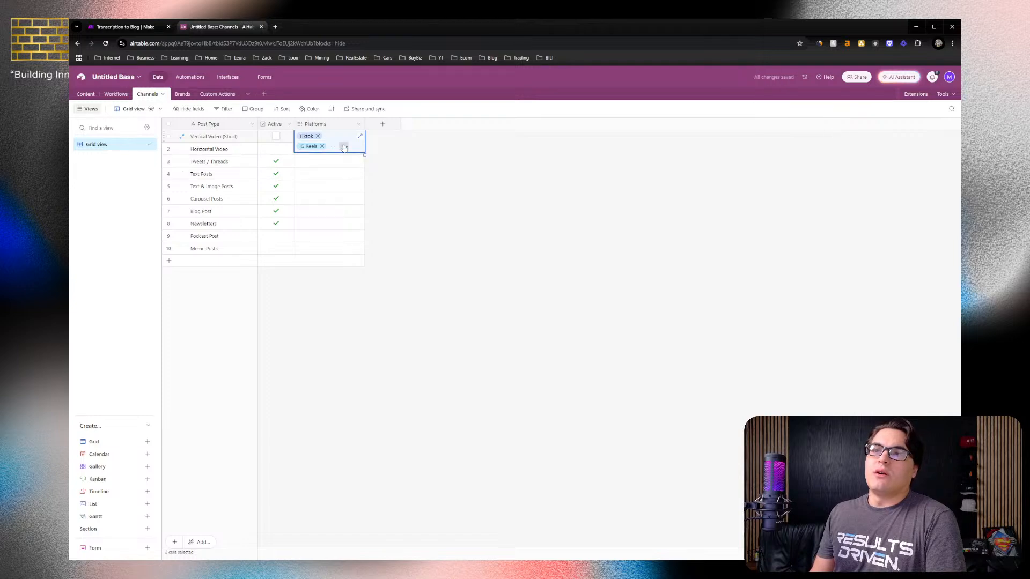
left_click(344, 146)
left_click(317, 178)
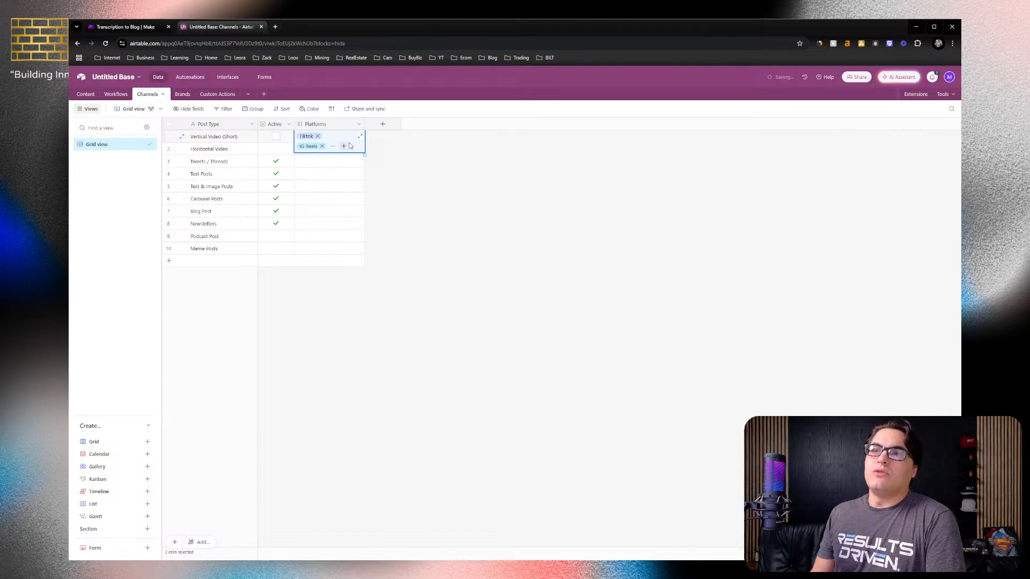
left_click(344, 146)
left_click(330, 179)
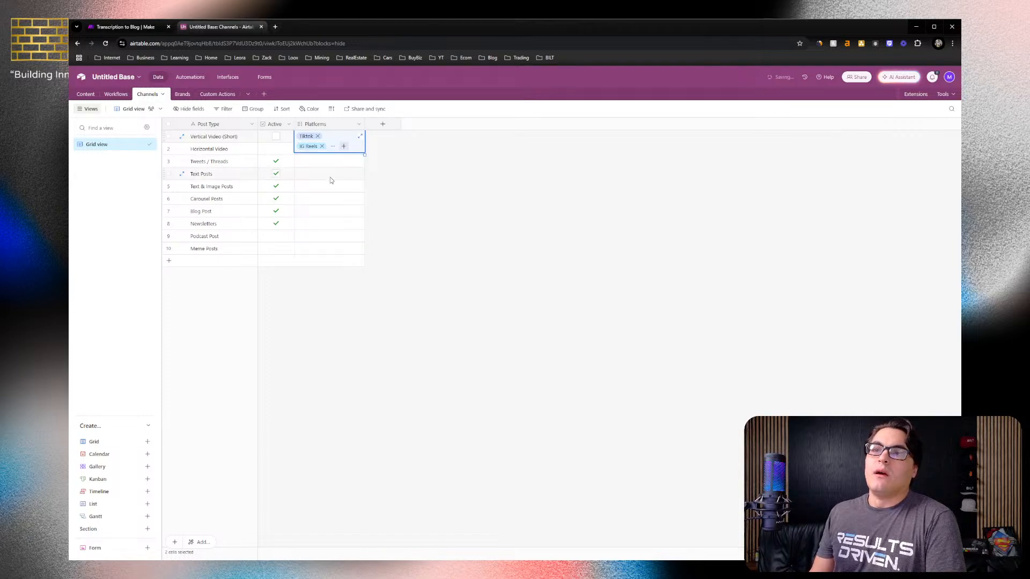
Widen the Platforms column and assign Youtube as the platform of the "Horizontal Video" record
left_click(392, 226)
left_click_drag(366, 124, 460, 132)
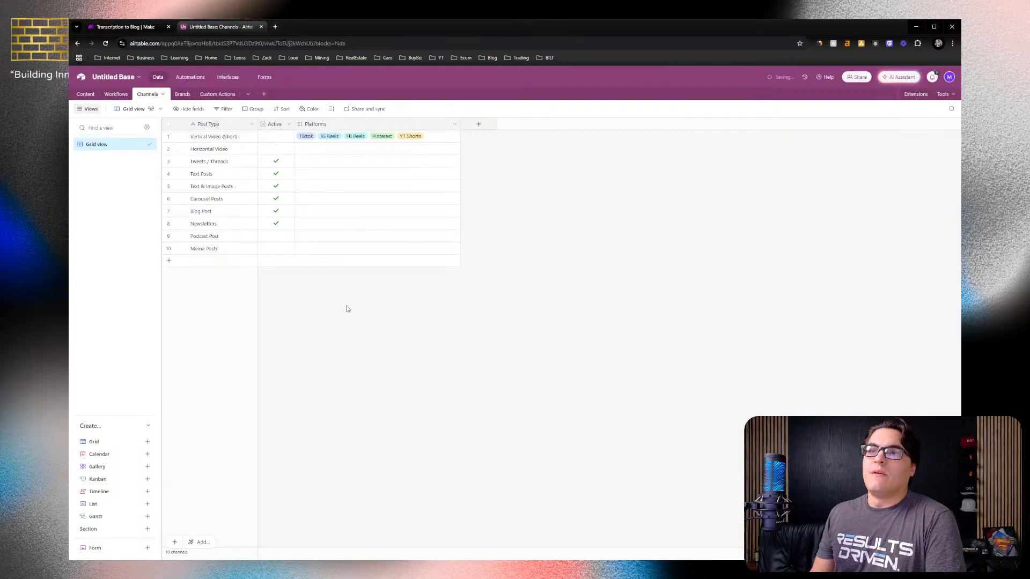
left_click(332, 152)
left_click(301, 149)
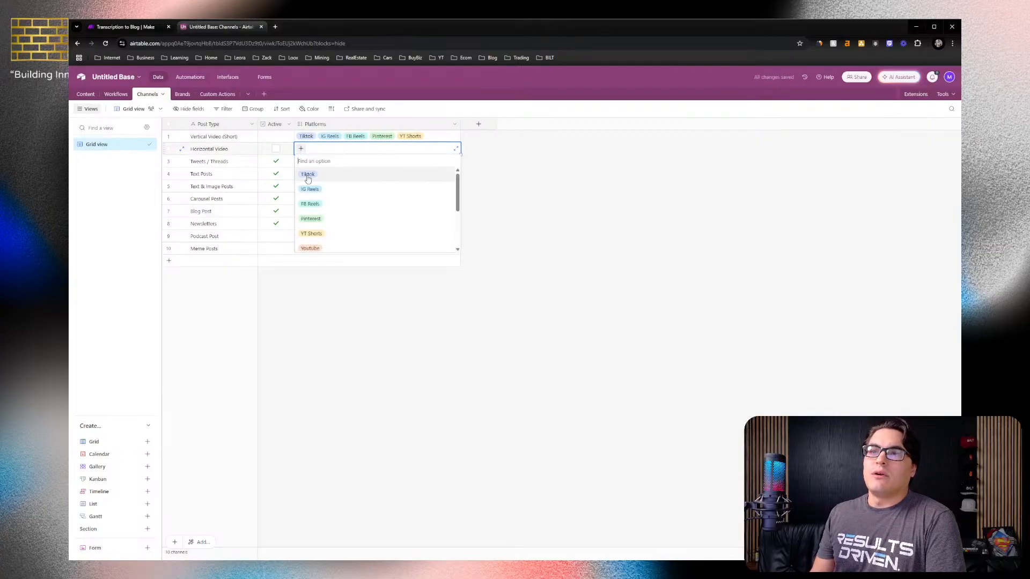
left_click(314, 248)
left_click(364, 309)
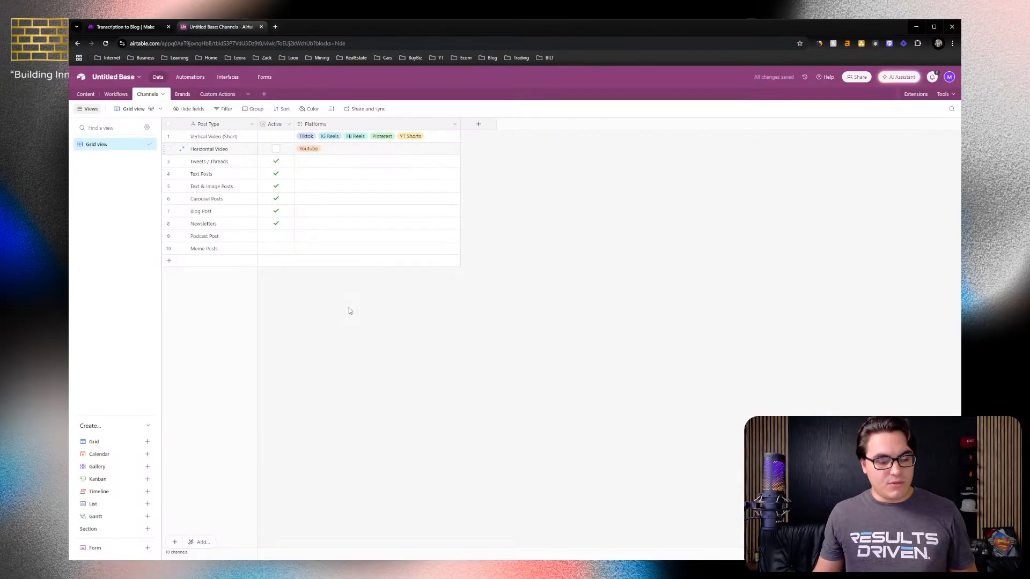
Assign Twitter / X as a platform of the "Tweets / Threads" record
left_click(326, 164)
left_click(301, 161)
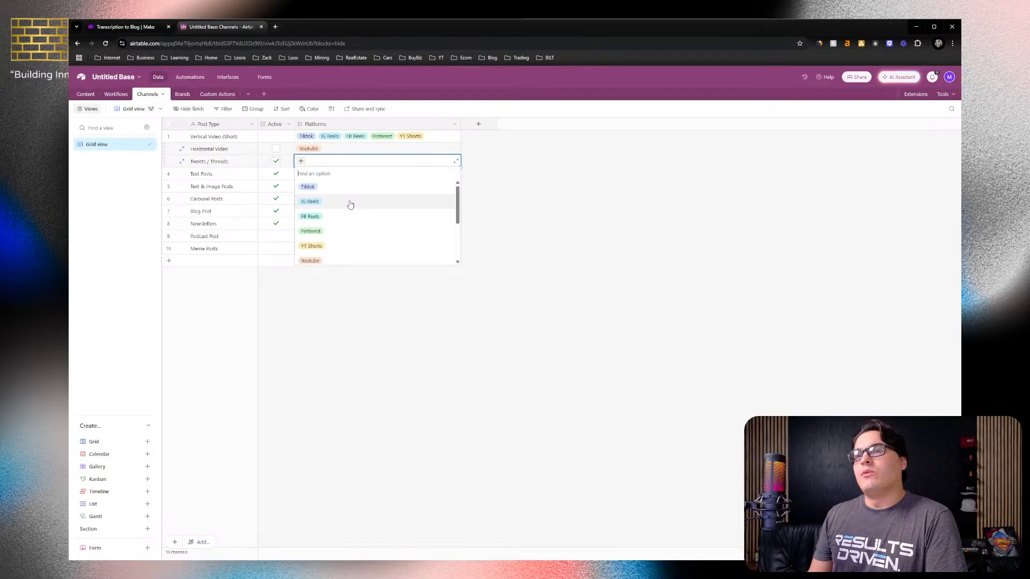
scroll(349, 204, "down", 2)
left_click(333, 236)
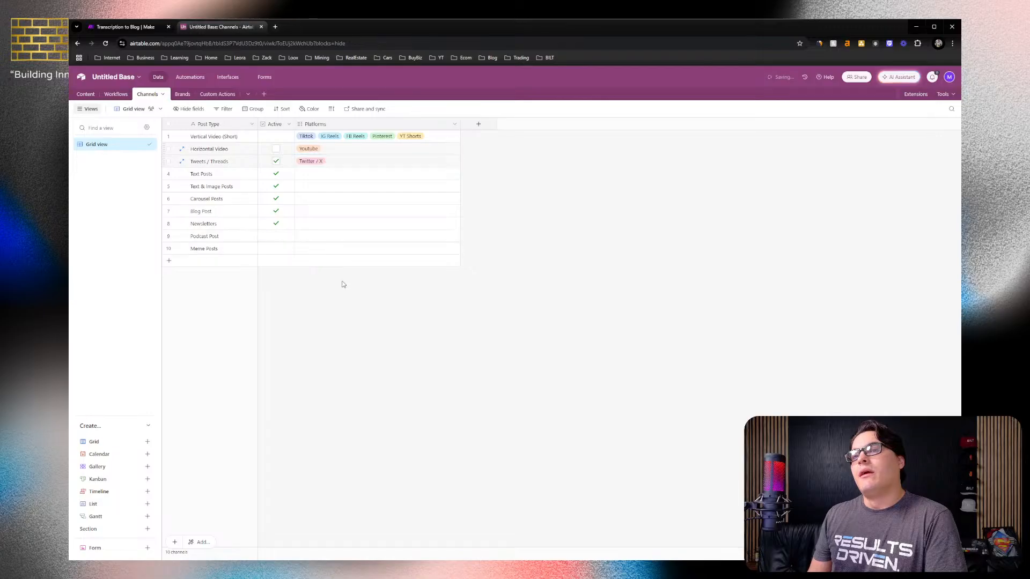
Add an "IG Threads" option to the end of the Platforms field's option list and save the field
left_click(322, 161)
left_click(338, 161)
scroll(330, 212, "down", 2)
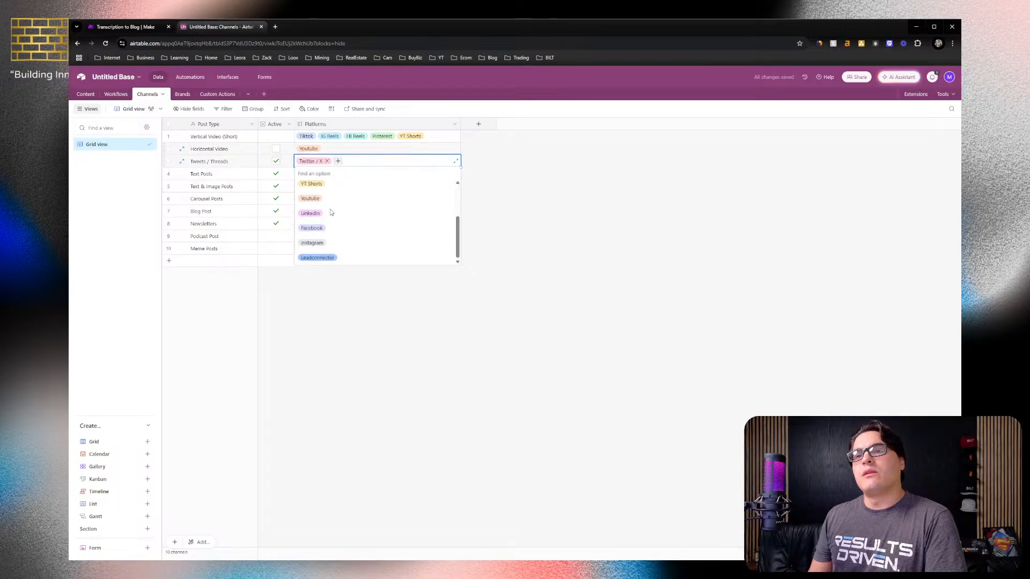
scroll(345, 239, "up", 2)
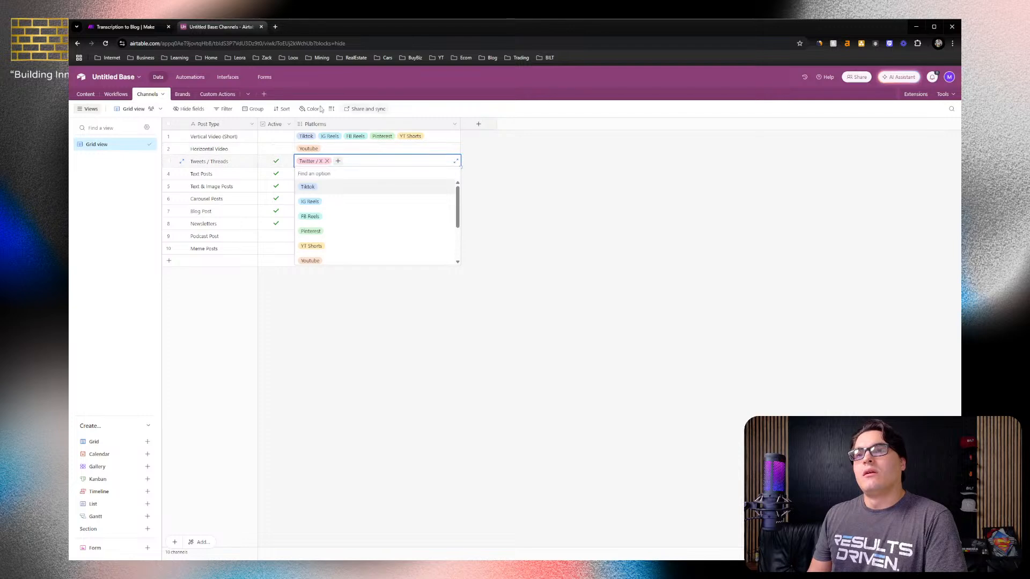
left_click(455, 124)
left_click(454, 124)
left_click(375, 141)
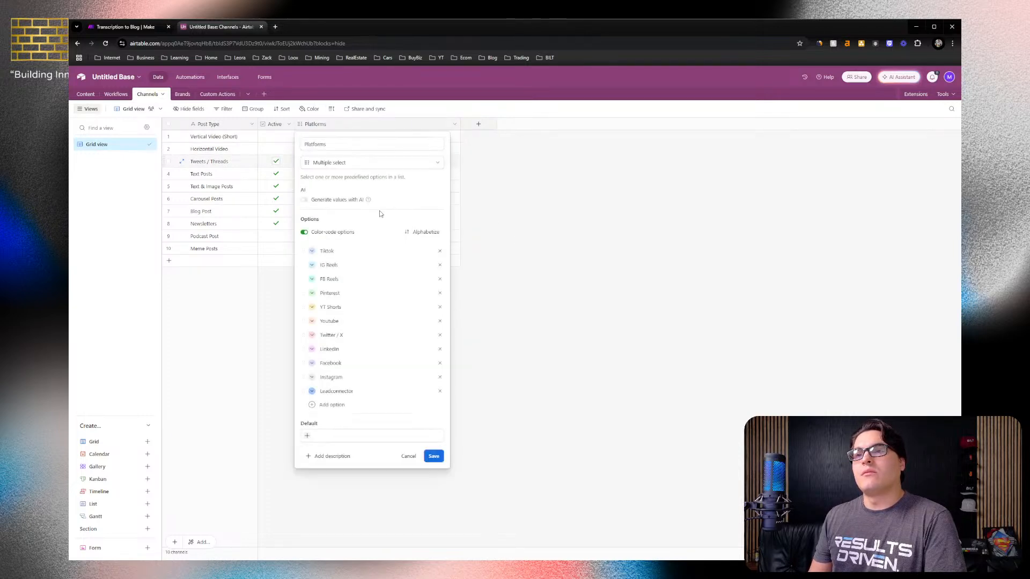
left_click(332, 419)
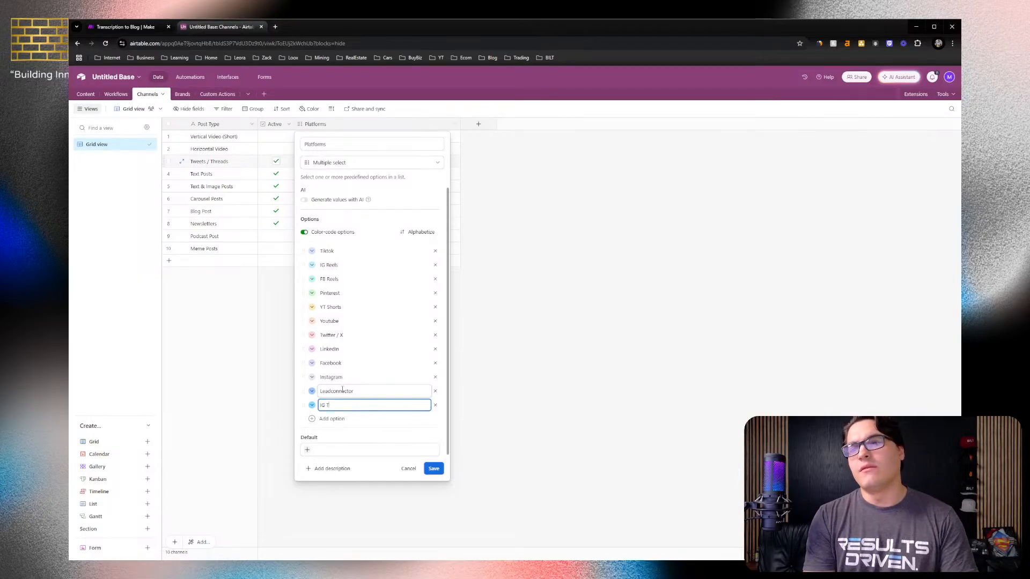
type("hreads")
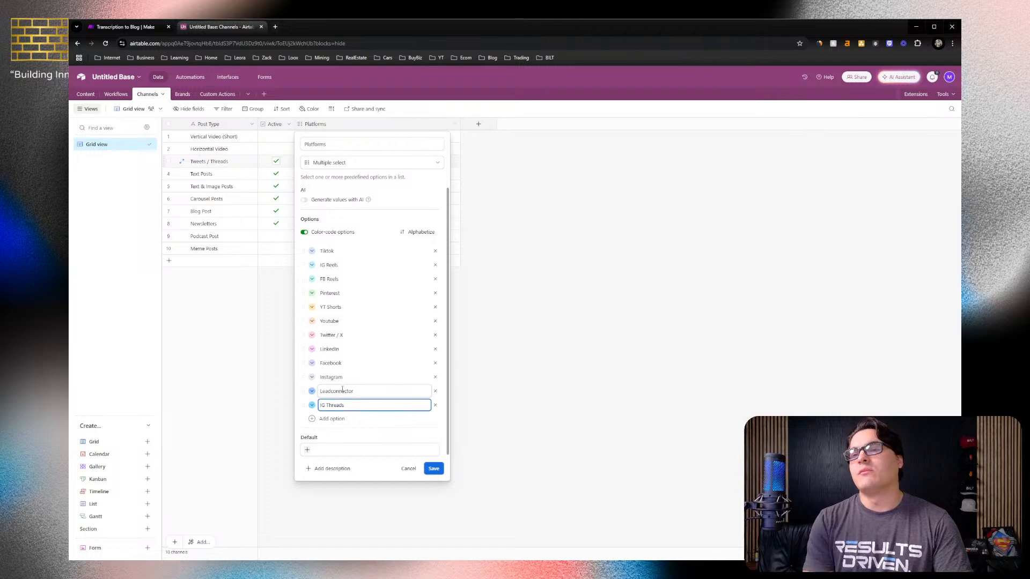
left_click(432, 469)
Add IG Threads to the platforms of the "Tweets / Threads" record
left_click(348, 161)
left_click(337, 161)
scroll(354, 236, "down", 3)
left_click(336, 258)
Assign Facebook, LinkedIn and Twitter / X as platforms of the "Text Posts" record
left_click(303, 175)
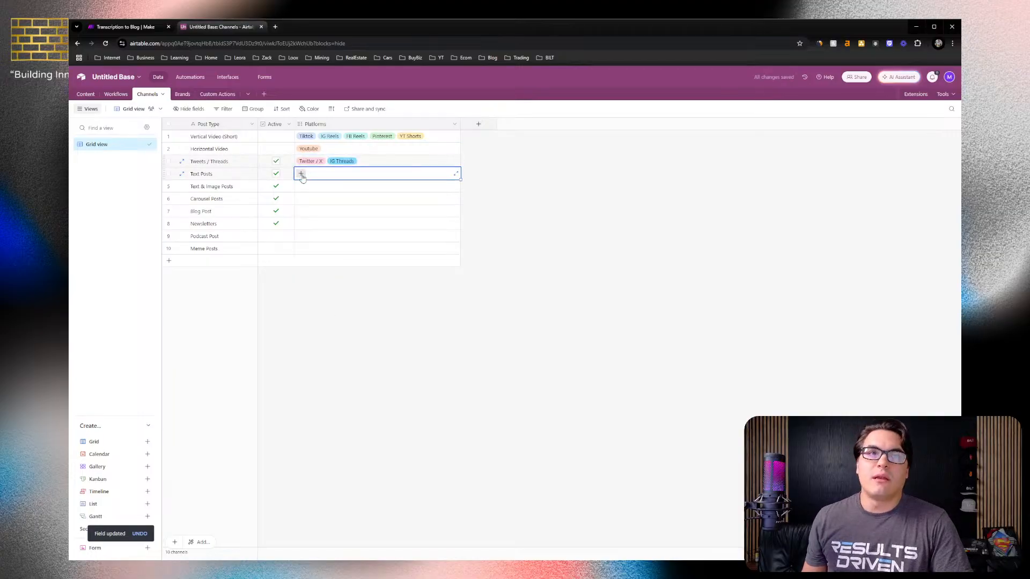
left_click(301, 175)
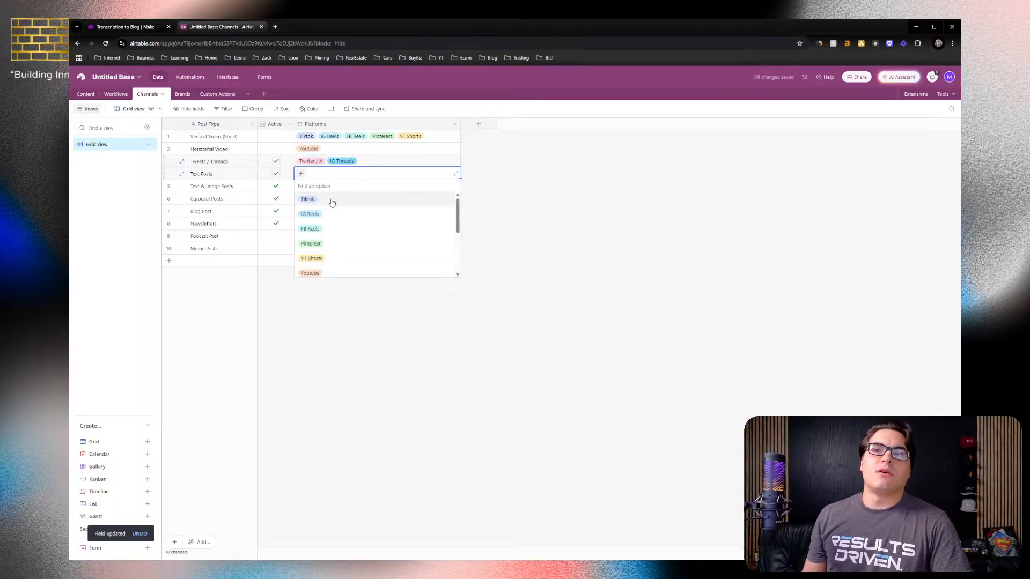
scroll(322, 240, "down", 3)
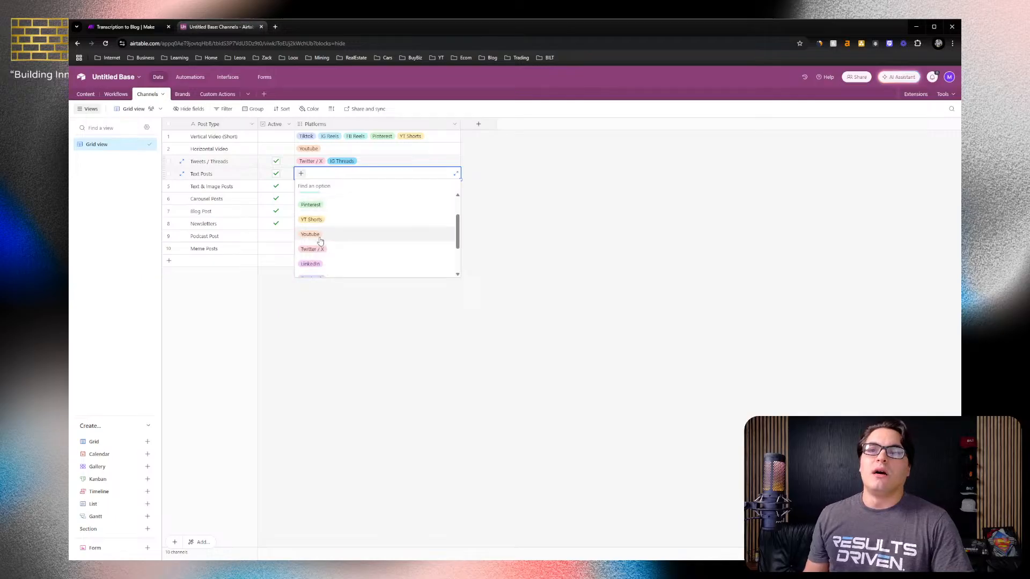
left_click(318, 241)
left_click(336, 173)
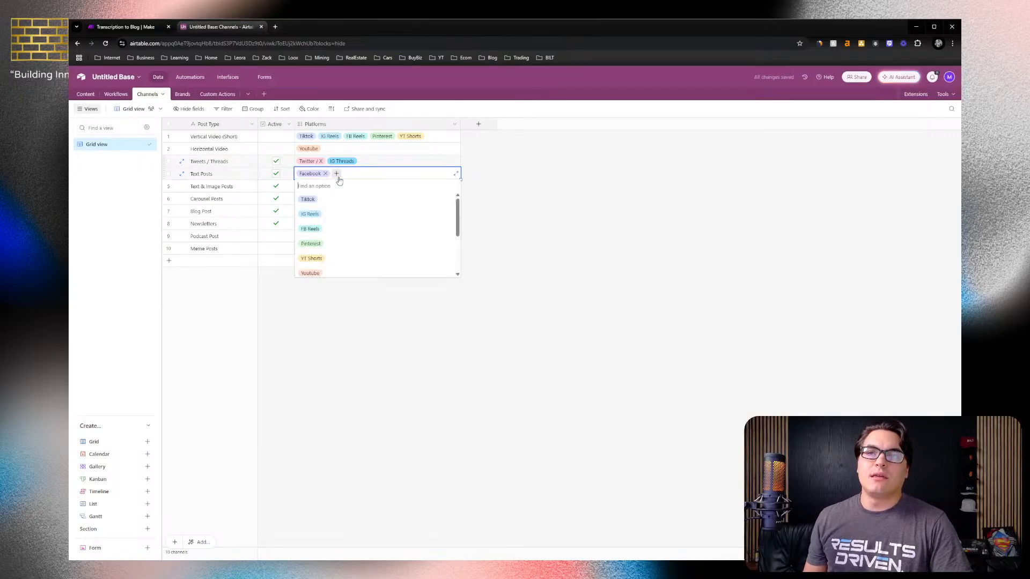
scroll(328, 239, "down", 3)
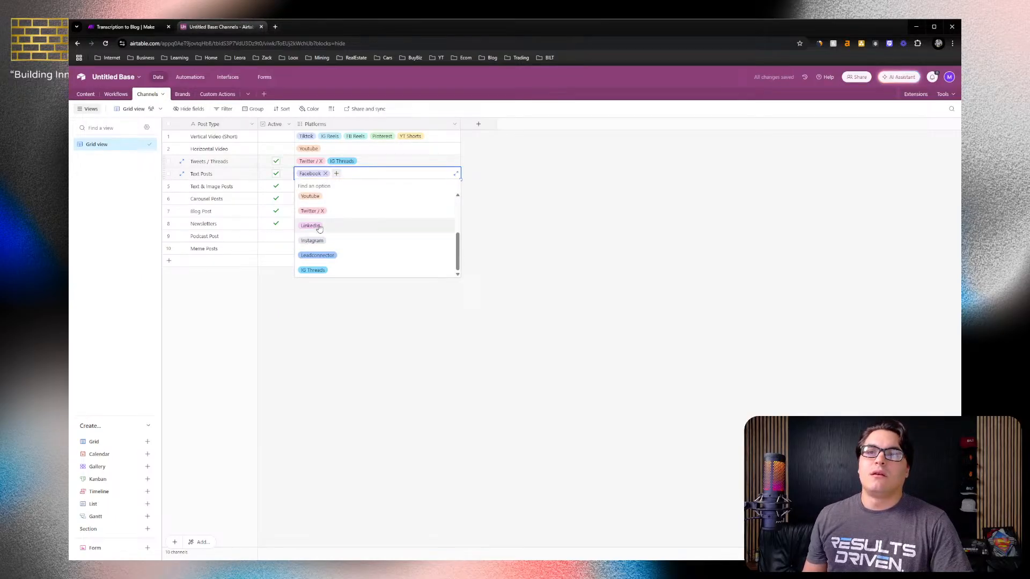
left_click(317, 231)
left_click(370, 174)
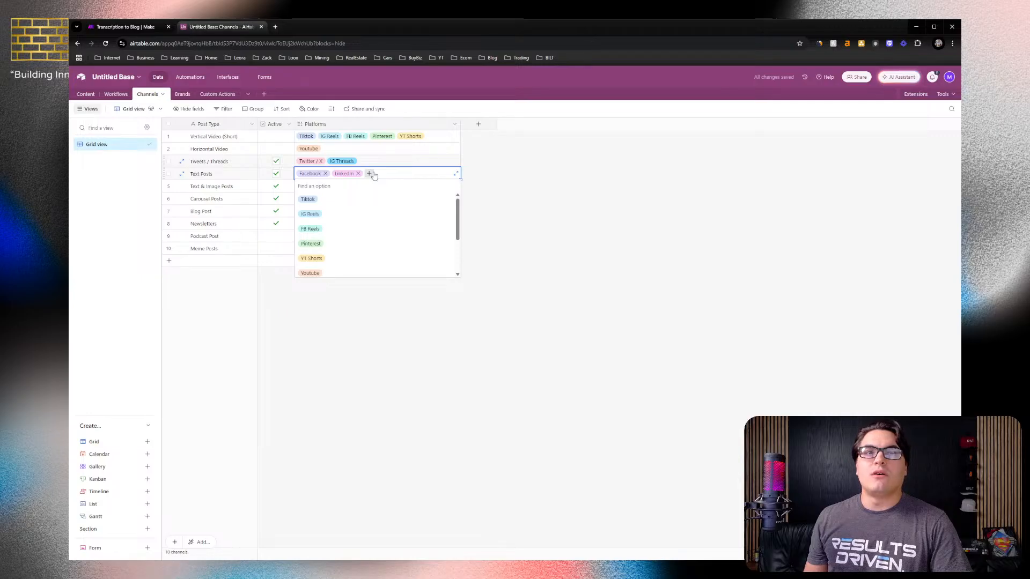
scroll(352, 232, "down", 5)
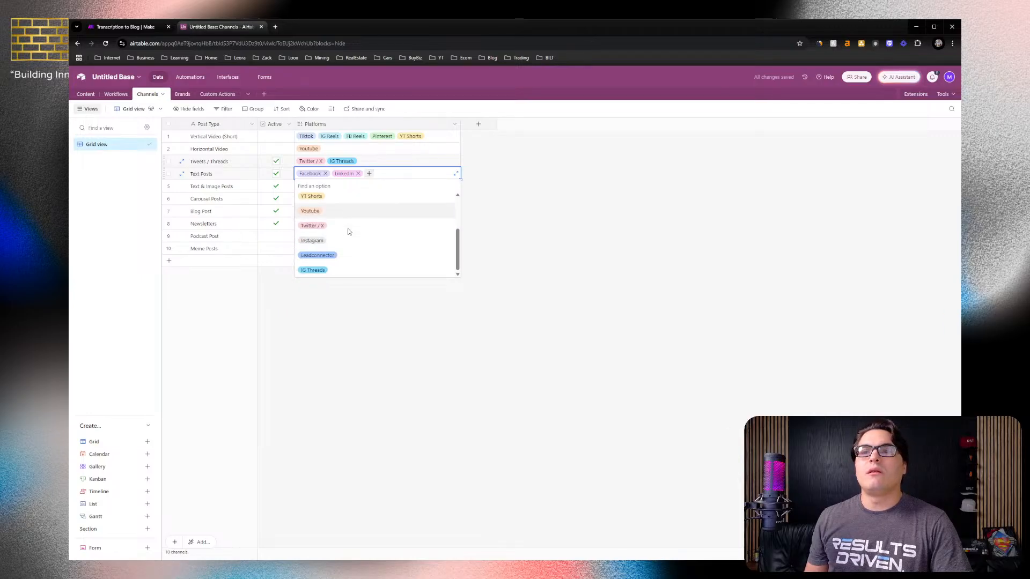
left_click(336, 230)
left_click(346, 317)
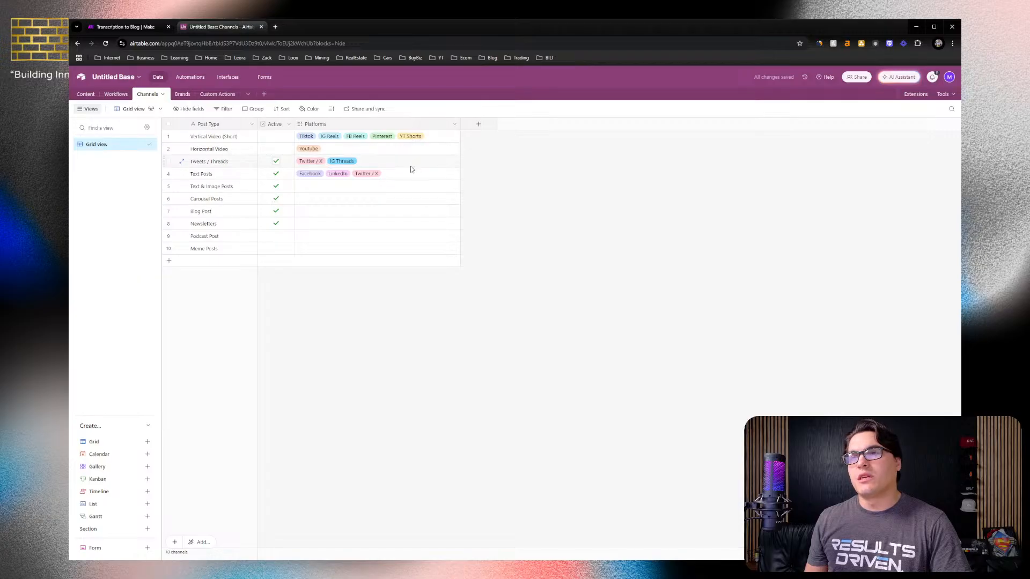
Assign Facebook, Instagram and LinkedIn as platforms of the "Text & Image Posts" record
left_click(314, 186)
left_click(301, 186)
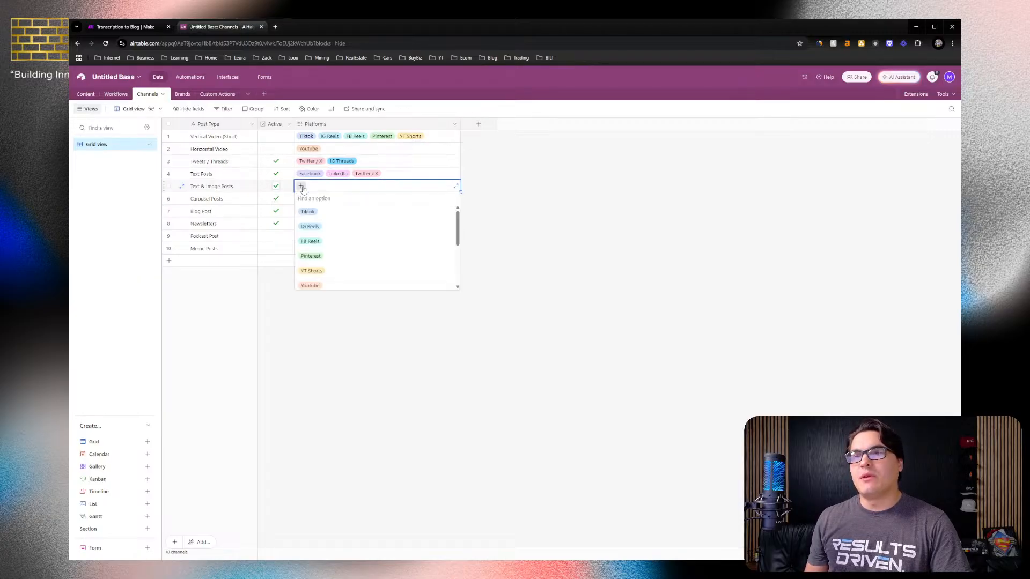
scroll(327, 253, "down", 5)
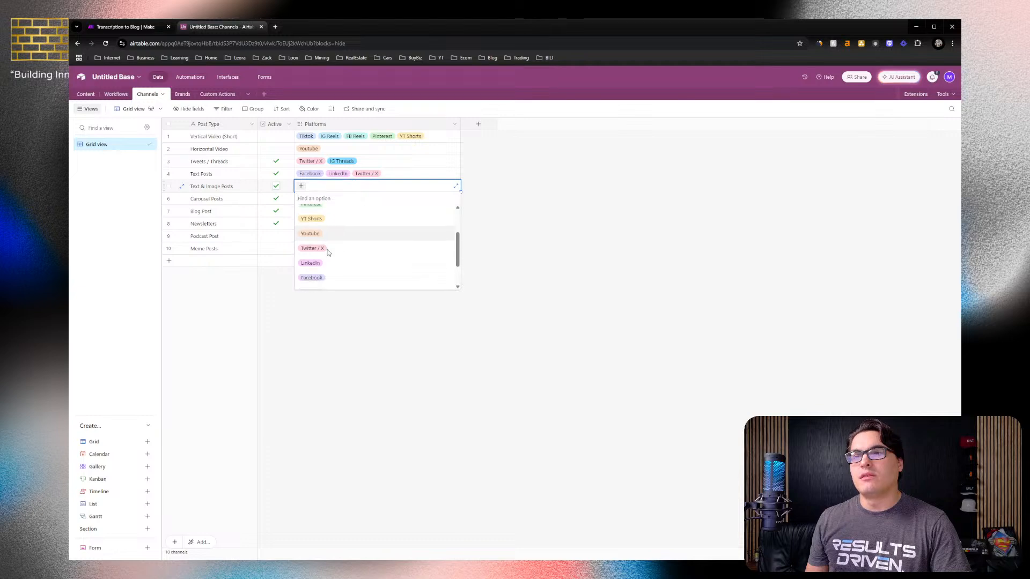
left_click(325, 253)
left_click(336, 186)
scroll(323, 269, "down", 4)
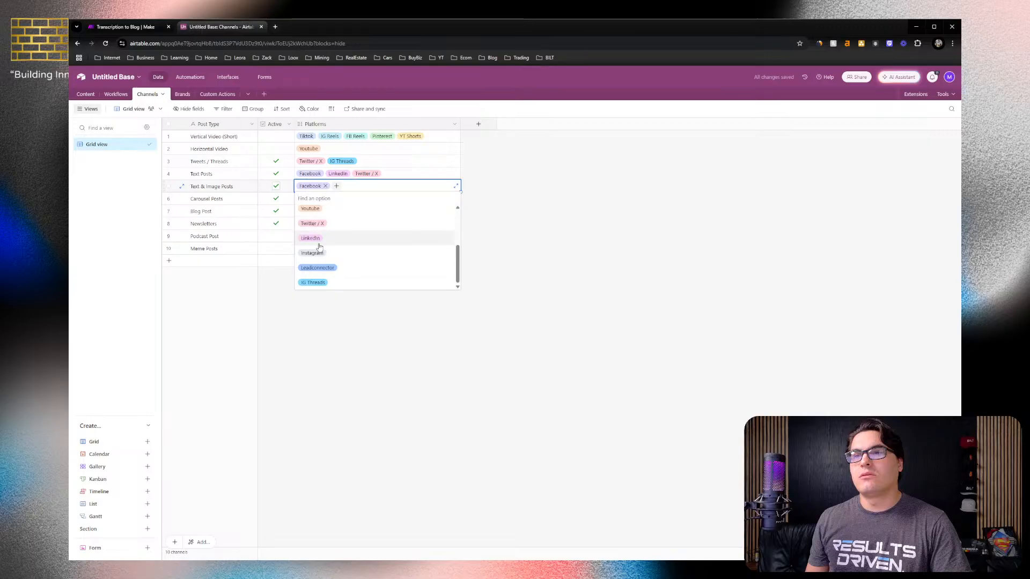
left_click(312, 253)
left_click(372, 186)
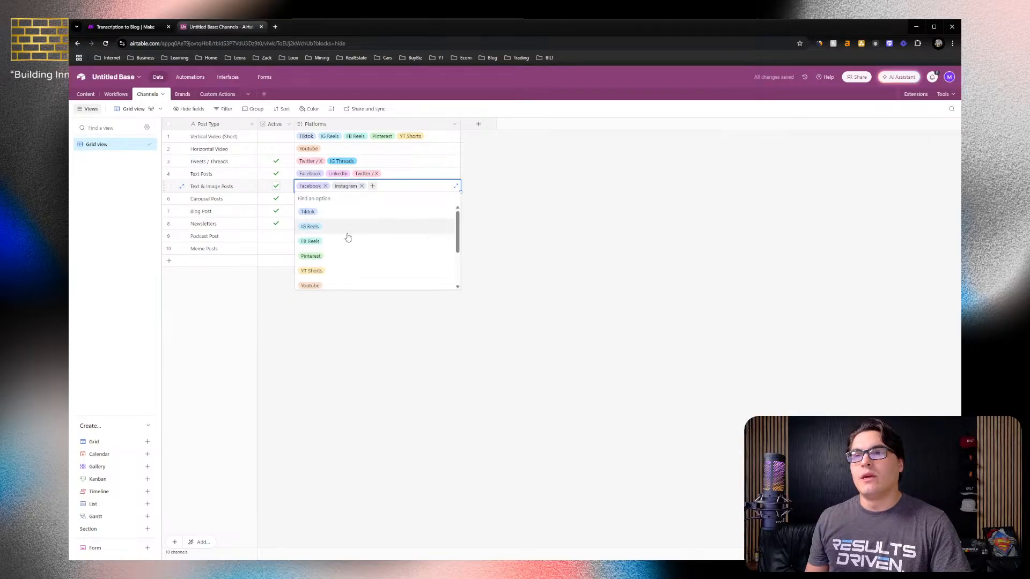
scroll(334, 230, "down", 3)
scroll(322, 271, "up", 3)
scroll(317, 269, "down", 3)
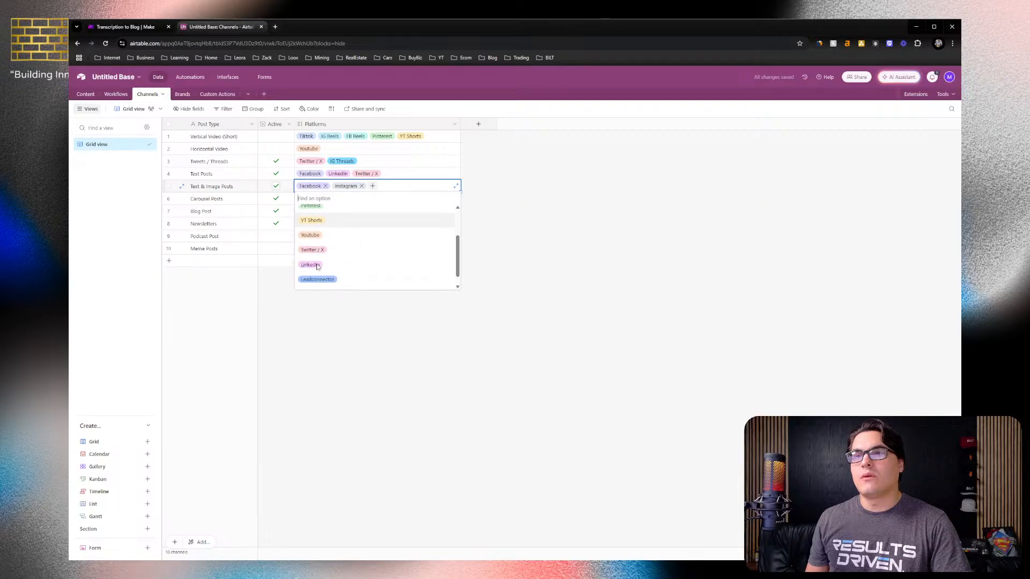
left_click(314, 256)
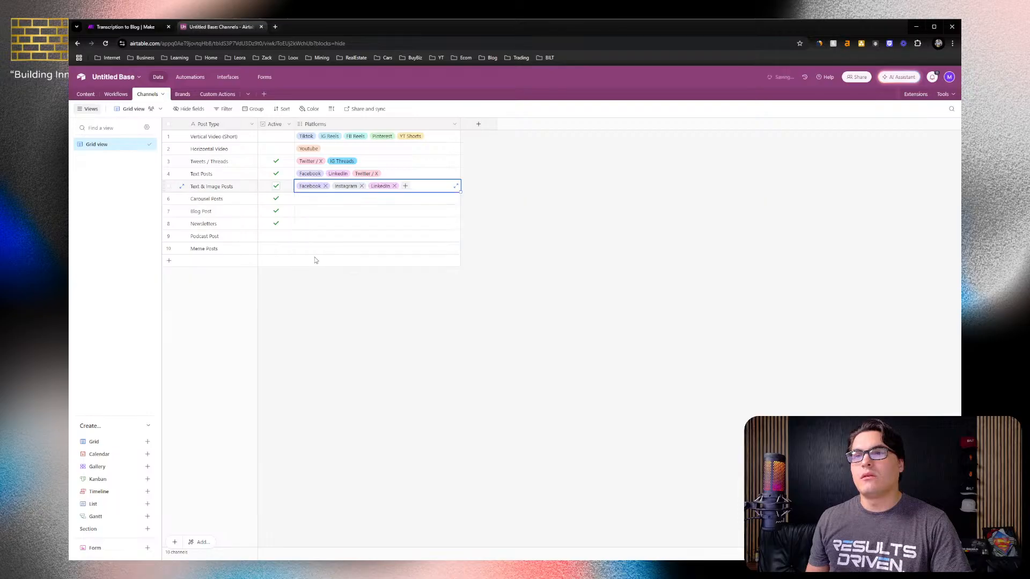
left_click(406, 186)
scroll(347, 236, "down", 3)
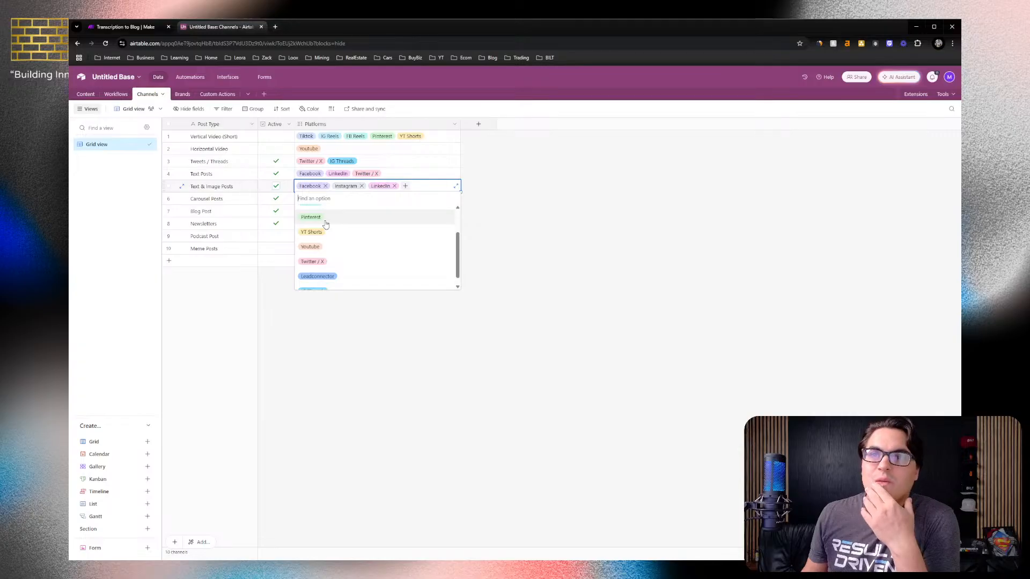
scroll(330, 228, "down", 1)
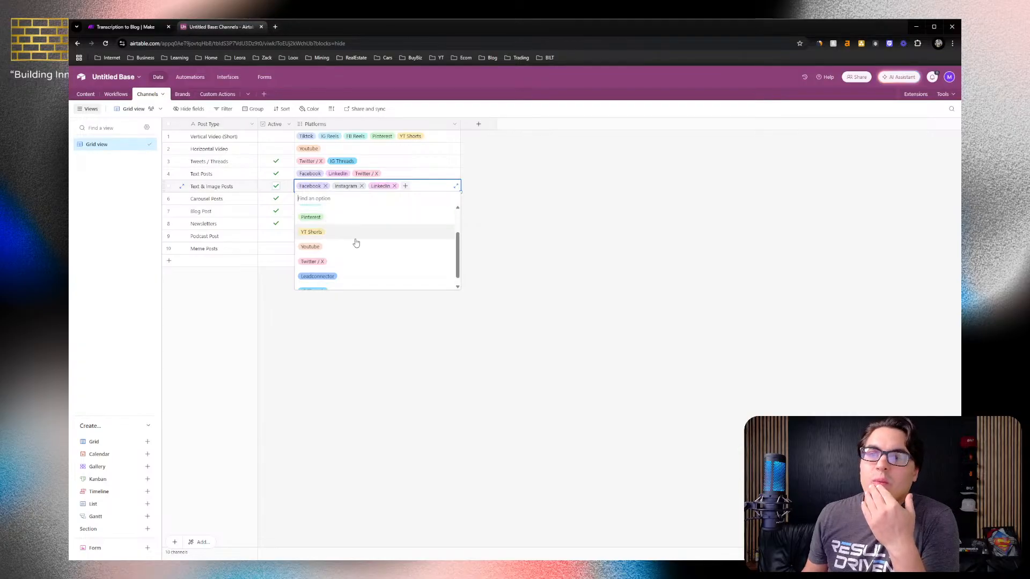
scroll(356, 242, "up", 2)
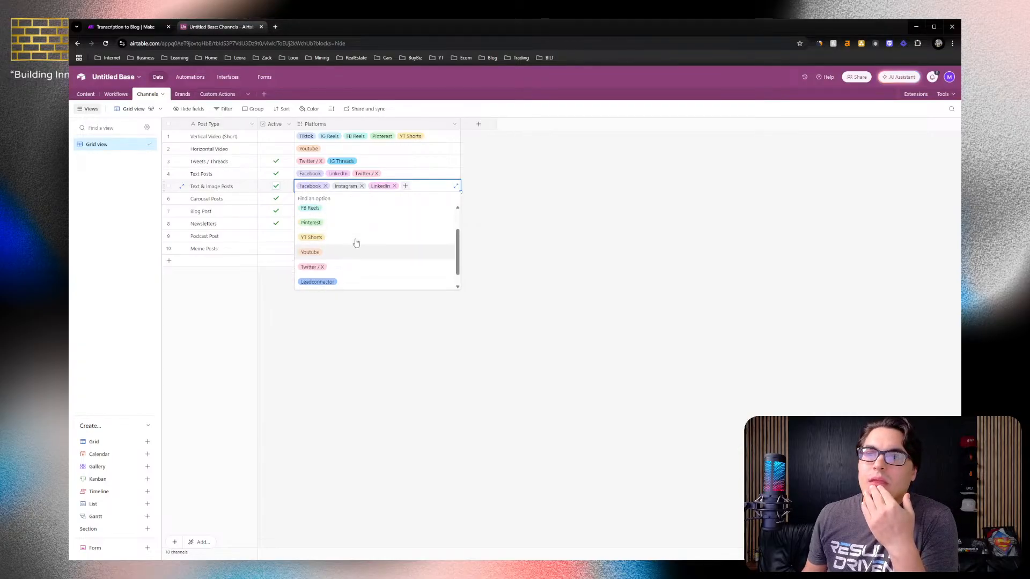
left_click(508, 193)
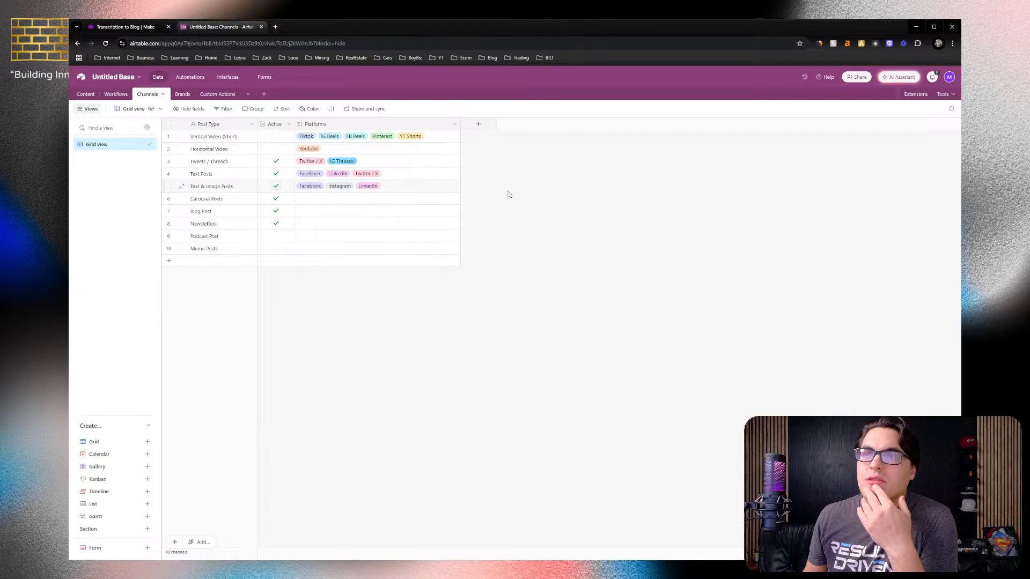
Assign LinkedIn as a platform of the "Carousel Posts" record
left_click(319, 196)
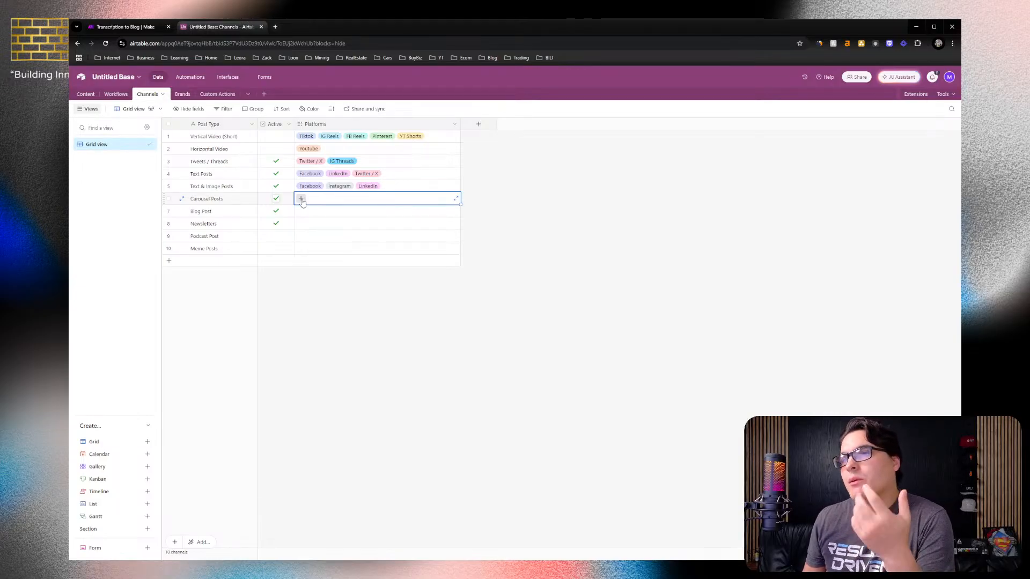
left_click(302, 199)
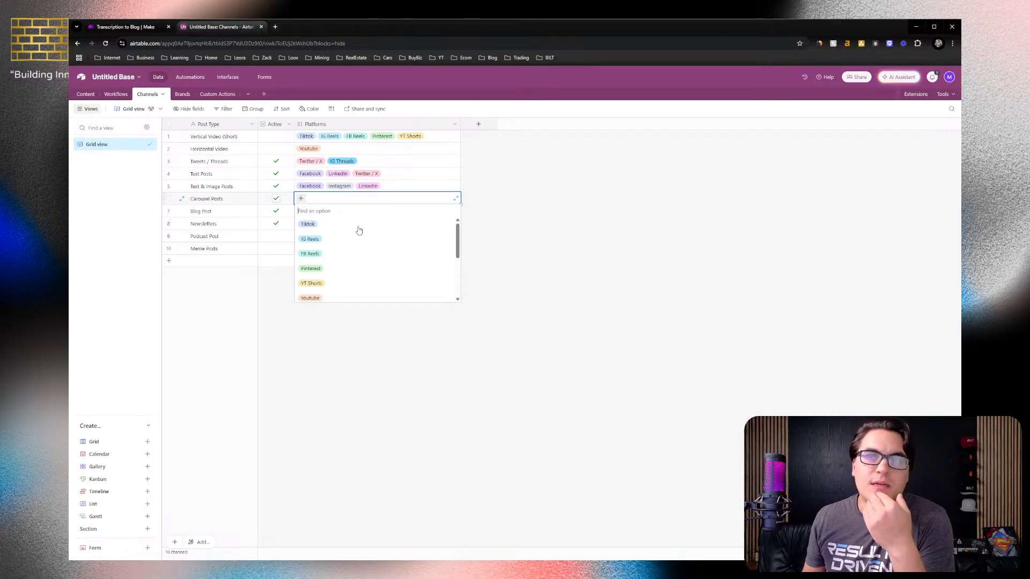
scroll(342, 275, "down", 1)
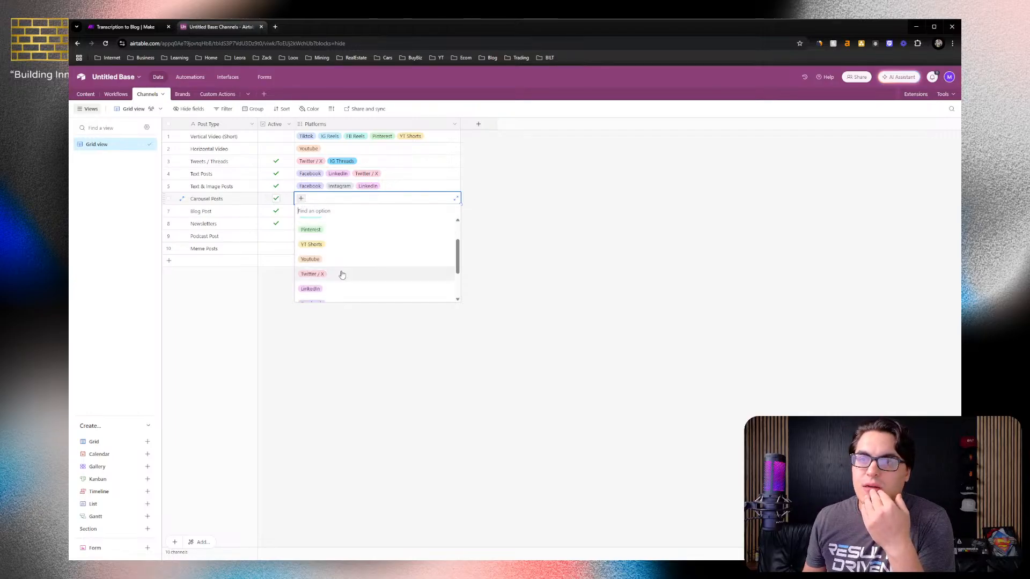
scroll(341, 274, "down", 2)
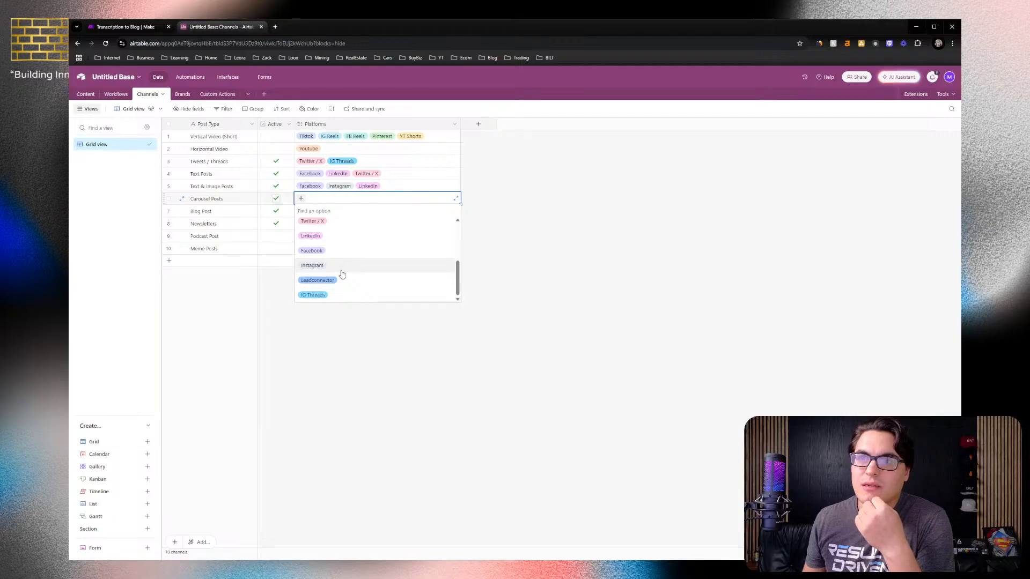
scroll(342, 274, "up", 3)
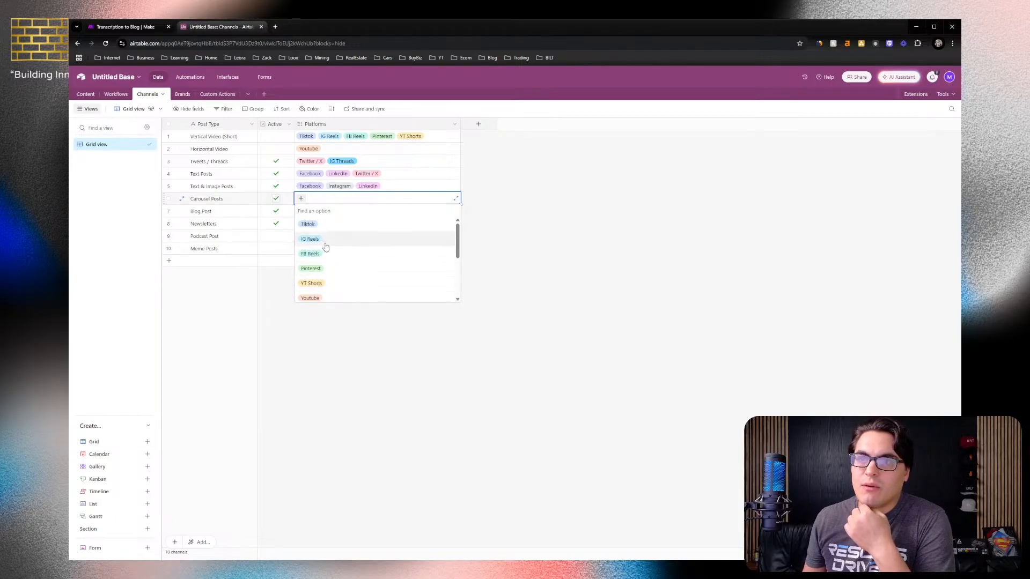
scroll(324, 245, "down", 3)
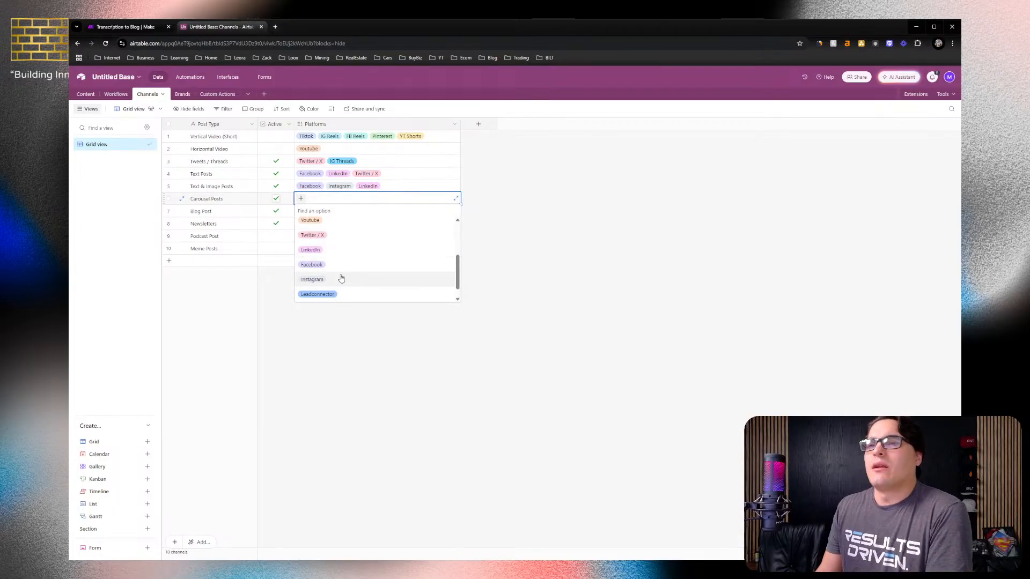
left_click(333, 250)
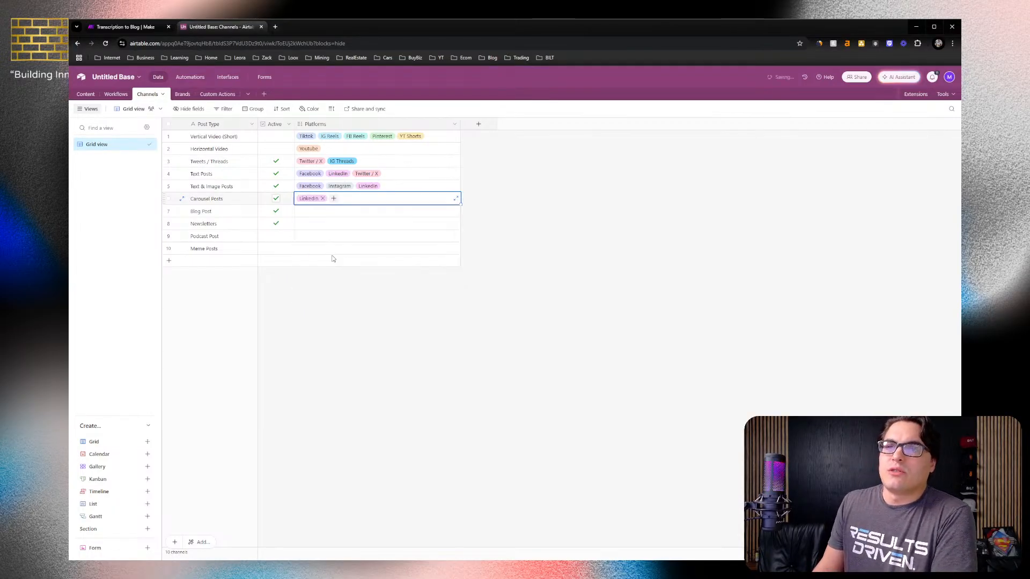
Add Facebook, Instagram and Pinterest to the platforms of the "Carousel Posts" record
left_click(334, 198)
scroll(324, 277, "down", 2)
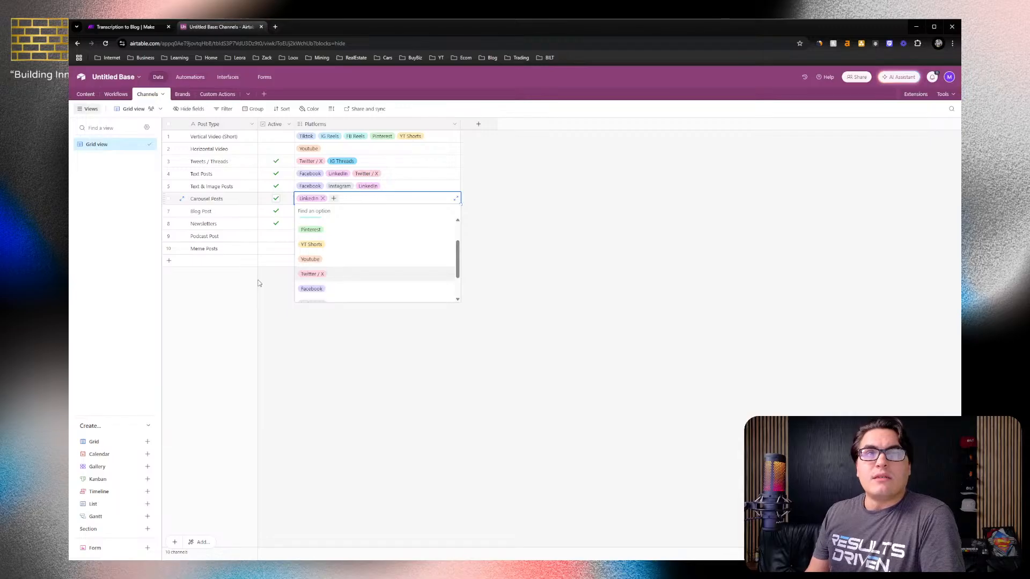
scroll(321, 268, "down", 1)
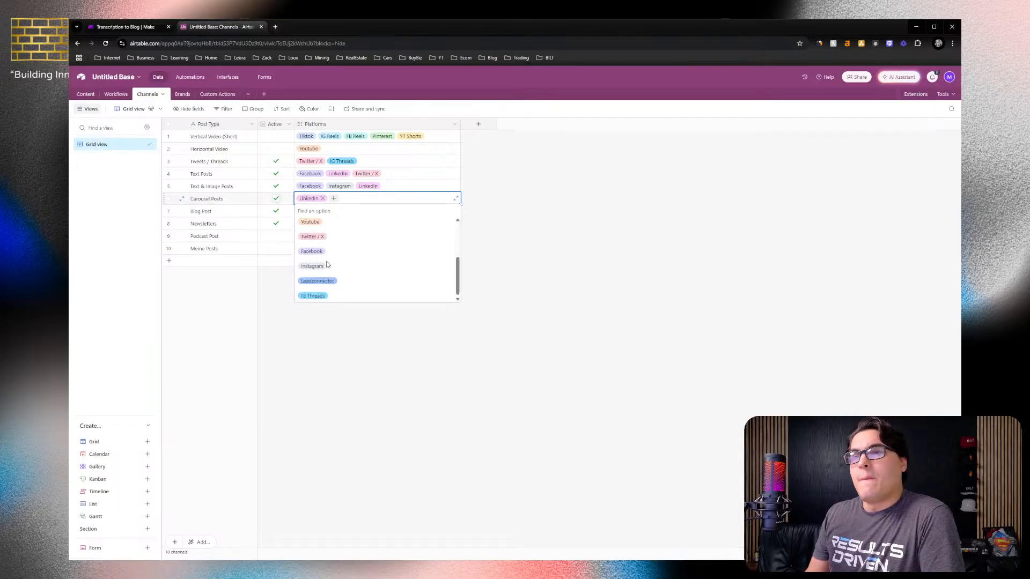
left_click(315, 249)
left_click(368, 198)
scroll(357, 247, "down", 3)
left_click(330, 264)
left_click(404, 199)
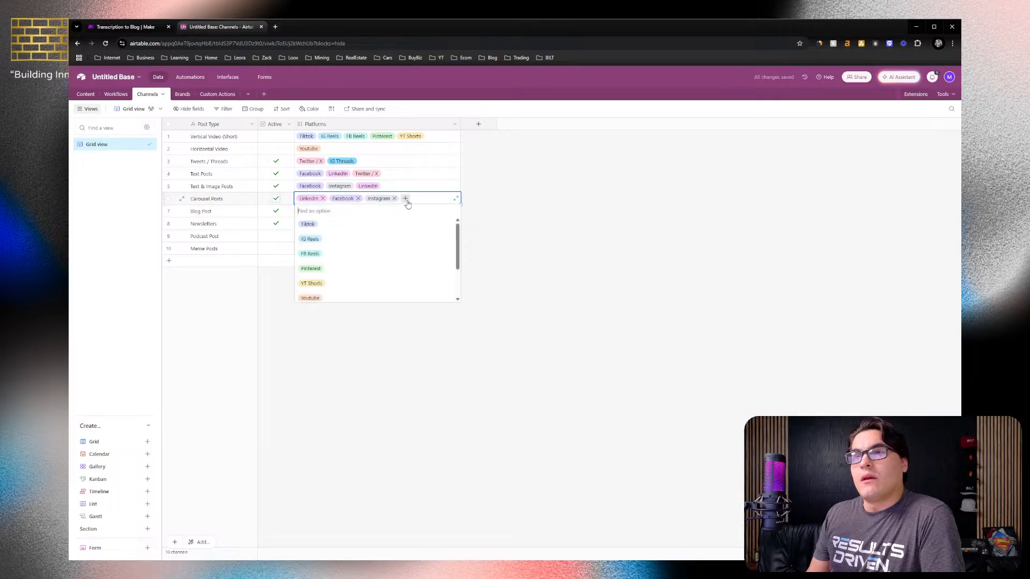
scroll(376, 235, "down", 1)
left_click(329, 233)
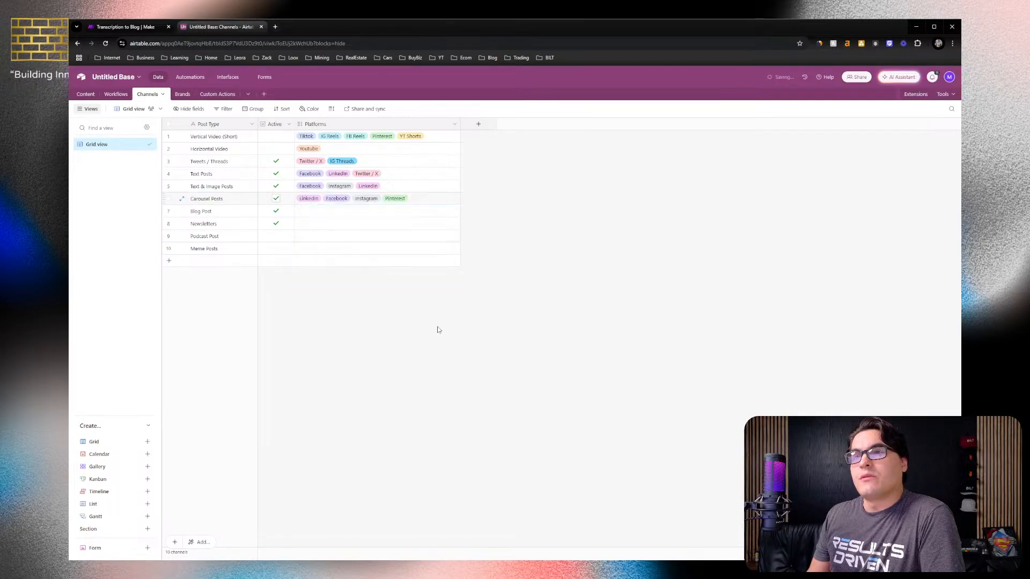
Assign Leadconnector as the platform of the "Blog Post" record
left_click(317, 214)
left_click(301, 211)
scroll(332, 258, "down", 3)
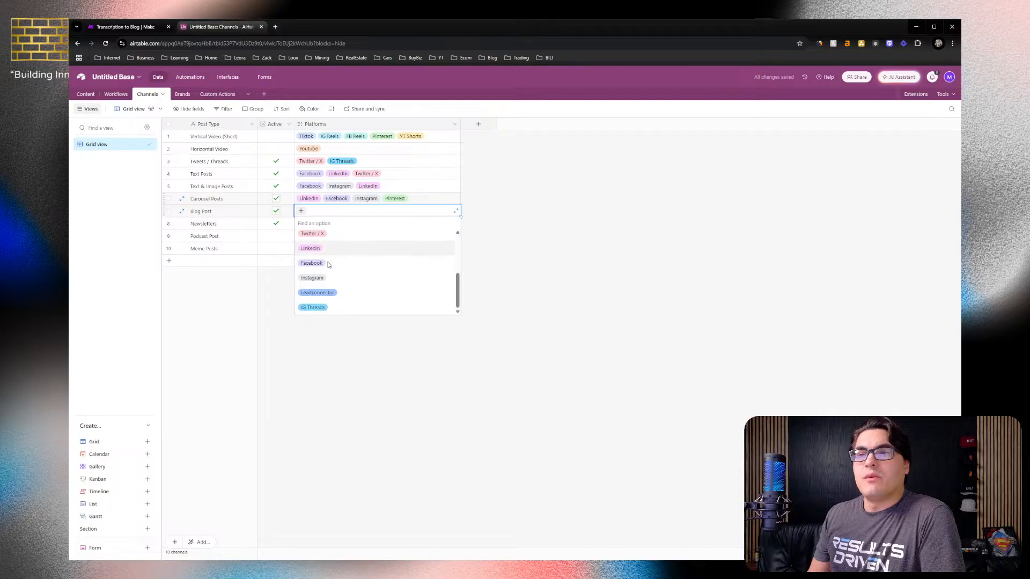
scroll(329, 265, "down", 2)
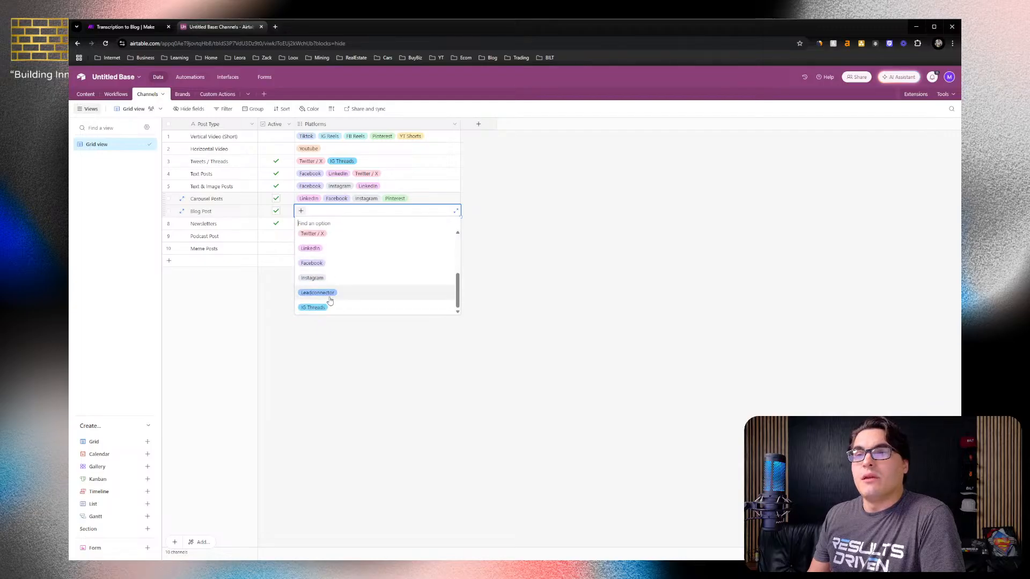
left_click(328, 294)
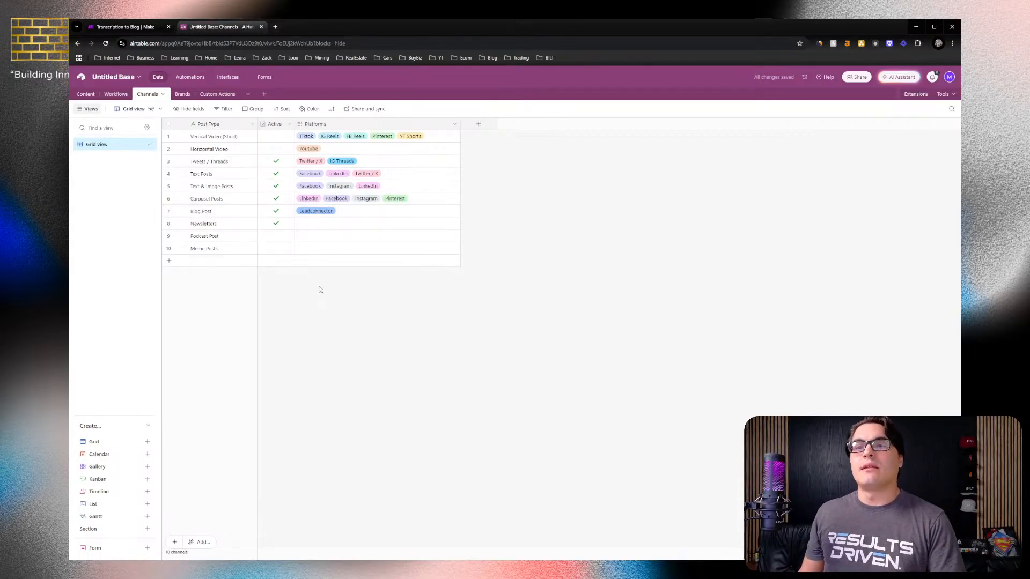
Assign Leadconnector as the platform of the "Newsletters" record
left_click(313, 228)
left_click(301, 223)
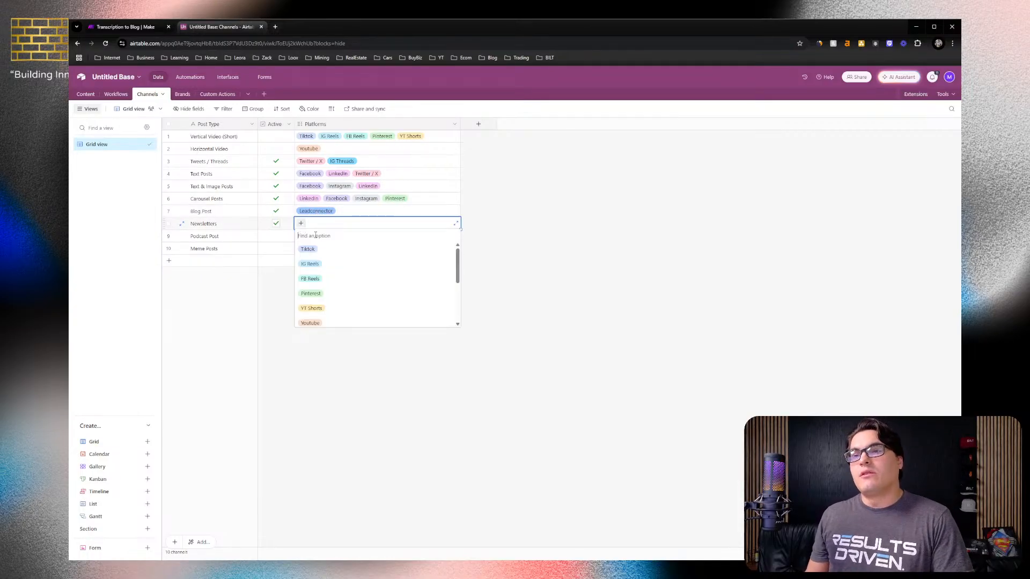
scroll(322, 259, "down", 2)
left_click(326, 305)
key("Escape")
left_click(319, 241)
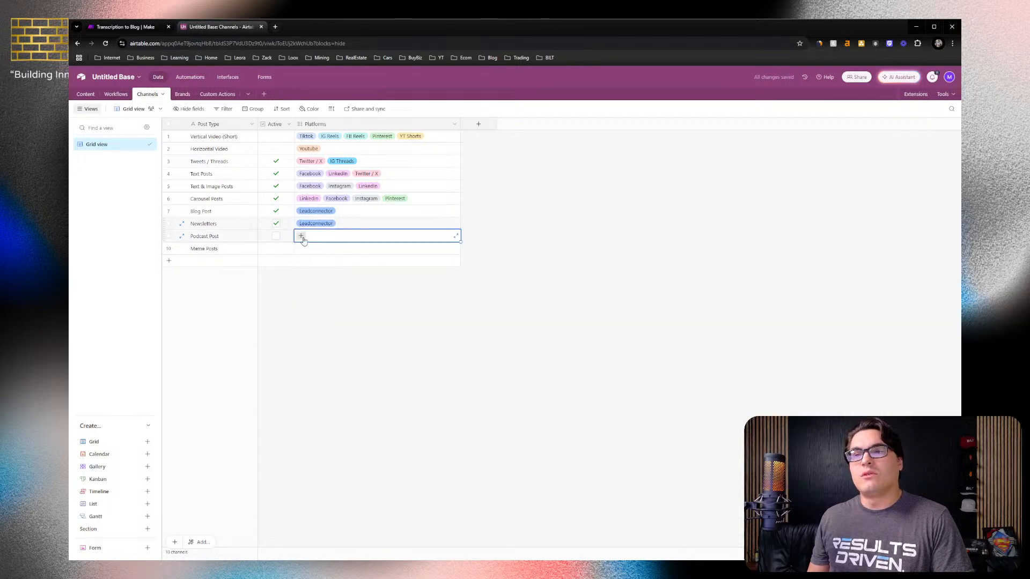
left_click(301, 236)
left_click(340, 420)
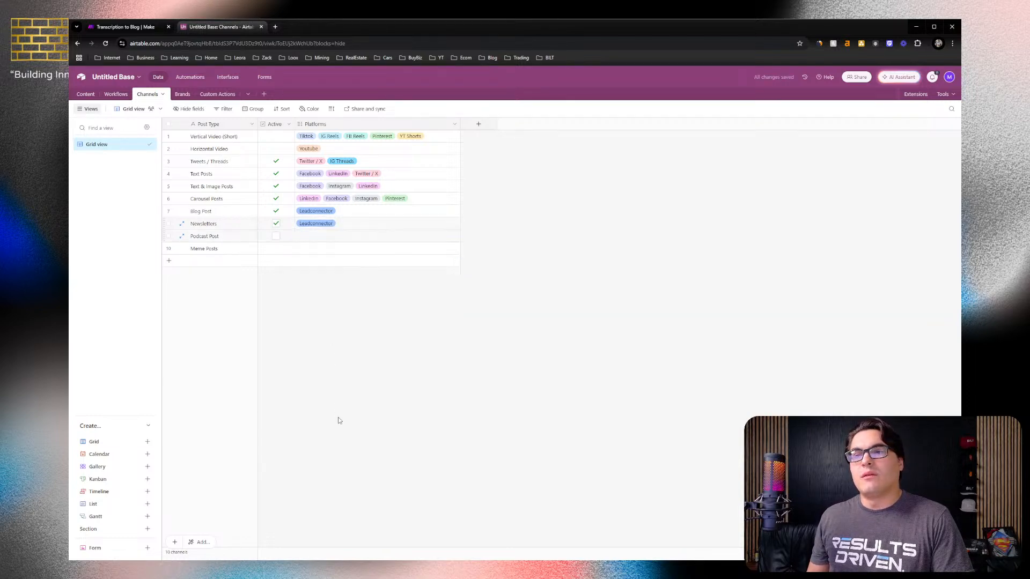
Assign Tiktok, Twitter / X, FB Reels, Pinterest and YT Shorts as platforms of the "Meme Posts" record
left_click(315, 244)
left_click(301, 248)
left_click(322, 275)
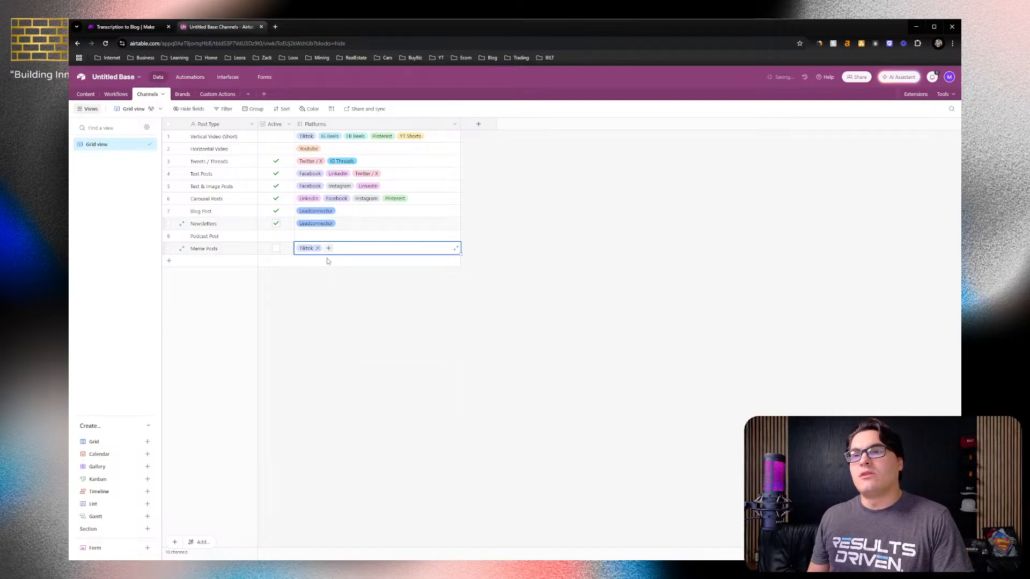
left_click(329, 248)
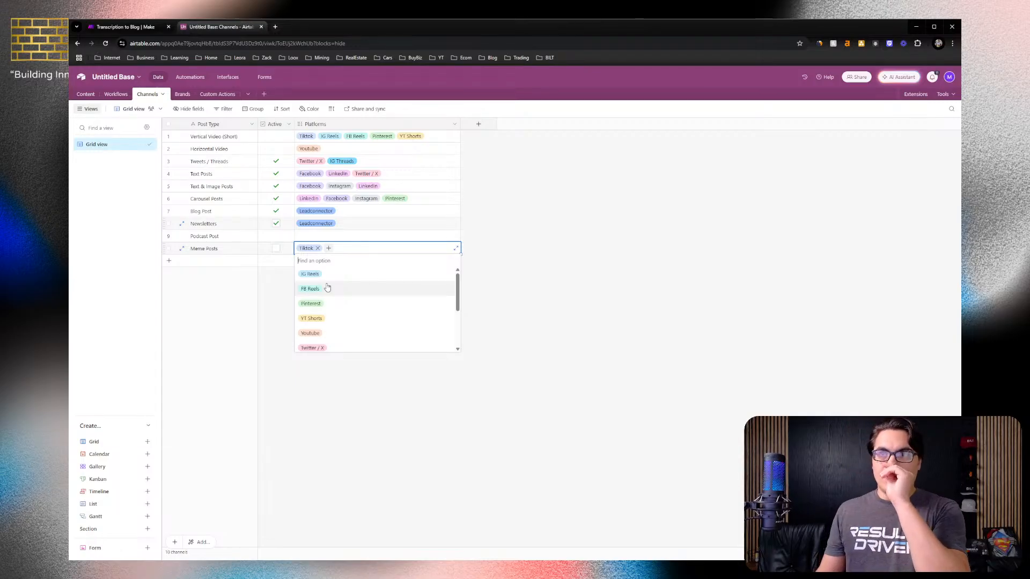
left_click(330, 346)
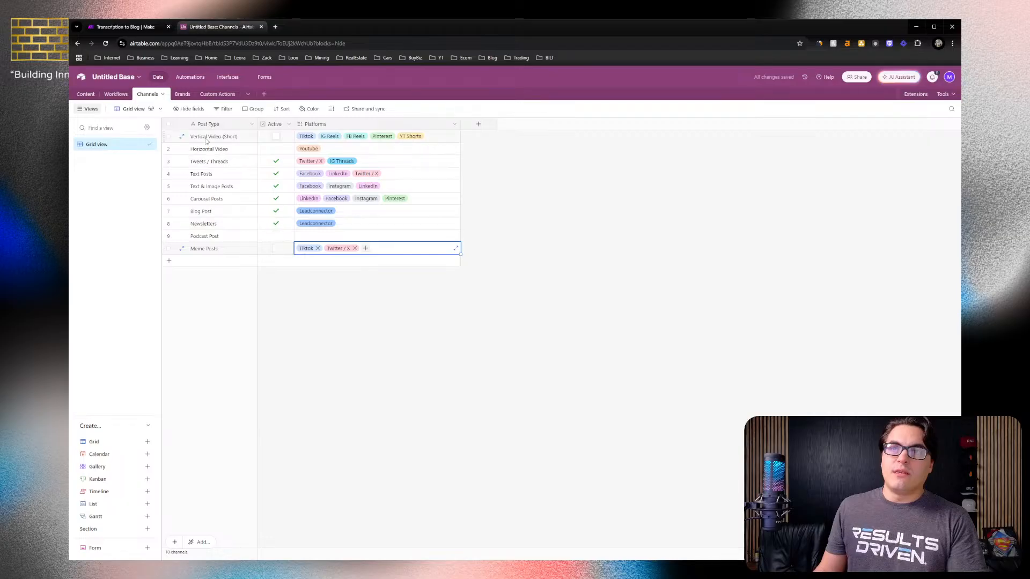
left_click(365, 248)
left_click(322, 289)
left_click(397, 247)
left_click(368, 295)
left_click(431, 248)
left_click(354, 289)
left_click(442, 289)
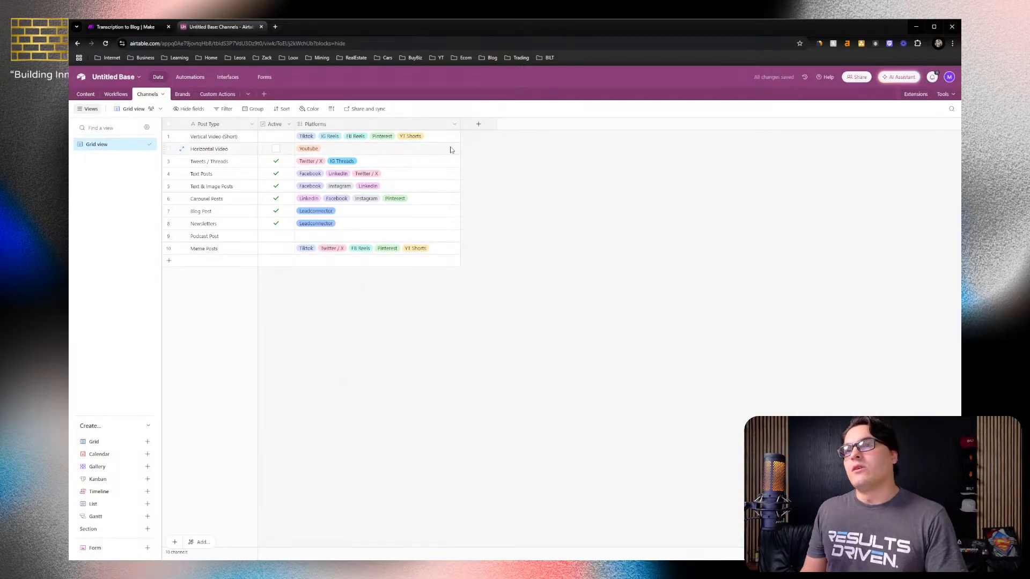
Add IG Reels to the platforms of the "Meme Posts" record and widen the Platforms column to fit them
left_click(434, 248)
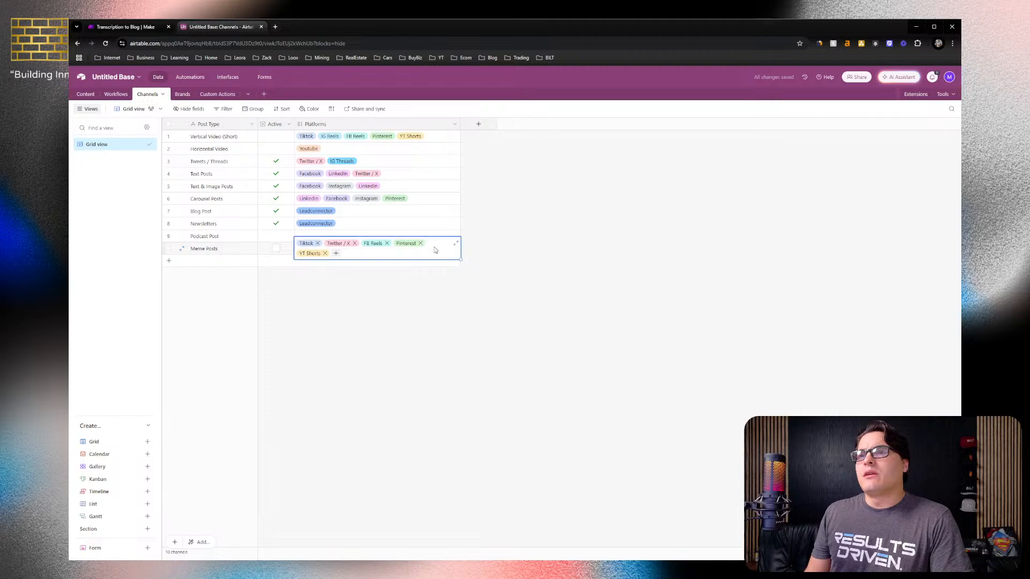
left_click(336, 253)
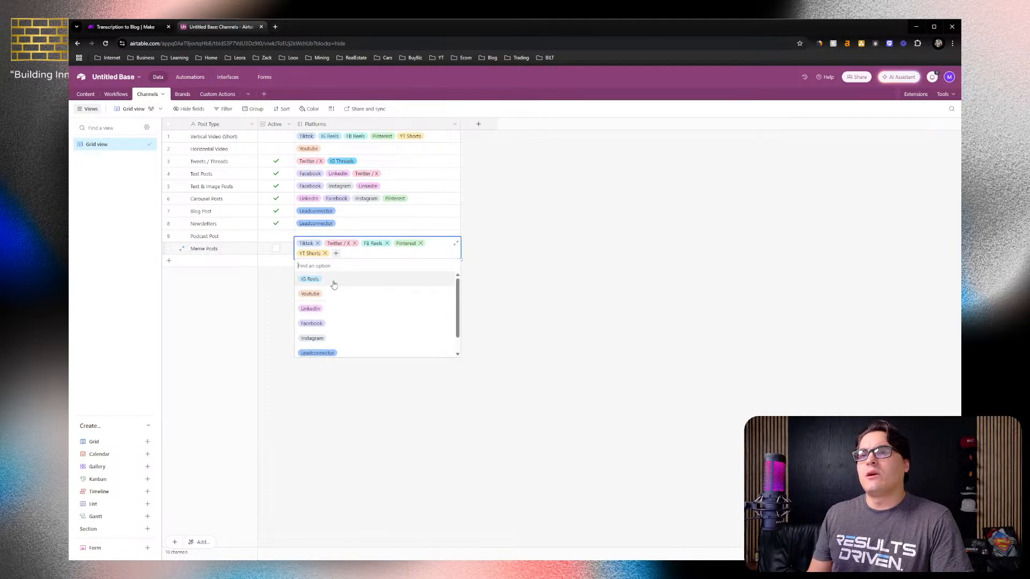
left_click(333, 280)
left_click(481, 375)
left_click_drag(459, 125, 491, 129)
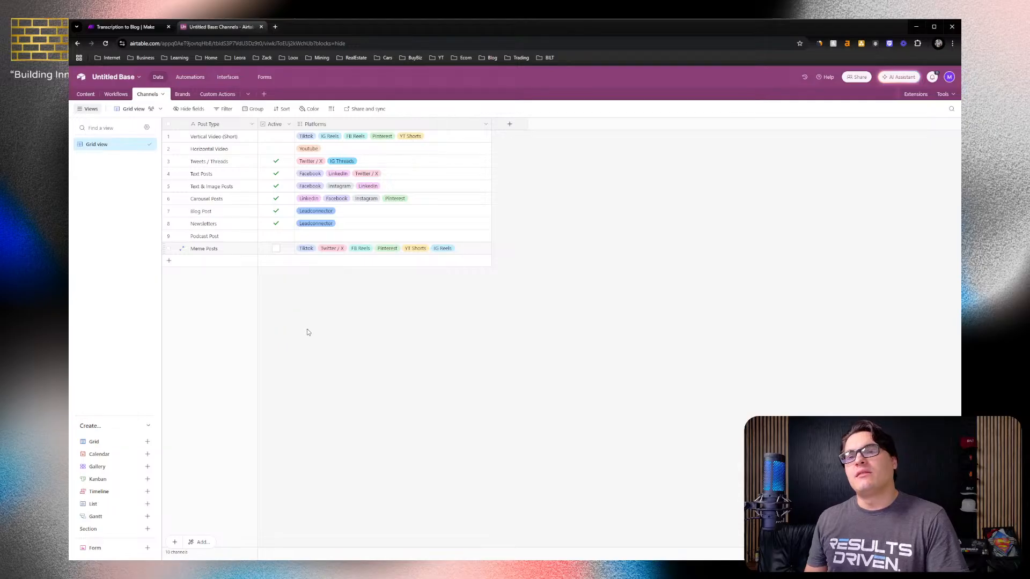
left_click(169, 261)
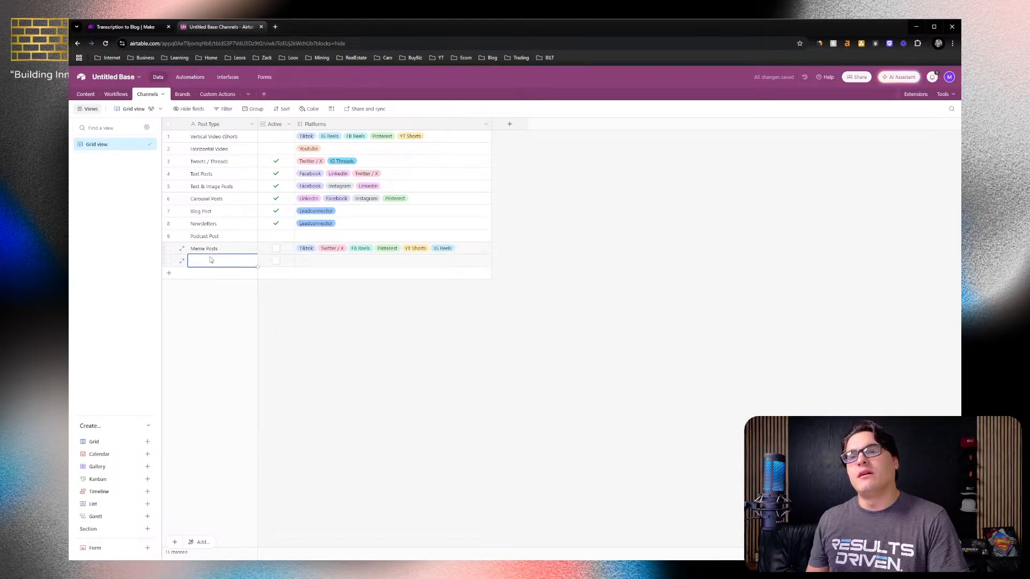
left_click(207, 259)
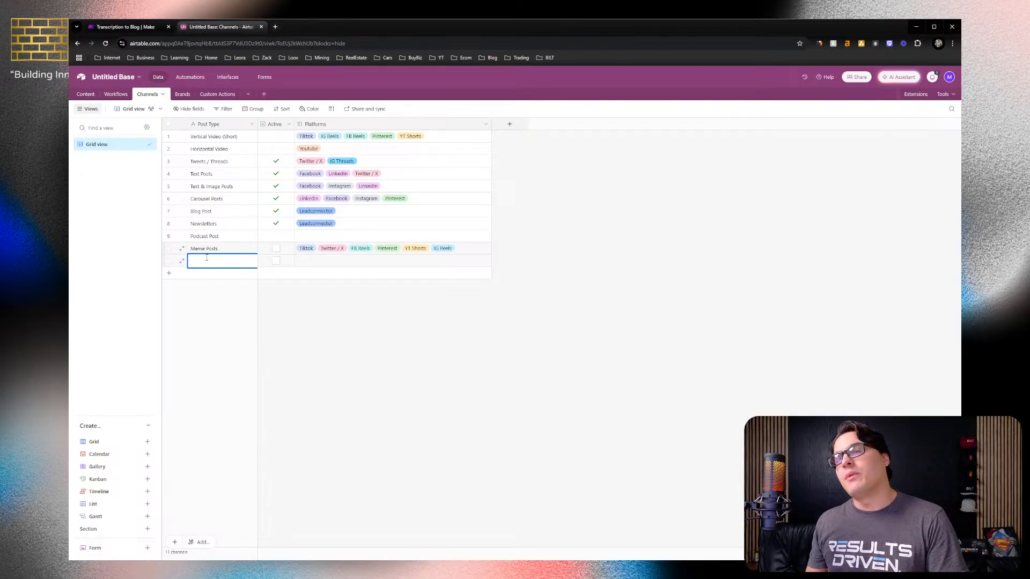
left_click(311, 311)
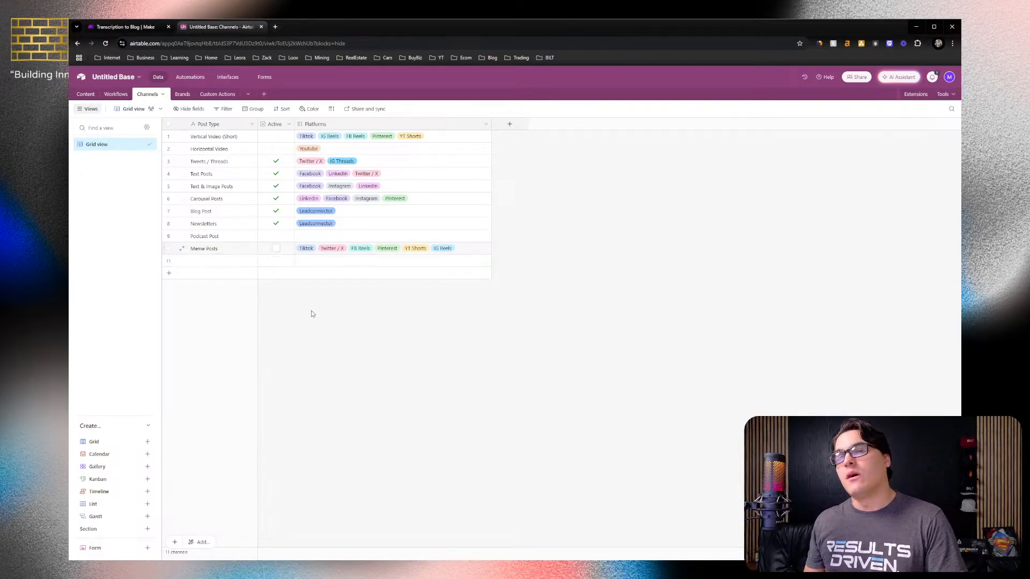
left_click(168, 261)
right_click(169, 262)
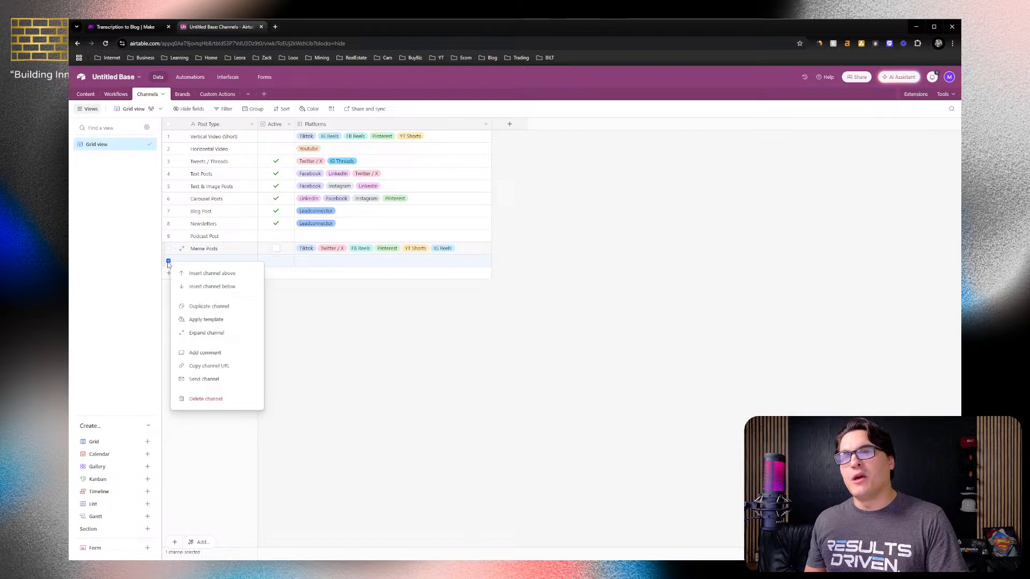
left_click(205, 399)
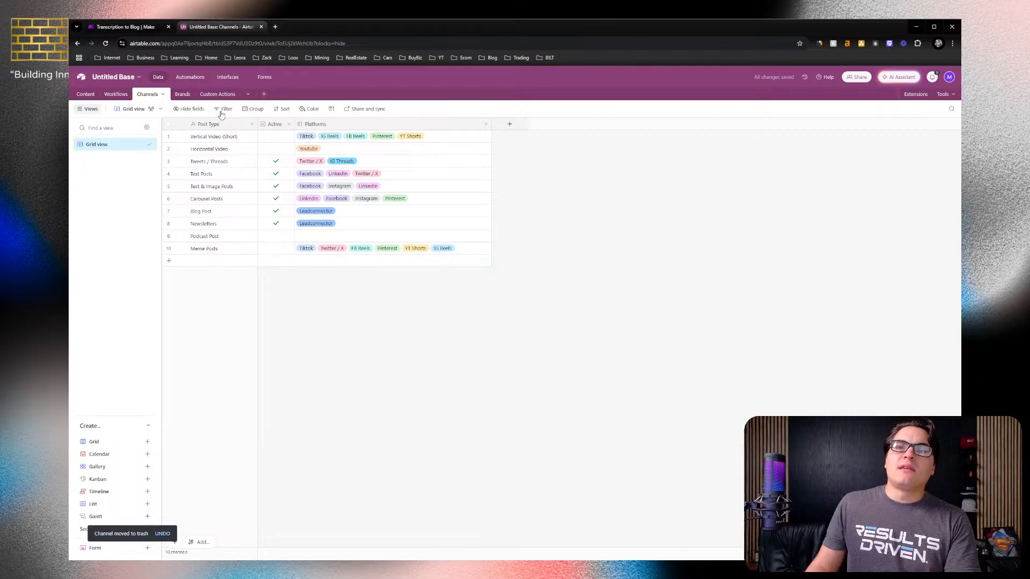
left_click(214, 95)
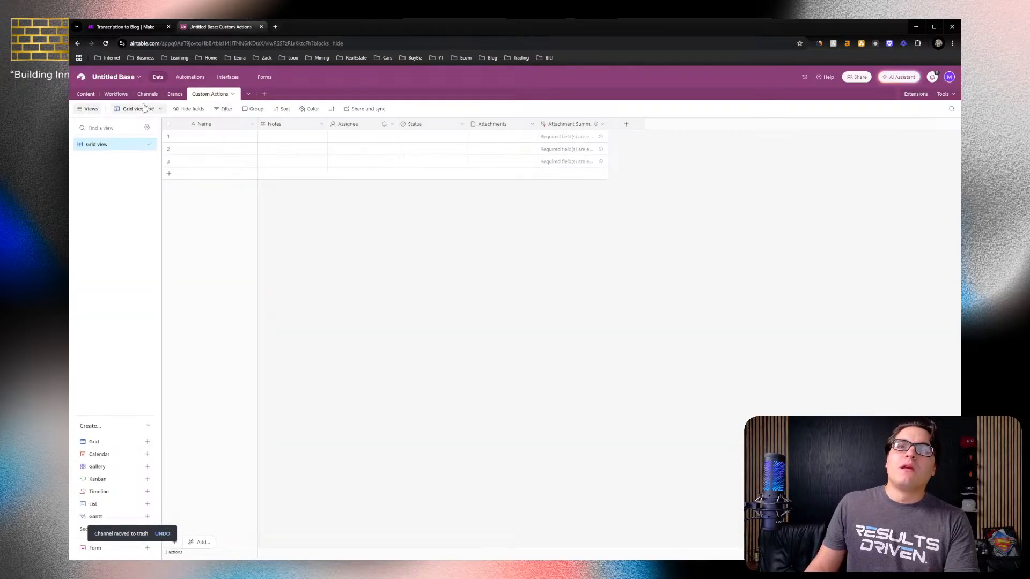
left_click(111, 96)
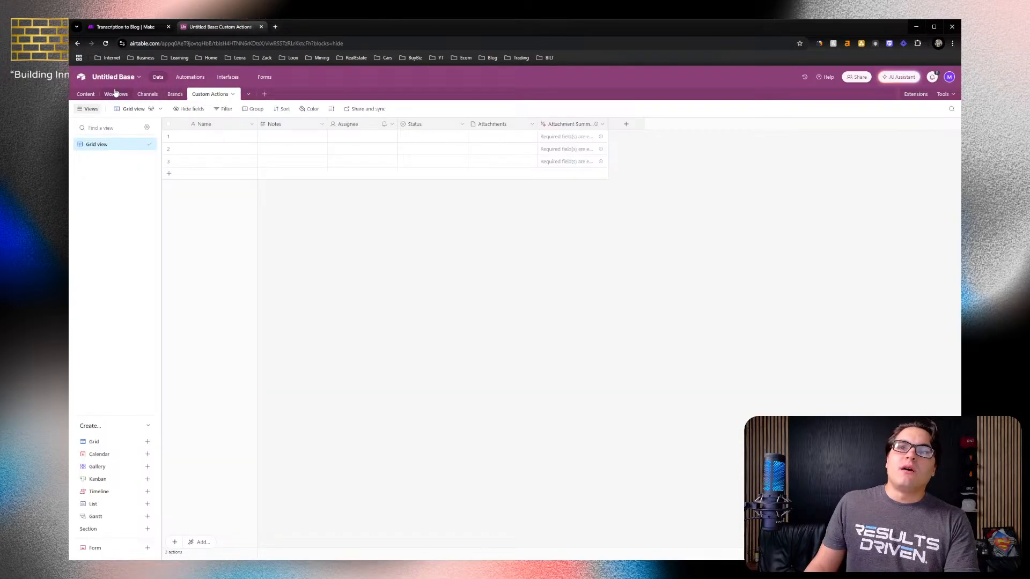
left_click(151, 96)
left_click(178, 97)
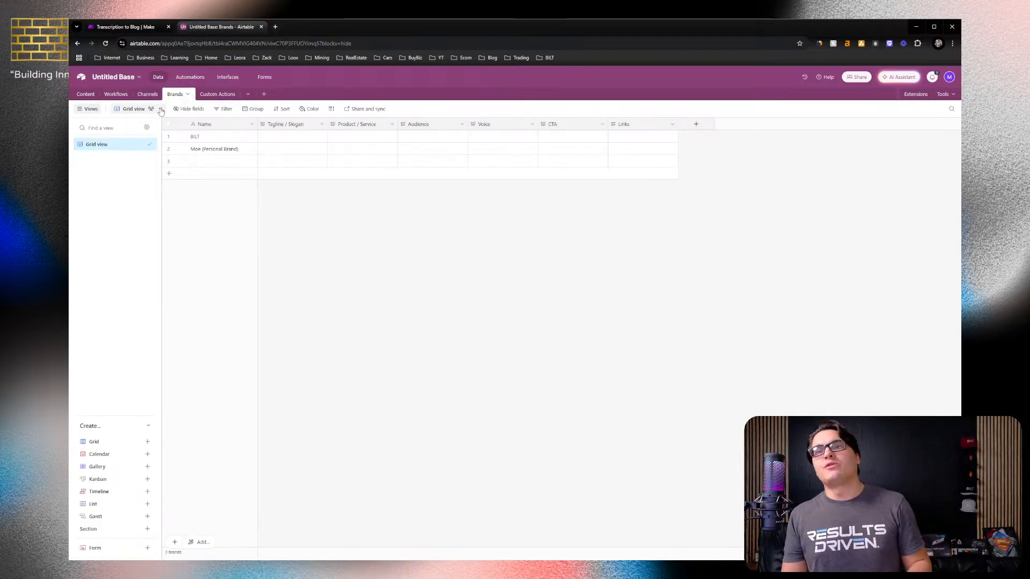
Rename the primary "Name" field of the Custom Actions table to "Action Name"
left_click(214, 96)
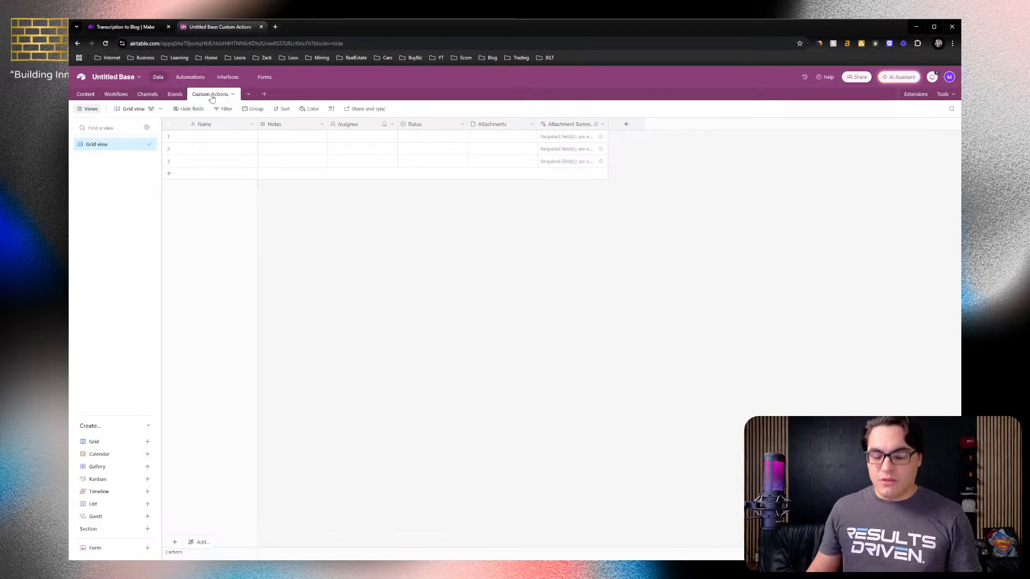
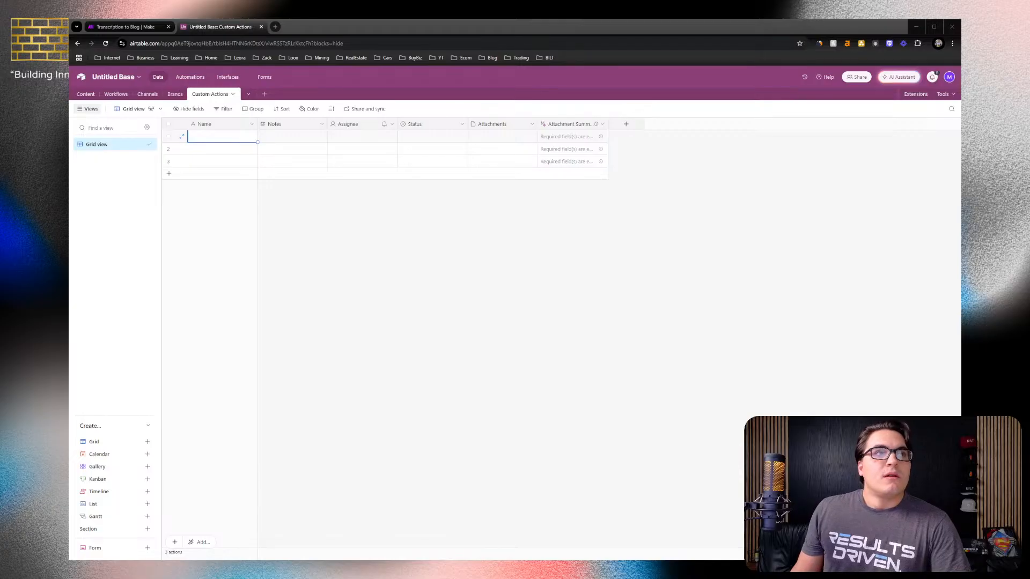
left_click(251, 124)
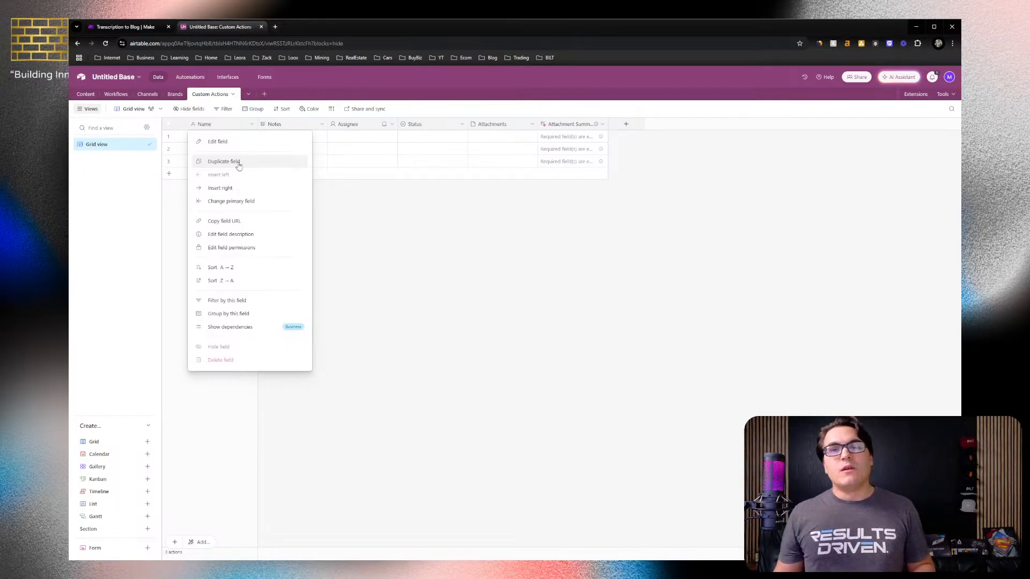
left_click(240, 143)
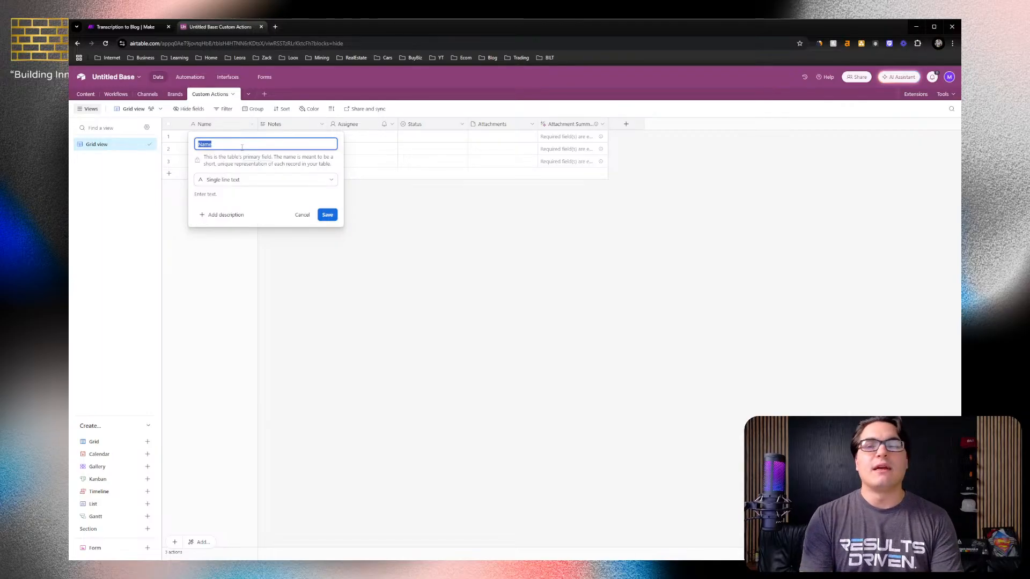
type("ACT")
type("ctio")
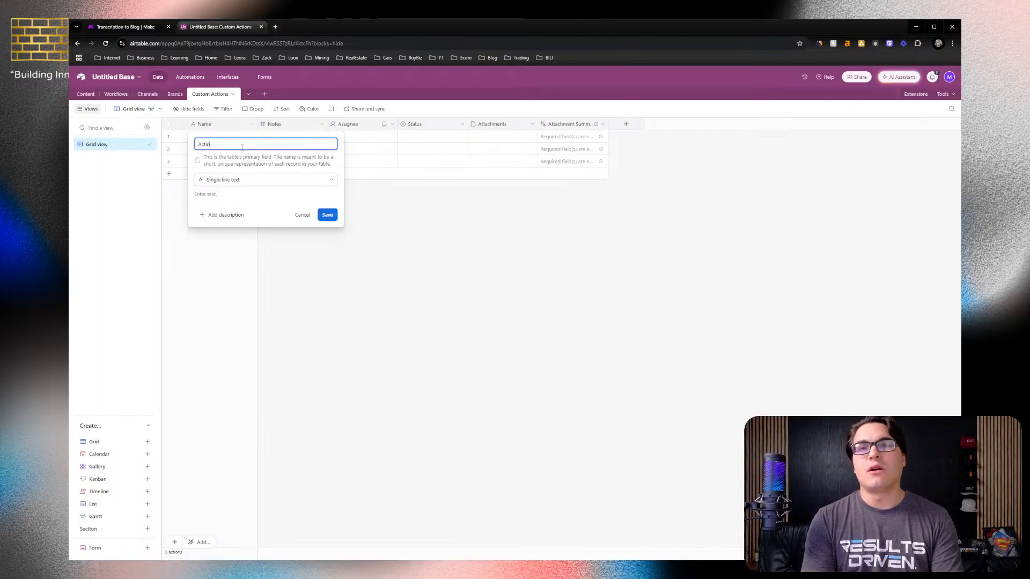
type("n Name")
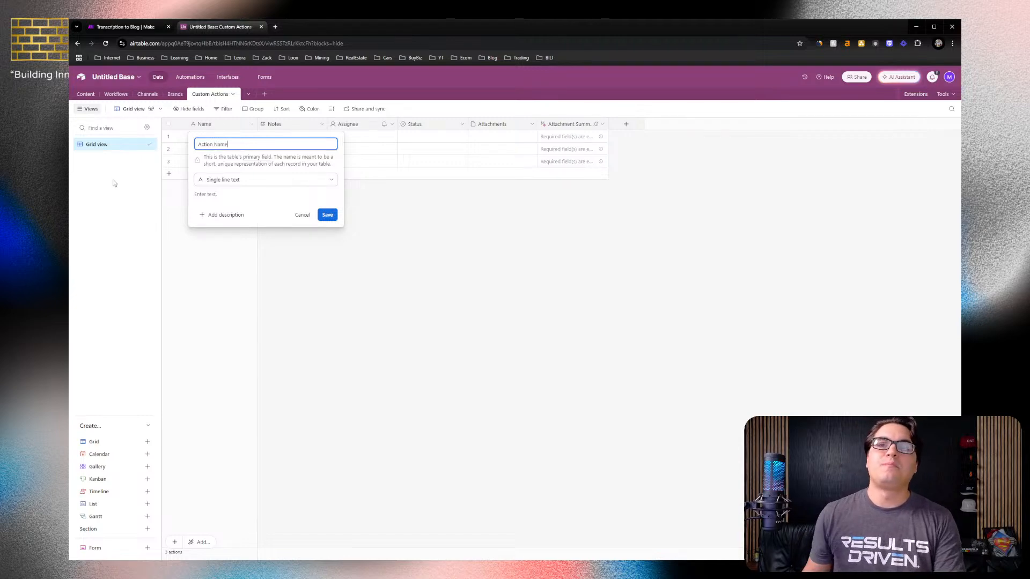
left_click(328, 215)
Name the first record of the Custom Actions table "Idea to Transcription"
left_click(243, 140)
left_click(243, 137)
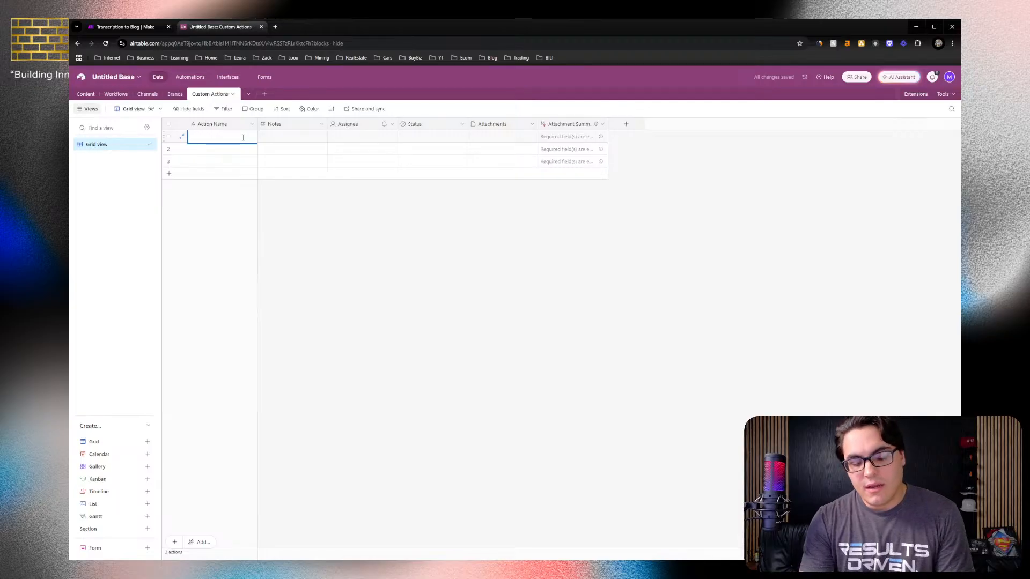
type("Idea")
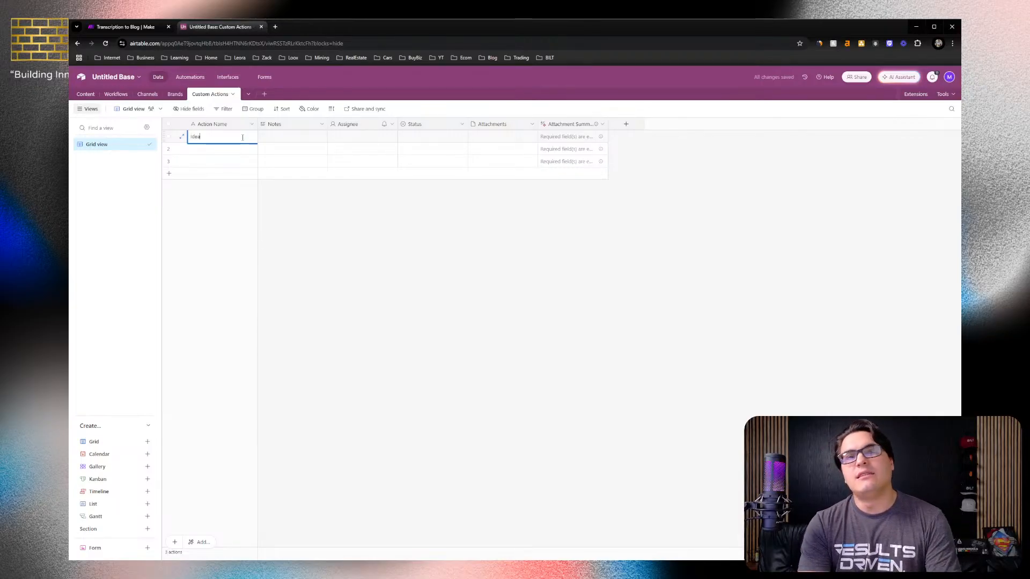
type(" to Tran")
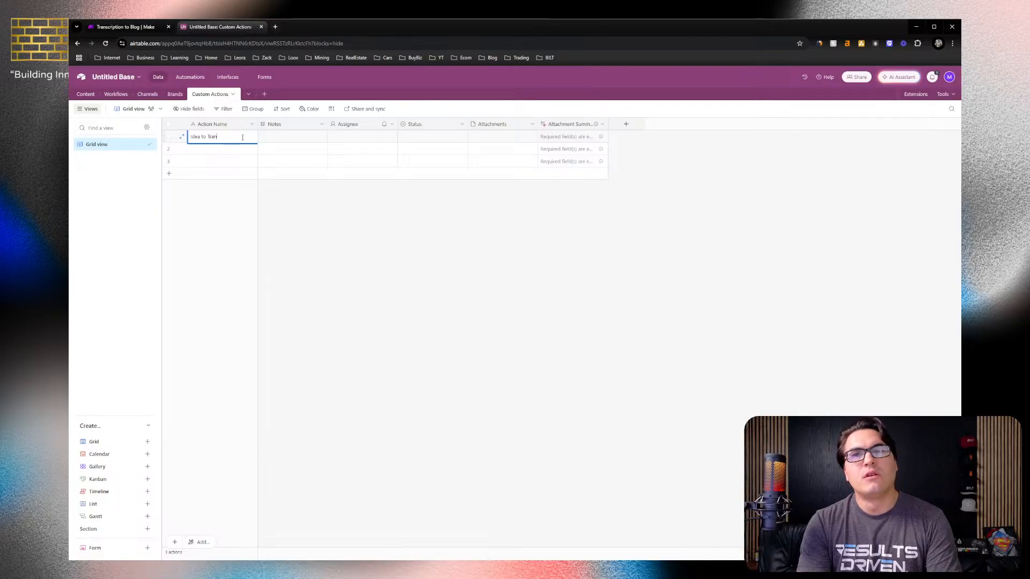
type("sciption")
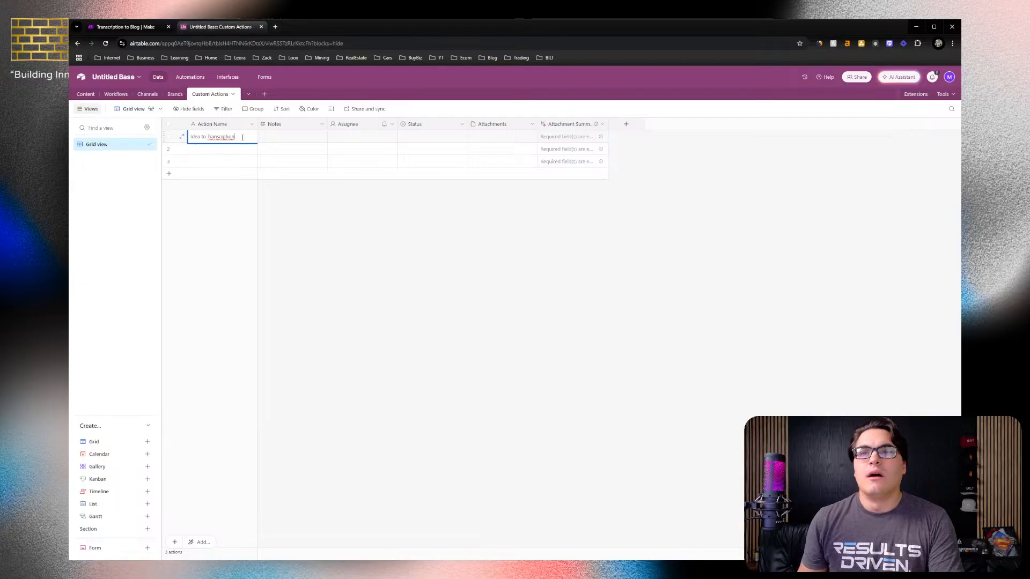
double_click(225, 137)
type("Transcription")
Name the second record of the Custom Actions table "Audio to Transcription"
left_click(233, 154)
type("Audio t")
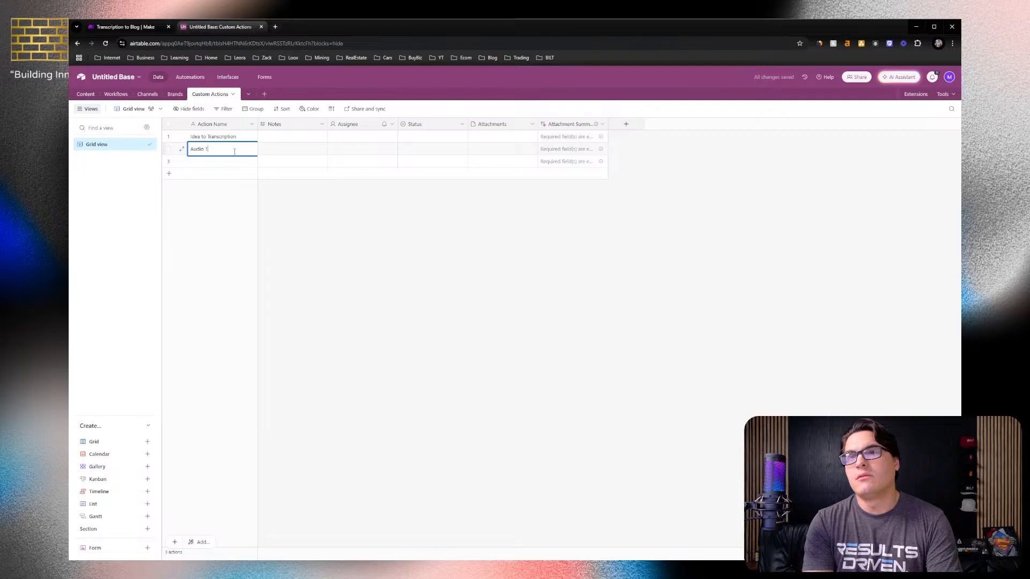
type("o Transcription")
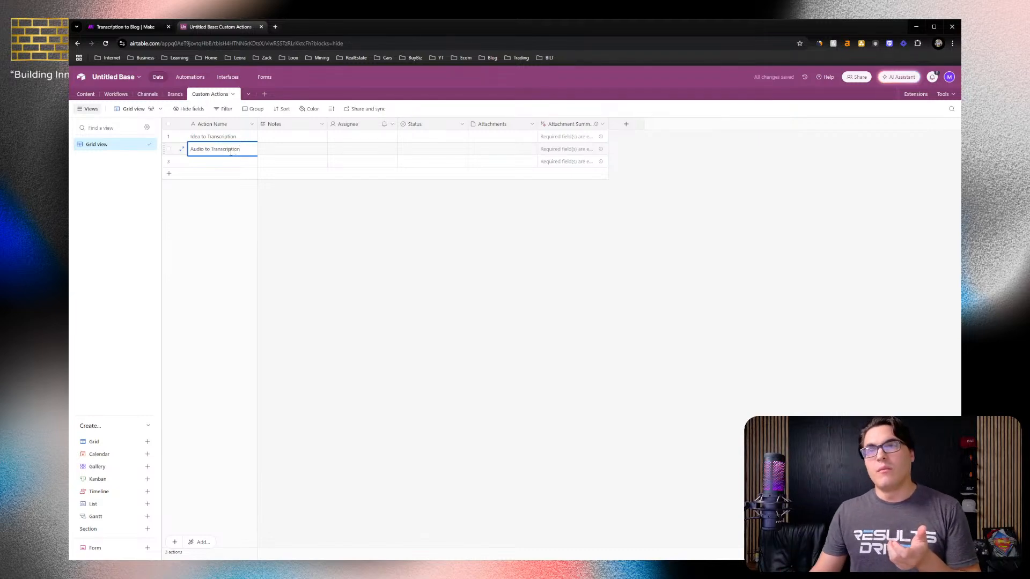
Name the third record of the Custom Actions table "Video to Audio"
left_click(209, 163)
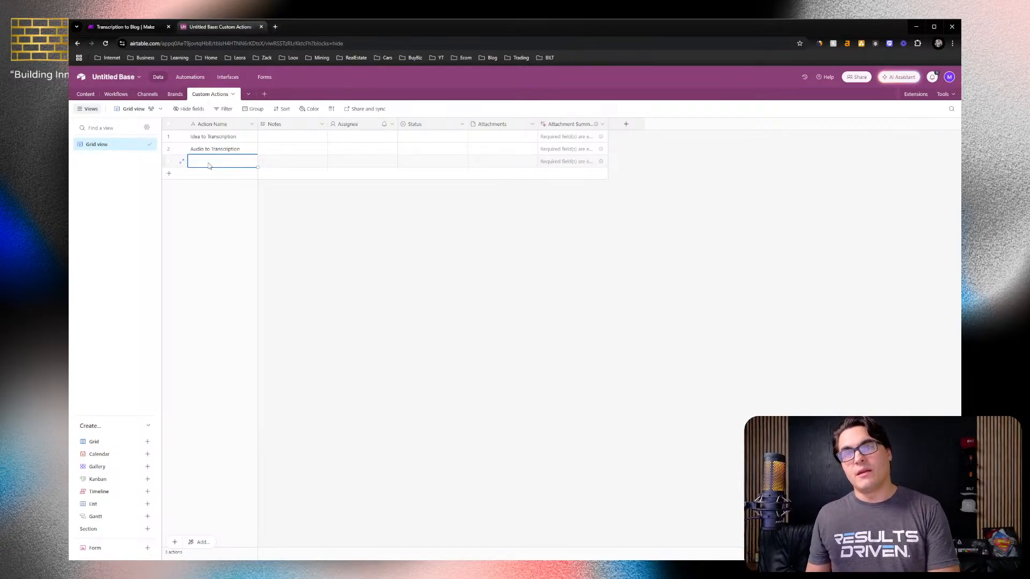
left_click(243, 225)
left_click(225, 166)
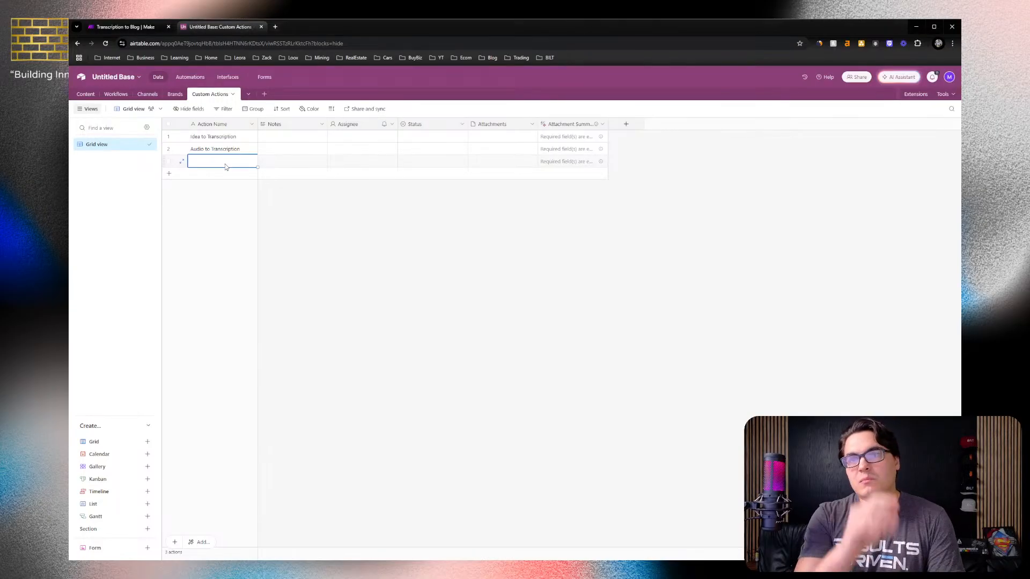
type("Video to Au")
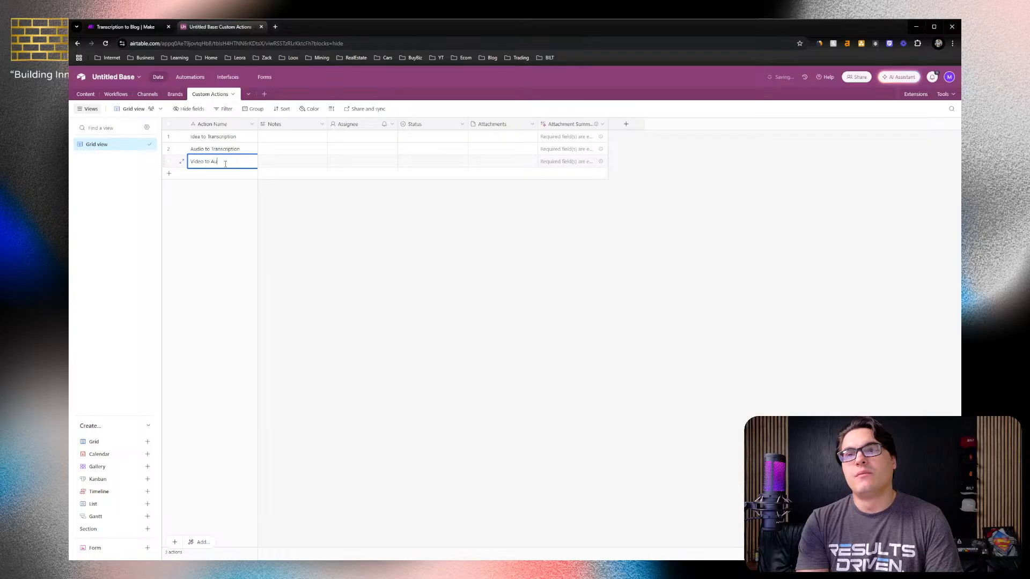
type("dio")
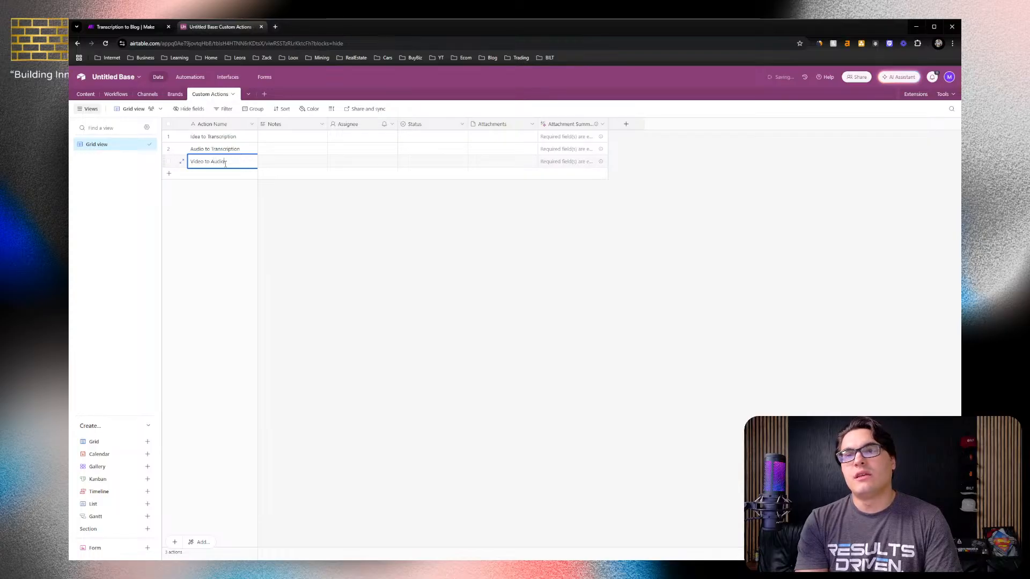
left_click(212, 180)
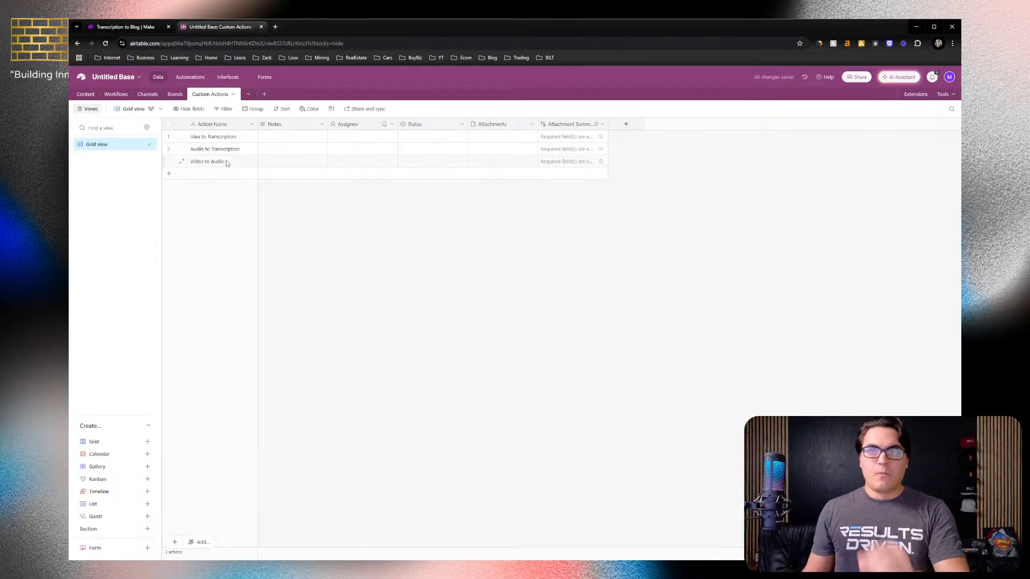
Add a fourth, empty record below "Video to Audio" in the Custom Actions table
left_click(215, 172)
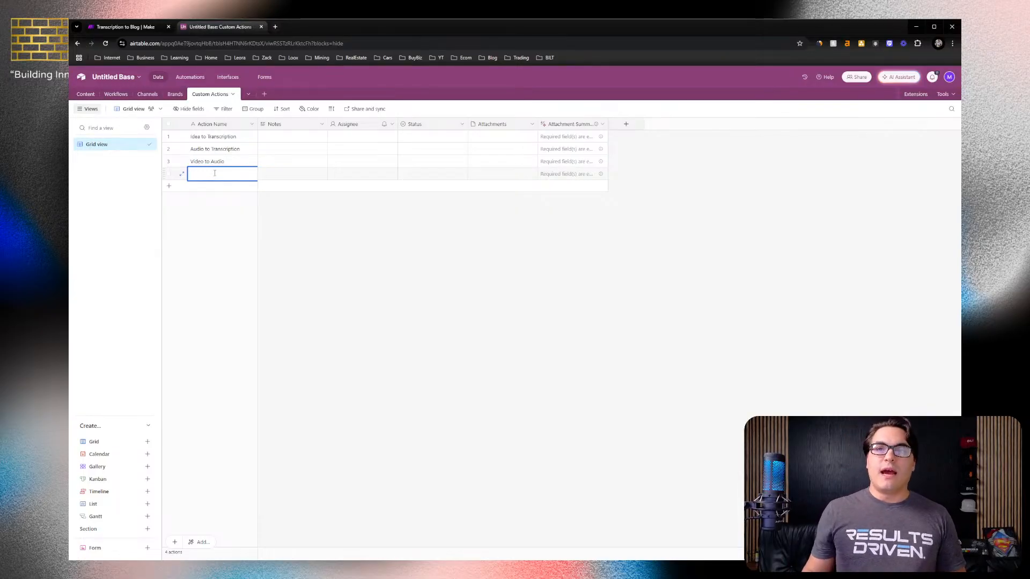
left_click(210, 141)
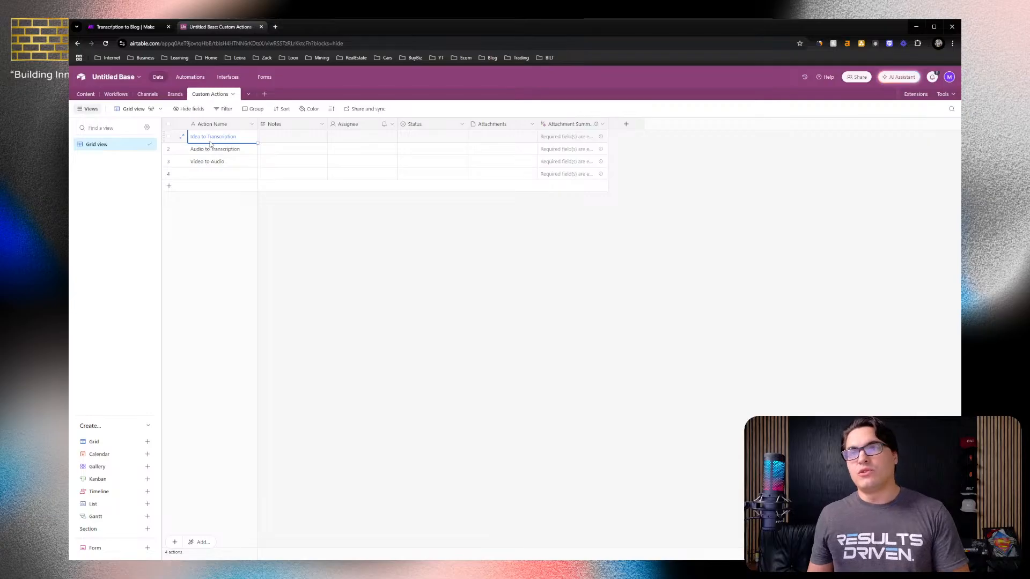
left_click(195, 175)
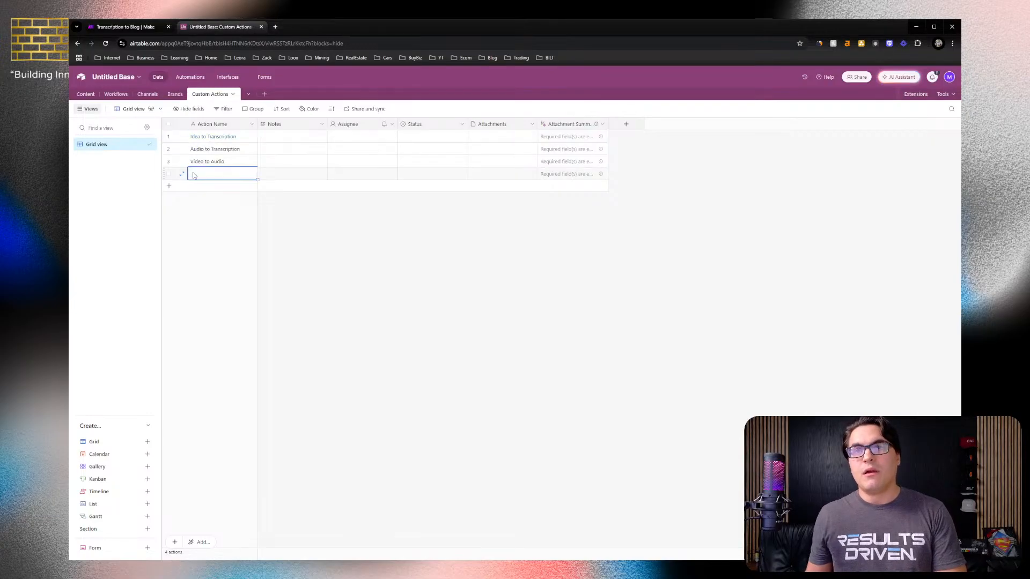
left_click(214, 148)
left_click(222, 176)
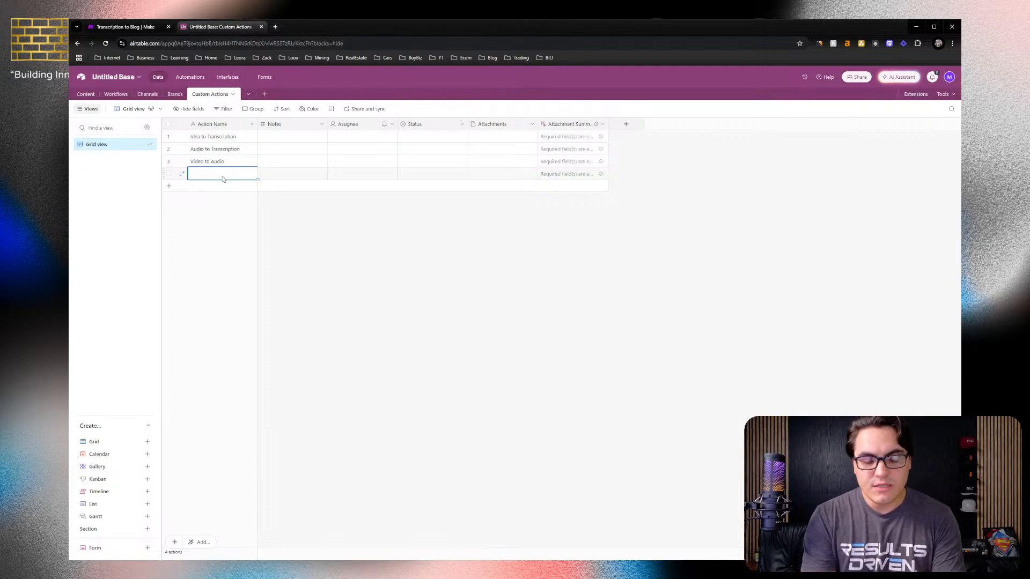
type("Tra")
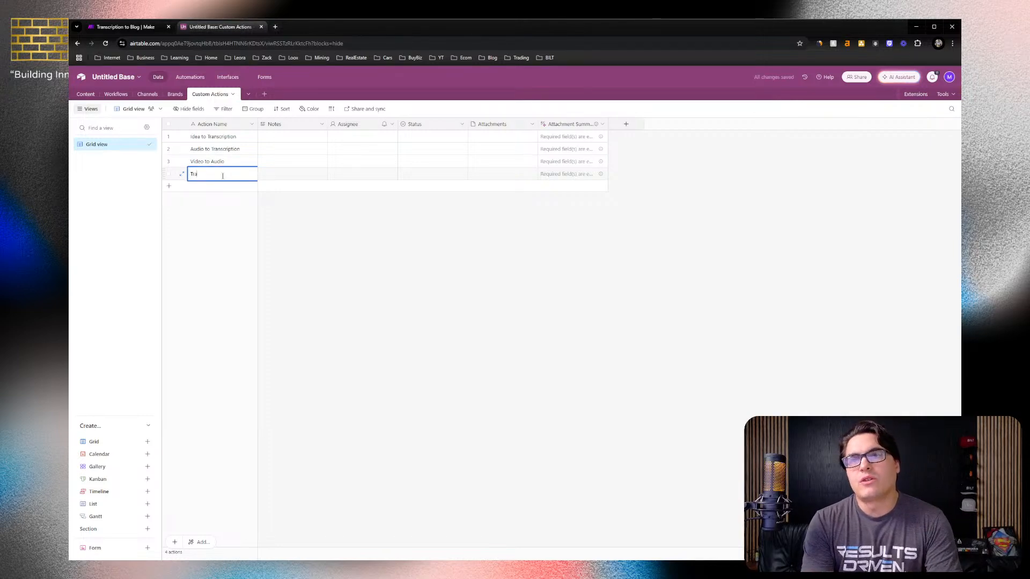
type("nscription ")
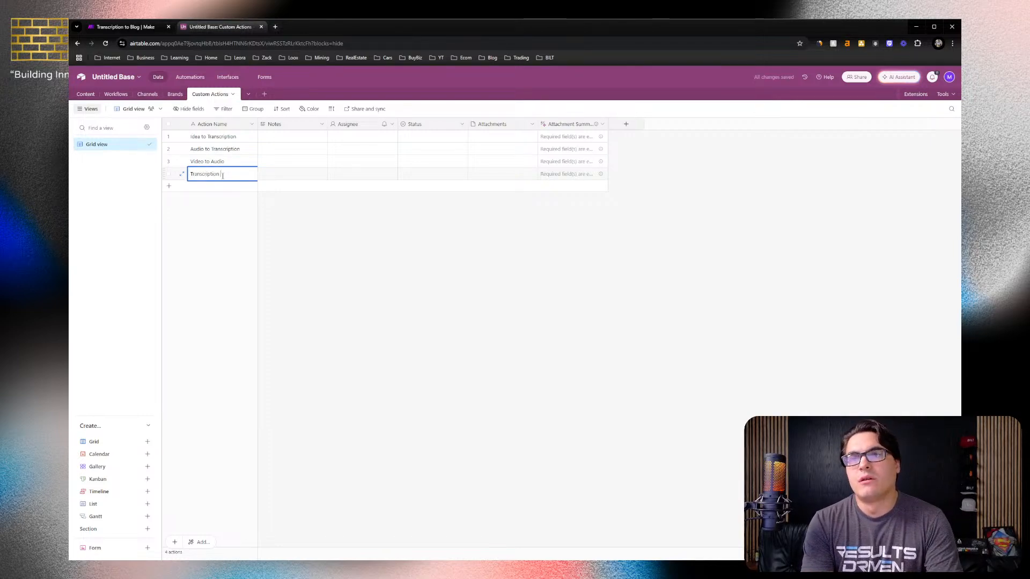
type("c")
key("BackSpace")
type("t")
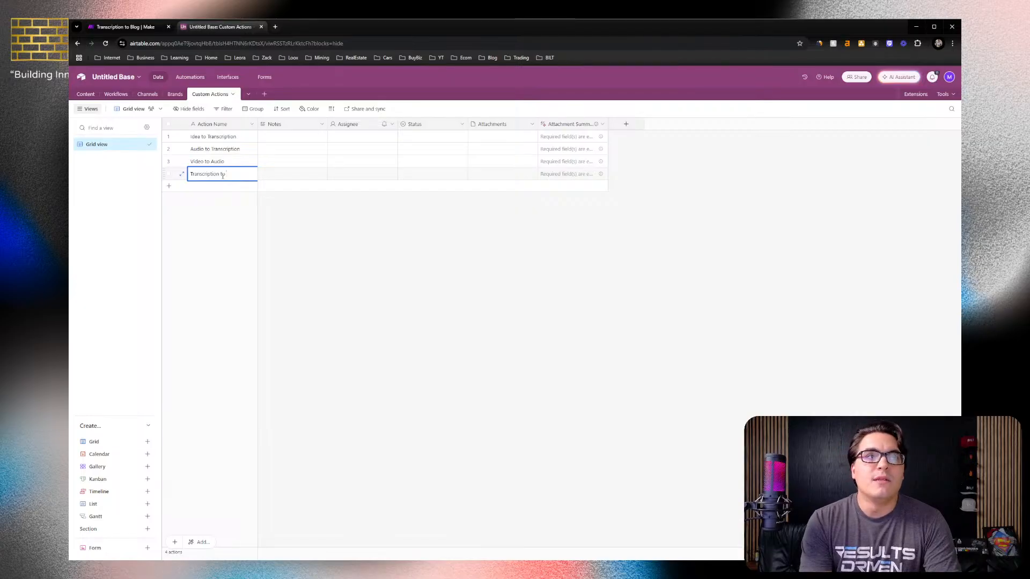
type("o Blog")
key("Return")
type("T")
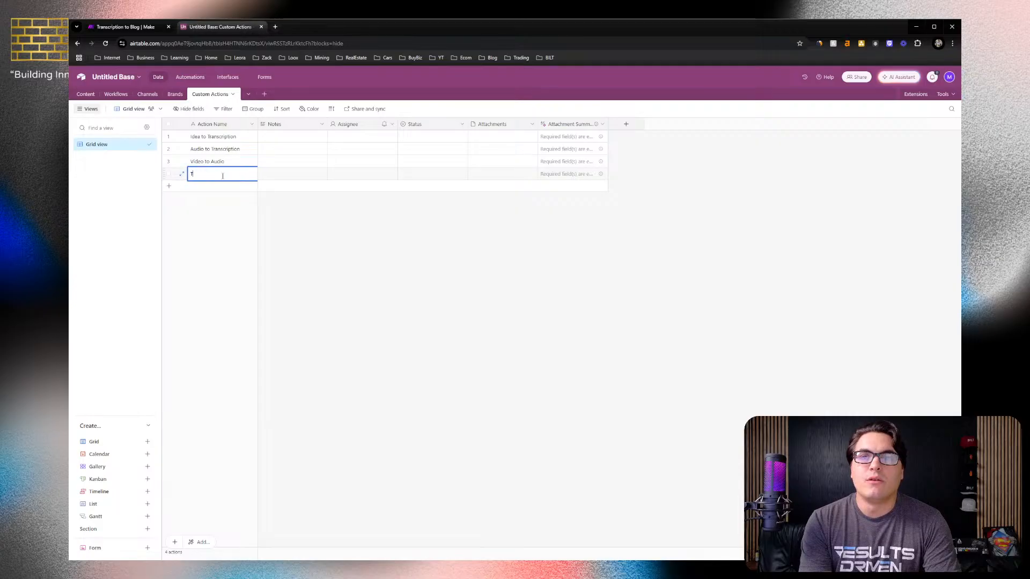
key("ctrl+z")
Add a fifth record to the Custom Actions table and name the empty fourth record "Transcription to Blog"
key("Return")
key("Return")
key("Return")
key("shift+Return")
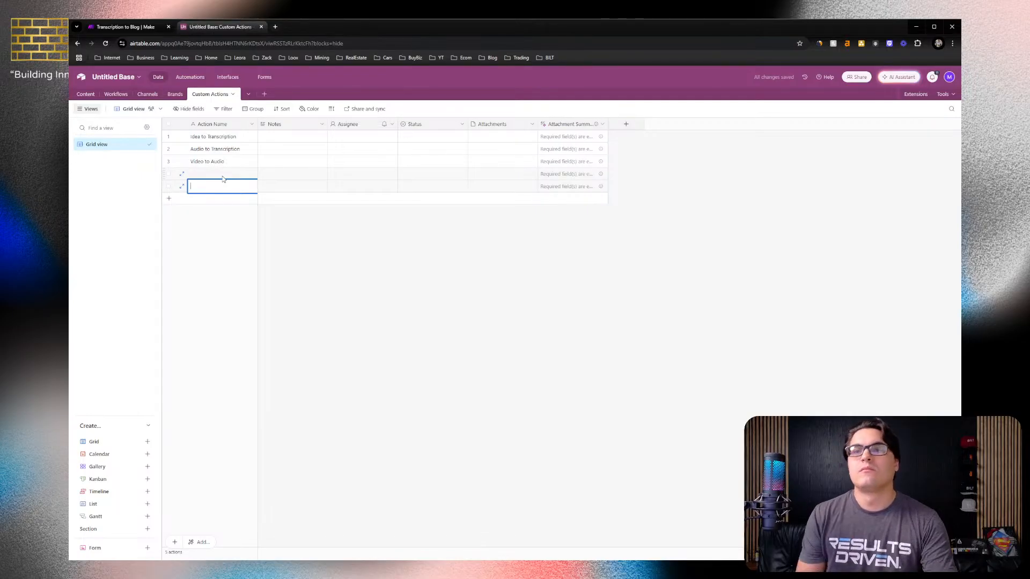
left_click(223, 177)
type("Transc")
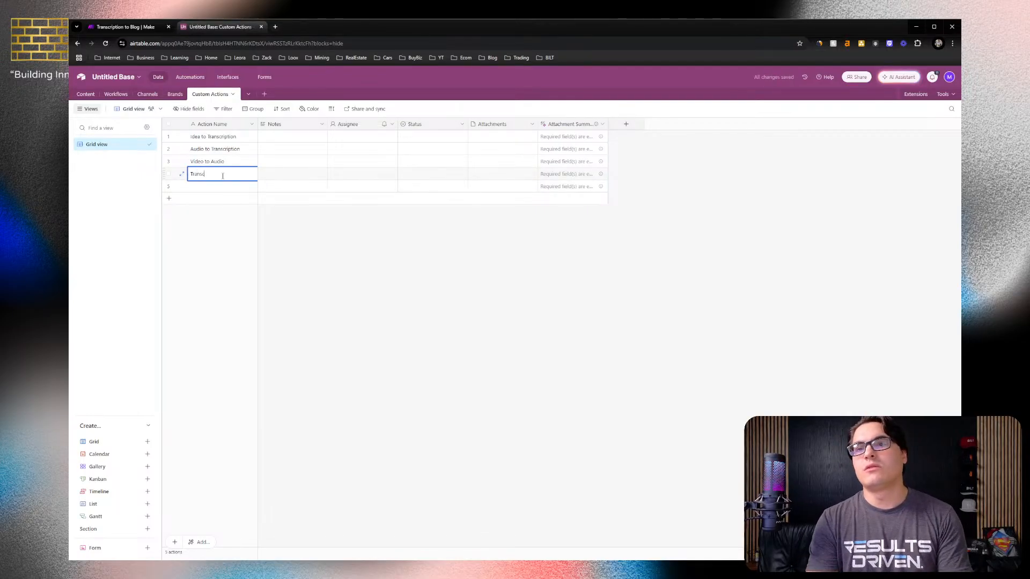
type("ription")
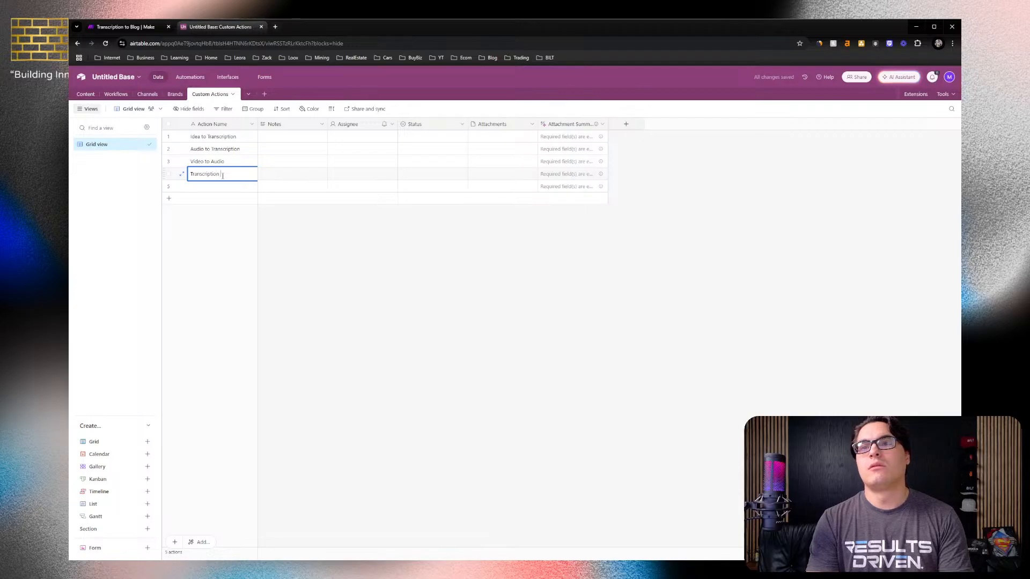
type(" to Blog")
key("Return")
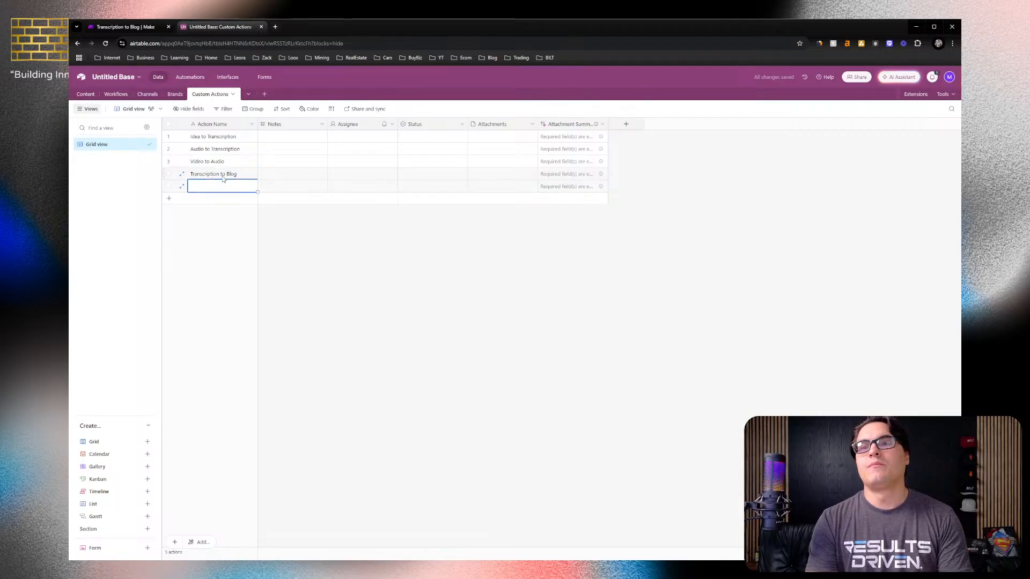
Name the fifth record of the Custom Actions table "Transcription to Newsletter"
type("Transcription")
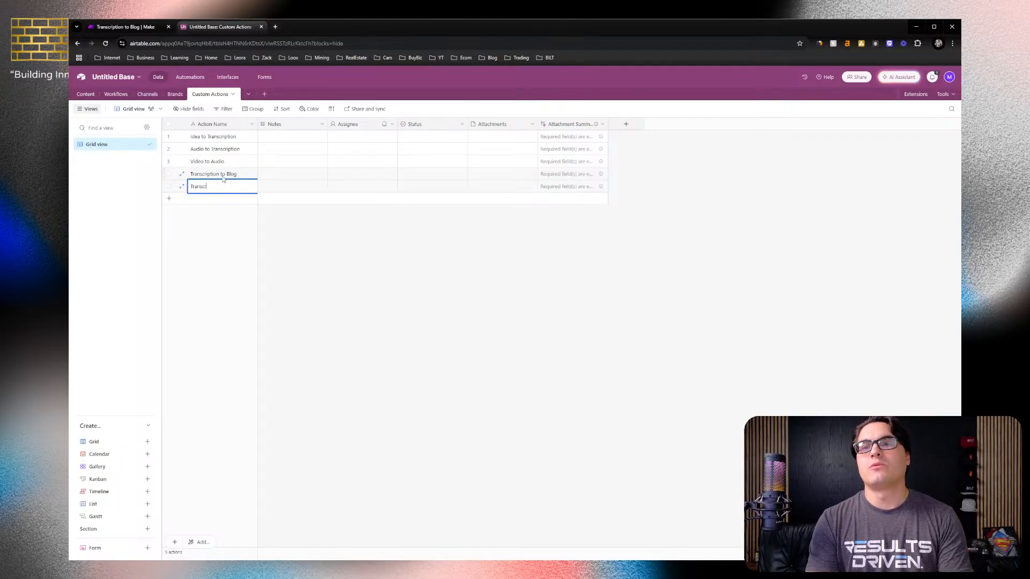
key("BackSpace")
key("BackSpace")
key("BackSpace")
key("BackSpace")
key("BackSpace")
key("BackSpace")
type("ion to Newsletter")
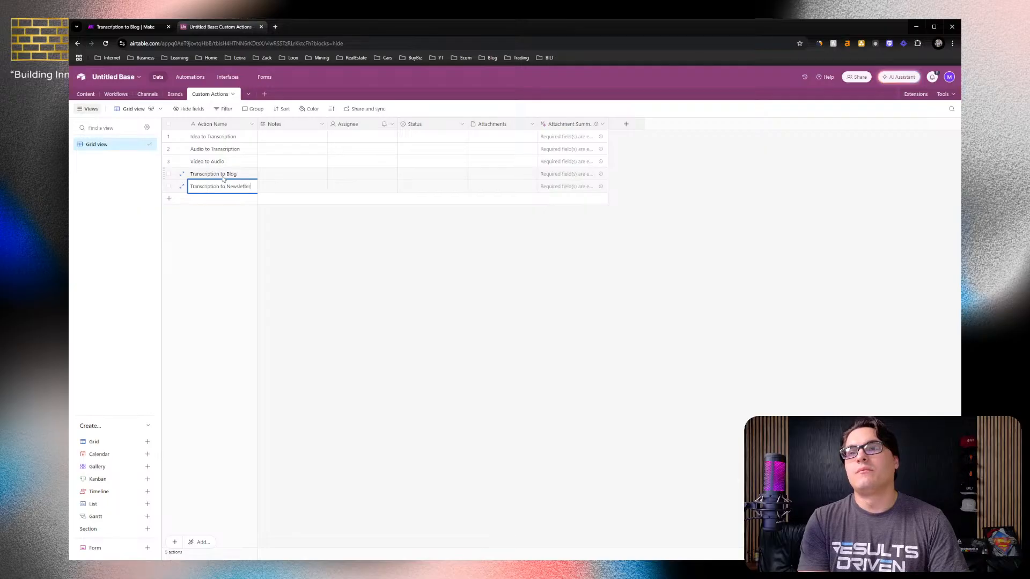
Add a record named "Transcription to Short Script" below "Transcription to Newsletter"
key("shift+Return")
type("Transcription to Short")
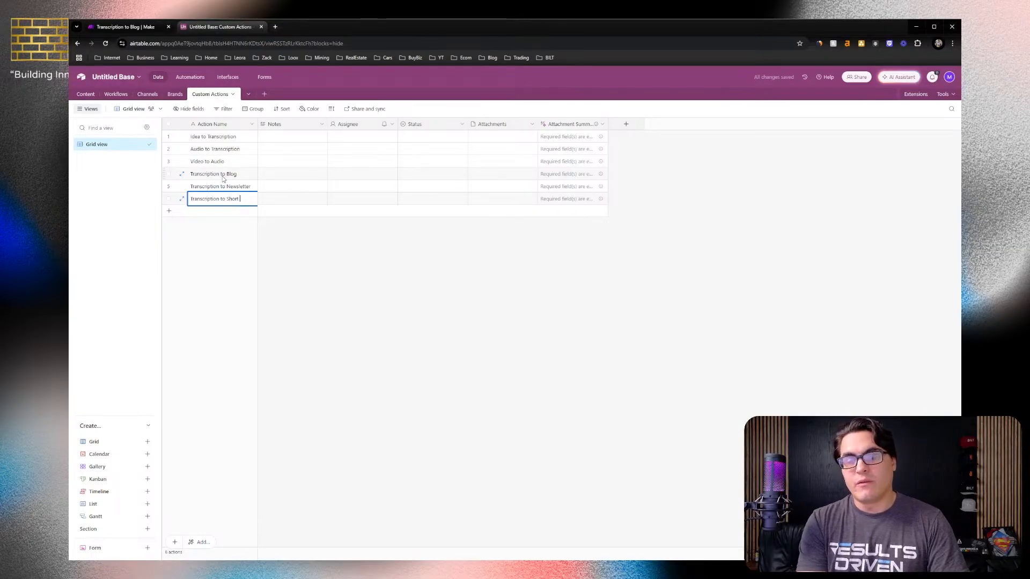
type("Scrip")
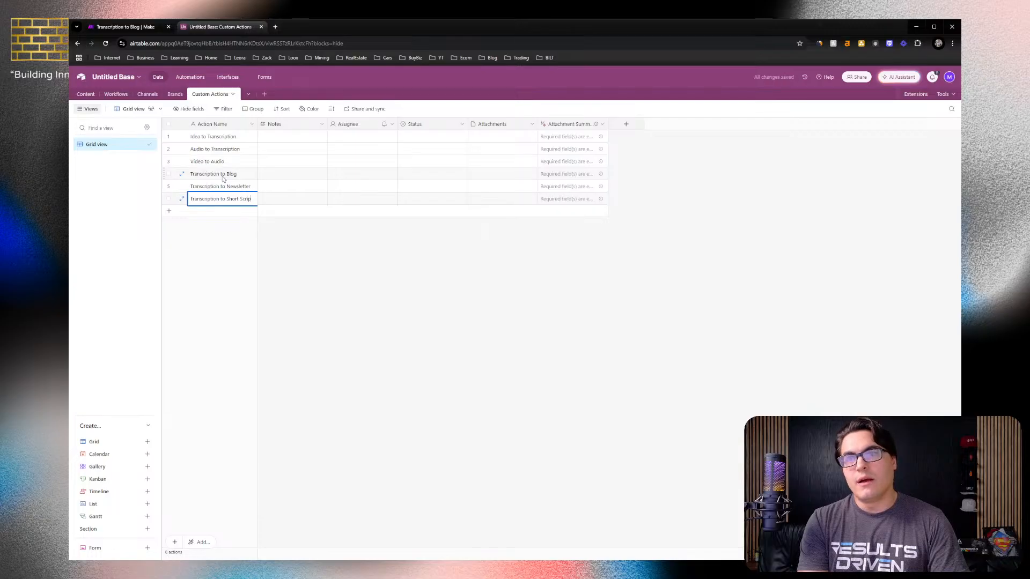
type("t")
Add a record named "Transcription to Carousel Text" below "Transcription to Short Script"
key("shift+Return")
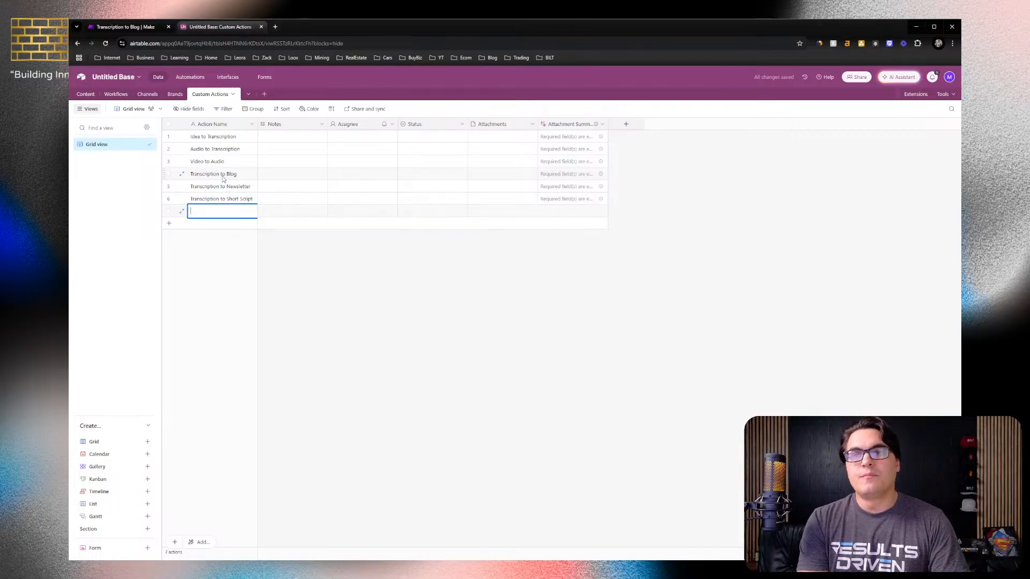
type("Transcripti")
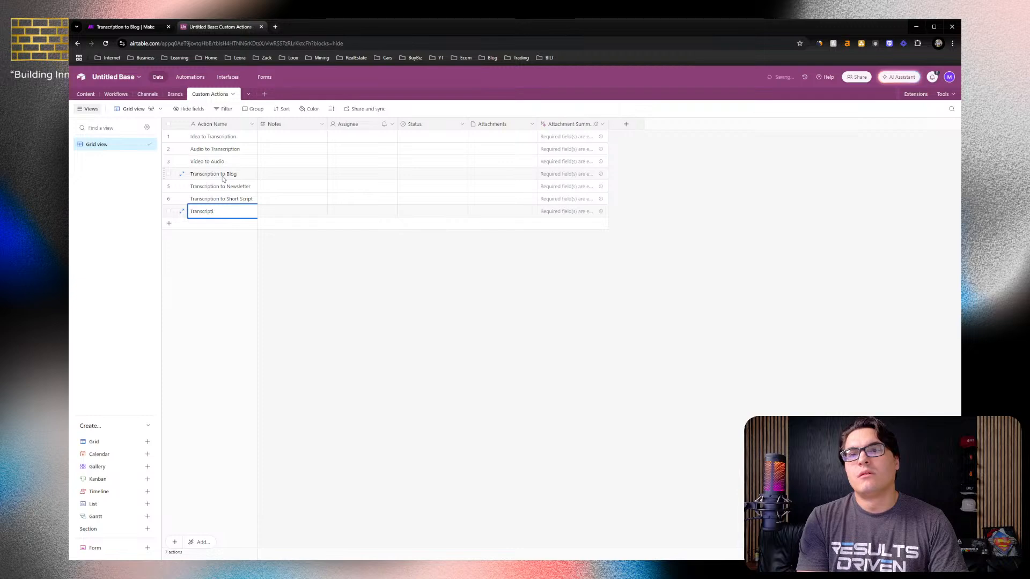
type("on to Carouse")
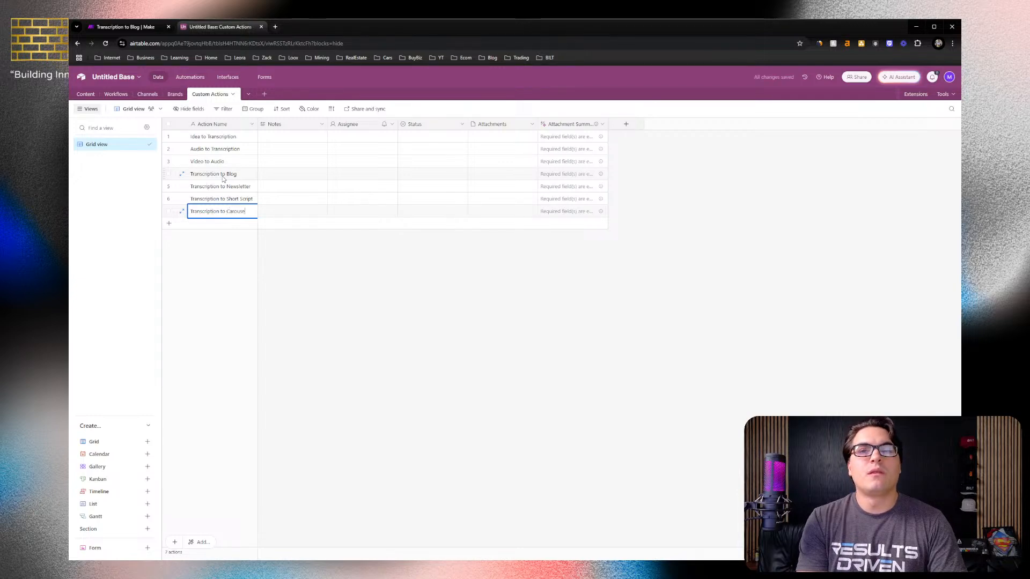
type("l Text")
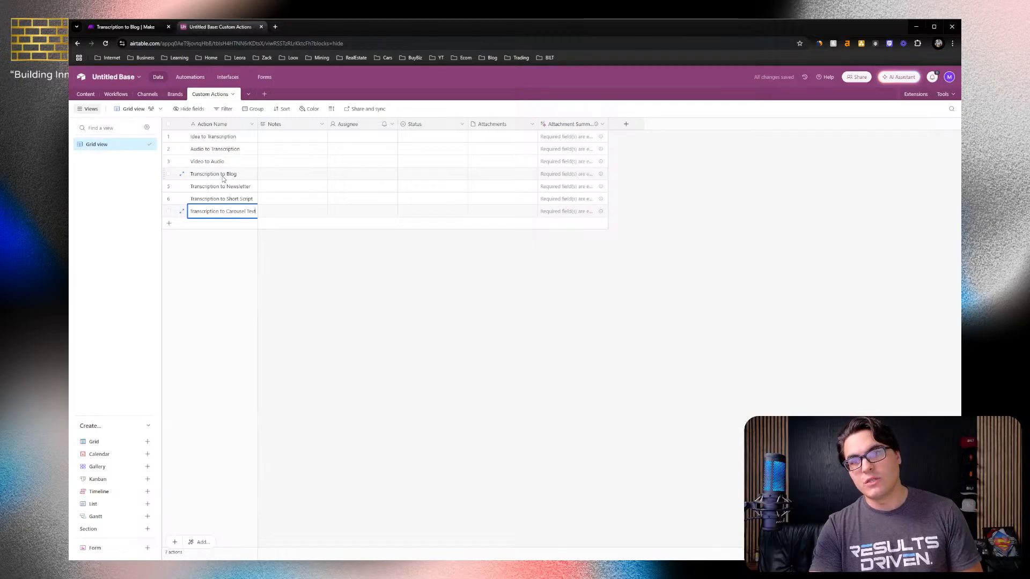
Add a record named "Transcription to Text Post" below "Transcription to Carousel Text"
key("shift+Return")
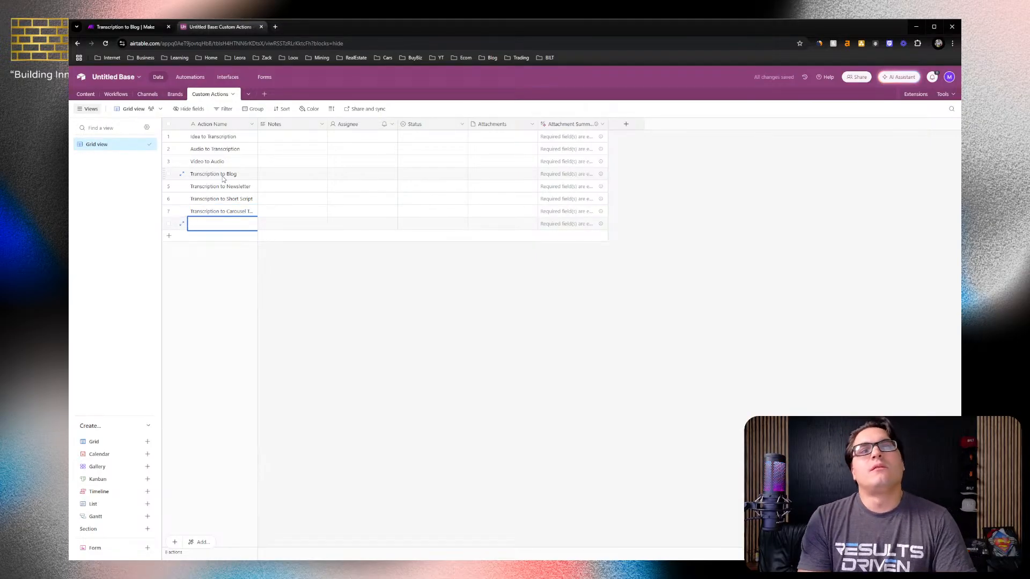
type("Tran")
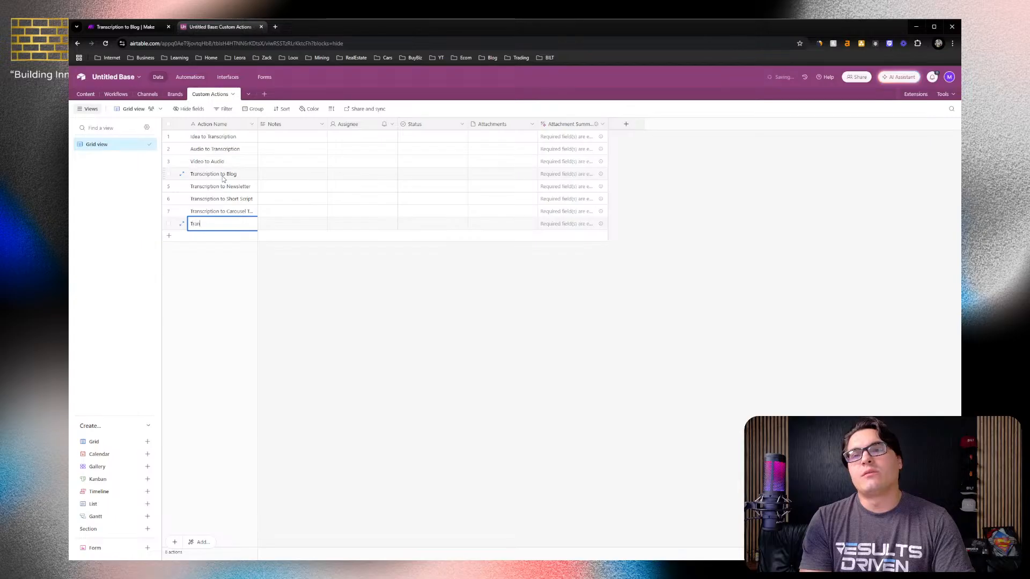
type("scriptioon")
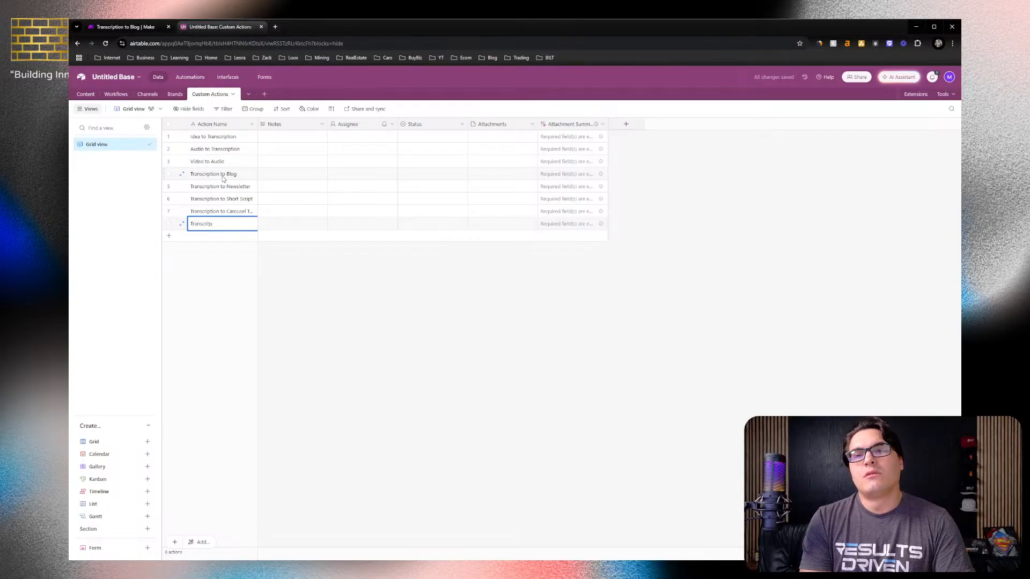
key("BackSpace")
type("n to")
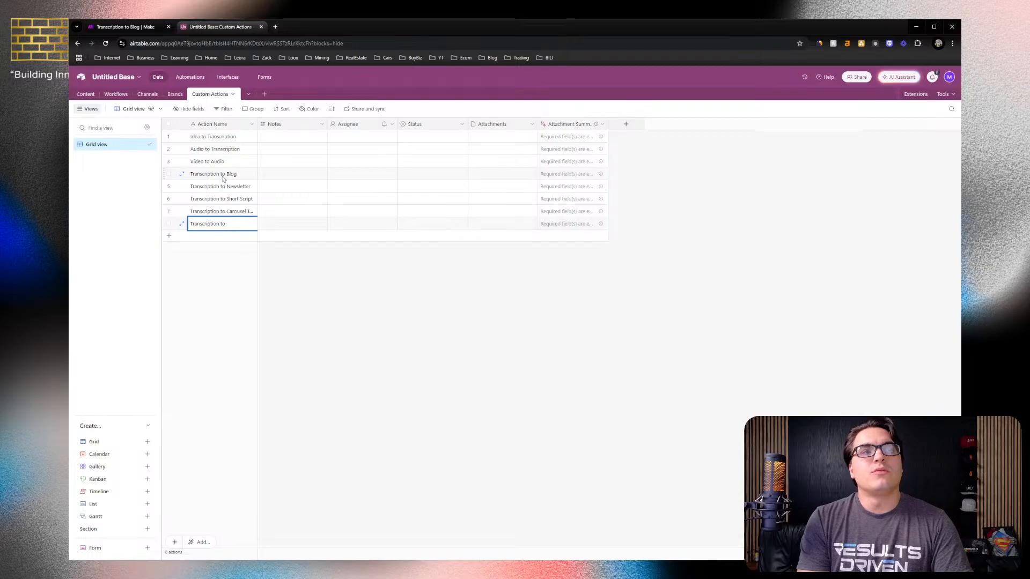
type("Text po")
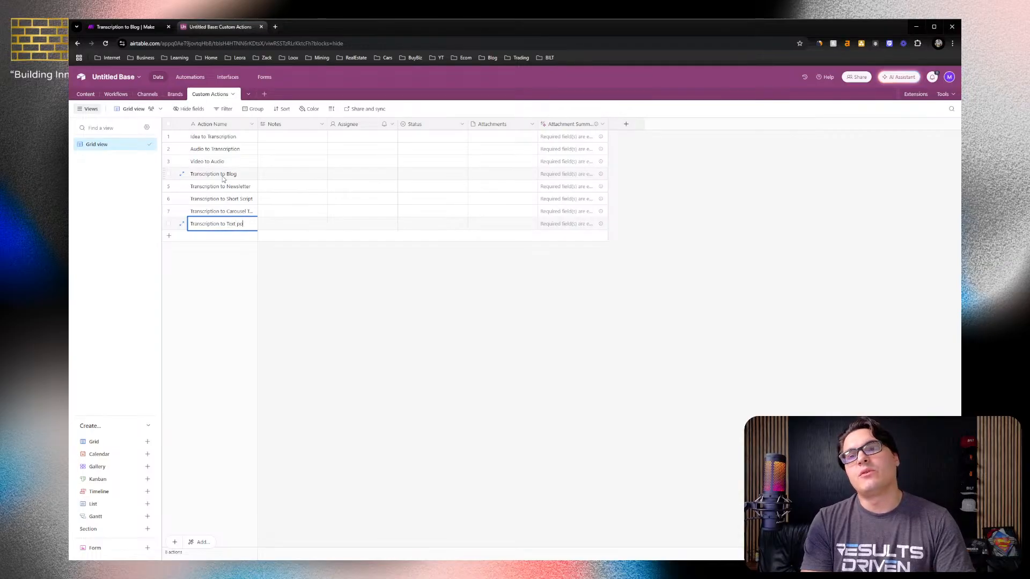
type("st")
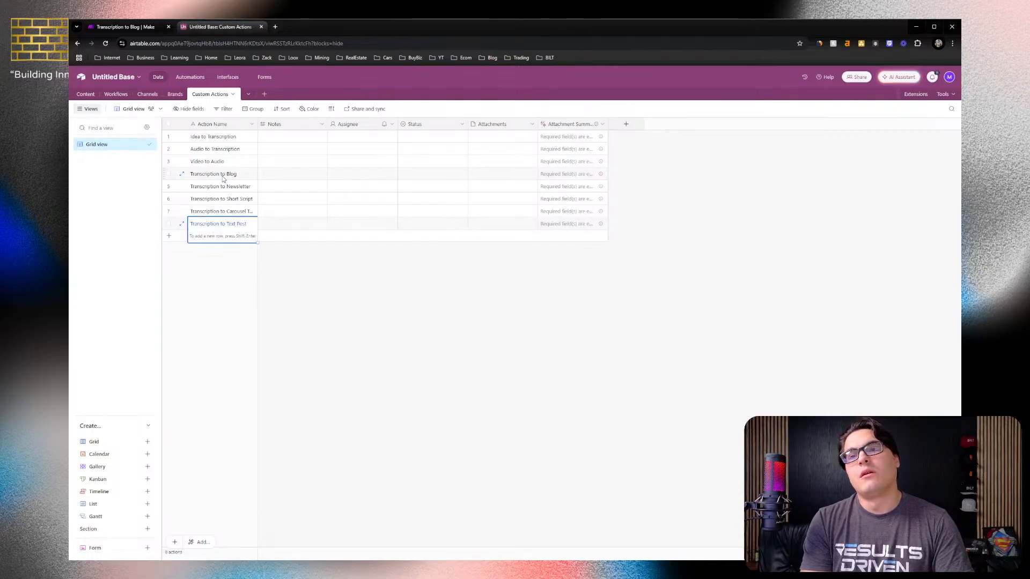
Add a record named "Transcription to Text & Image Post" below "Transcription to Text Post"
key("shift+Return")
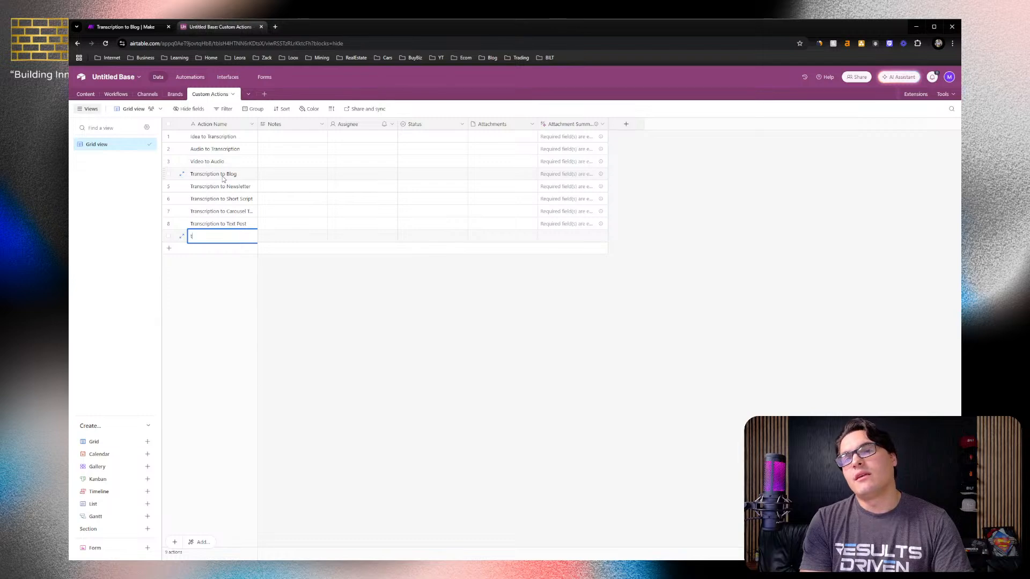
type("t")
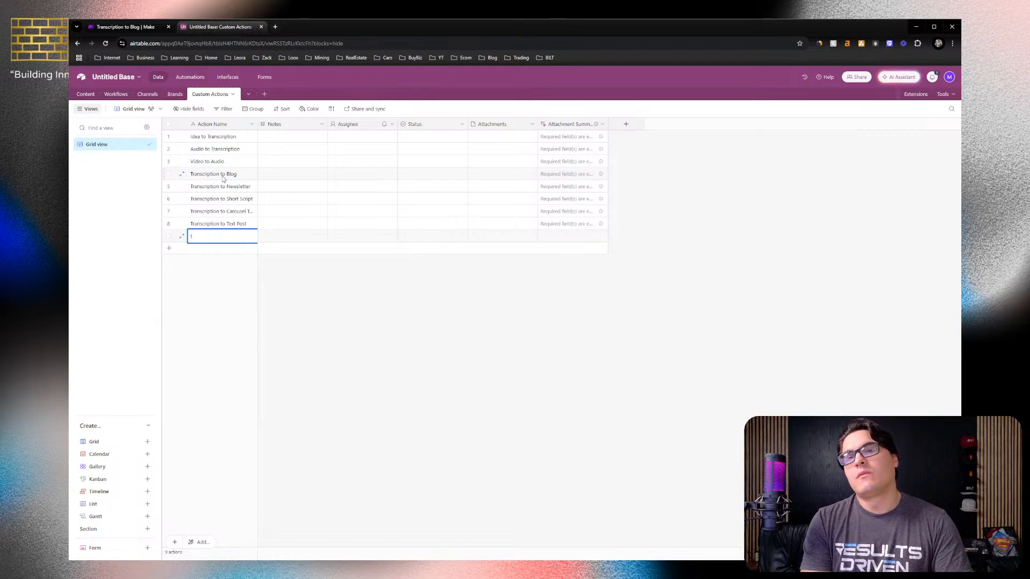
type("ransc")
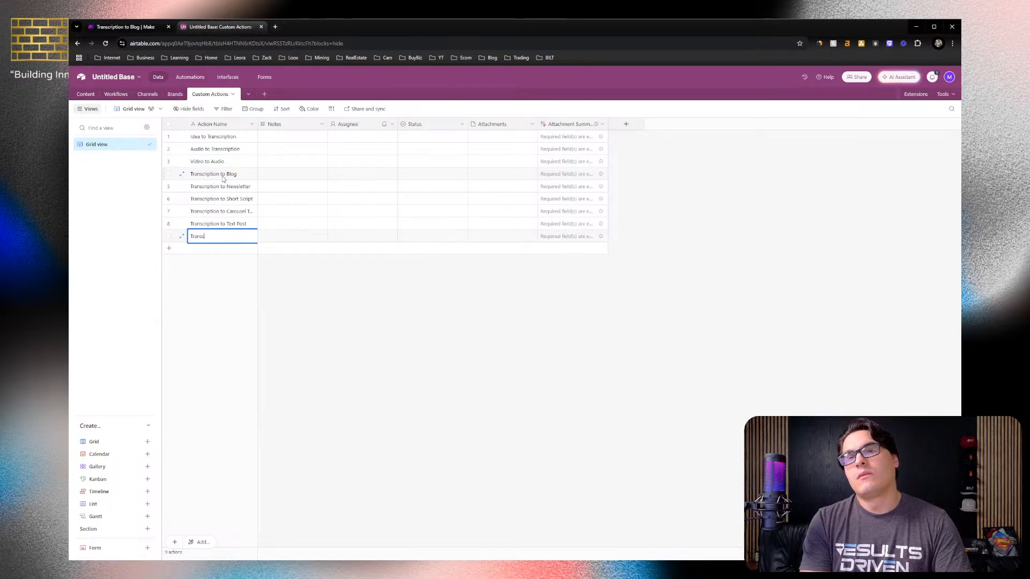
type("ription")
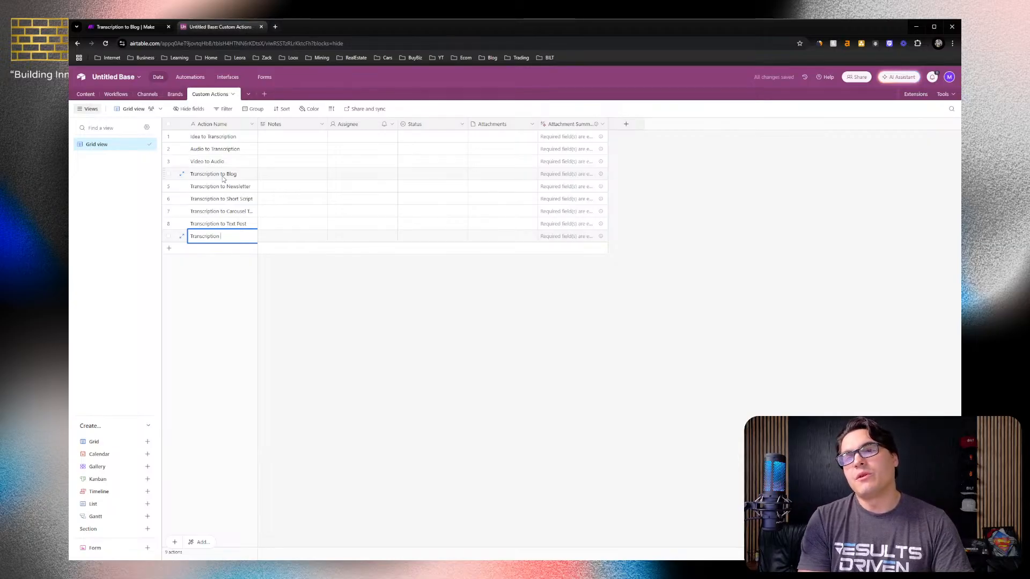
type("to")
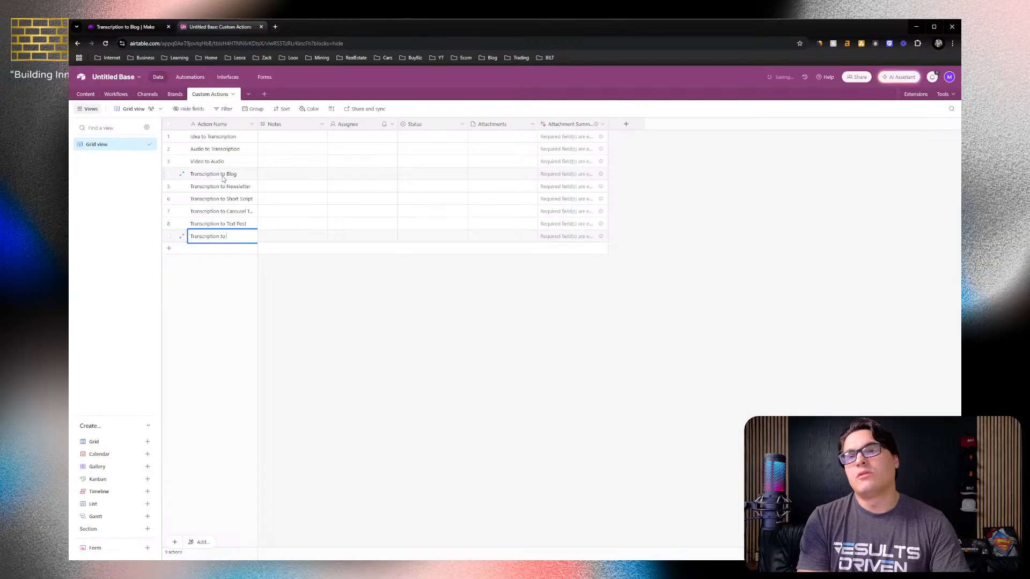
type(" Text & Image")
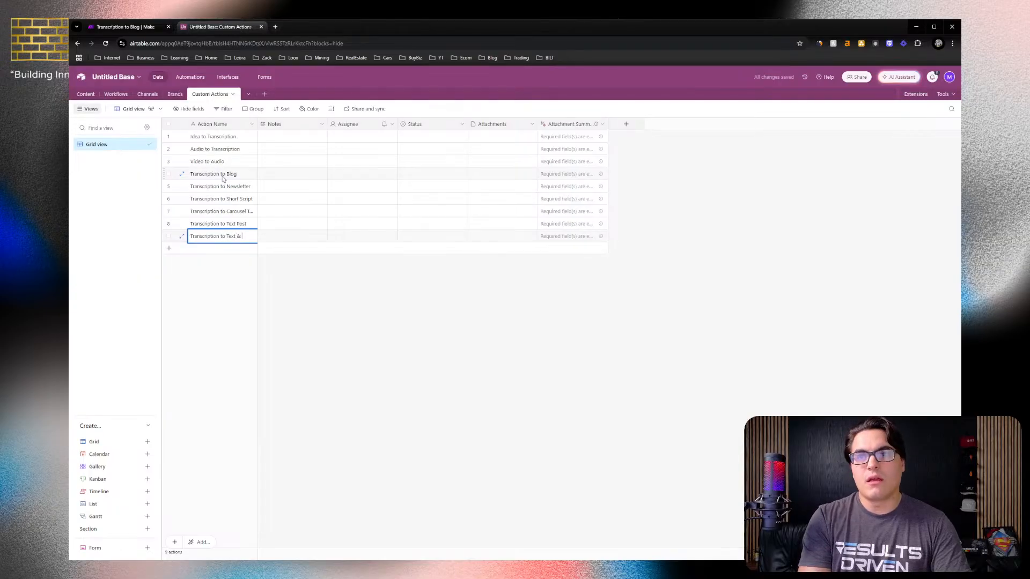
type("t")
key("Return")
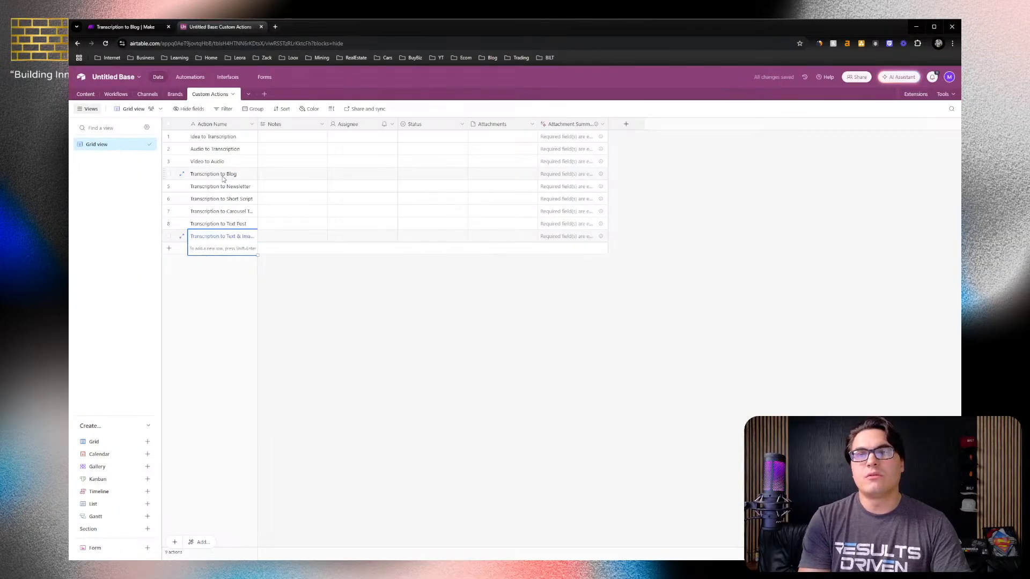
Add a tenth record named "Short Script to Vertical Video" and widen the Action Name column to fit the full names
key("shift+Return")
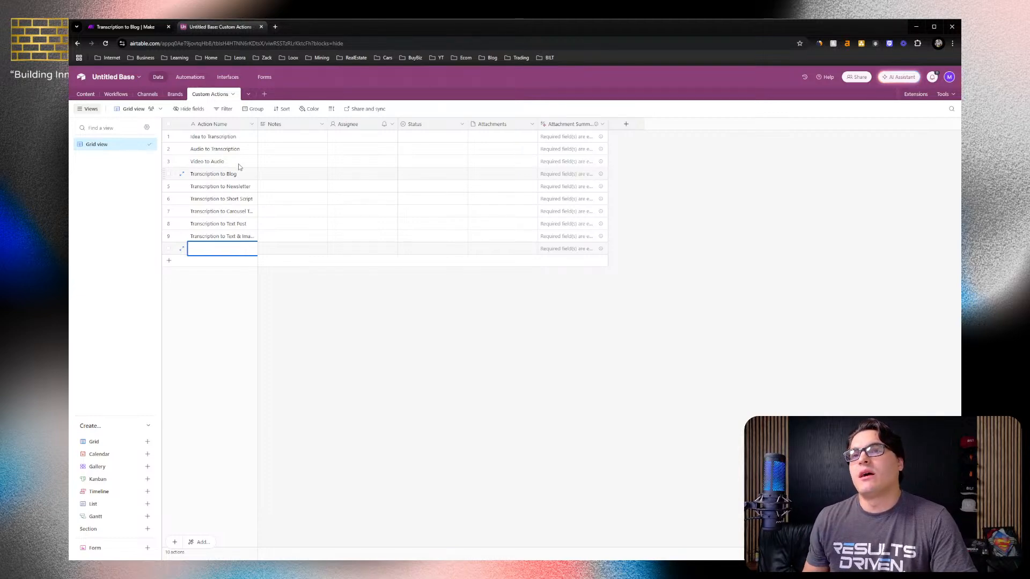
left_click_drag(259, 124, 315, 124)
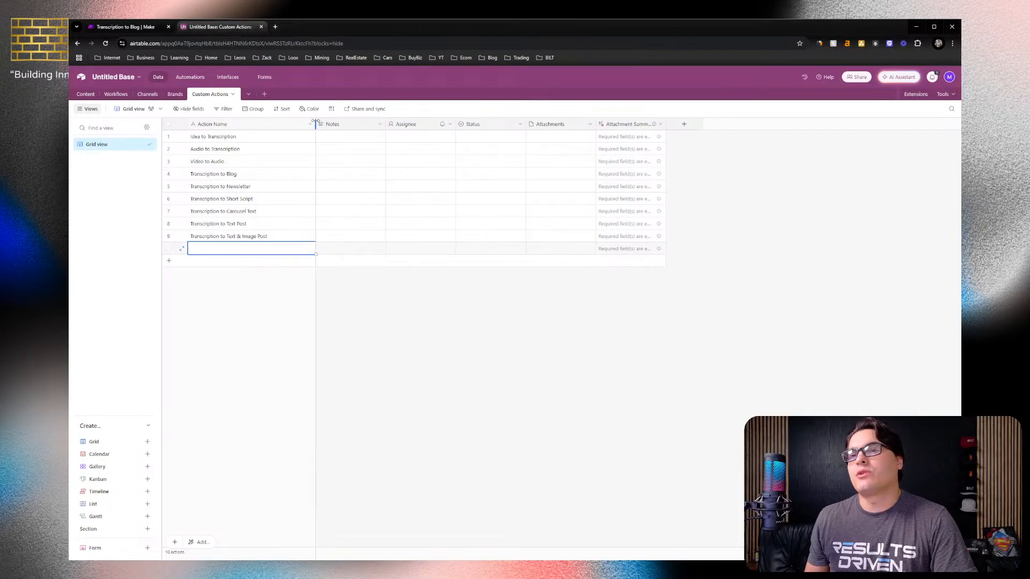
left_click(218, 248)
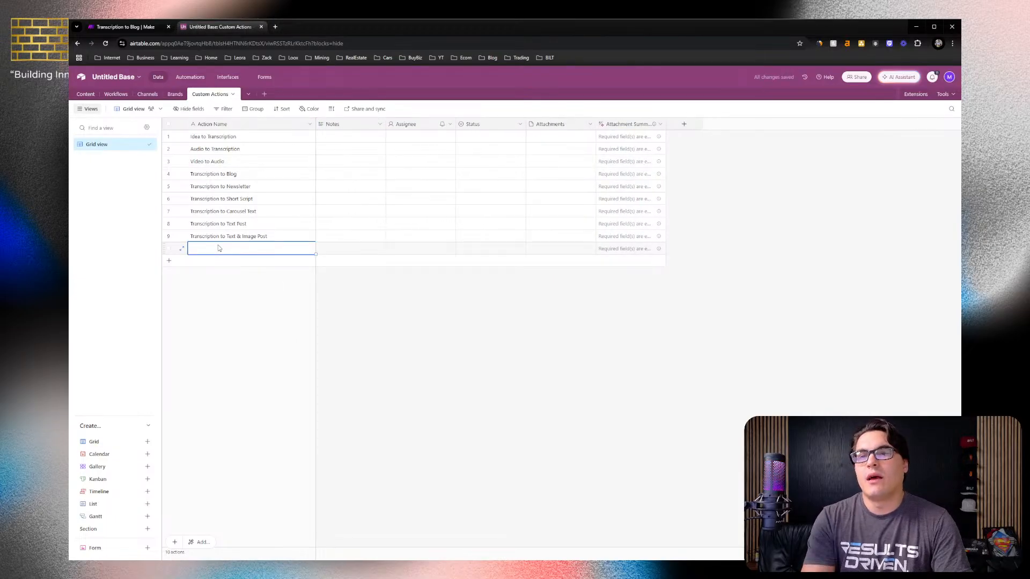
type("Short Script")
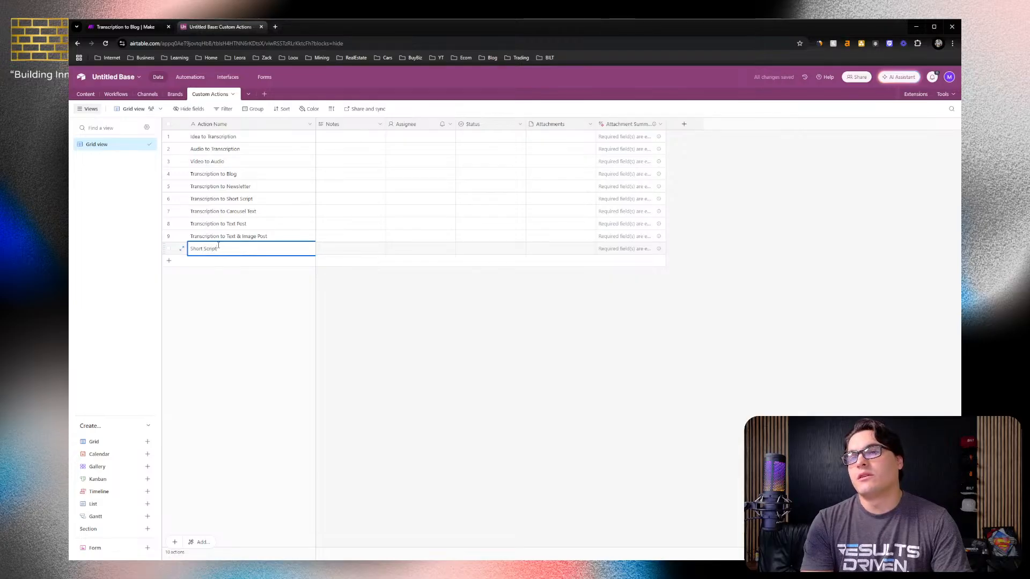
type(" to")
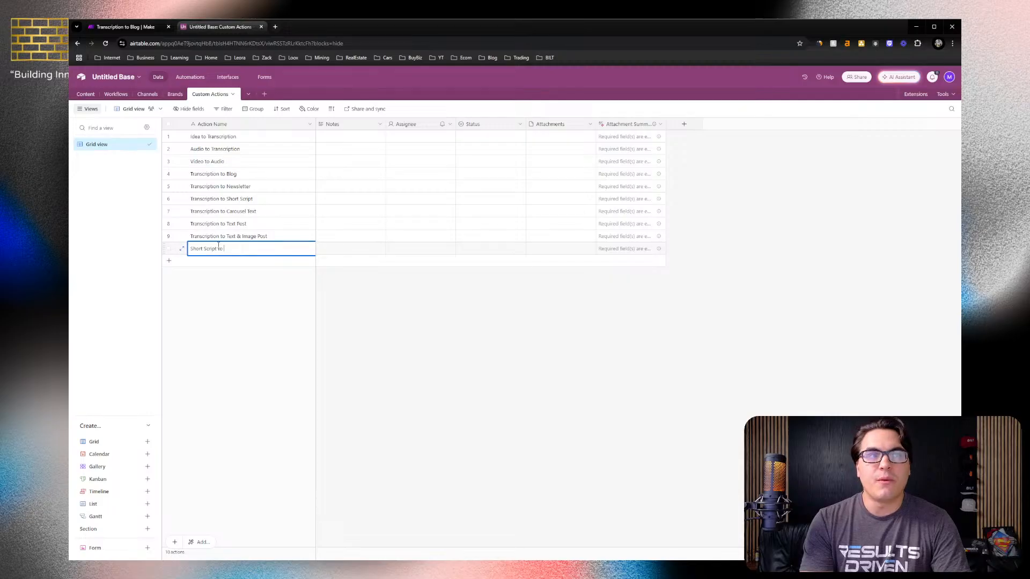
type(" Vertical Video")
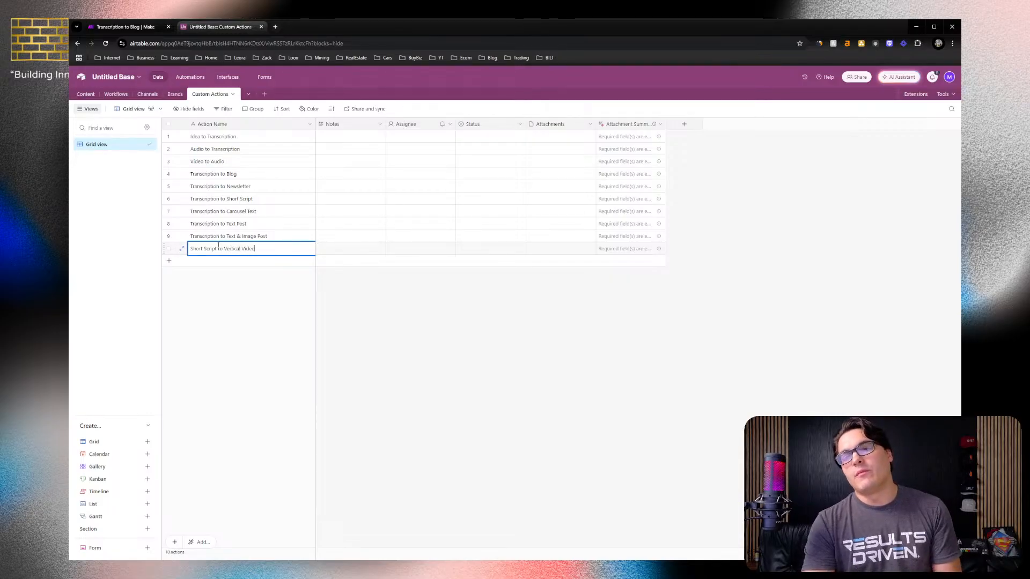
key("Return")
Add a record named "Carousel Text to Carousel Images" below "Short Script to Vertical Video"
key("shift+Return")
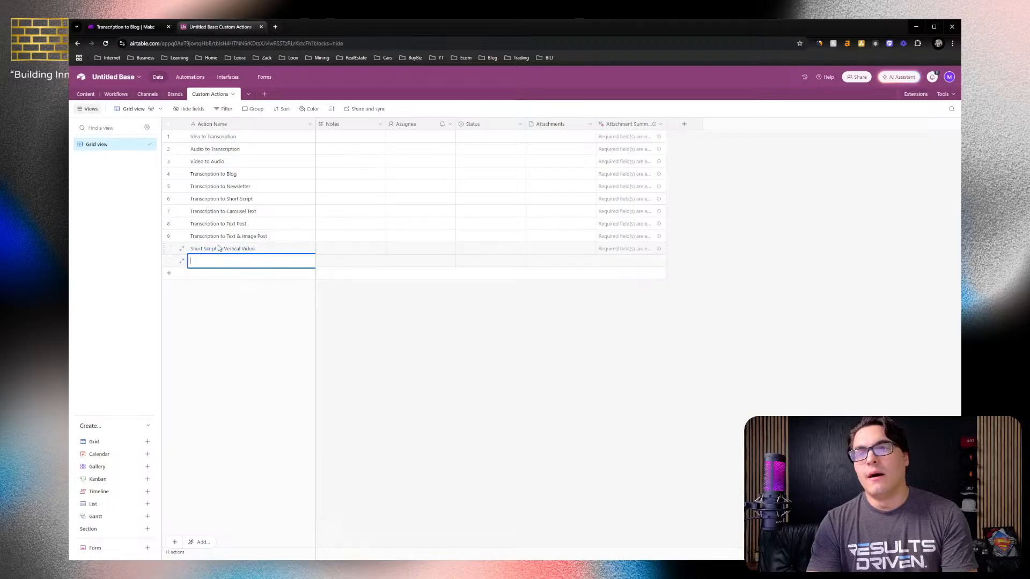
type("Carousel Text")
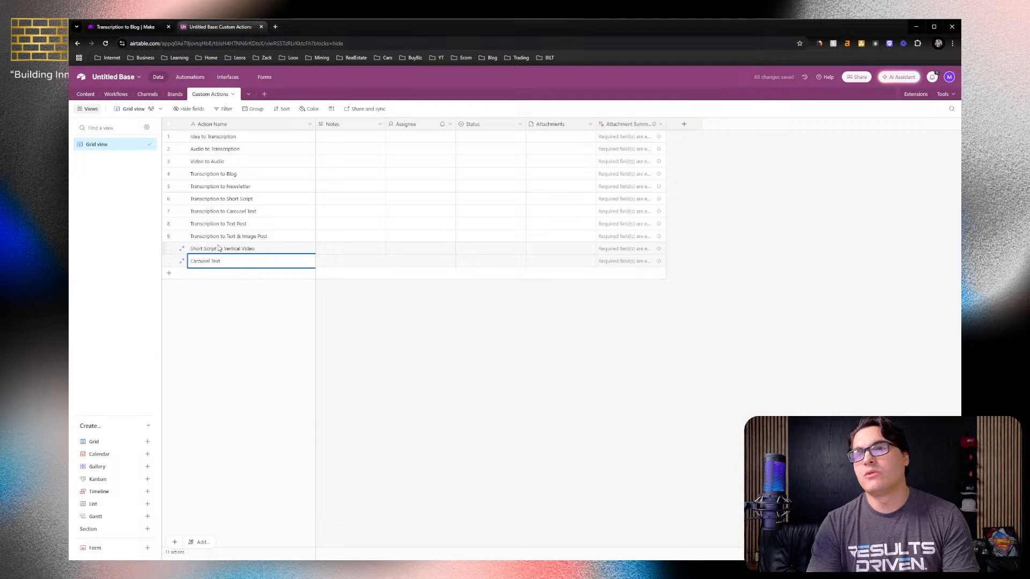
type(" to Carousel Images")
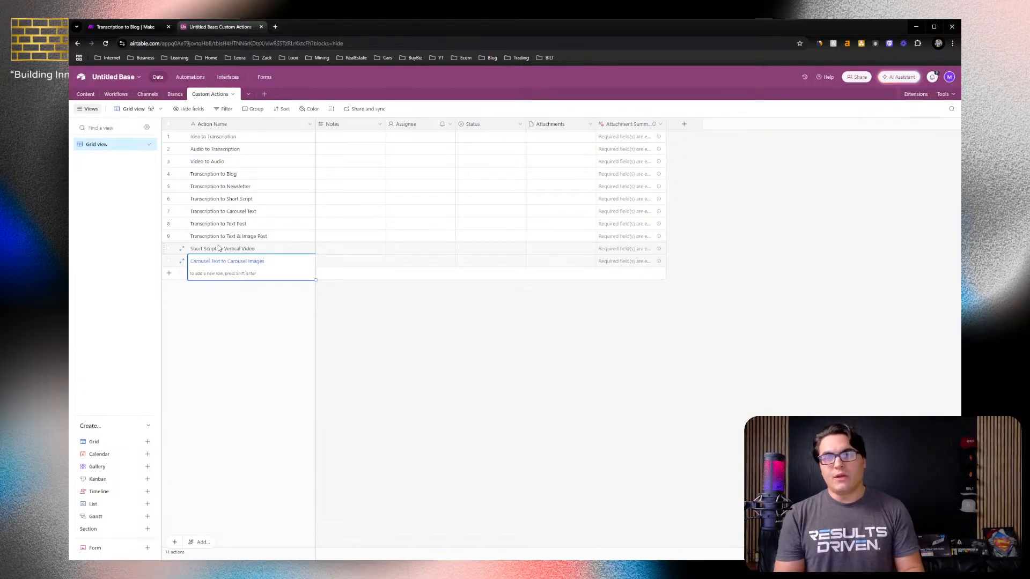
left_click(225, 242)
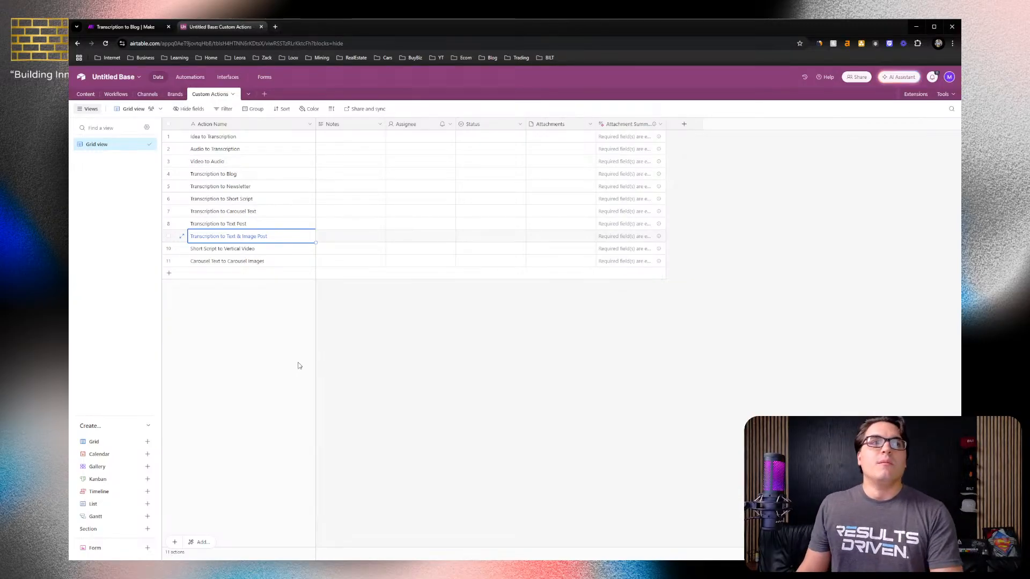
Add a twelfth record named "Transcription to Tweets" at the end of the Custom Actions table
left_click(206, 289)
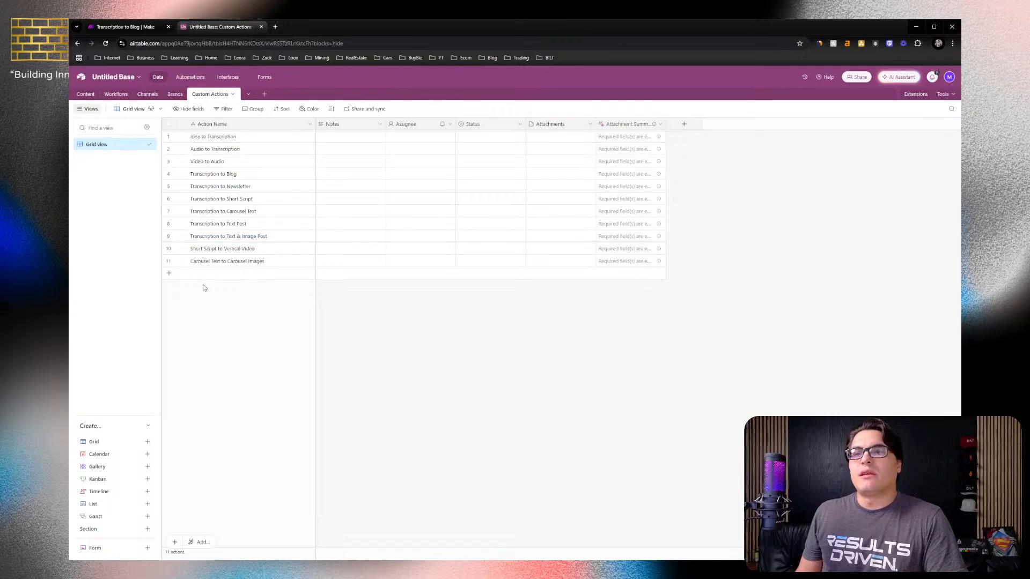
left_click(177, 275)
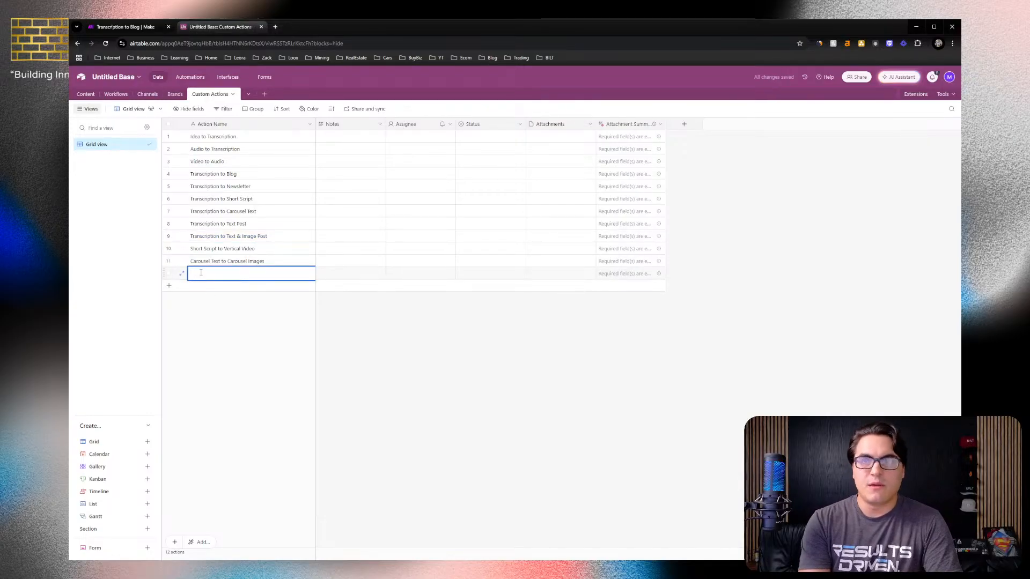
type("Transcrip")
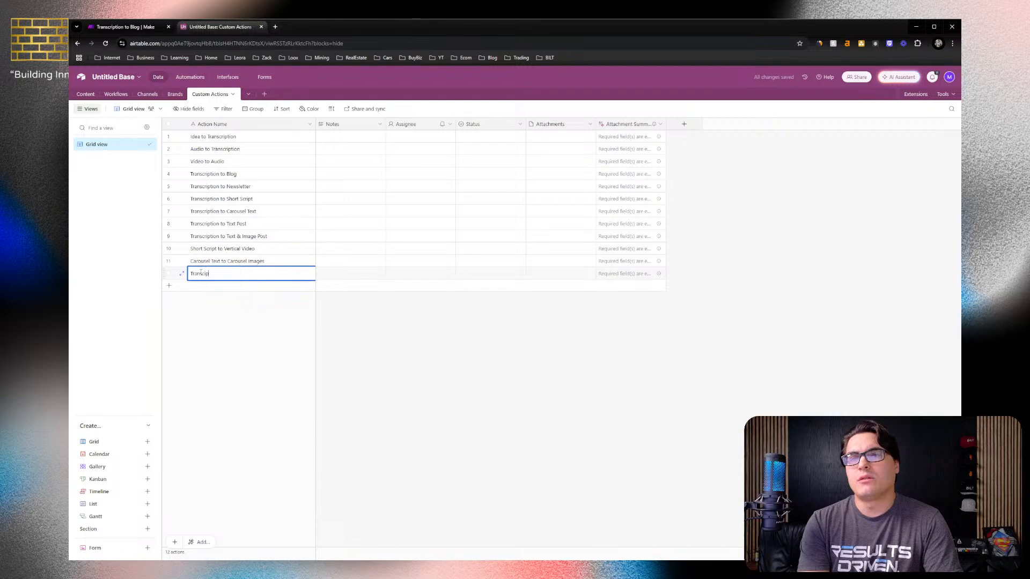
type("tion ")
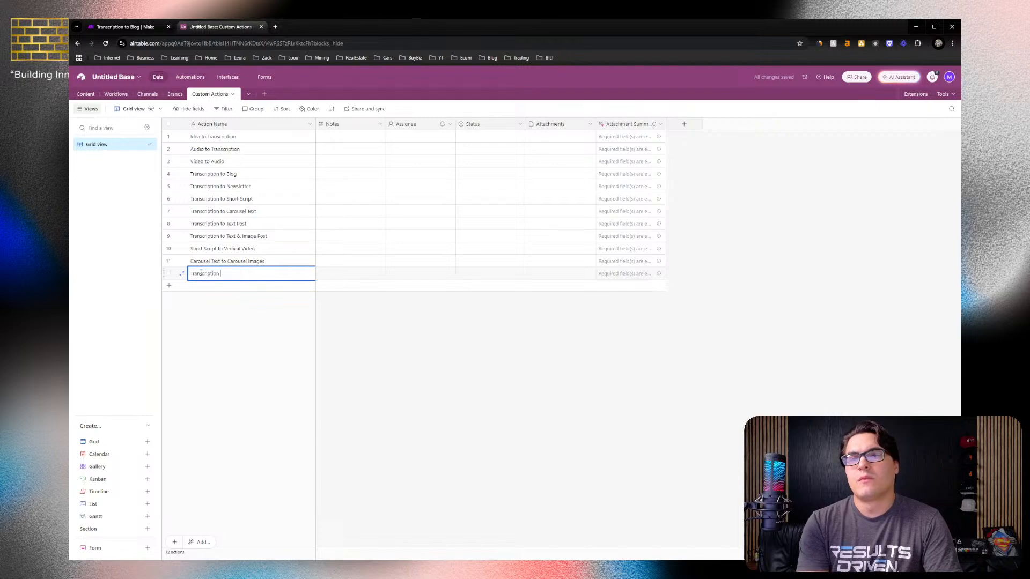
type("to Tweets")
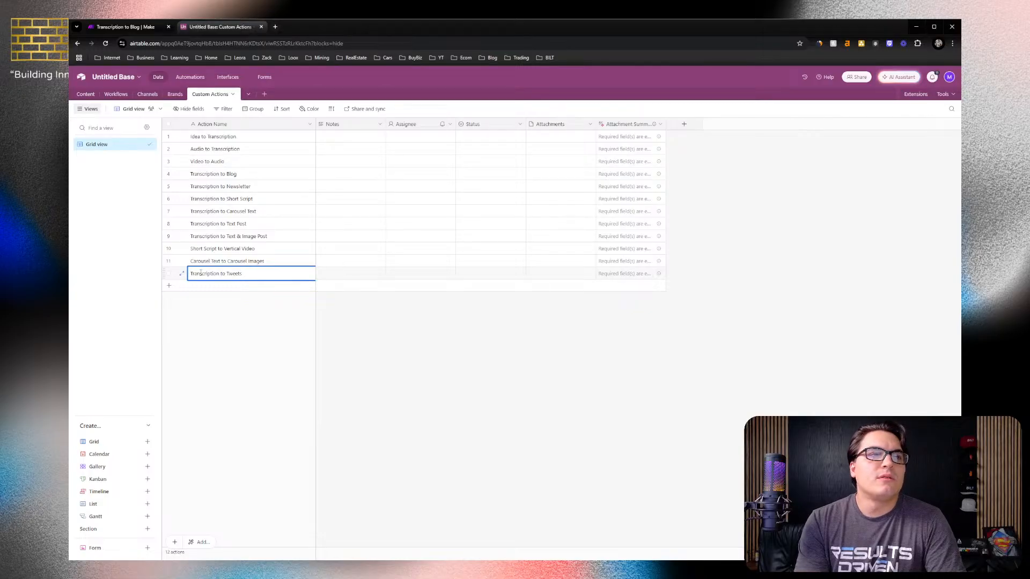
key("Return")
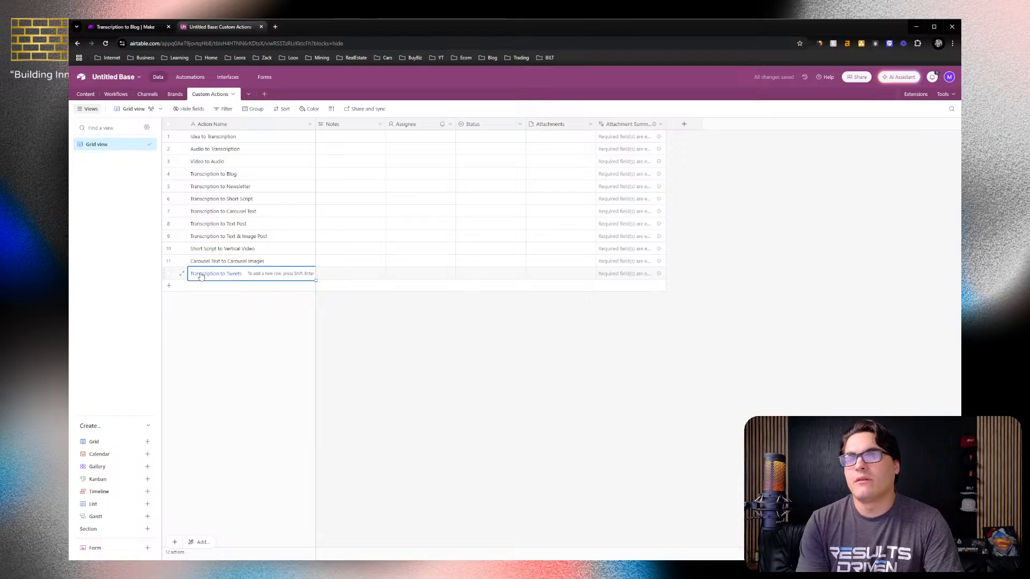
left_click(206, 338)
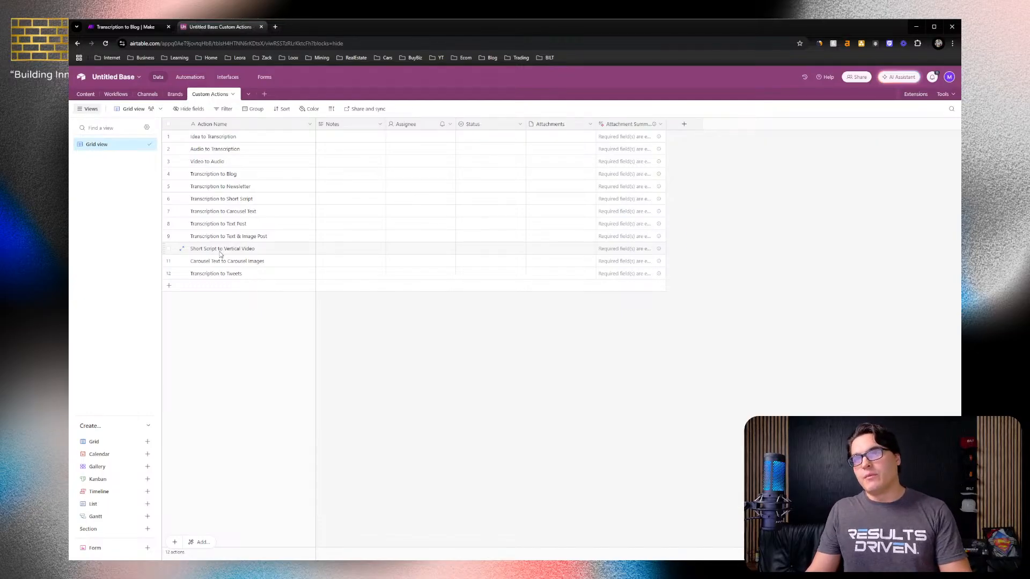
Delete the five default fields from Notes through Attachment Summary in the Custom Actions table
left_click(348, 124)
left_click(616, 124, "shift")
right_click(616, 124)
left_click(639, 208)
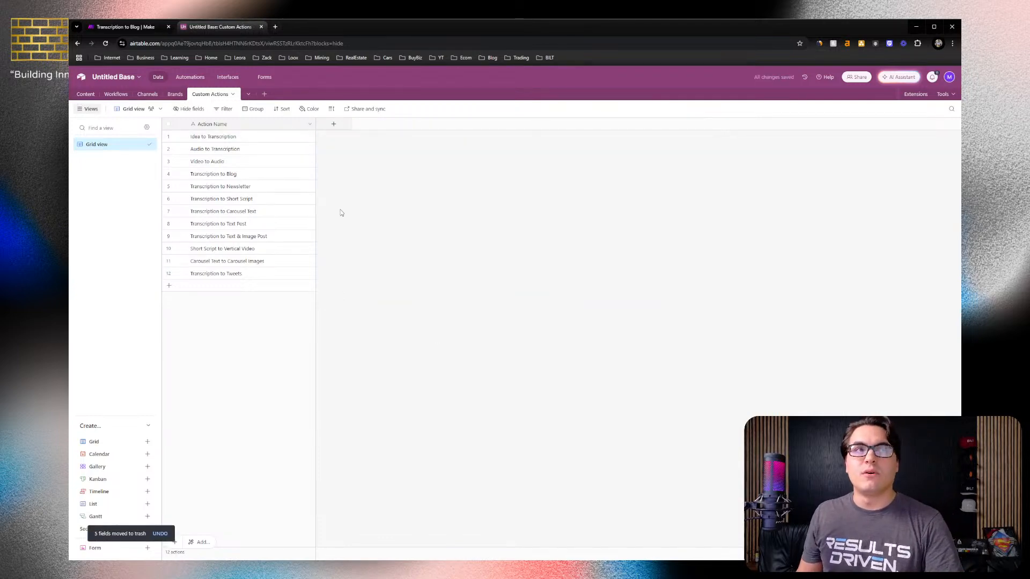
left_click(333, 124)
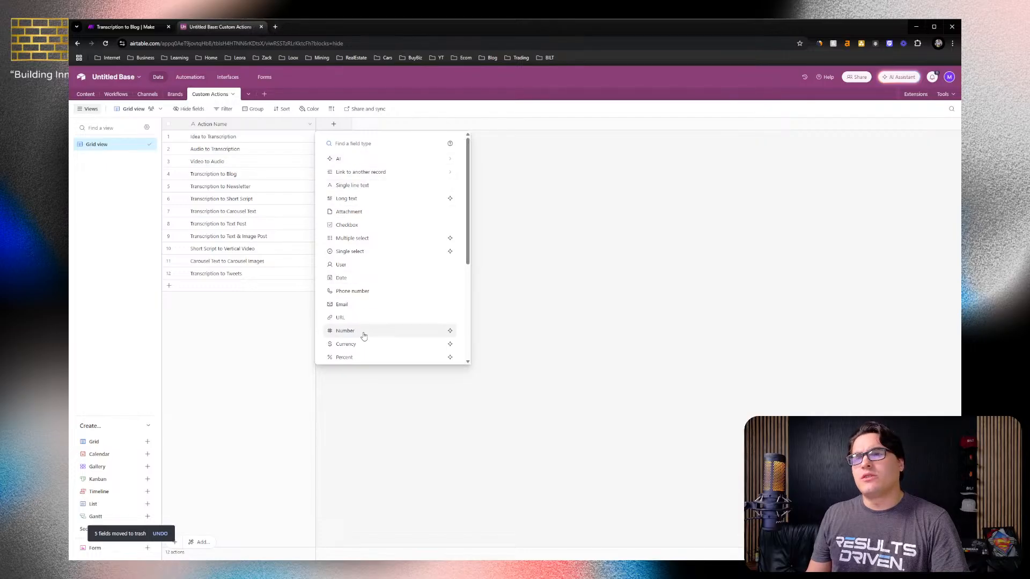
scroll(359, 333, "down", 3)
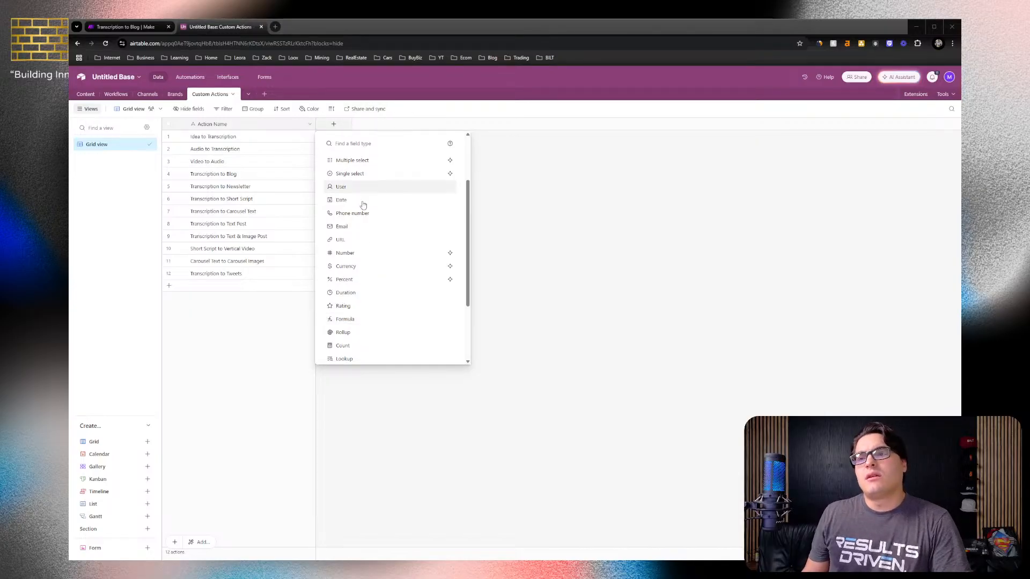
left_click(344, 319)
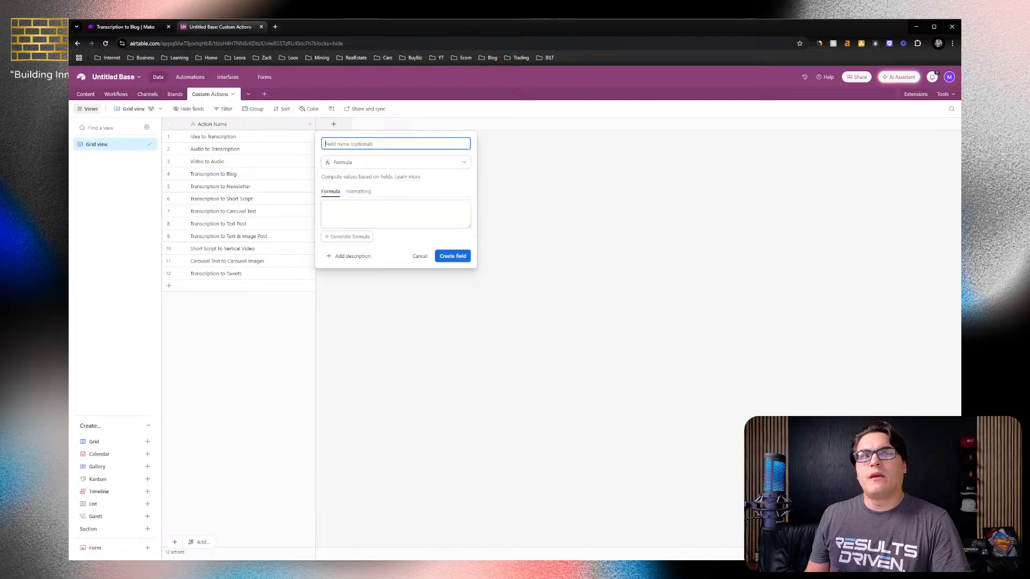
left_click(382, 145)
type("Cust")
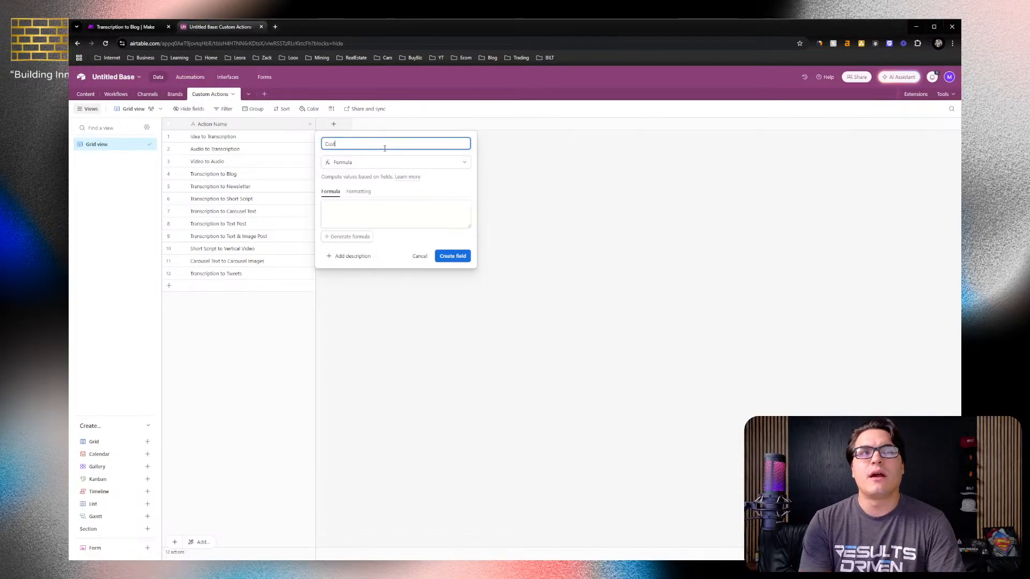
type("om ")
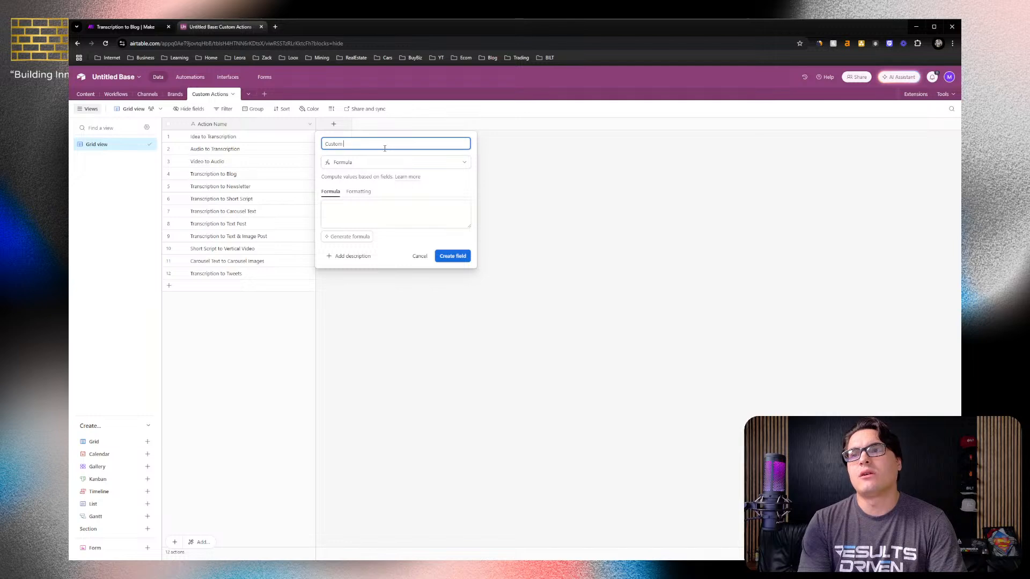
type("Action")
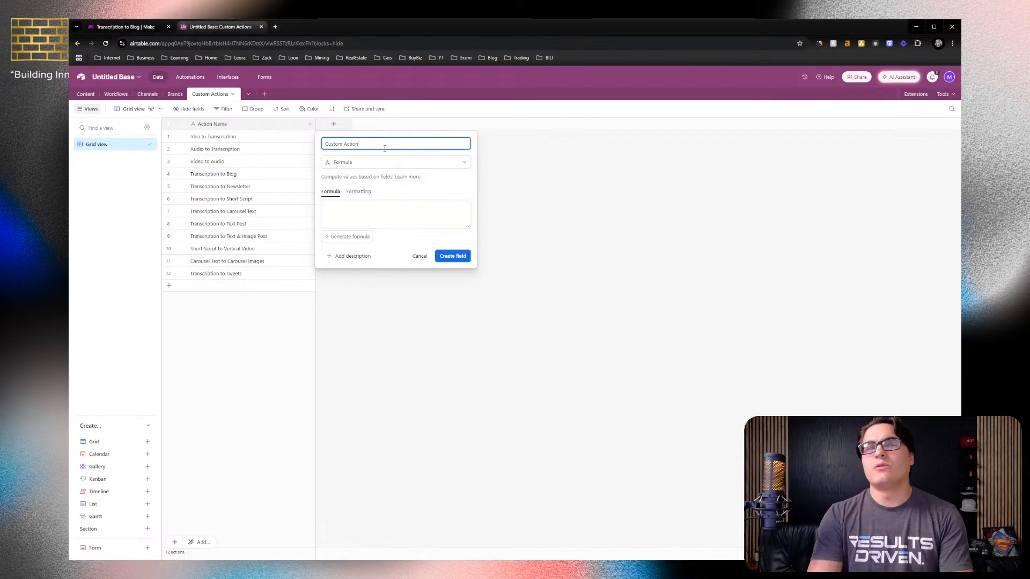
type(" ID")
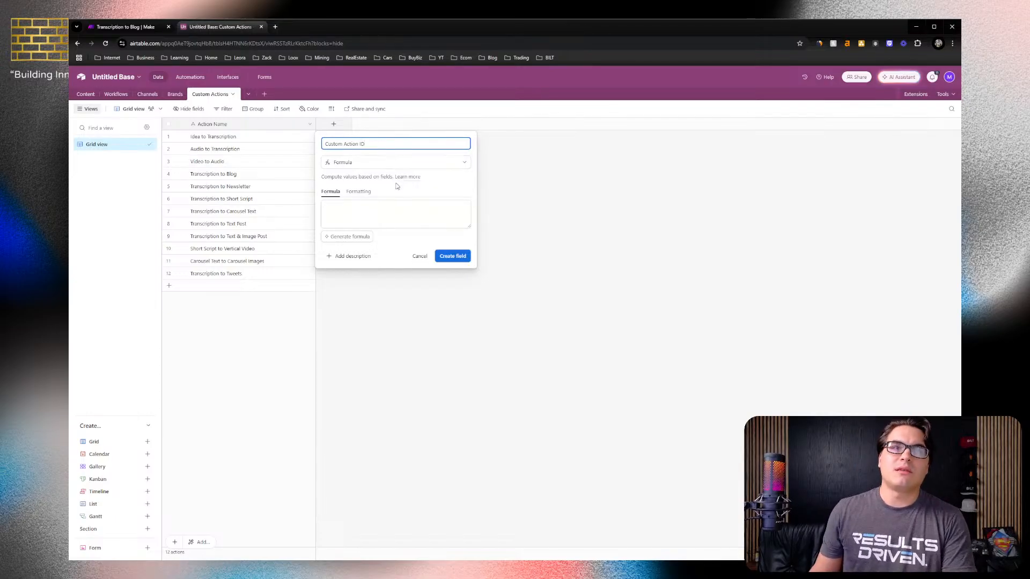
left_click(380, 205)
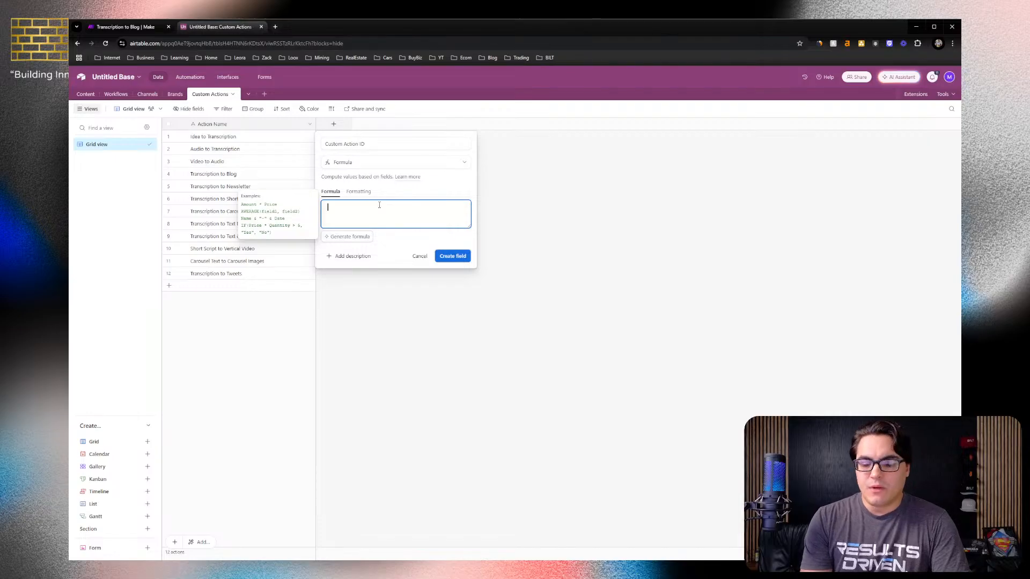
type("\"")
key("BackSpace")
type("\"CA\"")
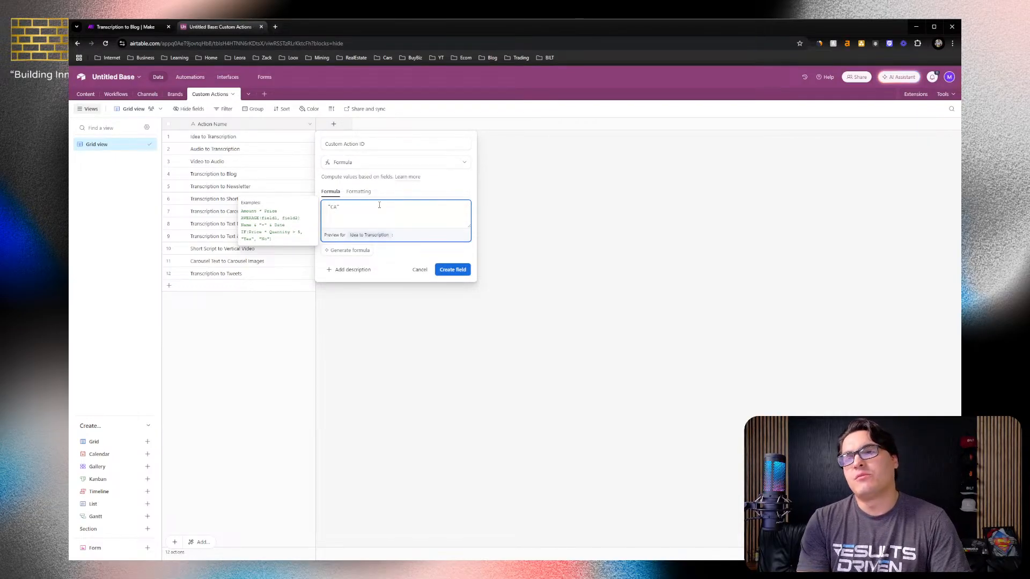
type(" &")
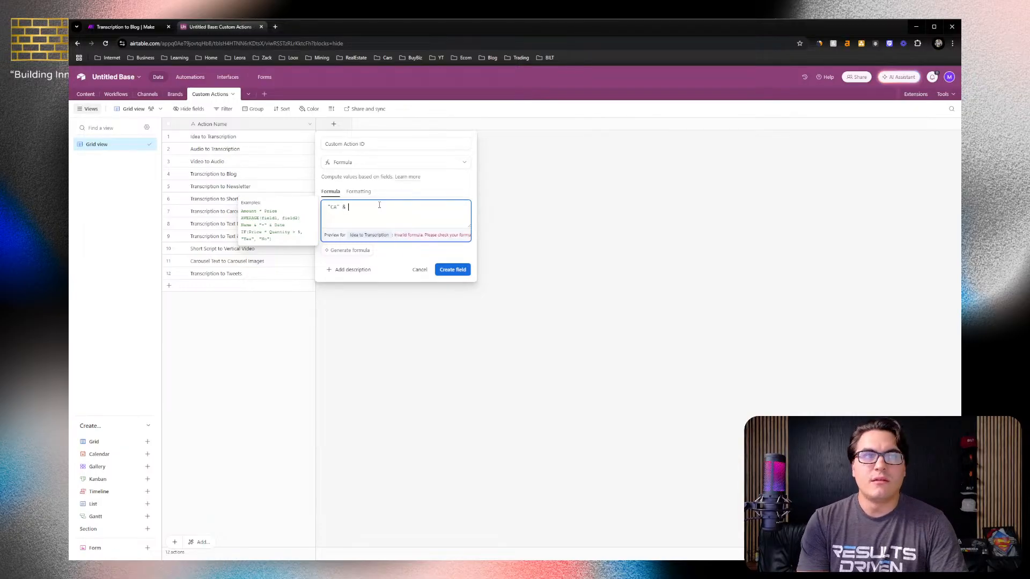
type(" {ID")
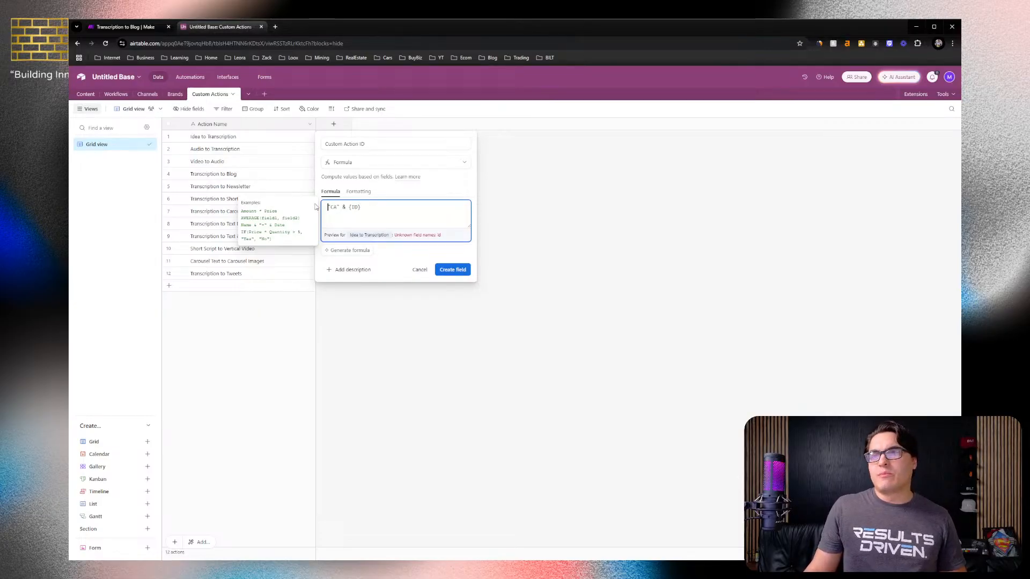
left_click(414, 246)
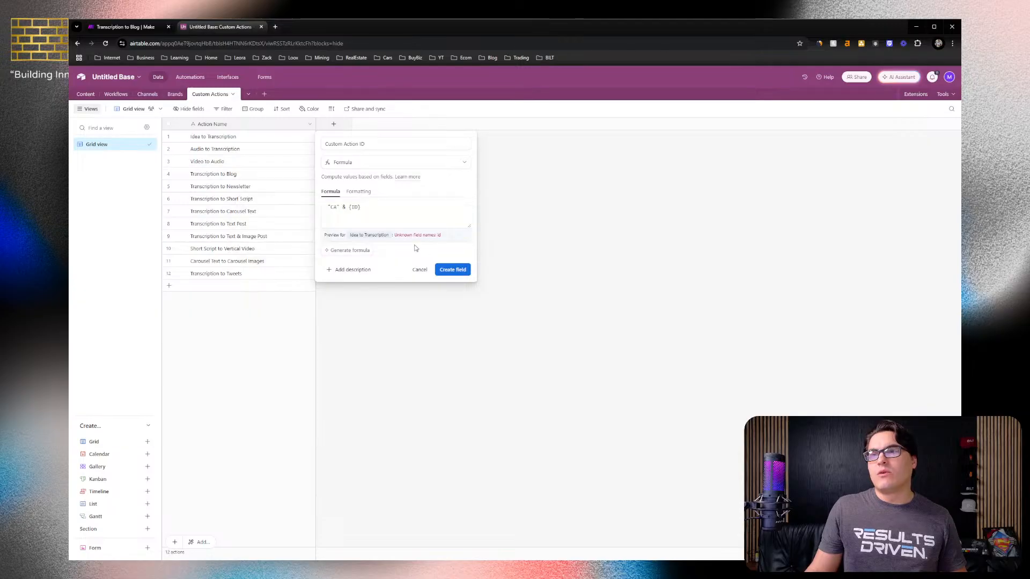
left_click_drag(395, 234, 454, 244)
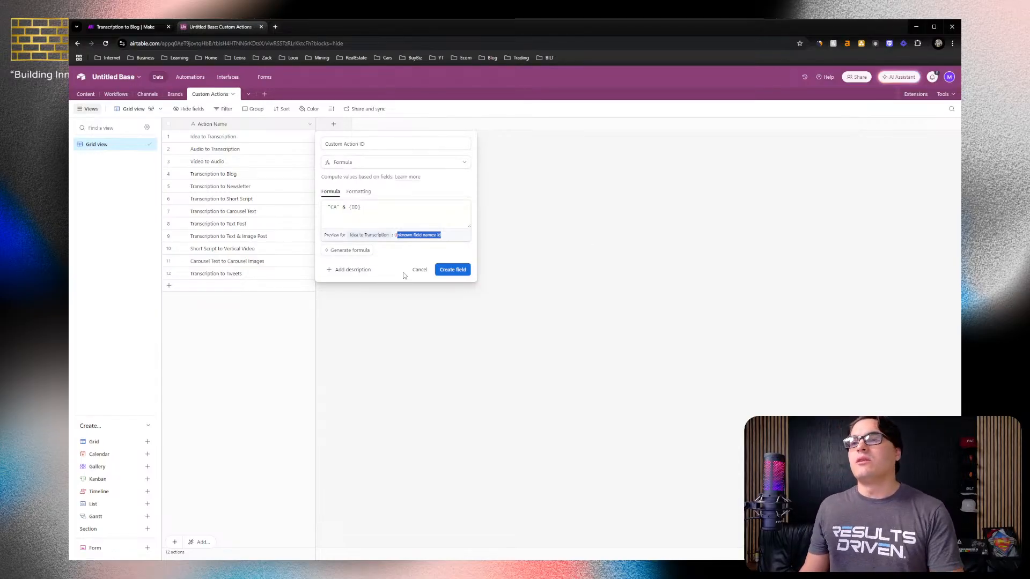
left_click(419, 269)
Add an Autonumber field named "ID" to the Custom Actions table
left_click(336, 128)
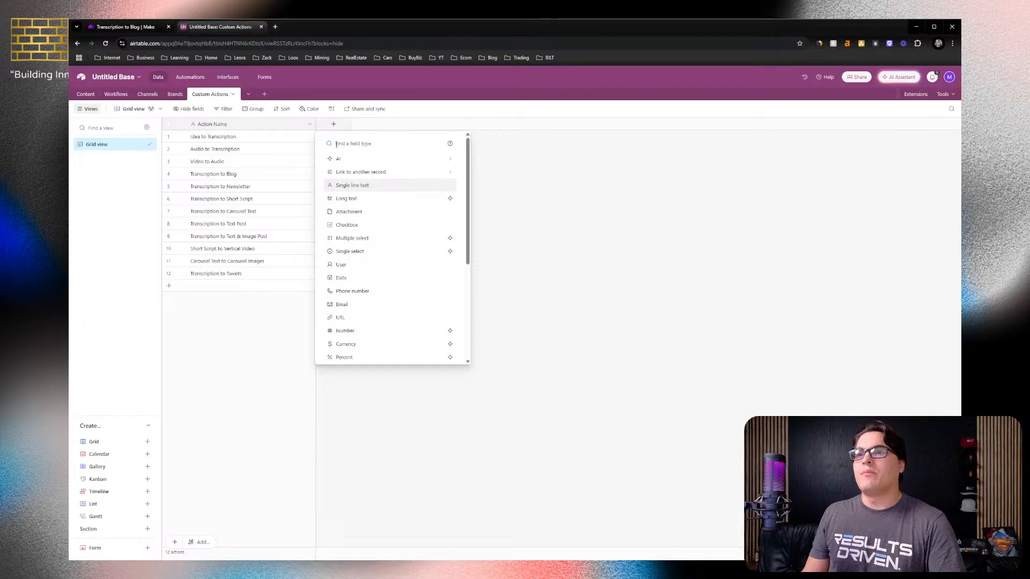
scroll(351, 180, "down", 3)
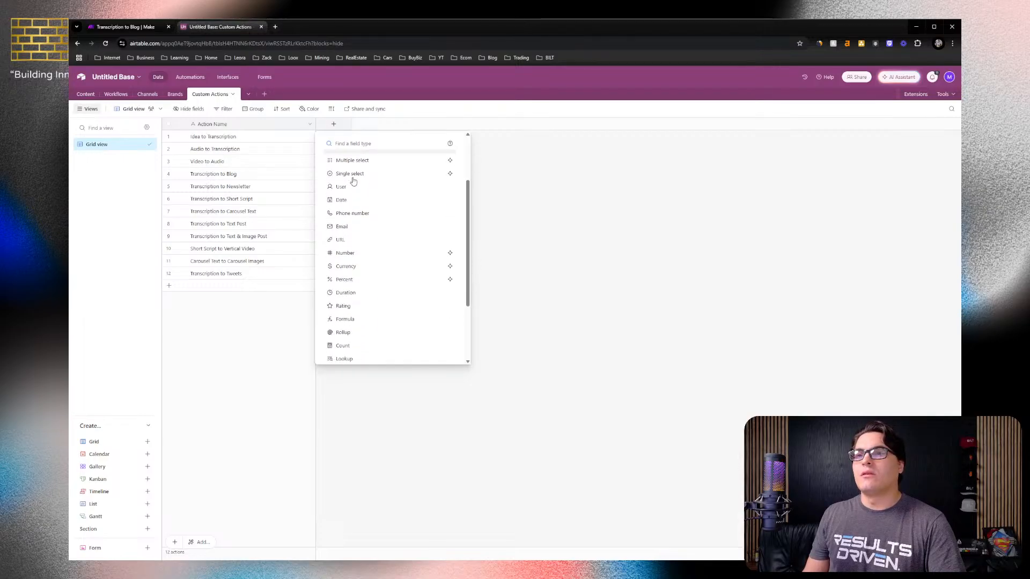
scroll(352, 181, "down", 3)
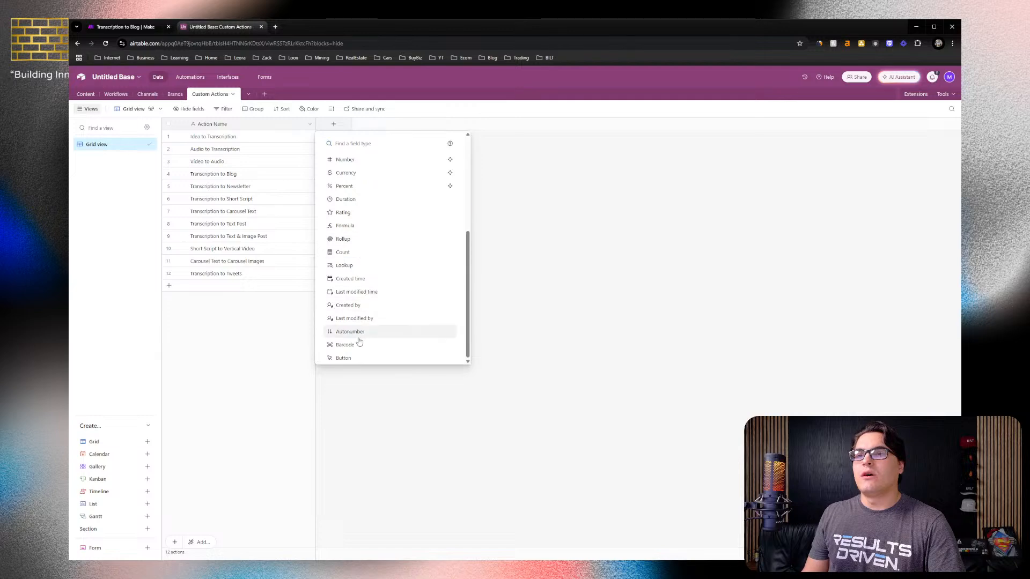
left_click(356, 337)
type("ID")
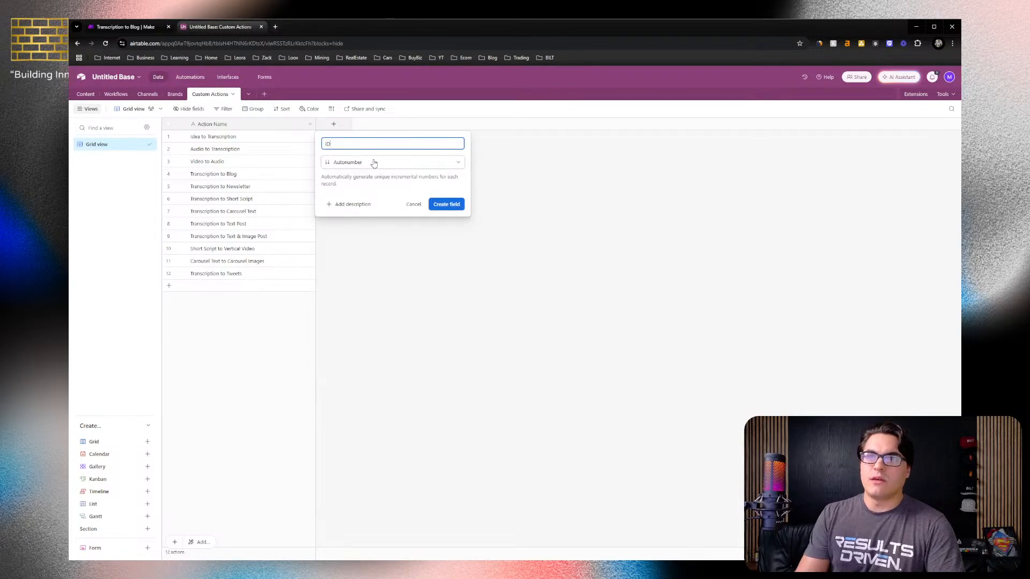
left_click(447, 205)
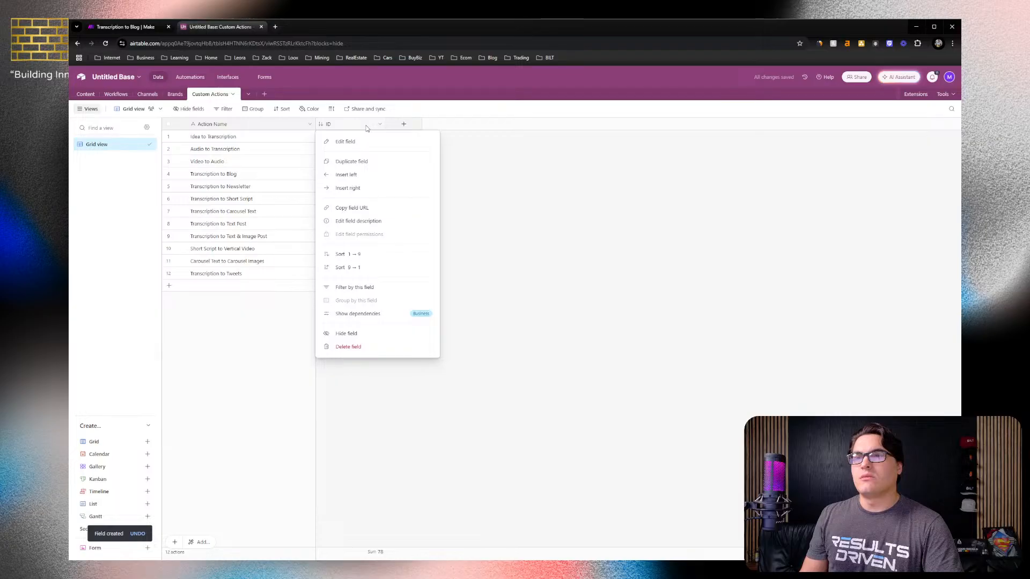
Add a Formula field named "Custom Action ID" after the ID field, with the formula "CA" & {ID}
left_click(403, 126)
left_click(403, 126)
scroll(427, 285, "down", 3)
left_click(428, 284)
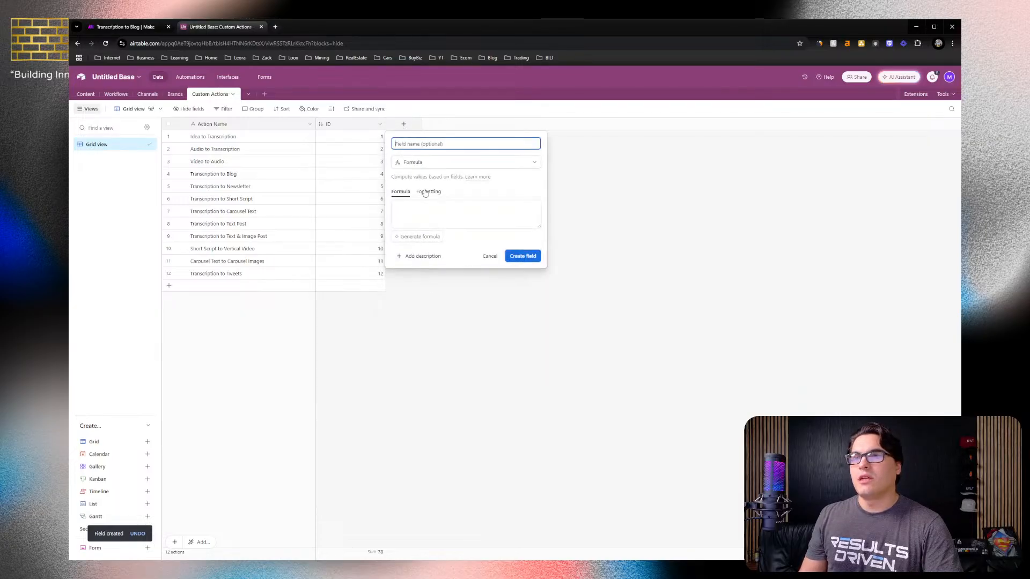
type("Custo")
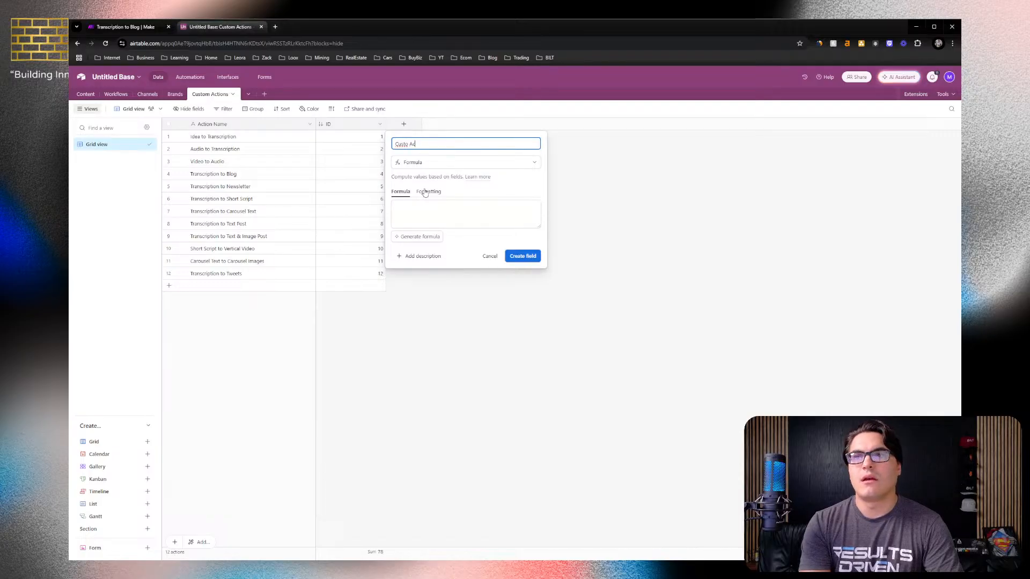
type("m Action ID")
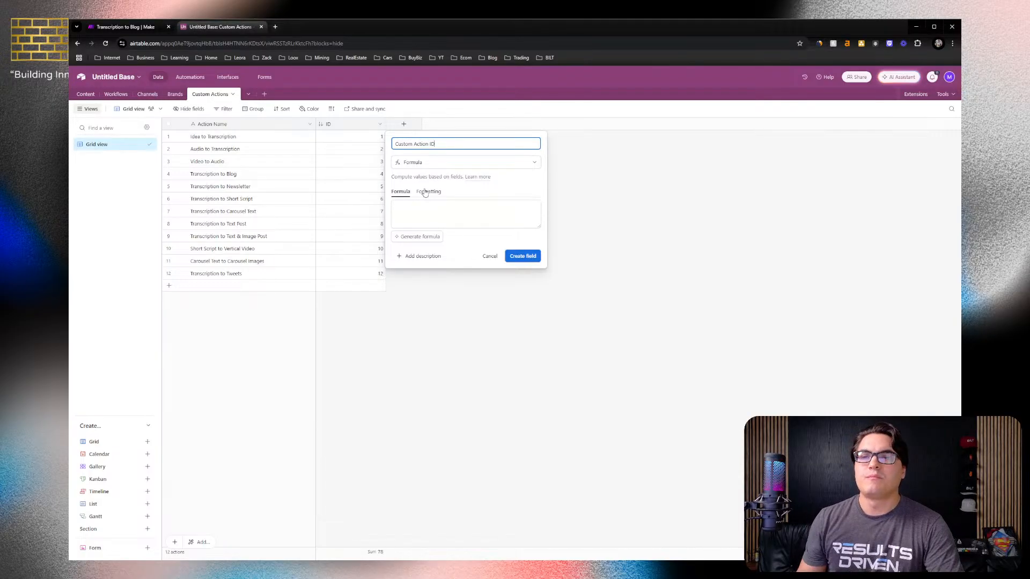
left_click(416, 205)
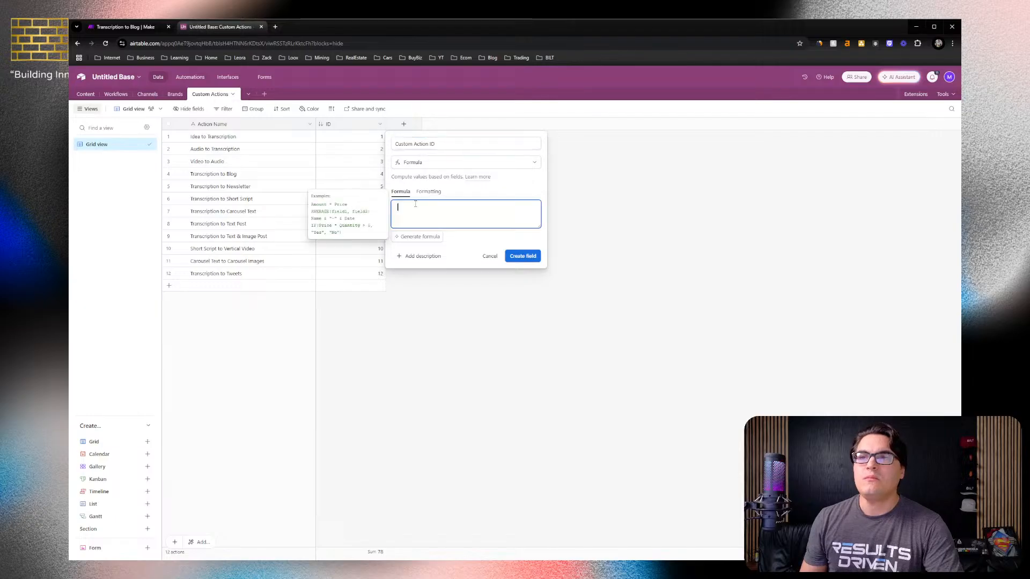
type("\"CA")
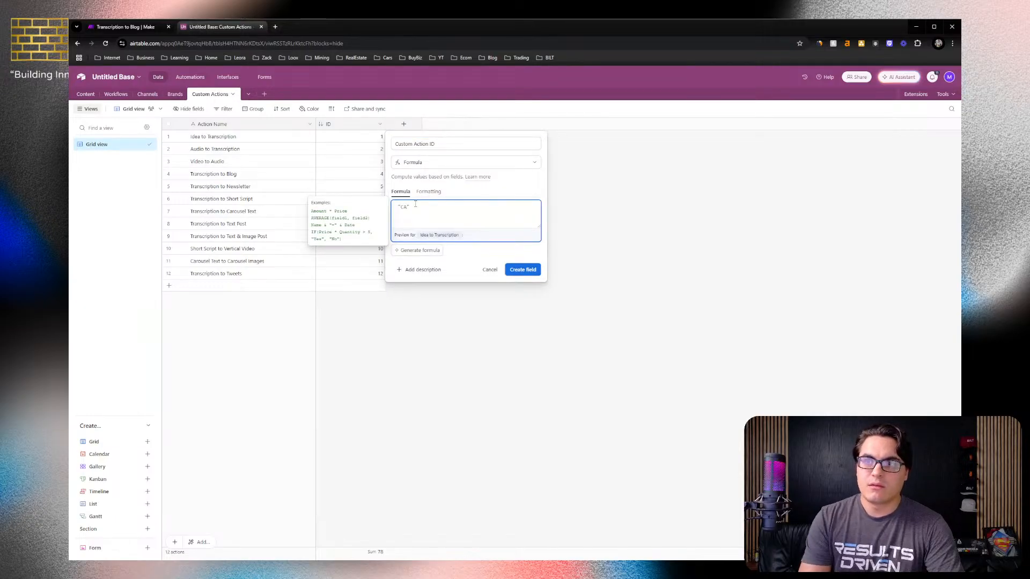
type("\" & ")
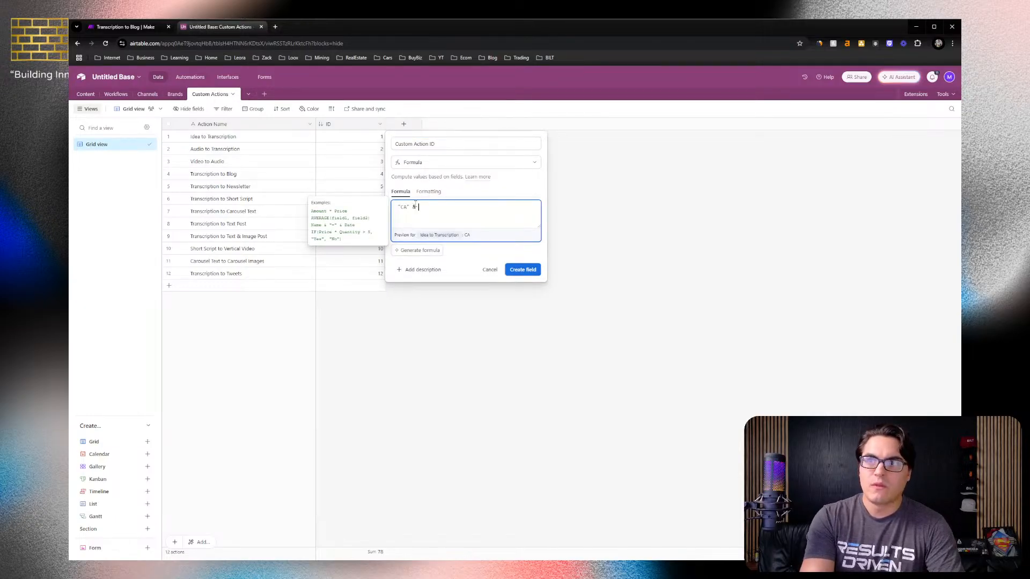
type("{ID")
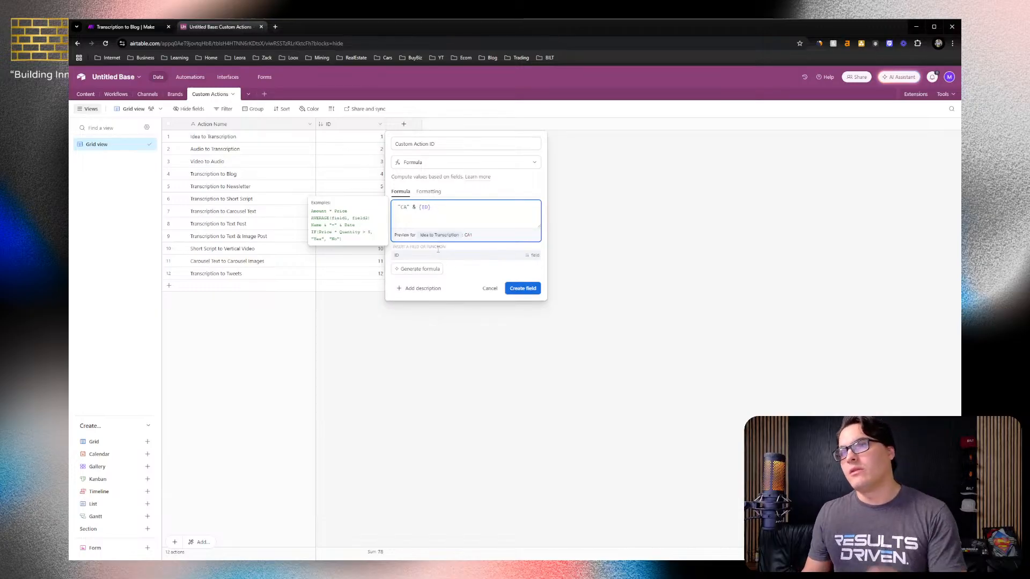
Create the Custom Action ID formula field, which joins the prefix "CA" with each record's ID
left_click(522, 288)
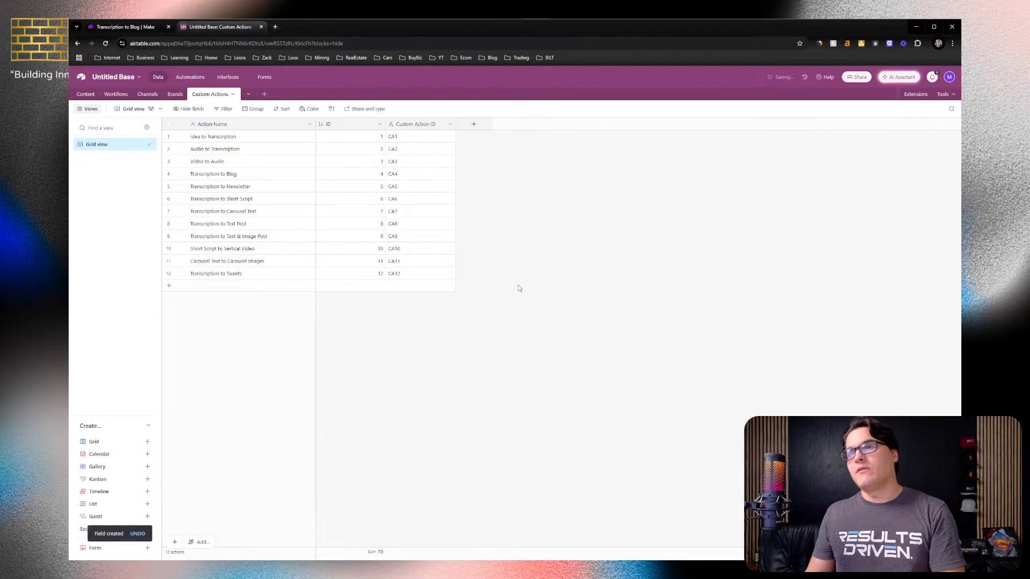
left_click_drag(417, 137, 407, 269)
left_click(499, 255)
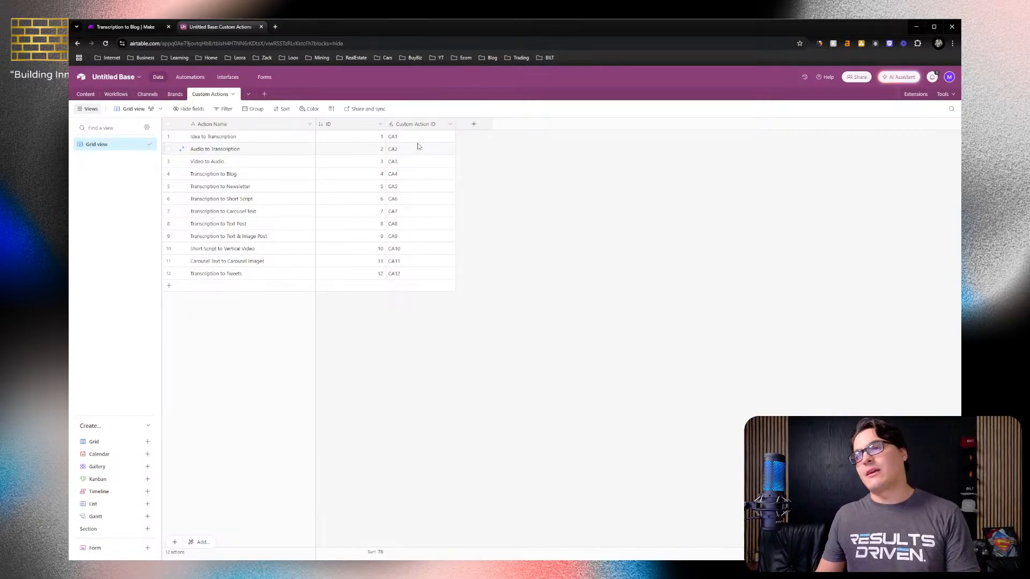
Hide the ID field in the Custom Actions table and slightly narrow the Custom Action ID column
right_click(332, 124)
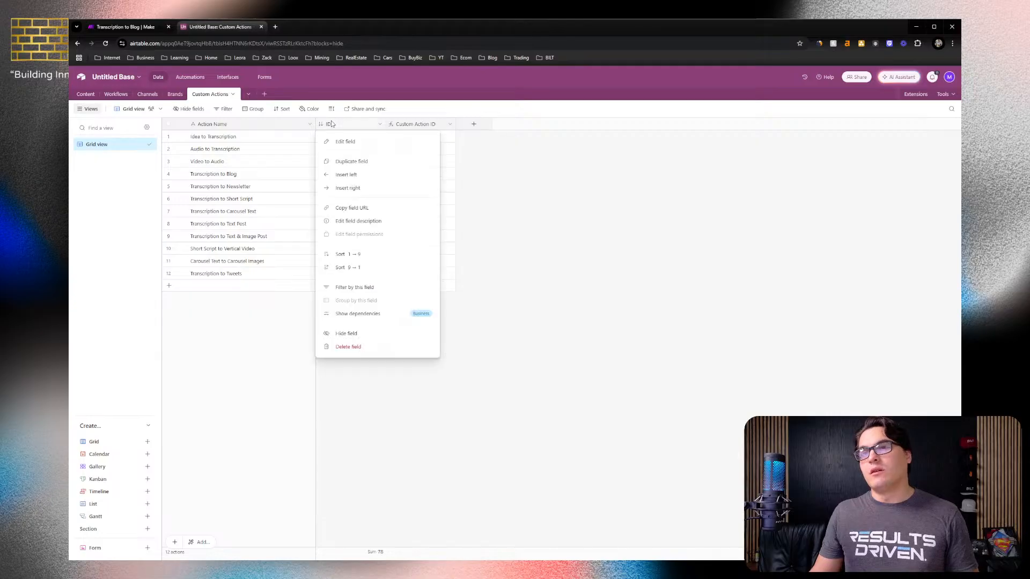
left_click(346, 333)
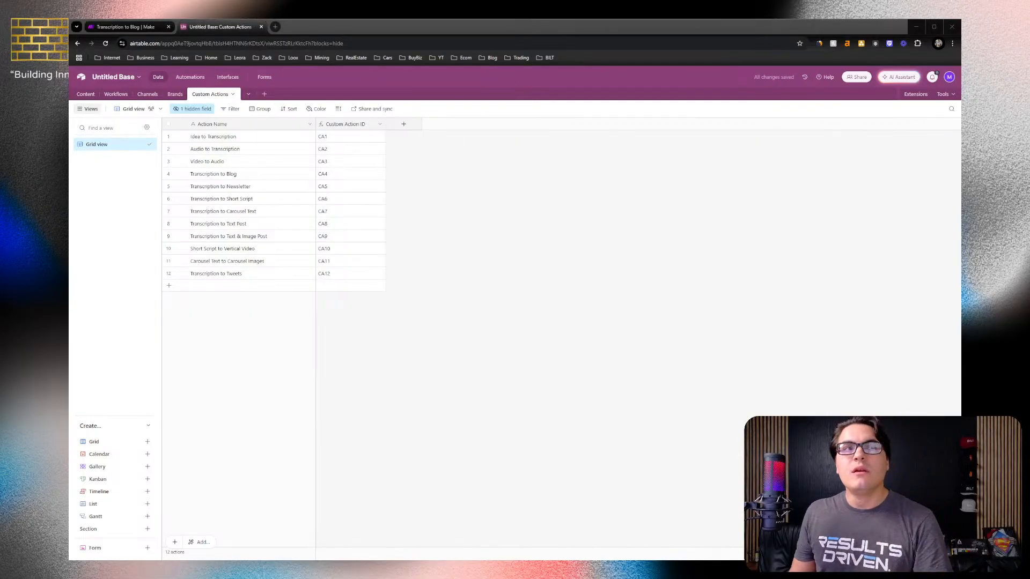
mouse_move(385, 124)
left_mouse_down()
mouse_move(351, 124)
mouse_move(378, 124)
left_mouse_up()
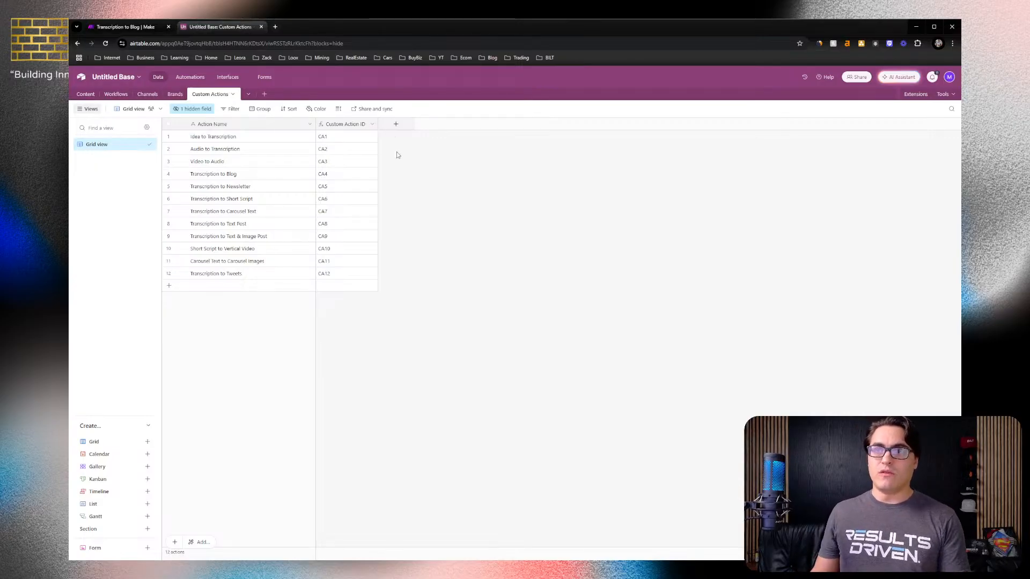
Add a URL field named Webhook URL after Custom Action ID in the Custom Actions table
left_click(404, 129)
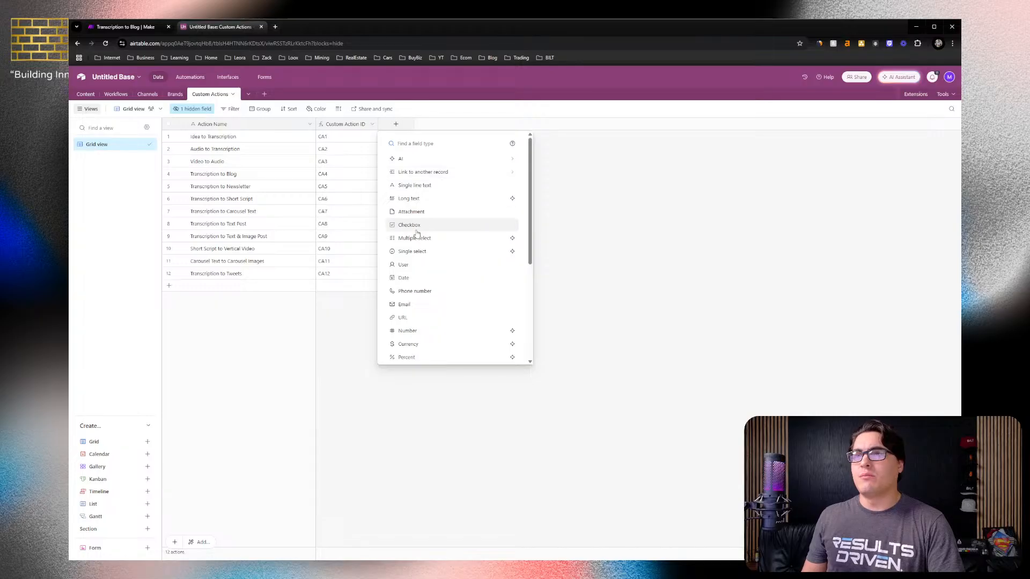
left_click(407, 318)
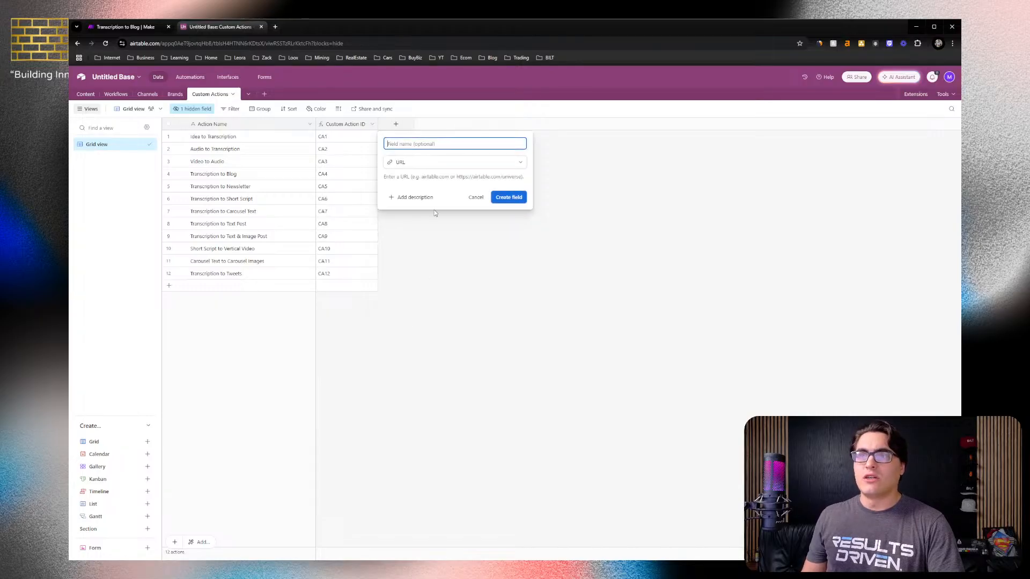
type("Web")
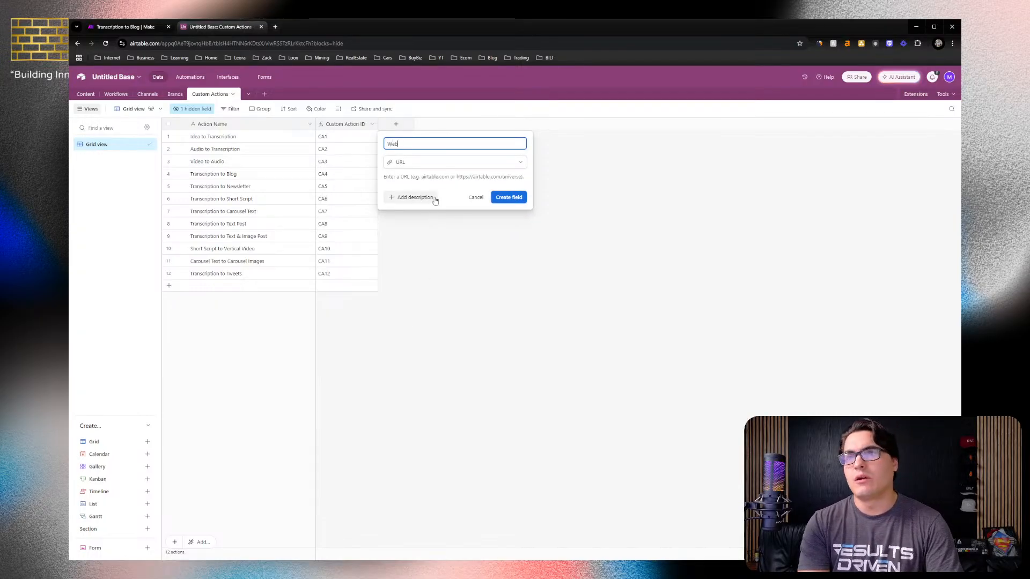
type("hook URL")
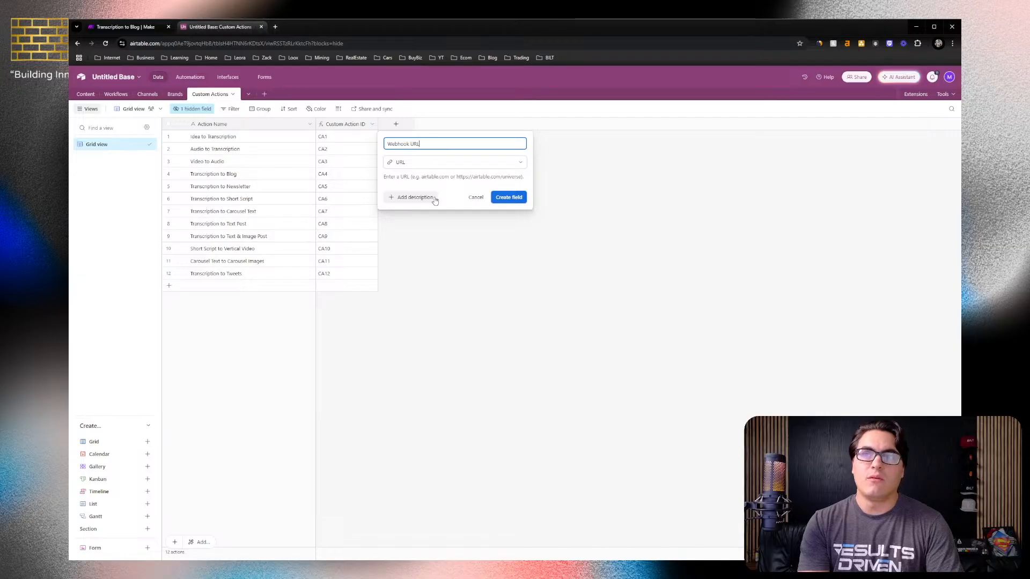
left_click(511, 197)
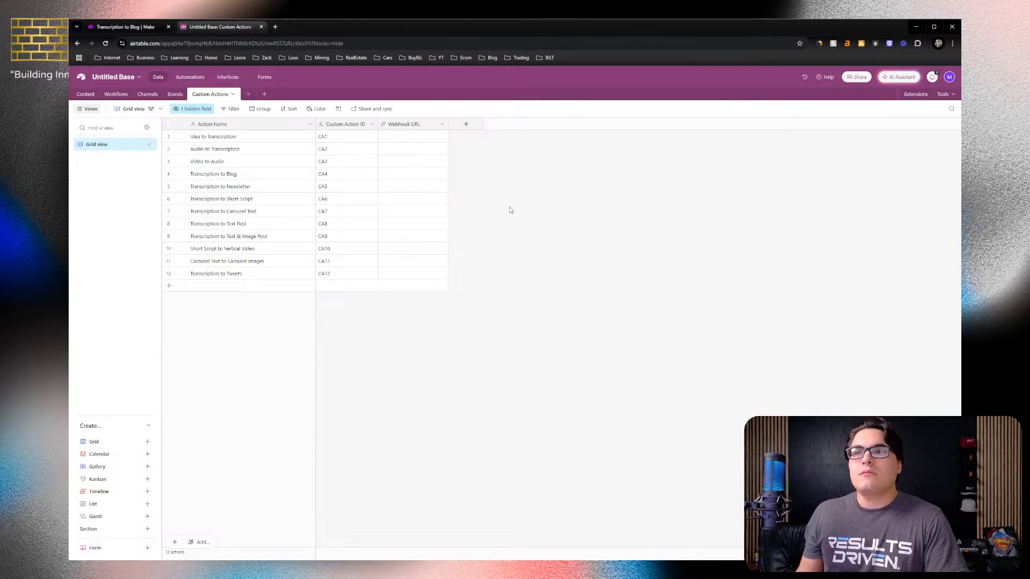
Add a checkbox field named Active after Webhook URL, keeping the default check mark style
left_click(466, 125)
left_click(466, 126)
left_click(467, 125)
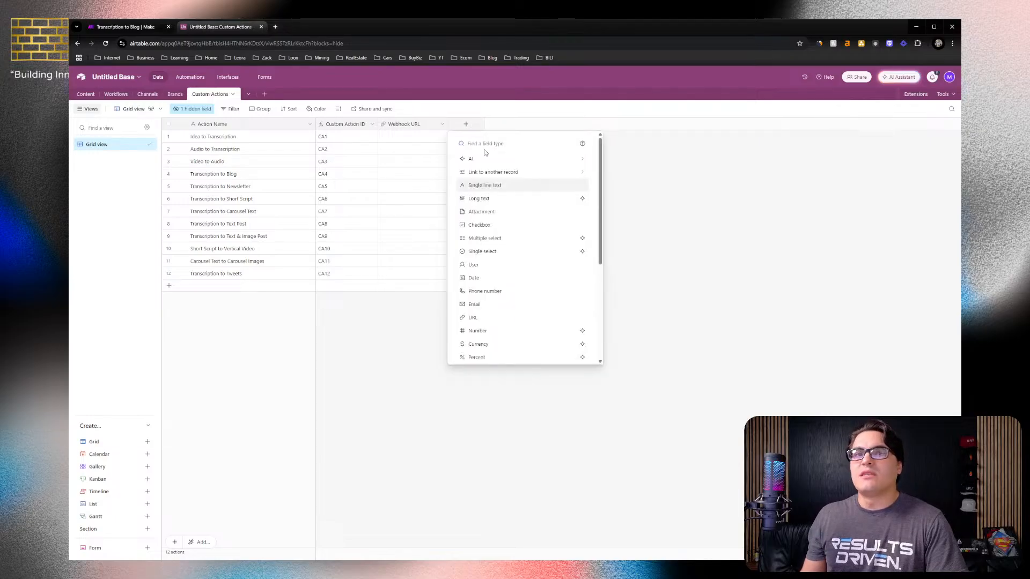
left_click(483, 226)
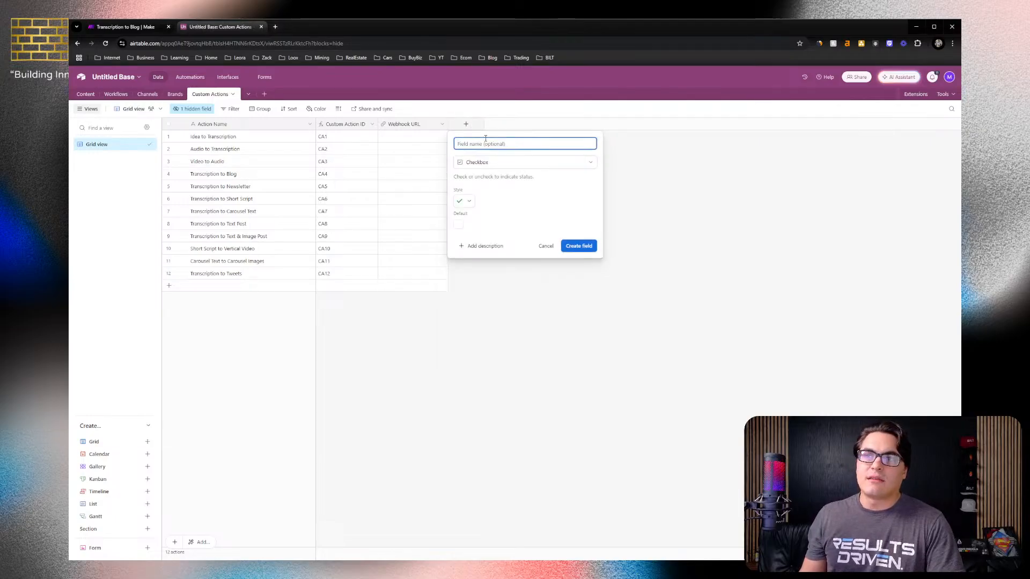
type("Active")
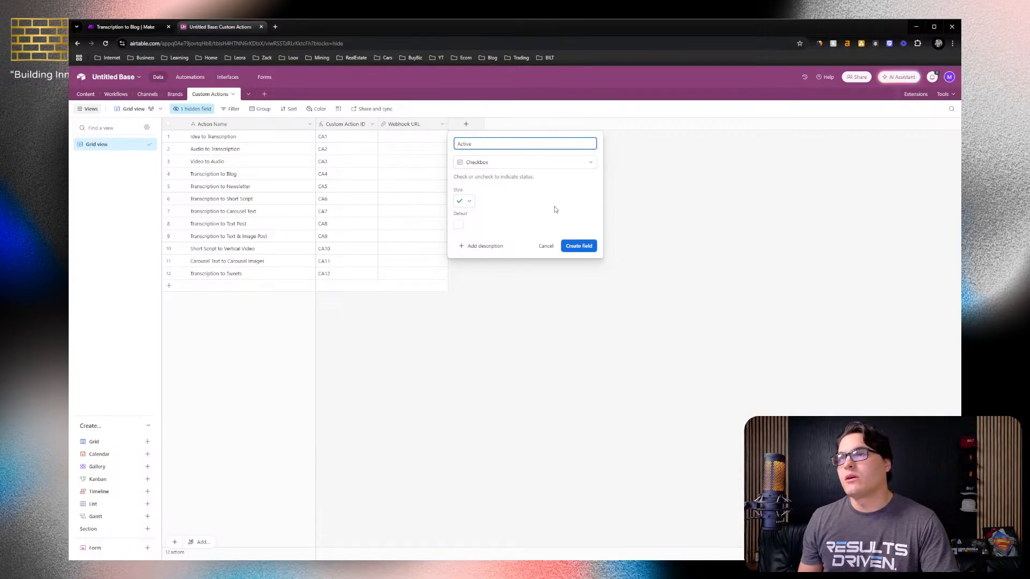
left_click(579, 246)
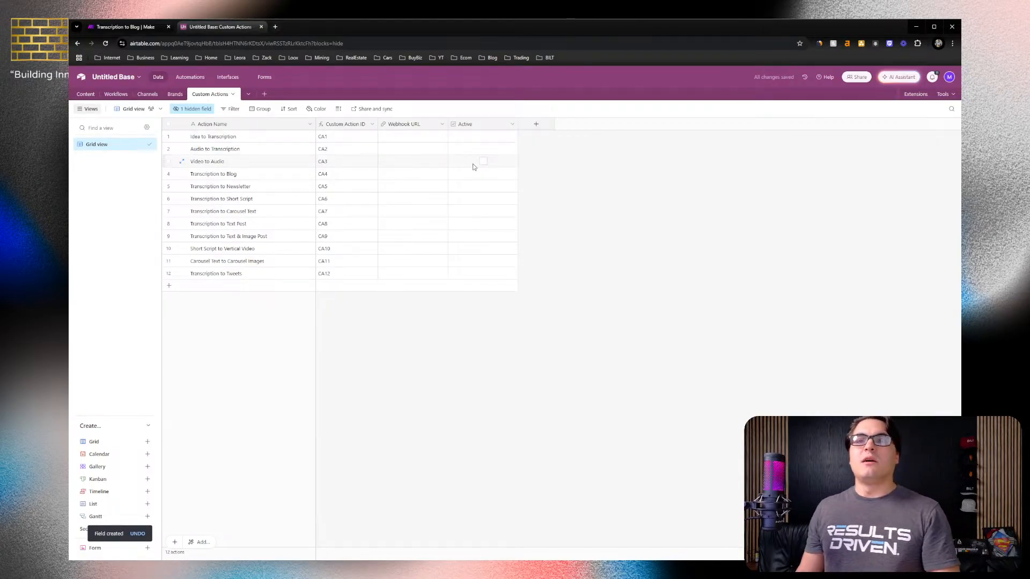
Mark Idea to Transcription, Audio to Transcription, Video to Audio, and Transcription to Carousel Text, Text Post, Text & Image Post and Tweets as Active
left_click(484, 136)
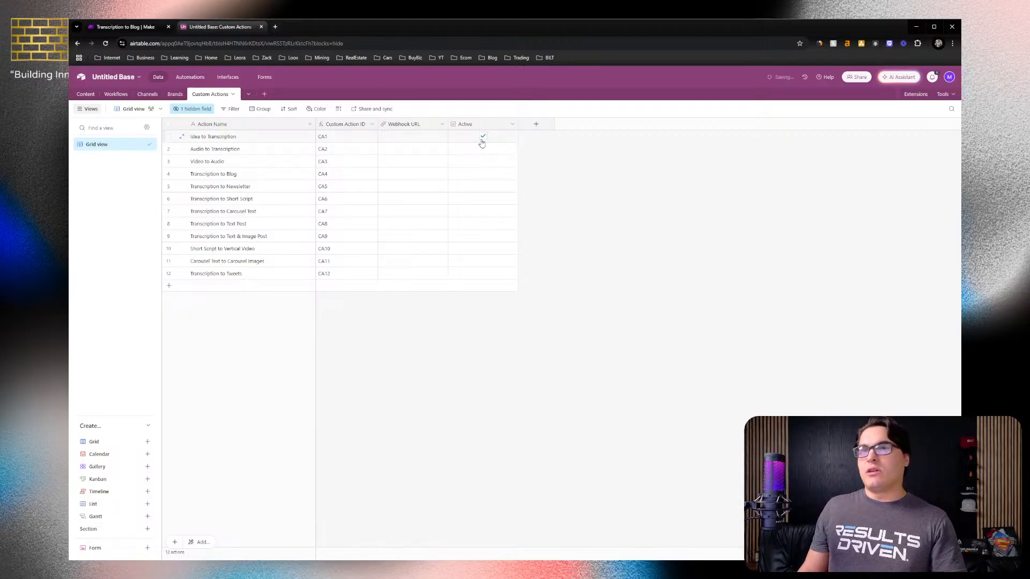
left_click(483, 149)
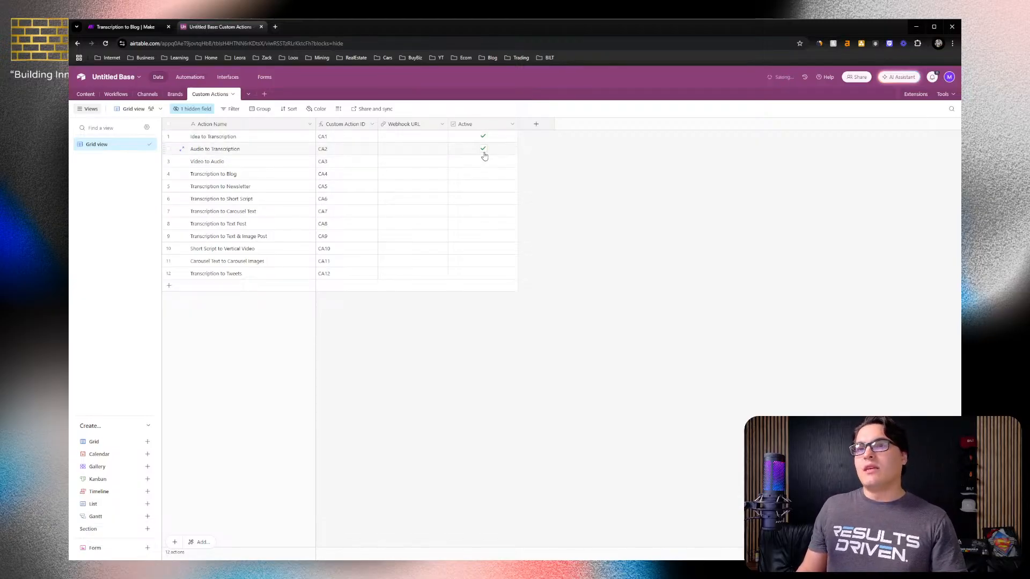
left_click(484, 161)
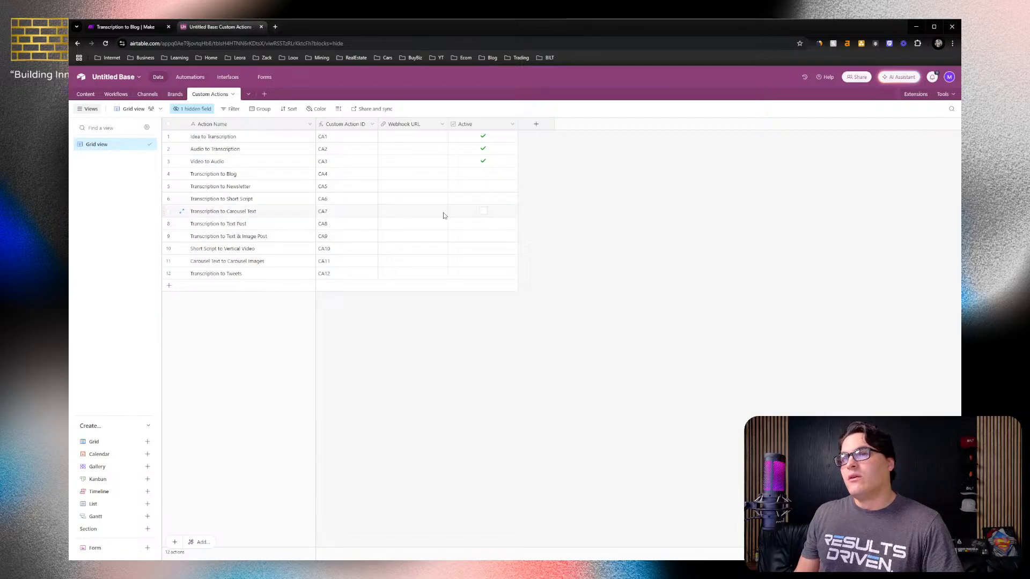
left_click(484, 212)
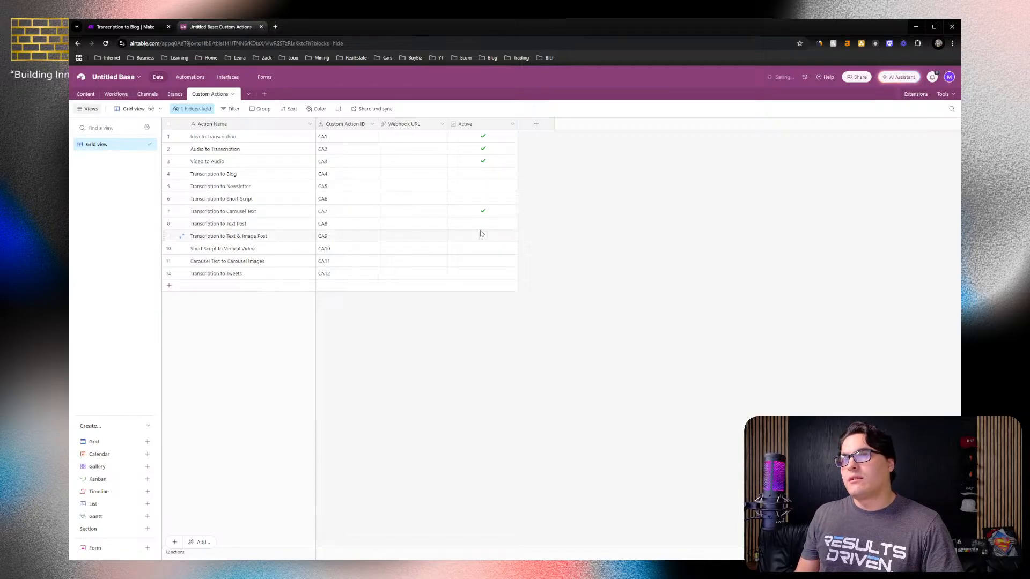
left_click(483, 223)
left_click(483, 236)
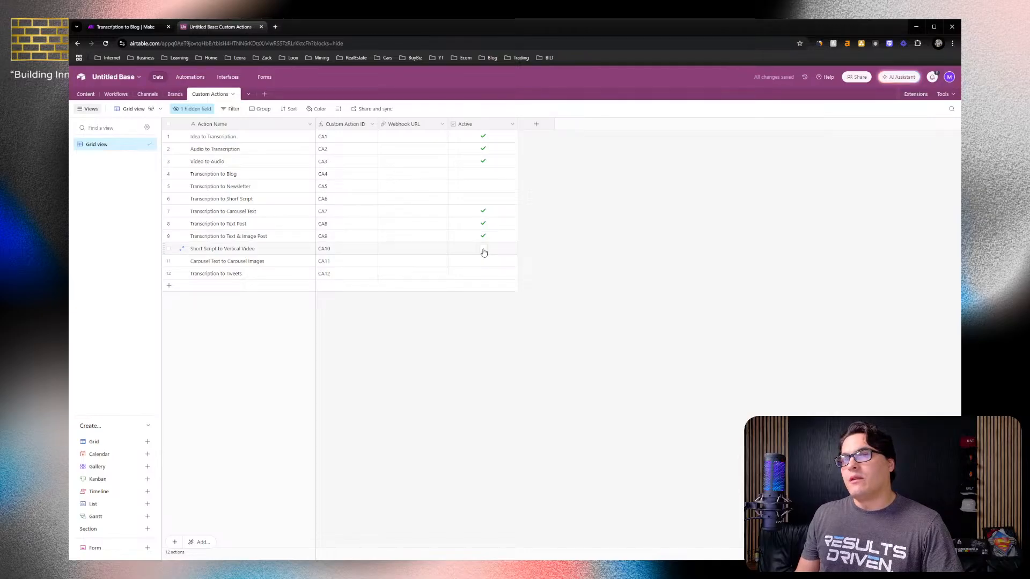
left_click(484, 274)
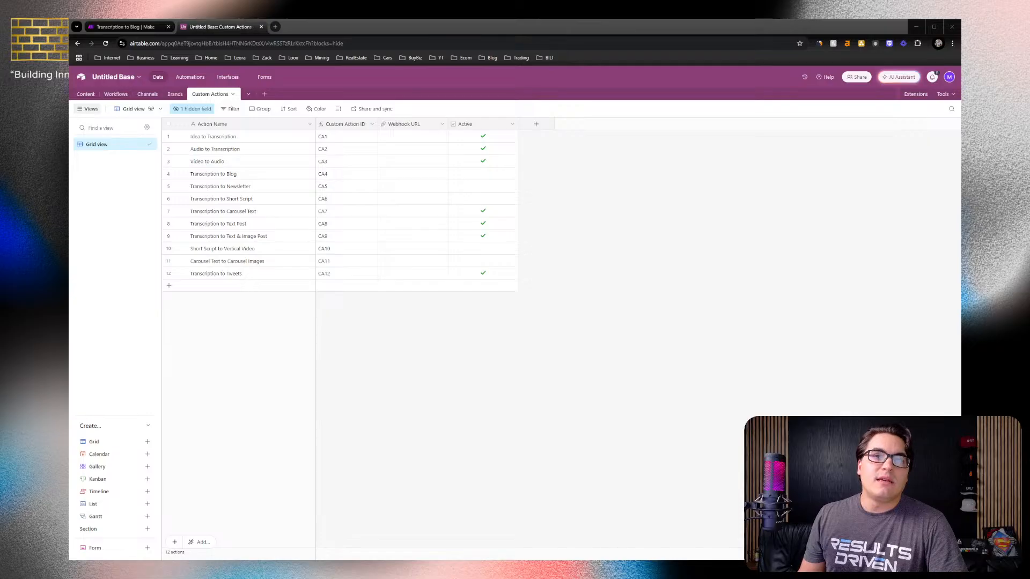
In the Workflows table, delete all five default fields from Notes through the attachment summary
left_click(119, 93)
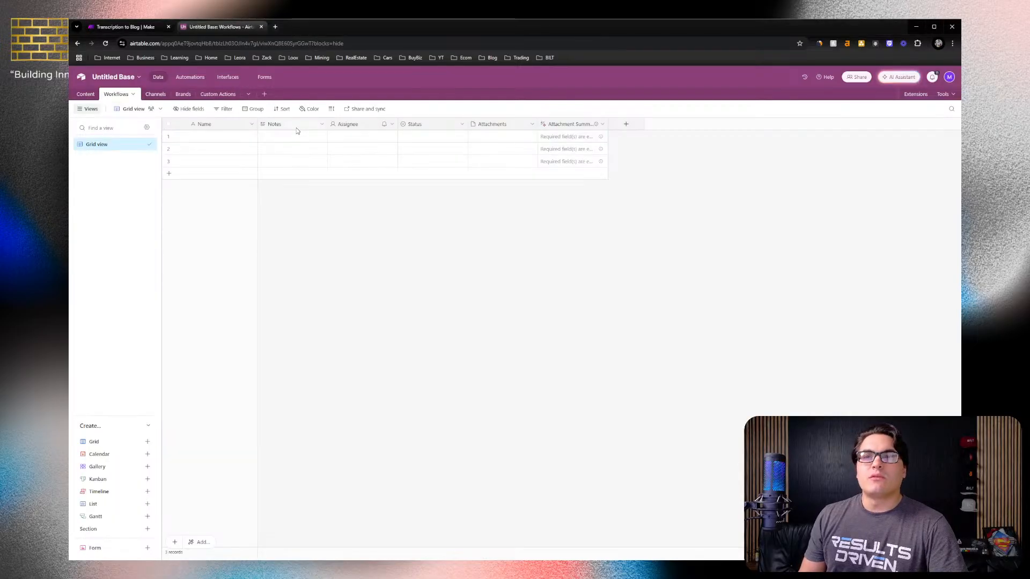
left_click(295, 126)
left_click(571, 124, "shift")
right_click(571, 124)
left_click(571, 208)
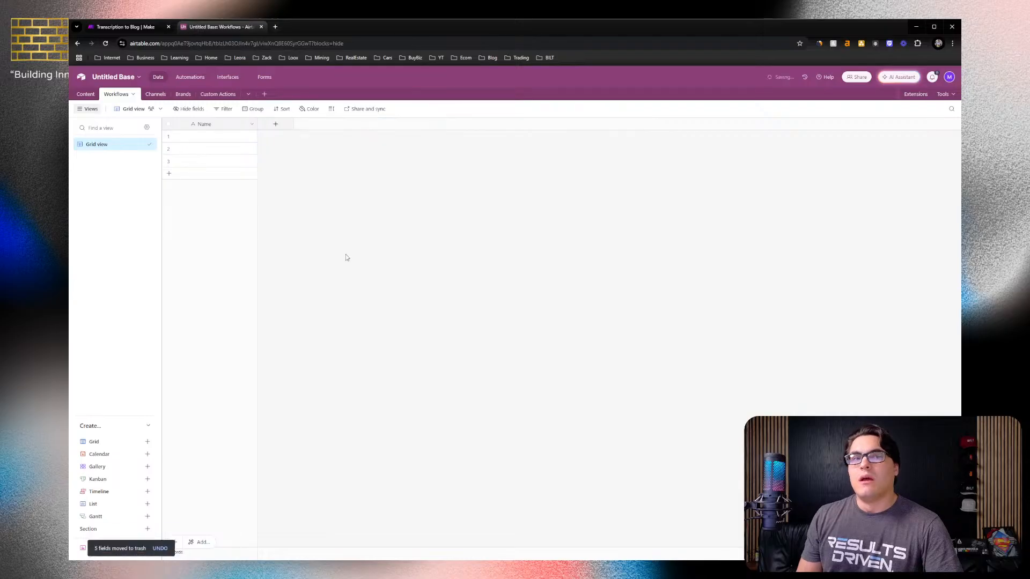
Rename the Workflows table's primary field from Name to Workflow
right_click(211, 127)
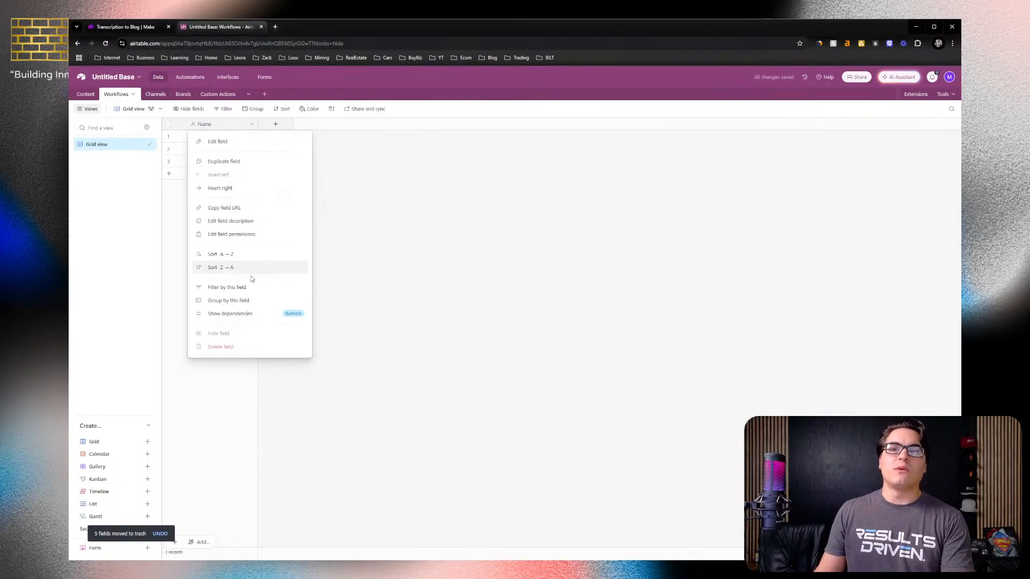
left_click(224, 143)
double_click(226, 145)
type("Workflow")
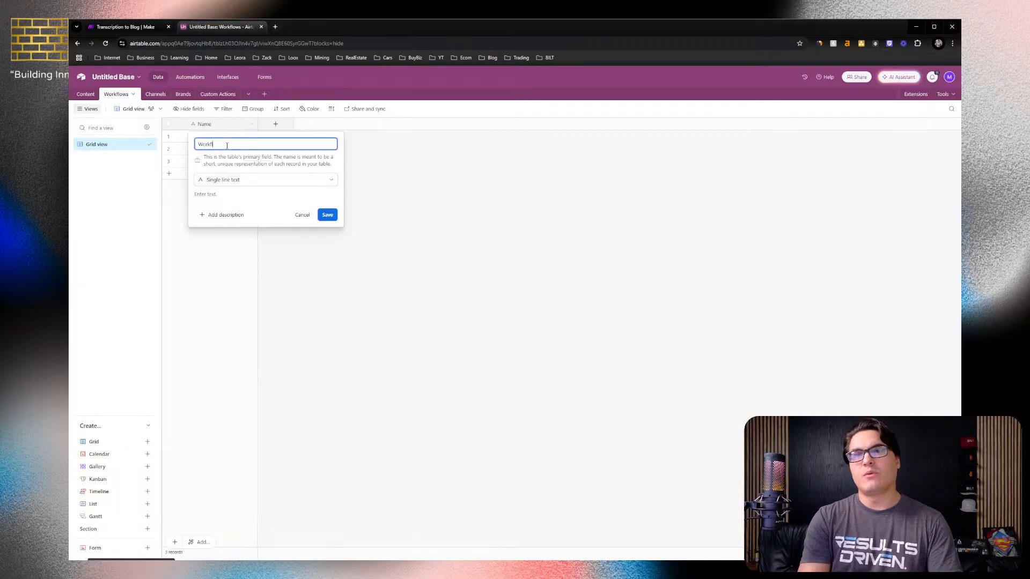
left_click(223, 343)
left_click(588, 328)
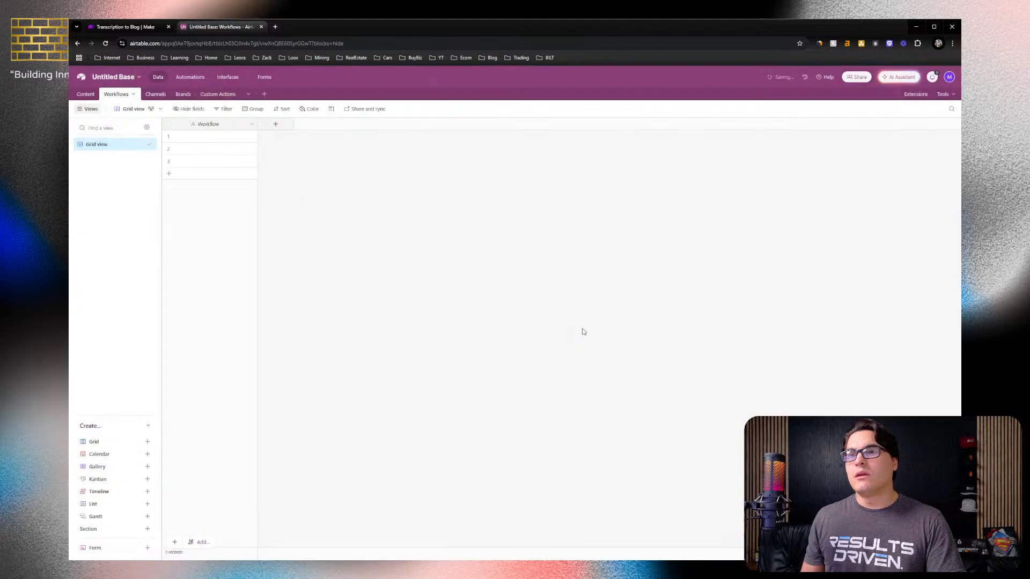
Enter "Idea to Transcription" as the workflow name in the first record
left_click(220, 136)
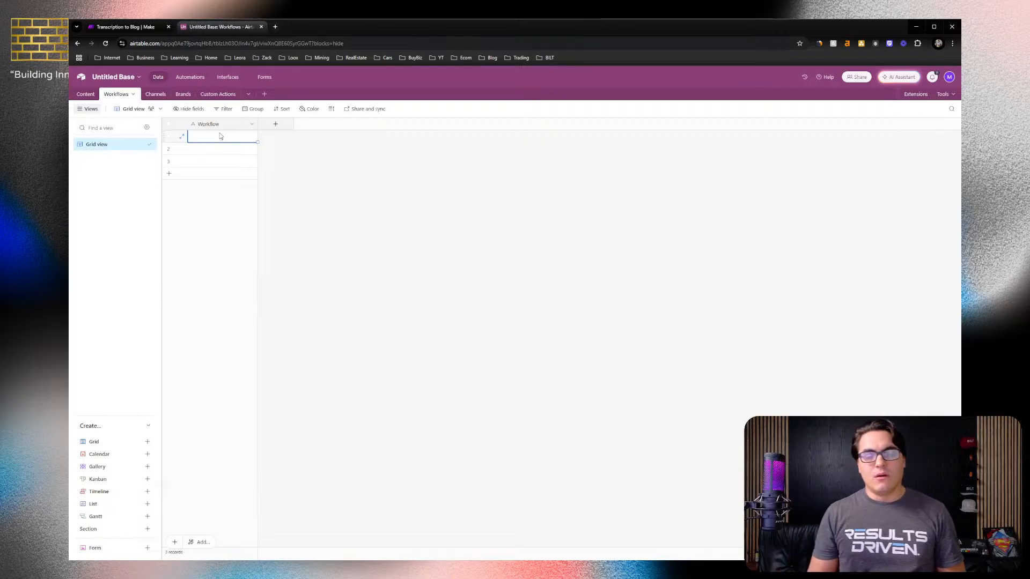
type("Id")
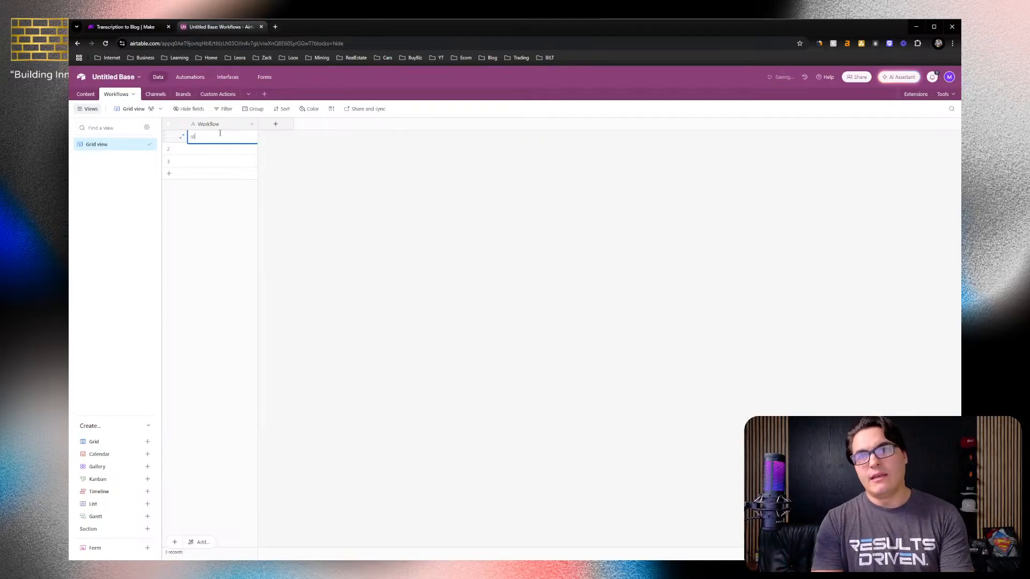
type("ea to Transcription")
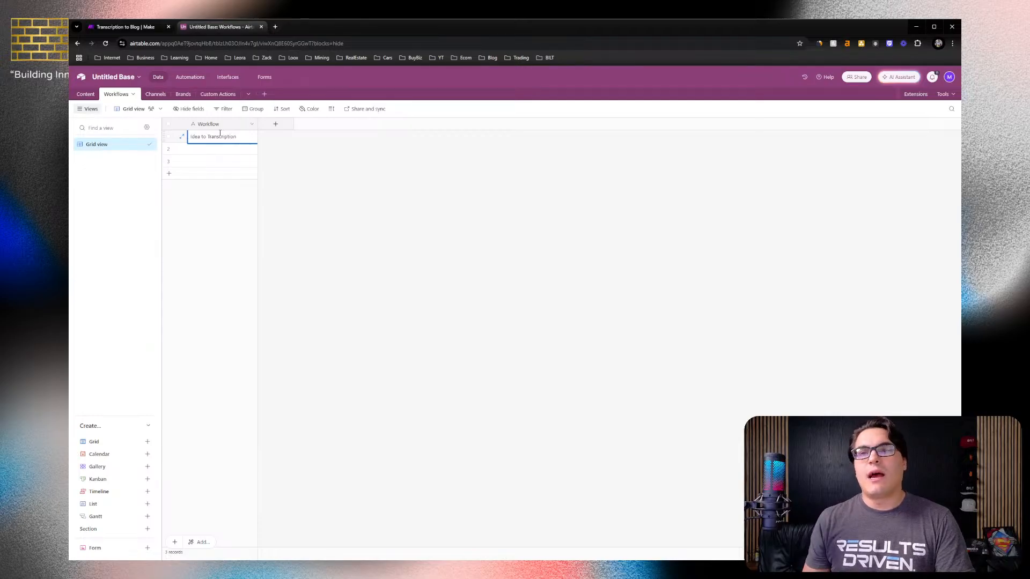
left_click(201, 188)
left_click(203, 138)
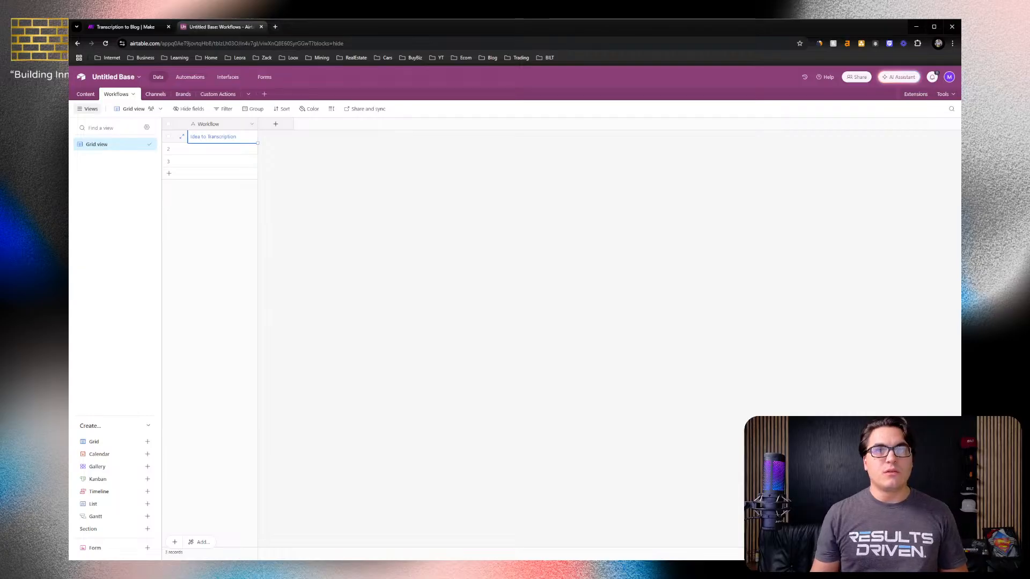
left_click(204, 258)
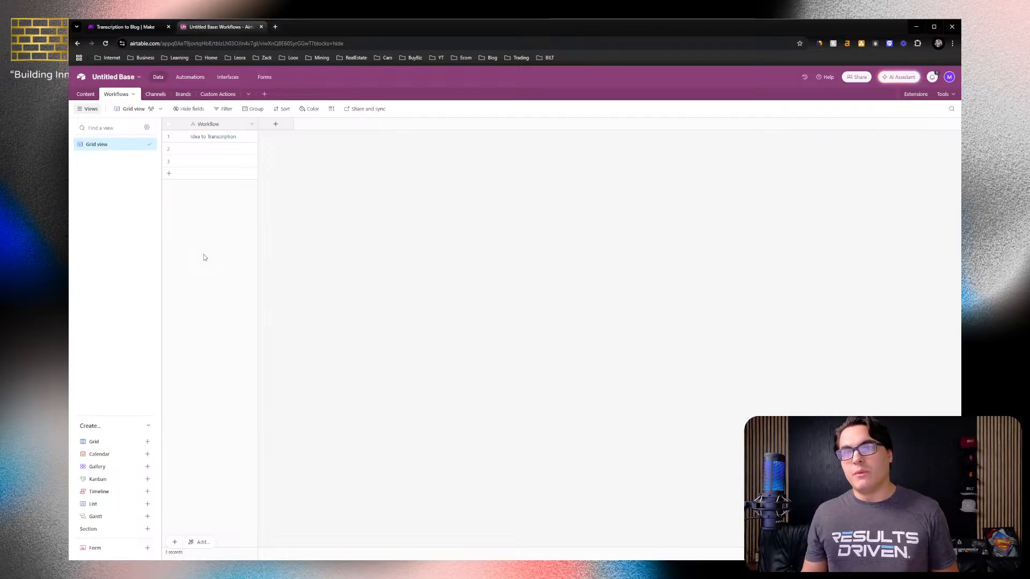
Check the action names in the Custom Actions table and return to the Workflows table
left_click(212, 142)
left_click(211, 95)
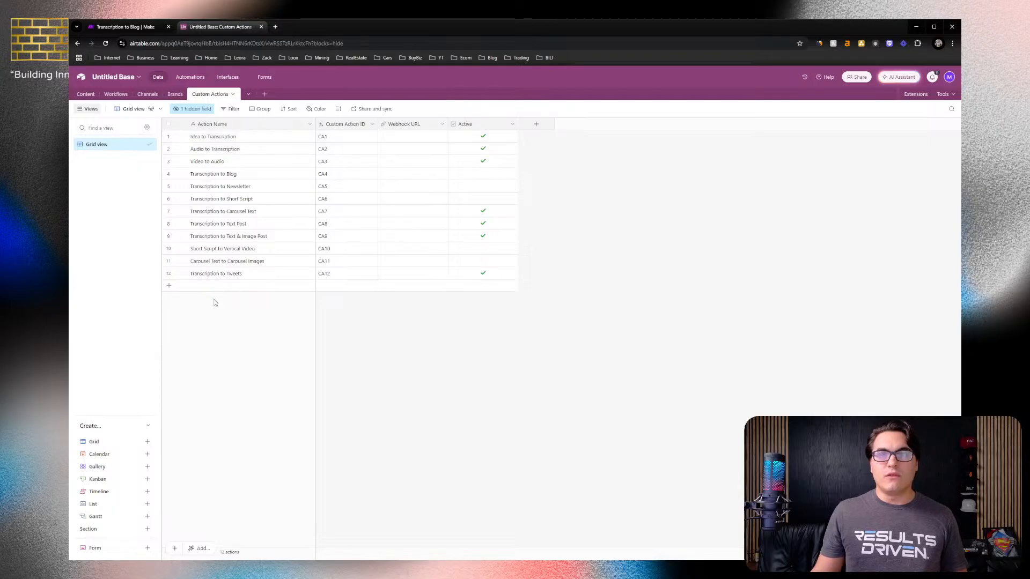
left_click(109, 101)
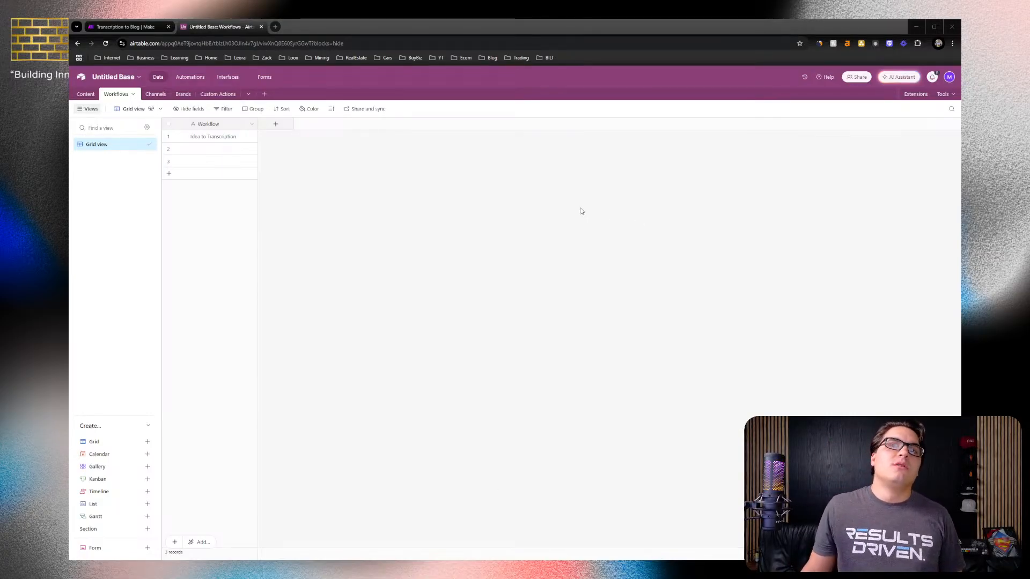
Add a field named "Child Workflows" to the Workflows table that links to multiple Custom Actions records
left_click(223, 149)
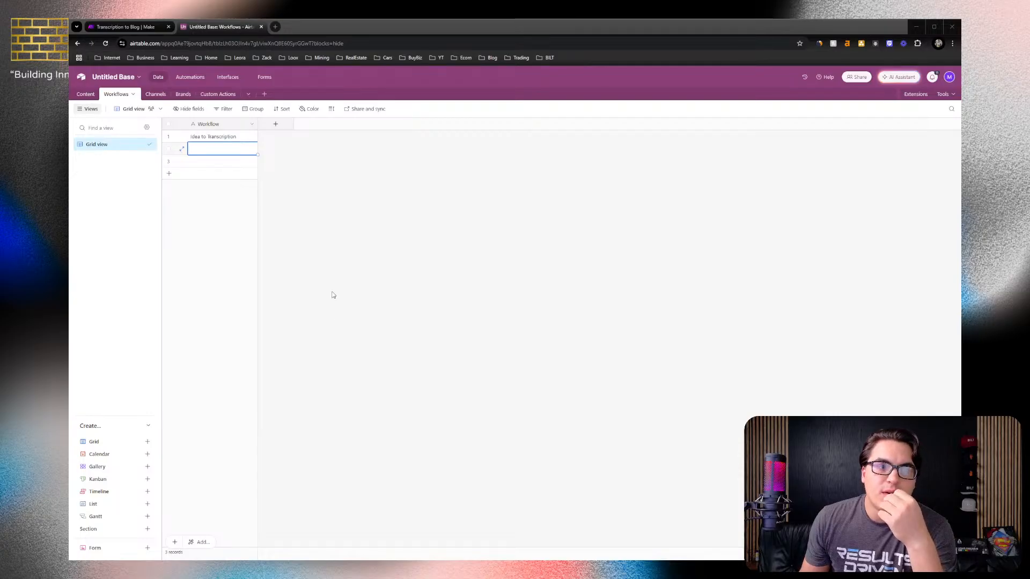
left_click(279, 132)
left_click(279, 129)
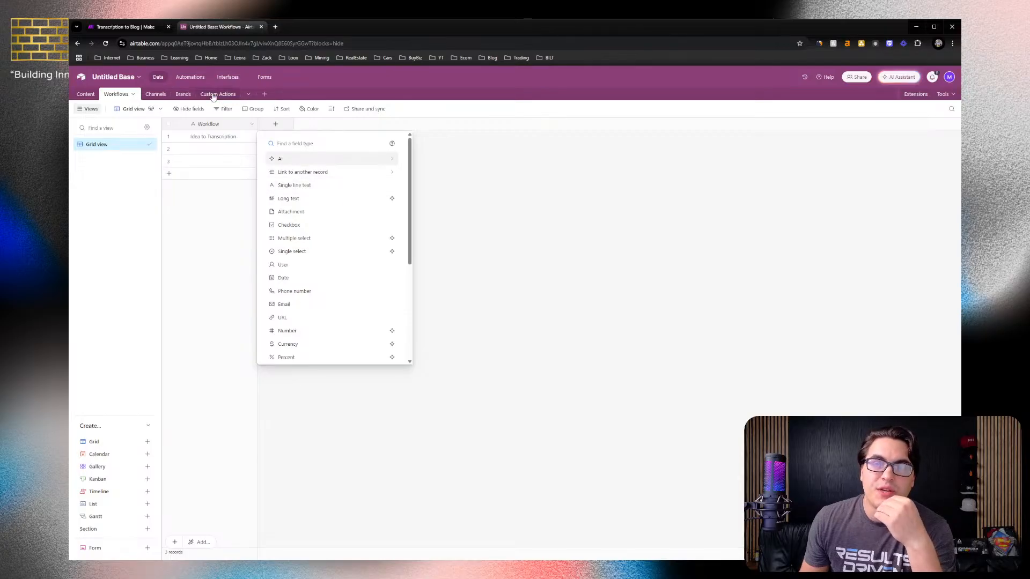
left_click(313, 177)
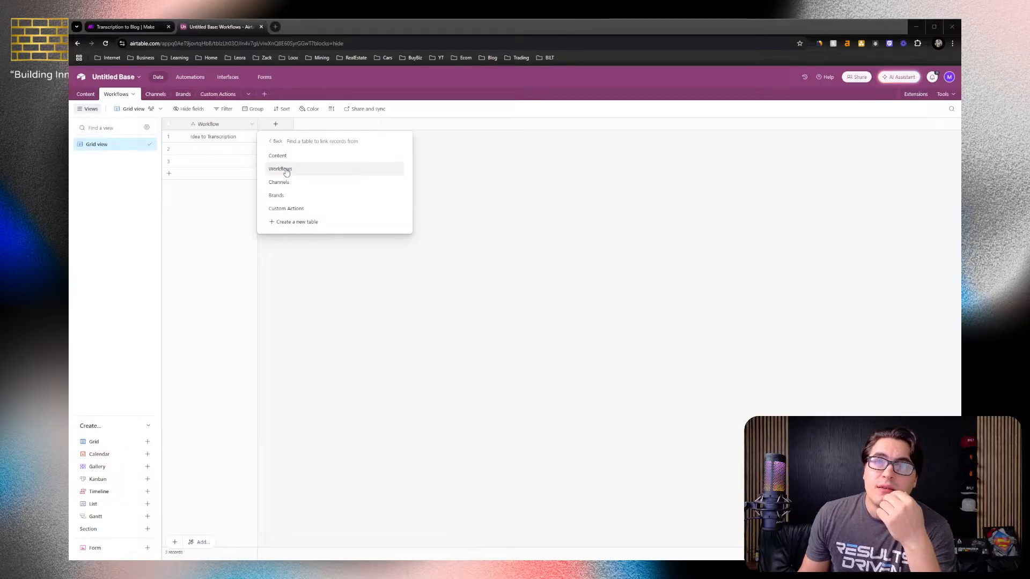
left_click(280, 209)
left_click(280, 209)
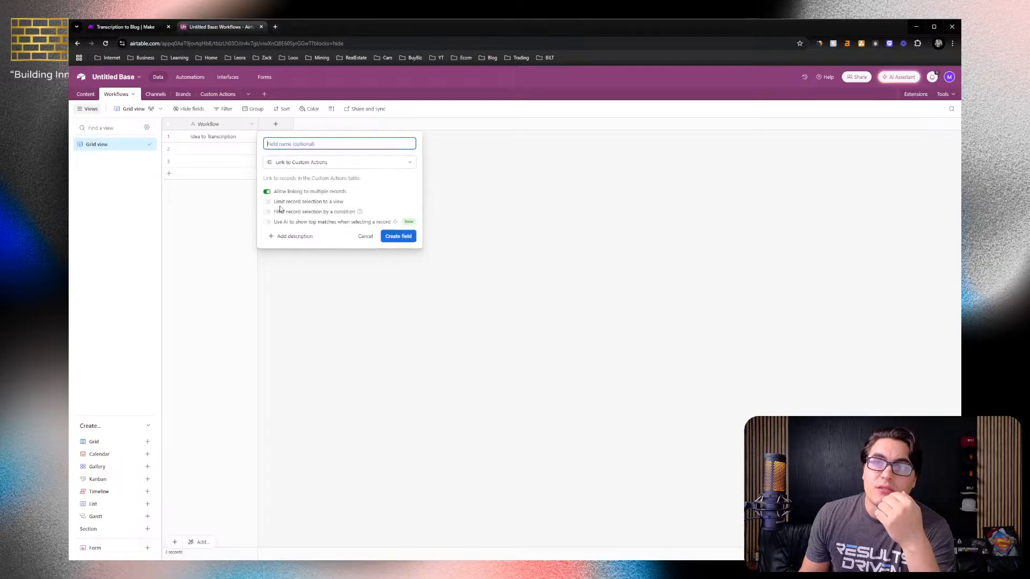
type("Child")
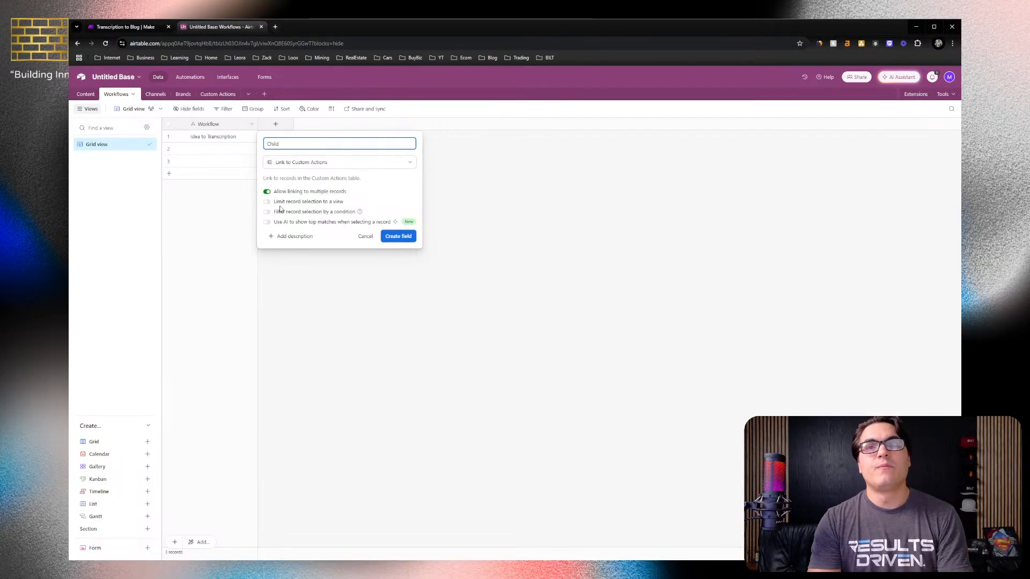
type("Workflows")
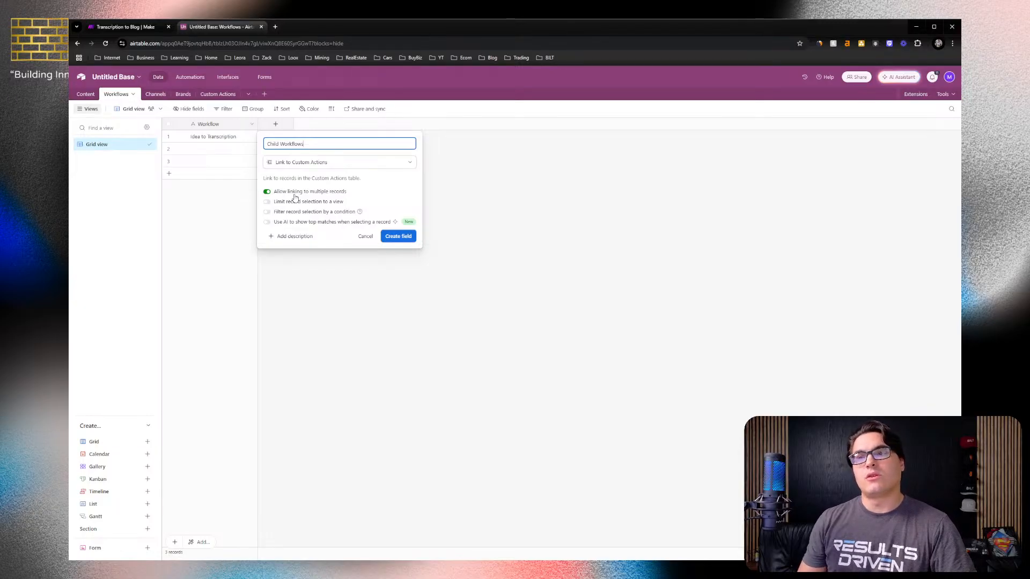
left_click(396, 239)
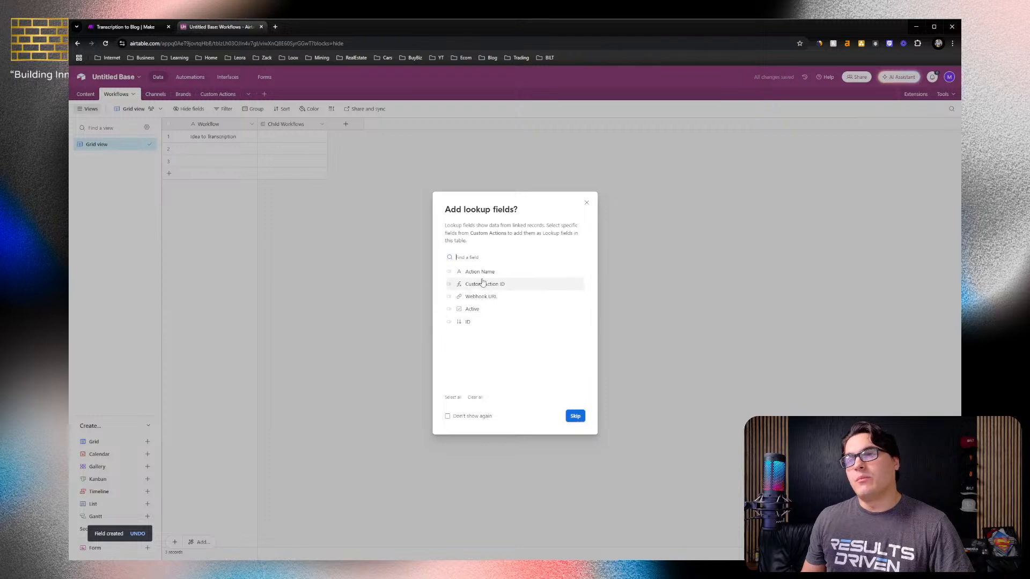
Add lookup fields for Action Name, Custom Action ID and Webhook URL from the linked Custom Actions table
left_click(449, 272)
left_click(449, 285)
left_click(449, 284)
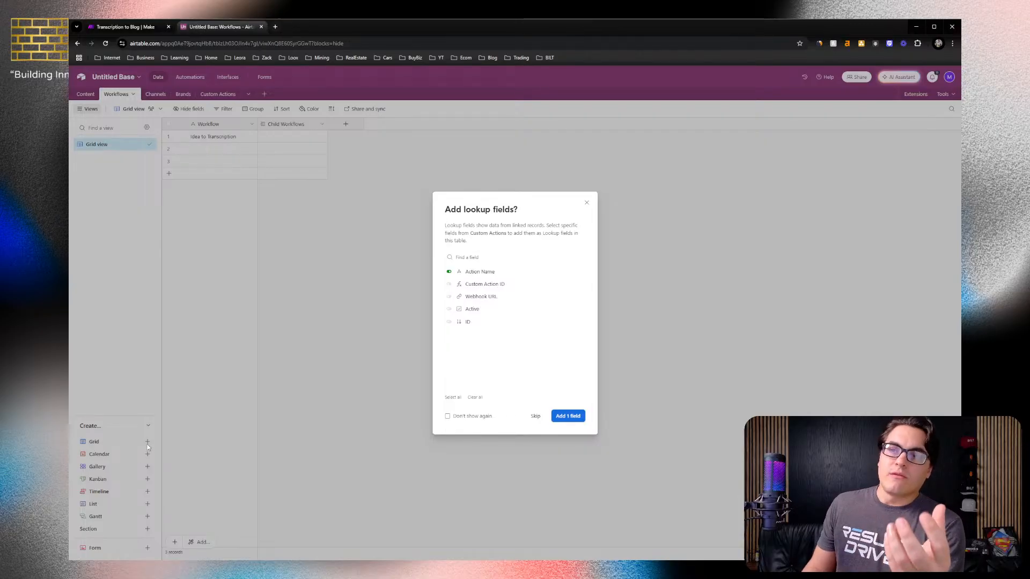
left_click(450, 285)
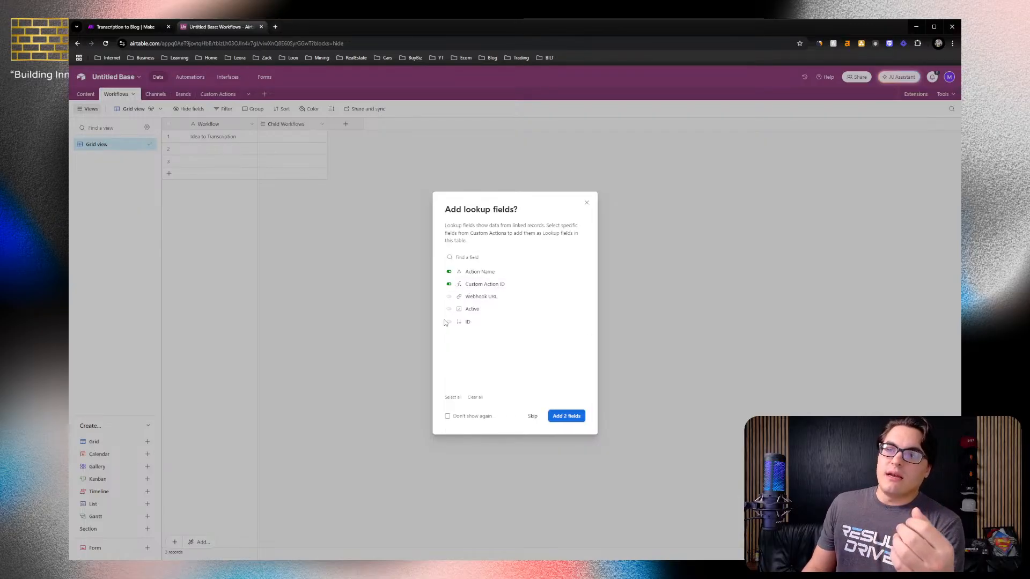
left_click(449, 297)
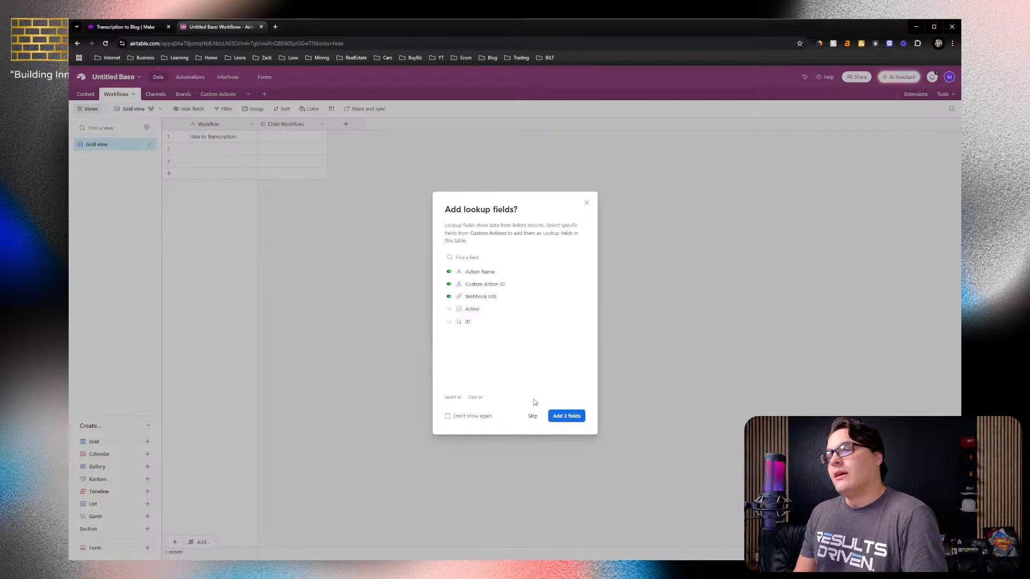
left_click(566, 418)
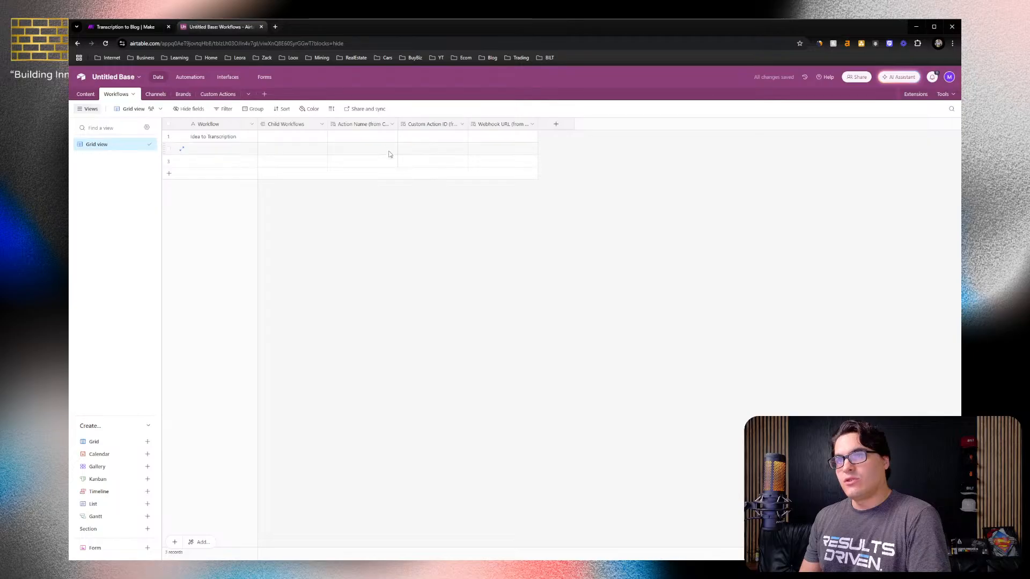
Link Transcription to Blog, Transcription to Newsletter and Transcription to Short Script as child workflows of Idea to Transcription, and widen the Child Workflows column
left_click(285, 139)
left_click(263, 137)
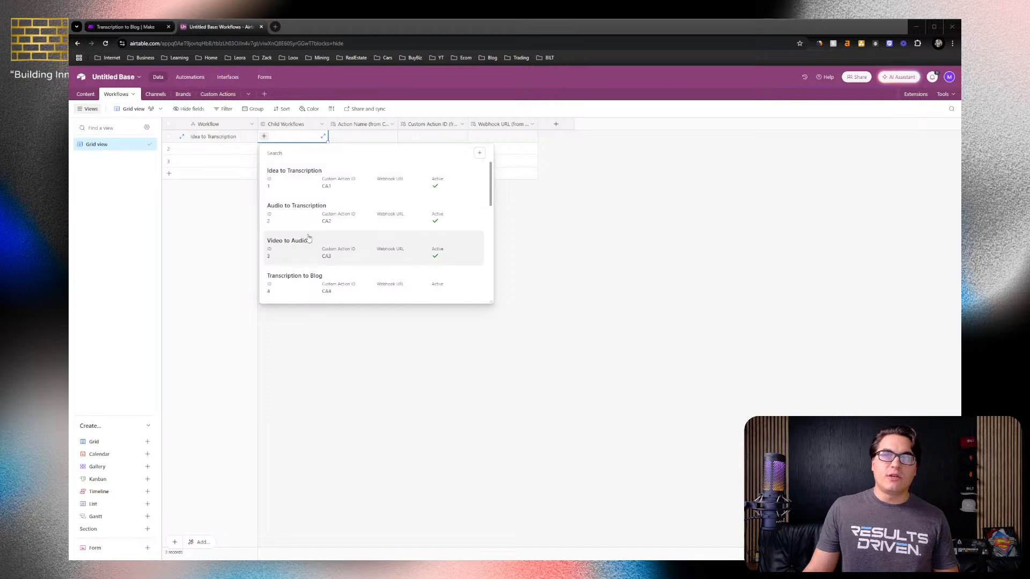
left_click(304, 276)
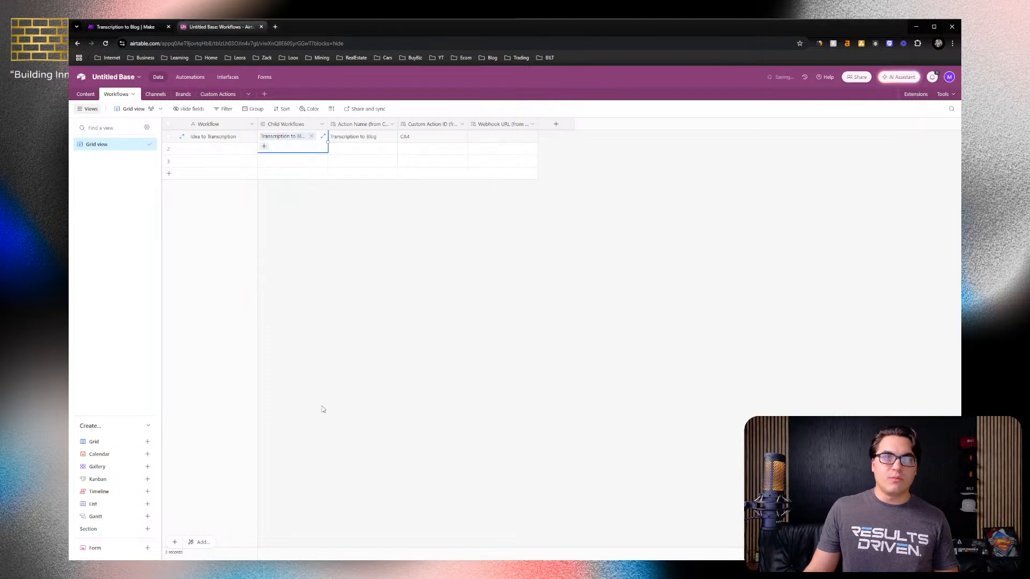
left_click(264, 146)
scroll(297, 233, "down", 1)
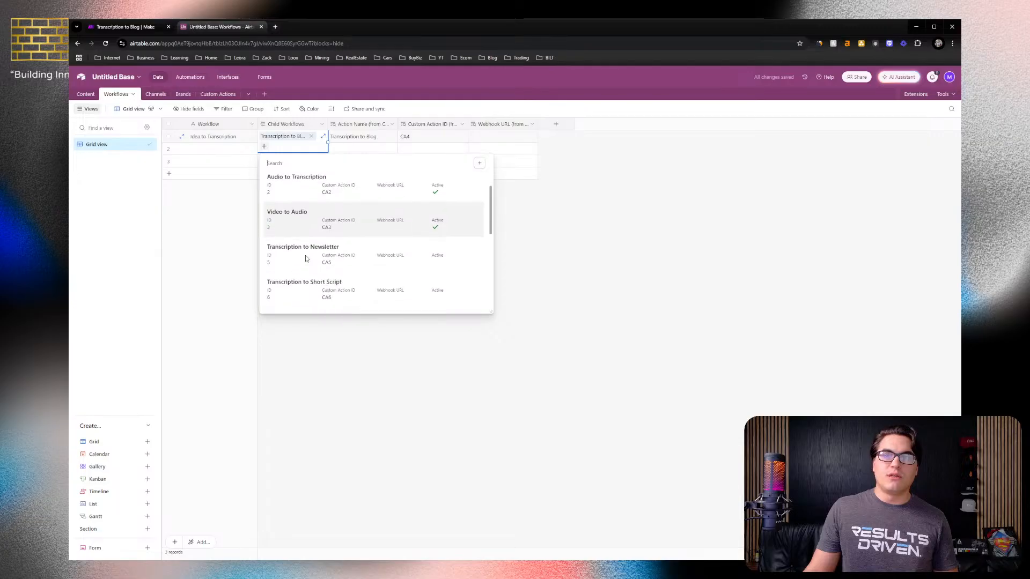
left_click(305, 259)
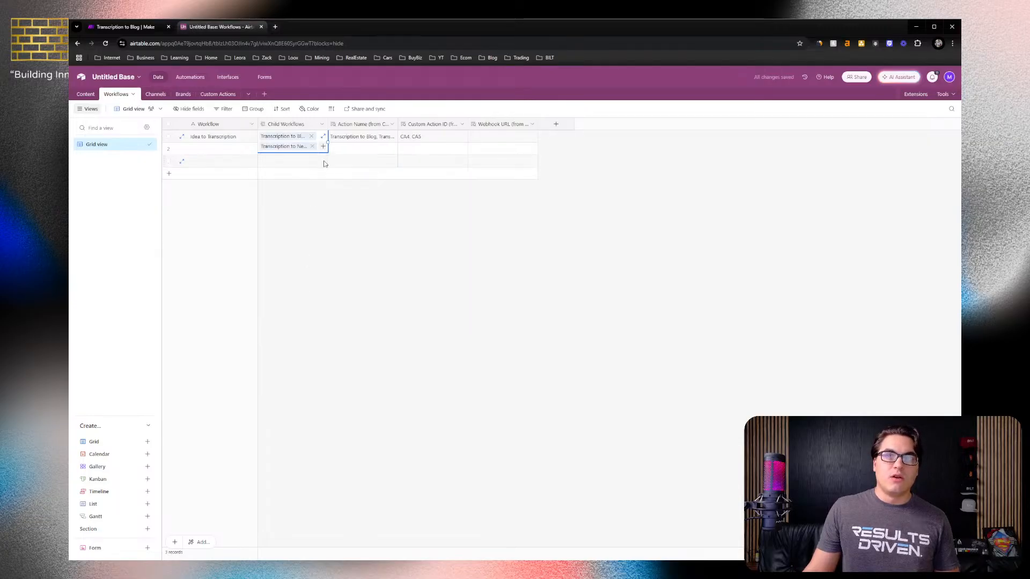
left_click(322, 146)
scroll(298, 284, "down", 1)
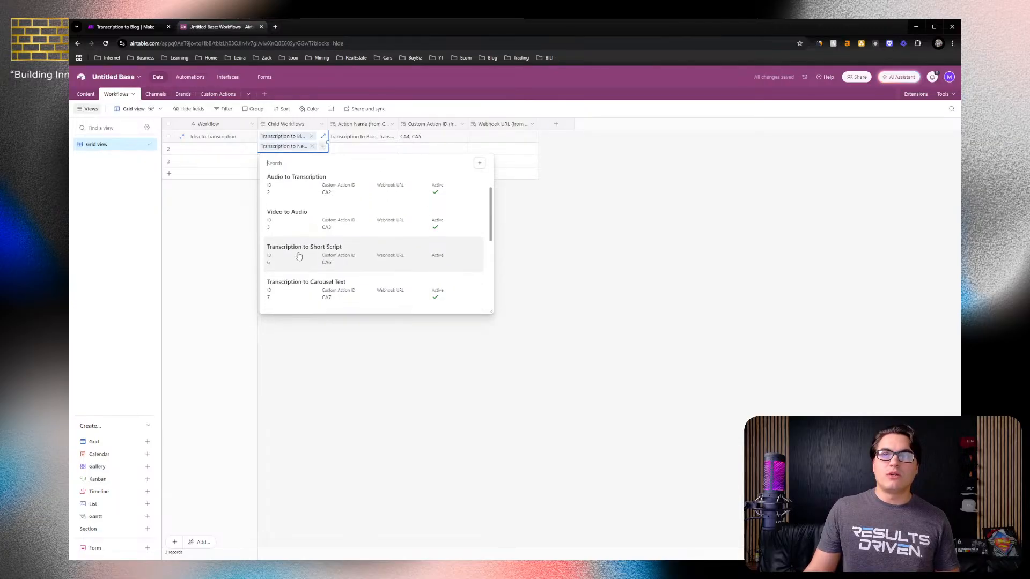
left_click(298, 256)
left_click(321, 295)
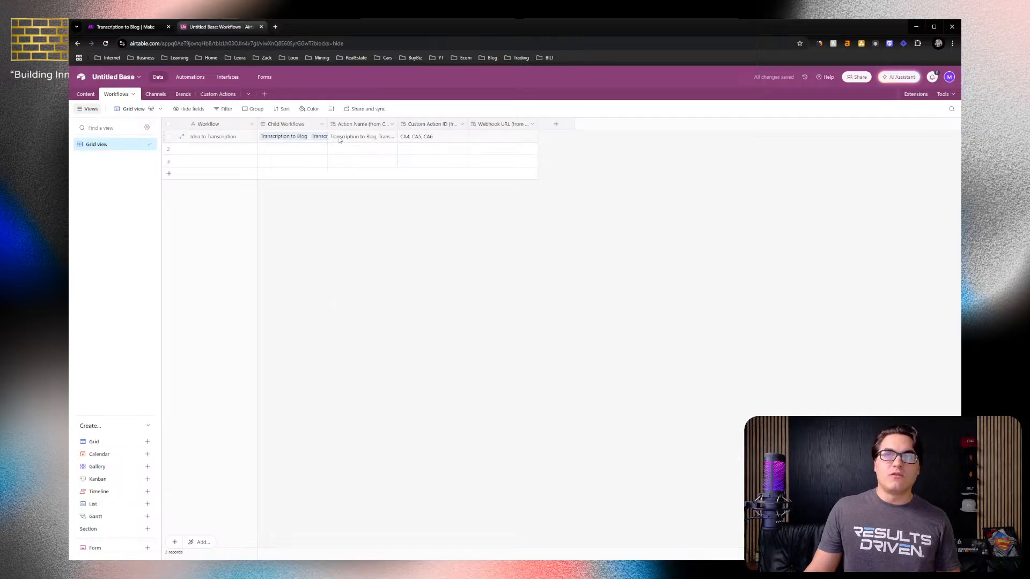
left_click_drag(328, 123, 452, 124)
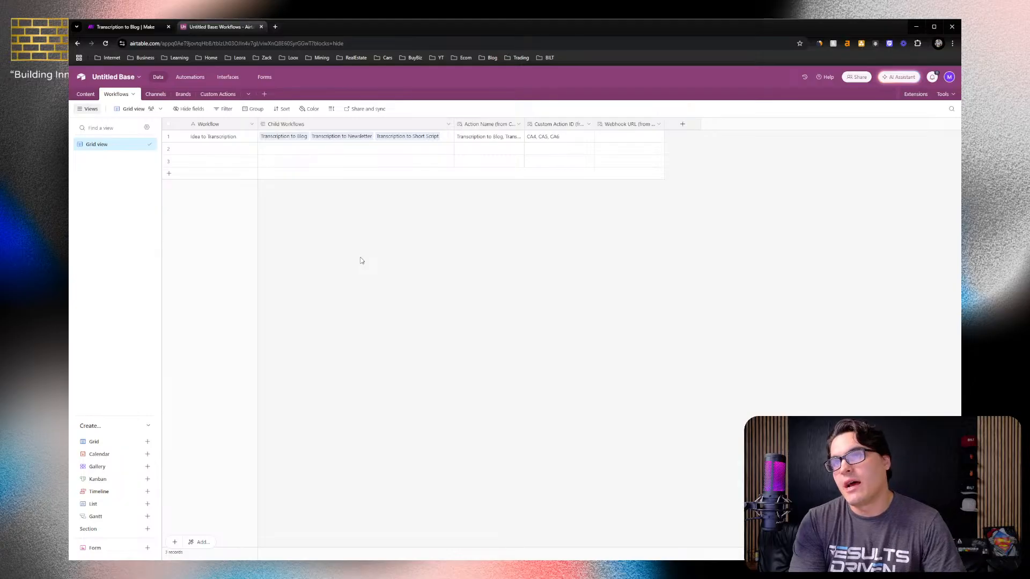
Enter "Trascription to Carousel Text" as the workflow name in the second record
left_click(199, 149)
double_click(198, 148)
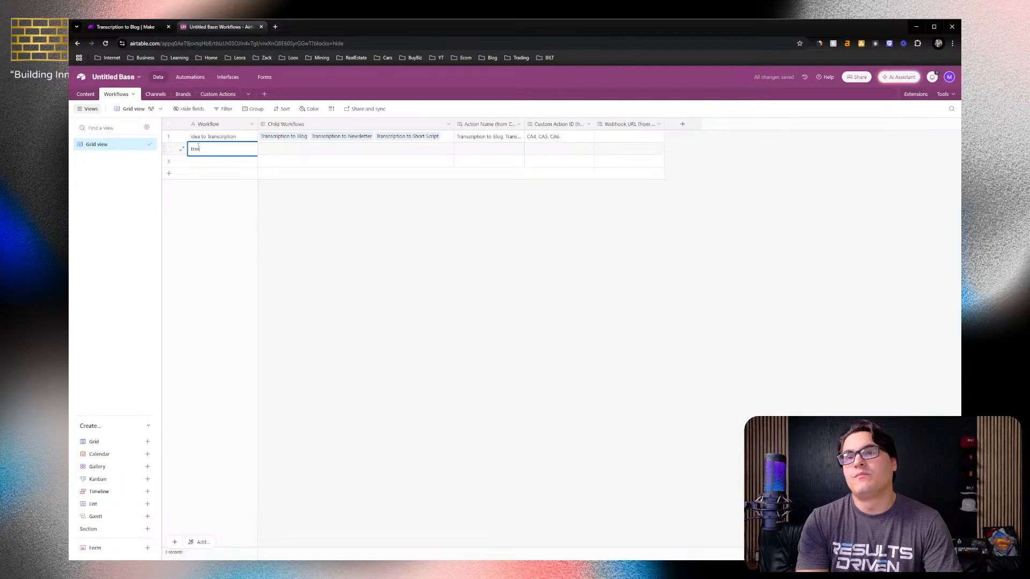
type("scriptio")
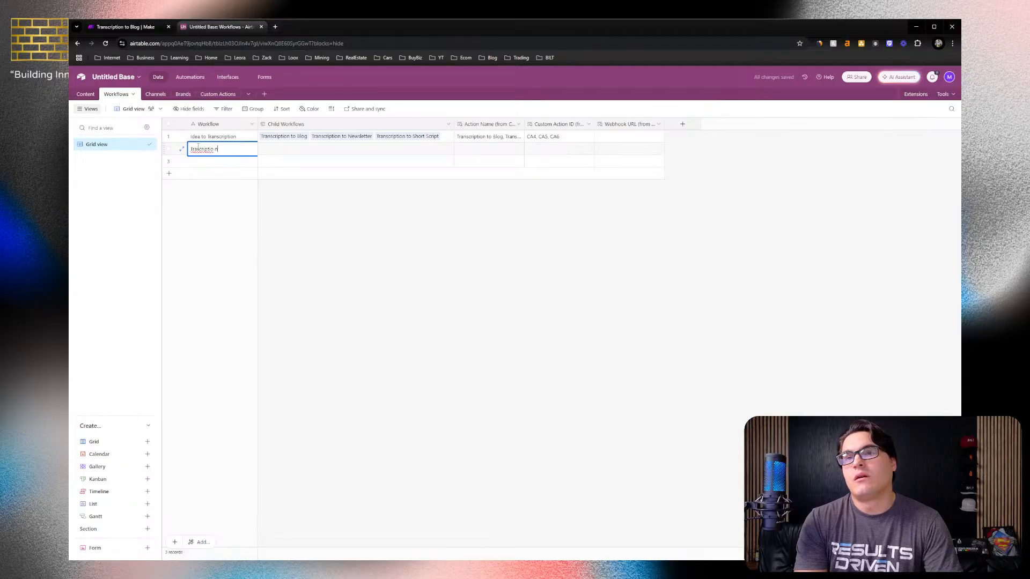
type("n to ")
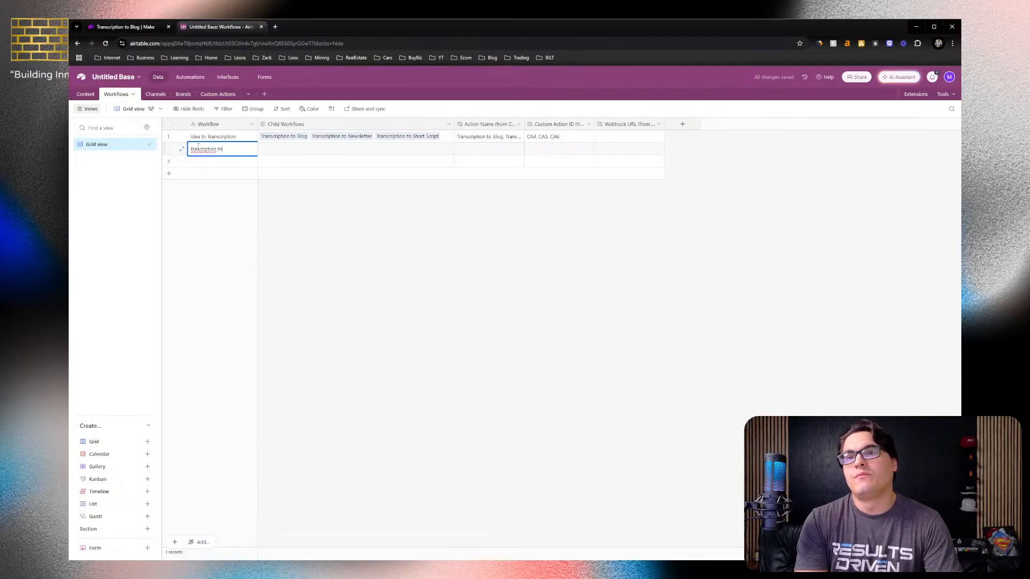
type("Carousel Text")
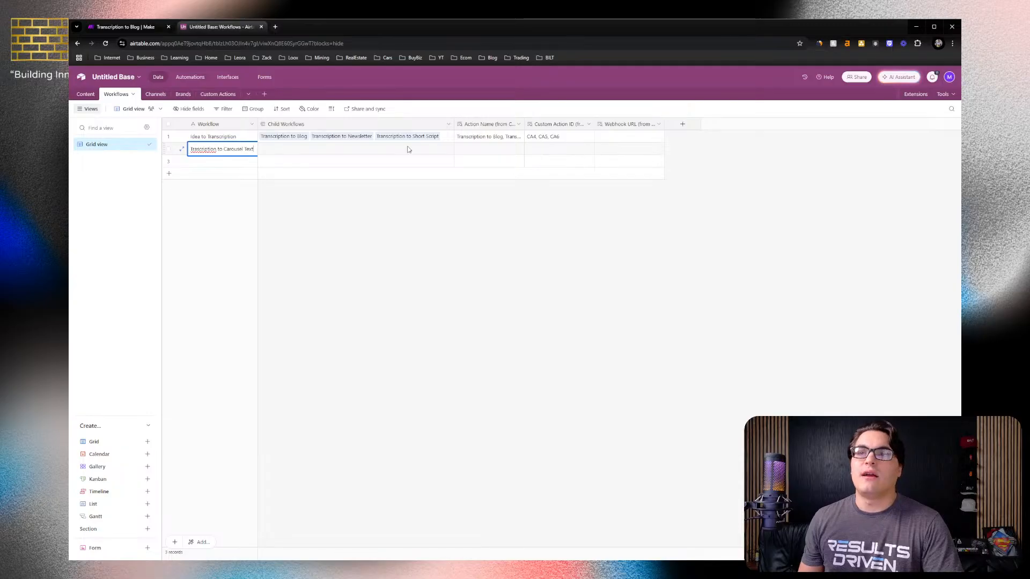
Add Transcription to Carousel Text to the child workflows of the Idea to Transcription record
left_click(448, 138)
left_click(338, 146)
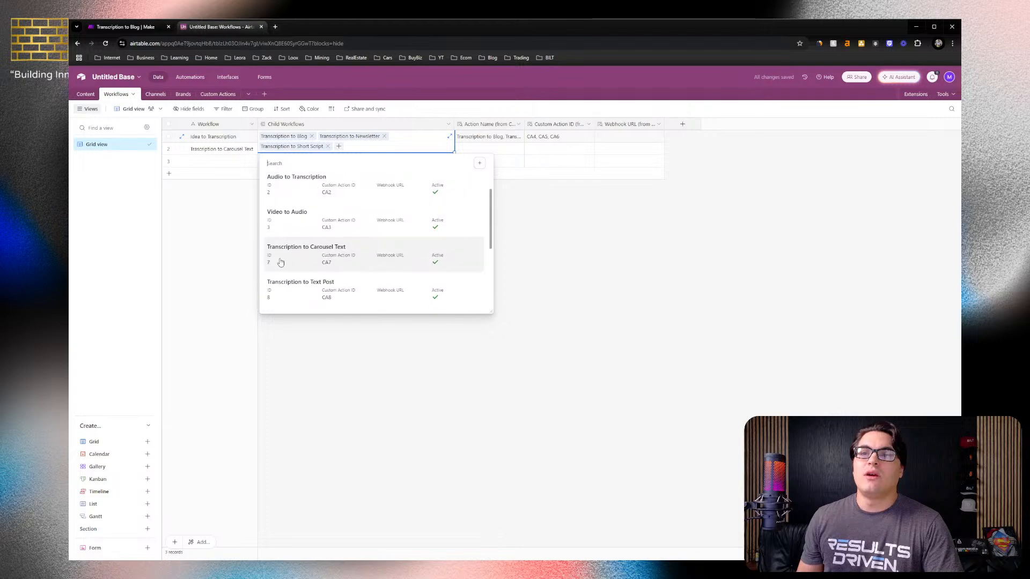
left_click(283, 262)
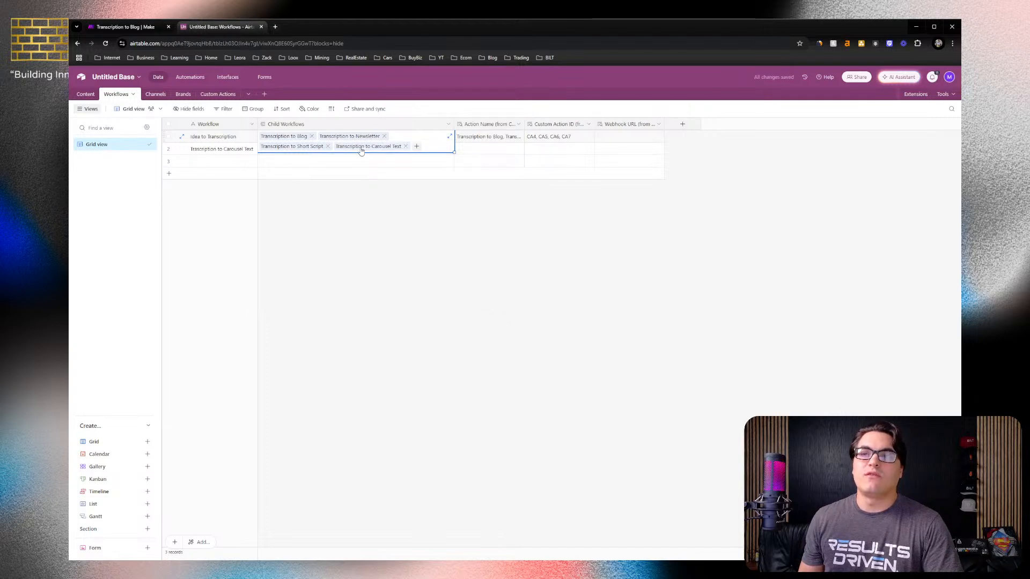
left_click(234, 215)
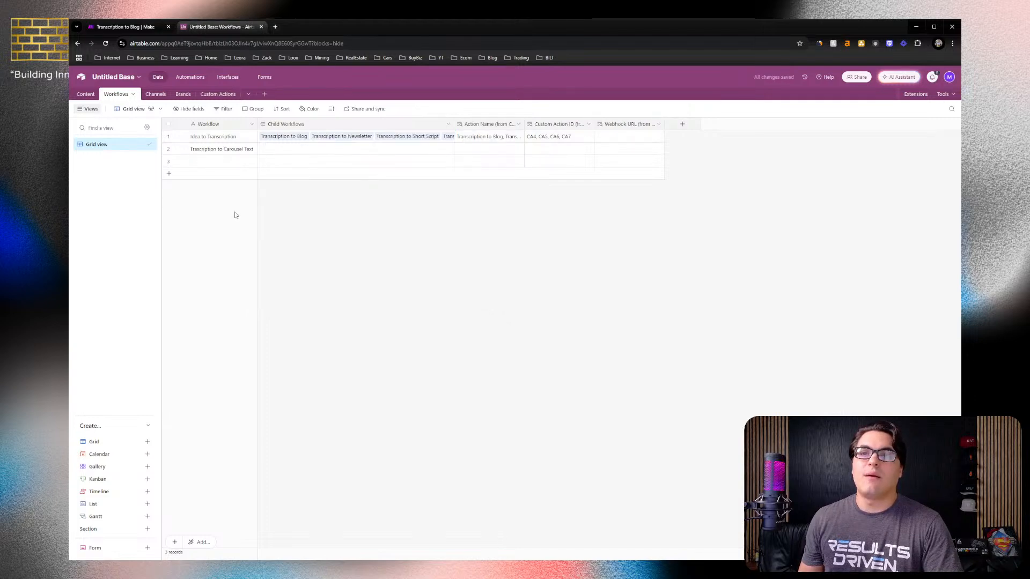
Link Carousel Text to Carousel Images as the child workflow of the second record
left_click(274, 151)
left_click(264, 149)
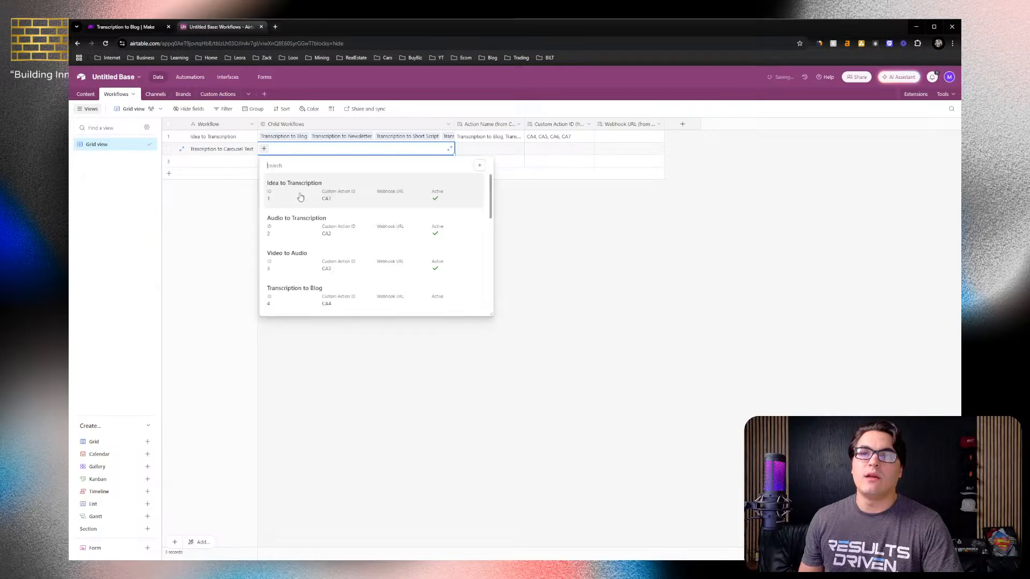
scroll(299, 209, "down", 2)
scroll(292, 232, "down", 3)
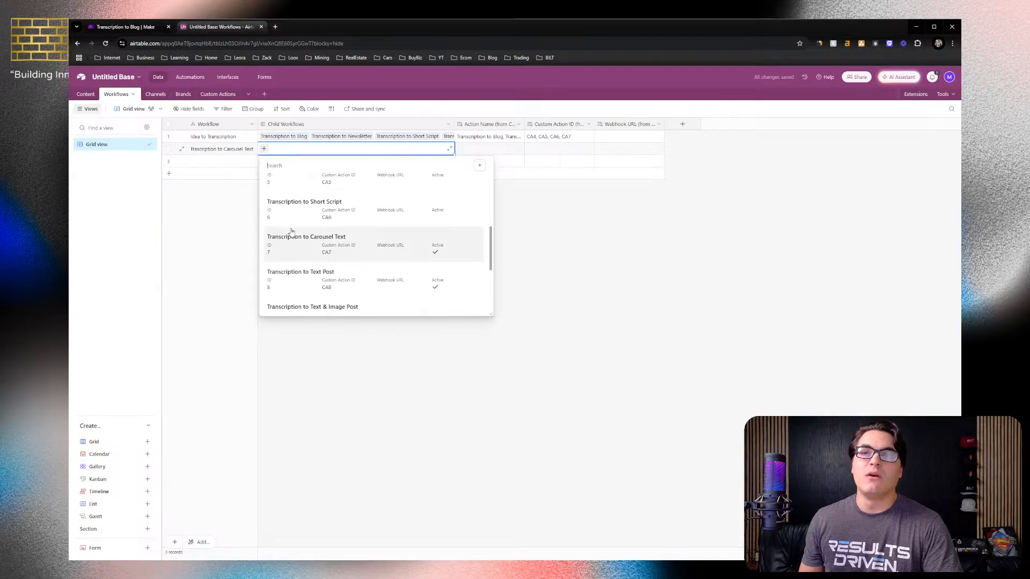
left_click(311, 257)
left_click(349, 509)
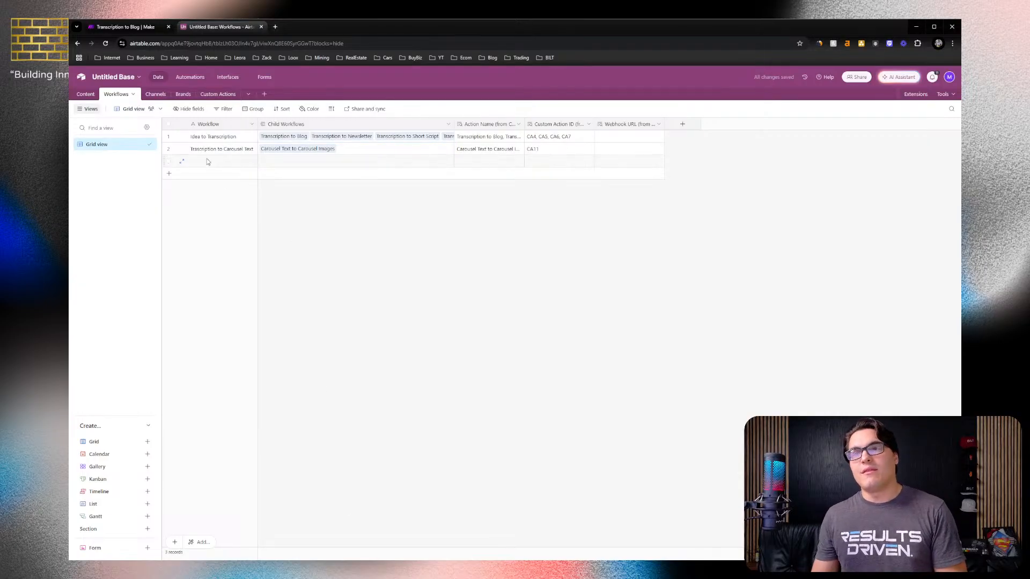
left_click(245, 139)
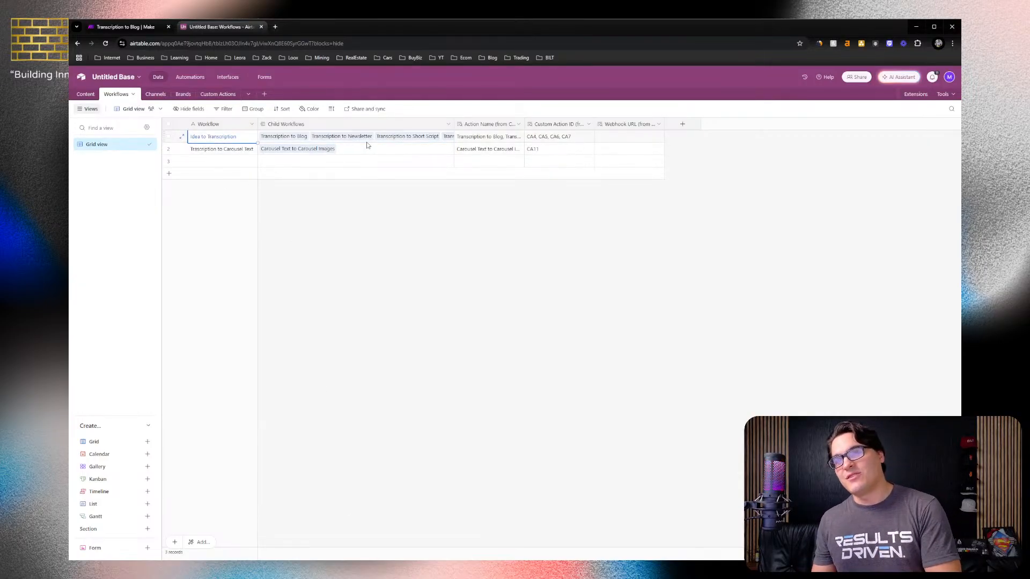
left_click(221, 154)
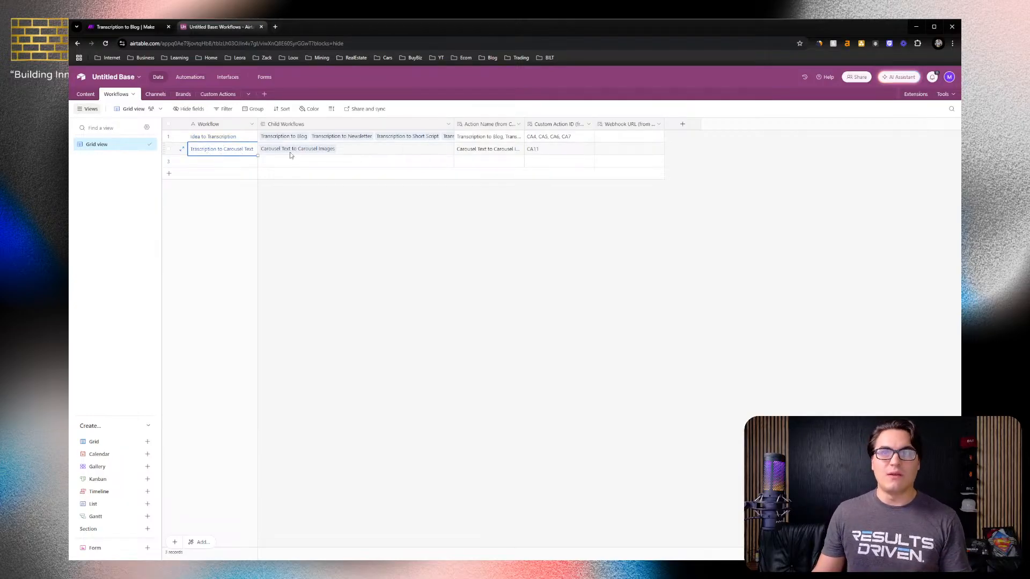
left_click(311, 232)
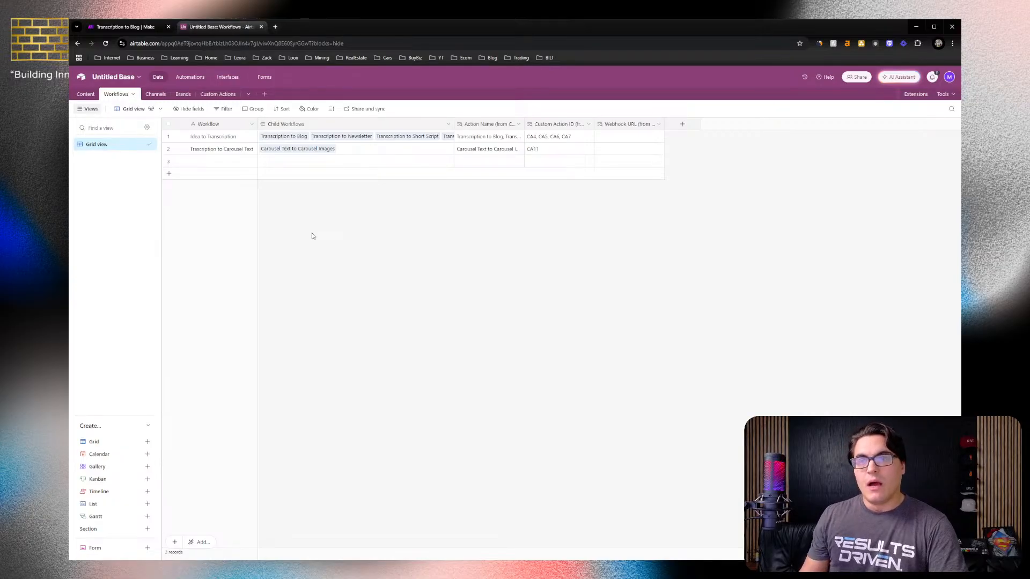
Expand the second workflow record and correct its name to "Transcription to Carousel Text"
left_click(197, 150)
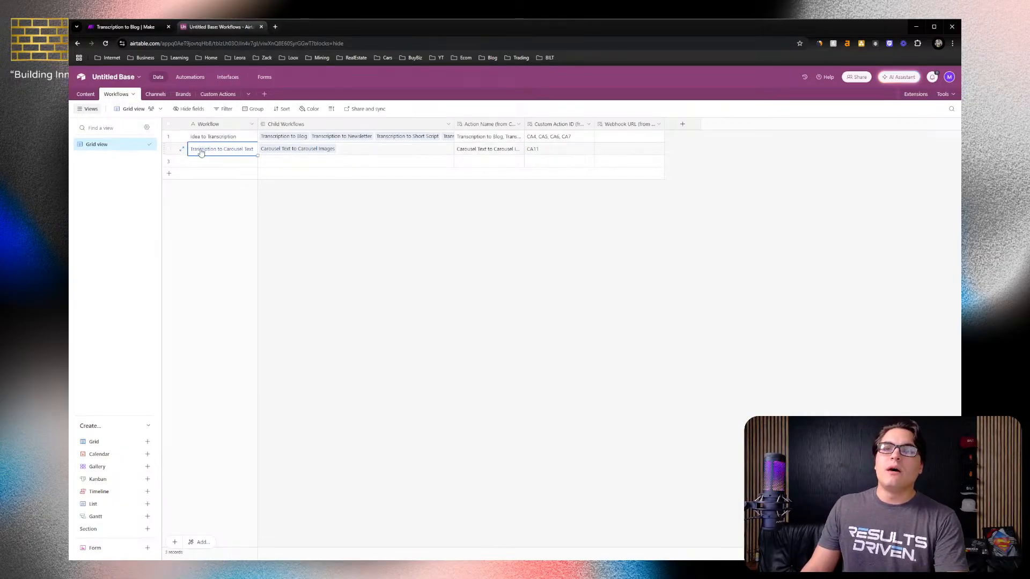
right_click(201, 152)
left_click(201, 152)
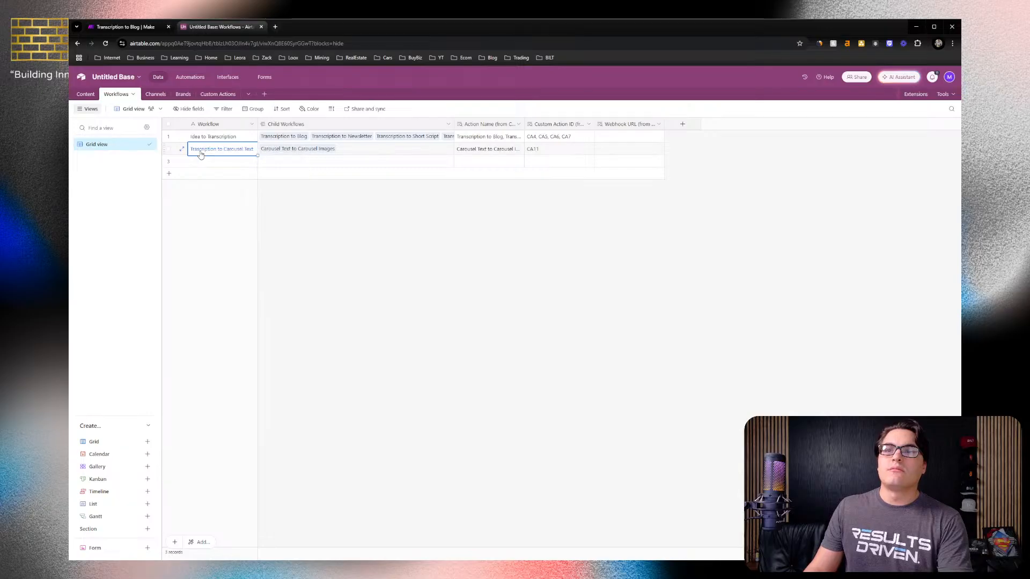
key("space")
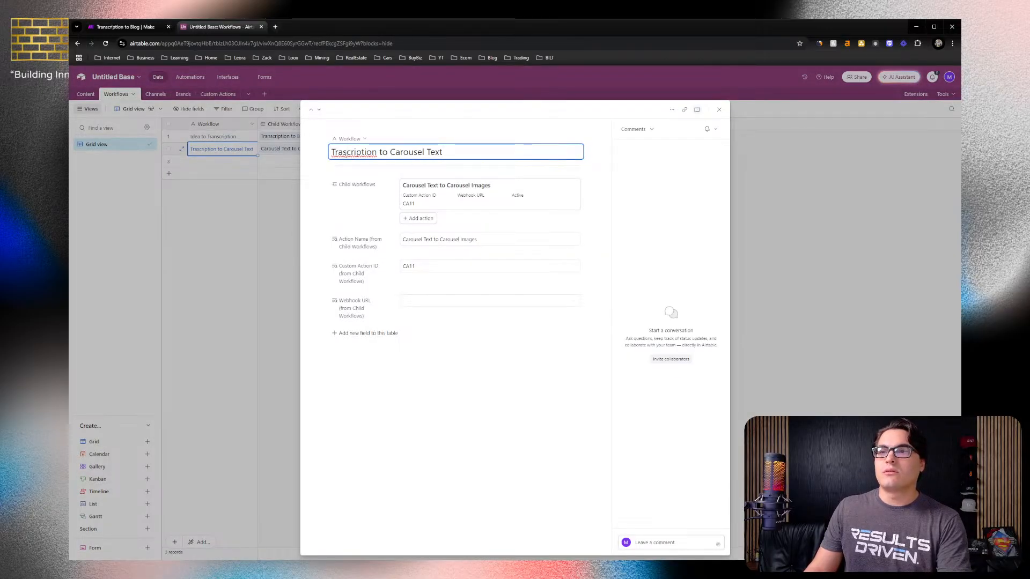
type("n")
key("Return")
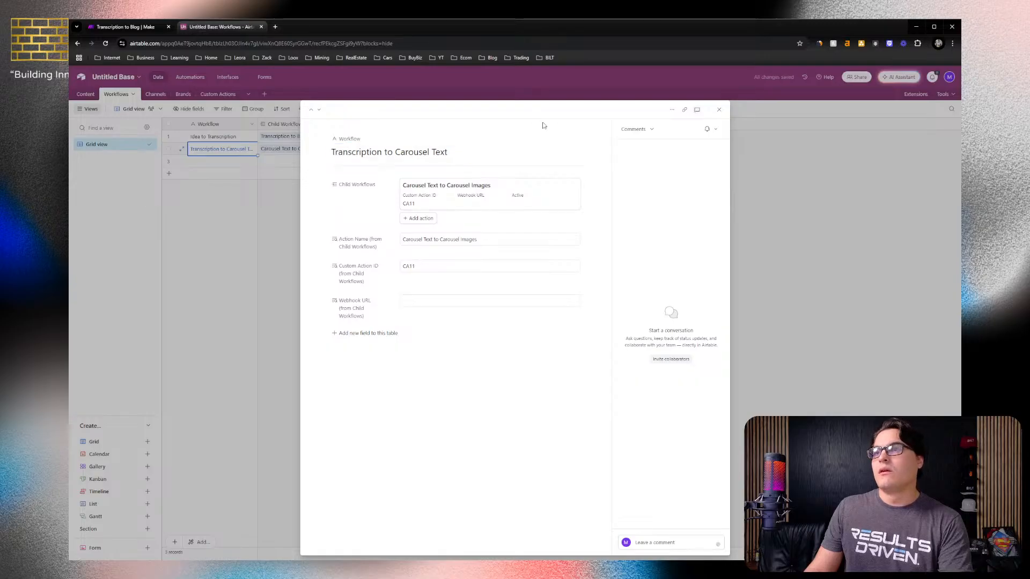
Close the expanded record and delete the Transcription to Carousel Text record from the Workflows table
left_click(717, 111)
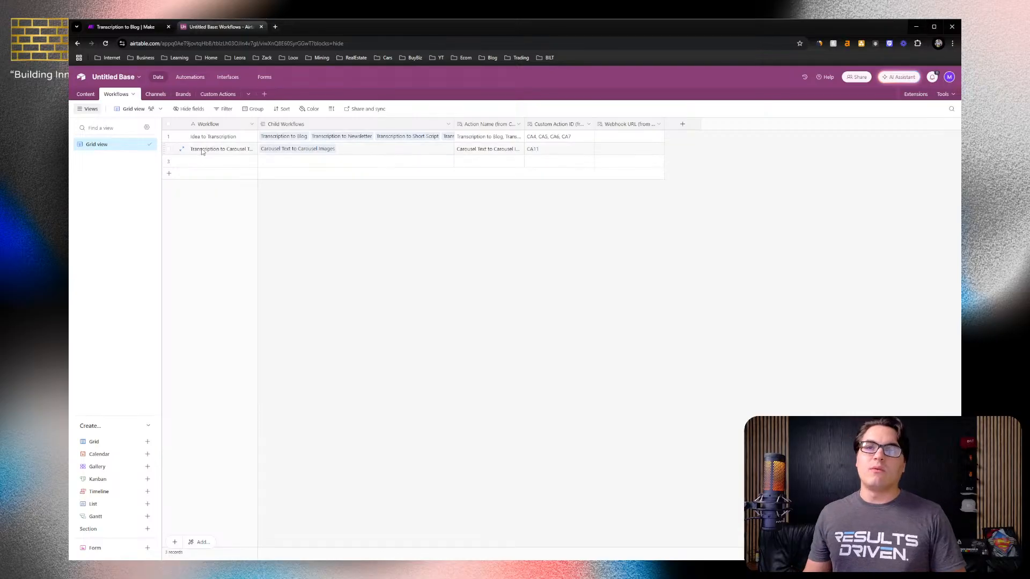
right_click(169, 152)
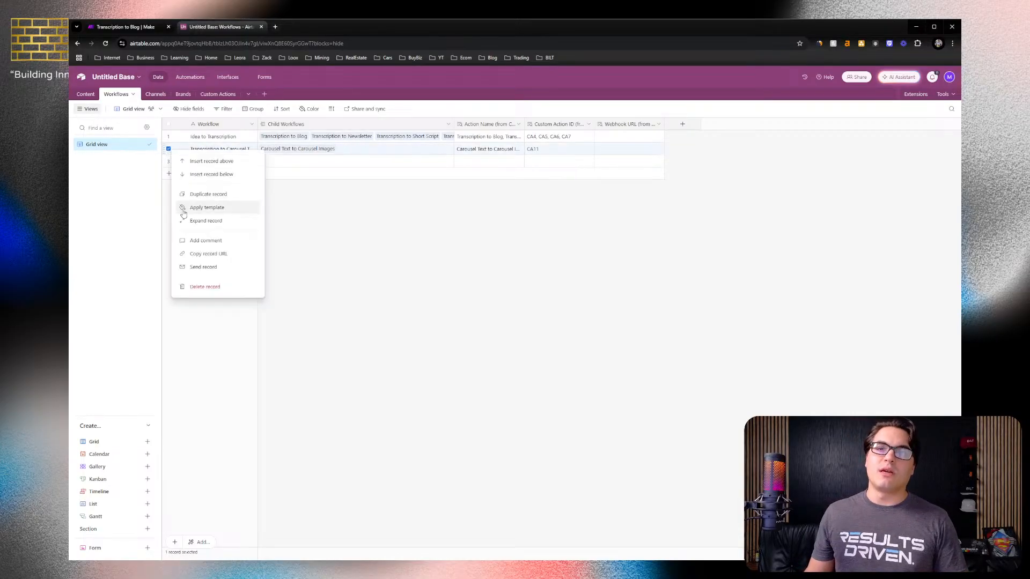
left_click(206, 288)
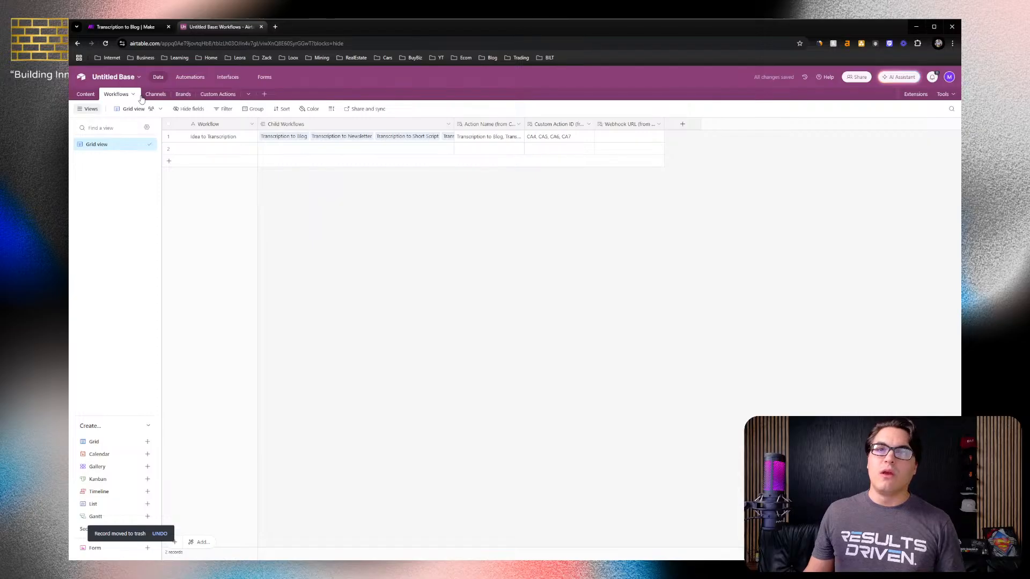
Add an autonumber field named "ID" to the Content table
left_click(86, 94)
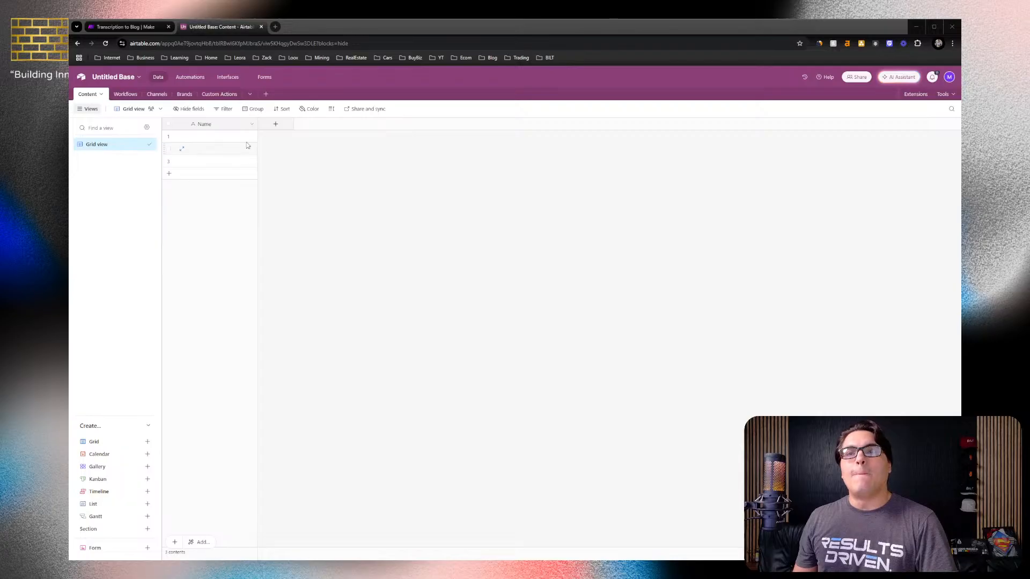
left_click(285, 125)
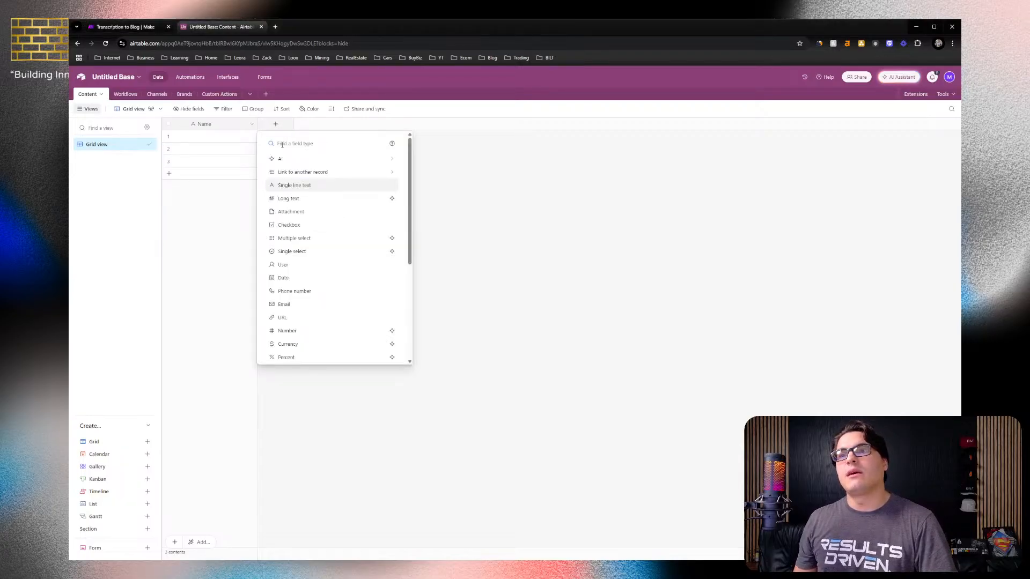
scroll(299, 297, "down", 1)
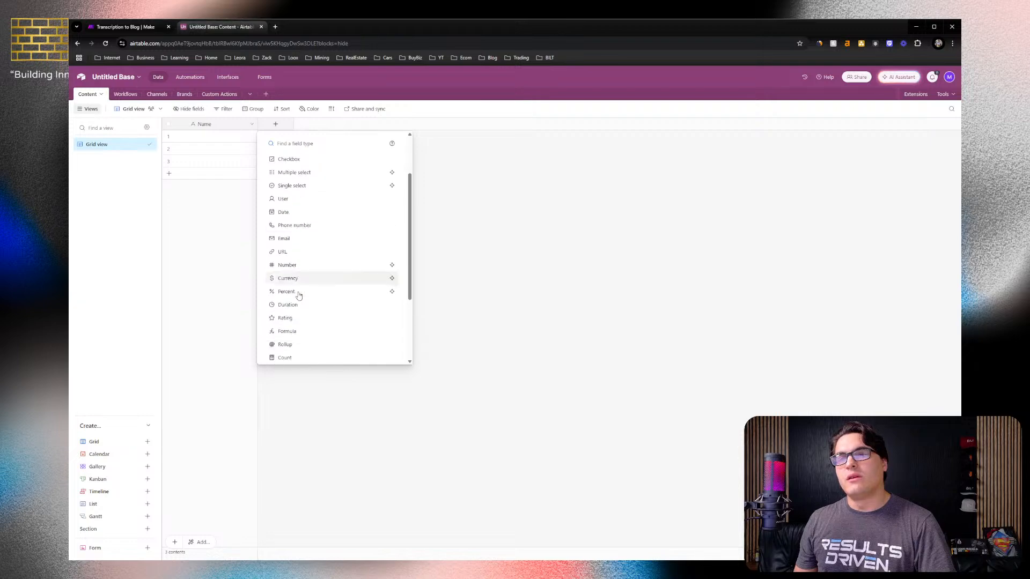
scroll(298, 296, "down", 2)
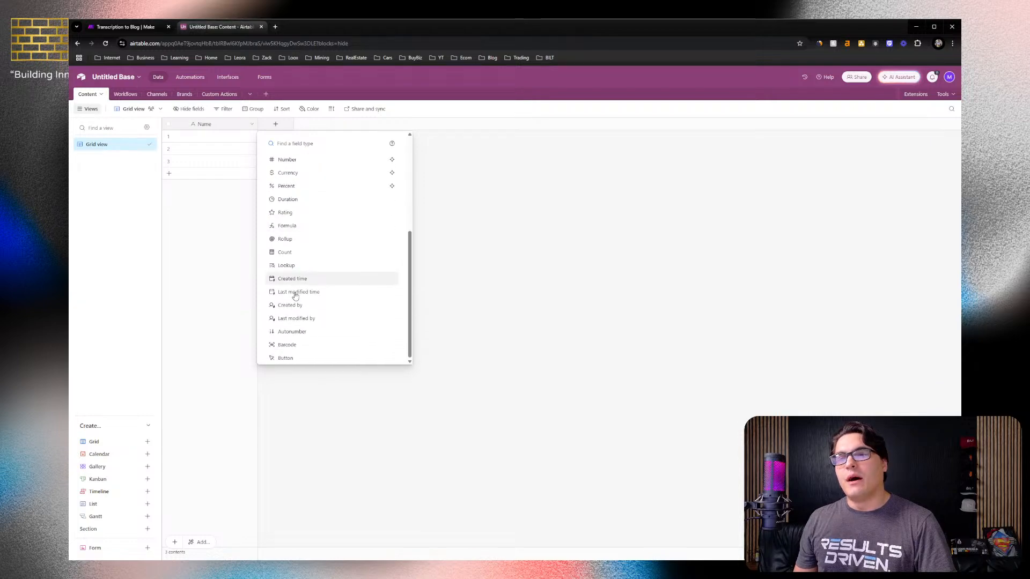
left_click(304, 334)
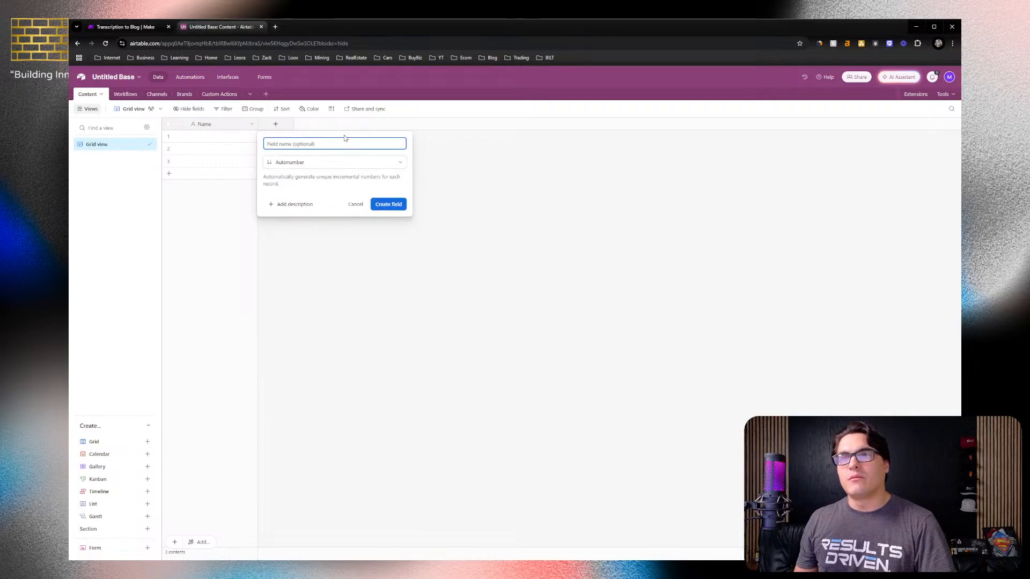
type("ID")
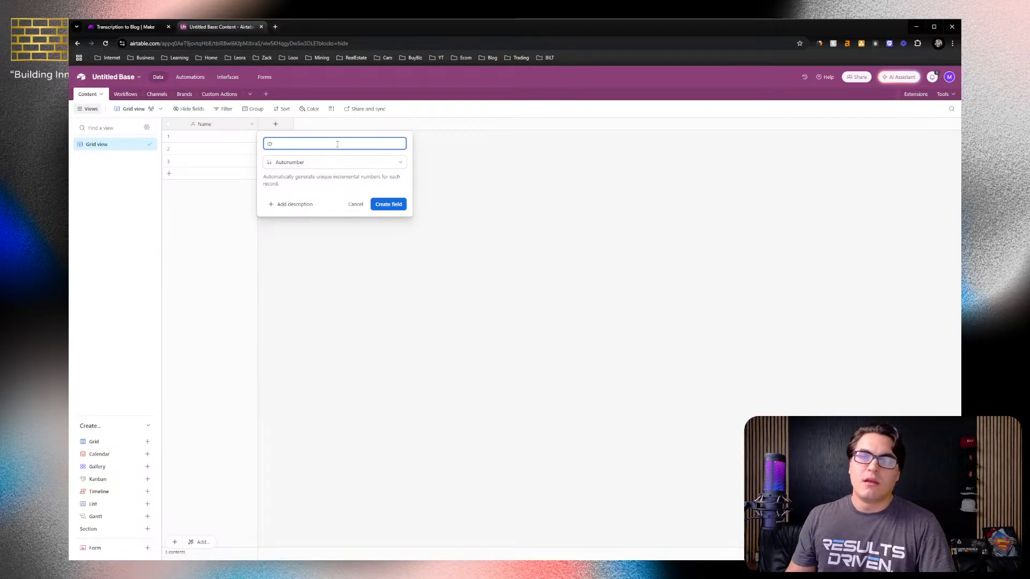
left_click(401, 207)
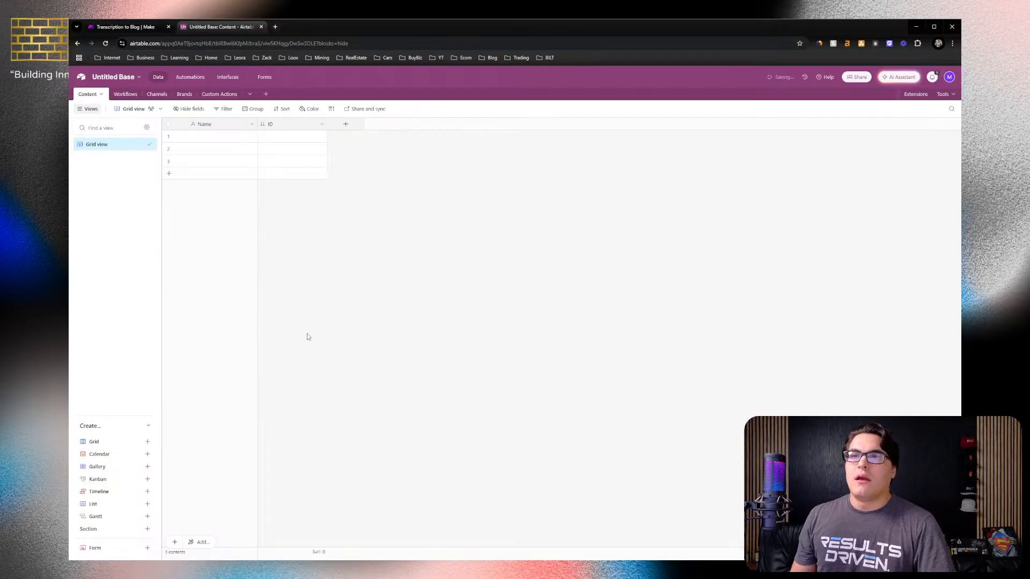
Create a formula field named "Content ID" in the Content table with the formula "C" & {ID}
left_click(345, 124)
scroll(388, 212, "down", 3)
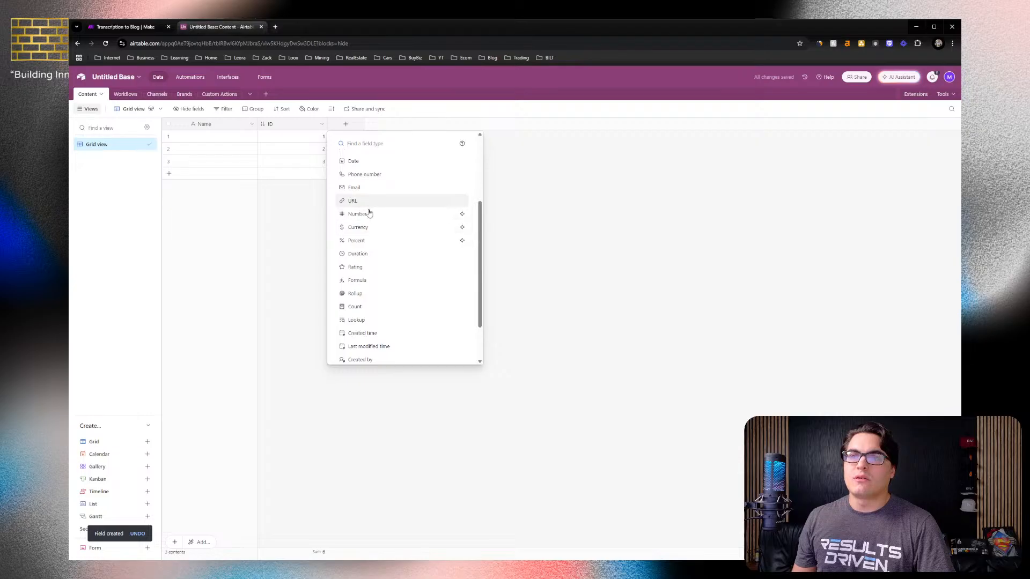
left_click(360, 280)
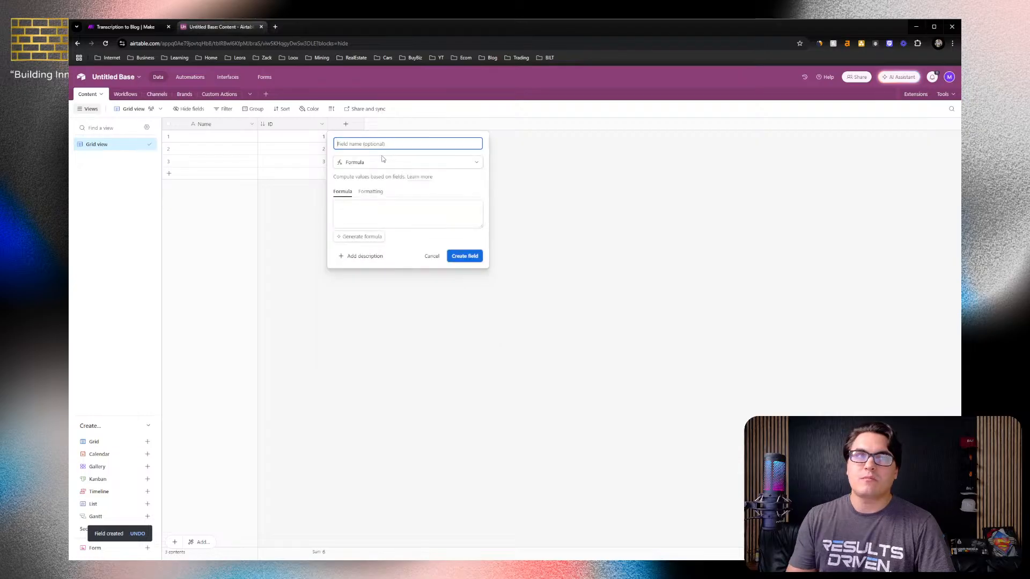
type("Content ID")
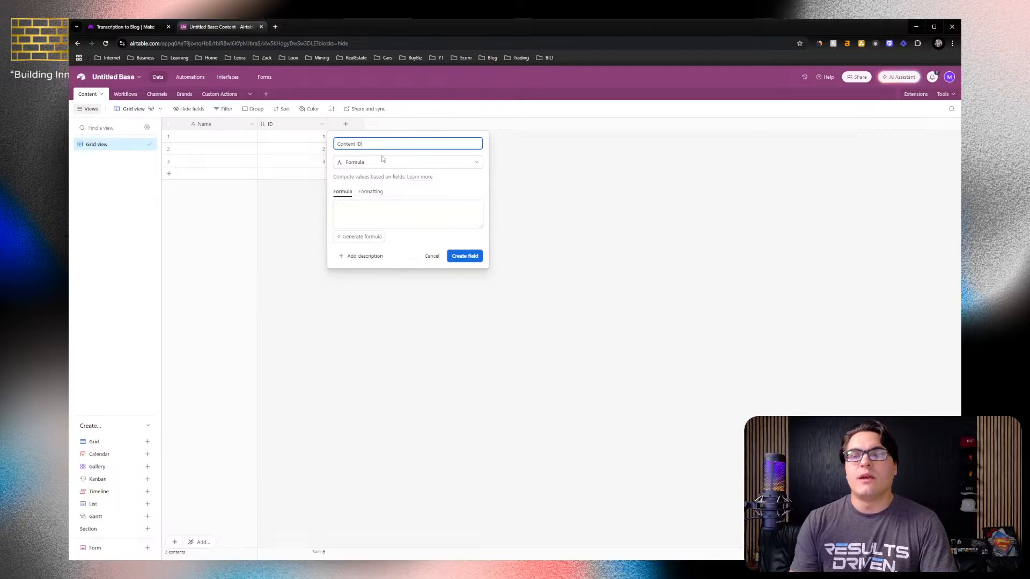
left_click(362, 204)
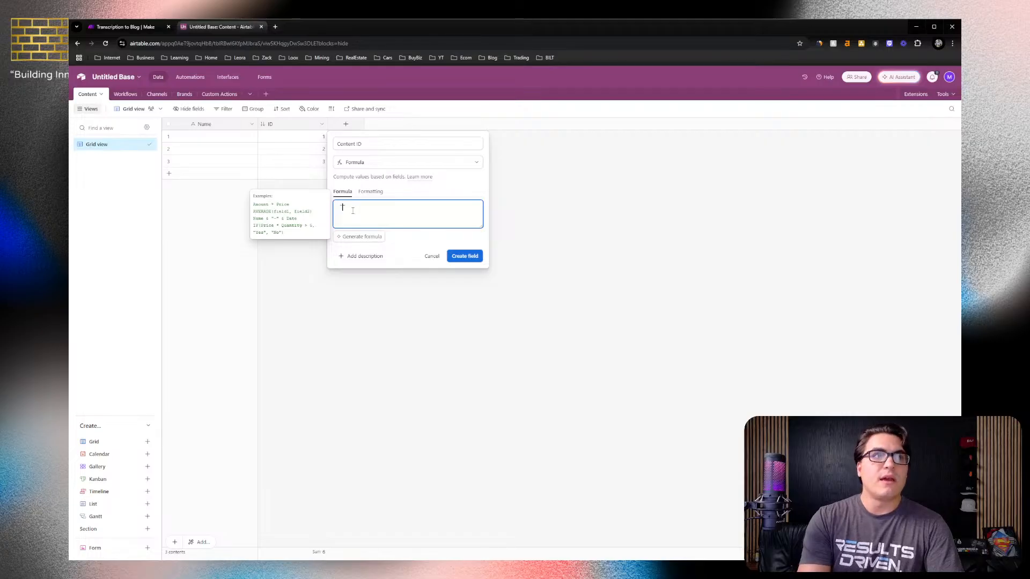
type("\"")
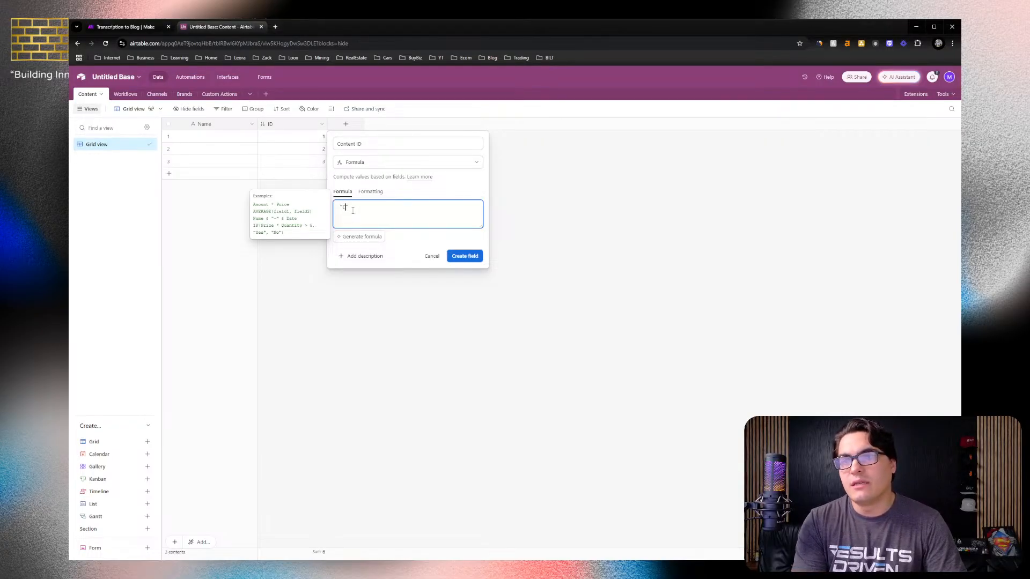
type("C\" & ")
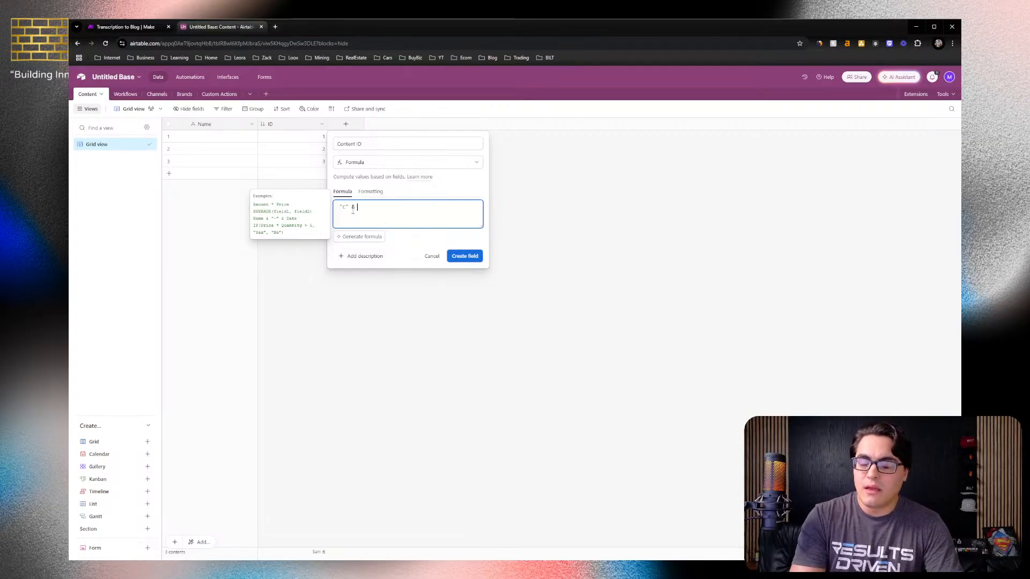
type("{")
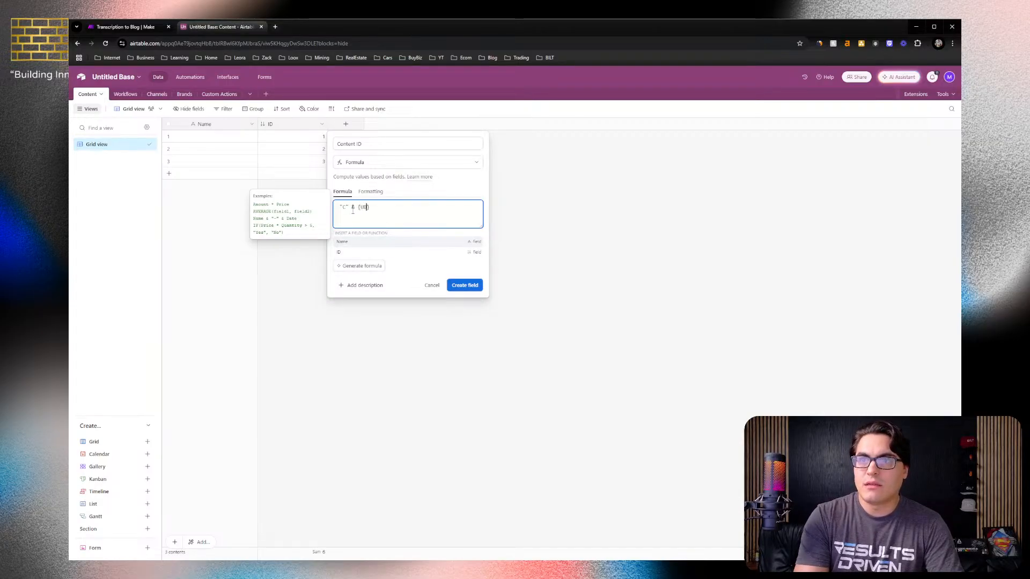
type("ID")
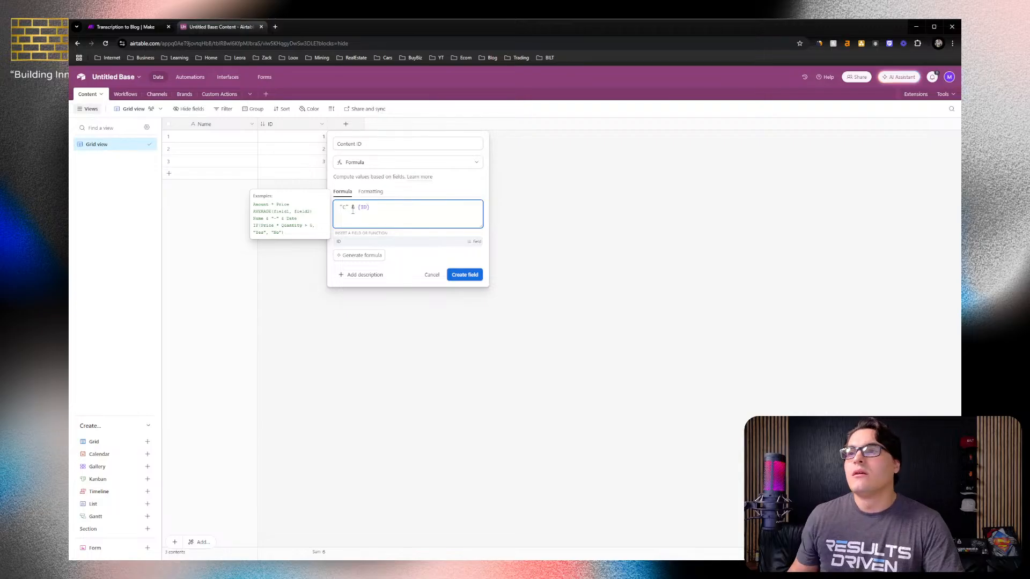
left_click(410, 241)
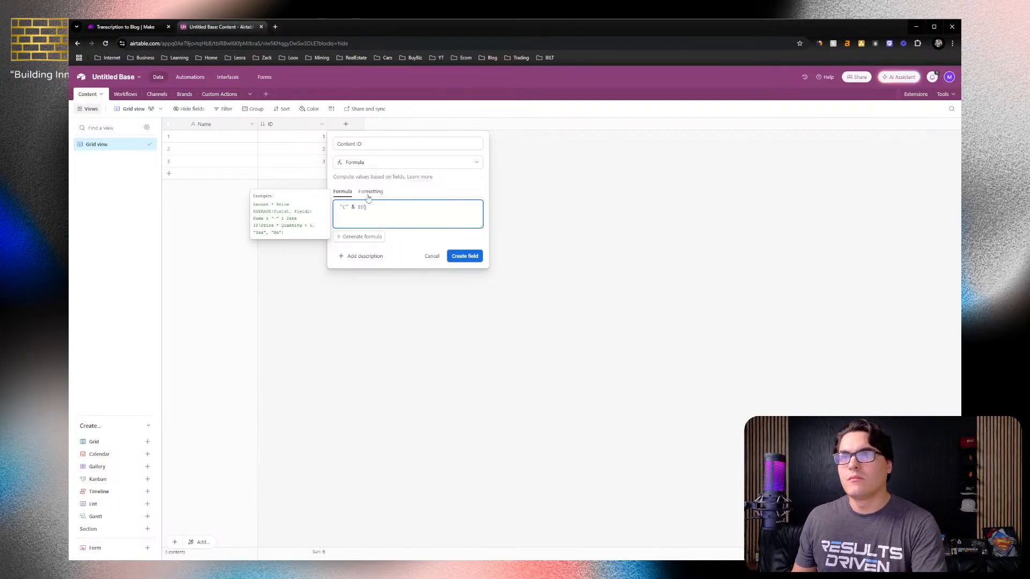
left_click(400, 213)
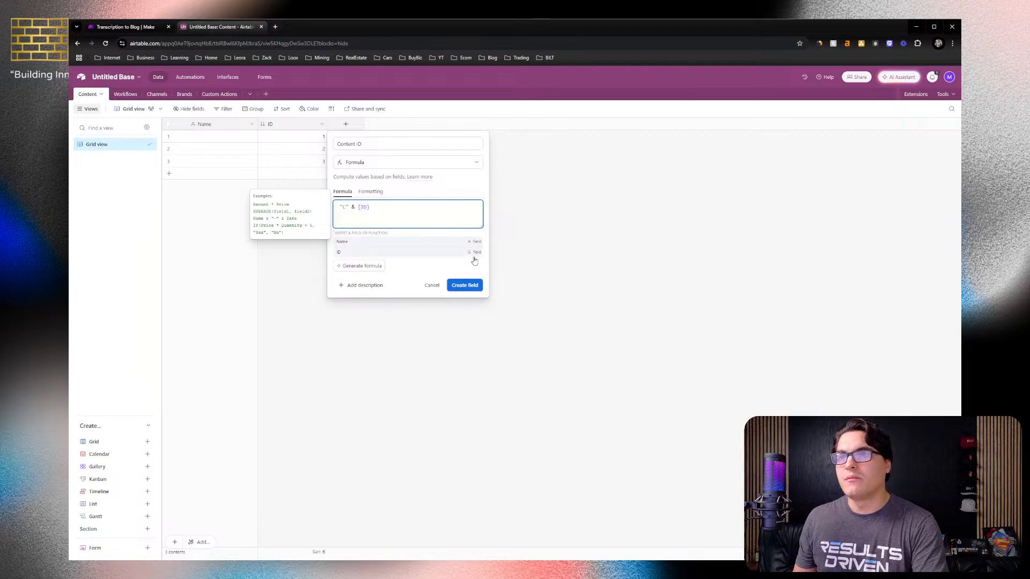
left_click(471, 287)
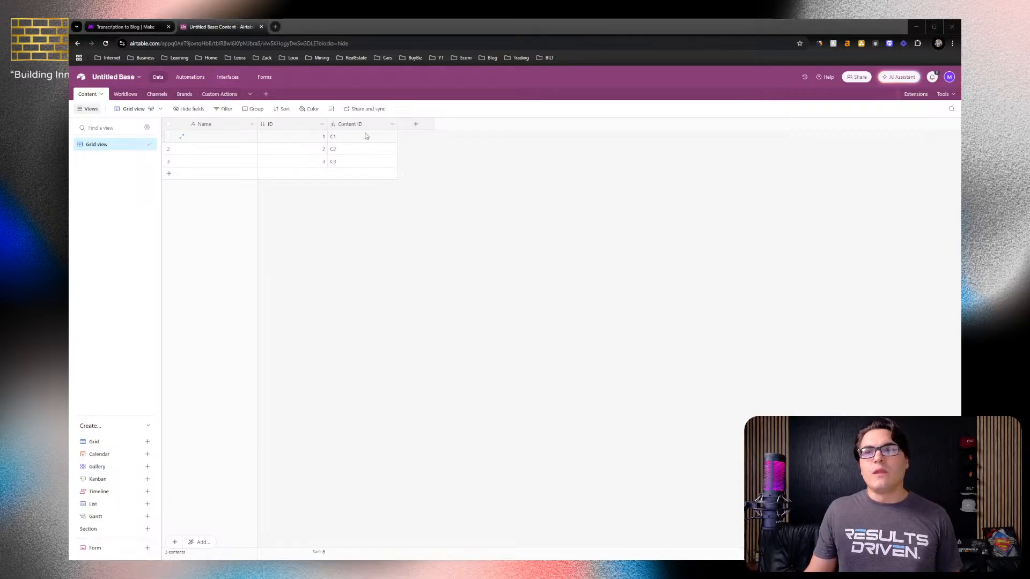
Make Content ID the primary field of the Content table and hide the ID field
left_click_drag(365, 125, 204, 125)
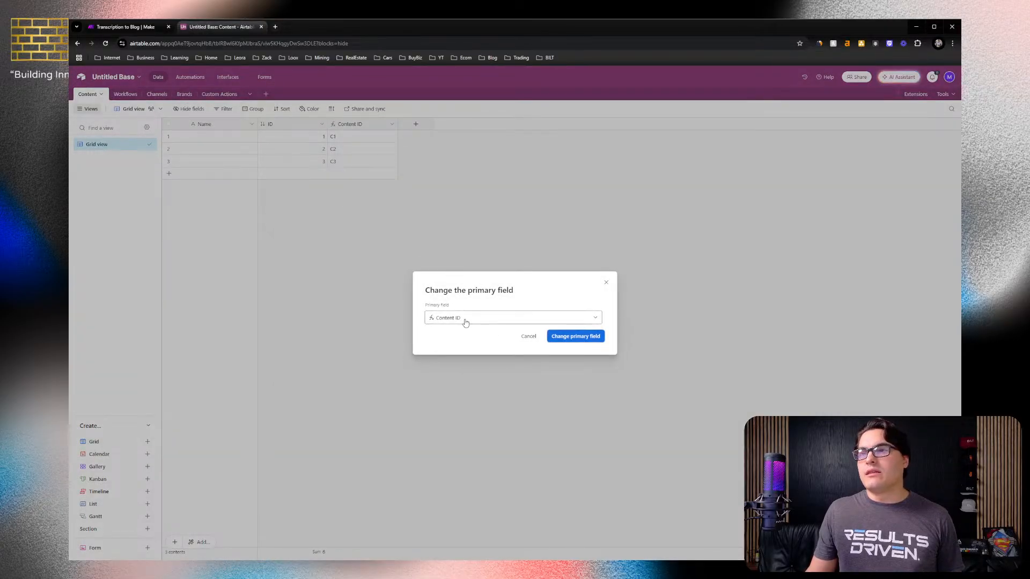
left_click(562, 338)
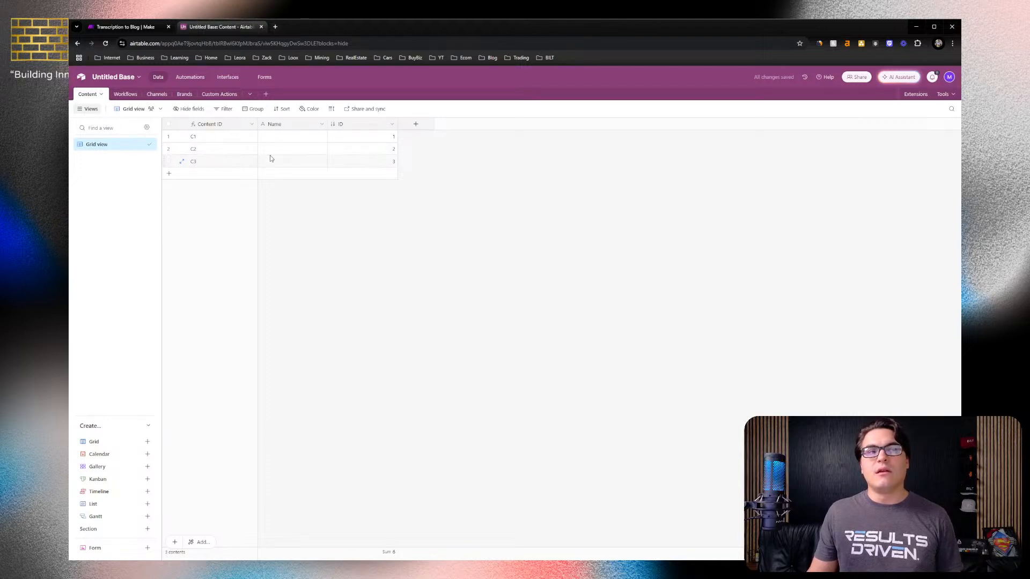
right_click(367, 127)
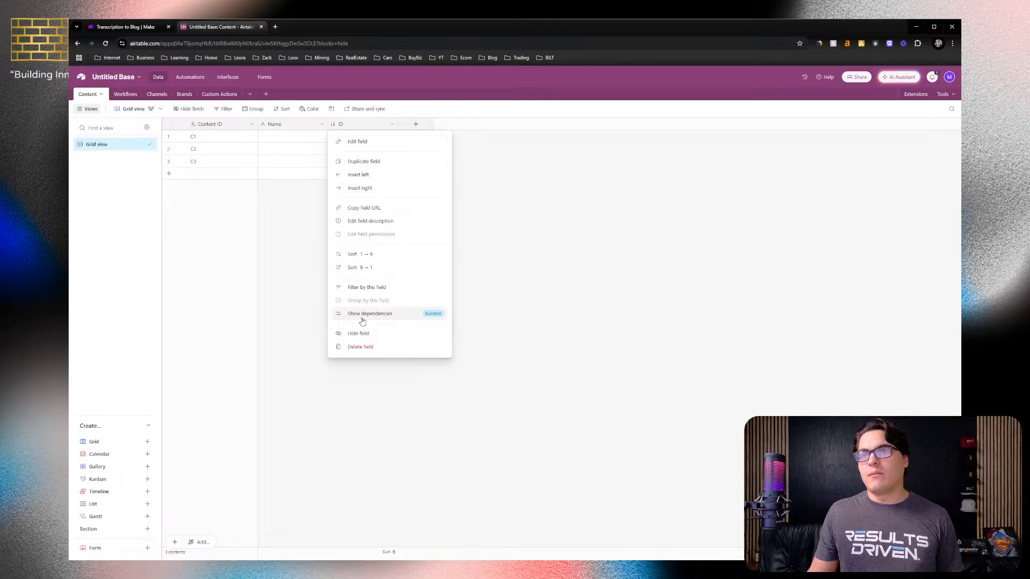
left_click(363, 334)
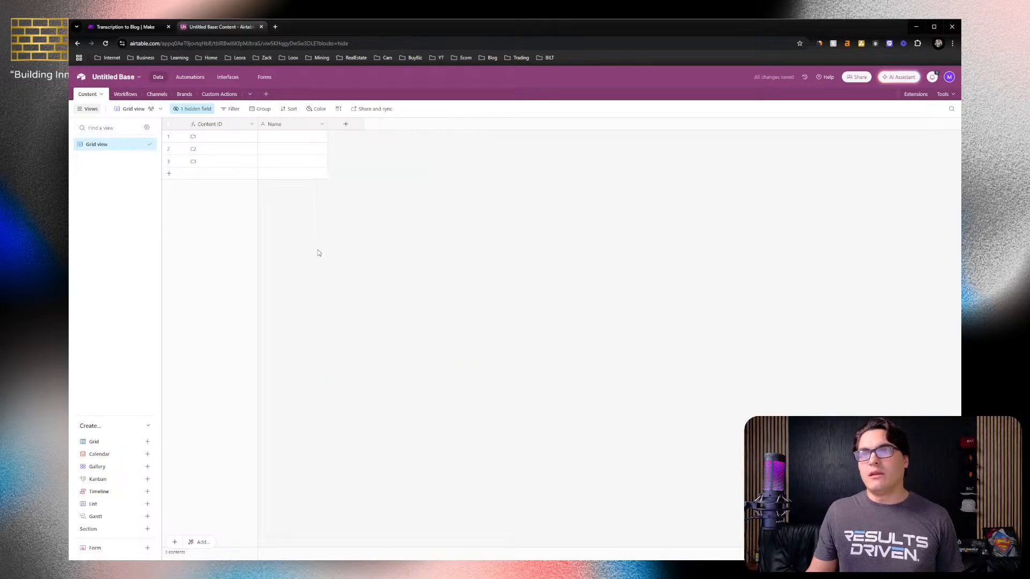
Narrow the Content ID column and rename the Name field to "Idea"
left_click_drag(257, 124, 228, 124)
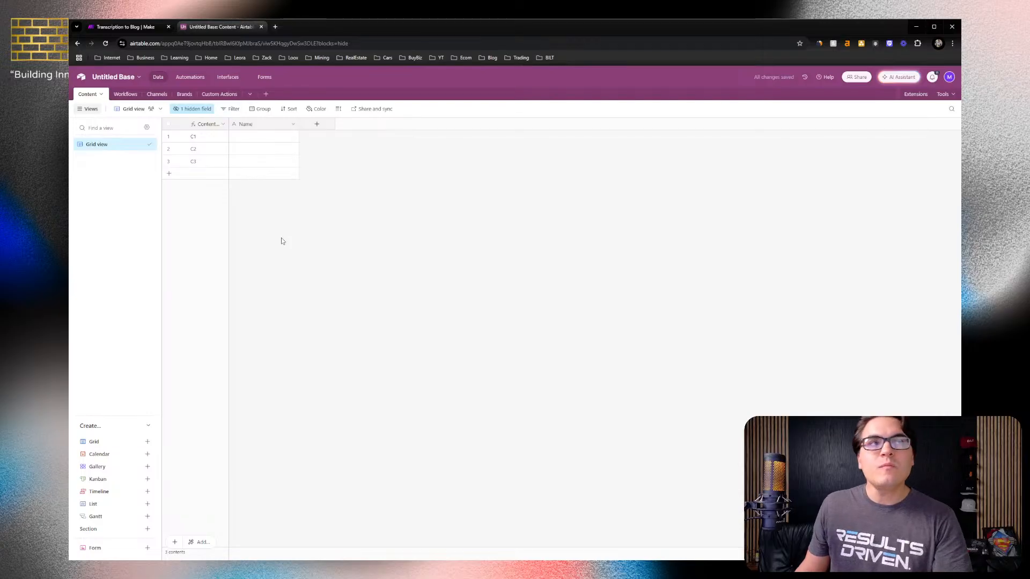
right_click(237, 125)
left_click(397, 195)
left_click(271, 136)
left_click(265, 124)
right_click(256, 124)
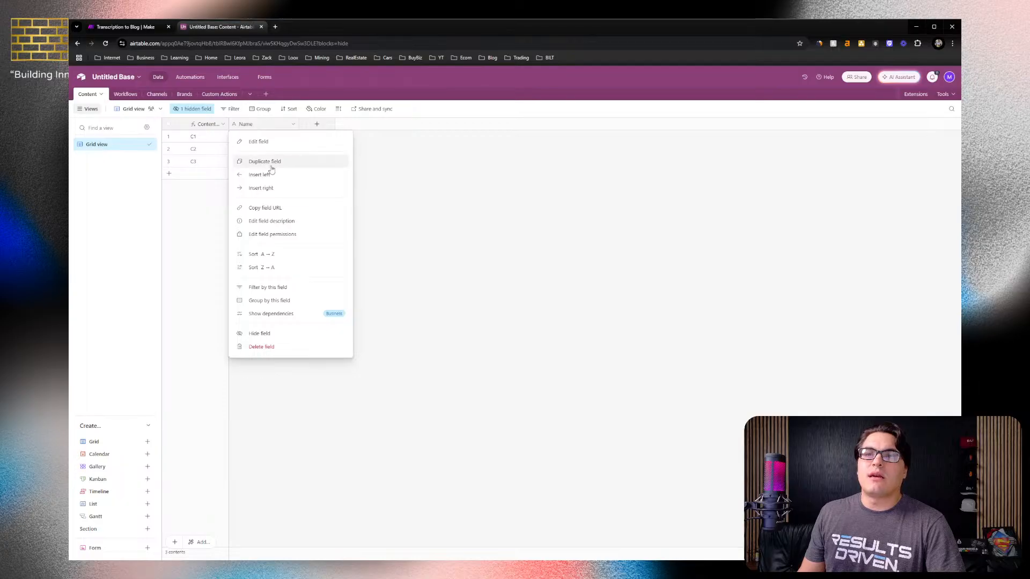
left_click(256, 142)
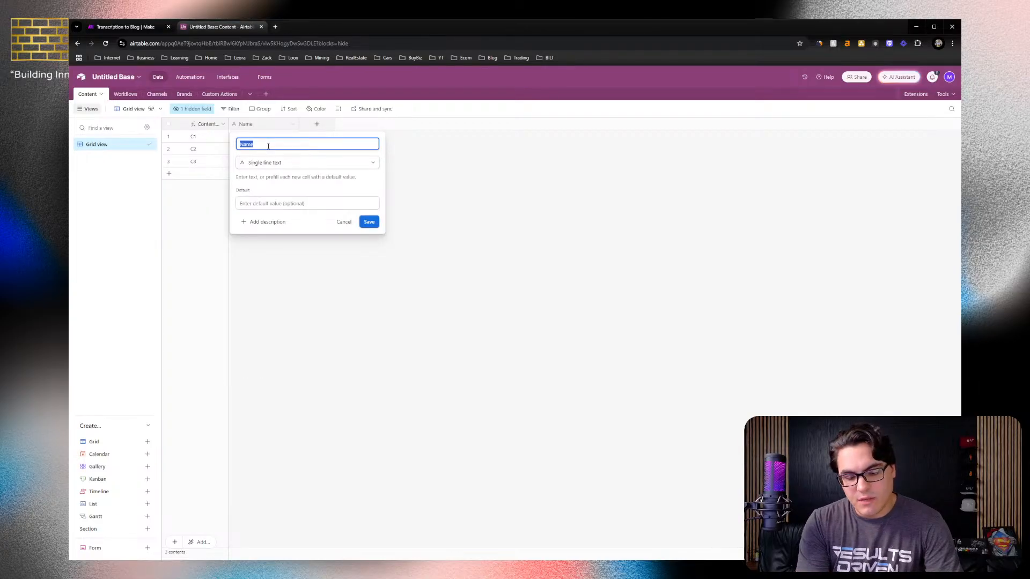
type("Idea")
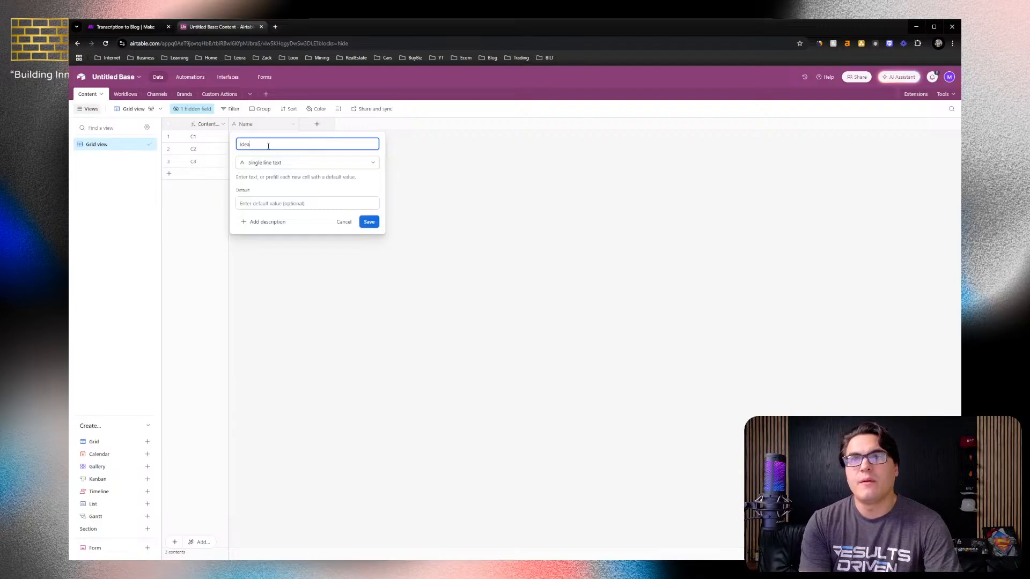
left_click(369, 222)
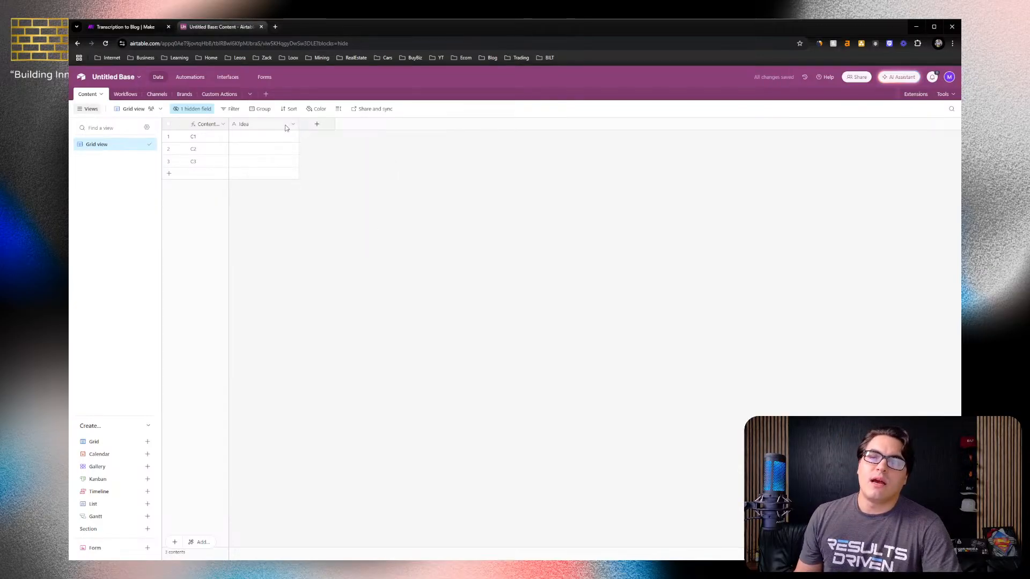
Add an attachment field named "Audio File" to the Content table
left_click(316, 124)
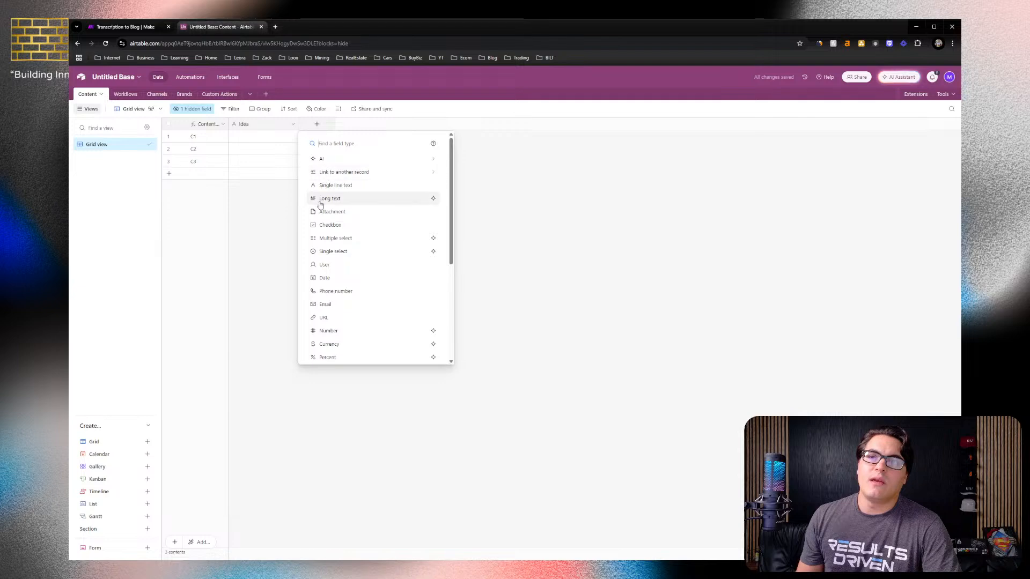
scroll(338, 250, "down", 2)
scroll(345, 257, "down", 2)
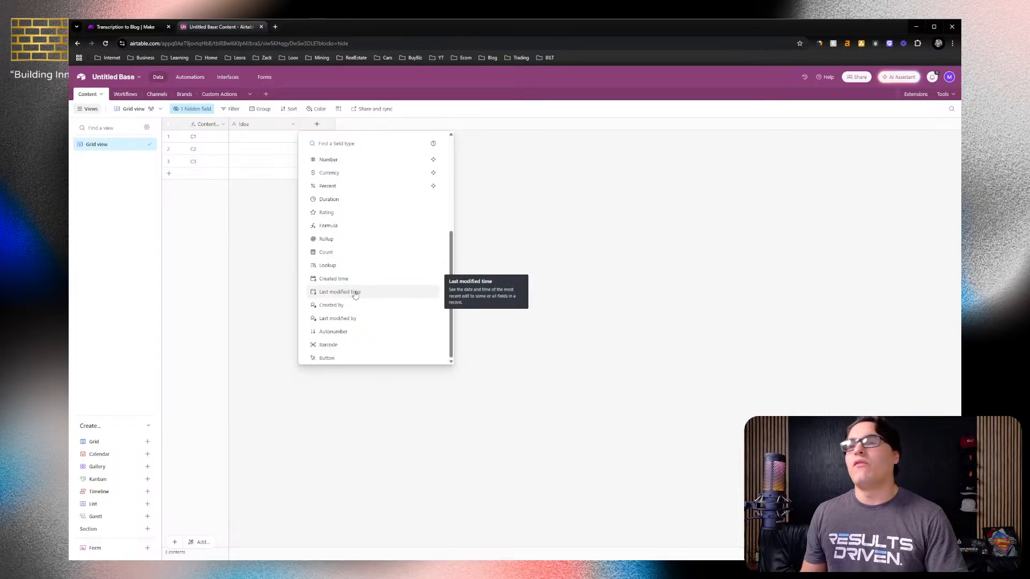
scroll(355, 295, "up", 2)
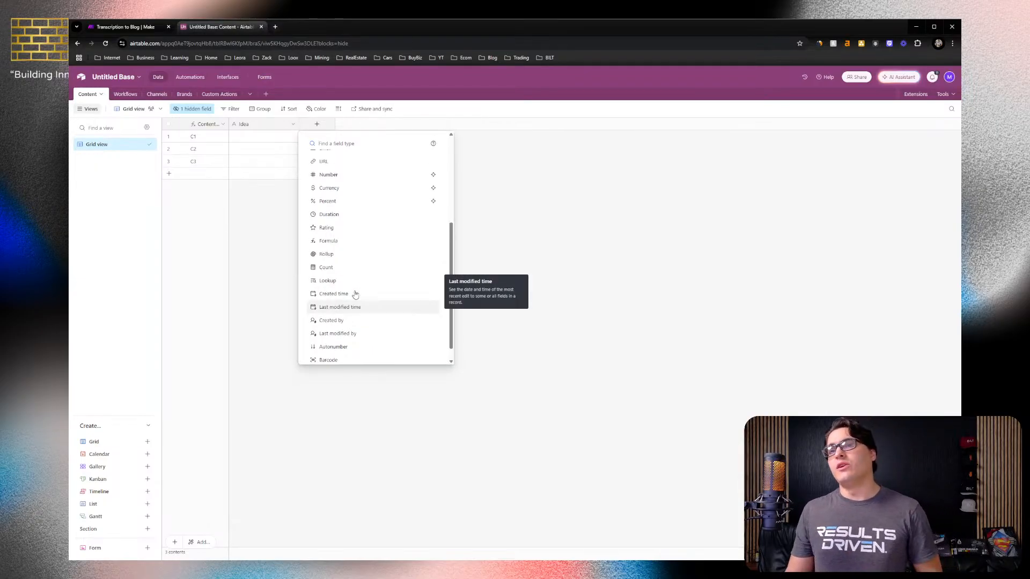
scroll(354, 293, "up", 3)
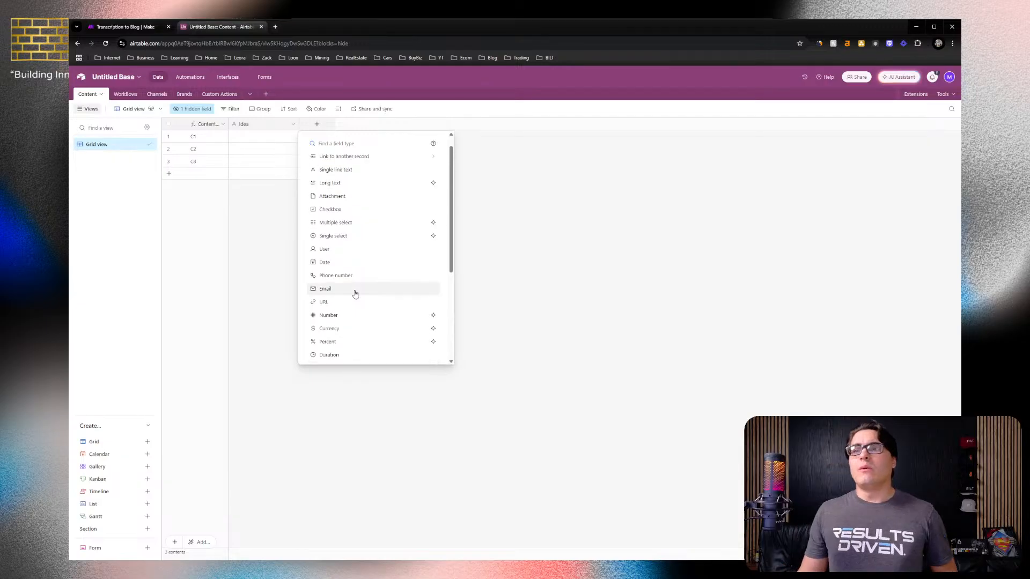
left_click(323, 198)
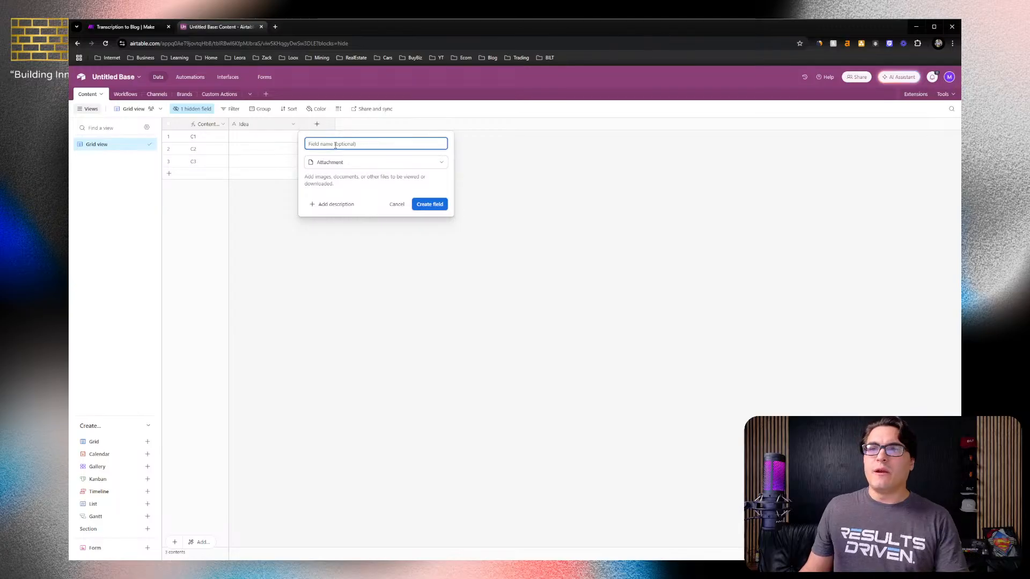
type("Audio File")
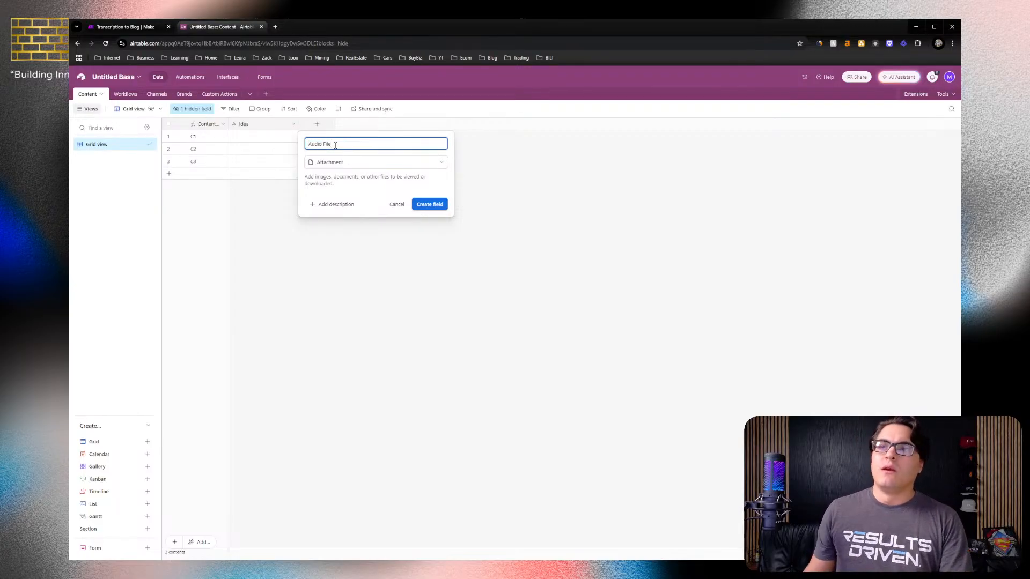
left_click(435, 204)
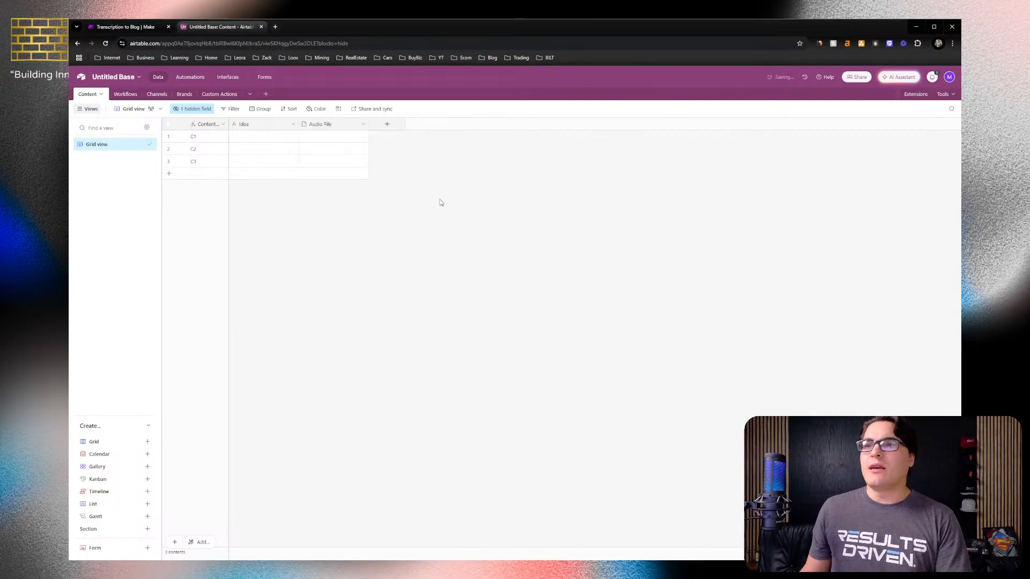
Add an attachment field named "Video File" to the Content table
left_click(387, 132)
left_click(402, 210)
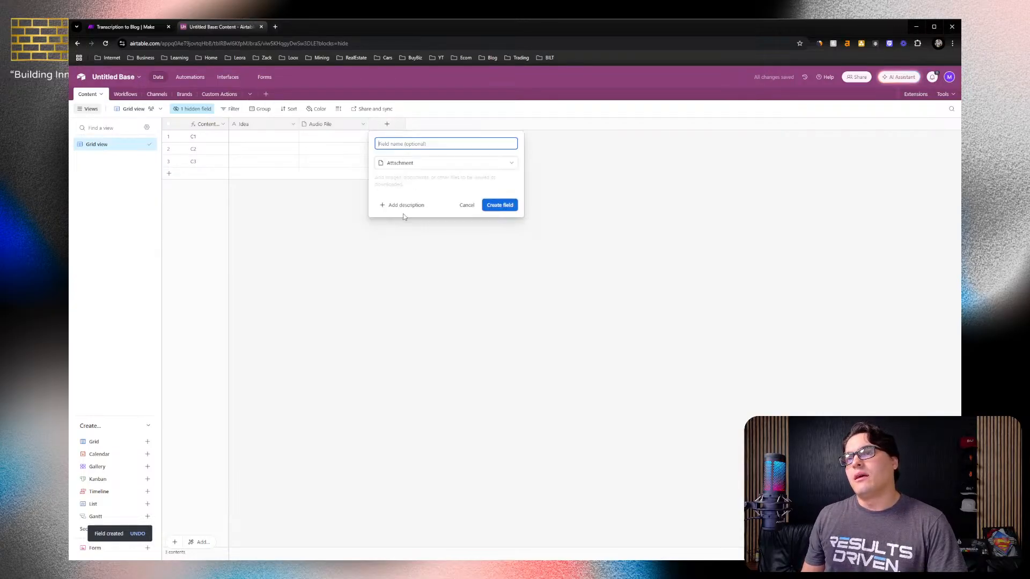
type("VideoFi")
key("BackSpace")
type("File")
left_click(500, 204)
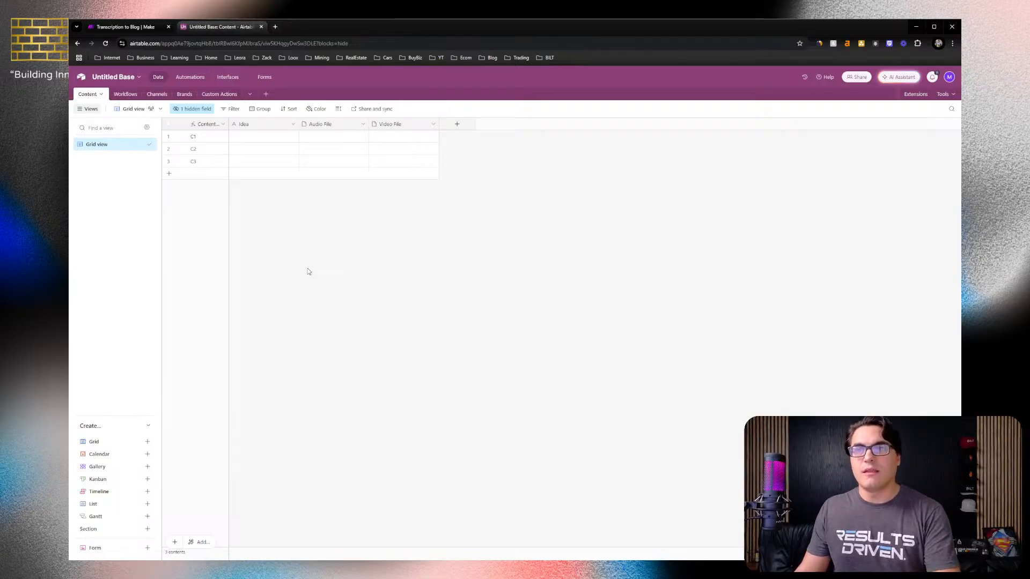
Add a single line text field named "Description" to the Content table
left_click(457, 125)
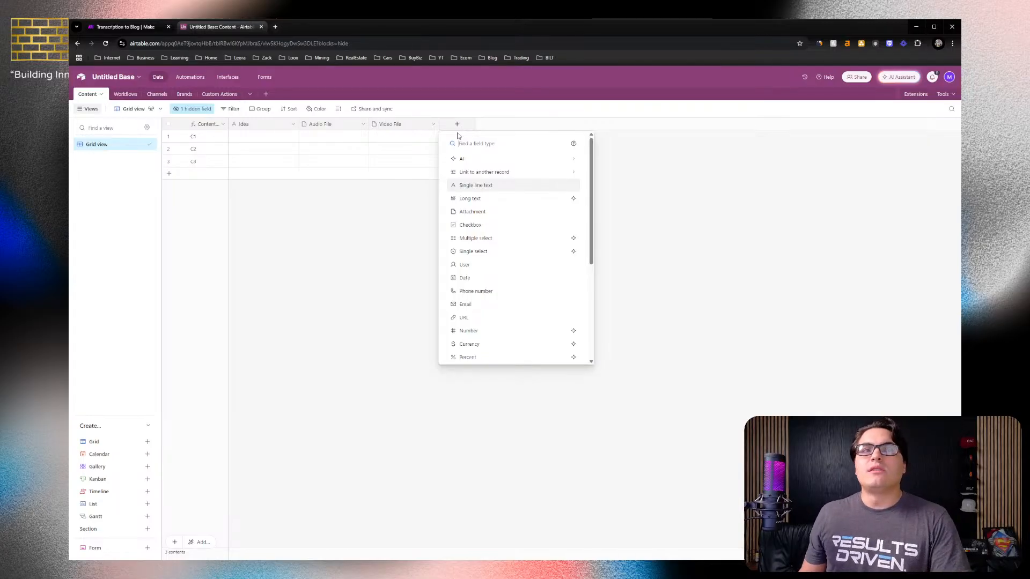
left_click(490, 186)
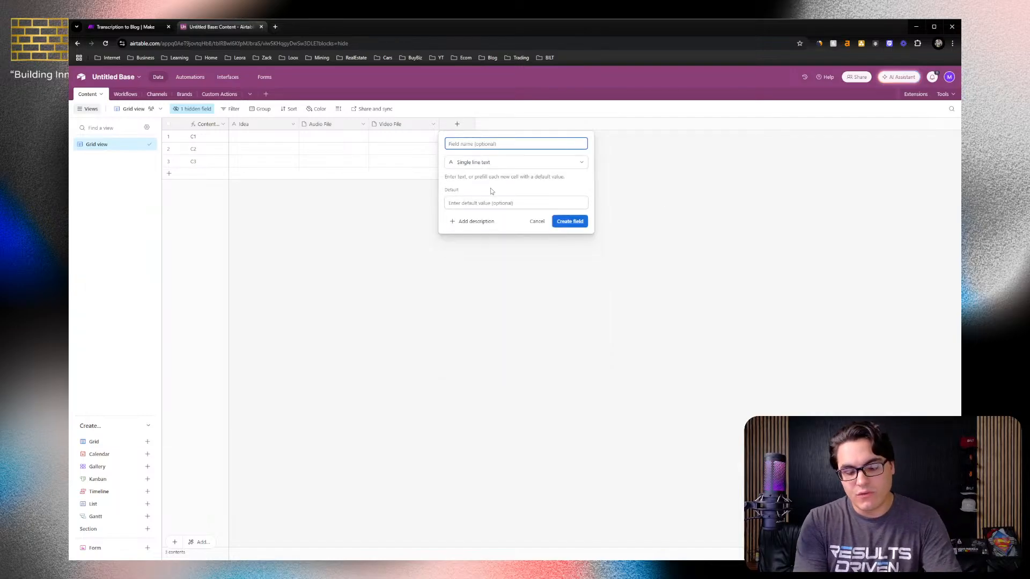
type("Description")
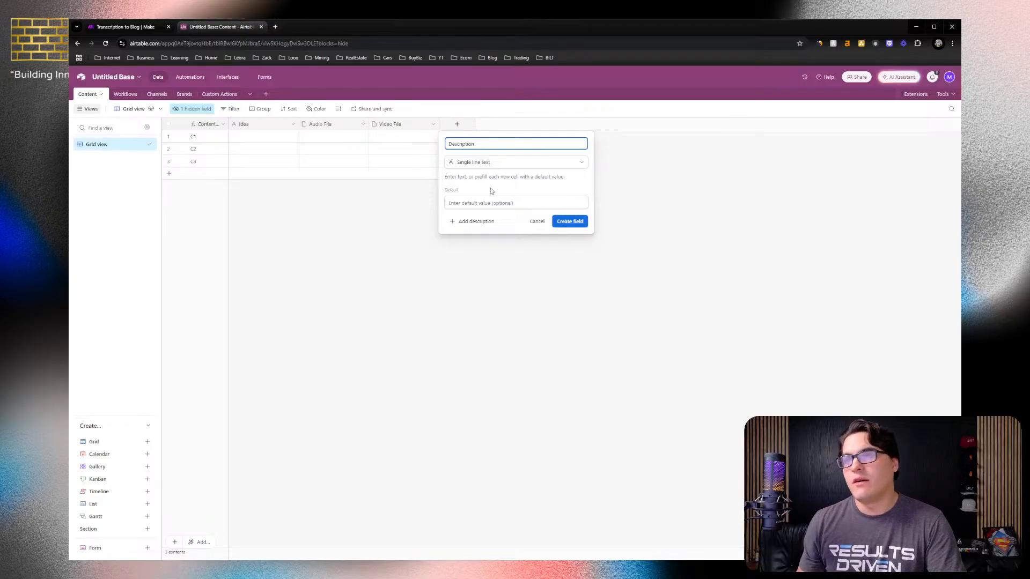
left_click(569, 222)
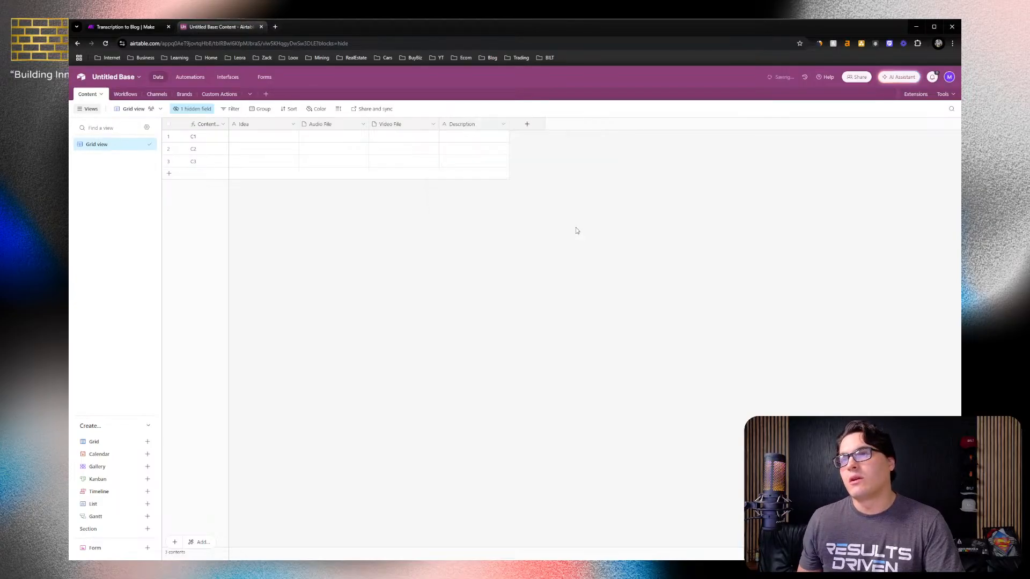
Add a long text field named "Body Text" to the Content table
left_click(523, 126)
left_click(540, 199)
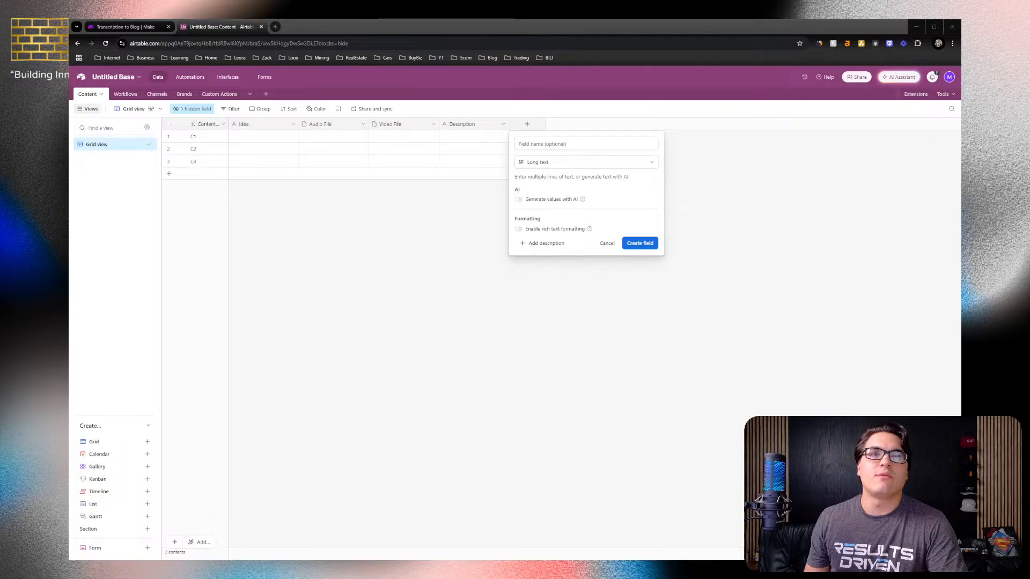
left_click(571, 146)
type("Budy Text")
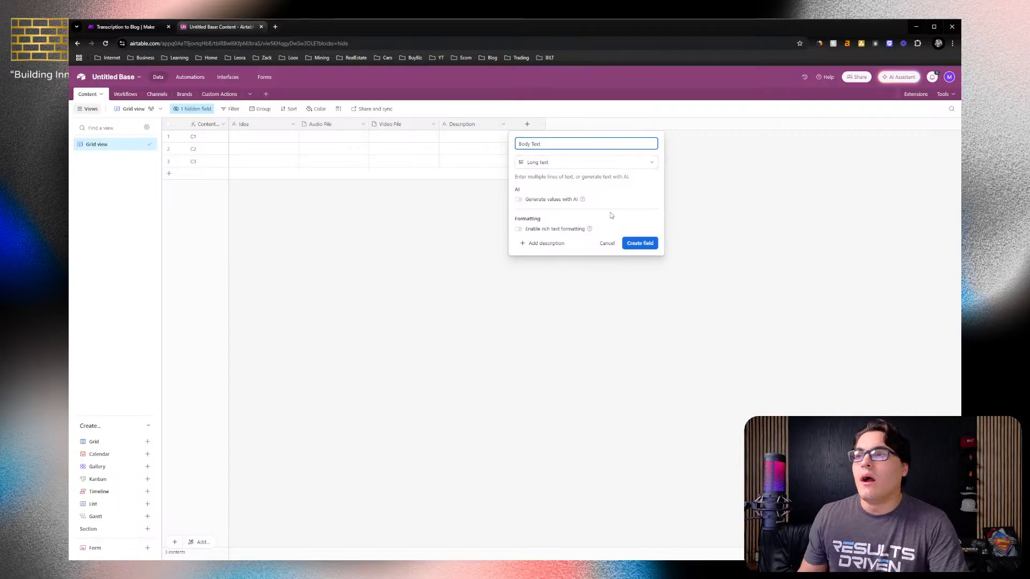
left_click(641, 242)
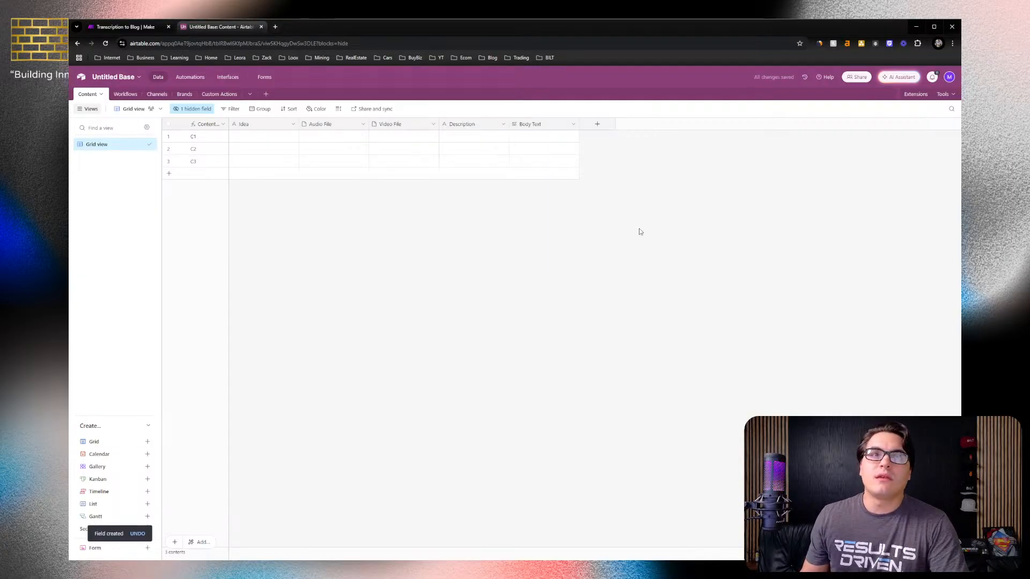
Add a single line text field named "Post Title" to the Content table
left_click(597, 125)
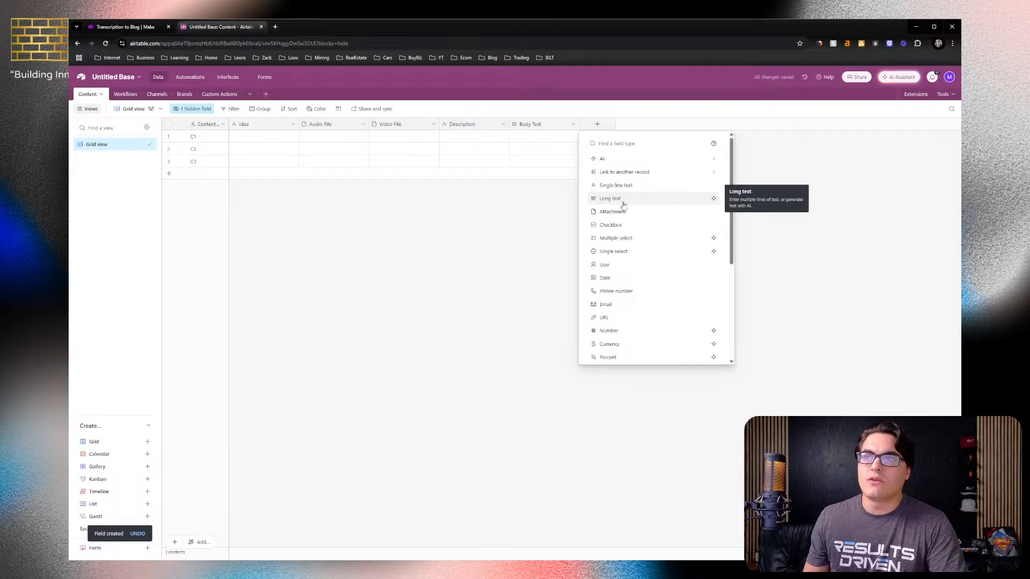
left_click(635, 187)
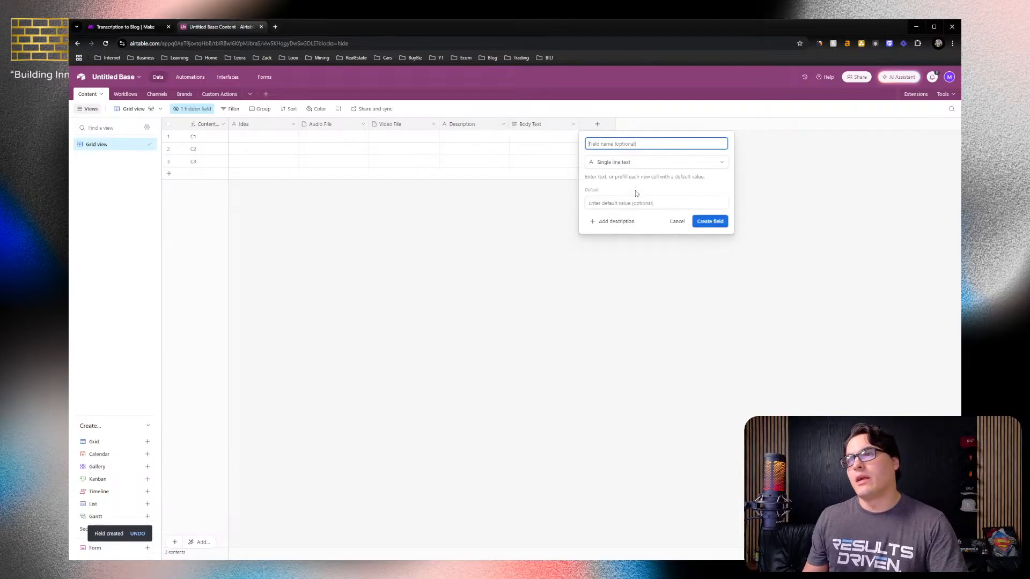
type("Post Title")
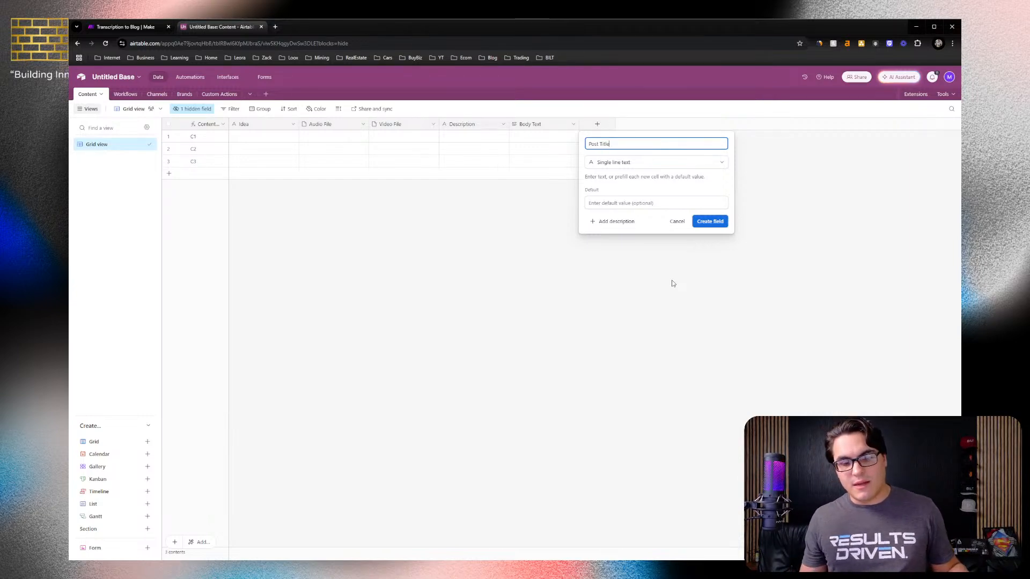
left_click(702, 223)
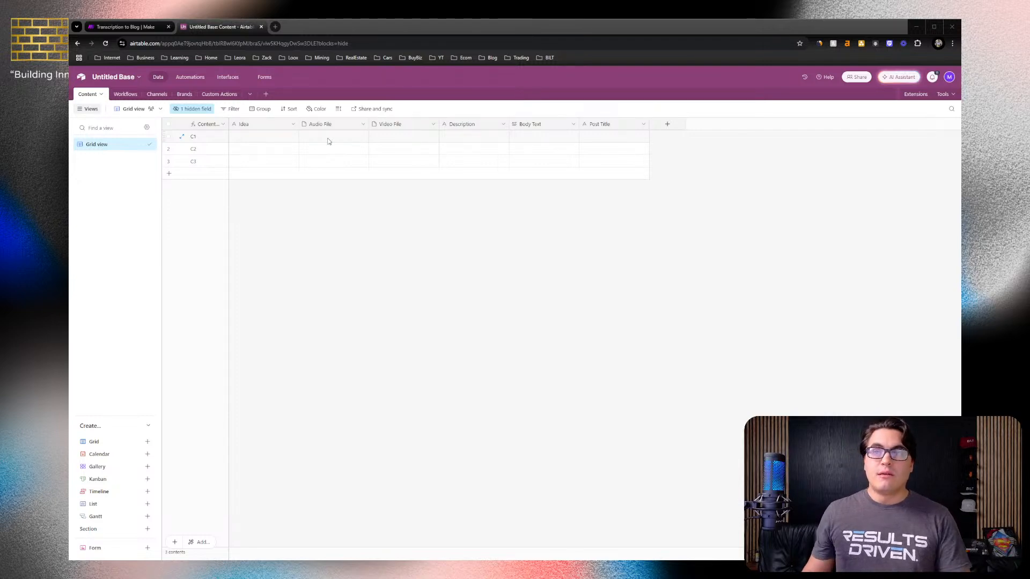
left_click(340, 130)
left_click(395, 131)
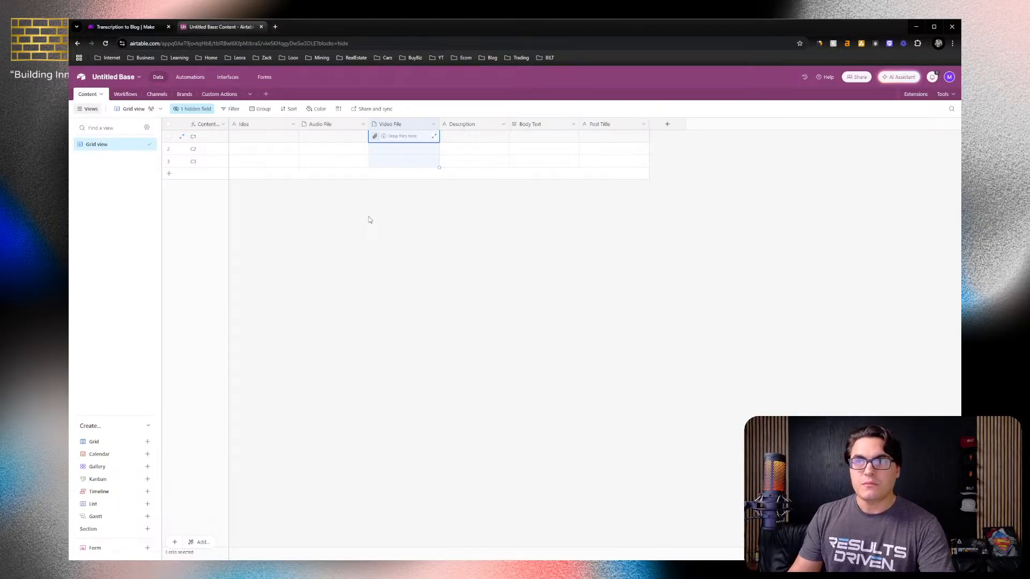
left_click(369, 219)
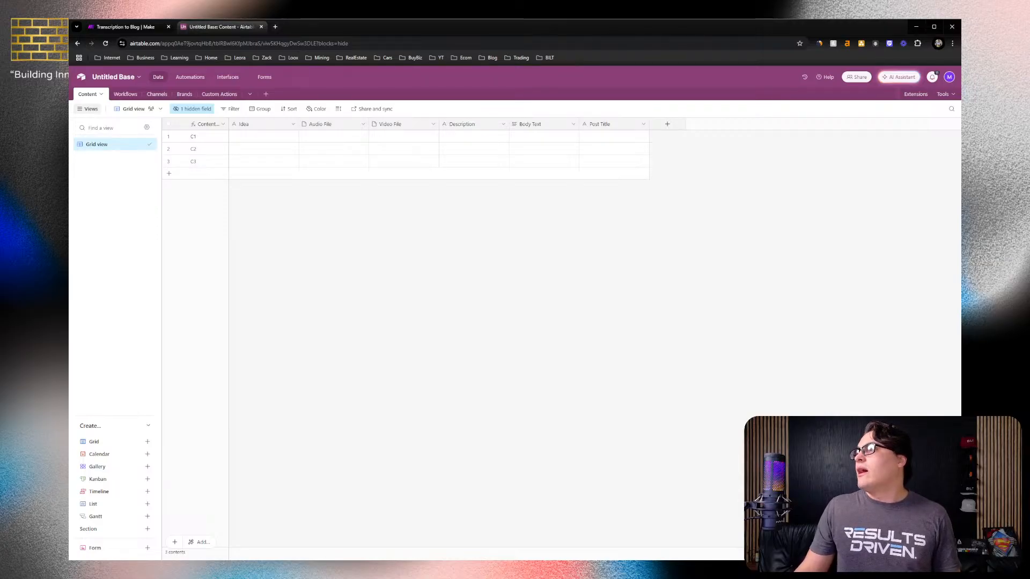
Bring the Agency Login Info spreadsheet into the browser window, highlight the file ID in its URL, and move the spreadsheet back out
left_click_drag(568, 19, 363, 23)
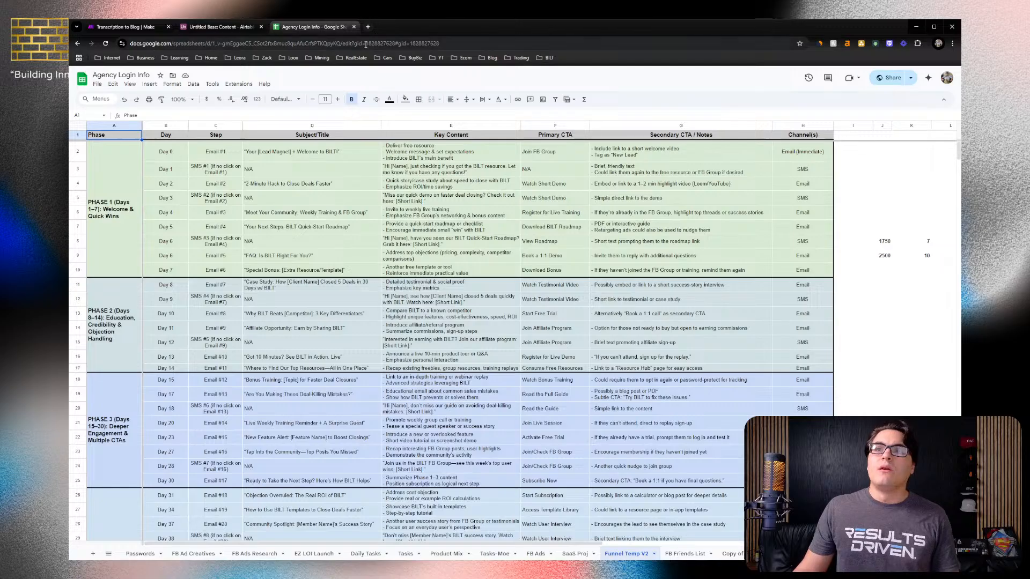
left_click_drag(212, 43, 341, 40)
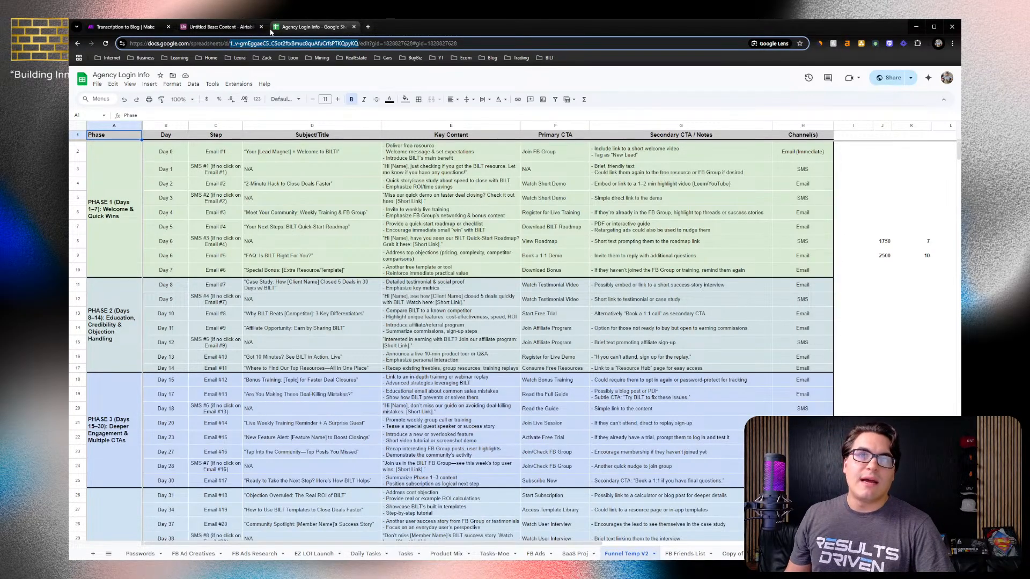
left_click_drag(276, 30, 864, 4)
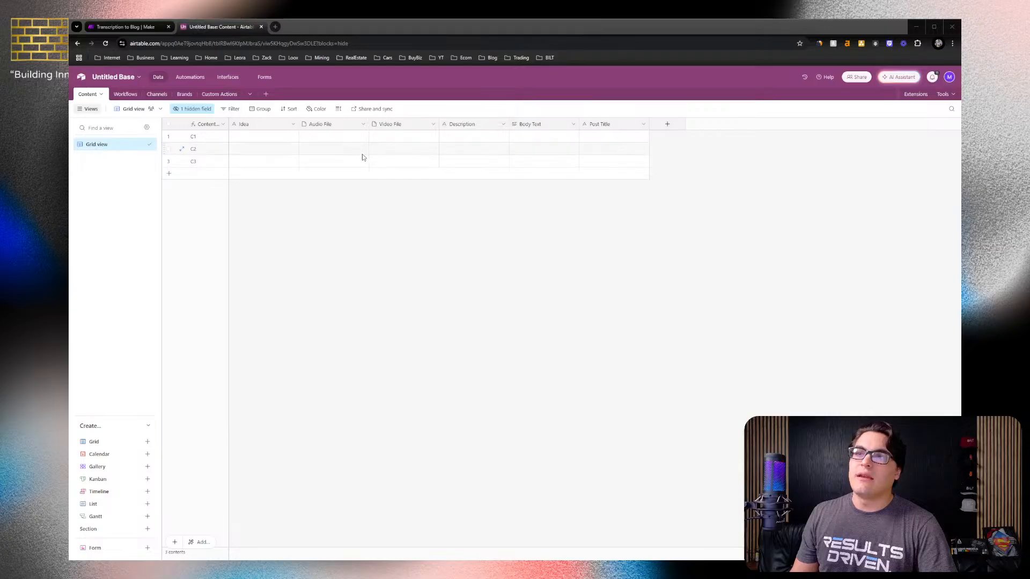
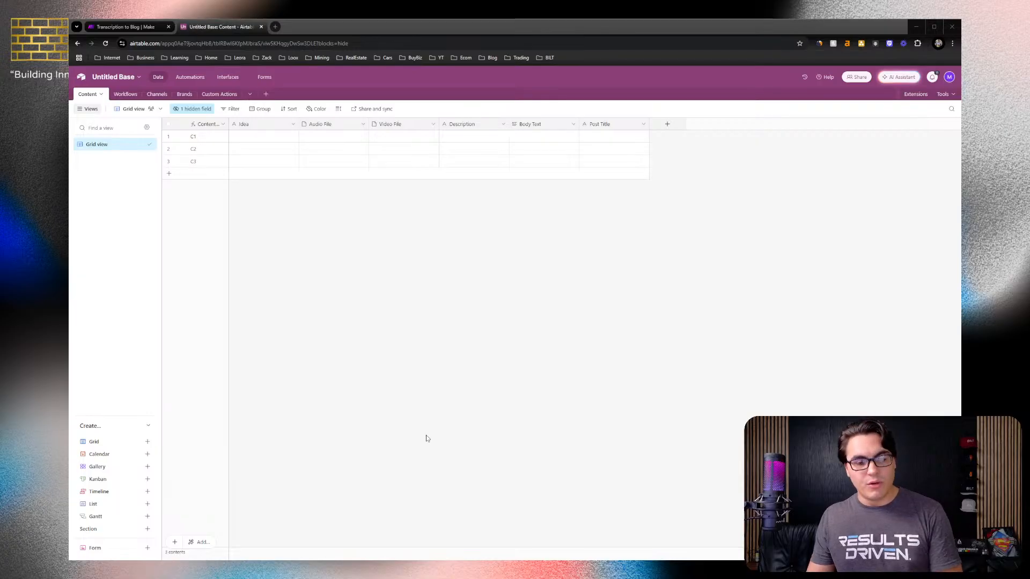
left_click(349, 149)
left_click(403, 149)
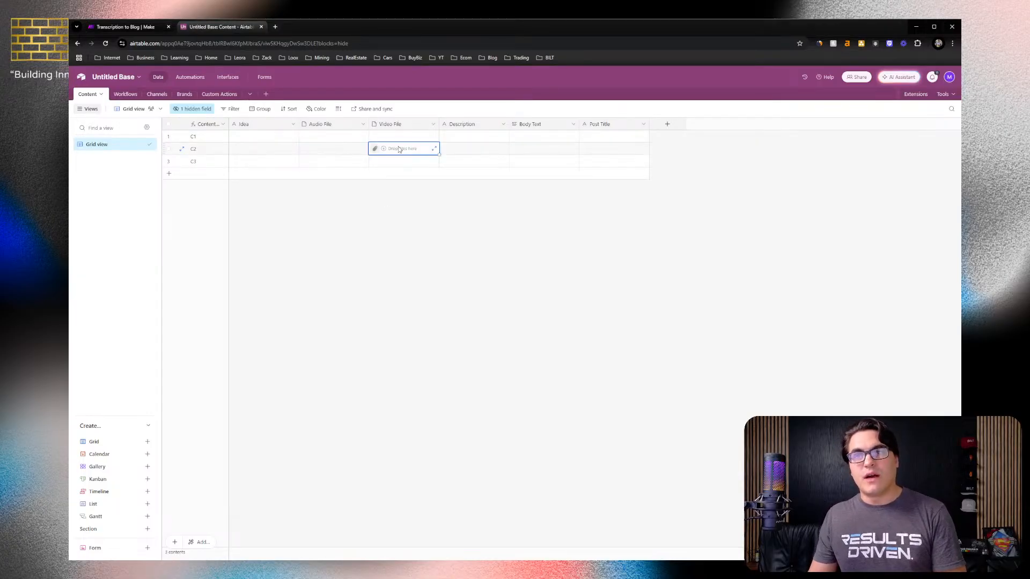
left_click(469, 141)
left_click(559, 149)
left_click(607, 139)
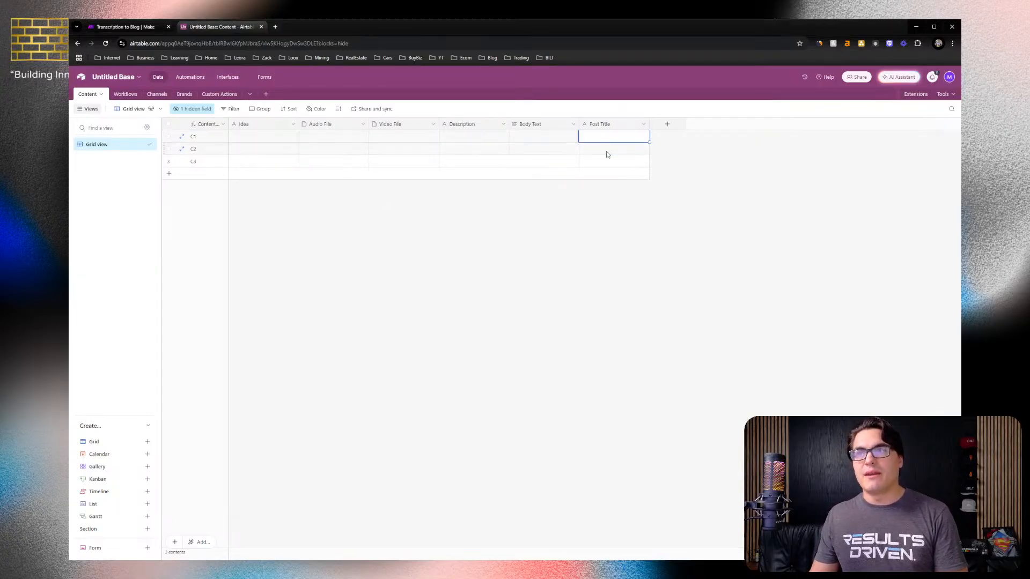
Add a long text field named "Hashtags" to the Content table
left_click(667, 124)
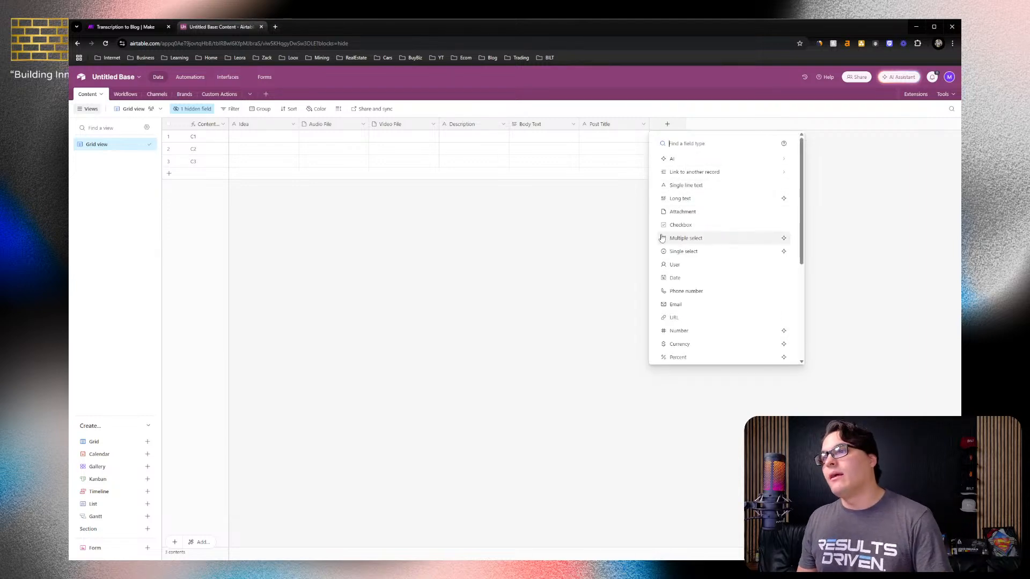
left_click(678, 200)
type("Has")
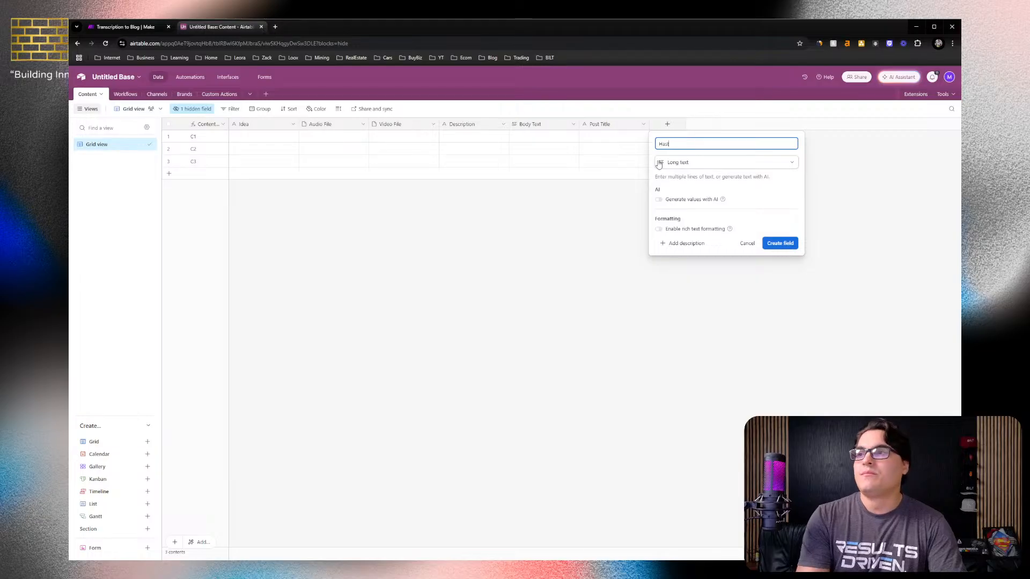
type("tags")
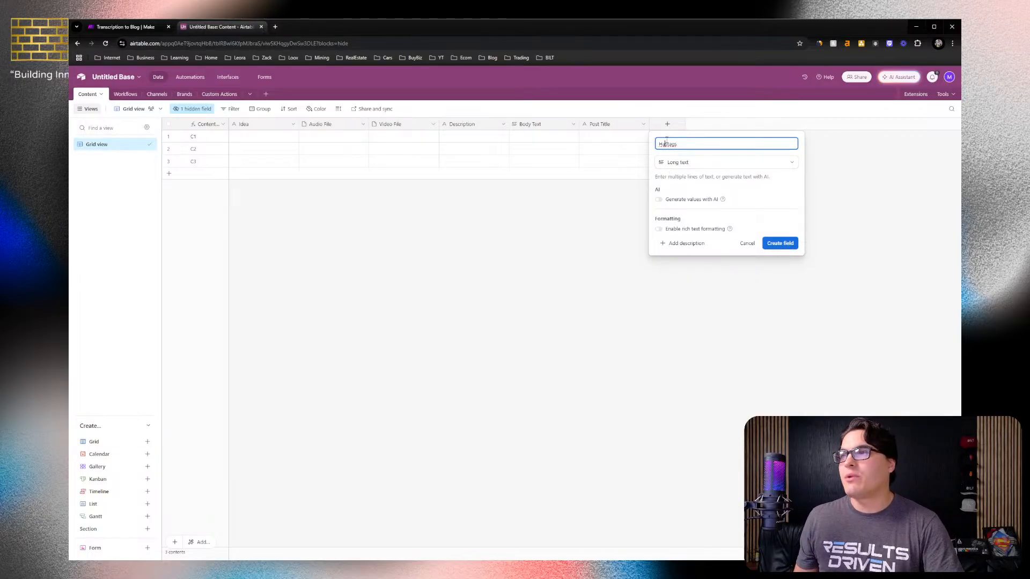
left_click(668, 144)
type("h")
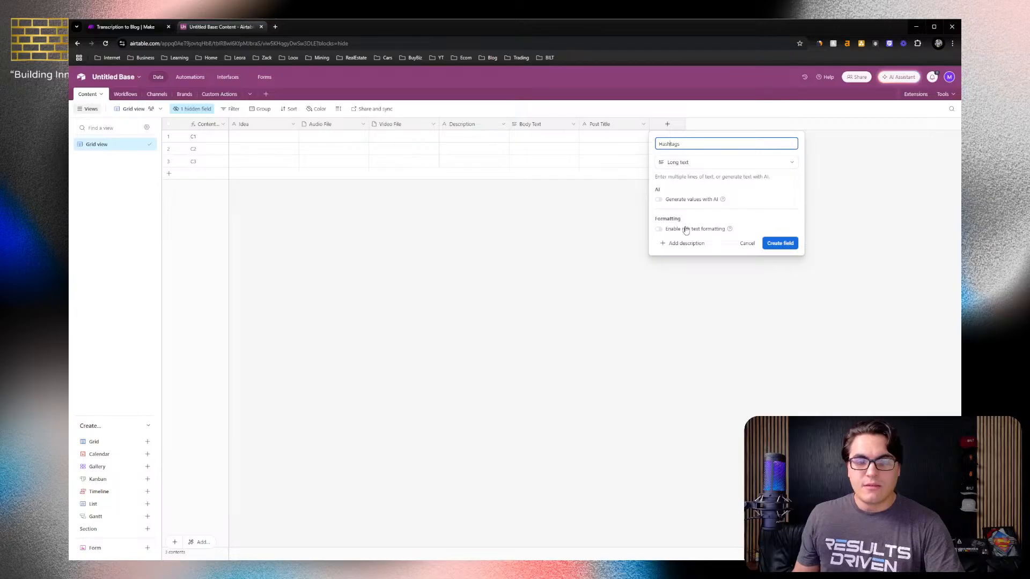
left_click(778, 246)
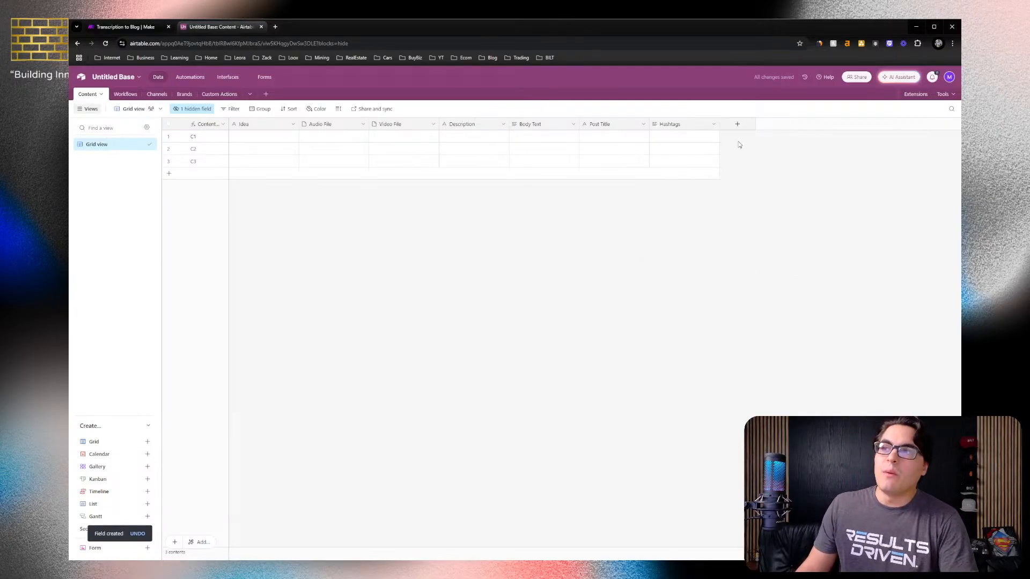
Bring the BILT Kontent Magic Google Drive folder into the browser window and look over its numbered subfolders
left_click(738, 127)
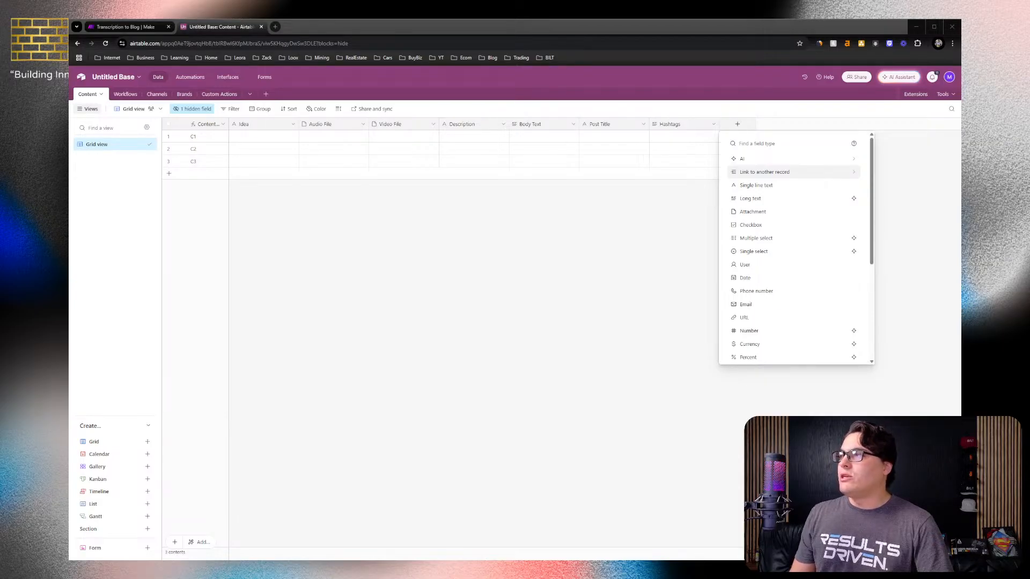
left_click_drag(738, 23, 662, 30)
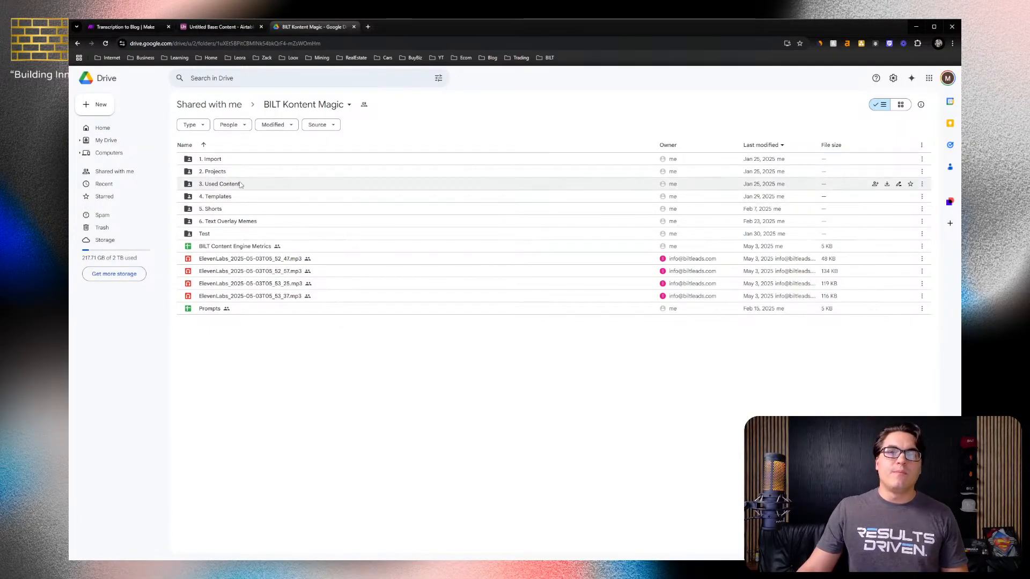
left_click(225, 163)
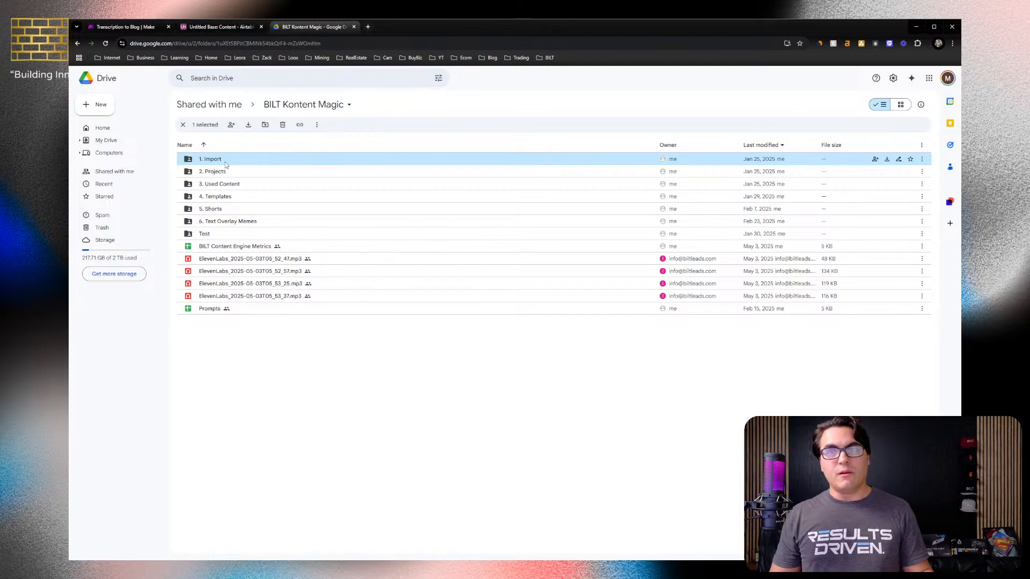
left_click(248, 189)
left_click(223, 199)
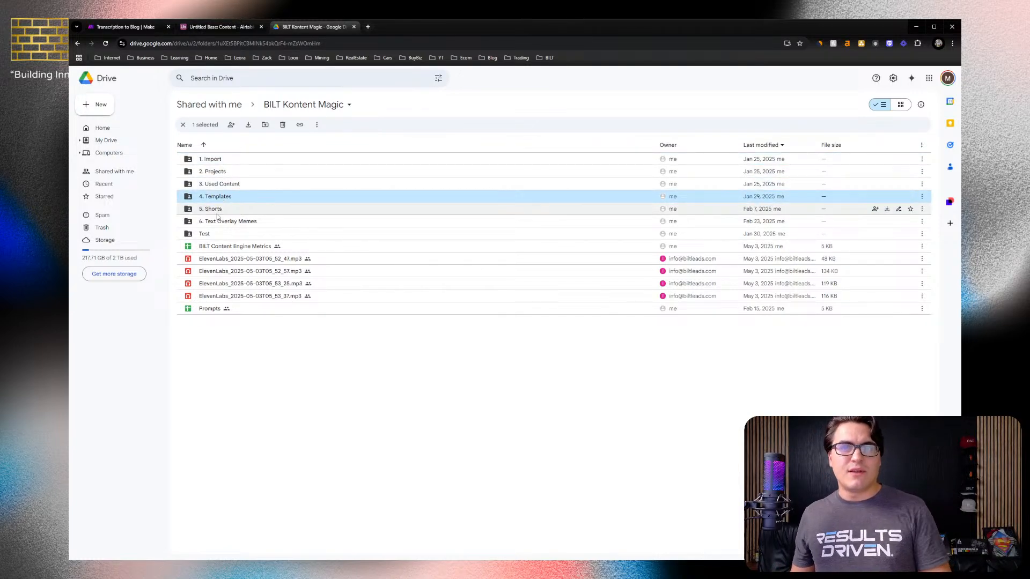
left_click(217, 213)
left_click(233, 225)
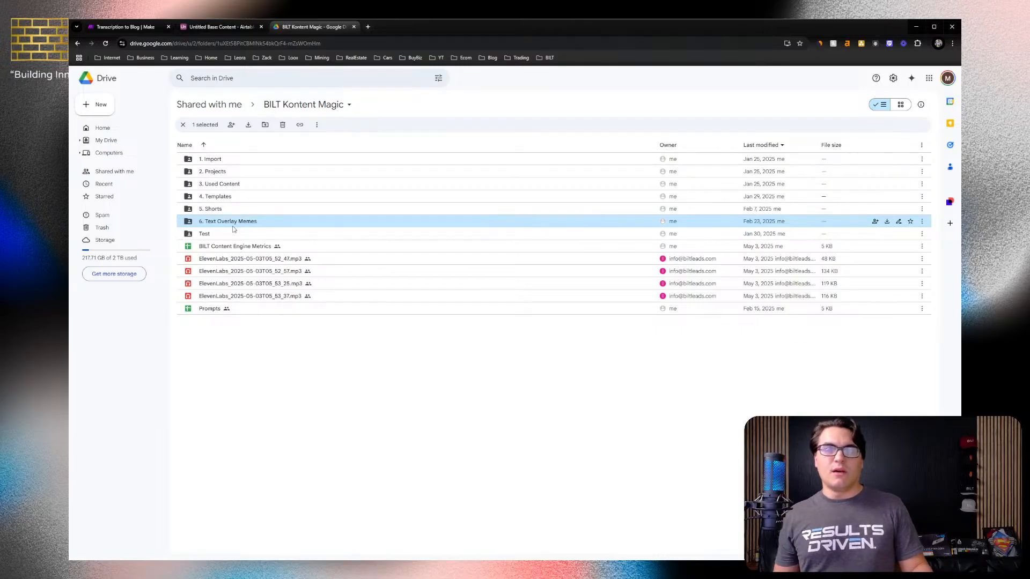
Open the "2. Projects" folder and look through its list of project folders
double_click(219, 172)
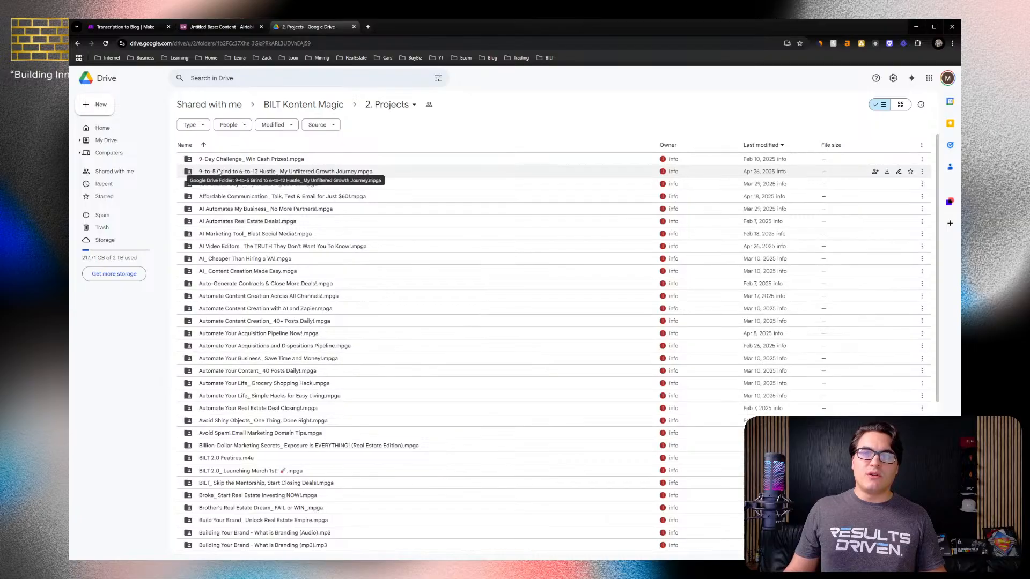
scroll(300, 215, "down", 3)
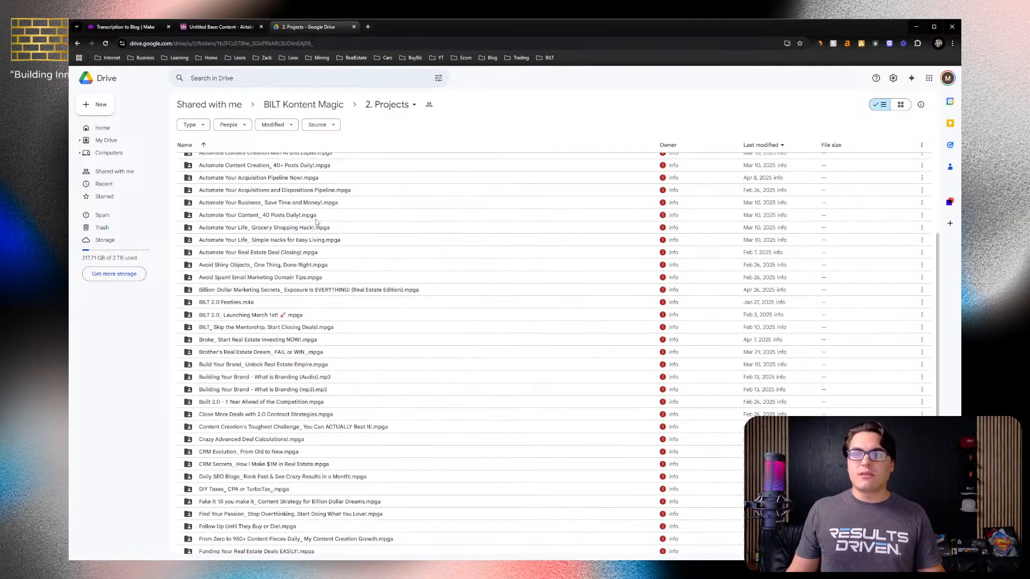
scroll(316, 223, "down", 10)
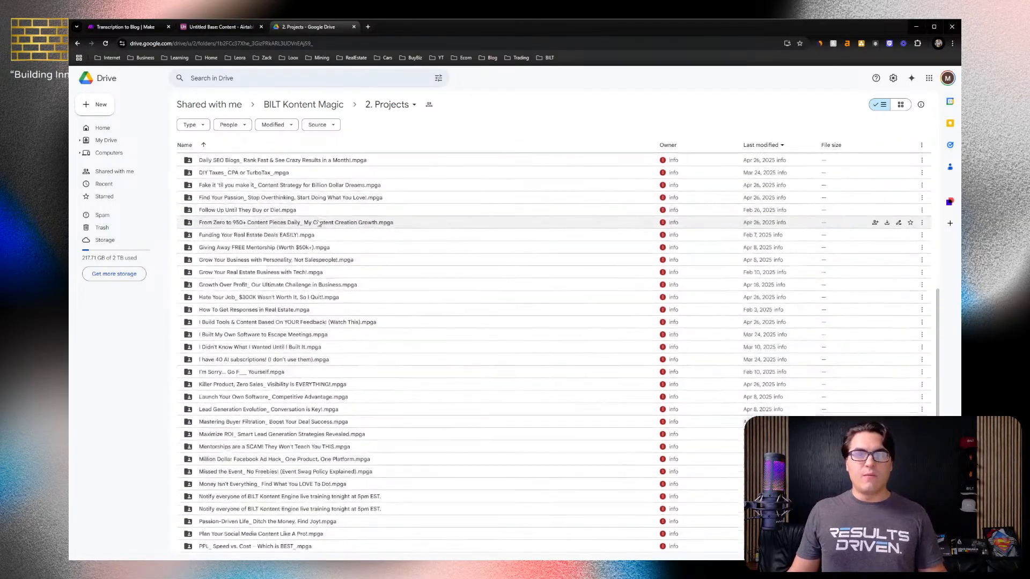
scroll(318, 223, "up", 8)
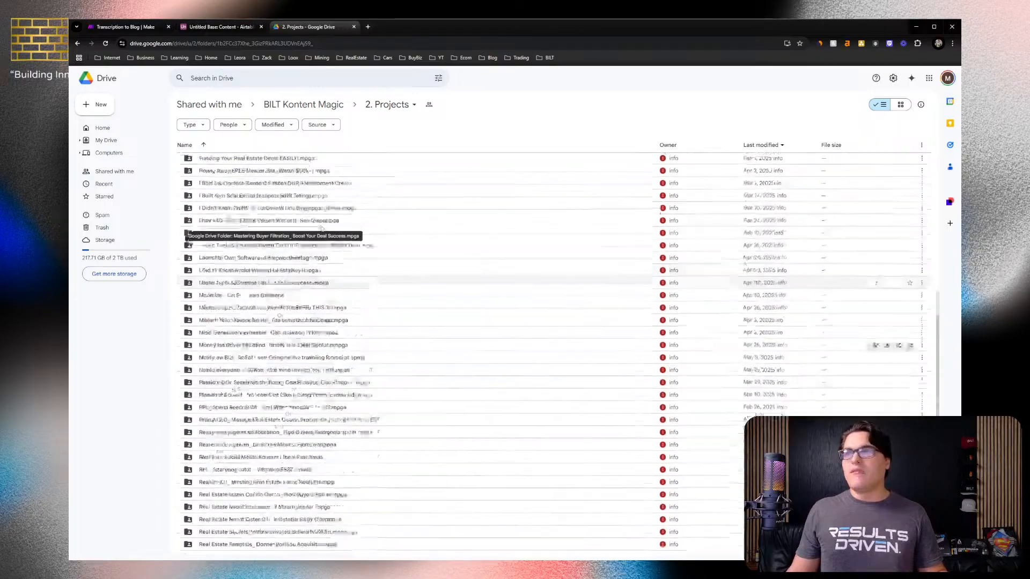
scroll(323, 232, "up", 5)
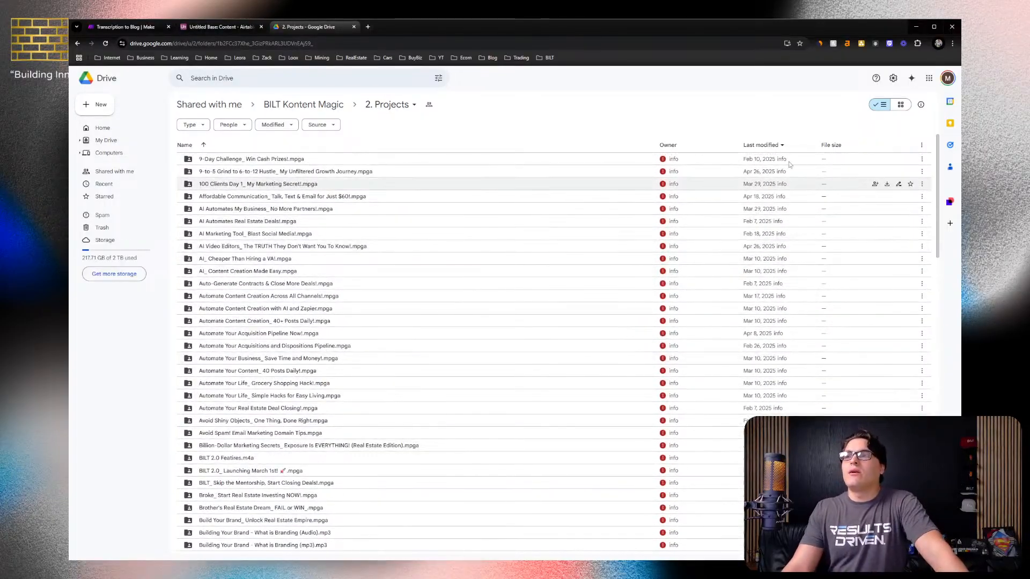
Sort the project folders by "Last modified by me"
left_click(780, 146)
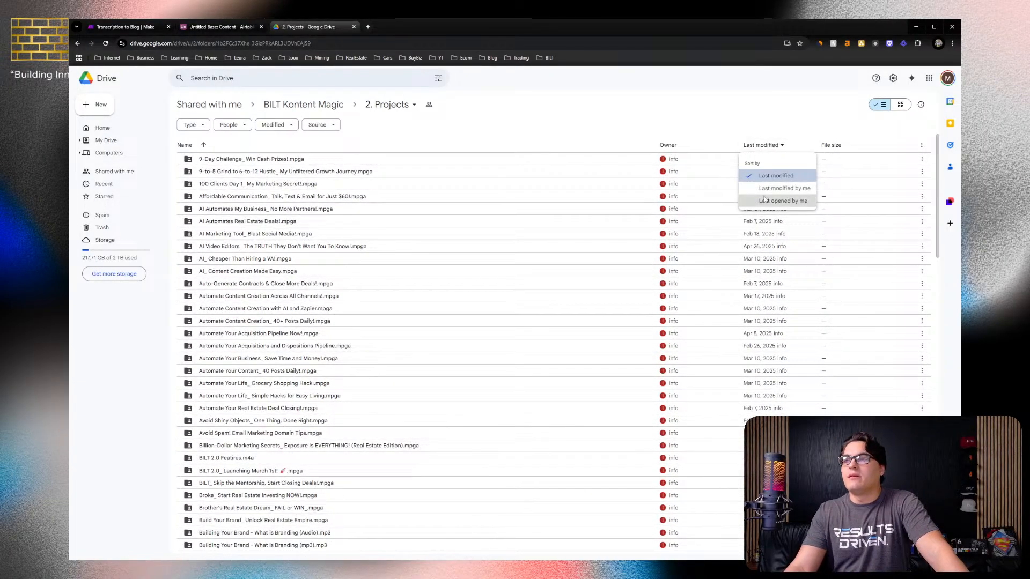
left_click(766, 144)
left_click(779, 184)
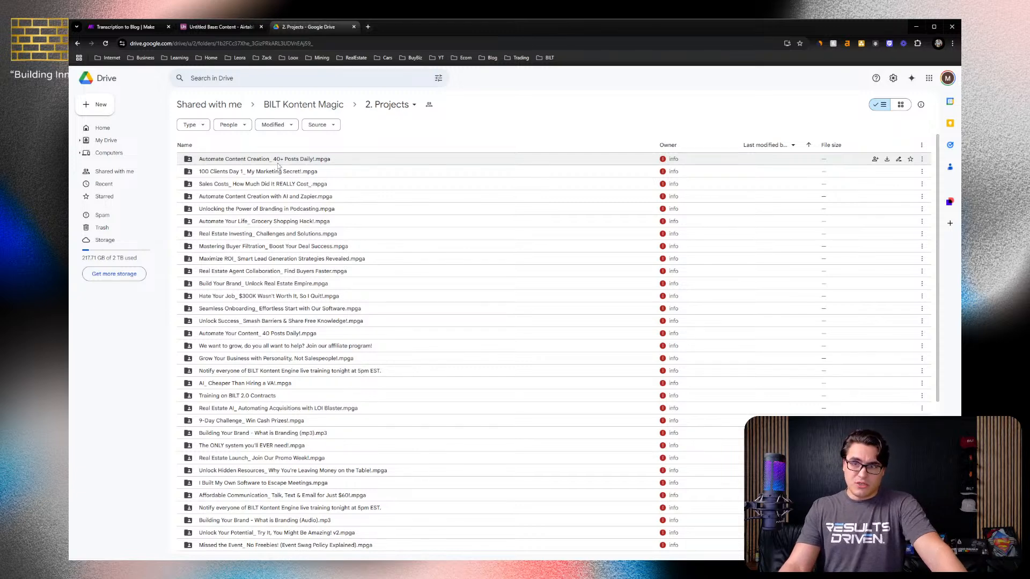
Open the "Automate Content Creation_ 40+ Posts Daily!.mpga" project and examine the contents of its Text - Copy Files and Media Files folders
double_click(277, 161)
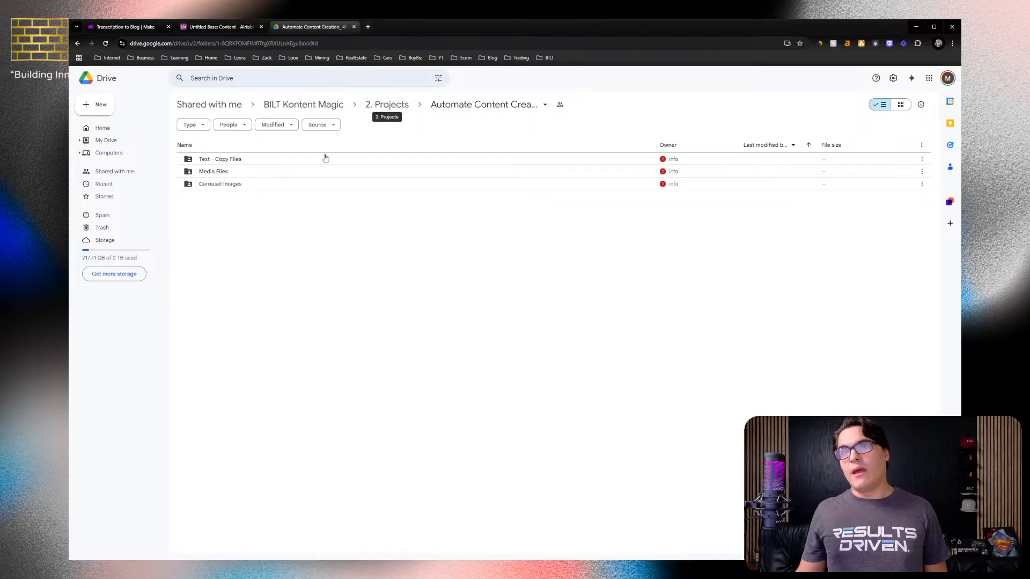
double_click(236, 159)
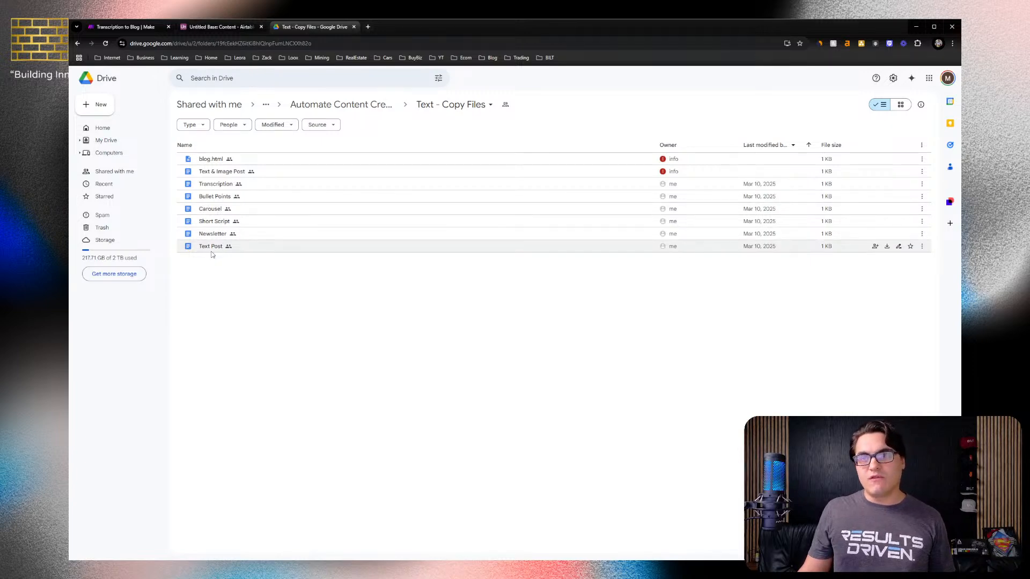
left_click(347, 105)
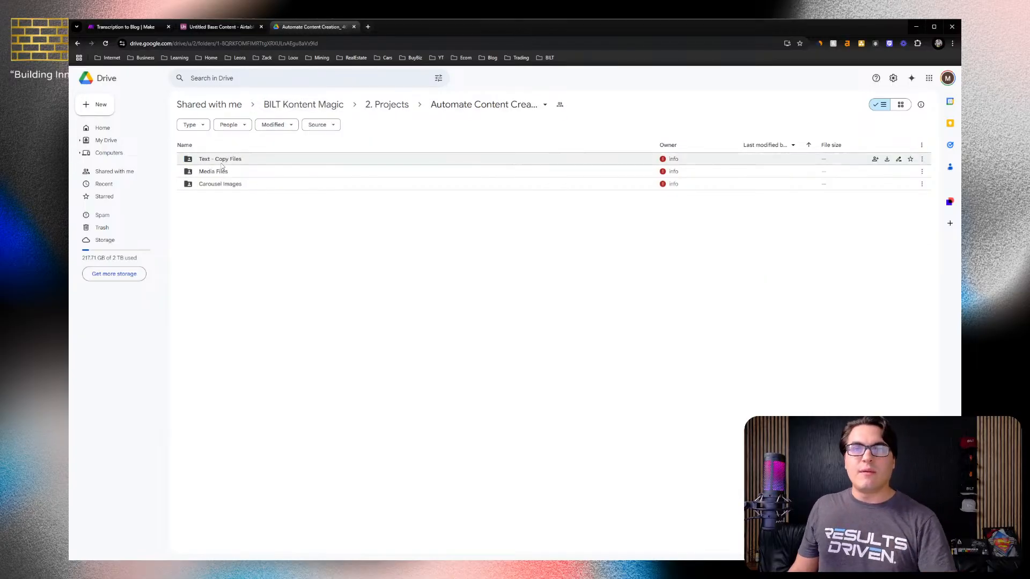
left_click(219, 183)
double_click(215, 172)
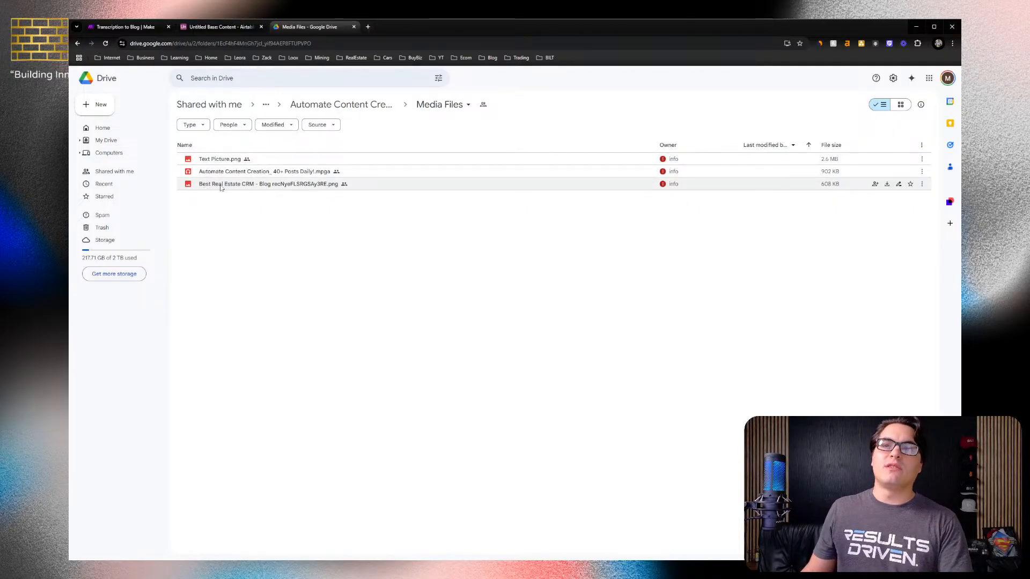
left_click(214, 188)
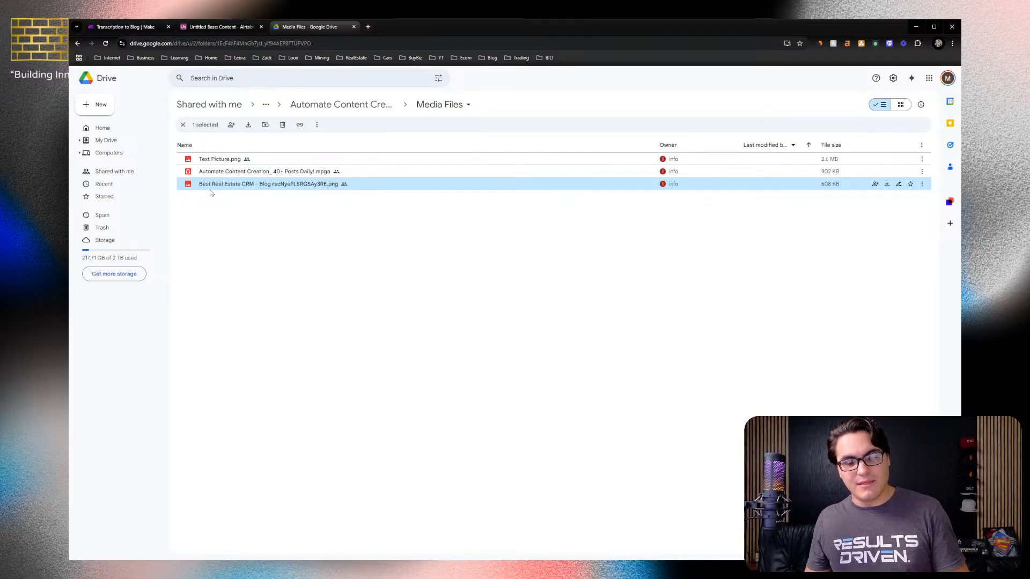
left_click(267, 221)
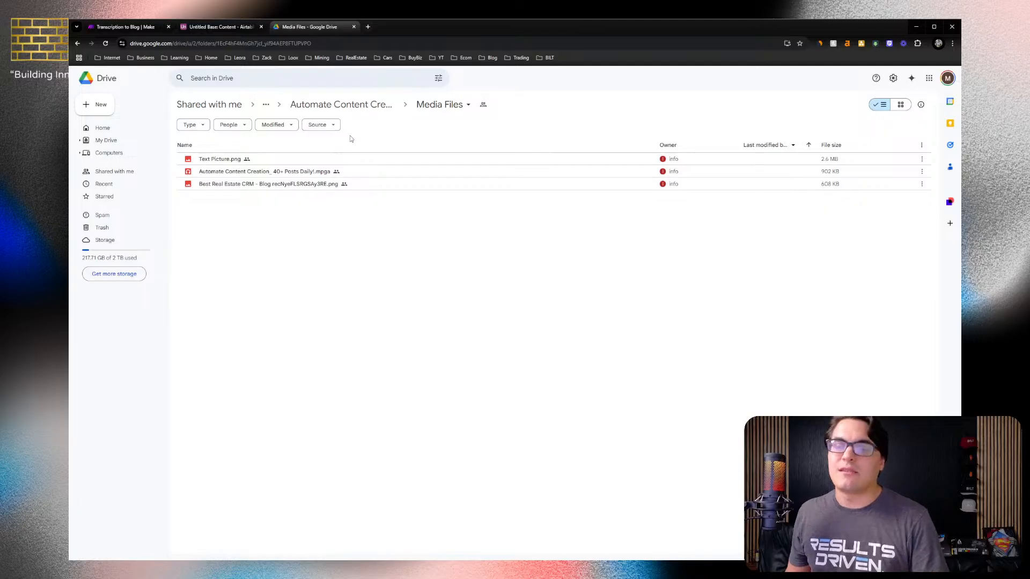
left_click(370, 106)
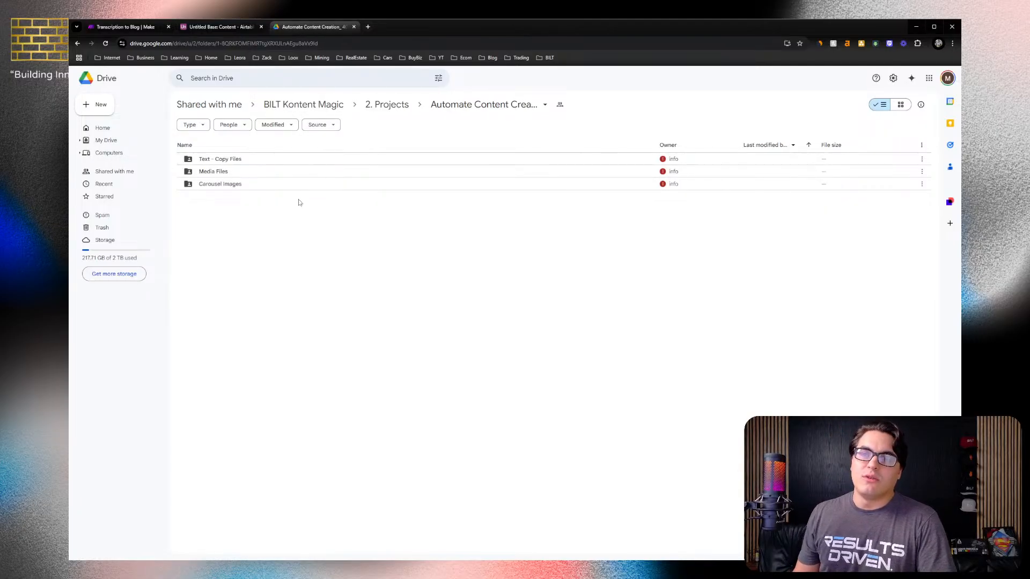
Return to the Projects folder and open the Carousel Images folder of "The ONLY system you'll EVER need!.mpga"
left_click(378, 106)
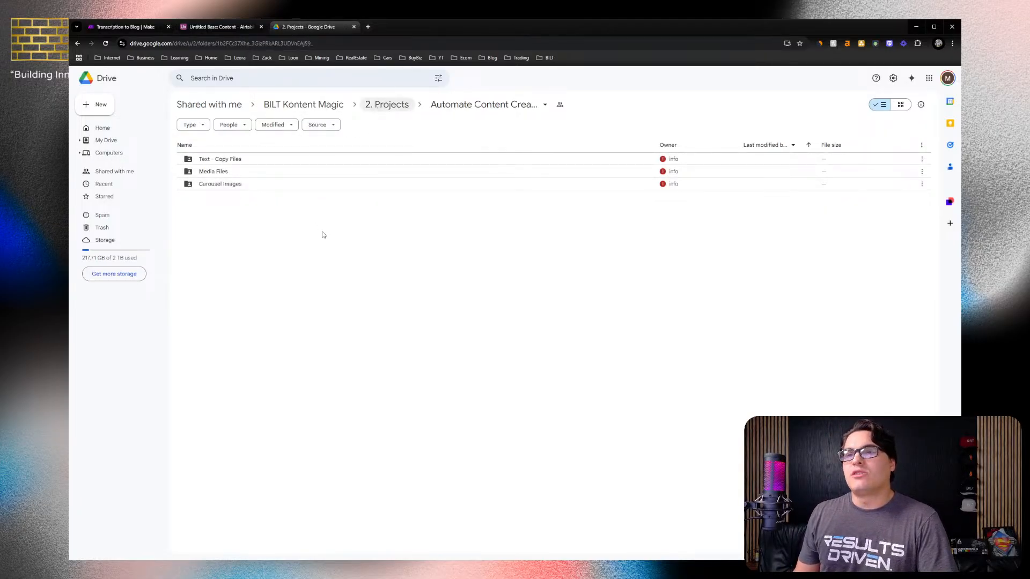
scroll(293, 295, "down", 2)
left_click(263, 303)
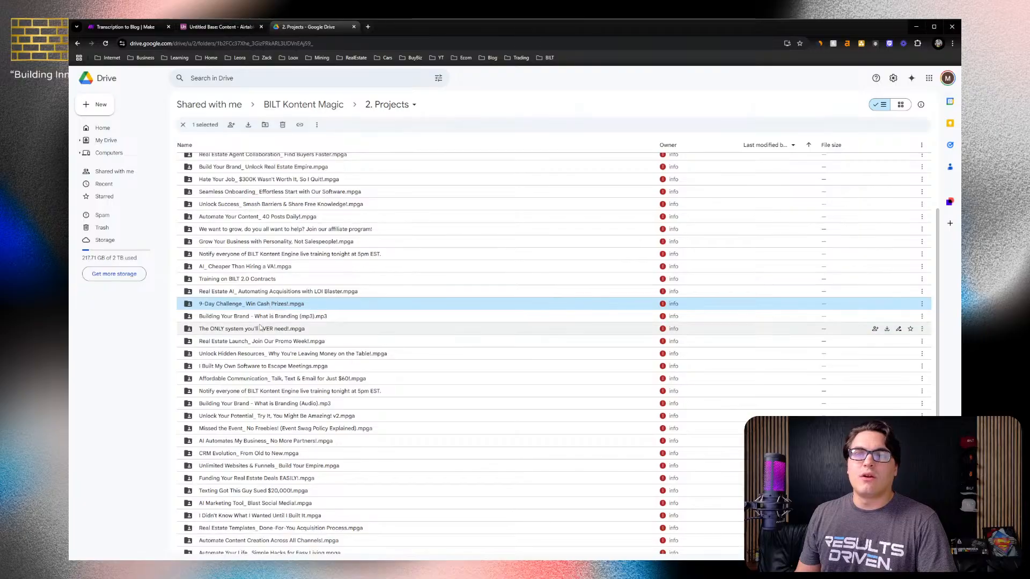
double_click(262, 328)
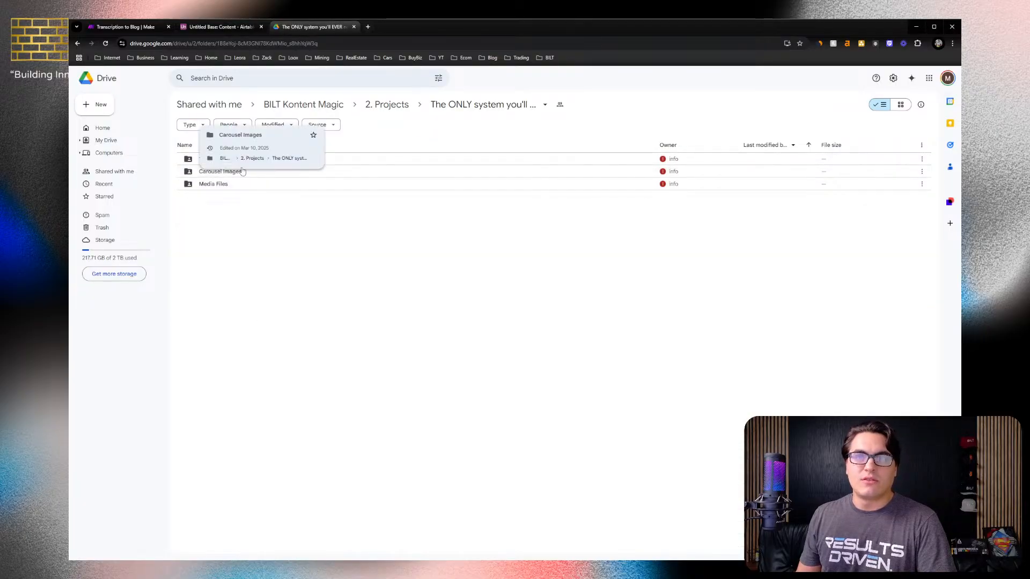
double_click(207, 172)
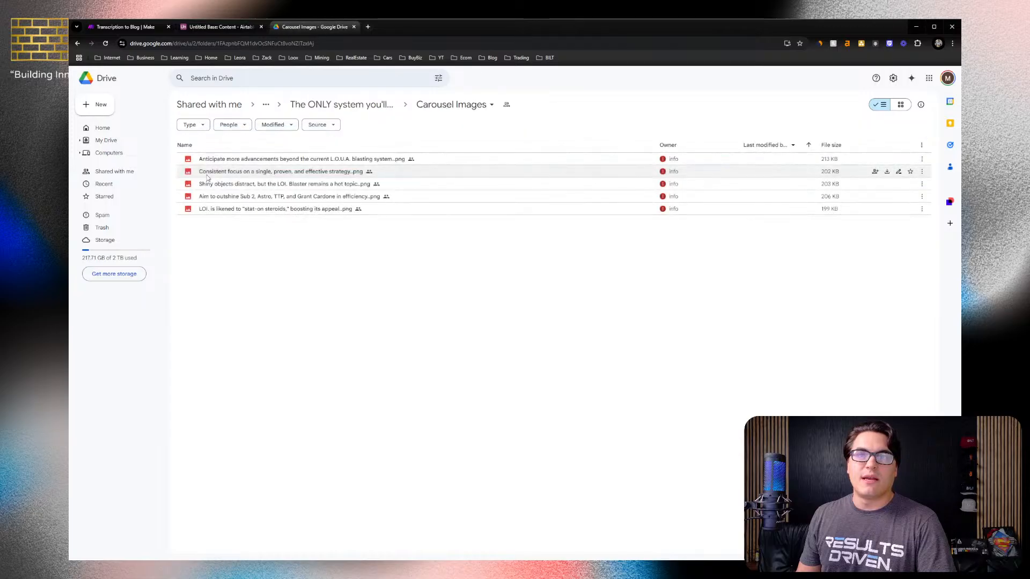
Preview the carousel images one after another from the first to the last, and close the preview
double_click(231, 163)
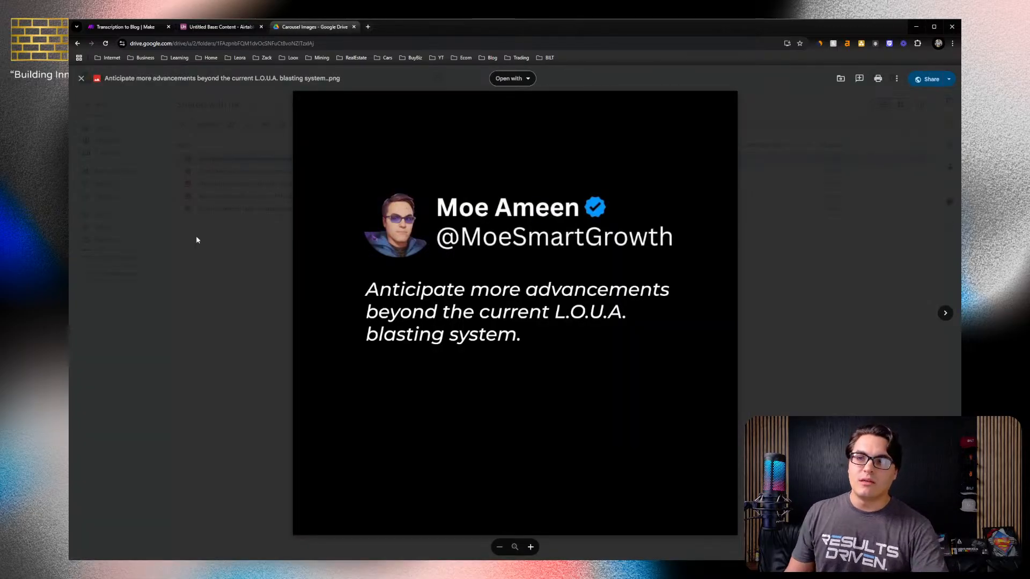
key("Right")
key("Right")
key("Right")
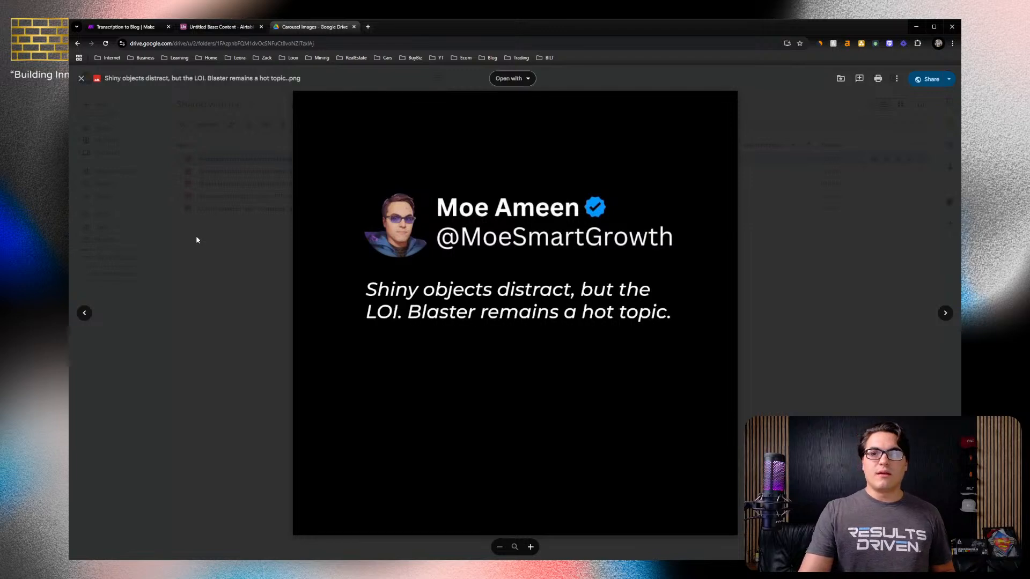
key("Right")
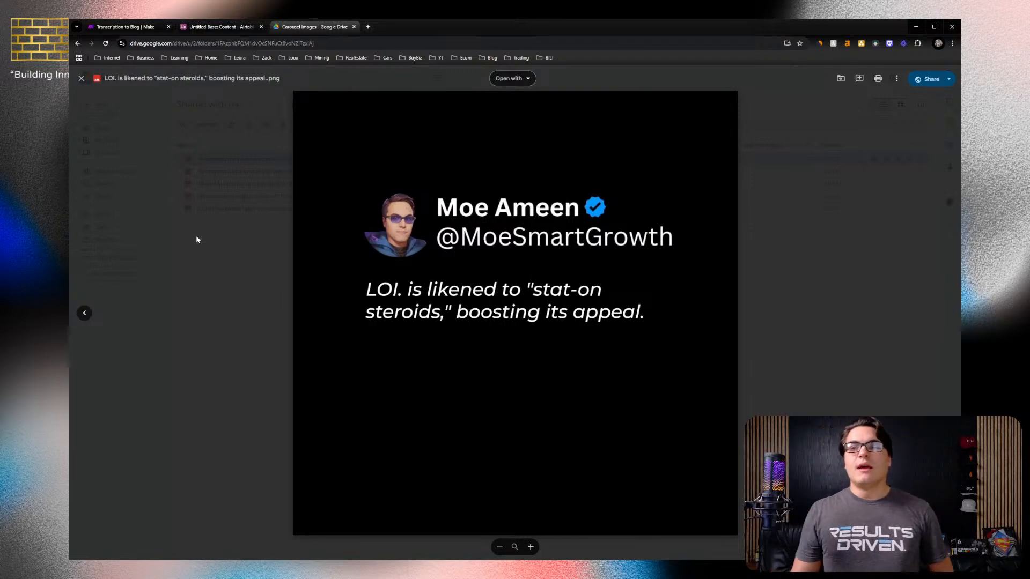
left_click(240, 236)
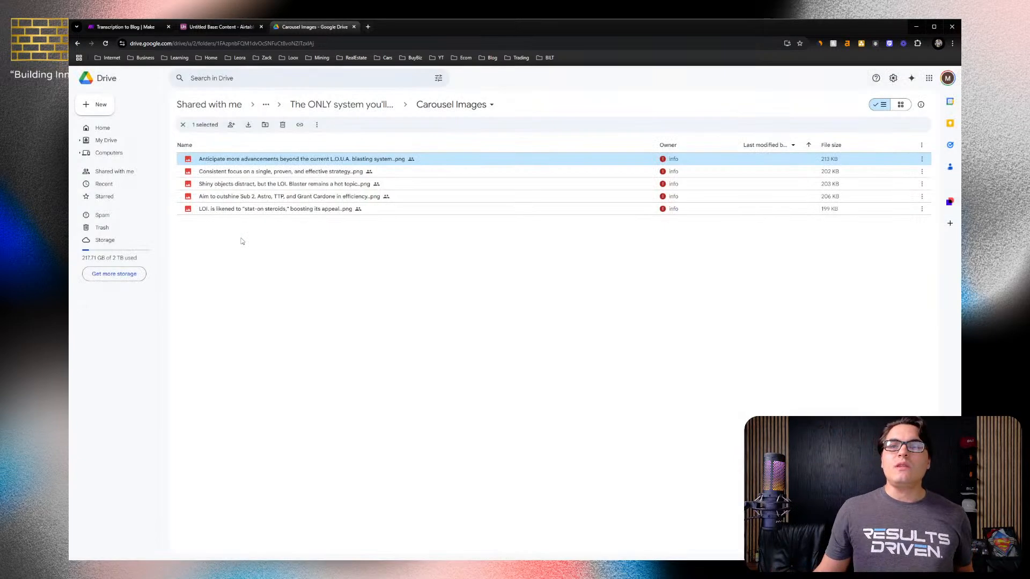
Go back to "The ONLY system you'll EVER need!.mpga" project folder and open its Media Files folder
left_click(340, 105)
left_click(240, 184)
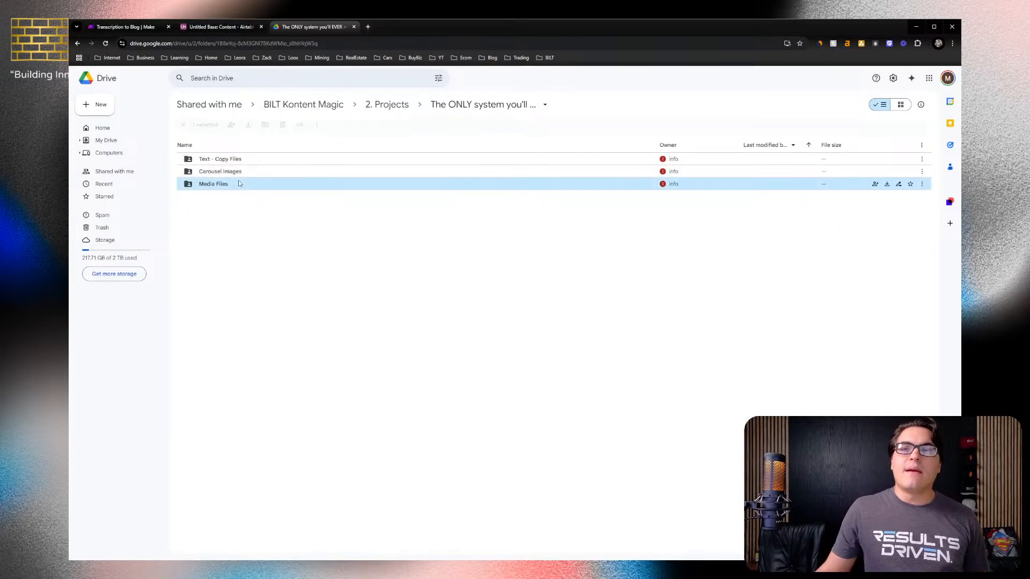
double_click(240, 183)
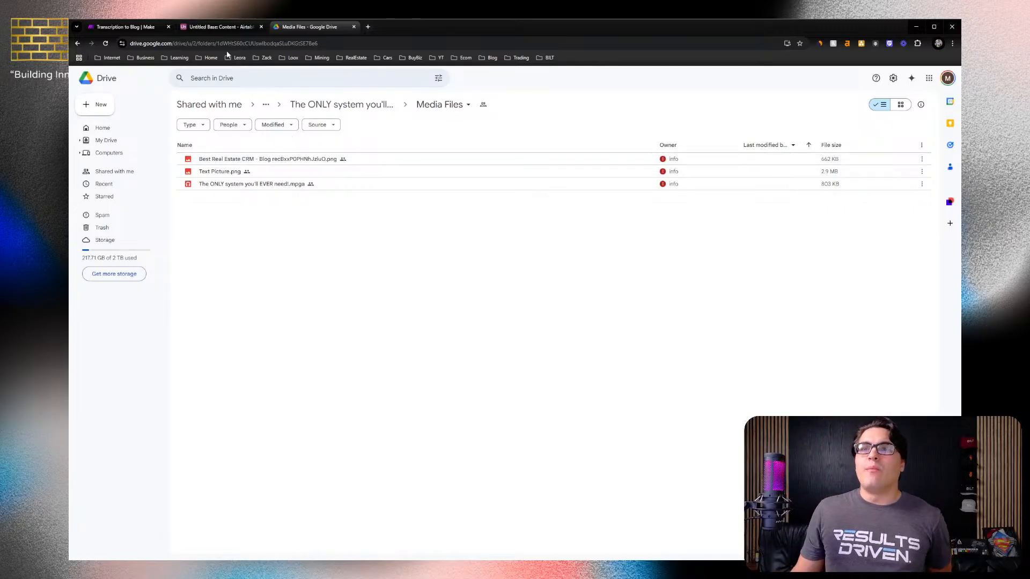
Switch to the Airtable base and add a single line text field named Project ID to the Content table
left_click(214, 28)
left_click(504, 310)
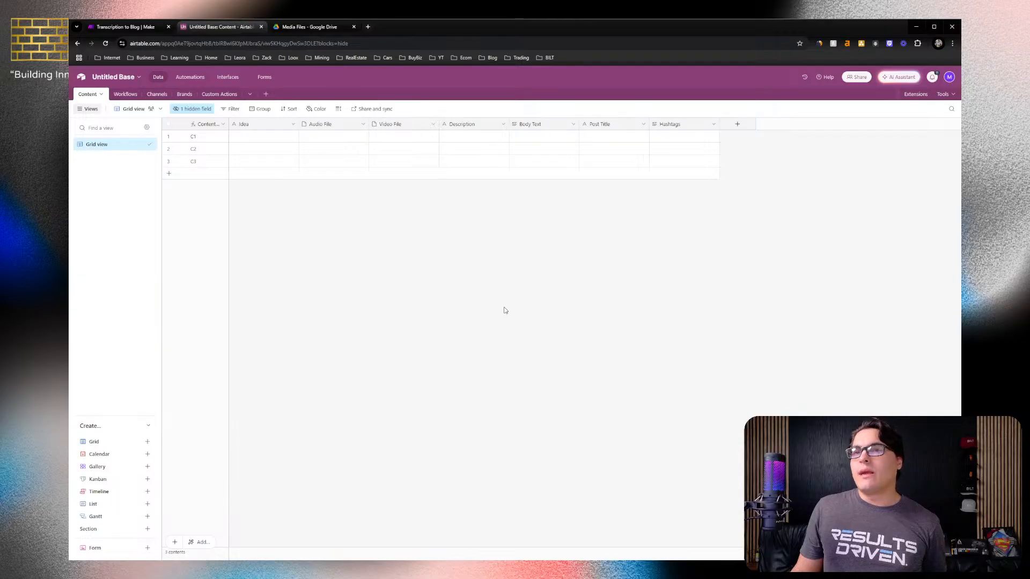
left_click(737, 124)
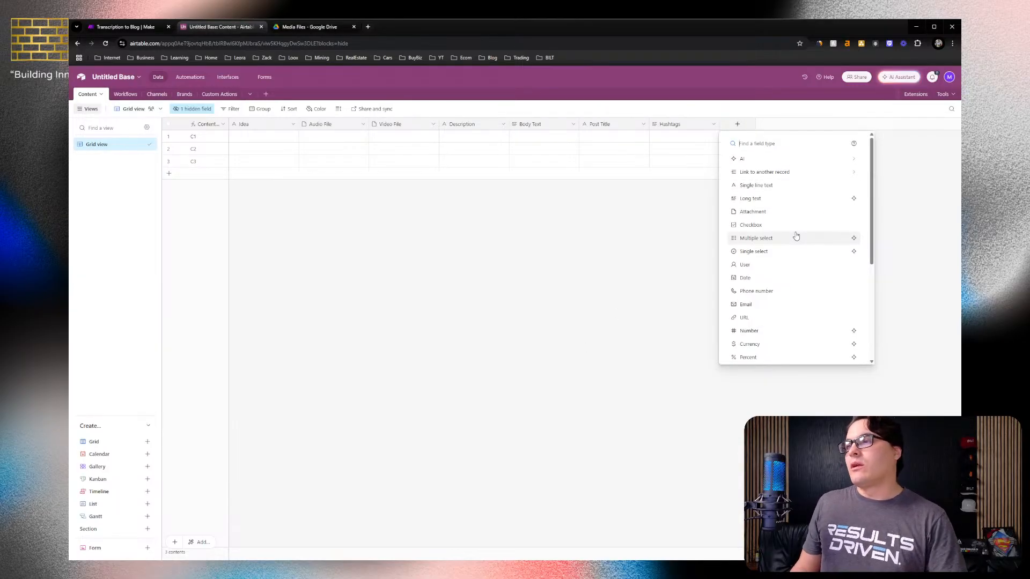
scroll(776, 219, "down", 1)
scroll(776, 220, "down", 5)
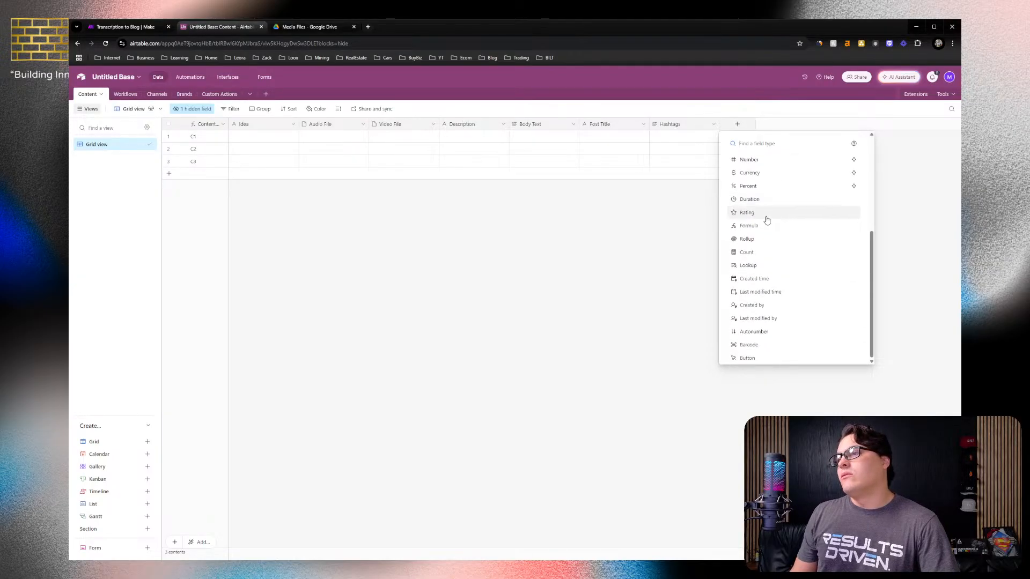
scroll(765, 219, "up", 6)
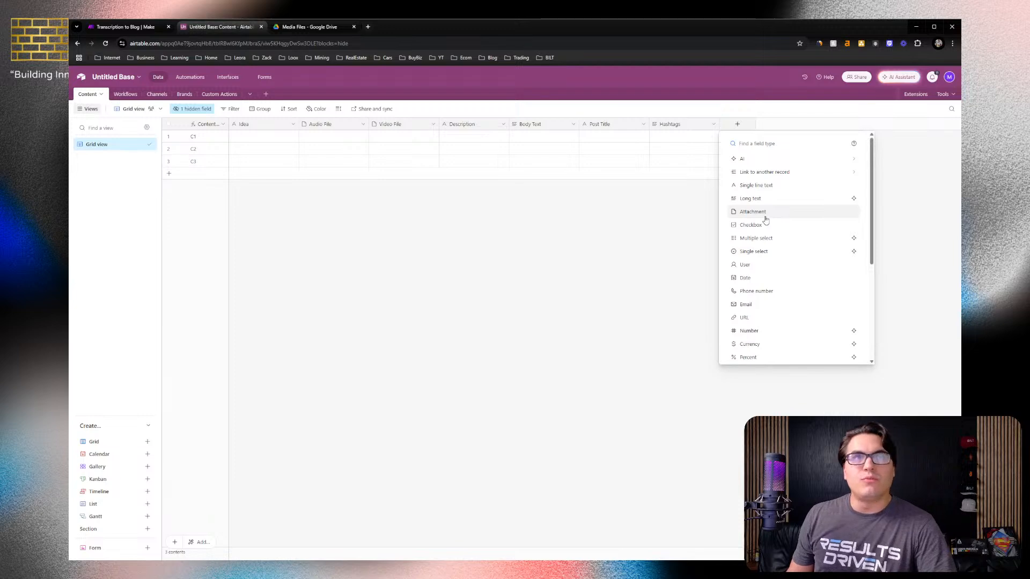
left_click(762, 185)
type("P")
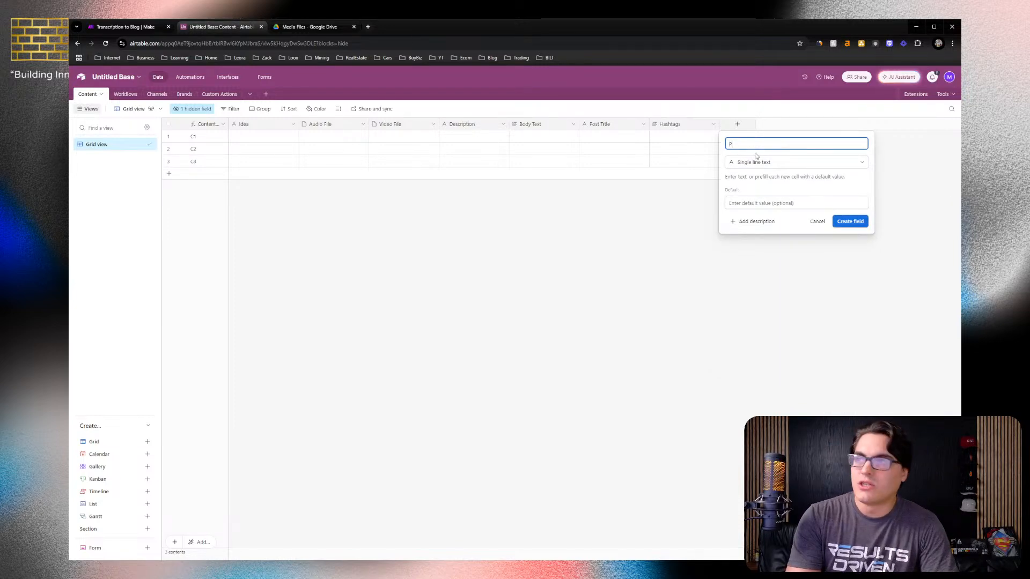
type("roject ID")
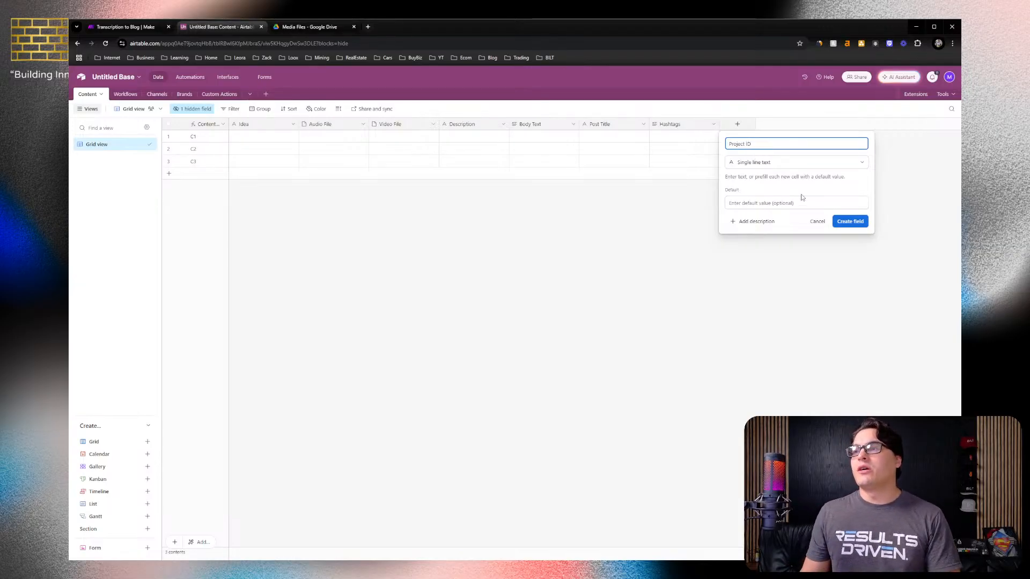
left_click(847, 221)
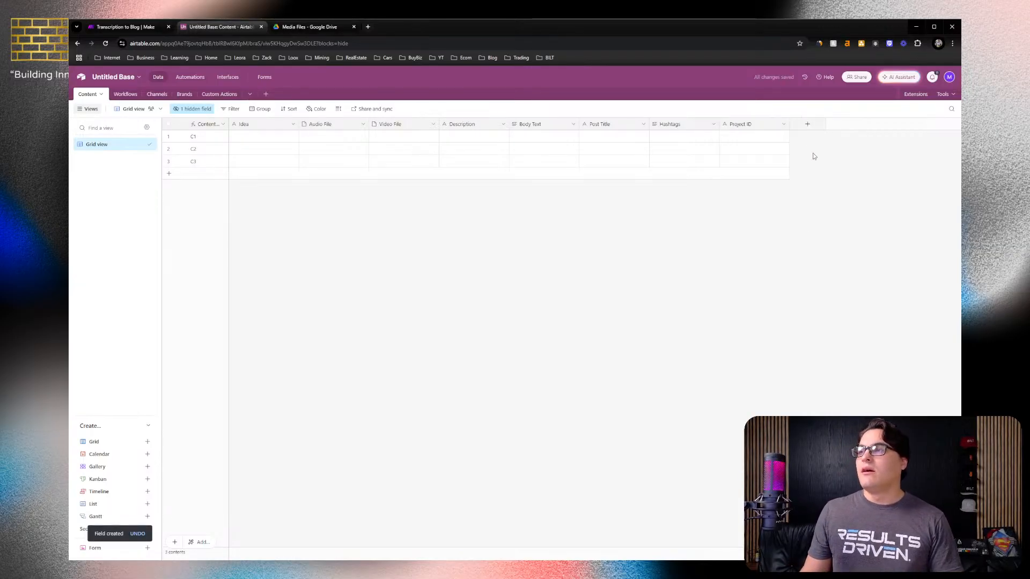
Start a new single line text field after the Project ID field
left_click(807, 124)
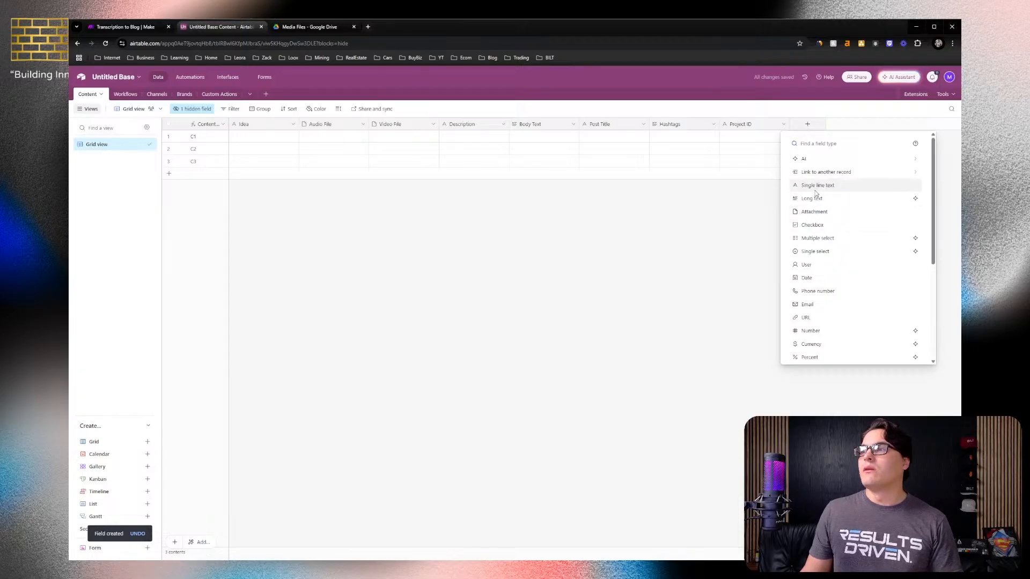
left_click(816, 187)
type("Text Pos")
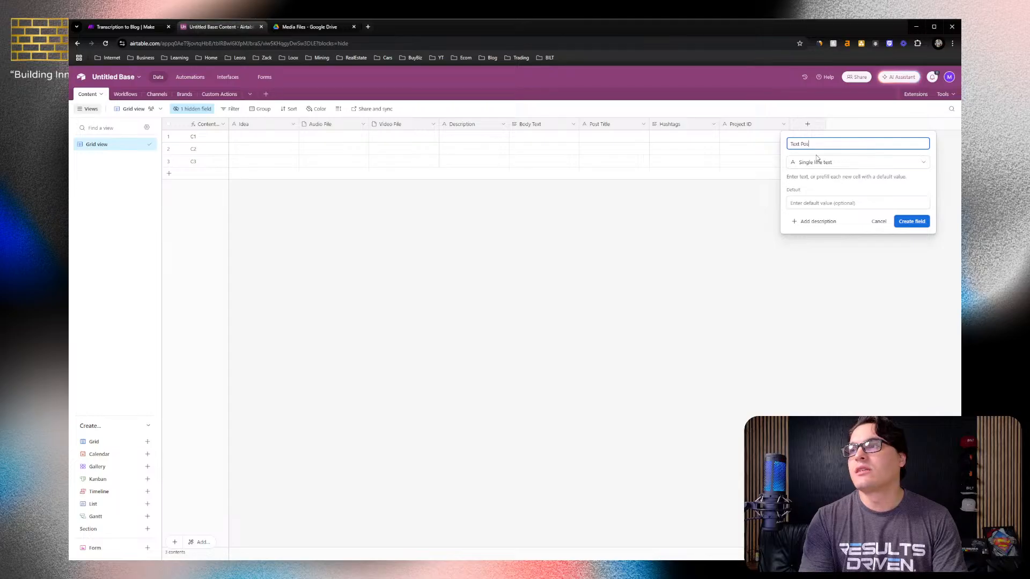
type("t ID")
key("BackSpace")
key("BackSpace")
key("BackSpace")
key("BackSpace")
key("BackSpace")
key("BackSpace")
key("BackSpace")
key("BackSpace")
key("BackSpace")
key("BackSpace")
key("BackSpace")
key("BackSpace")
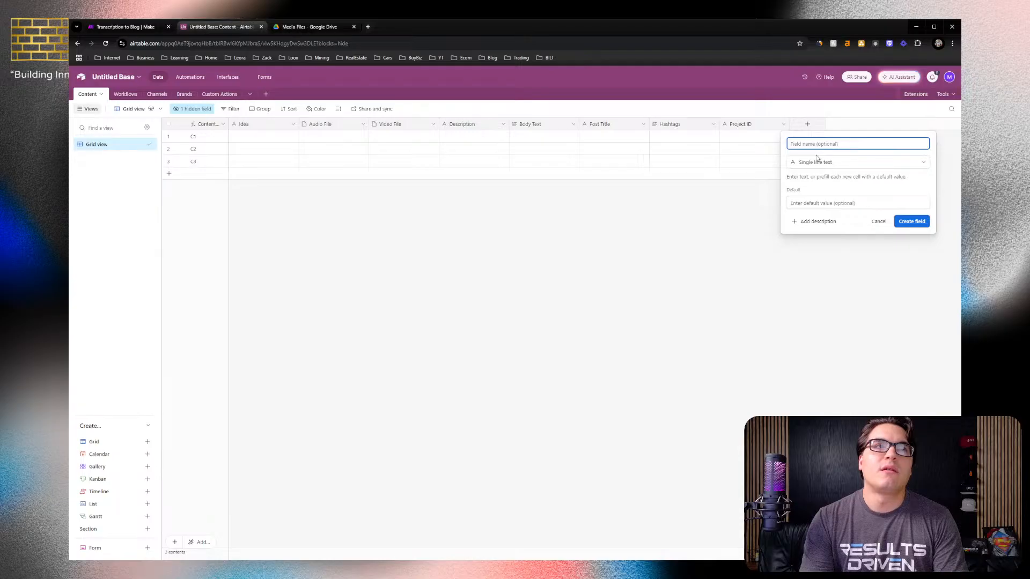
Name the new single line text field Media Folder ID and create it
type("Med")
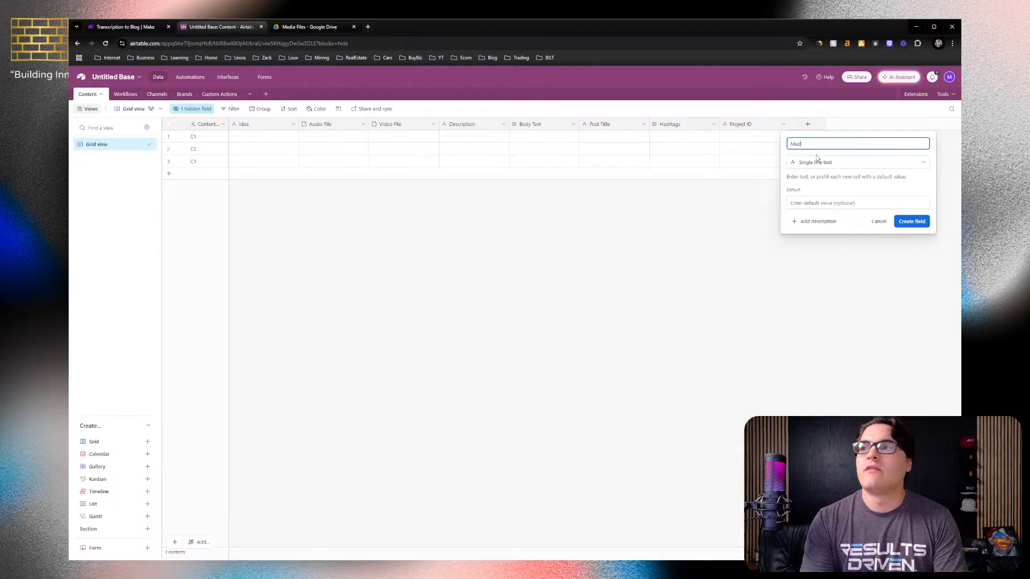
type("ia Folddr")
key("BackSpace")
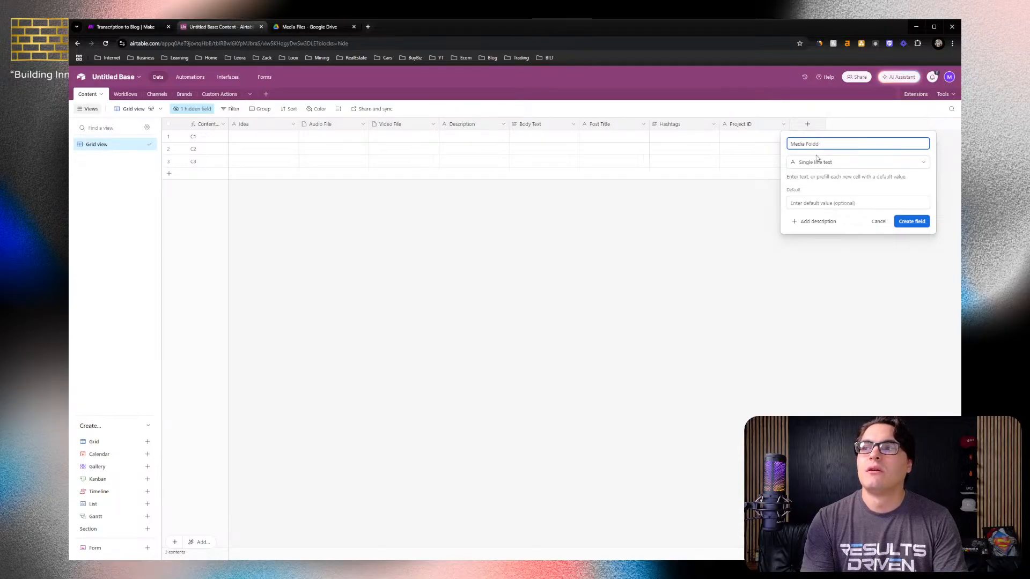
type("r ID")
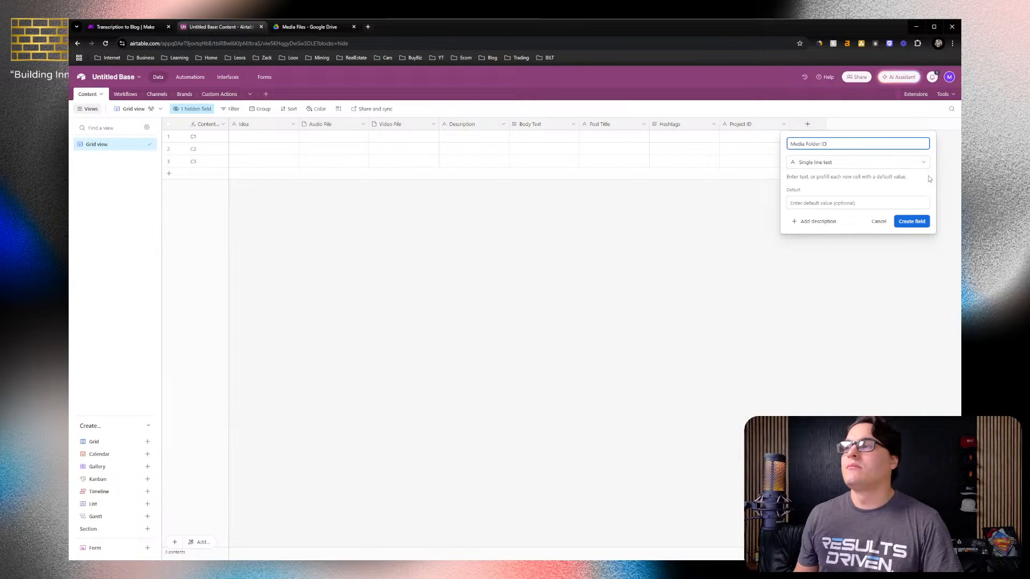
key("Return")
Add a single line text field named Text Folder ID after the Media Folder ID field
left_click(877, 124)
left_click(817, 185)
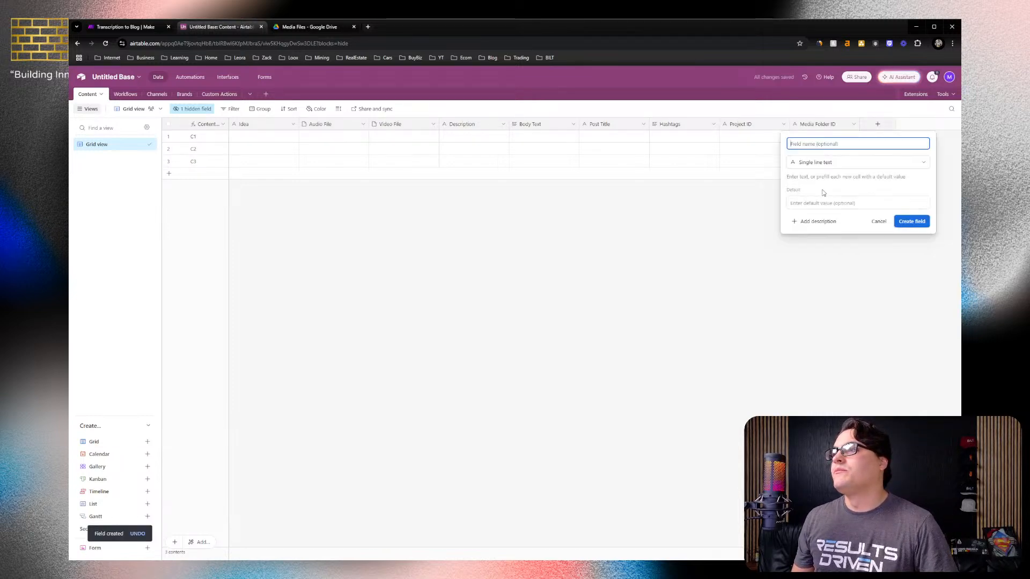
type("Text Fo")
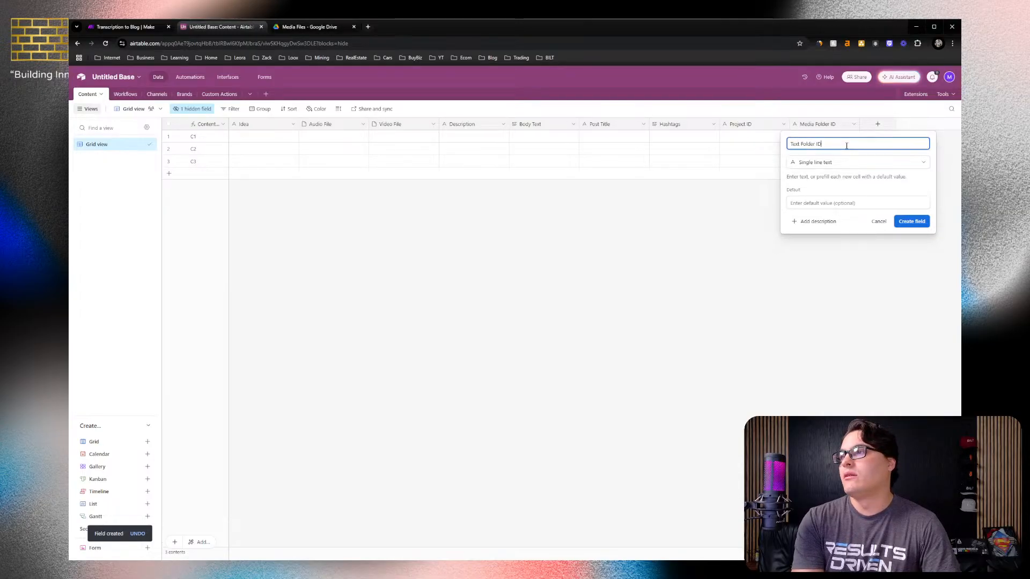
type("lder ID")
left_click(912, 221)
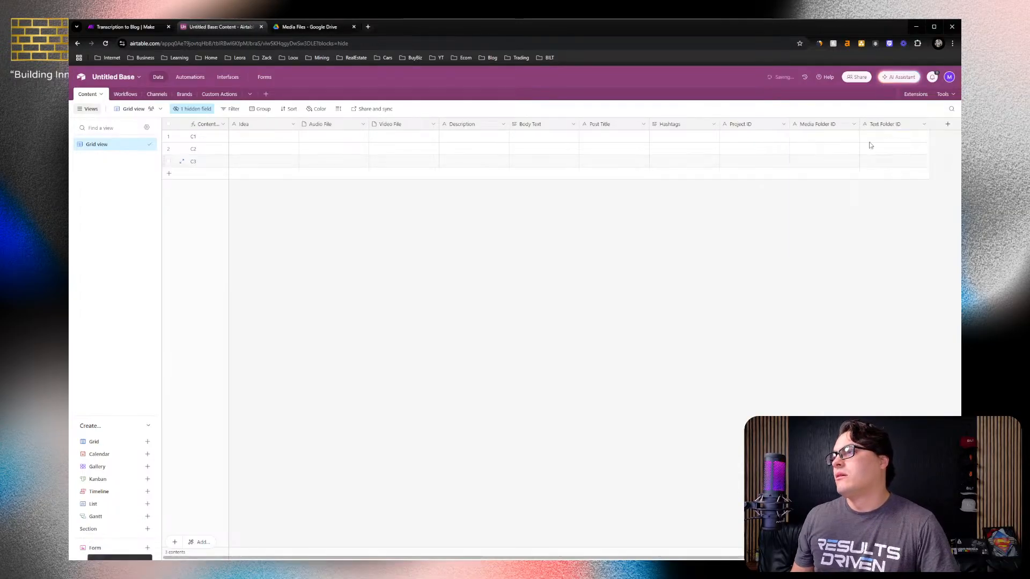
Add a single line text field named Carousel Folder ID after the Text Folder ID field
left_click(935, 125)
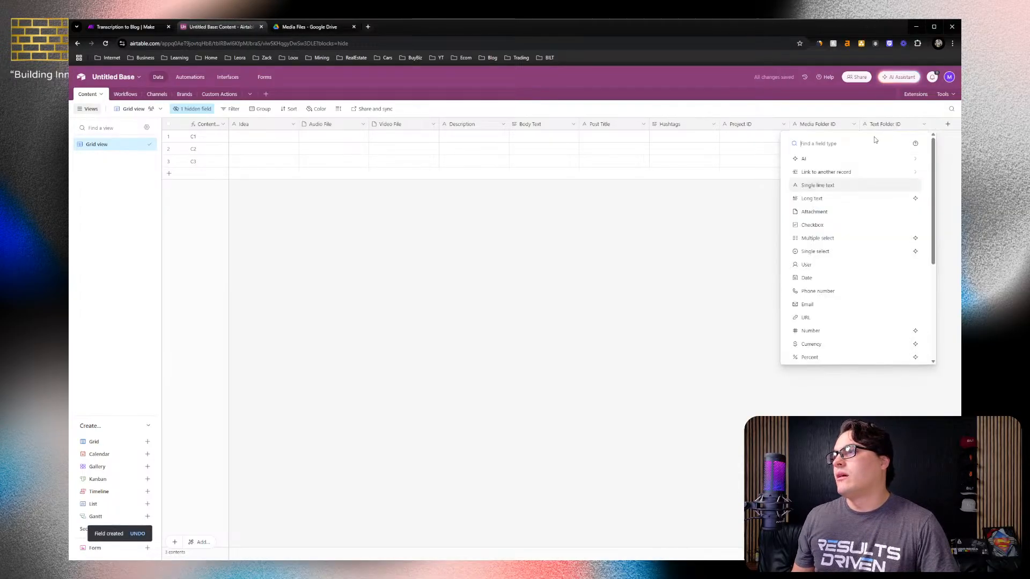
left_click(815, 191)
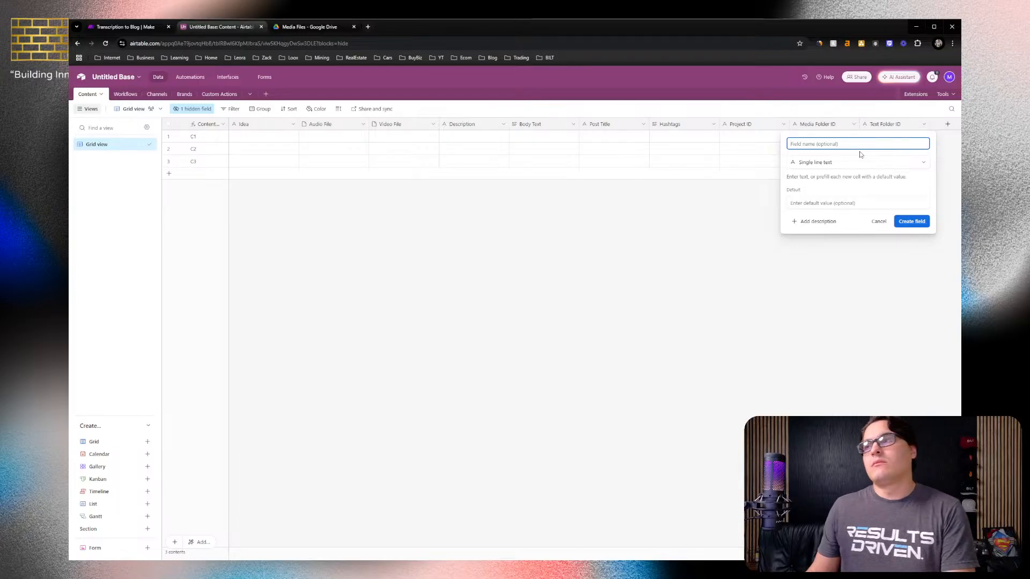
type("Car")
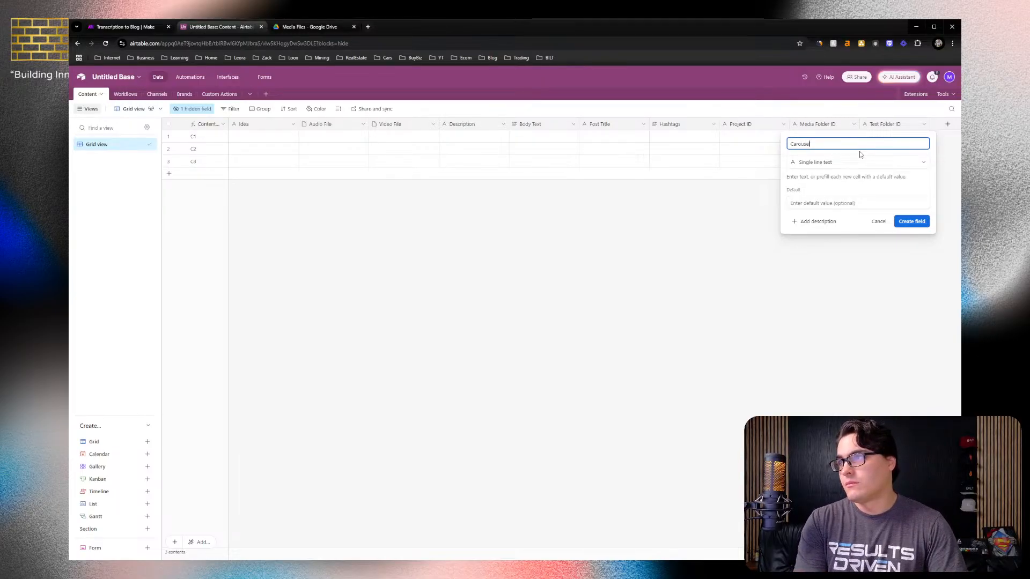
type("ousel")
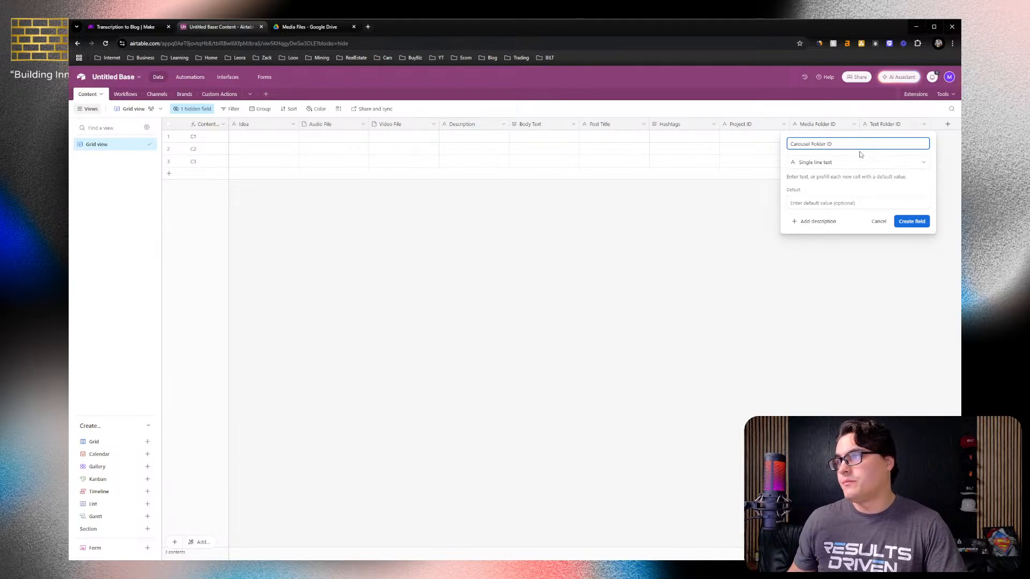
left_click(911, 220)
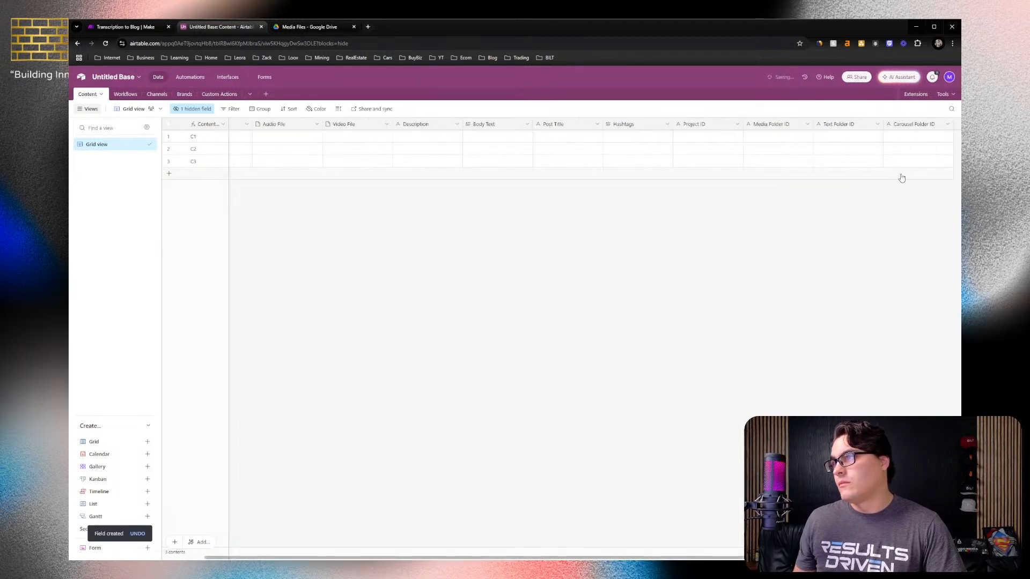
Add a single line text field named Transcription ID at the end of the Content table
left_click_drag(708, 558, 755, 557)
left_click(913, 125)
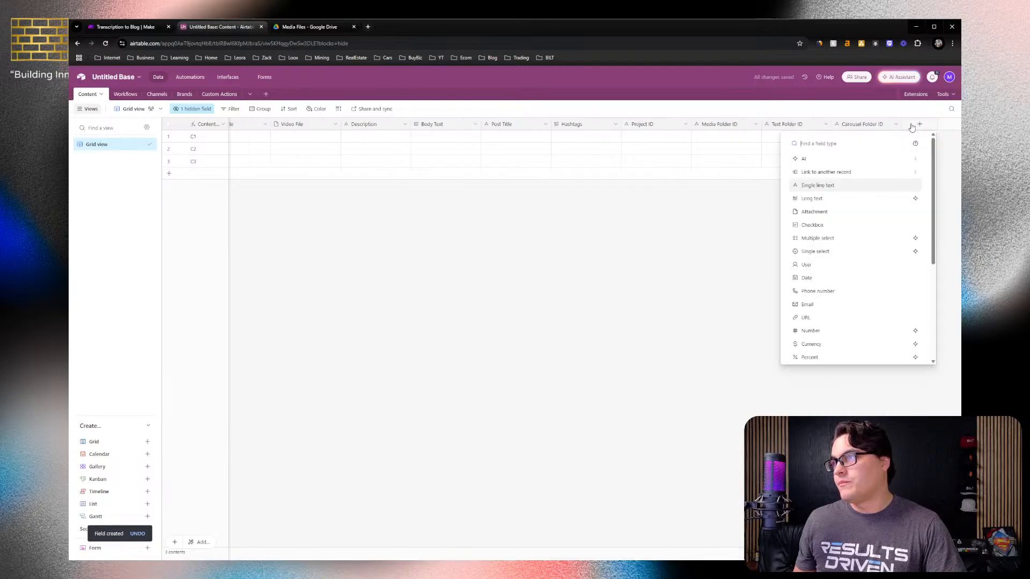
left_click(815, 185)
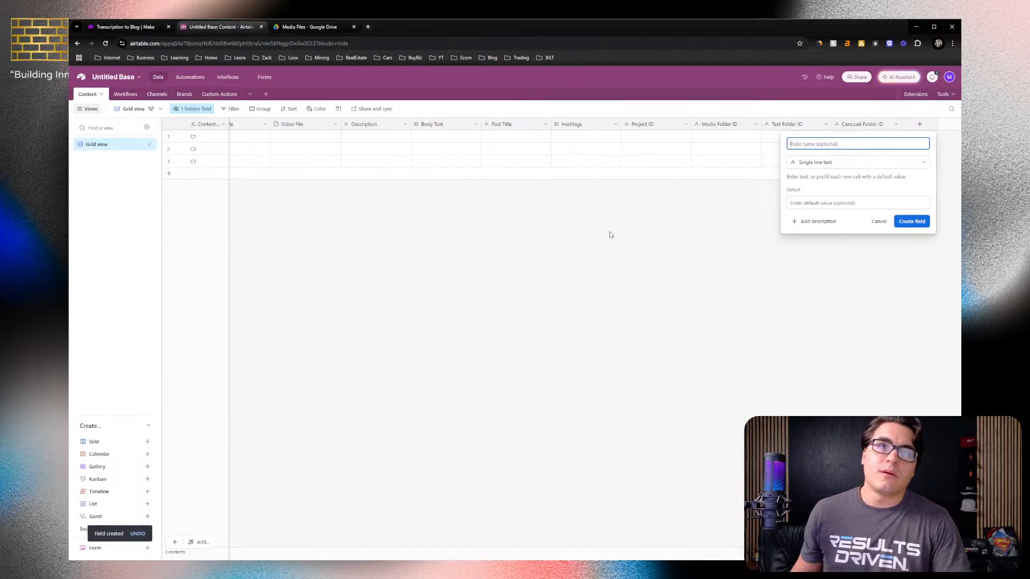
type("Ti")
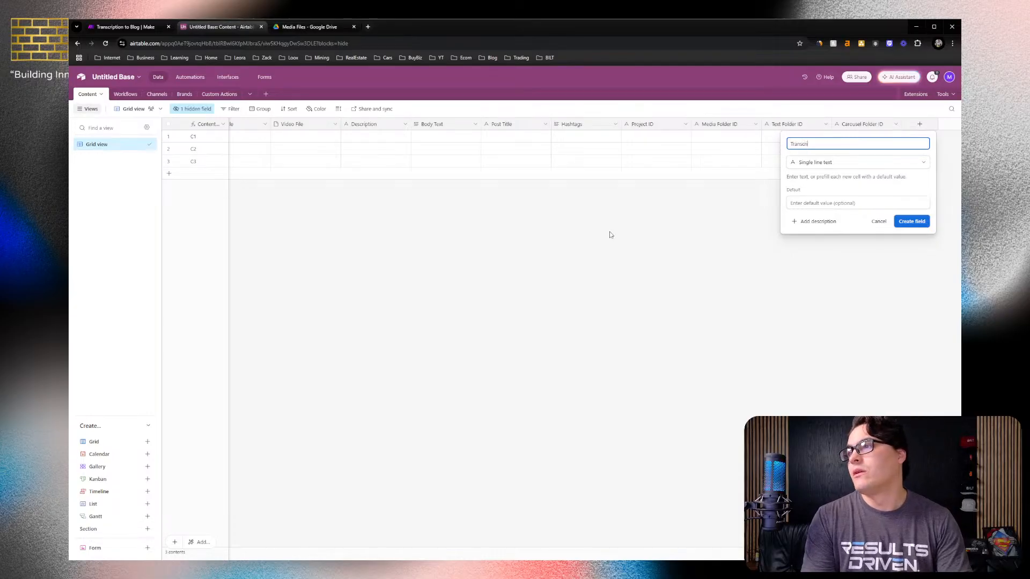
type("anscription ID")
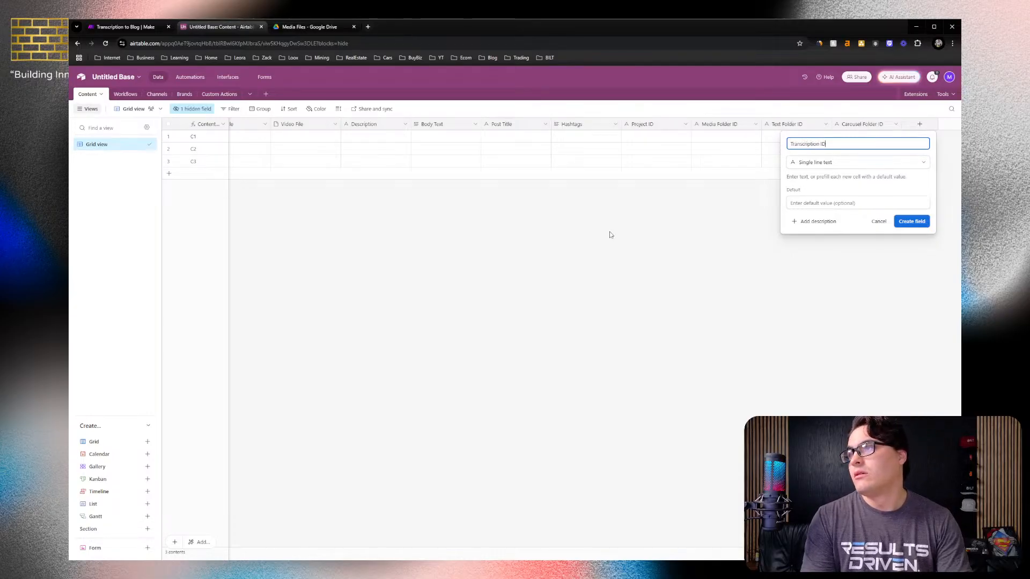
left_click(894, 221)
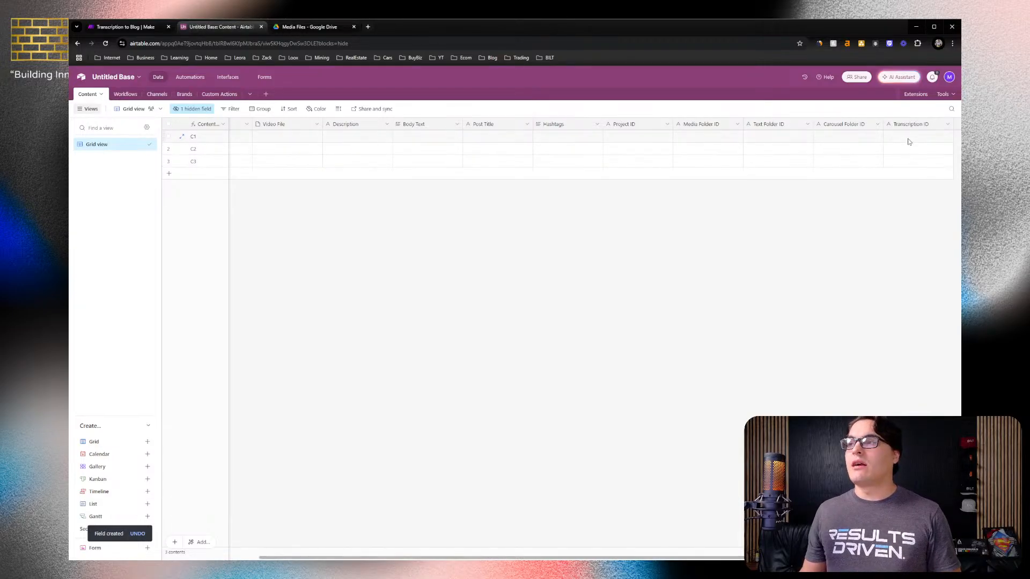
Add a single line text field named Blog Post ID after the Transcription ID field
left_click_drag(643, 557, 725, 555)
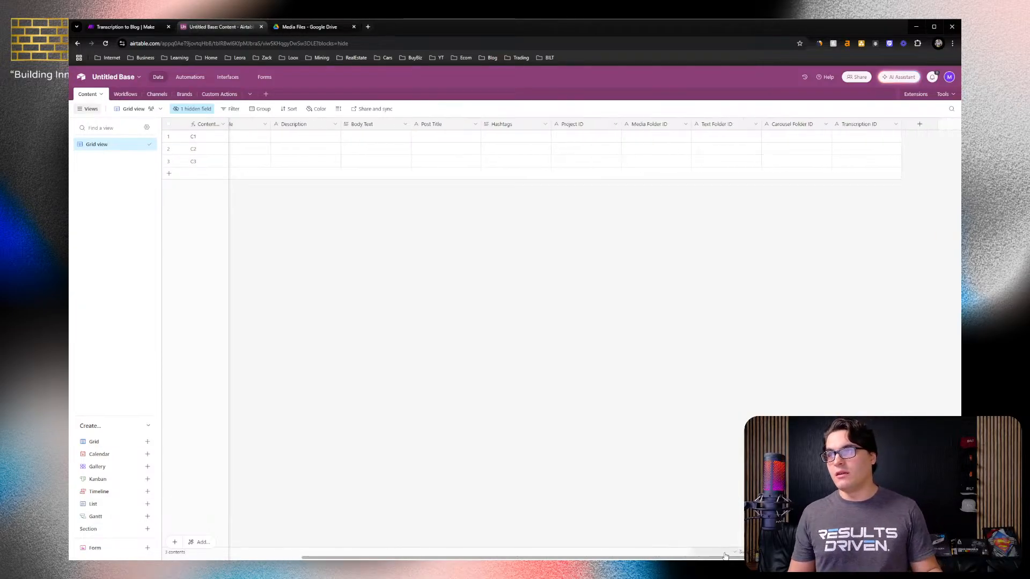
left_click(918, 124)
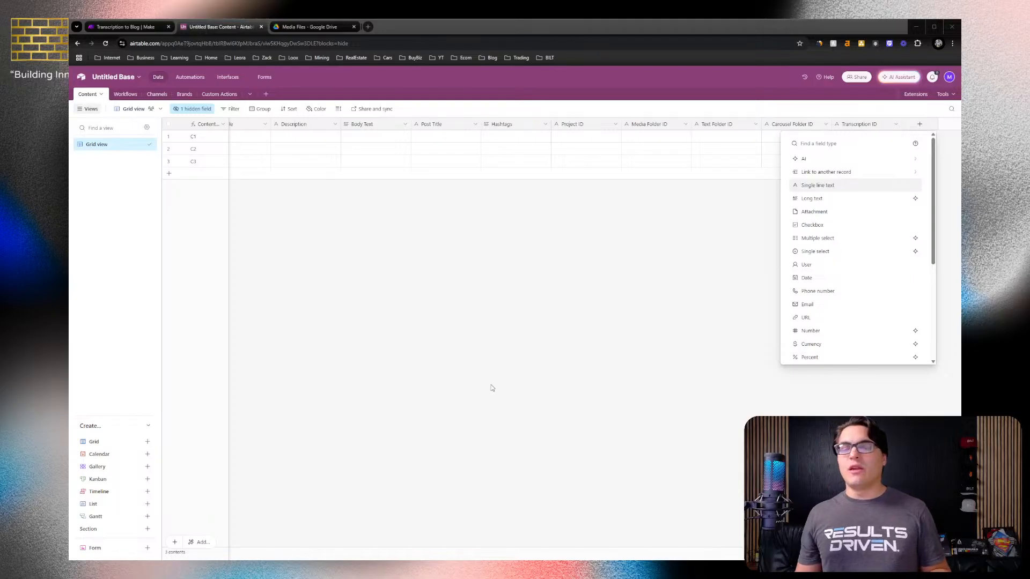
left_click(813, 186)
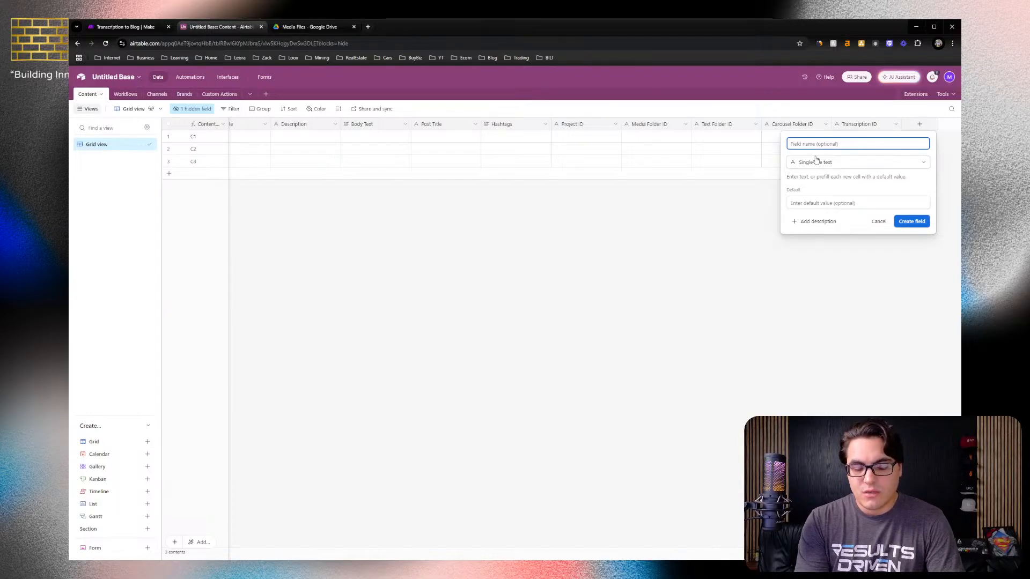
type("Blog Post ID")
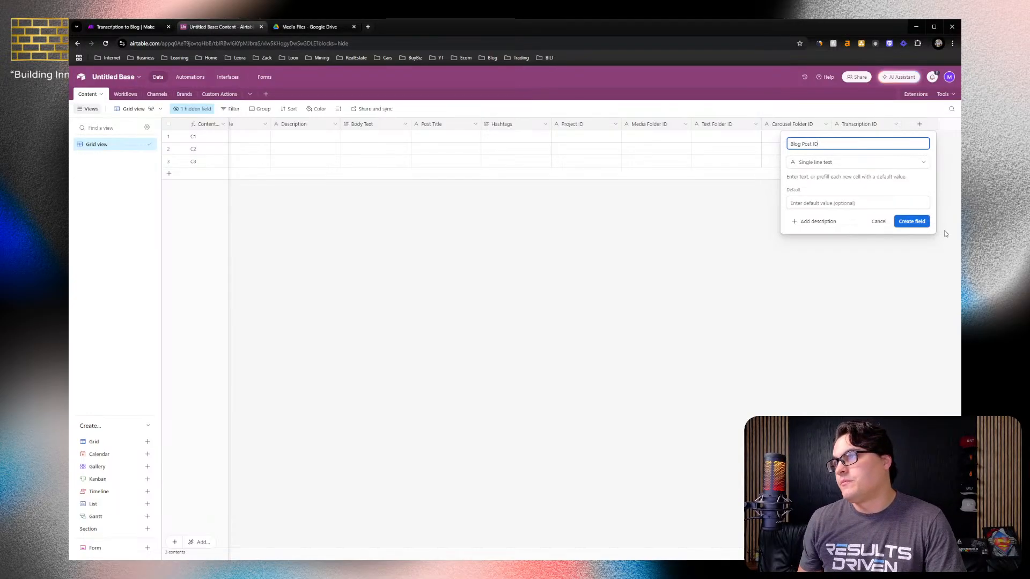
key("Return")
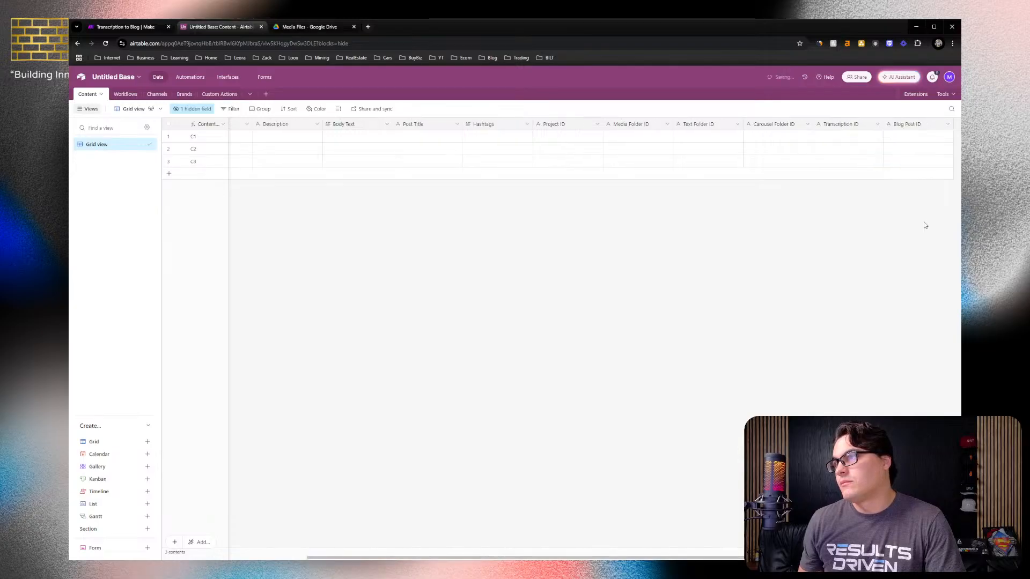
Duplicate the Blog Post ID field in the Content table
left_click(946, 125)
left_click(902, 158)
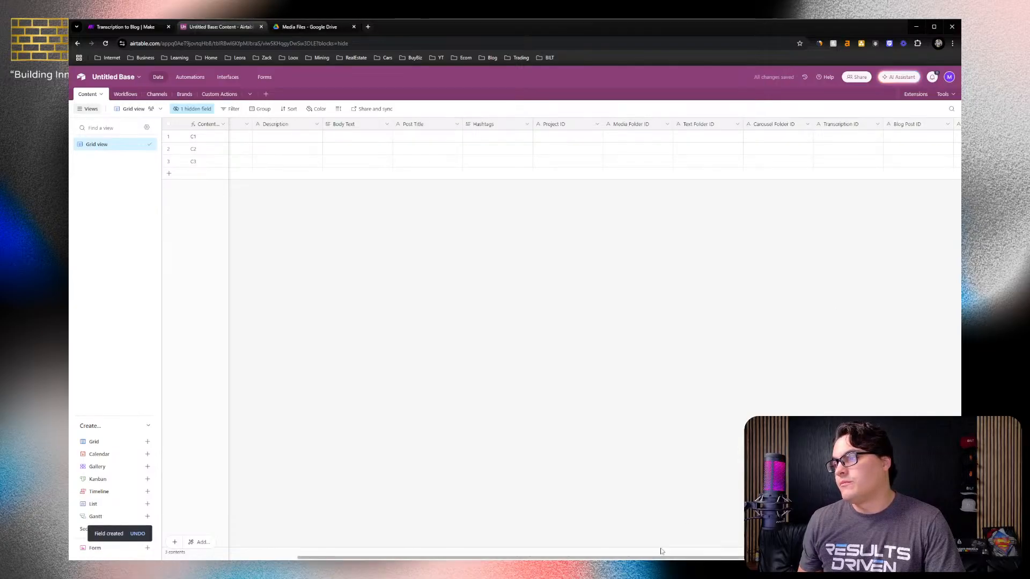
left_click_drag(666, 558, 753, 557)
left_click(792, 125)
left_click(855, 124, "shift")
right_click(855, 124)
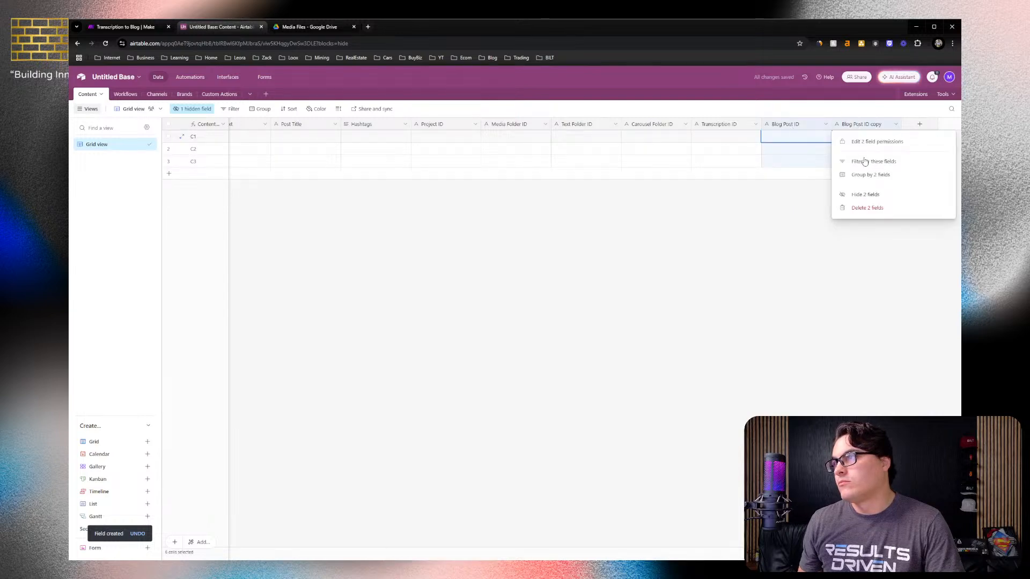
left_click(791, 194)
Duplicate the Blog Post ID copy field four times in the Content table
left_click(871, 126)
right_click(872, 126)
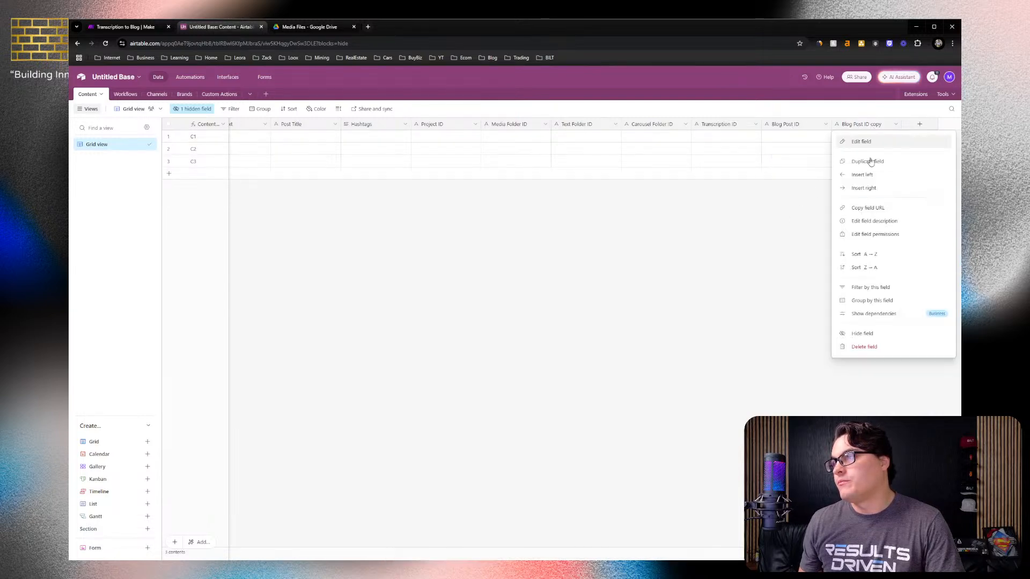
left_click(873, 162)
right_click(867, 128)
left_click(870, 163)
right_click(867, 127)
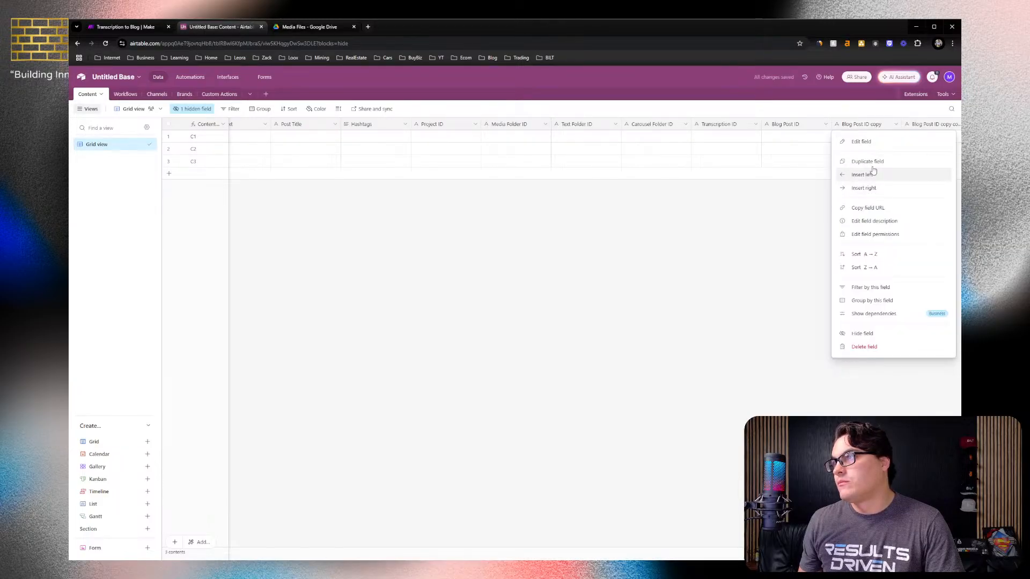
left_click(871, 171)
right_click(860, 129)
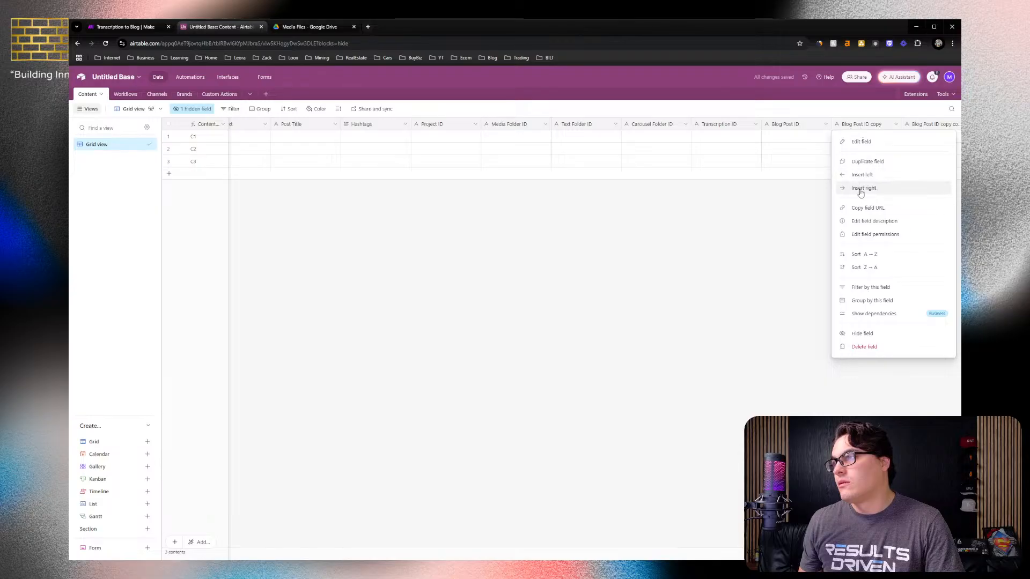
left_click(865, 168)
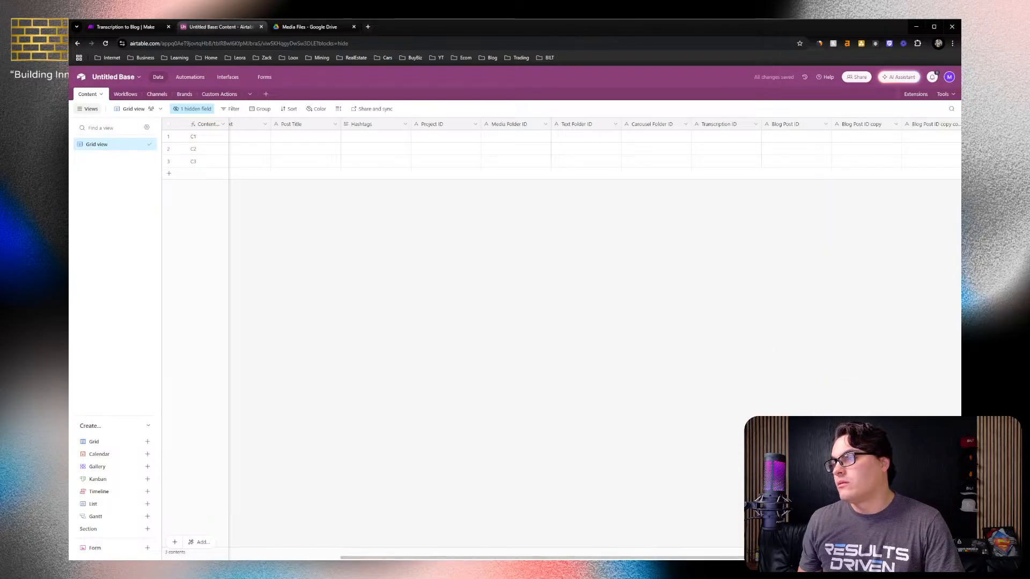
Rename the first Blog Post ID copy field as Carousel Text ID
scroll(714, 559, "right", 5)
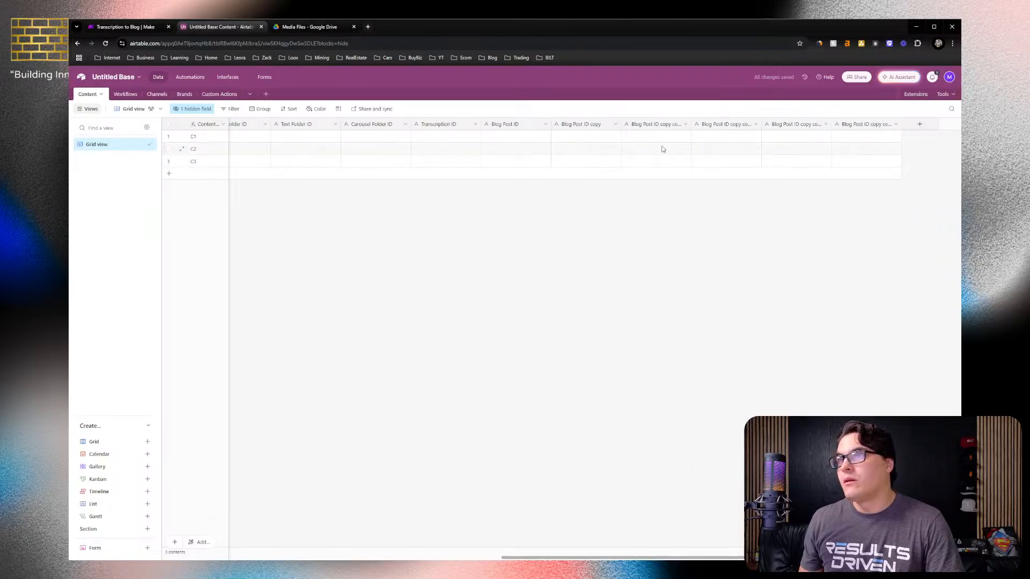
right_click(608, 128)
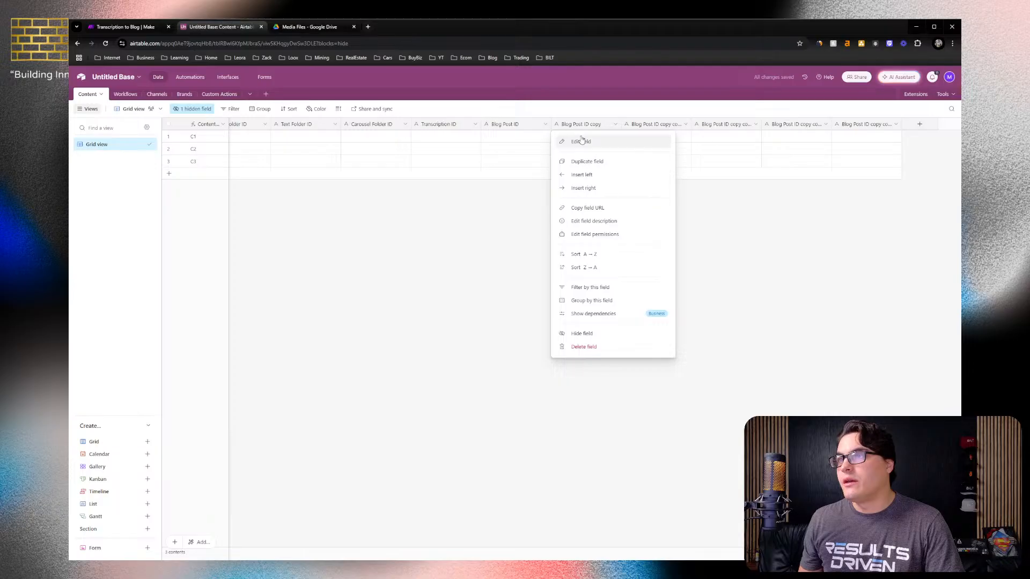
left_click(602, 141)
left_click_drag(613, 141, 525, 155)
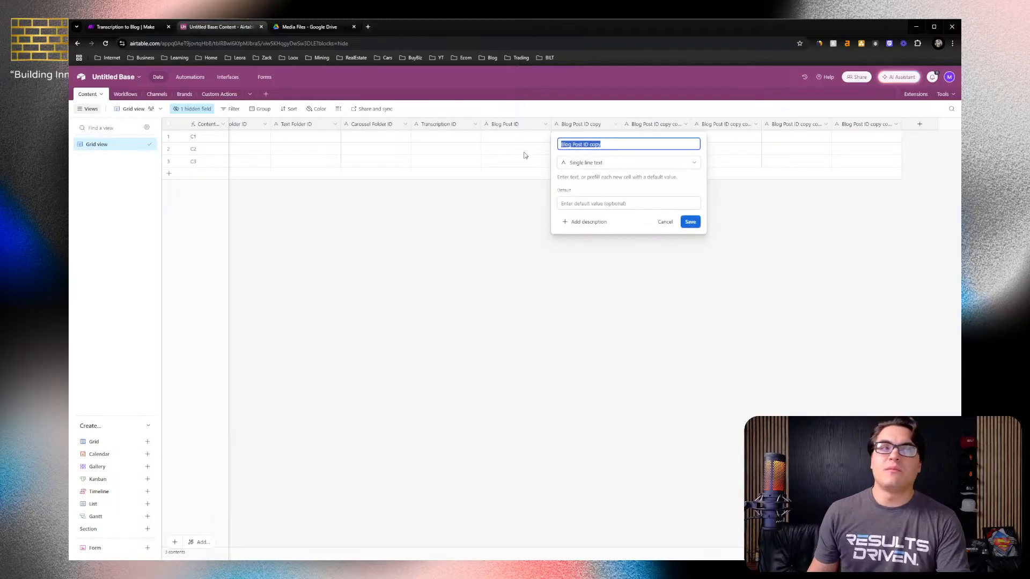
type("Carous")
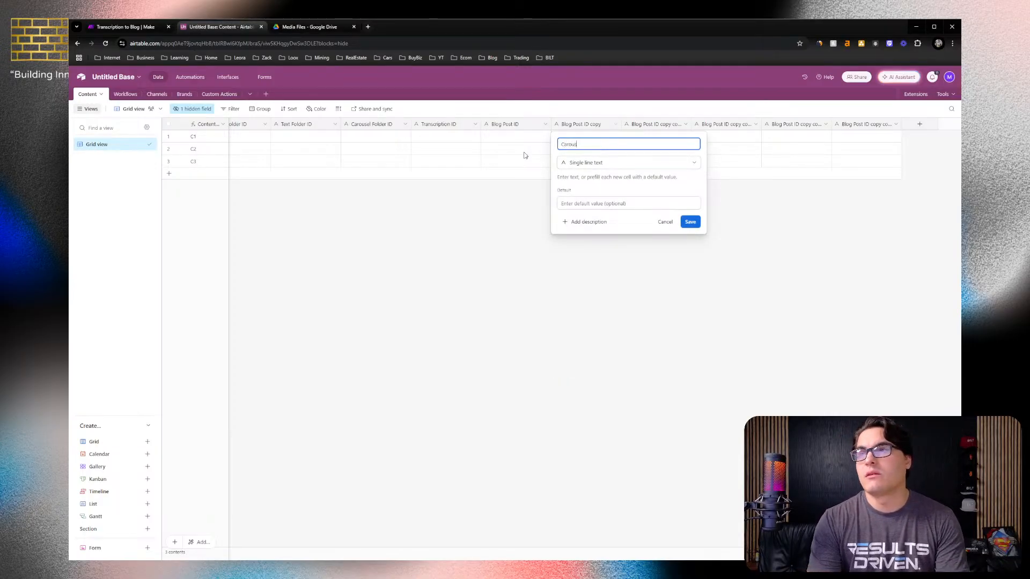
type("el ")
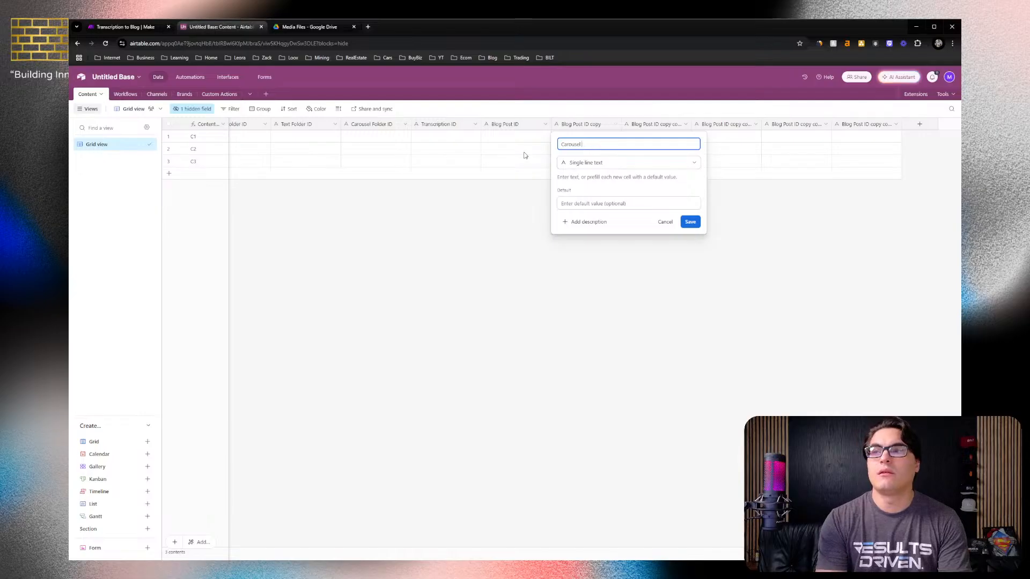
type("Text")
type(" (ID")
type(")")
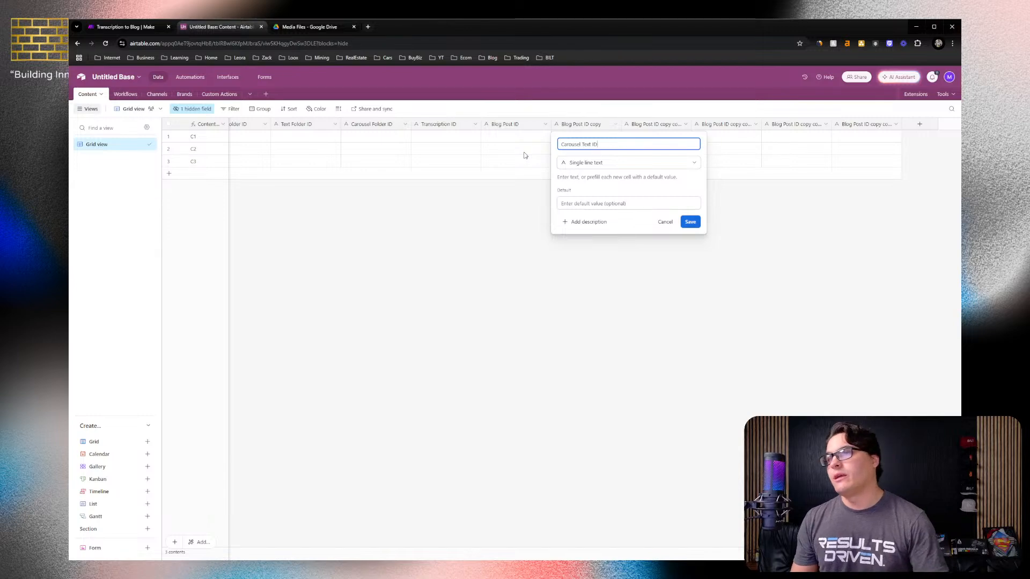
left_click(696, 222)
Rename the duplicated field right after Carousel Text ID as Tweet Post ID
right_click(671, 127)
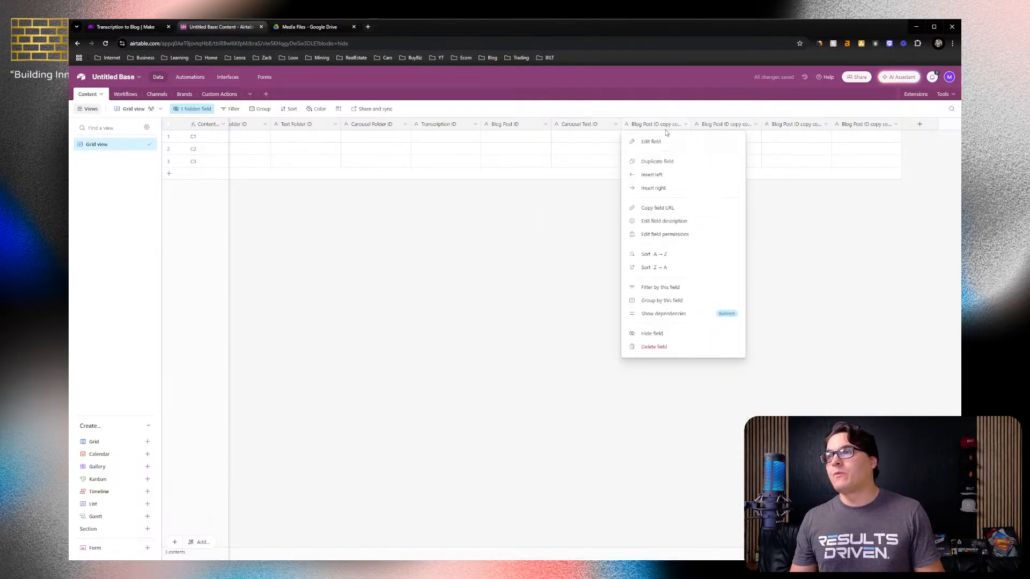
left_click(668, 143)
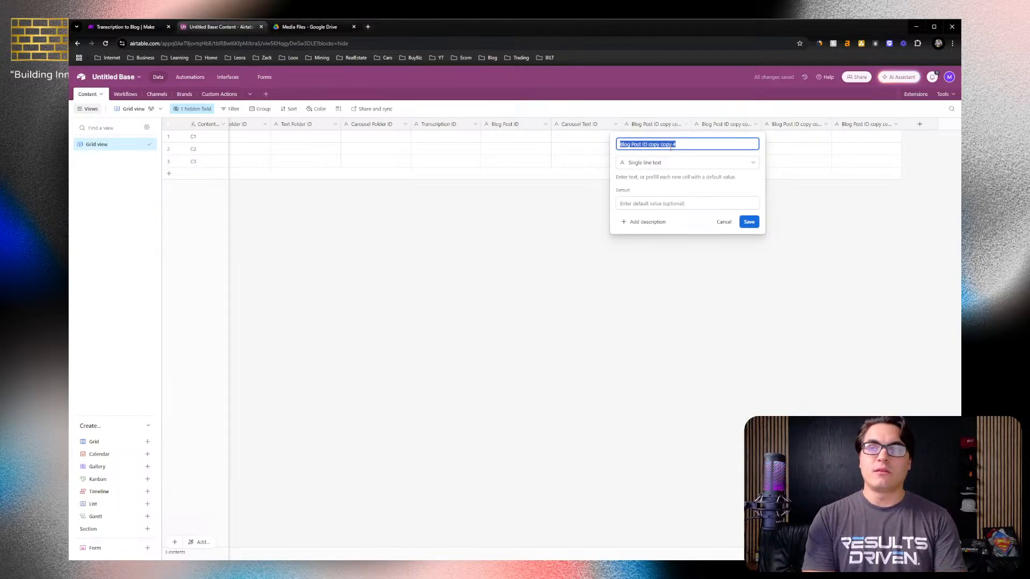
type("Tweet Post ID")
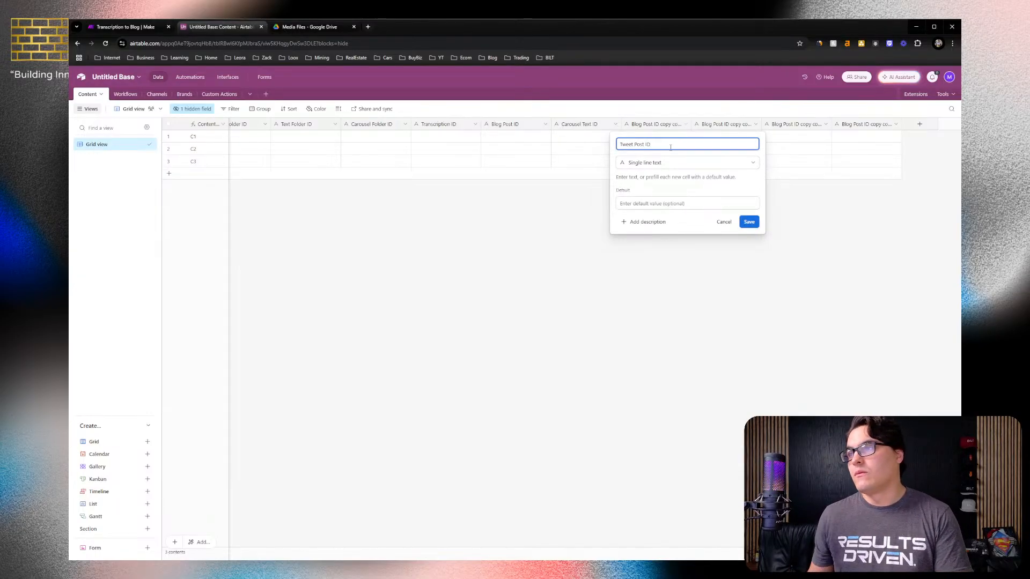
left_click(749, 222)
Rename the duplicated field right after Tweet Post ID as Newsletter Post ID
right_click(714, 128)
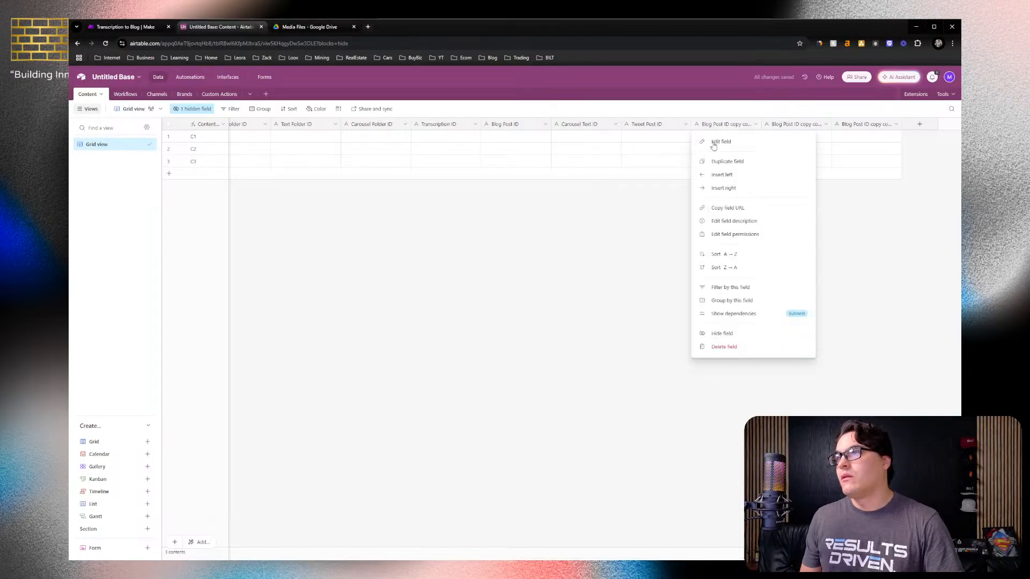
left_click(725, 143)
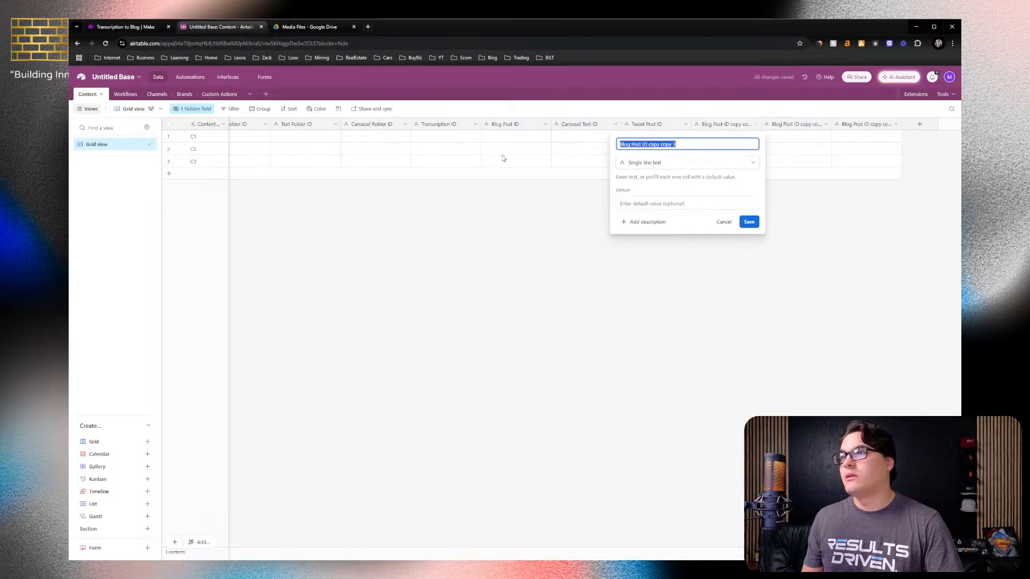
type("Newsletter")
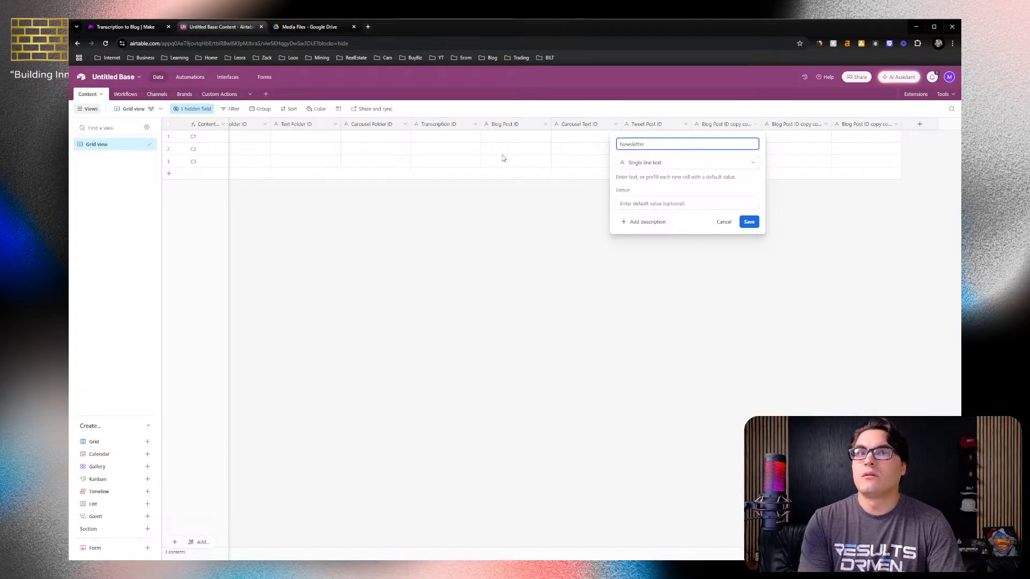
type(" Post ID")
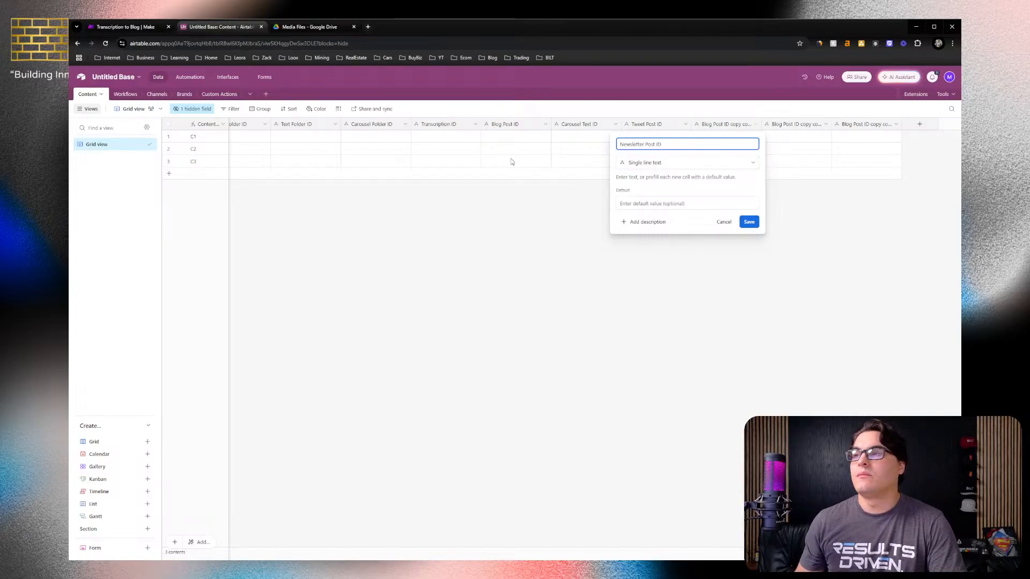
left_click(747, 221)
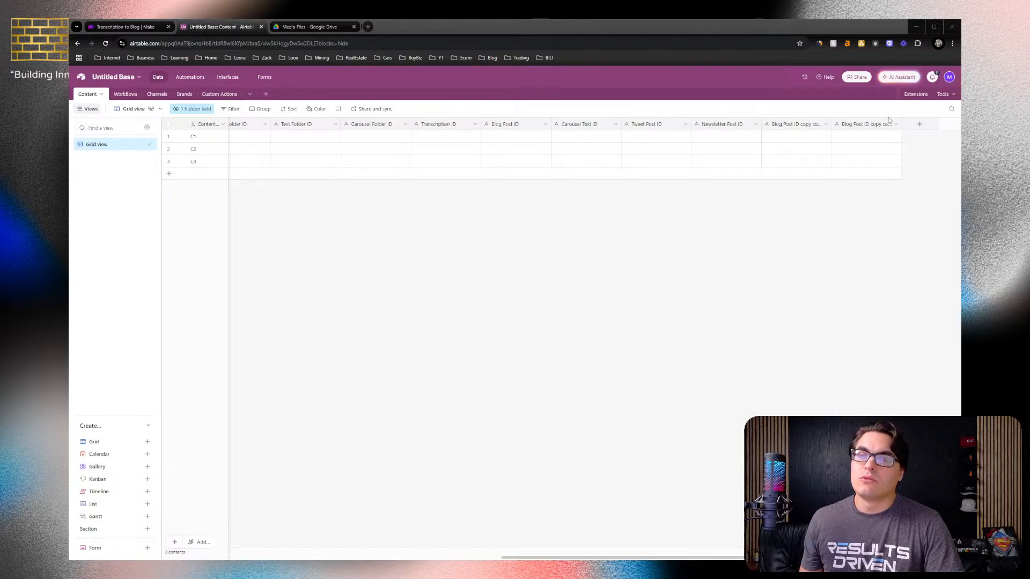
Switch to Google Drive and open the project's Text - Copy Files folder to check which text files need ID fields
left_click(316, 26)
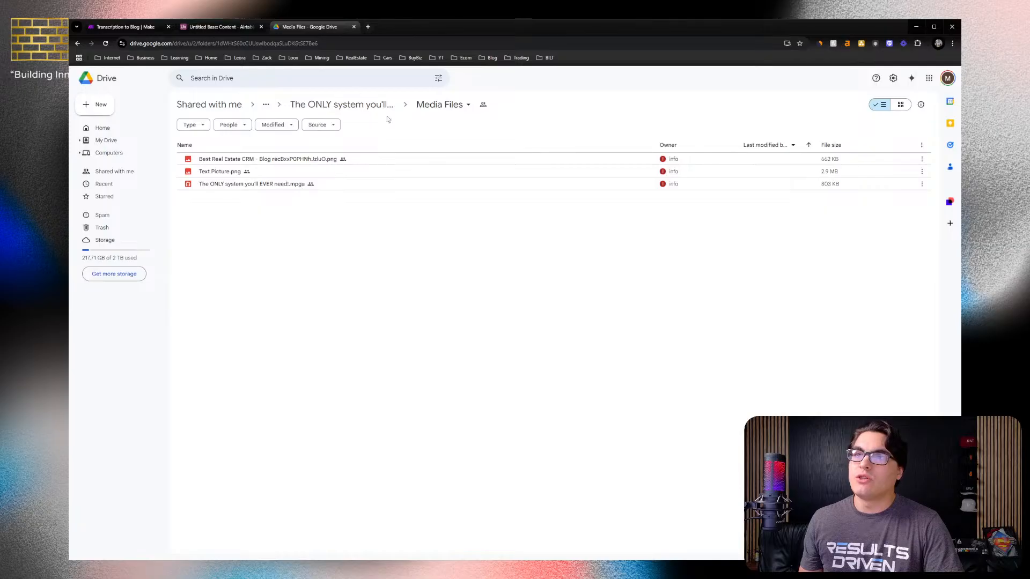
left_click(356, 105)
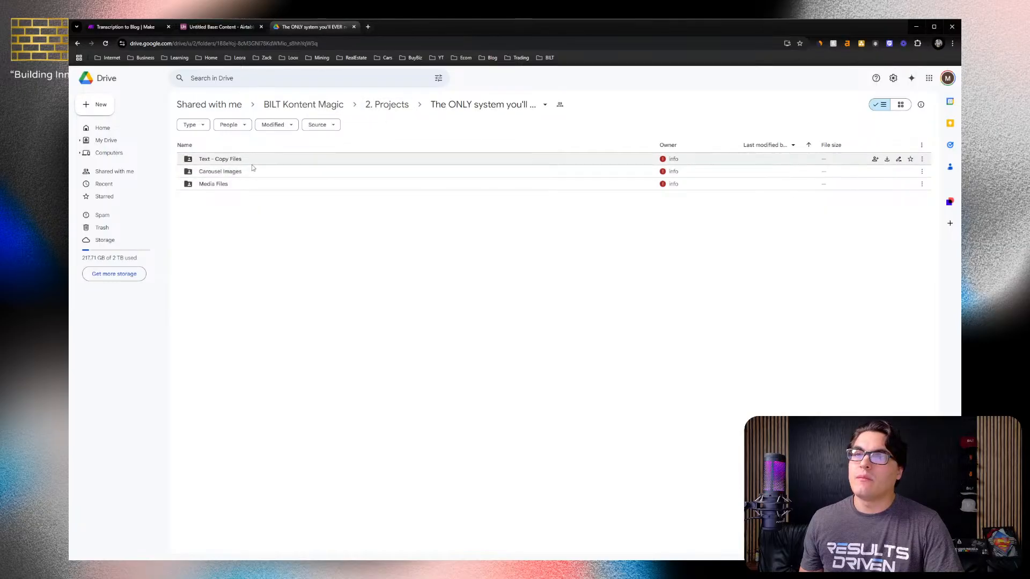
double_click(252, 160)
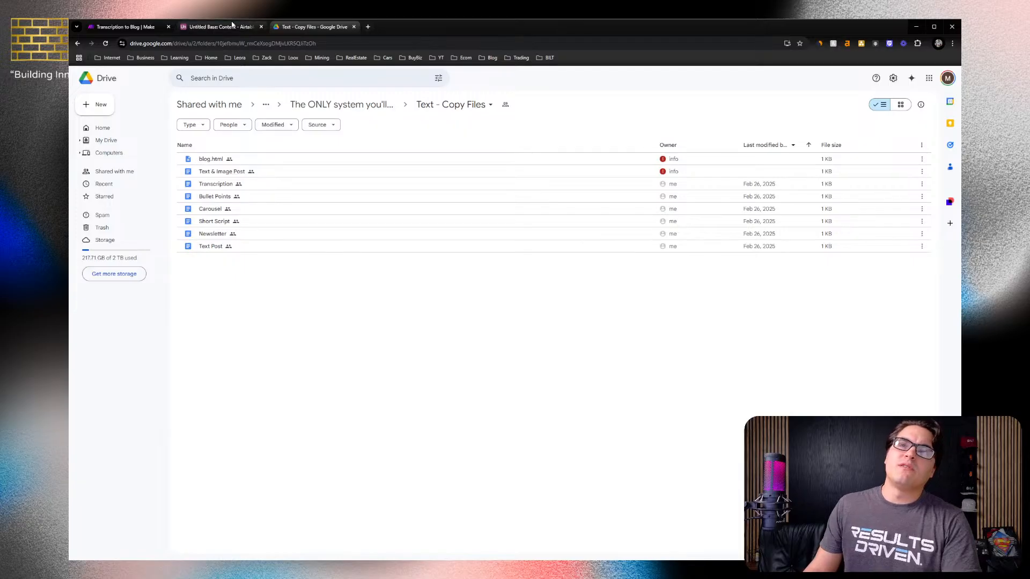
Return to the Airtable base and rename the duplicated field after Newsletter Post ID as Text & Image Post ID
left_click(233, 25)
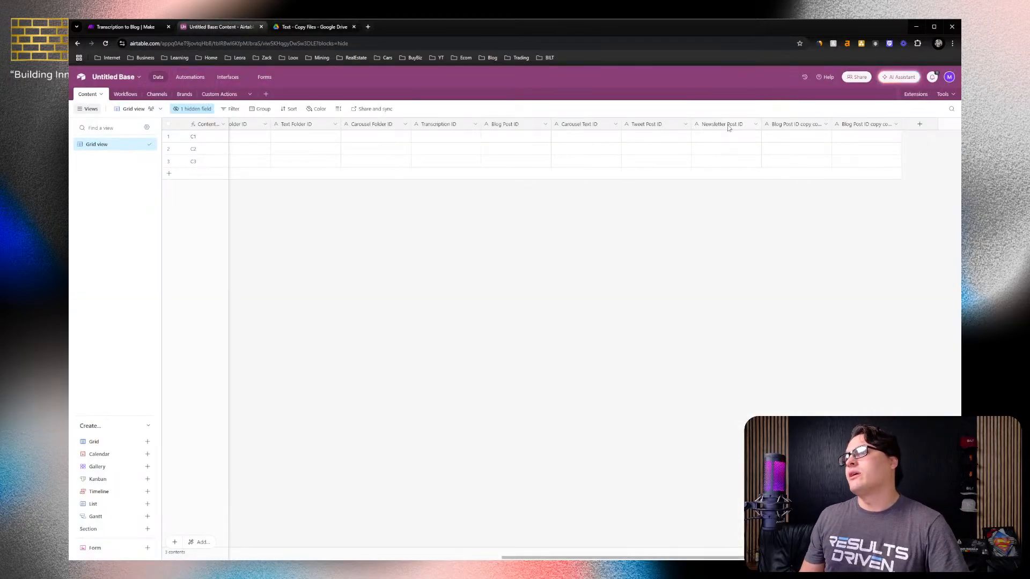
right_click(796, 124)
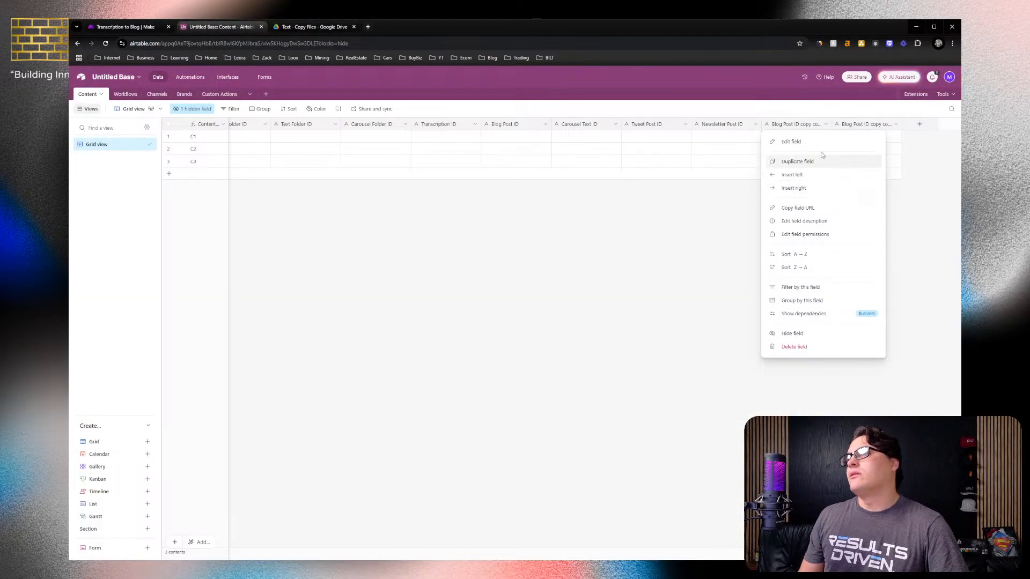
left_click(811, 145)
left_click(736, 145)
key("ctrl+a")
type("T")
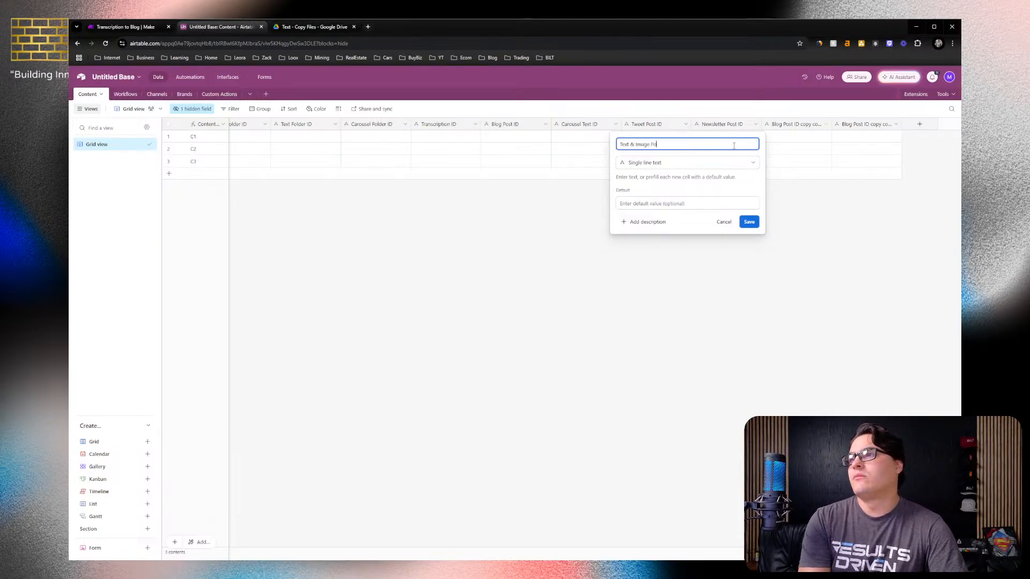
left_click(749, 221)
Rename the last remaining Blog Post ID copy field as Short Script ID
right_click(874, 127)
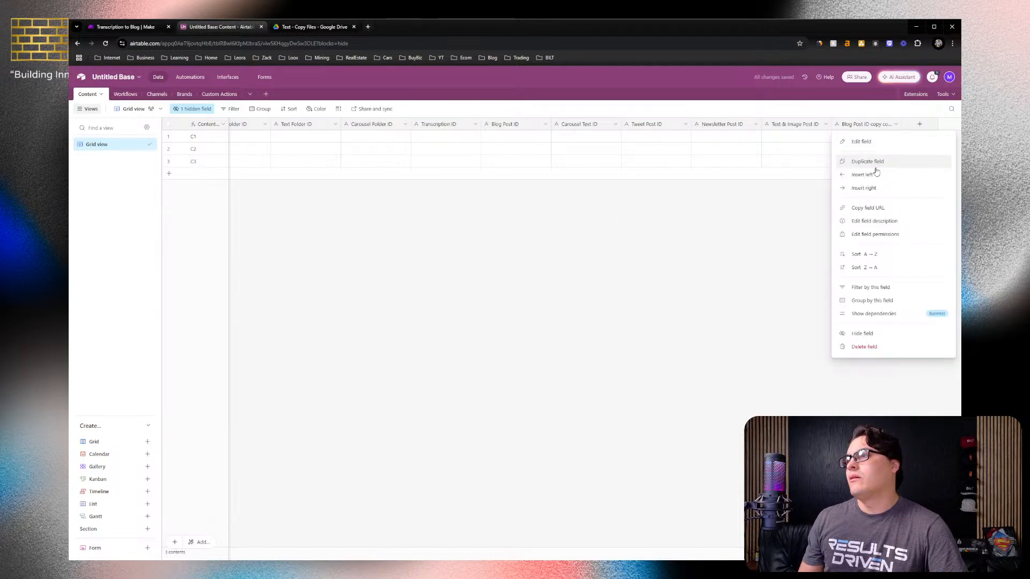
left_click(871, 142)
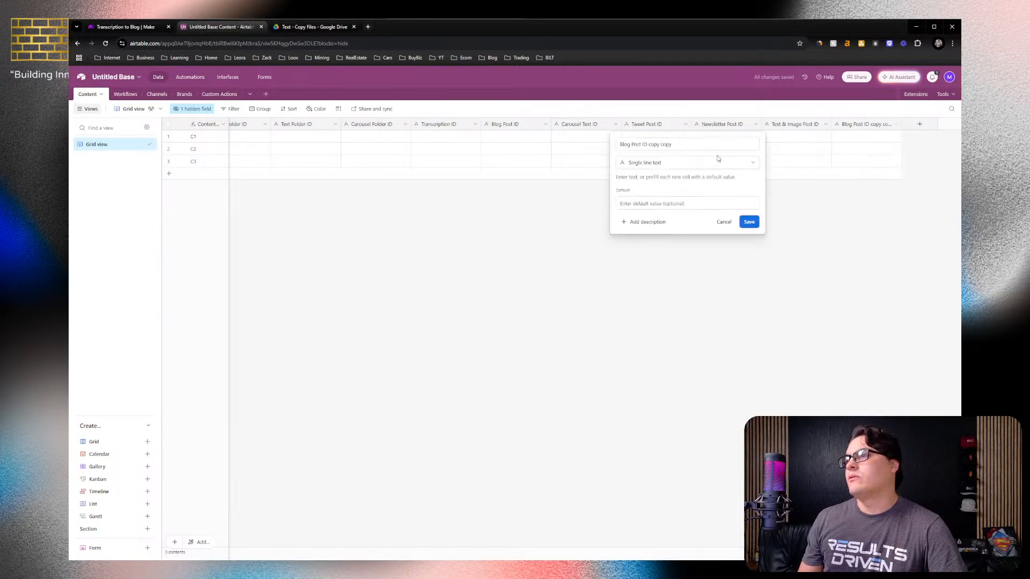
key("BackSpace")
key("BackSpace")
key("BackSpace")
key("BackSpace")
key("BackSpace")
key("BackSpace")
key("BackSpace")
key("BackSpace")
key("BackSpace")
key("BackSpace")
key("BackSpace")
key("BackSpace")
key("BackSpace")
key("BackSpace")
key("BackSpace")
key("BackSpace")
key("BackSpace")
key("BackSpace")
key("BackSpace")
key("BackSpace")
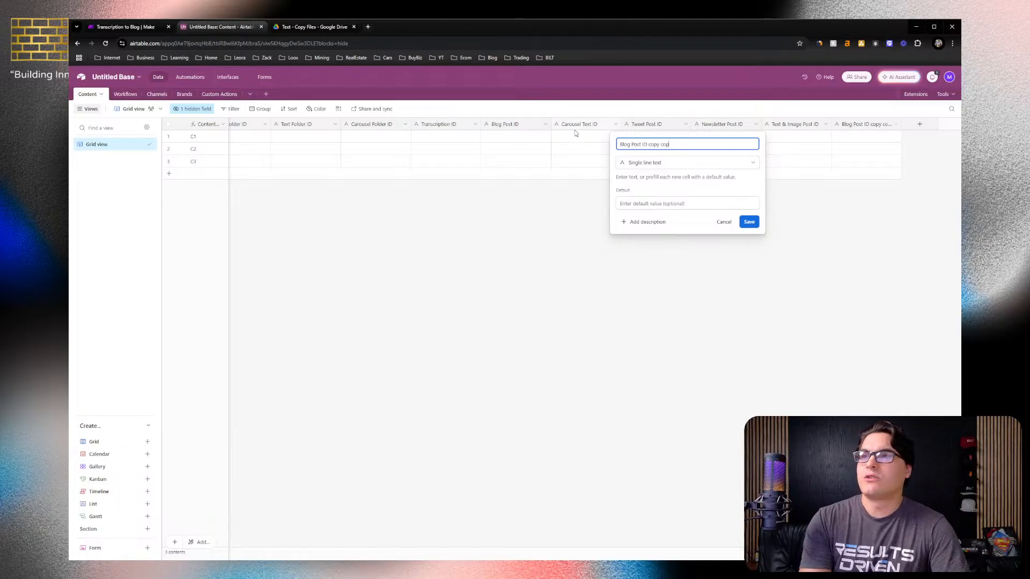
type("Sho")
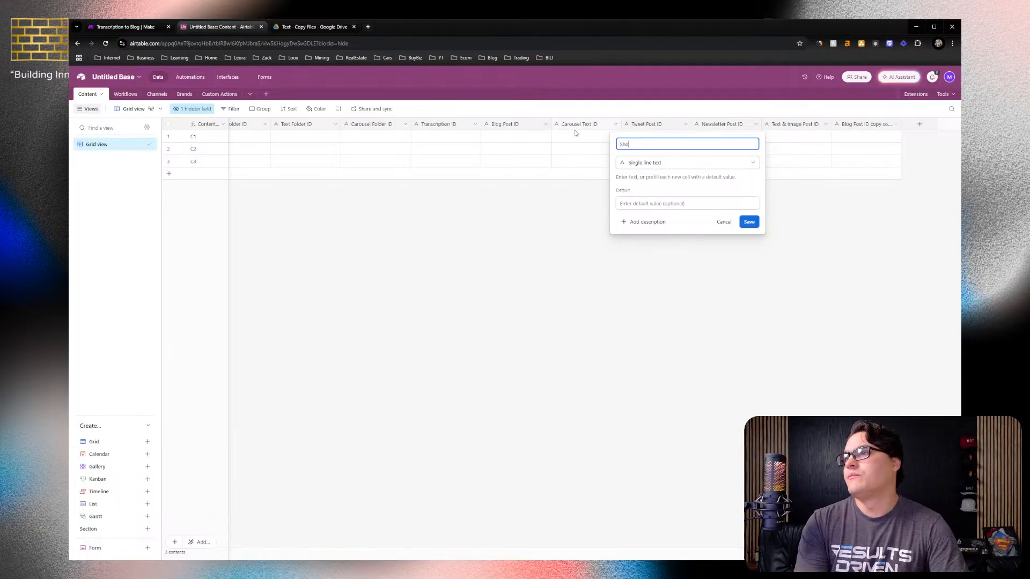
type("rt Script ID")
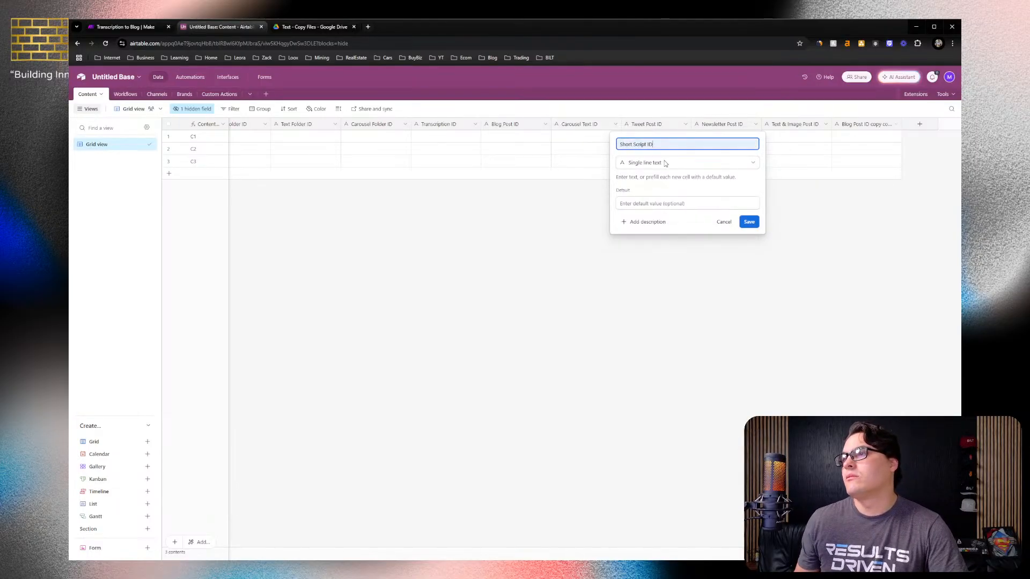
left_click(750, 223)
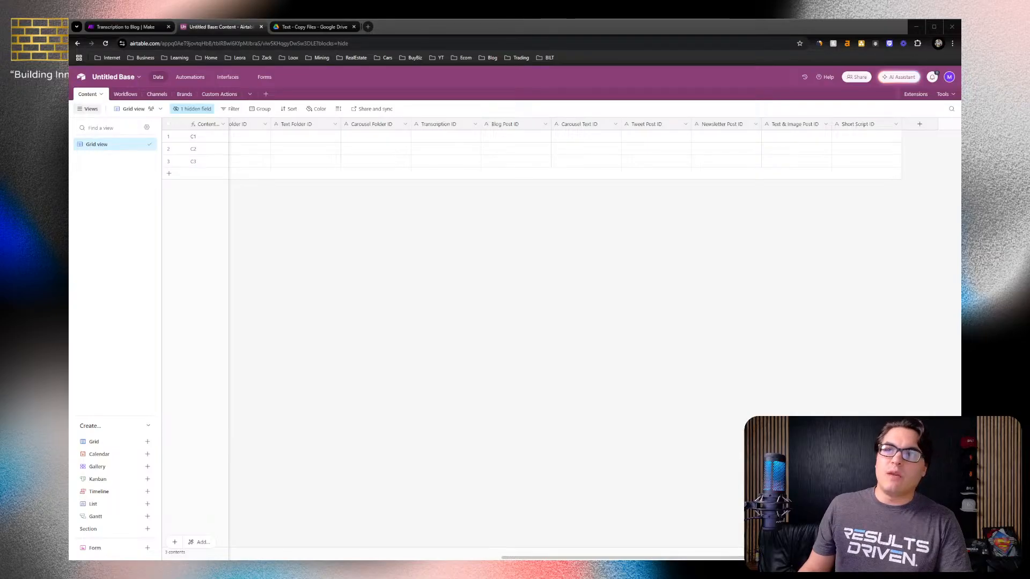
Add a single line text field named Post Image ID at the end of the Content table, after Short Script ID
left_click_drag(692, 558, 462, 532)
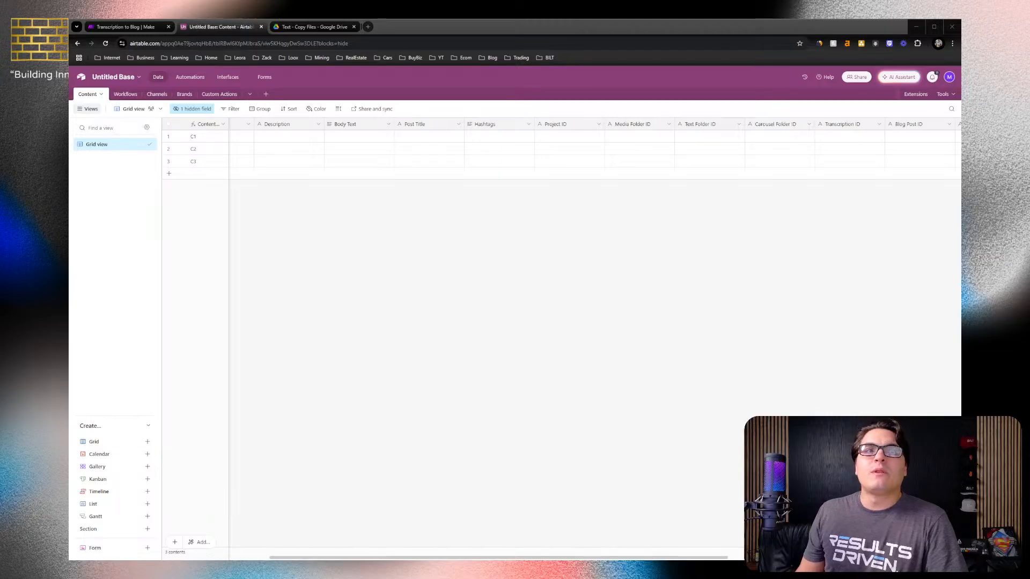
left_click_drag(484, 558, 536, 528)
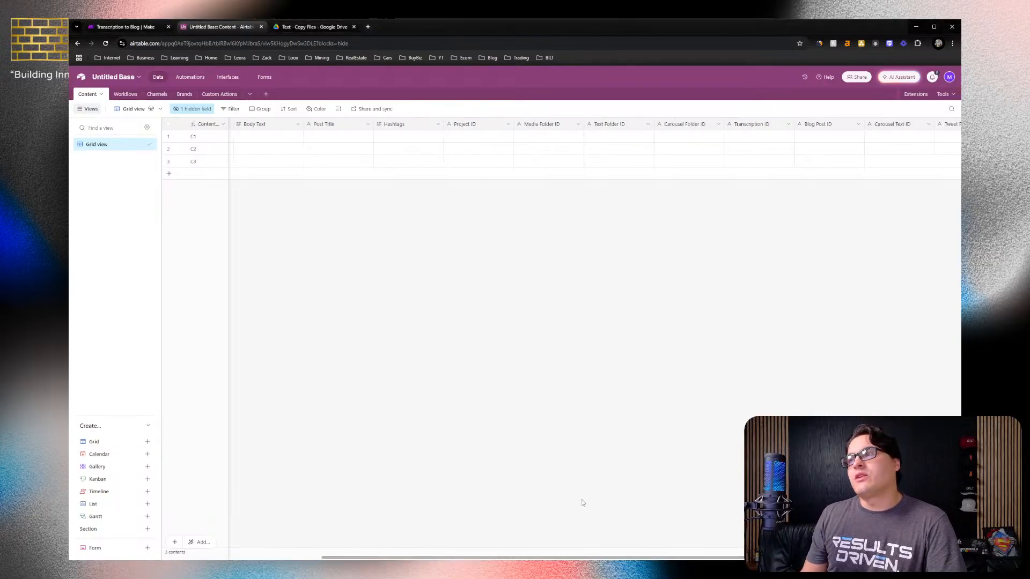
scroll(641, 549, "right", 5)
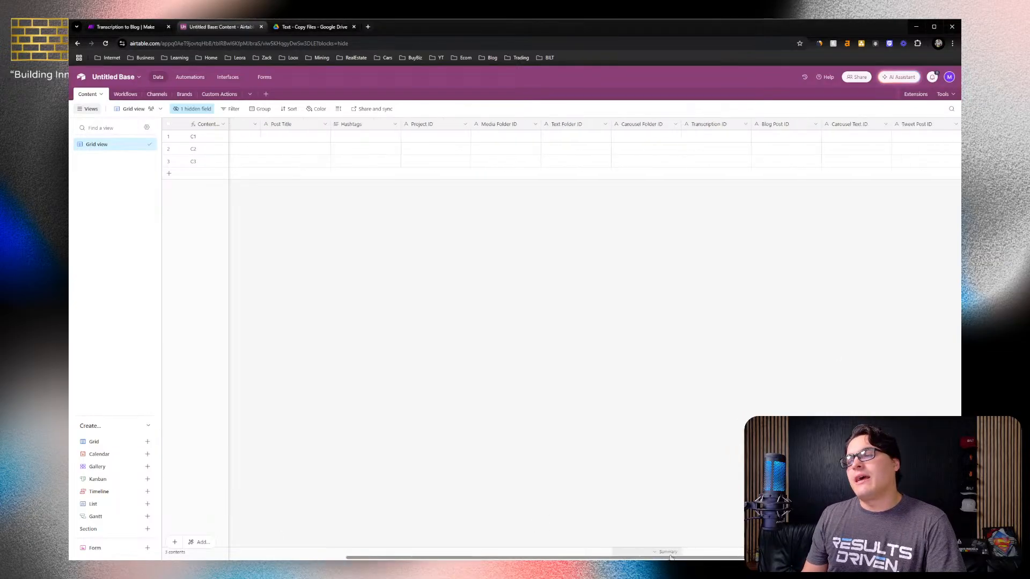
scroll(858, 329, "right", 2)
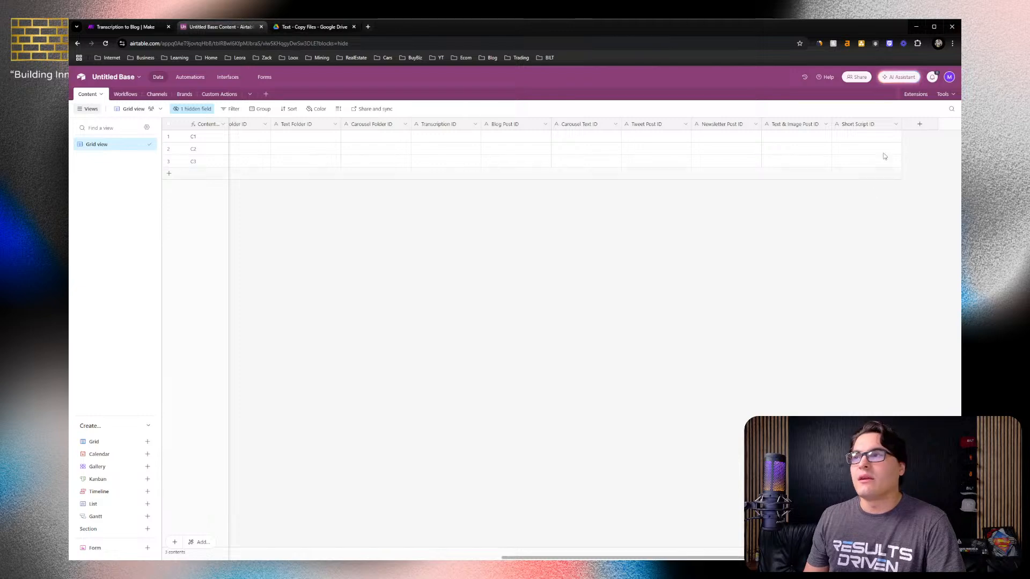
left_click(916, 126)
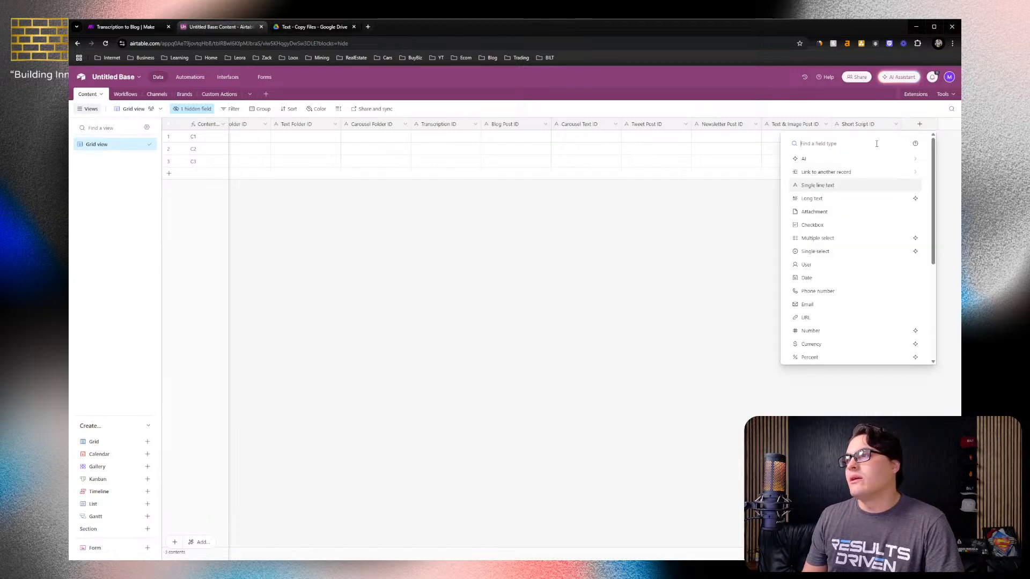
left_click(837, 185)
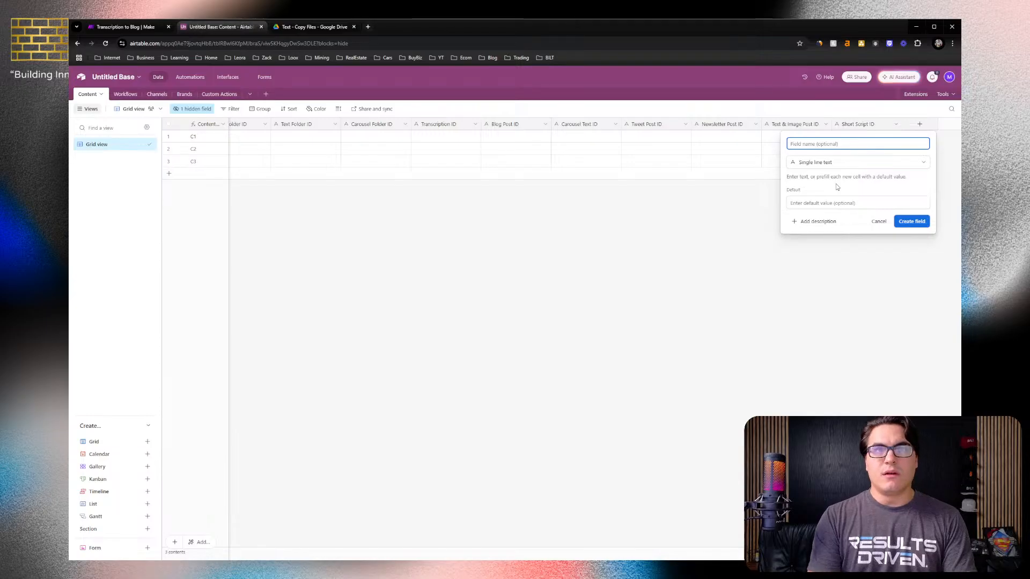
type("Po")
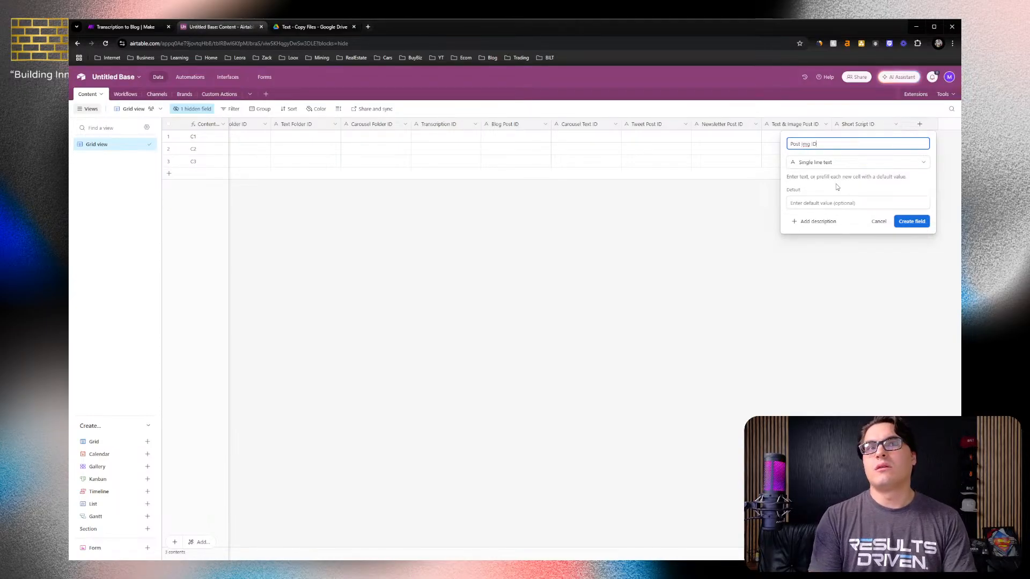
type("st Im")
key("BackSpace")
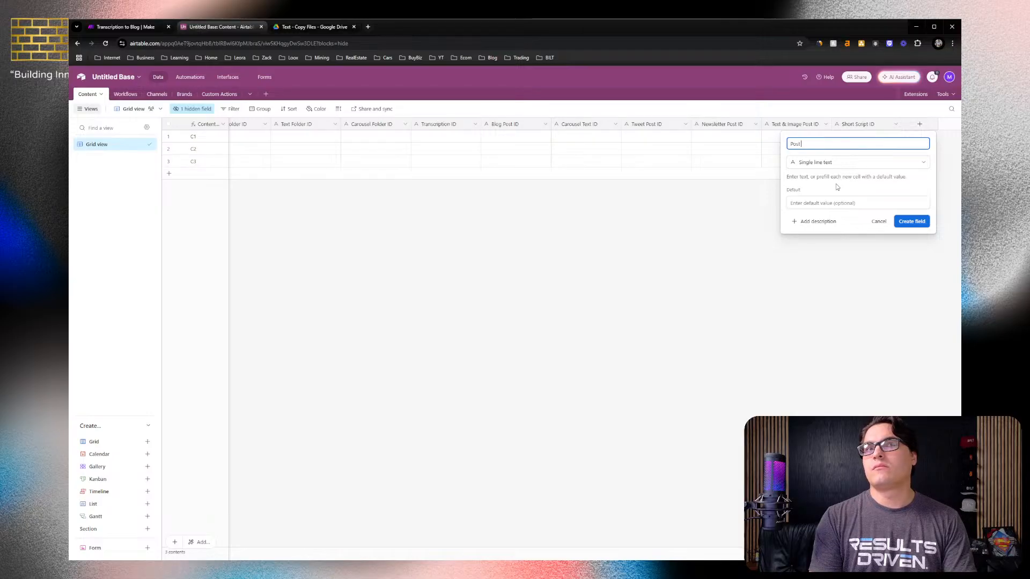
type("Image ID")
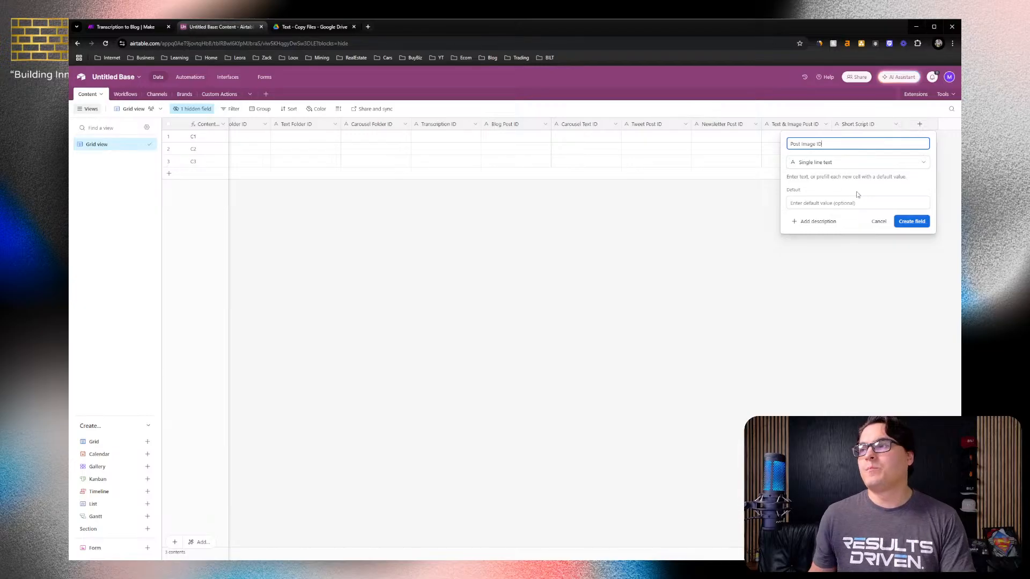
left_click(915, 222)
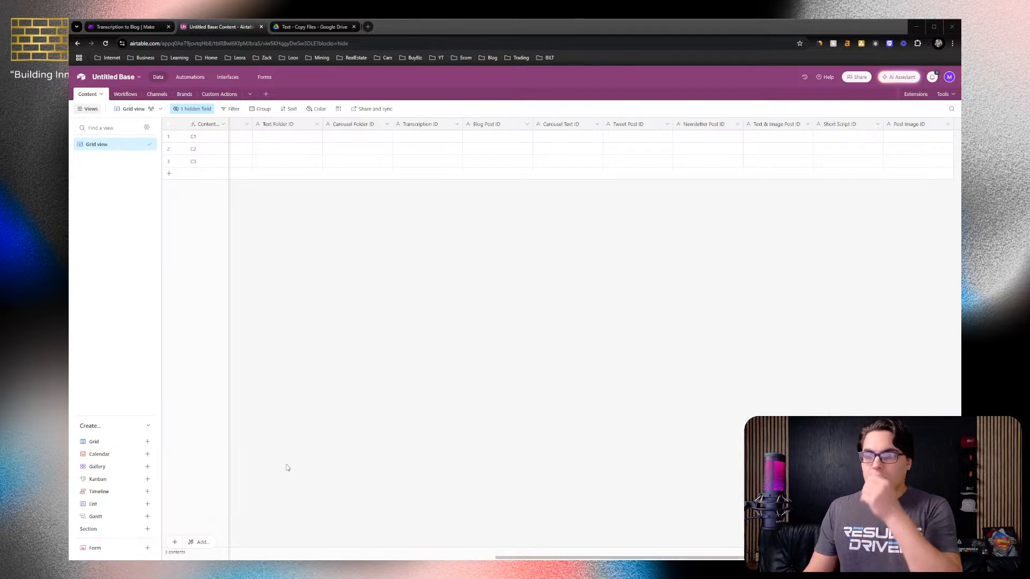
Add a URL field named Image Link after Post Image ID
left_click_drag(522, 558, 593, 558)
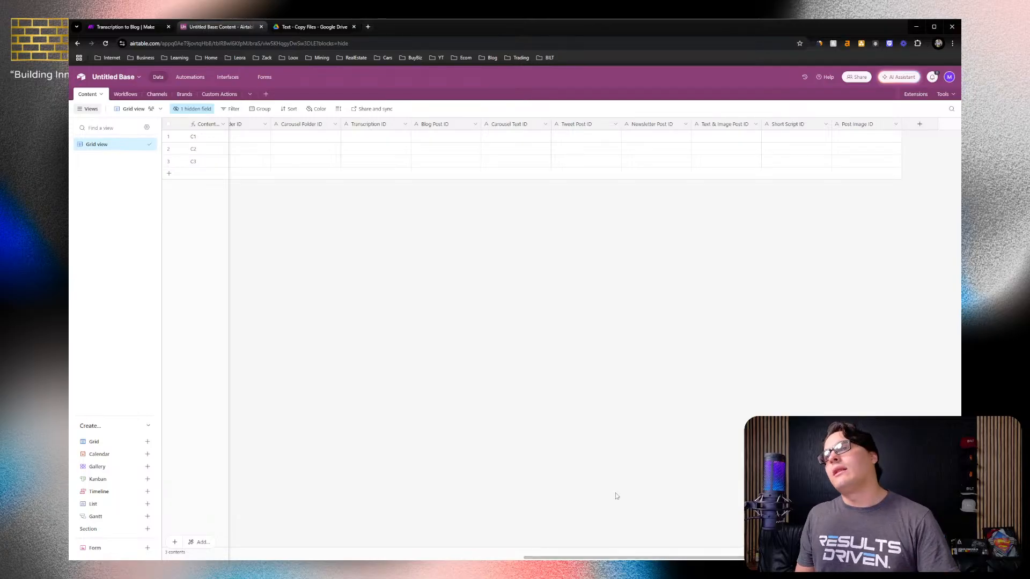
left_click(919, 124)
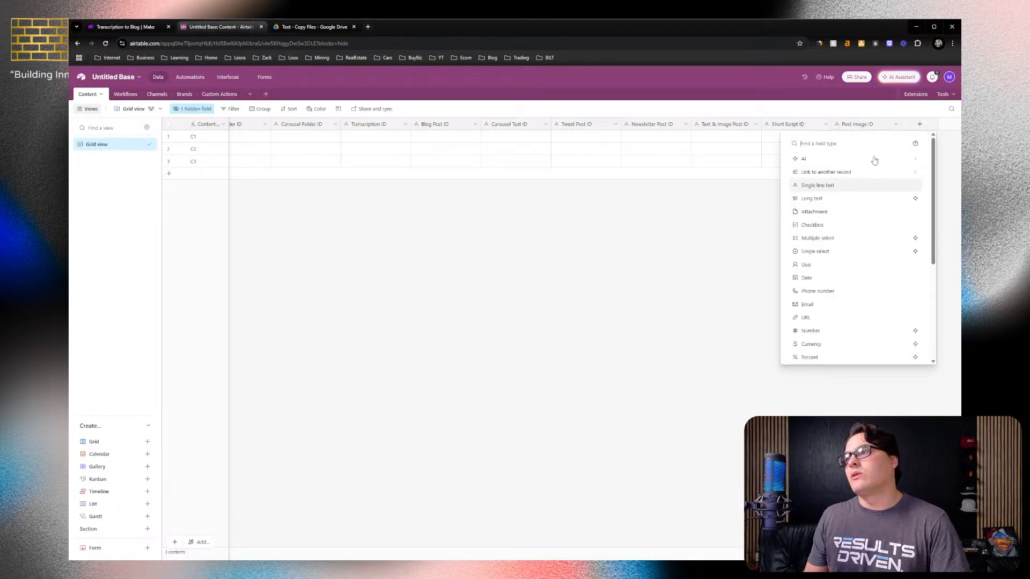
left_click(806, 317)
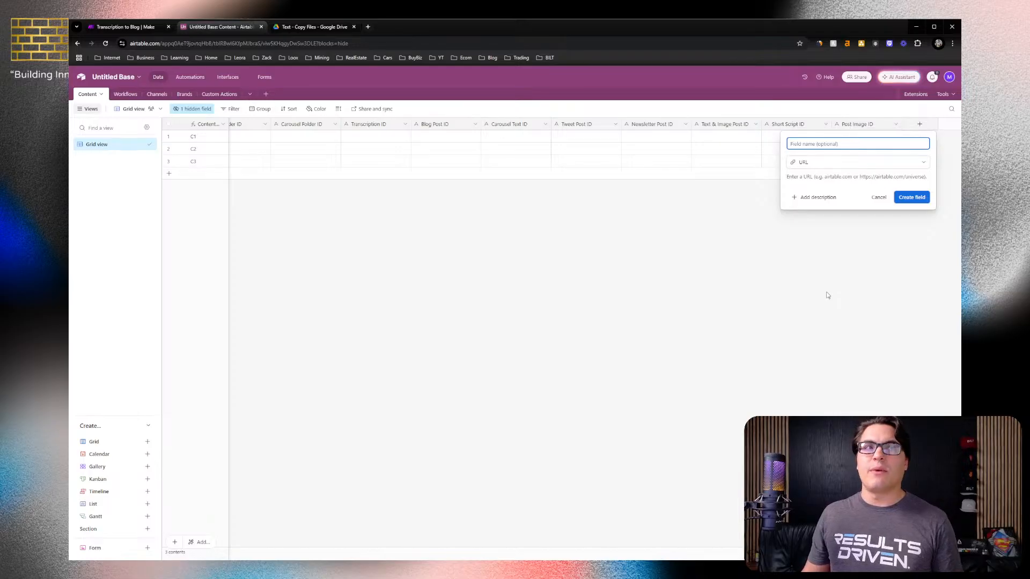
type("Image")
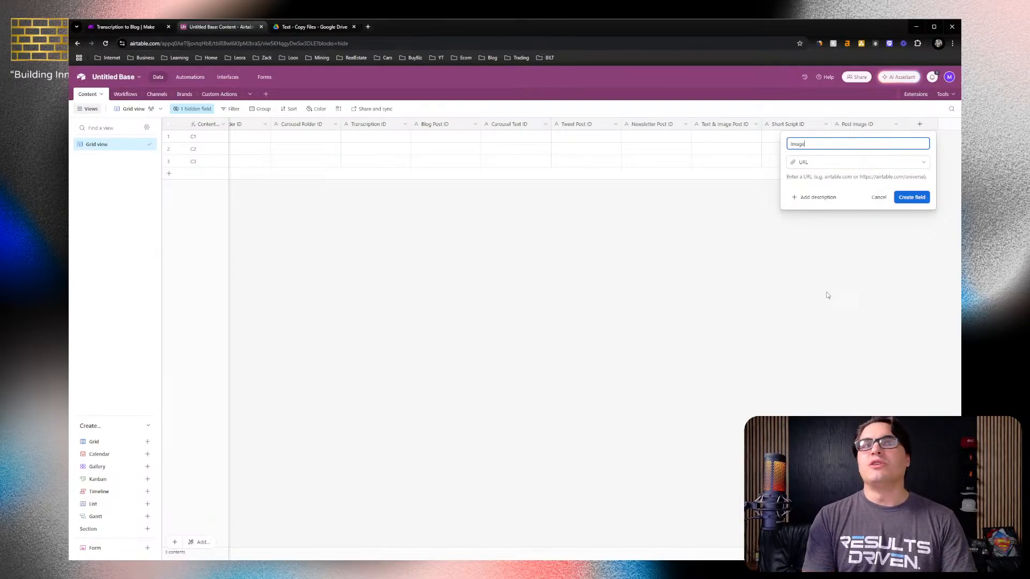
type(" Link")
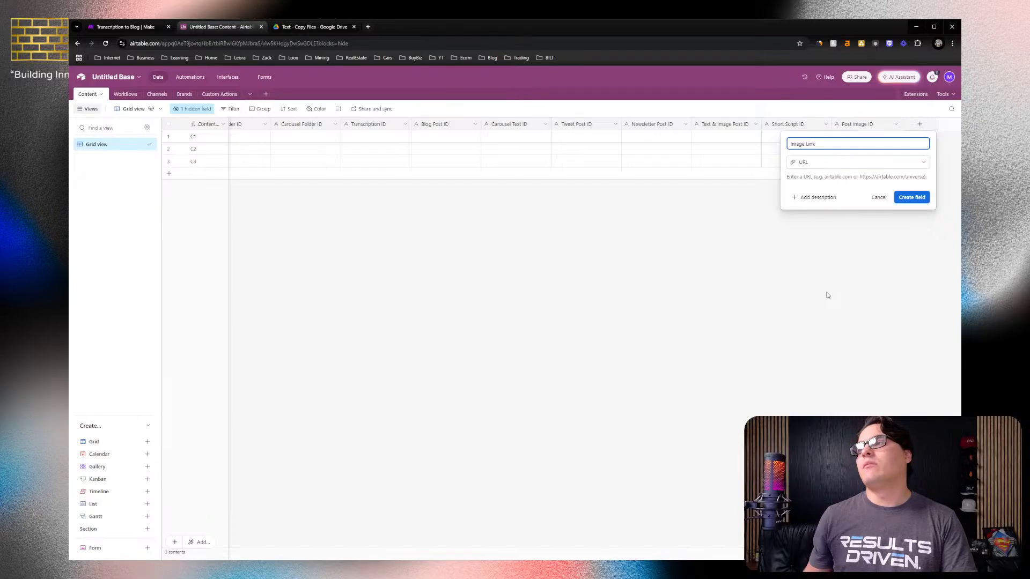
left_click(902, 199)
Duplicate the Image Link field three times to get more URL fields
left_click(947, 124)
left_click(881, 167)
right_click(907, 125)
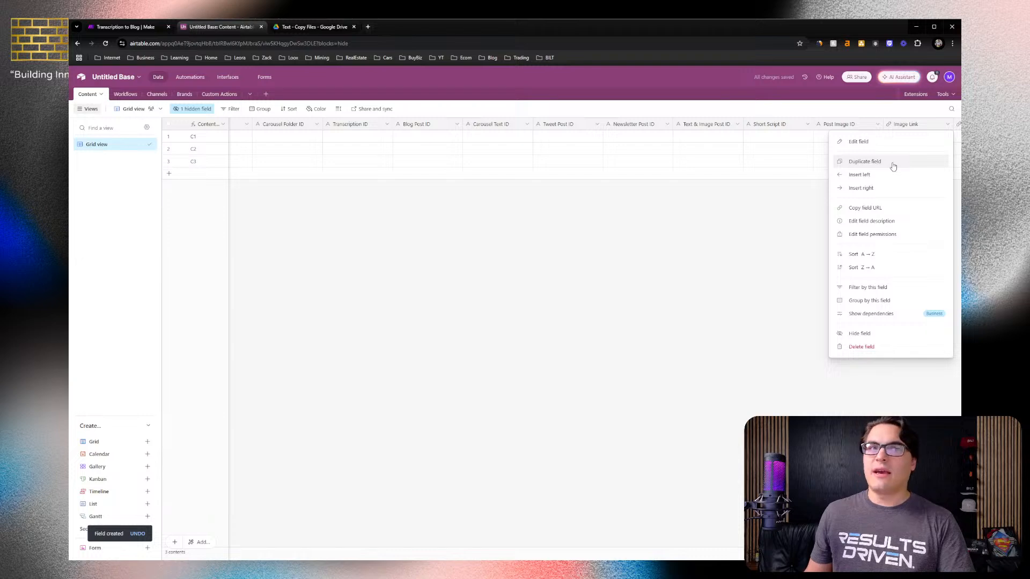
left_click(893, 164)
right_click(919, 128)
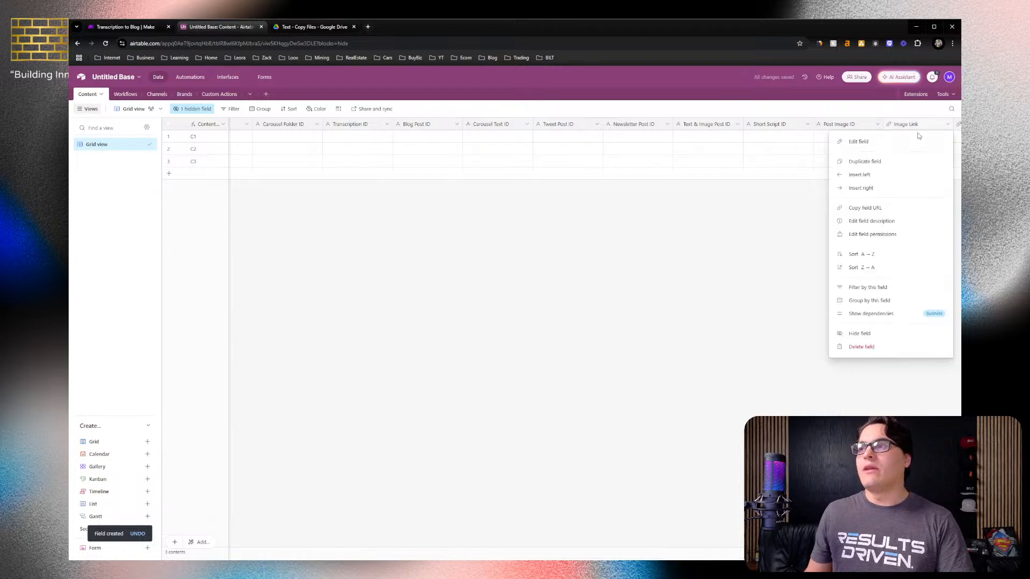
left_click(793, 340)
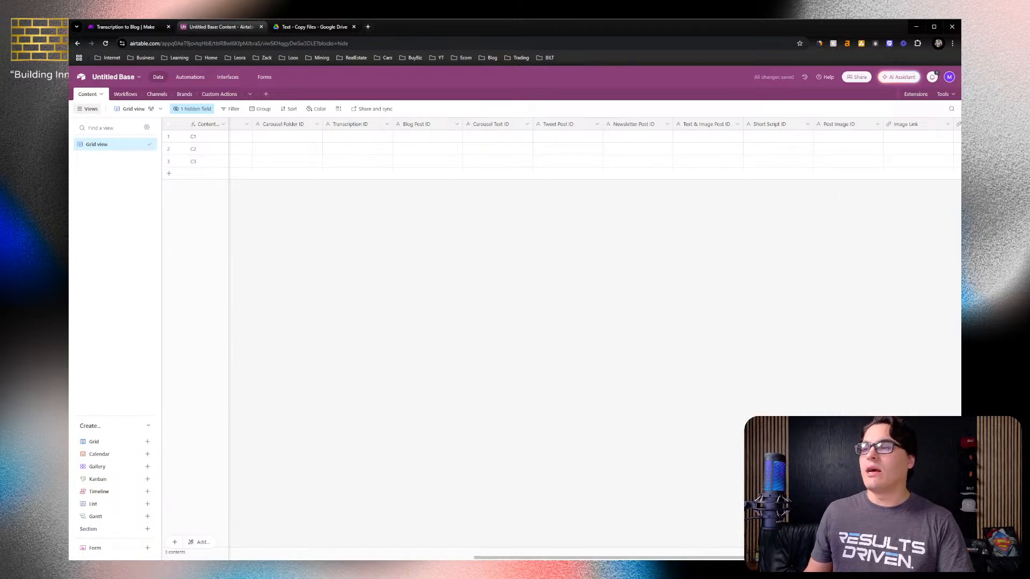
left_click_drag(647, 558, 683, 558)
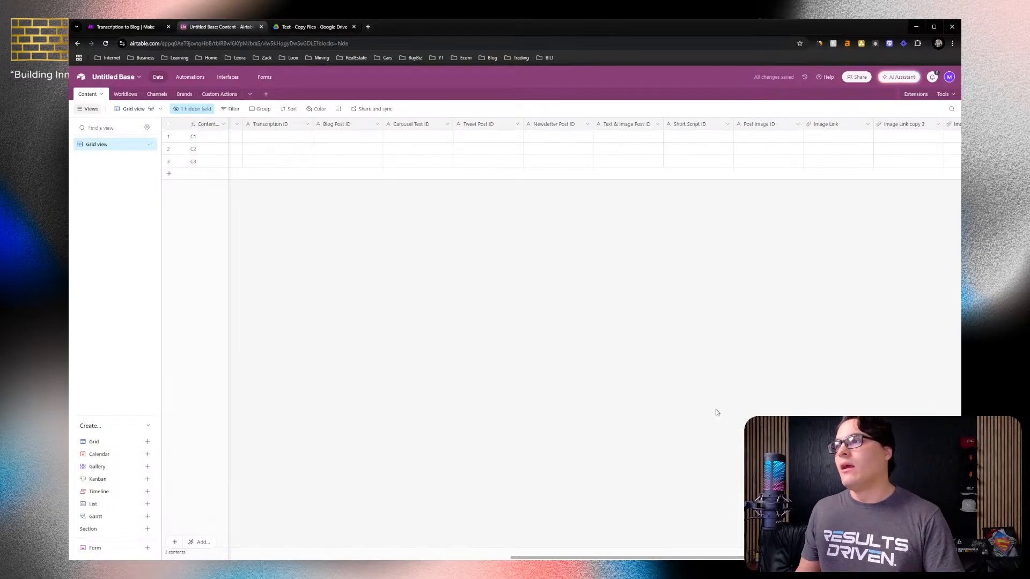
scroll(699, 498, "right", 3)
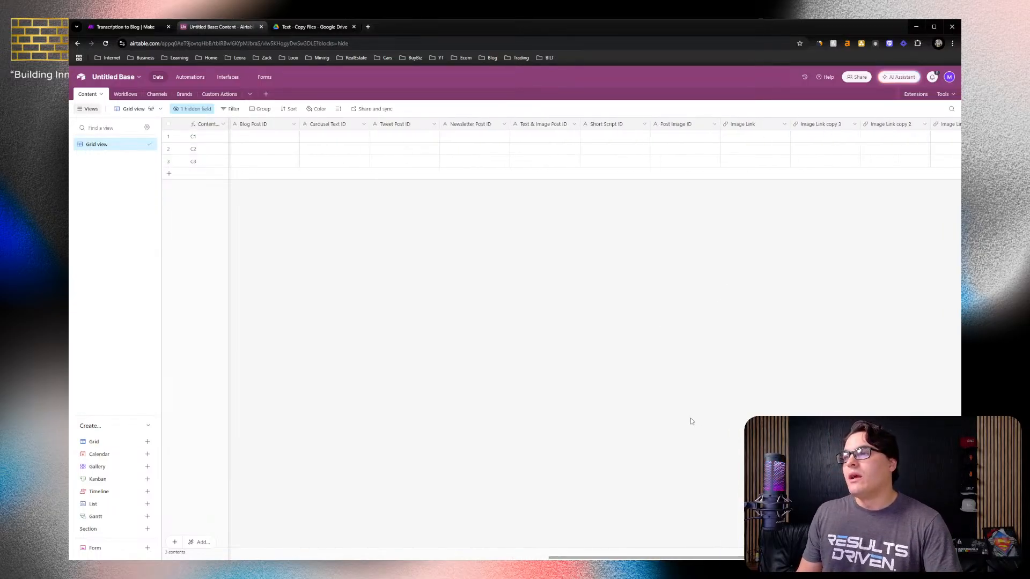
left_click(761, 137)
left_click(345, 140)
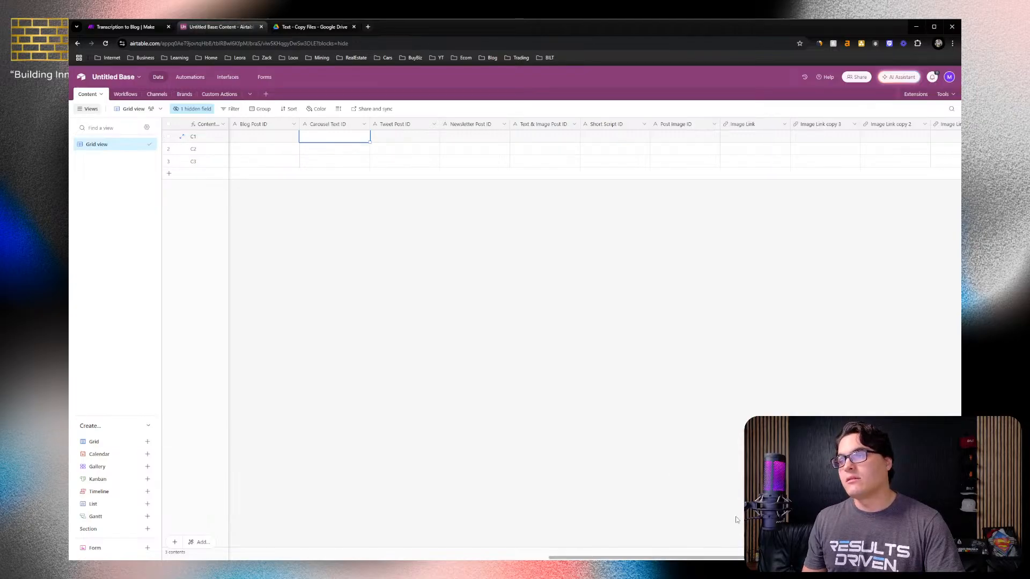
Rename the duplicated URL field right after Image Link as Media Link
left_click_drag(724, 558, 768, 558)
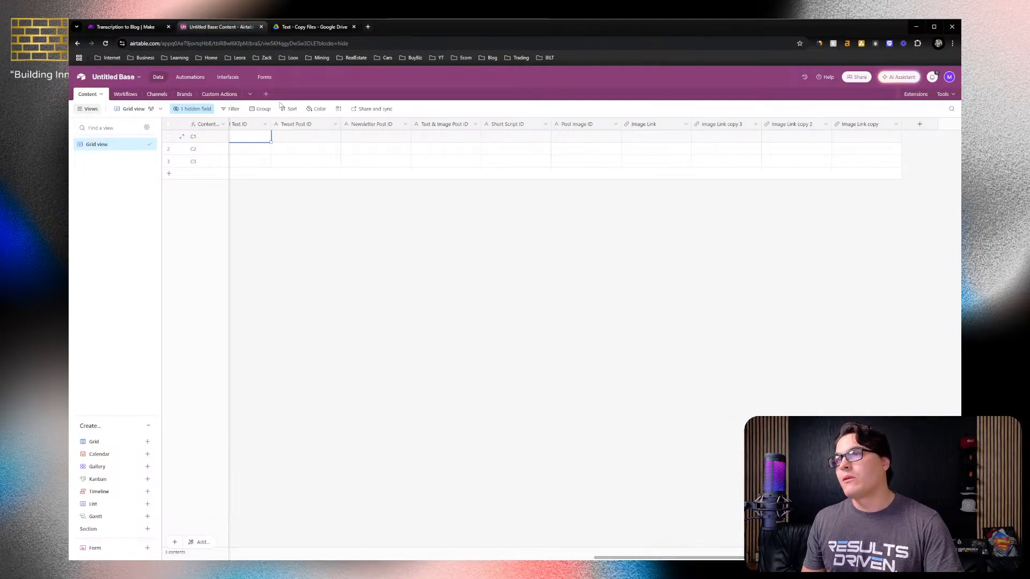
right_click(697, 125)
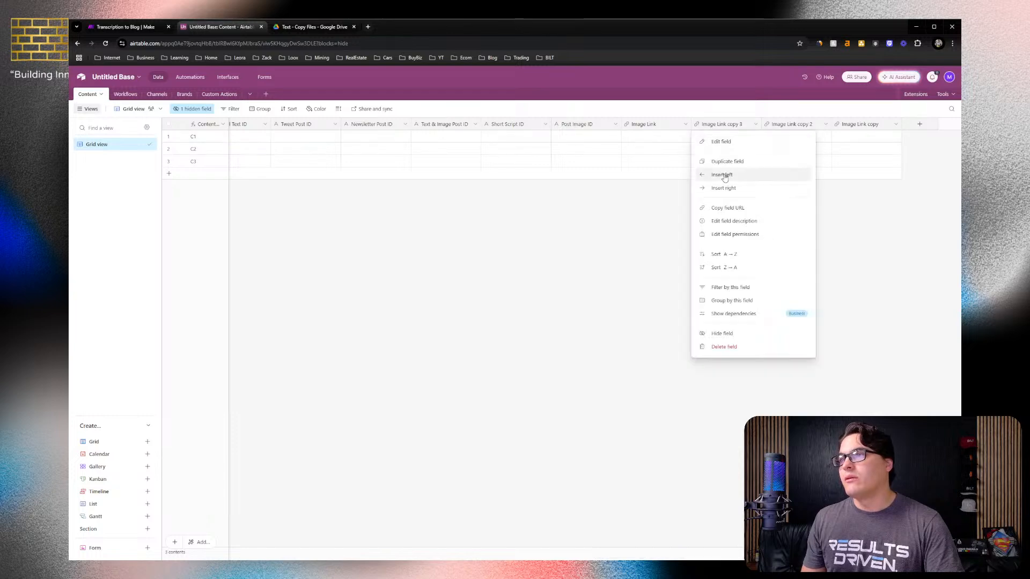
left_click(727, 143)
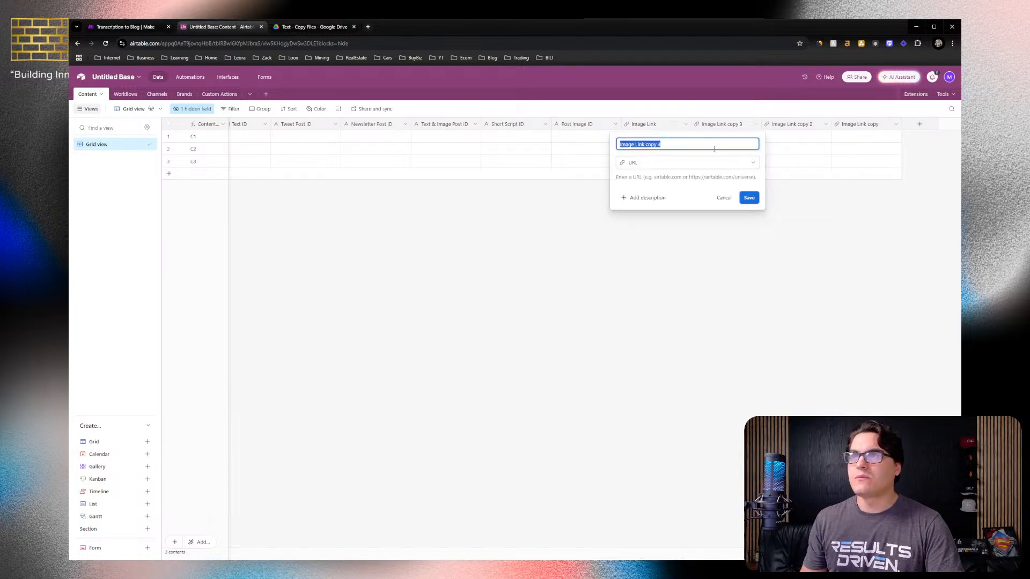
type("Me")
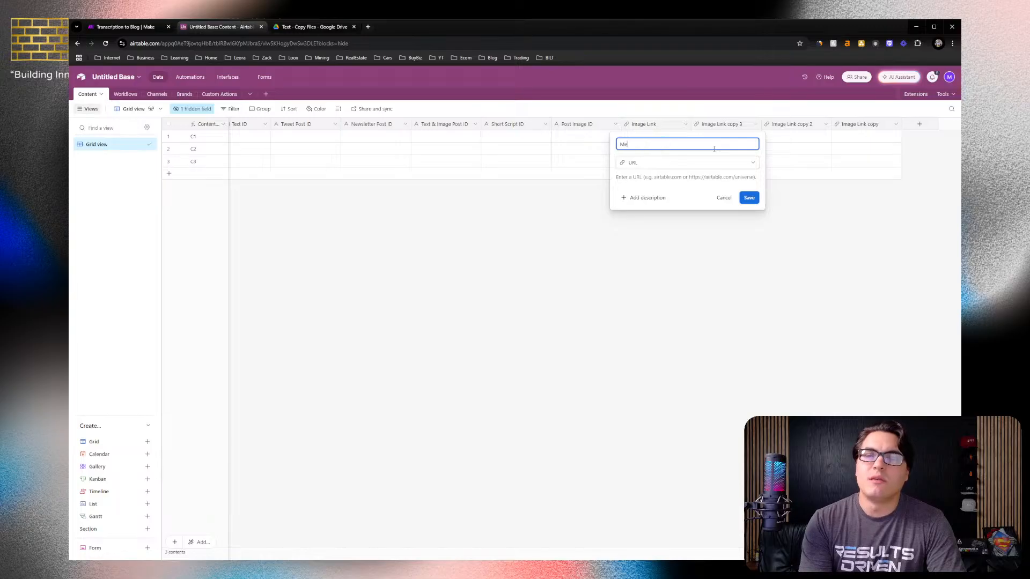
type("dia Link")
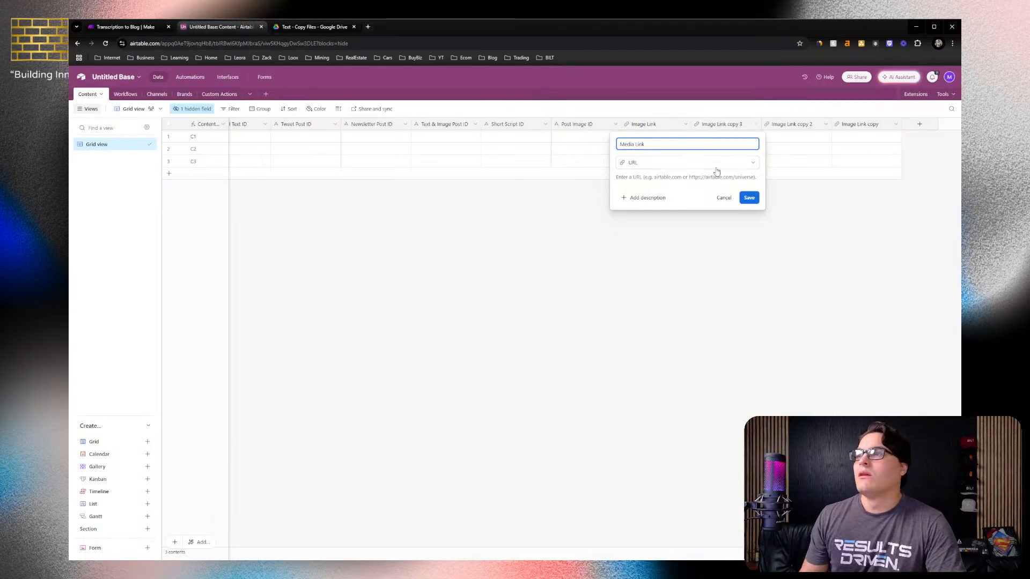
left_click(749, 198)
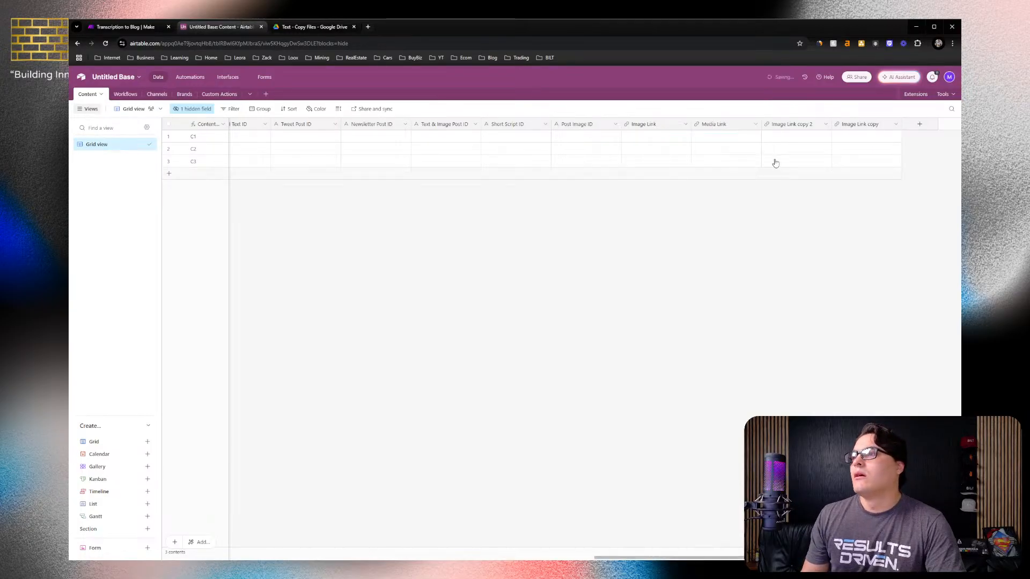
Rename the duplicated URL field right after Media Link as Folder Link
right_click(788, 124)
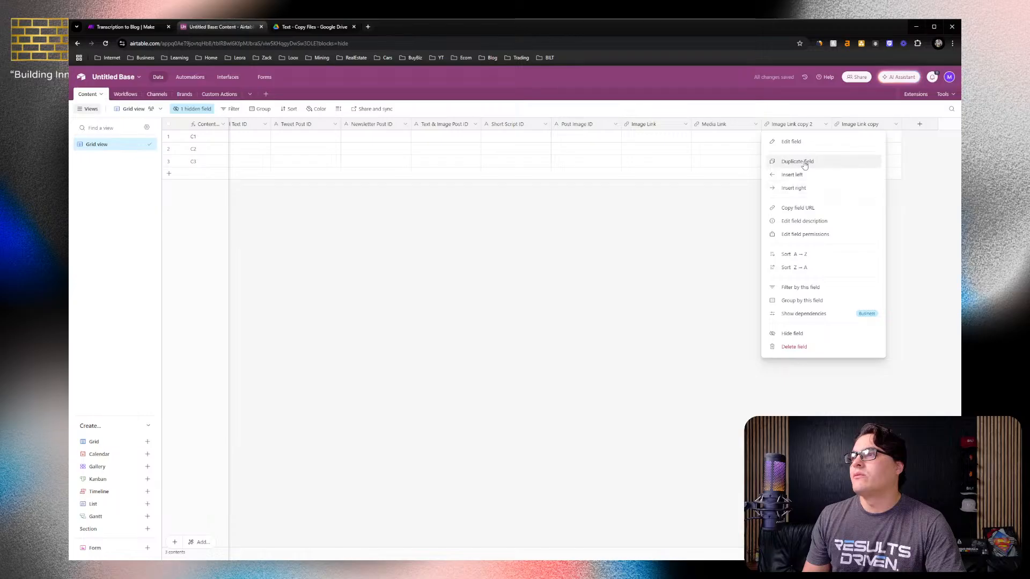
left_click(791, 141)
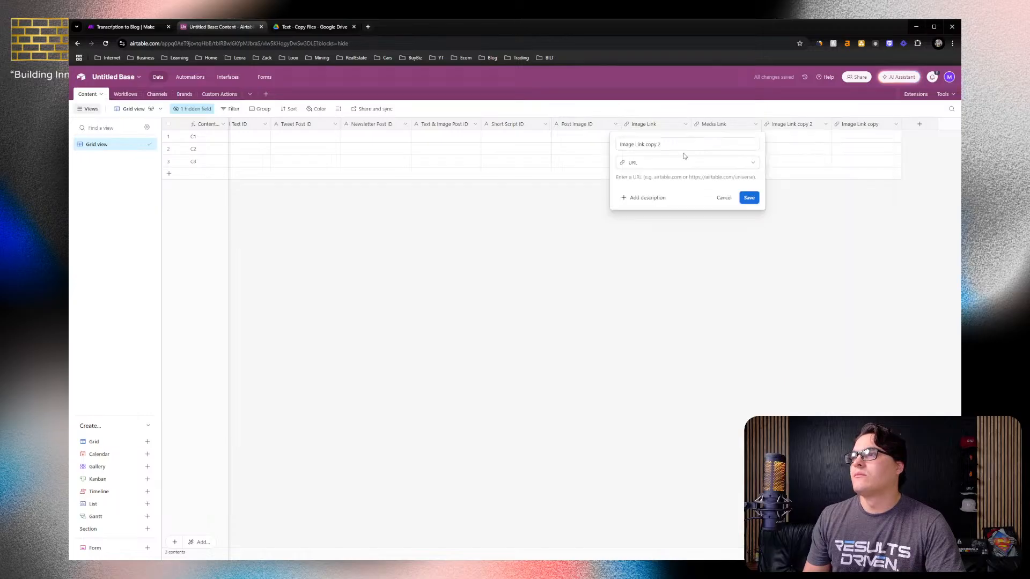
triple_click(689, 144)
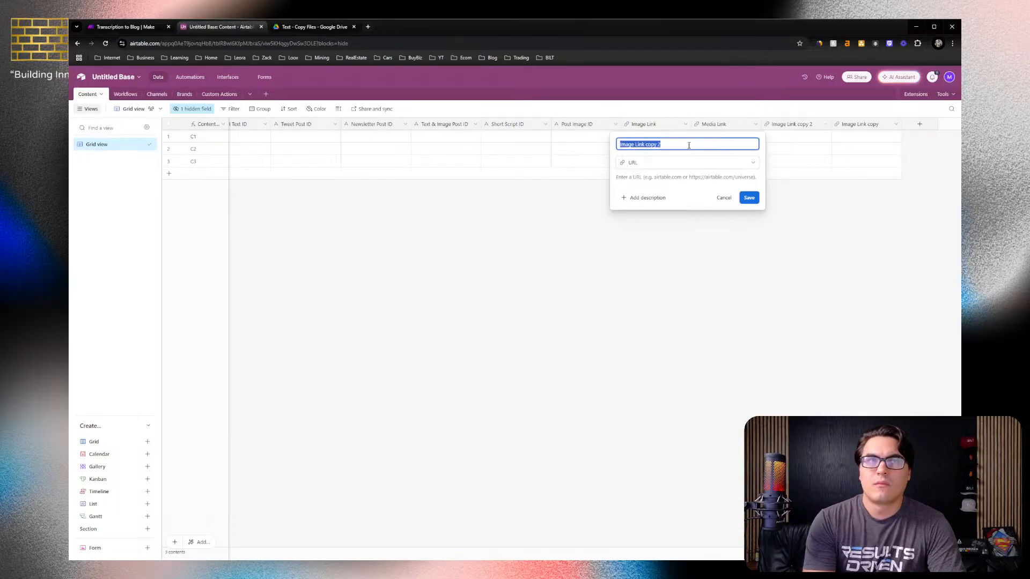
type("Folder Link")
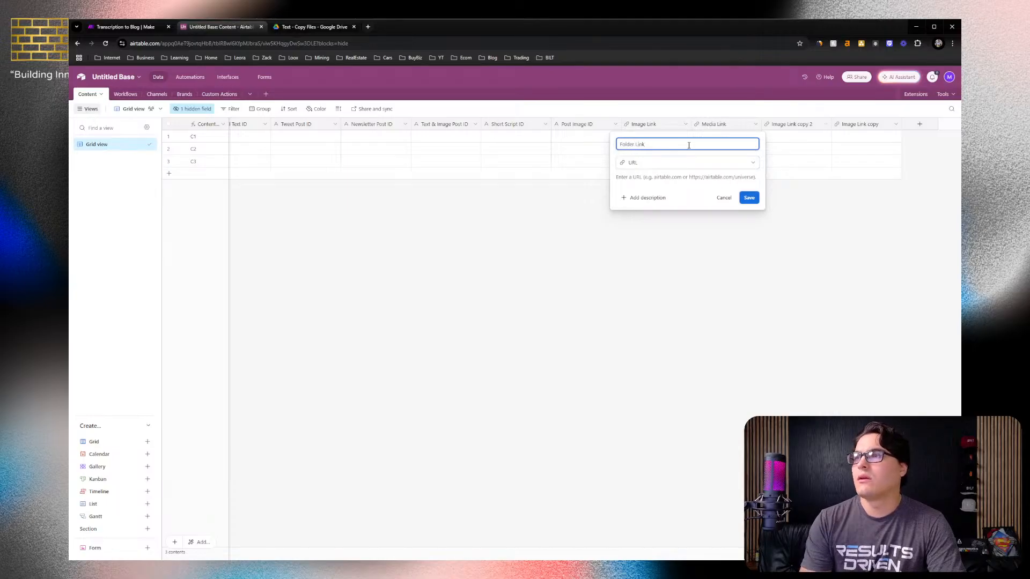
left_click(749, 198)
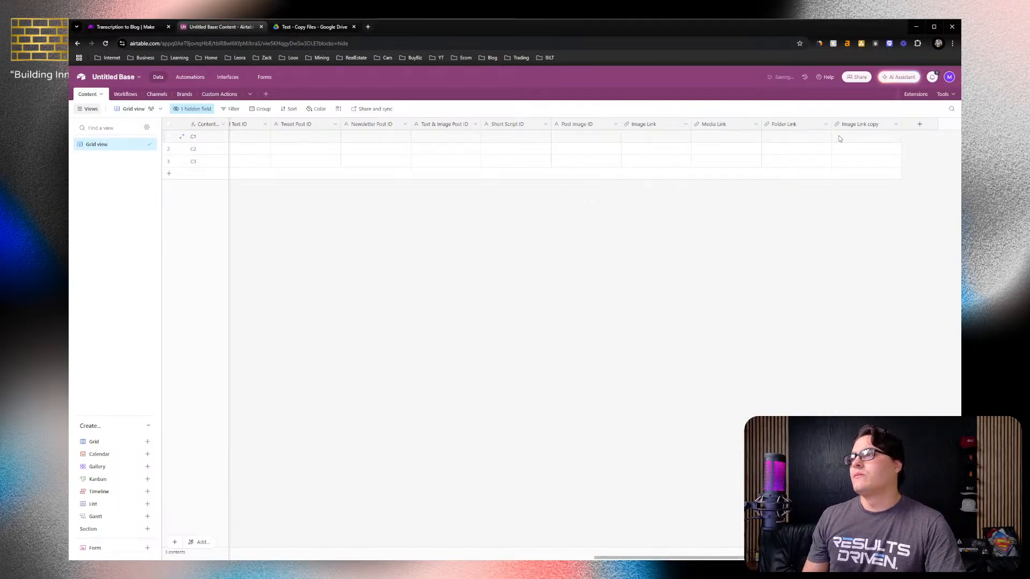
Rename the last remaining Image Link copy field as Copy Link
right_click(859, 128)
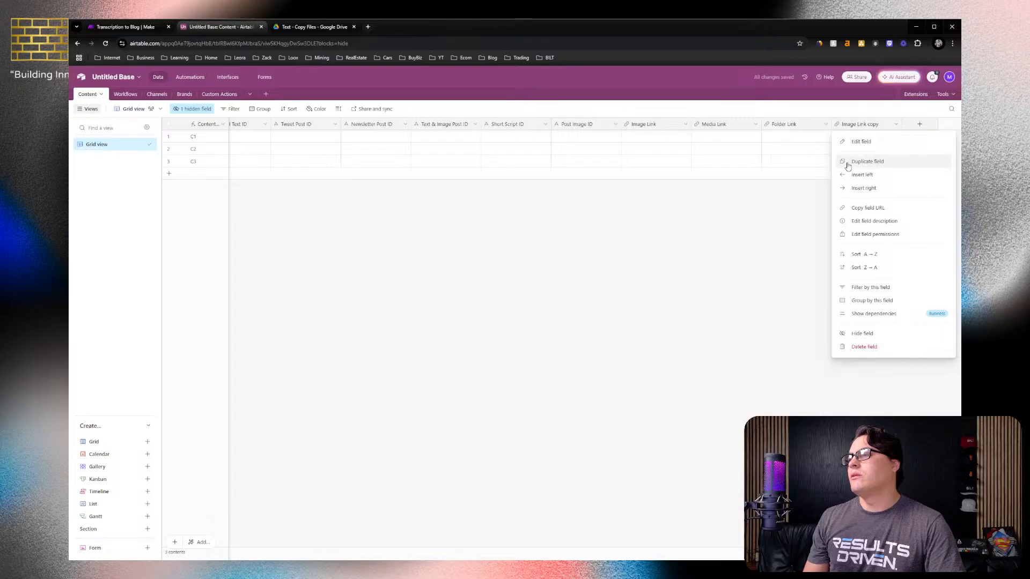
left_click(857, 145)
key("ctrl+a")
type("copy Link")
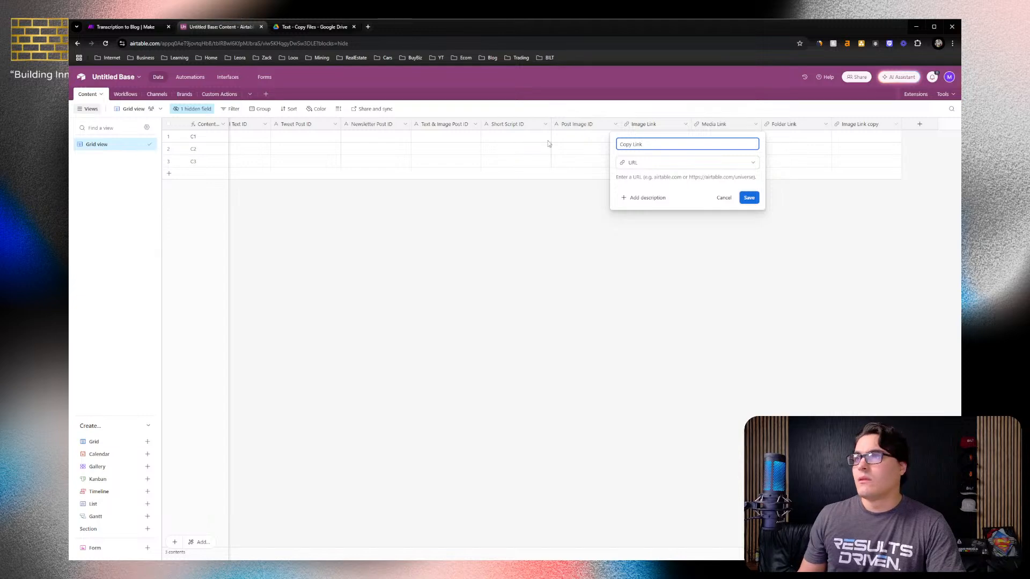
left_click(751, 200)
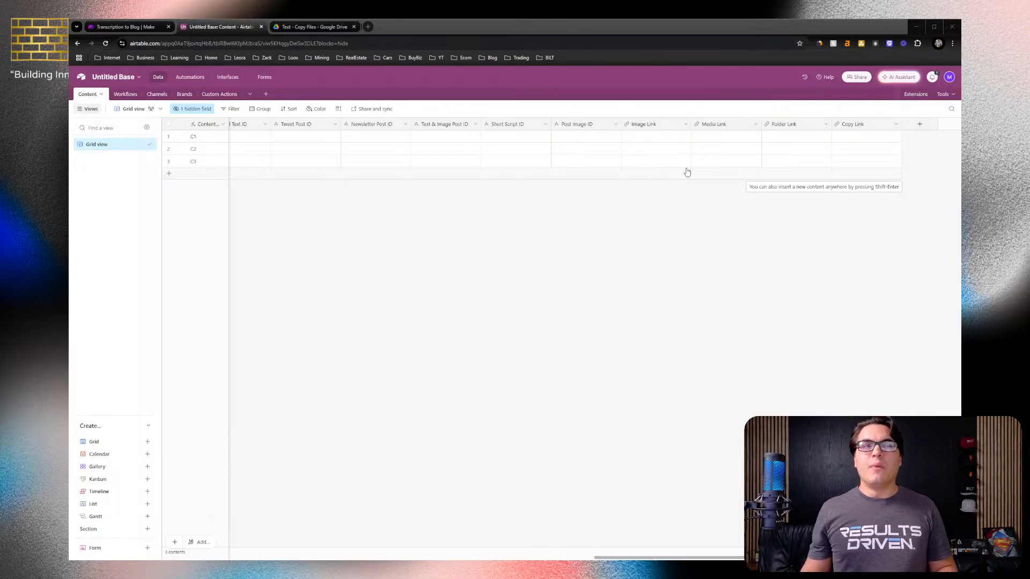
Add a Button field named Copy B to the Content table that opens the URL from the formula {Copy Link}
left_click(919, 124)
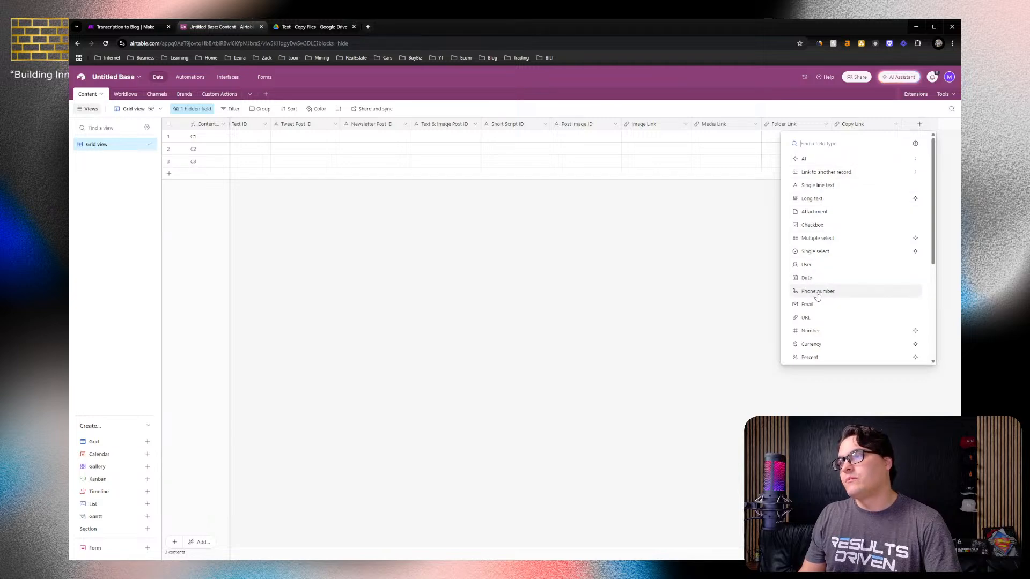
scroll(818, 296, "down", 3)
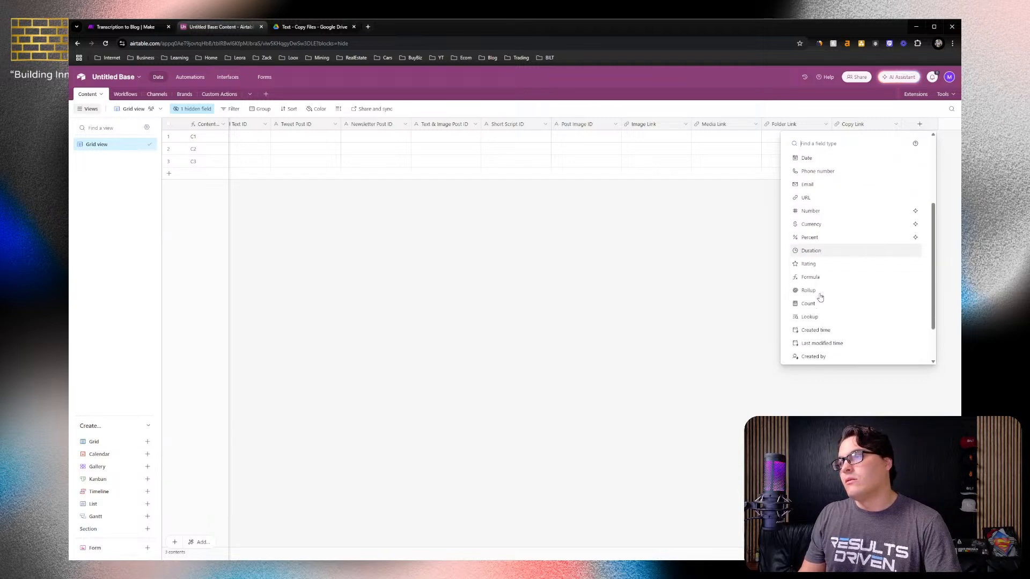
scroll(820, 296, "down", 1)
left_click(823, 359)
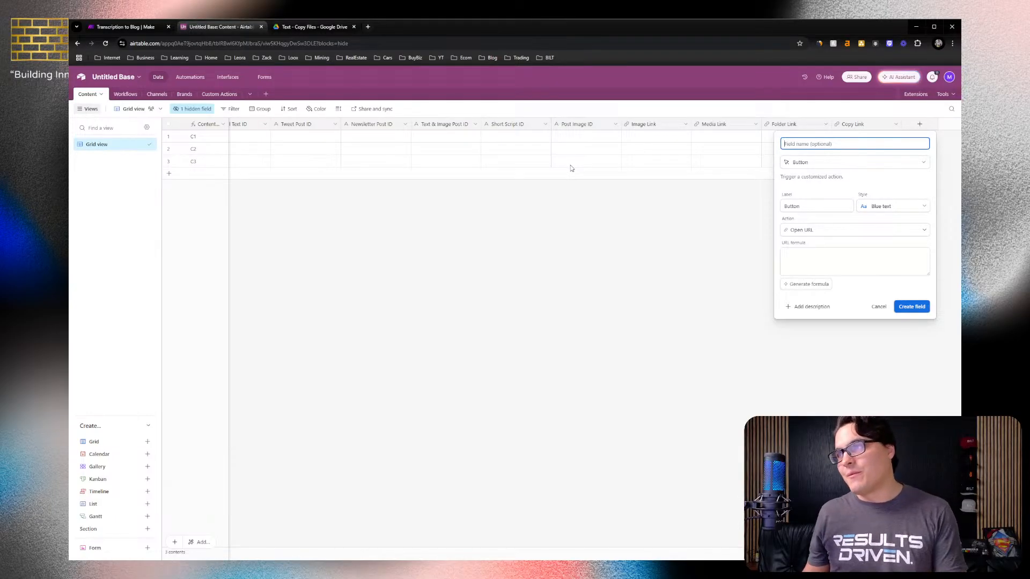
type("Copy B")
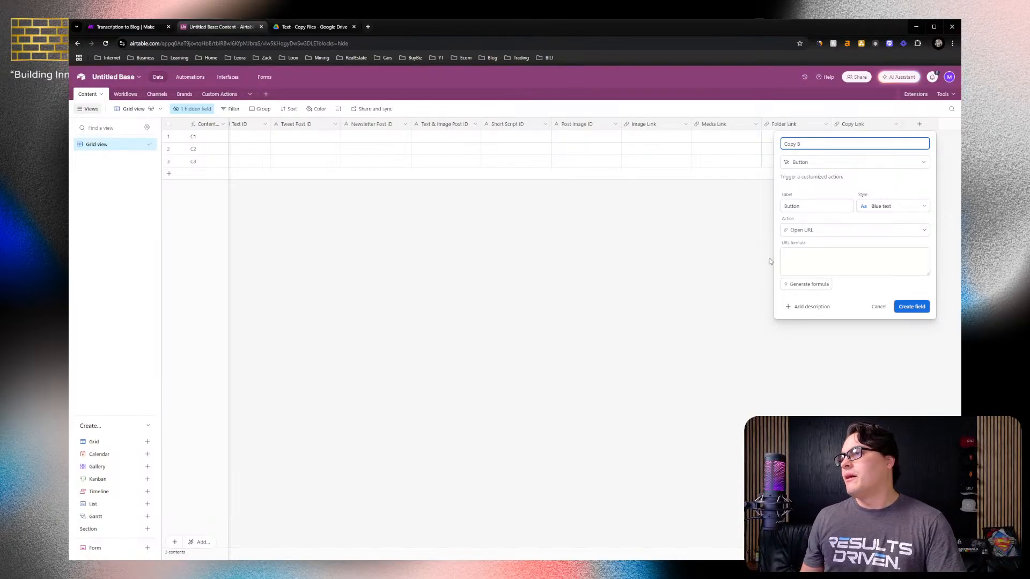
left_click(807, 261)
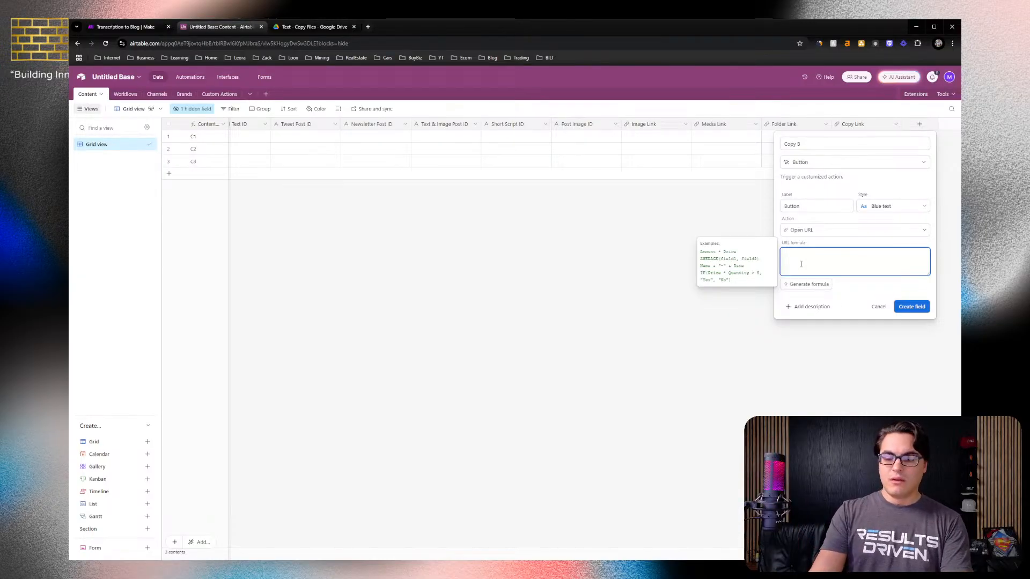
type("{")
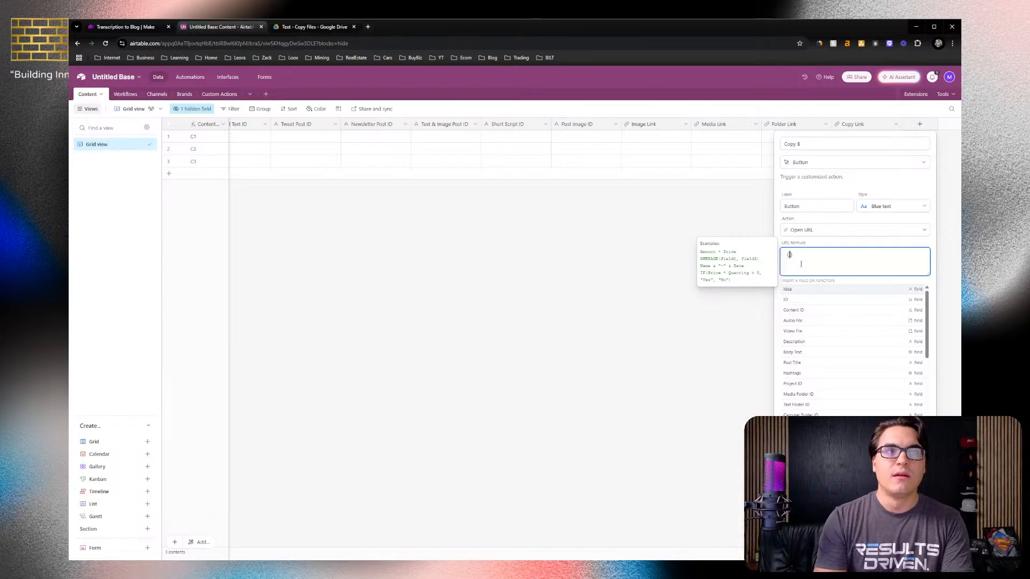
type("Copy Li")
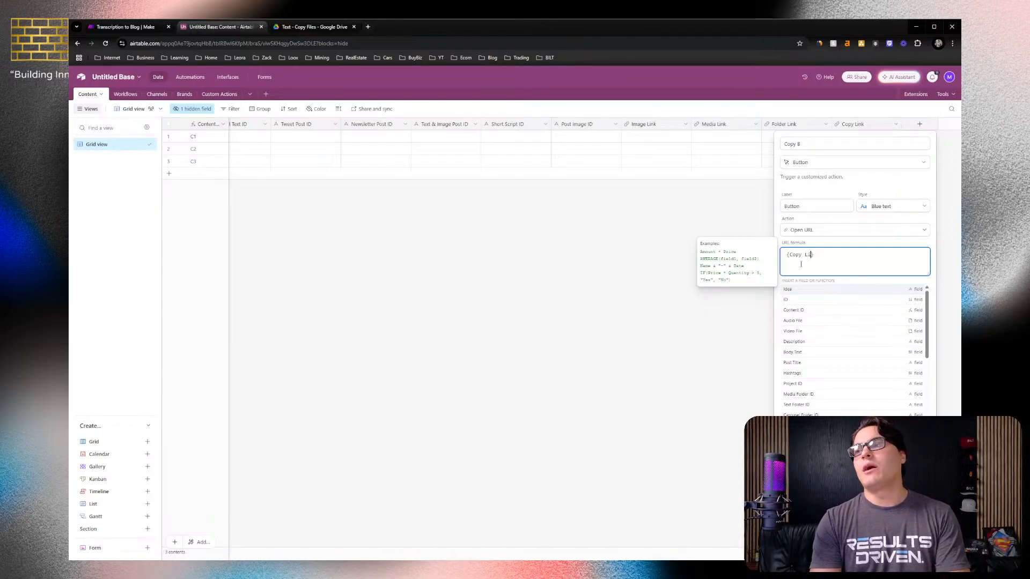
type("nk")
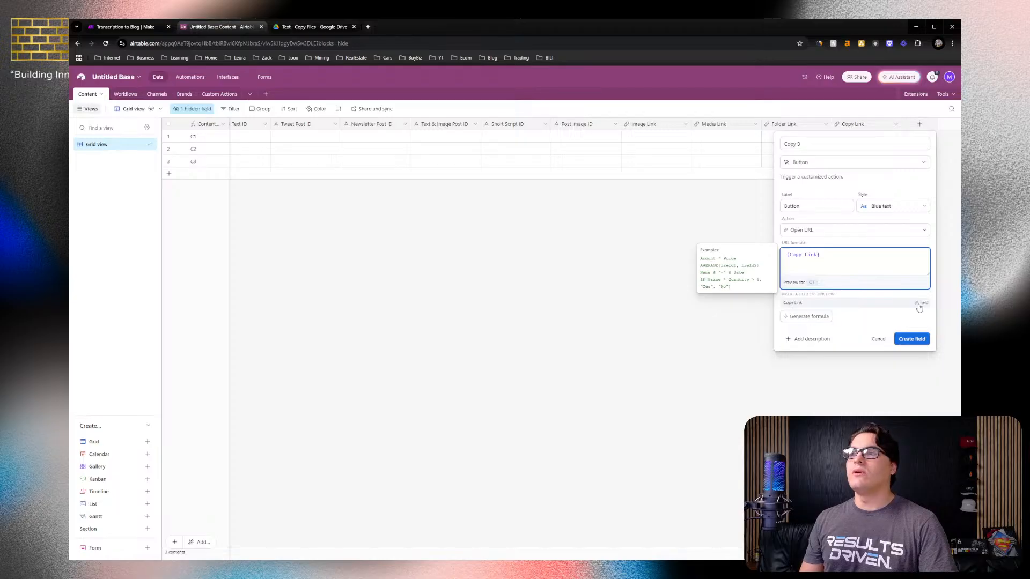
left_click(917, 340)
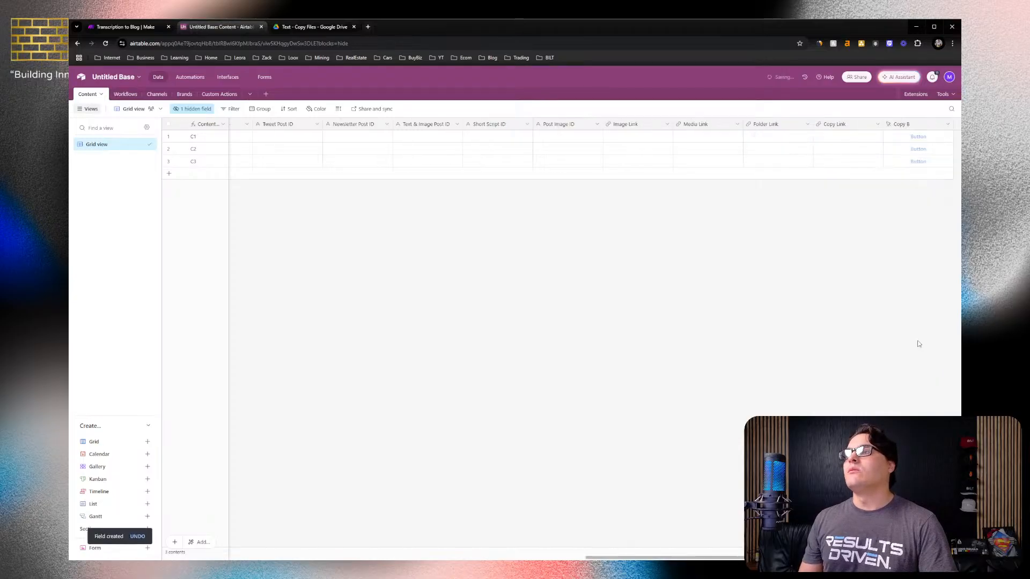
Change the Copy B button field's style to Solid blue
left_click(929, 128)
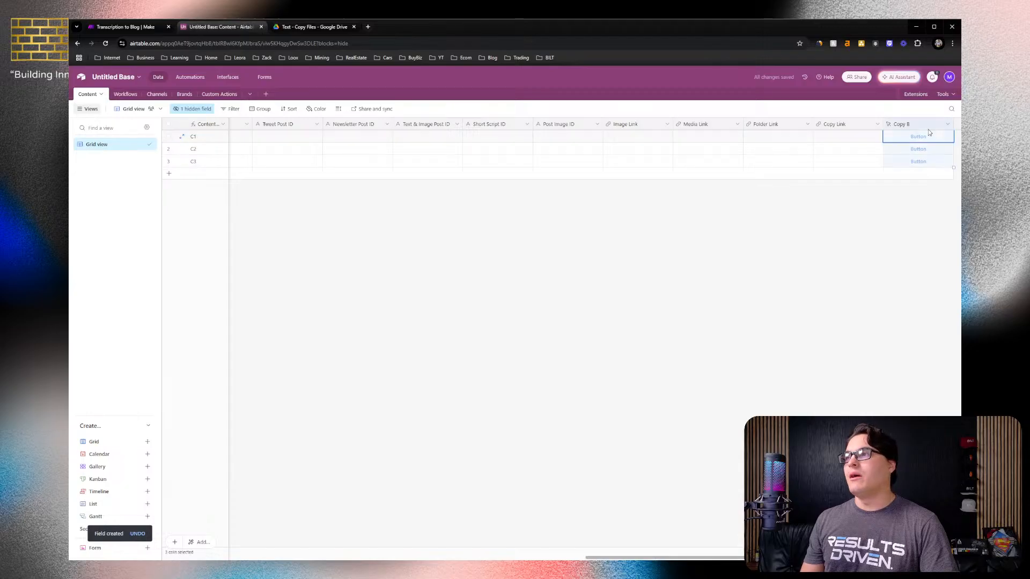
right_click(934, 129)
left_click(899, 144)
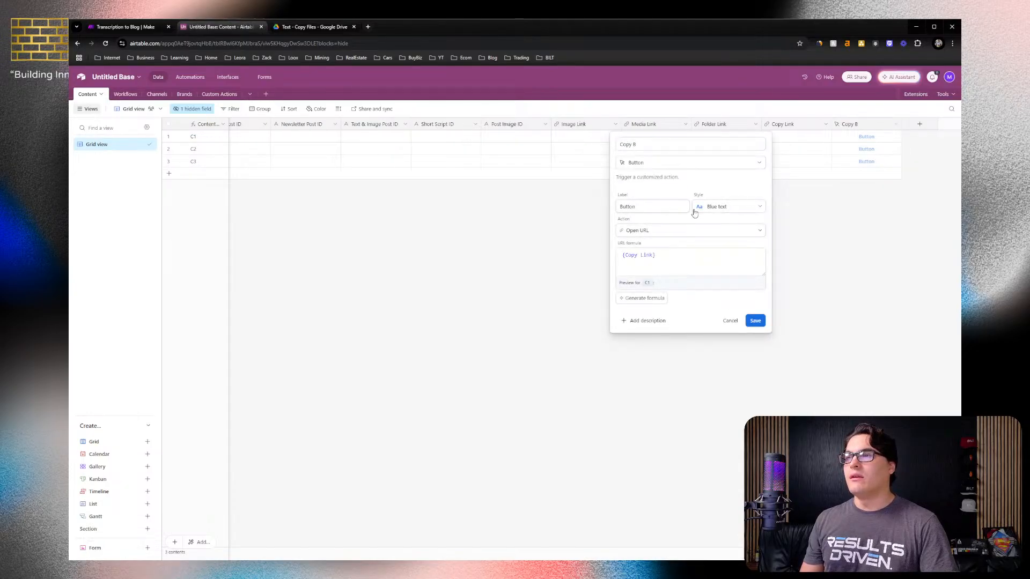
left_click(730, 211)
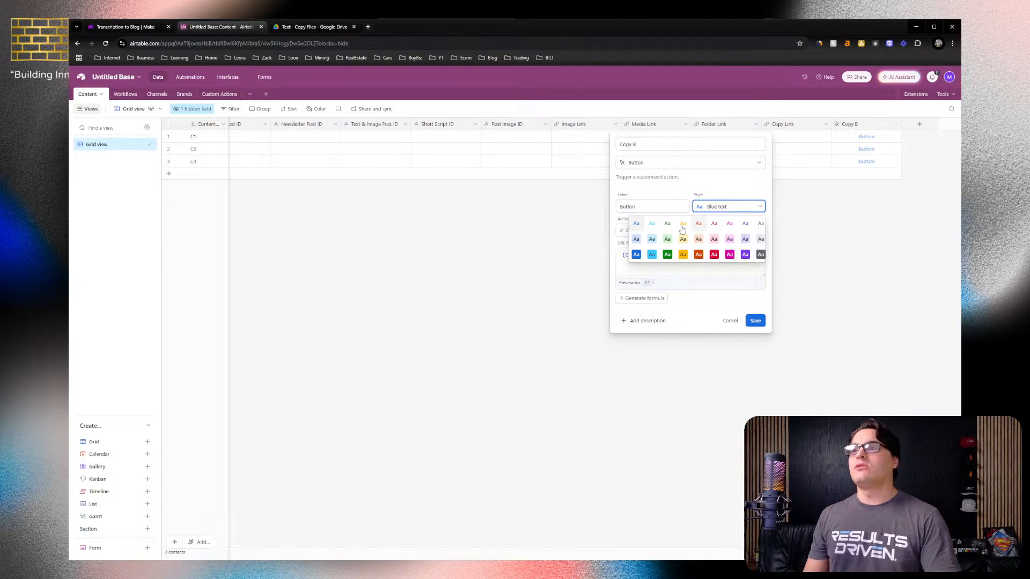
left_click(636, 255)
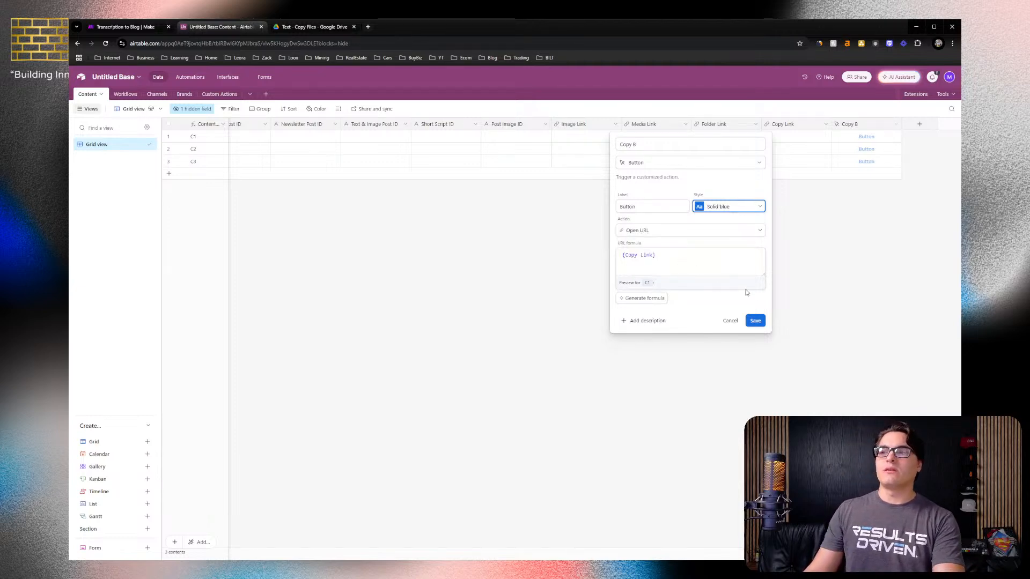
left_click(763, 323)
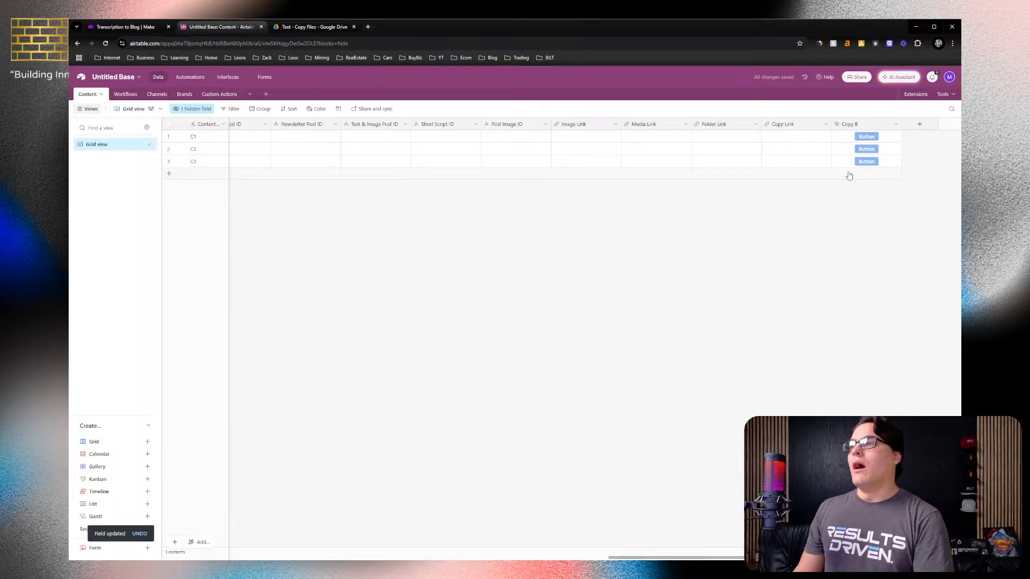
Duplicate the Copy B button field, and duplicate its copy twice, to get three more button fields
right_click(885, 126)
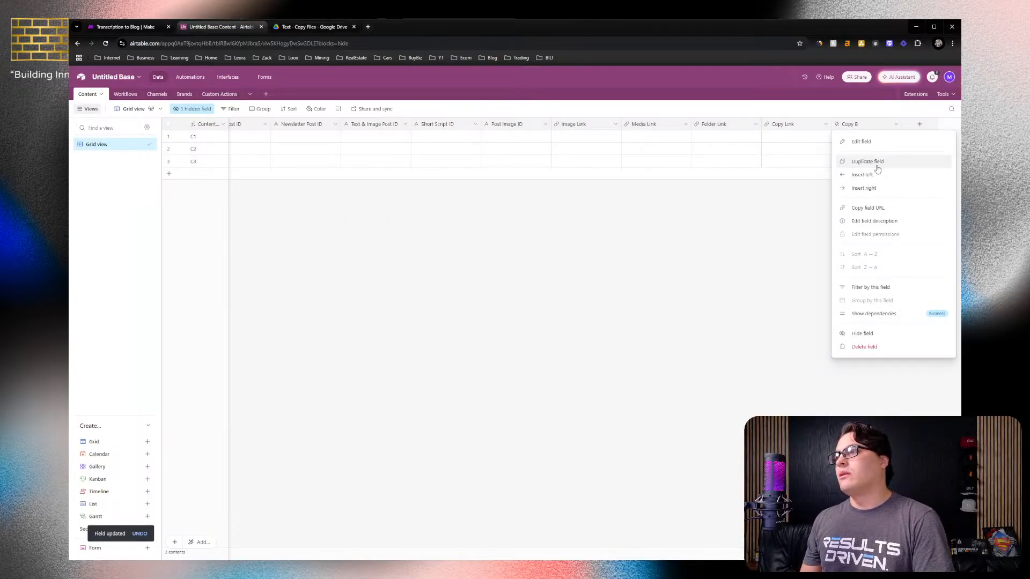
left_click(874, 163)
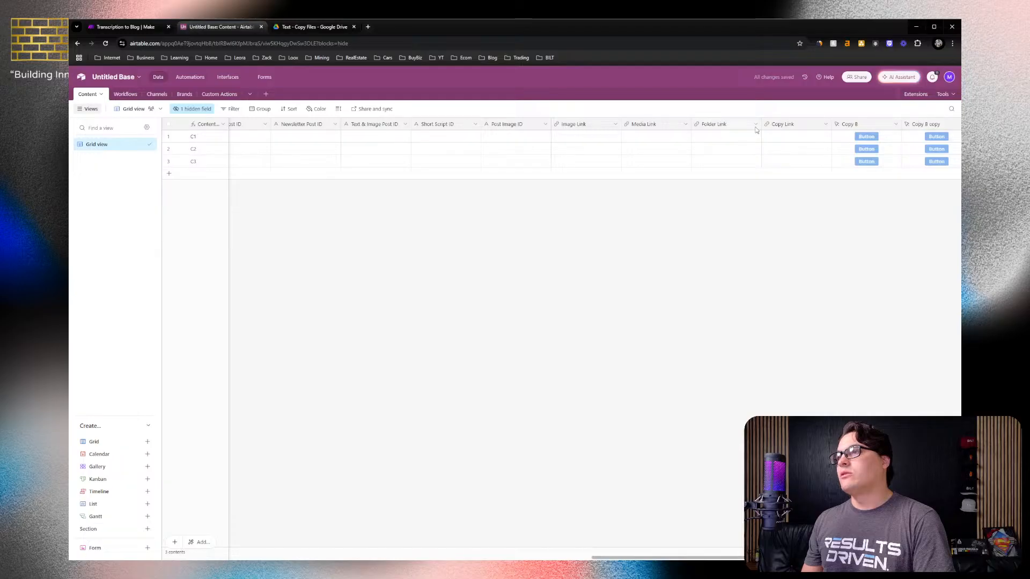
left_click(942, 124)
left_click(945, 124)
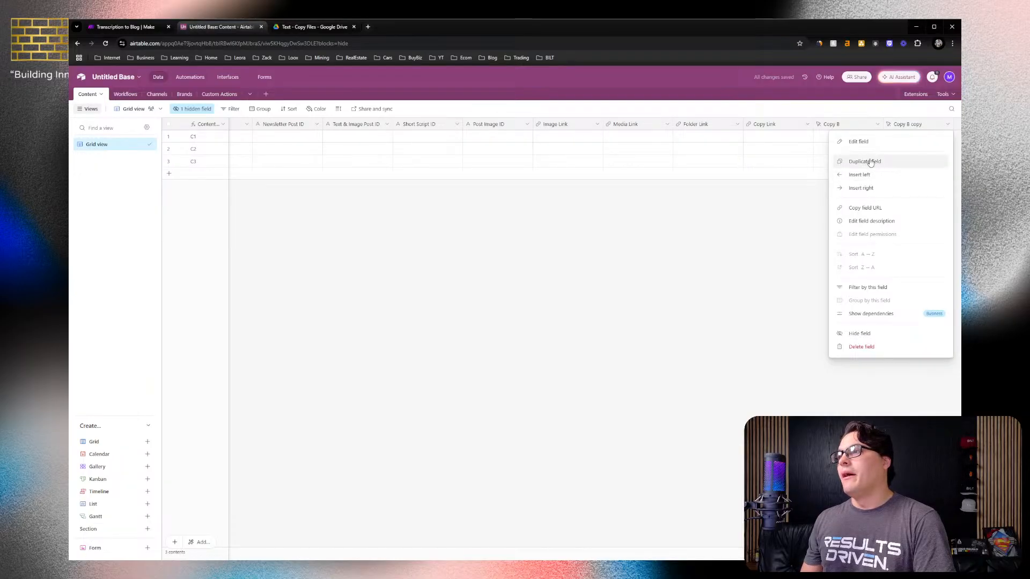
left_click(886, 156)
right_click(929, 123)
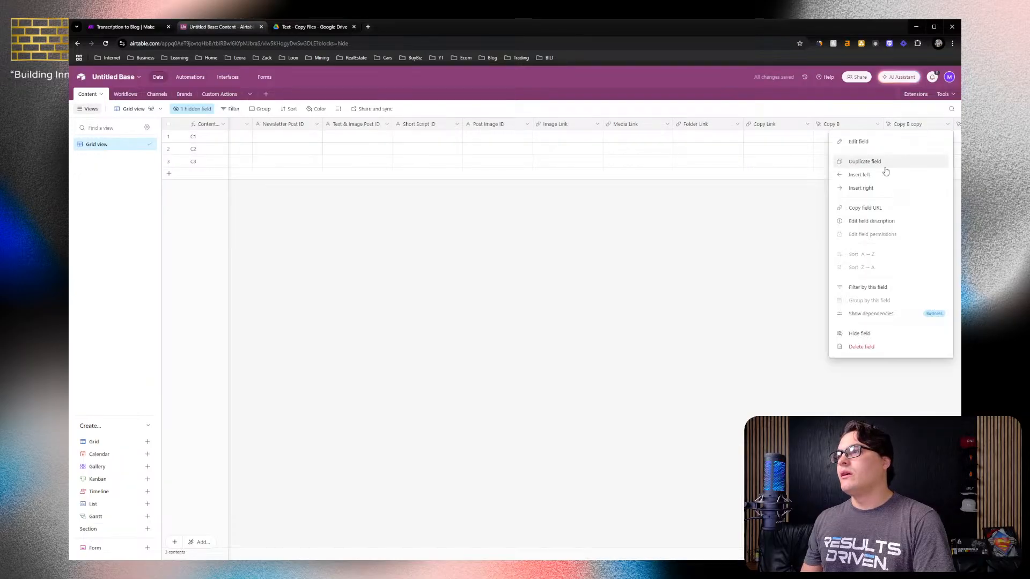
left_click(865, 161)
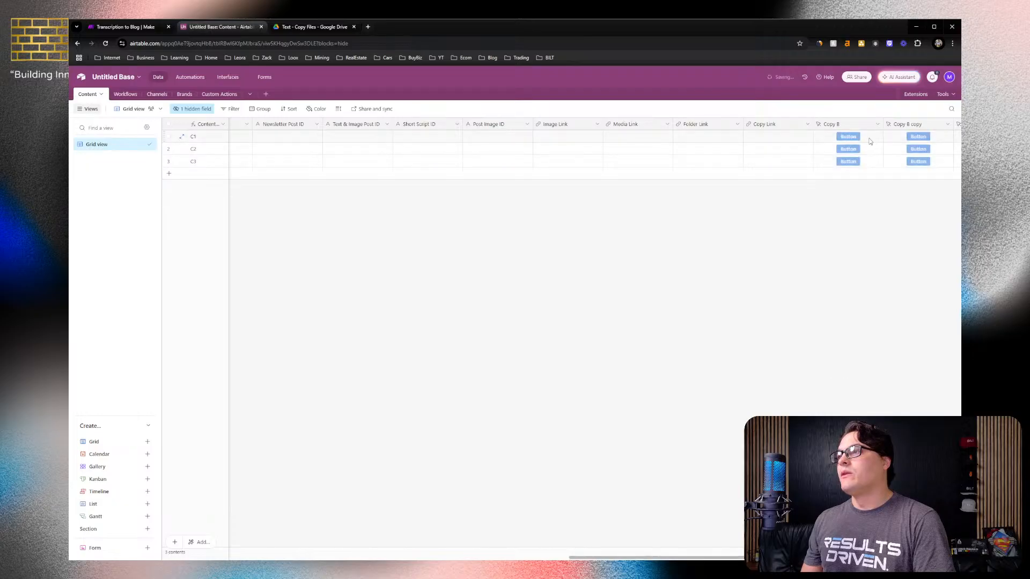
Change the URL formula of the Copy B copy button field to {Image Link}
right_click(913, 128)
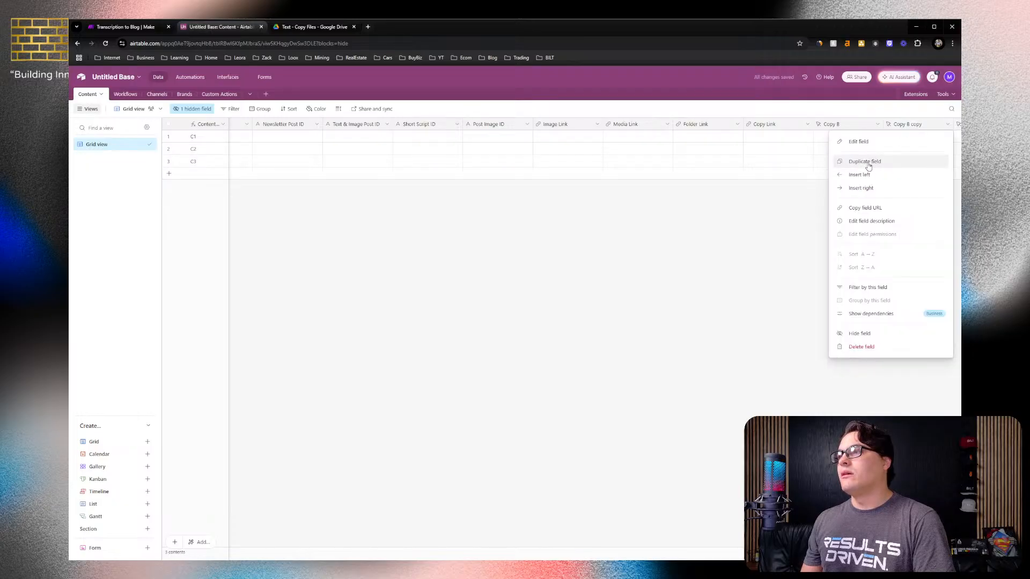
left_click(858, 142)
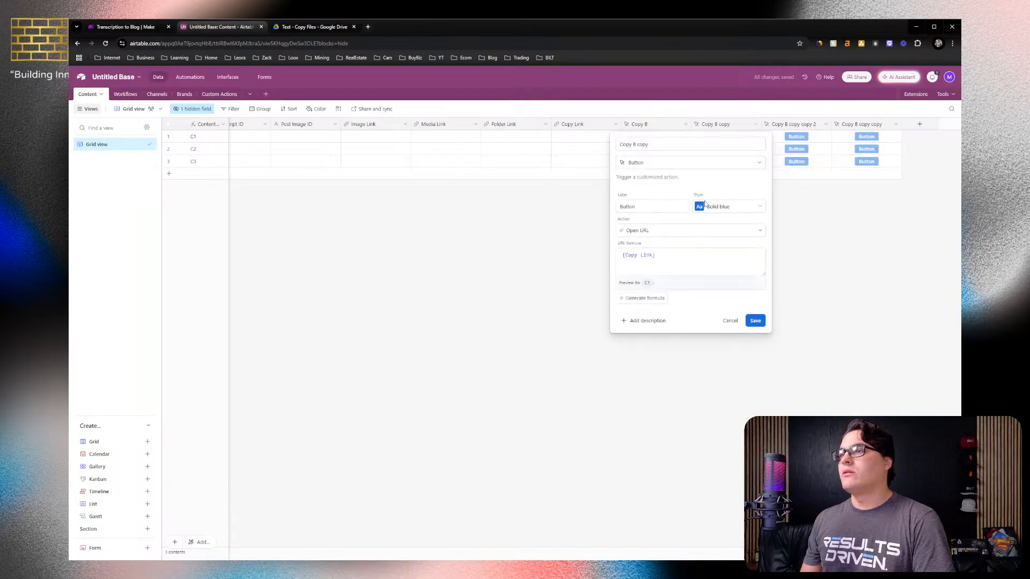
left_click_drag(651, 255, 625, 256)
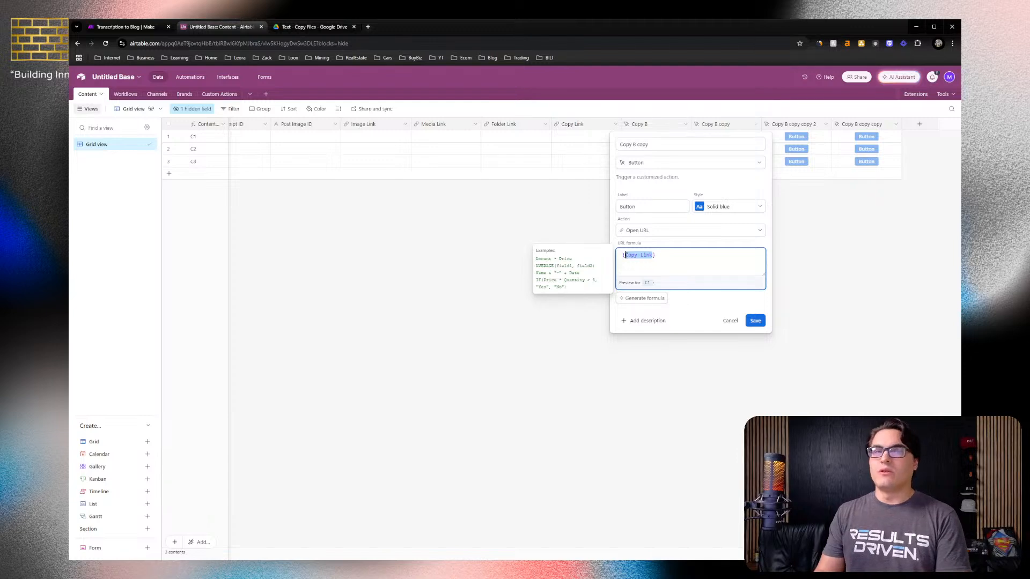
key("BackSpace")
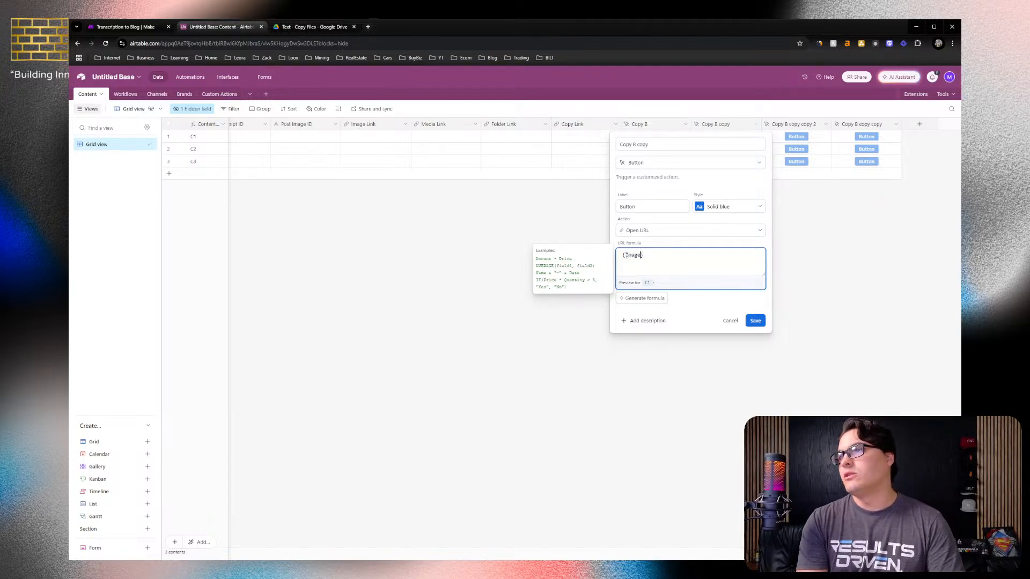
type("Image")
key("BackSpace")
key("BackSpace")
key("BackSpace")
key("BackSpace")
type("mage")
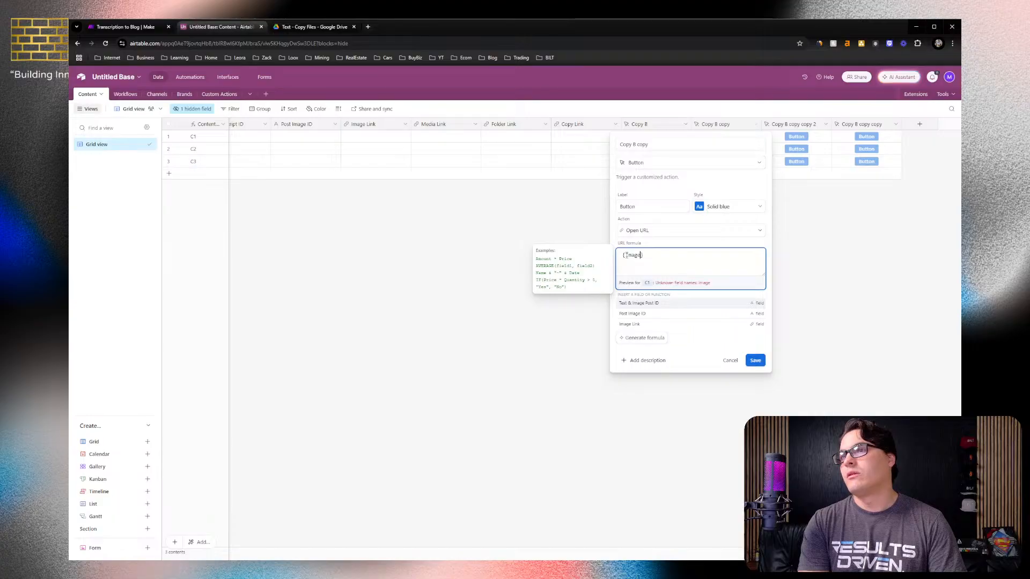
type(" Link")
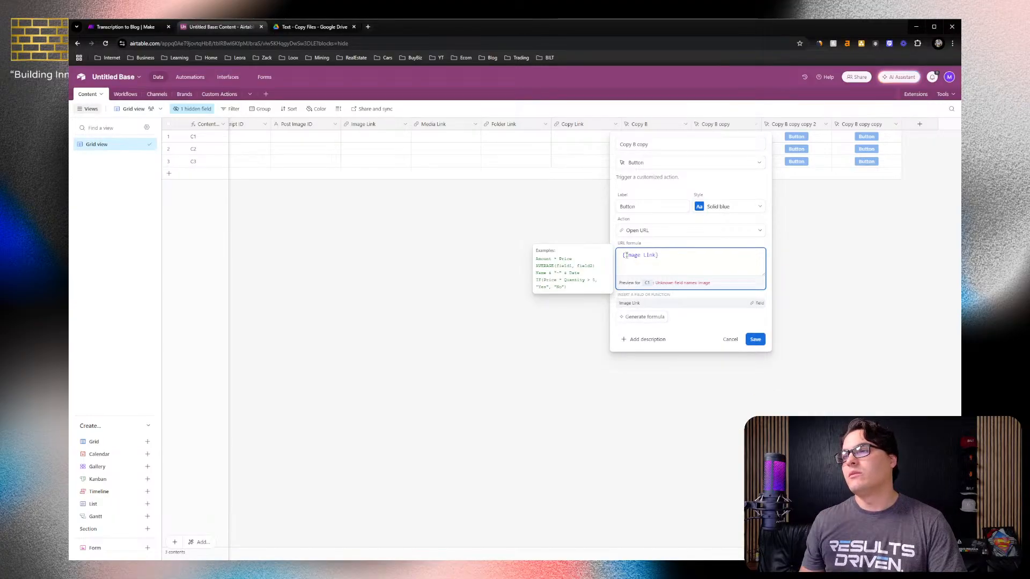
Rename the Copy B copy button field as Image B and save it
double_click(641, 145)
key("ctrl+a")
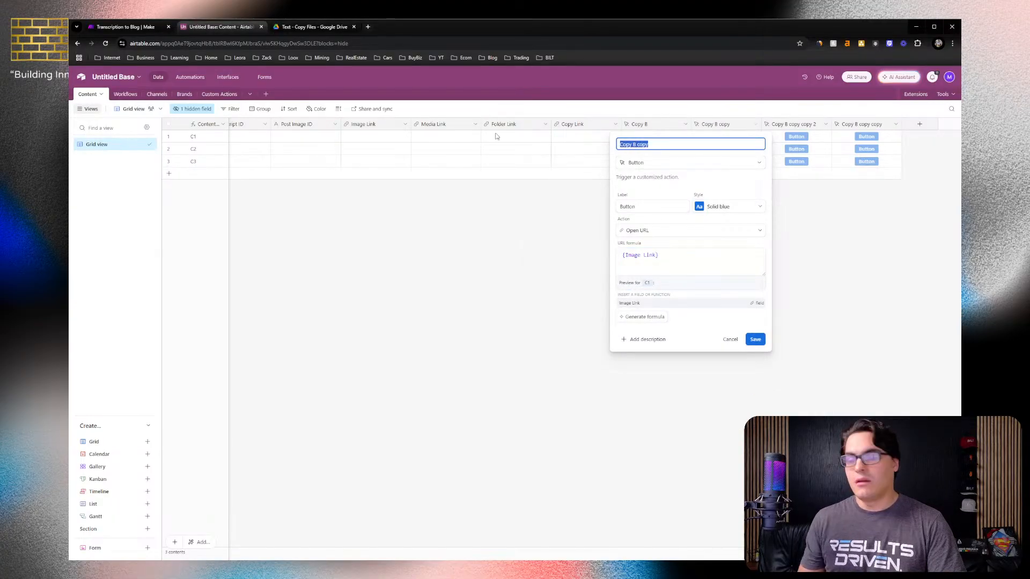
key("BackSpace")
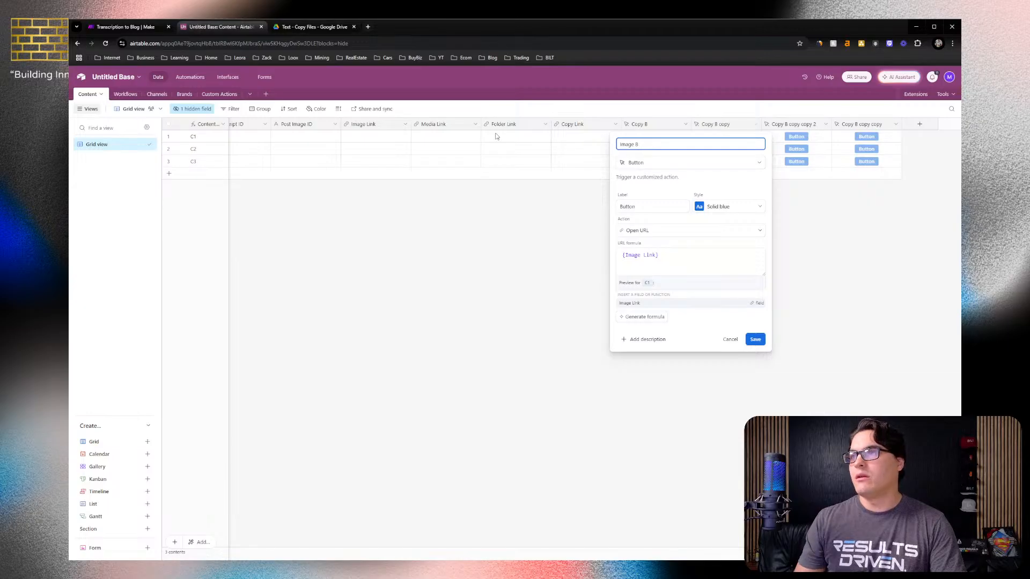
left_click(755, 340)
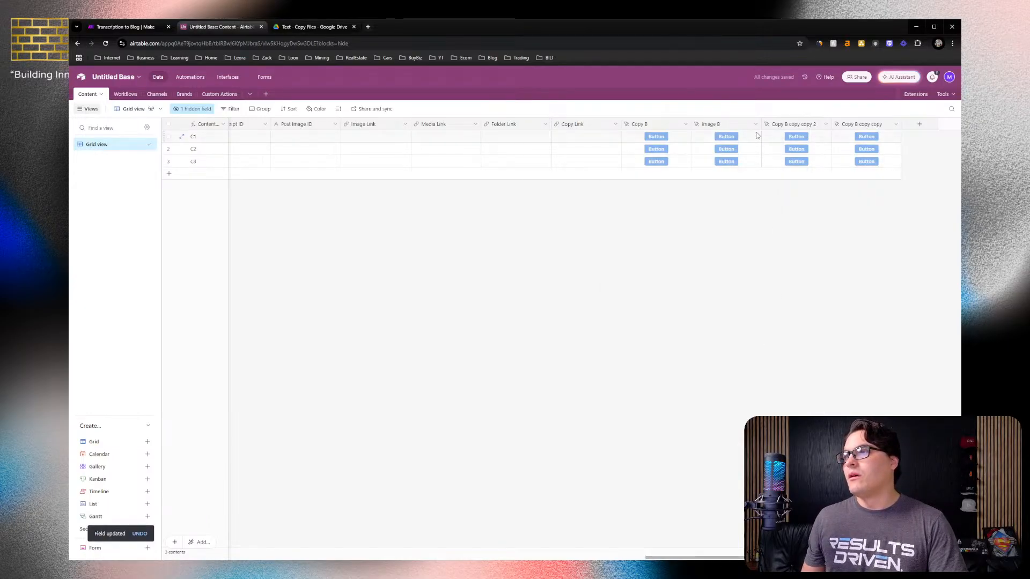
Rename the duplicated button field right after Image B as Media B and set its URL formula to {Media Link}
left_click(824, 124)
left_click(810, 142)
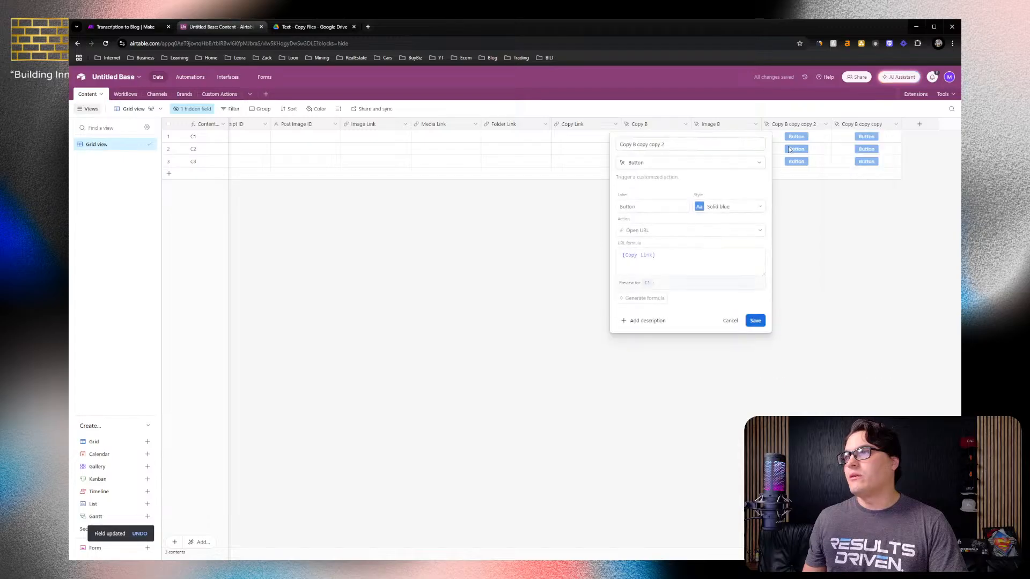
type("Media B")
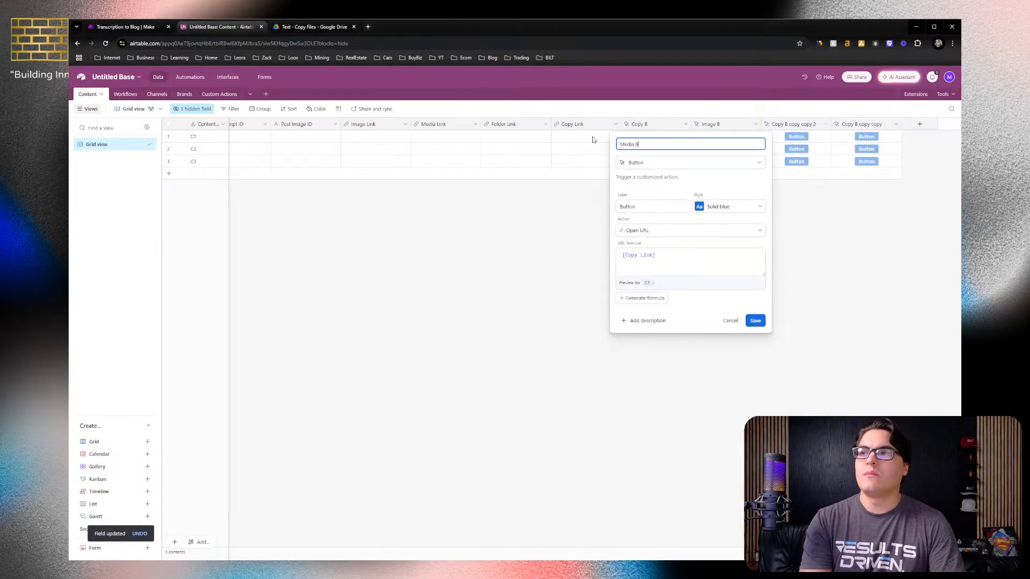
left_click_drag(652, 255, 627, 259)
double_click(635, 255)
type("Media")
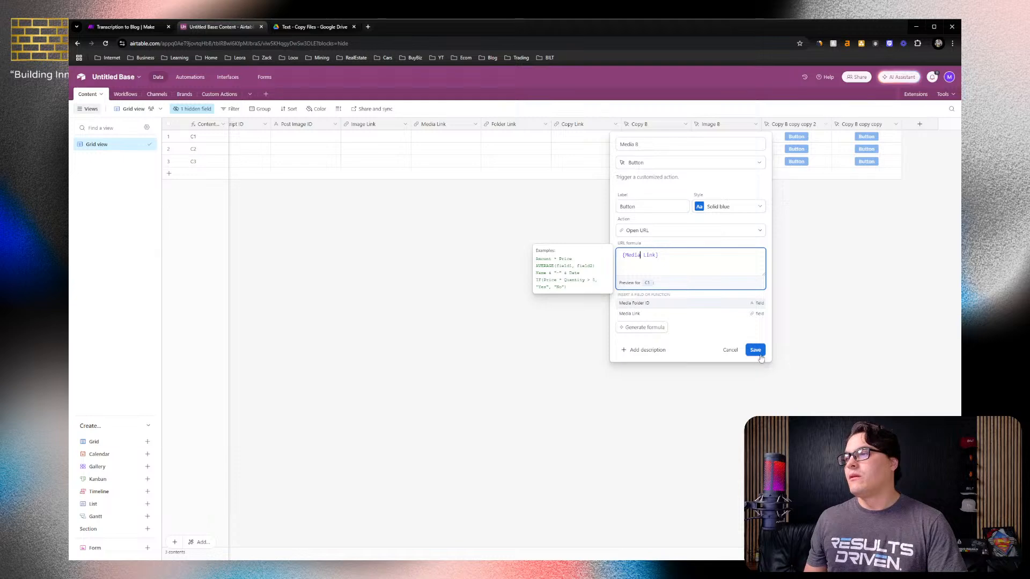
left_click(756, 352)
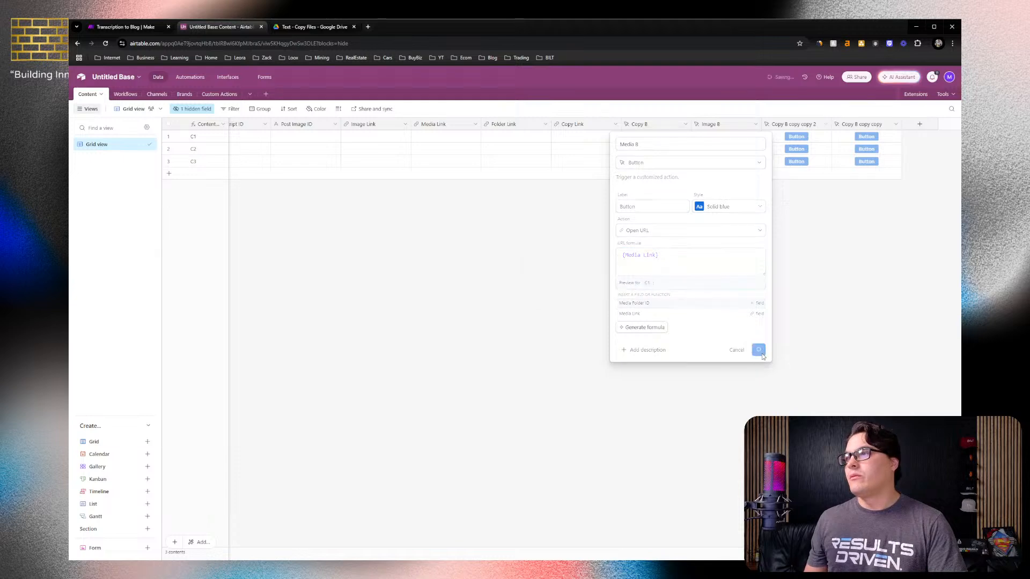
Rename the remaining Copy B copy copy button field as Folder B and set its URL formula to {Folder Link}
right_click(853, 129)
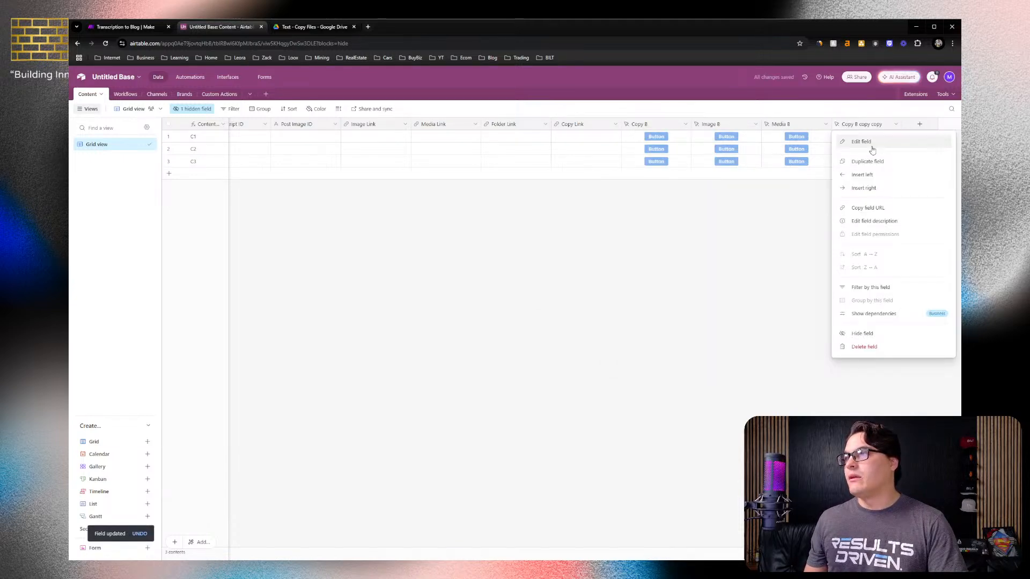
left_click(871, 148)
left_click_drag(666, 144, 605, 143)
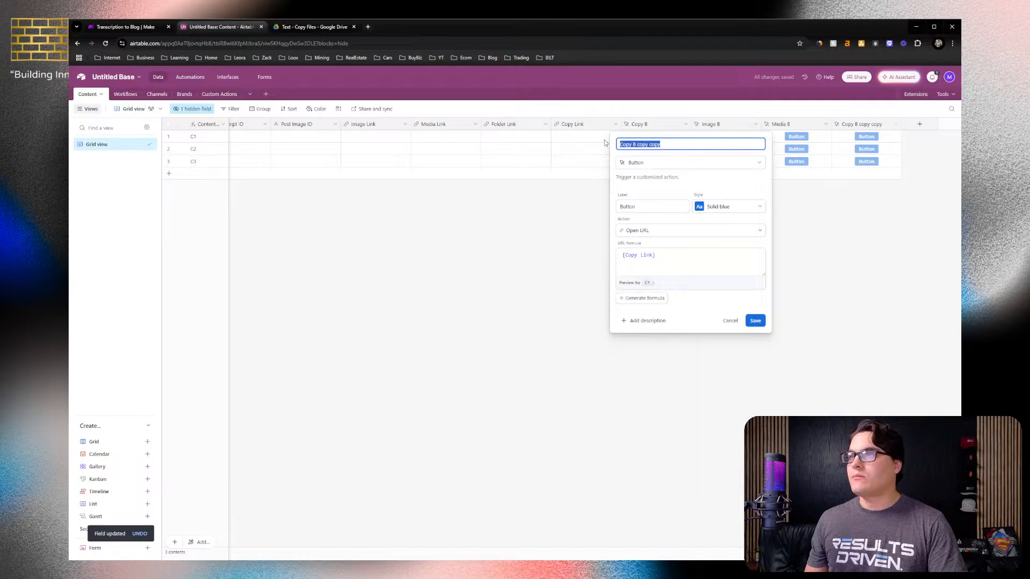
type("Folder B")
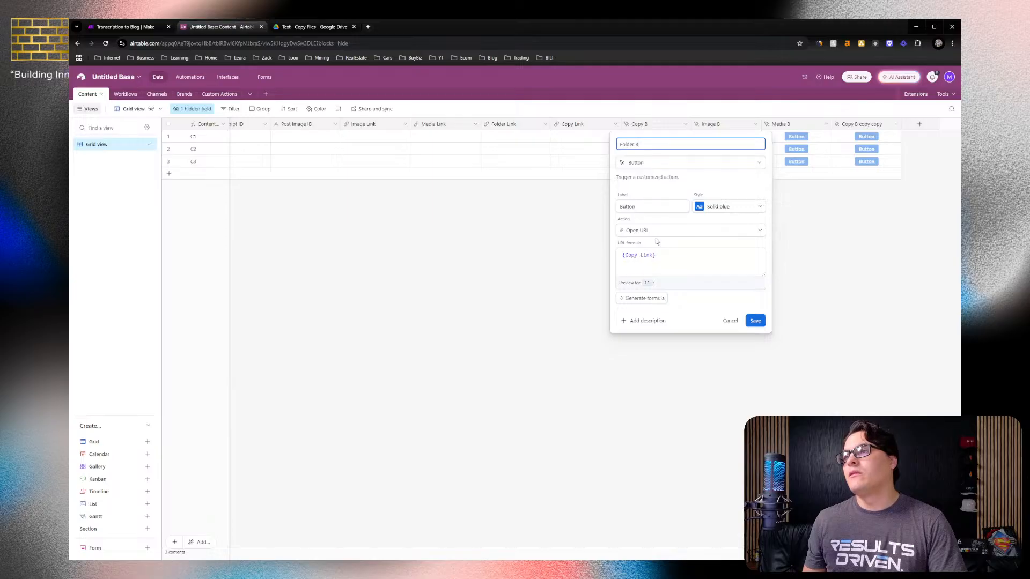
left_click(635, 256)
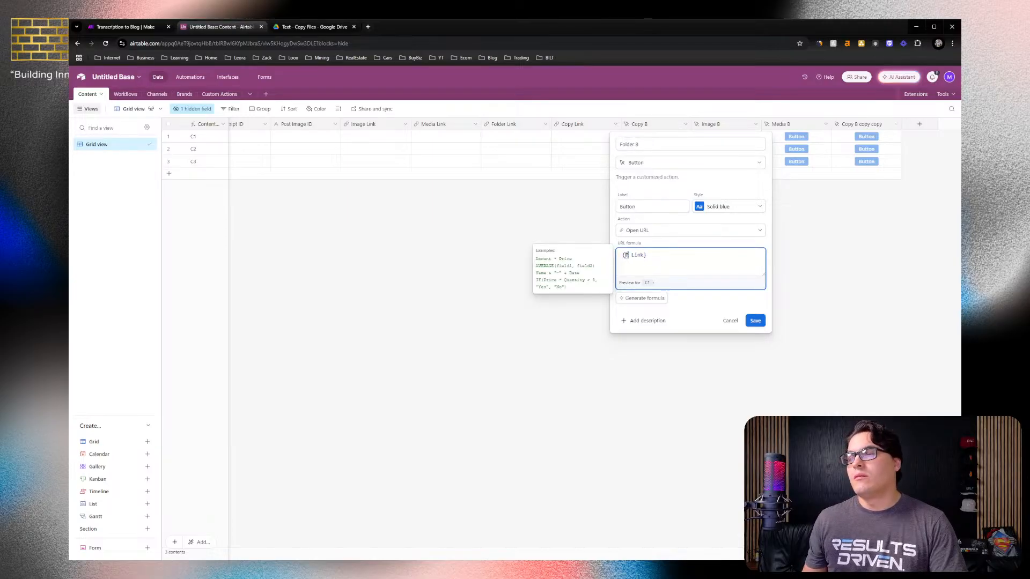
type("Folder")
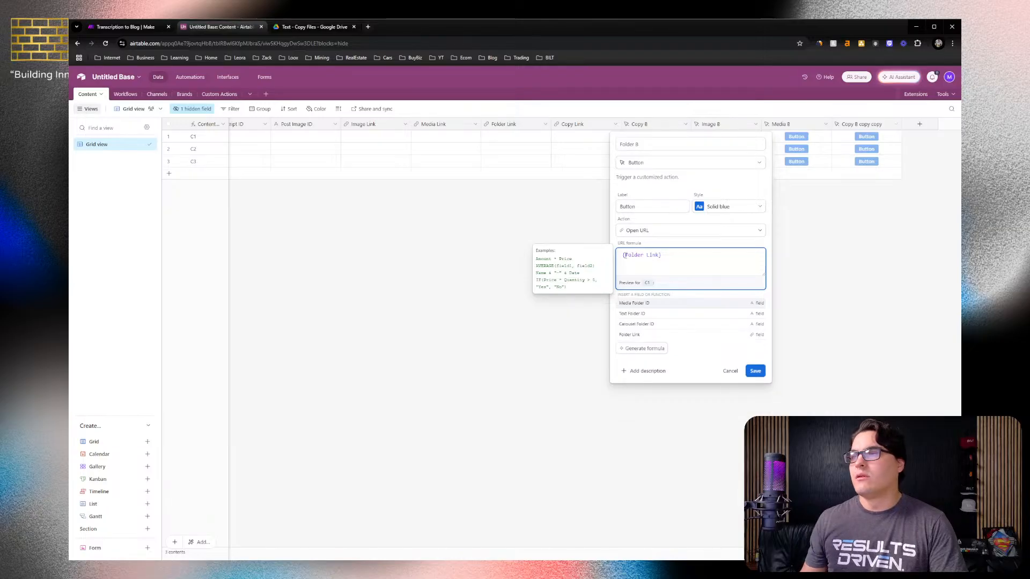
left_click(754, 370)
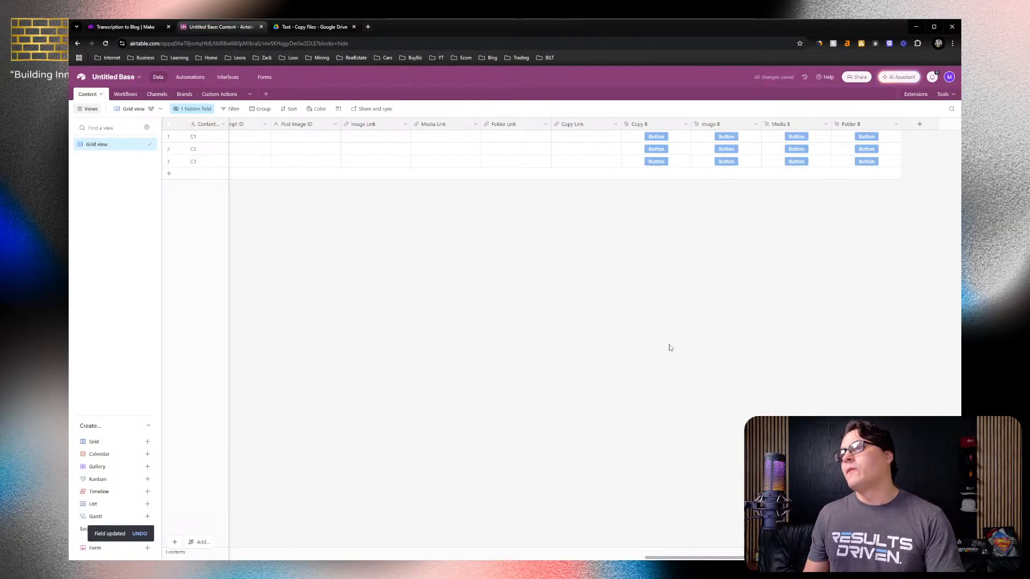
Paste the URL of the Text - Copy Files Drive folder into record C1's Folder Link and test its Folder B button
left_click(311, 27)
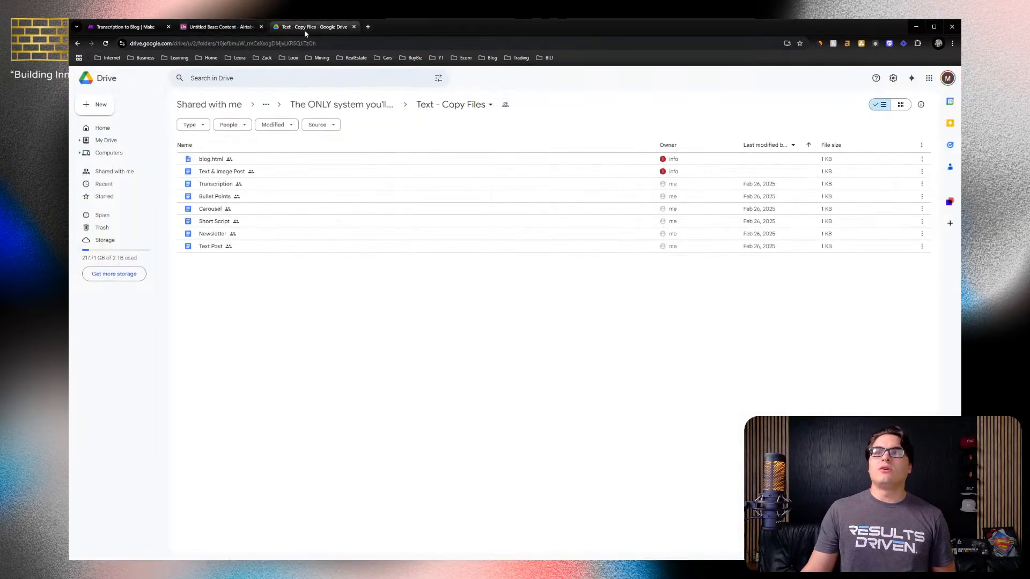
left_click(284, 43)
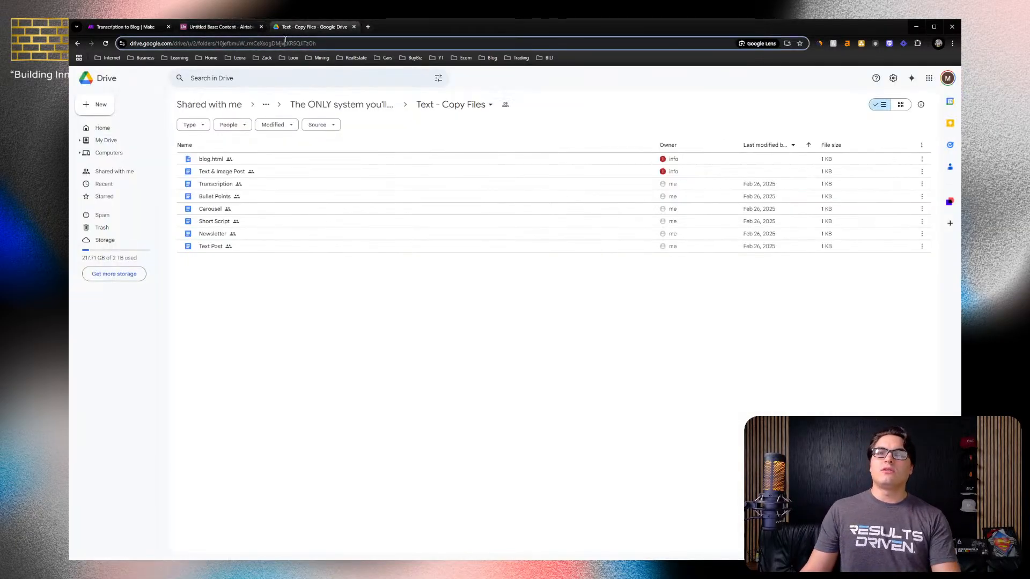
left_click(212, 27)
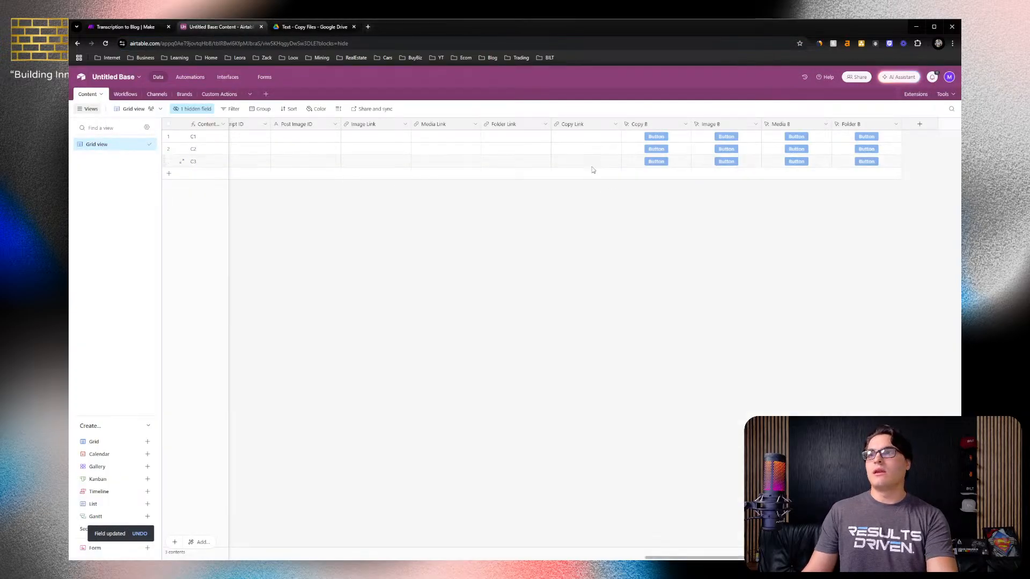
left_click(510, 141)
key("ctrl+v")
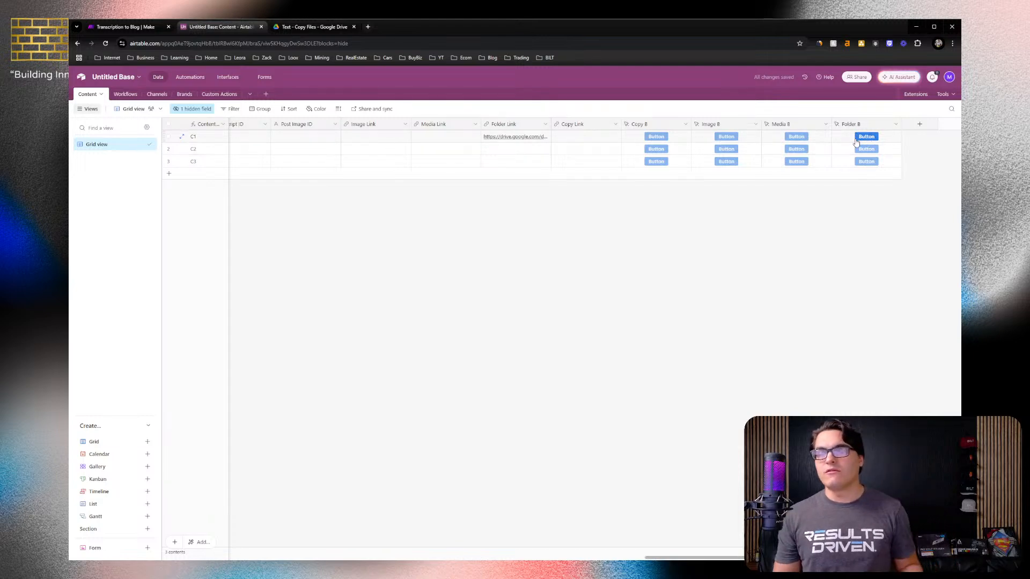
left_click(857, 141)
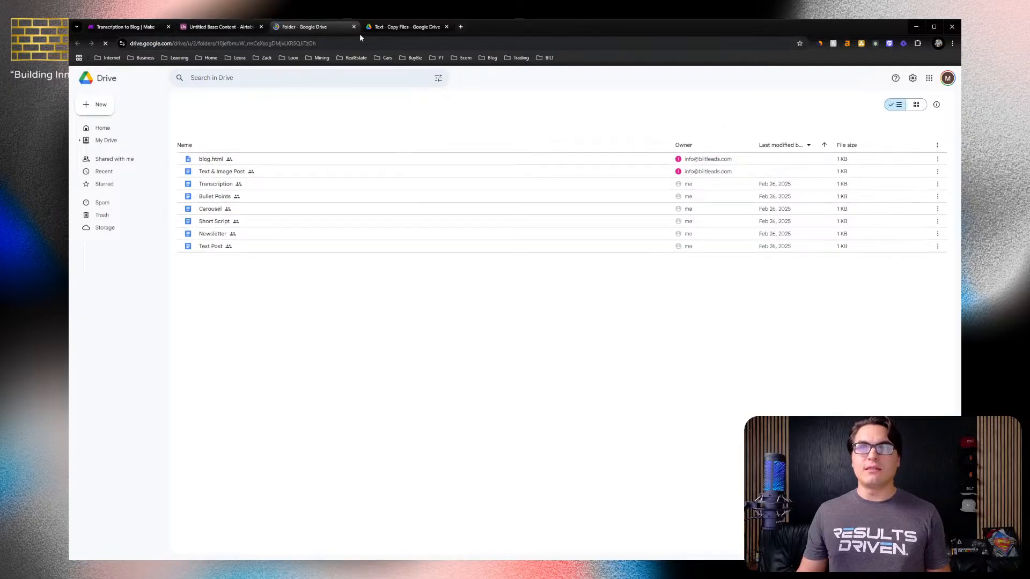
left_click(353, 26)
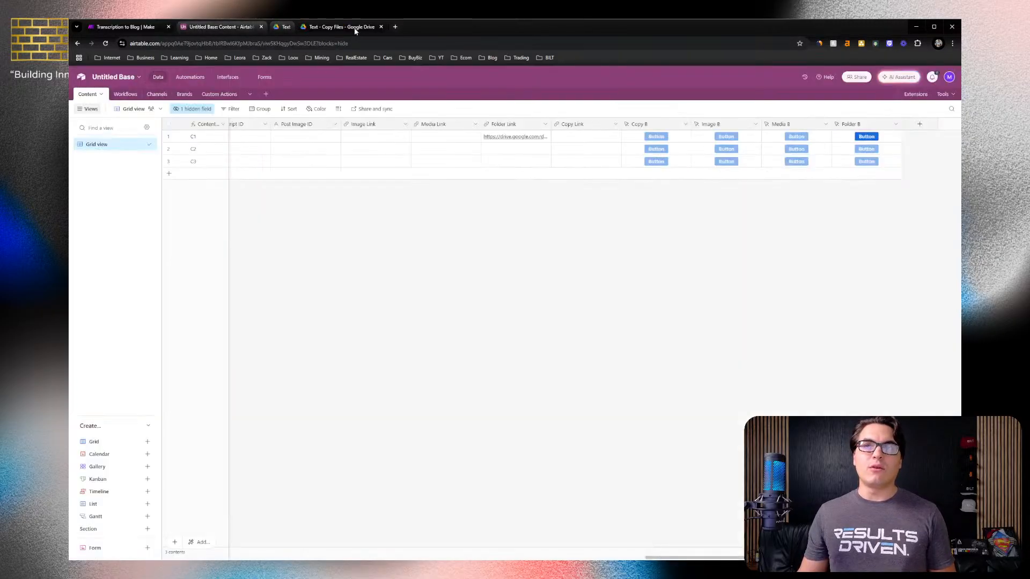
Copy the Text & Image Post file in Drive, paste its link into record C2's Folder Link, and undo the paste
left_click(309, 28)
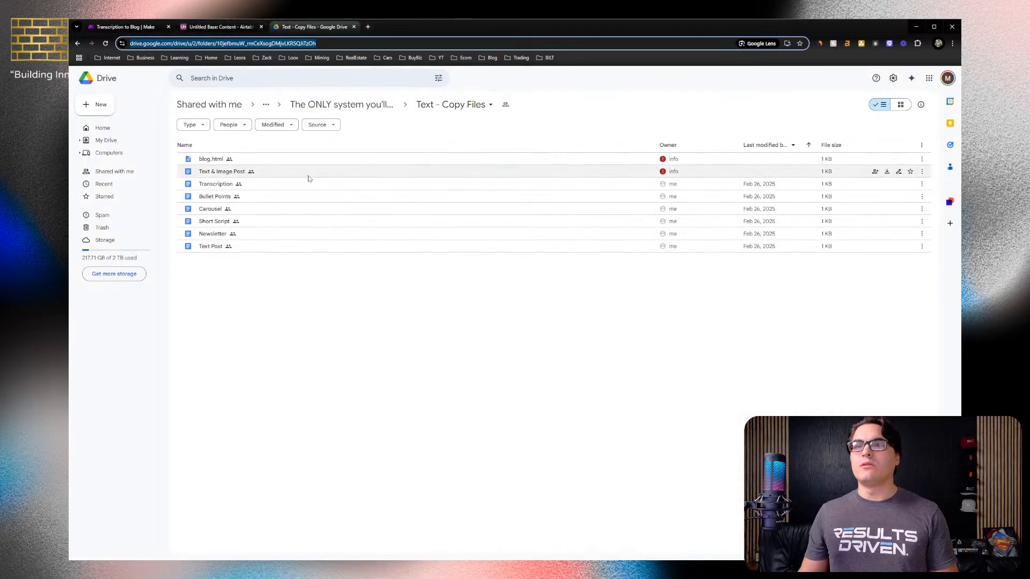
left_click(231, 172)
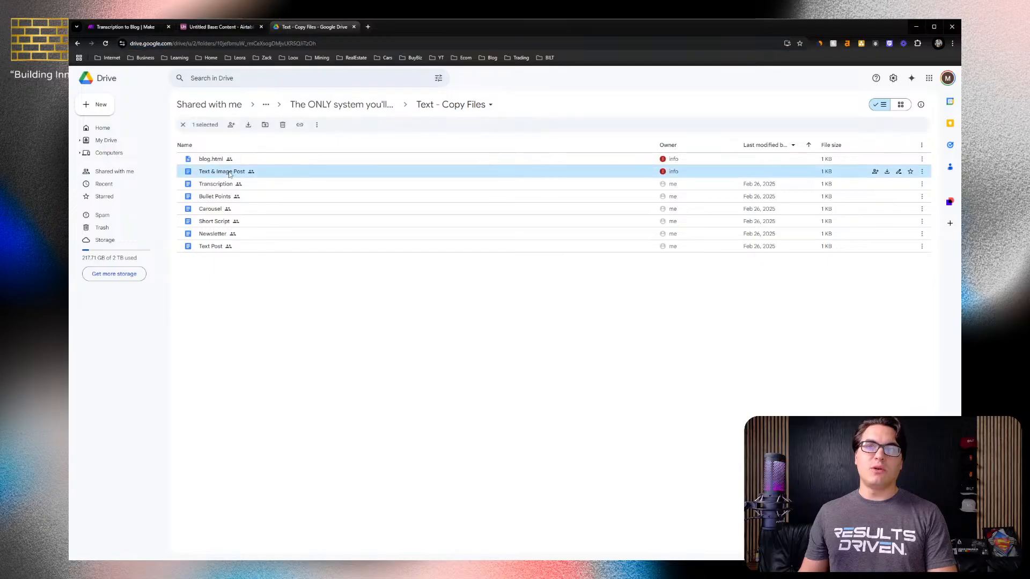
key("ctrl+c")
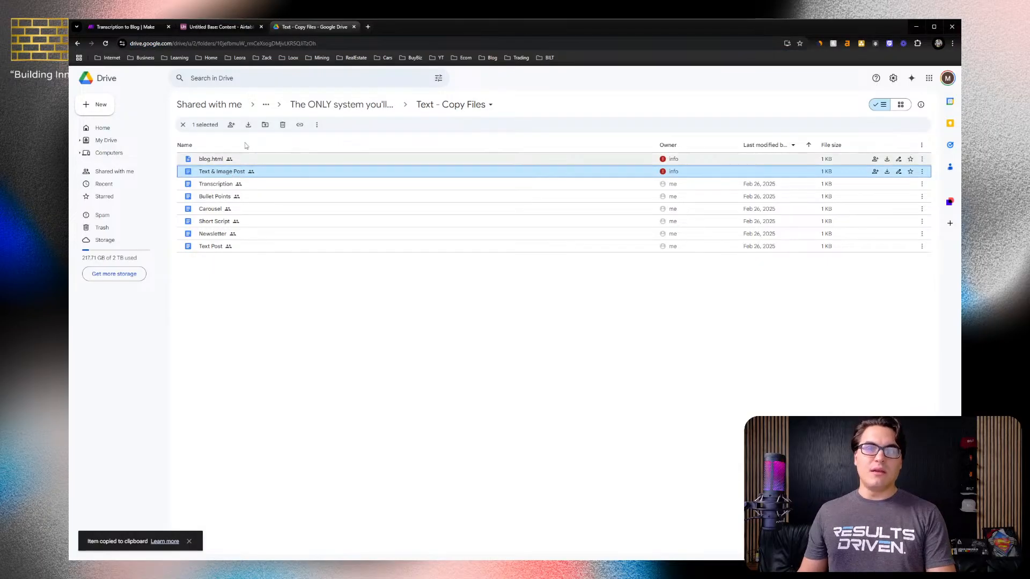
left_click(185, 28)
left_click(518, 154)
key("ctrl+v")
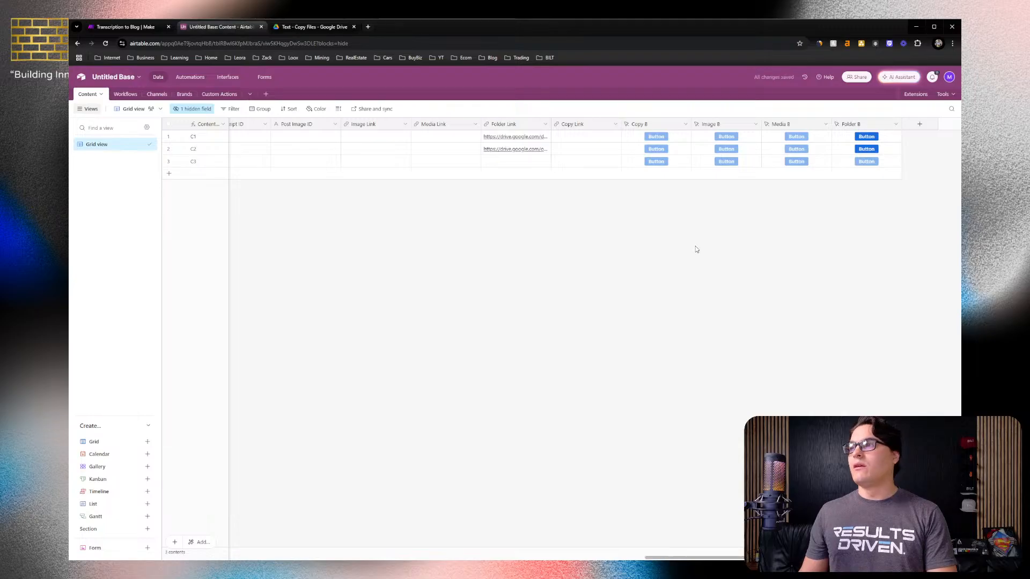
key("ctrl+z")
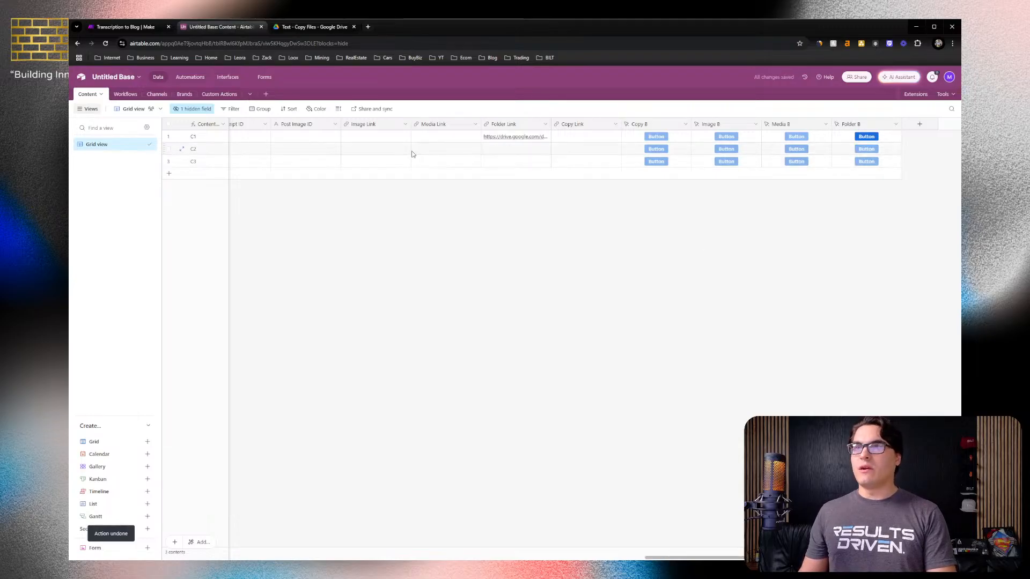
Paste the copied file link into record C2's Copy Link, test its Copy B button, and close the opened document
left_click(584, 150)
key("ctrl+v")
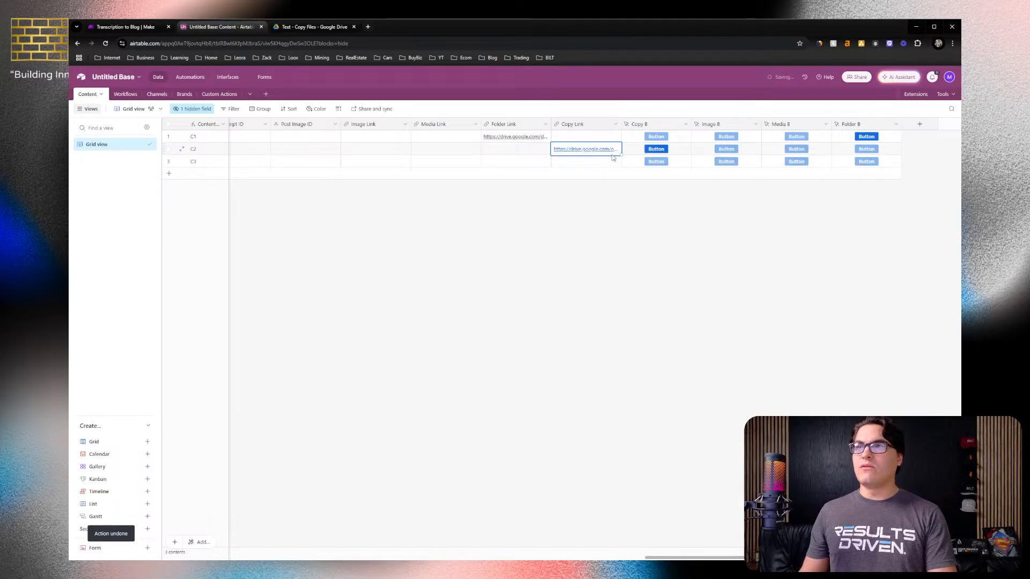
left_click(655, 149)
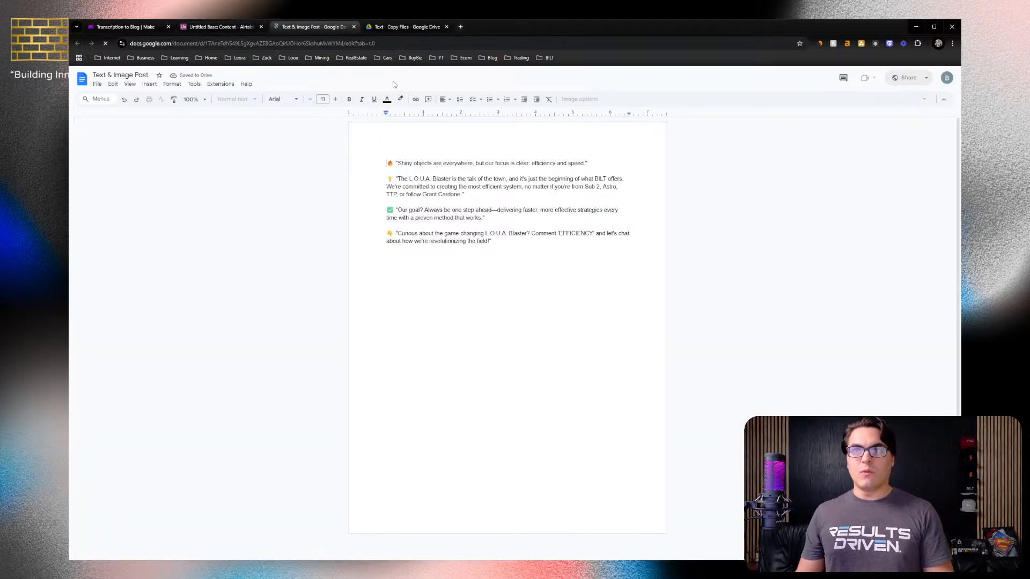
left_click(354, 26)
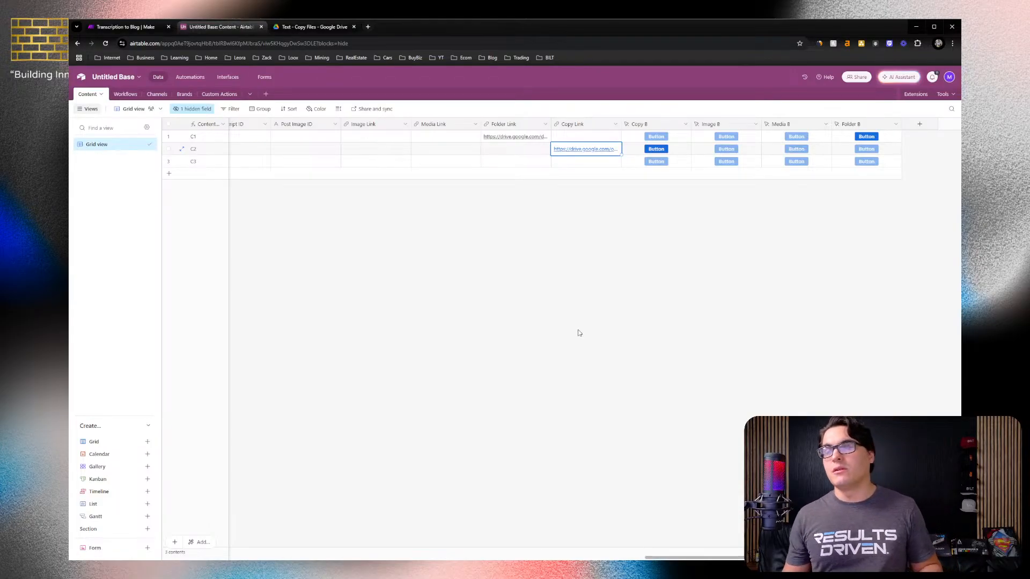
Clear the test links from the Folder Link and Copy Link cells of the three records
left_click_drag(563, 161, 514, 141)
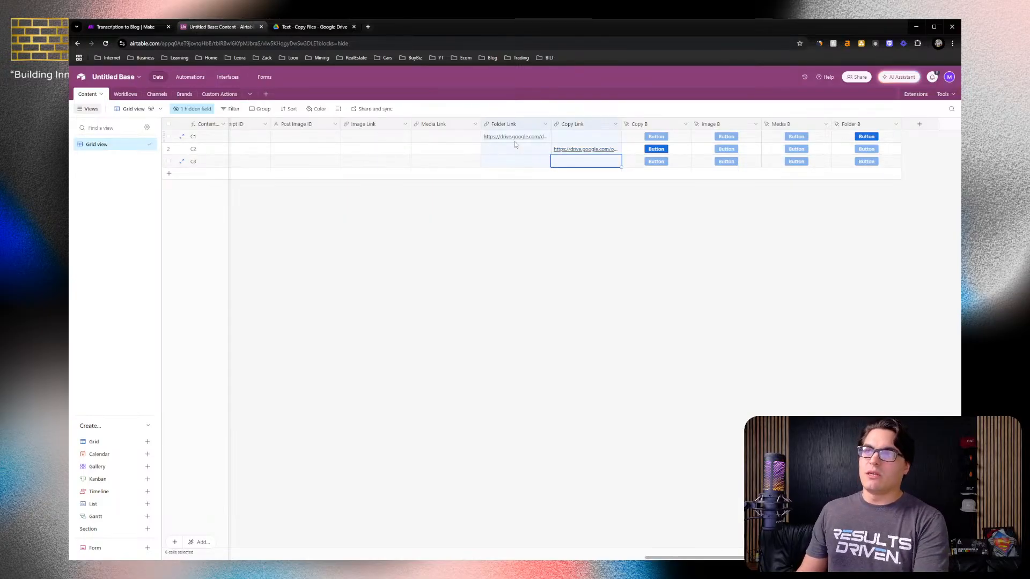
key("Delete")
left_click(604, 261)
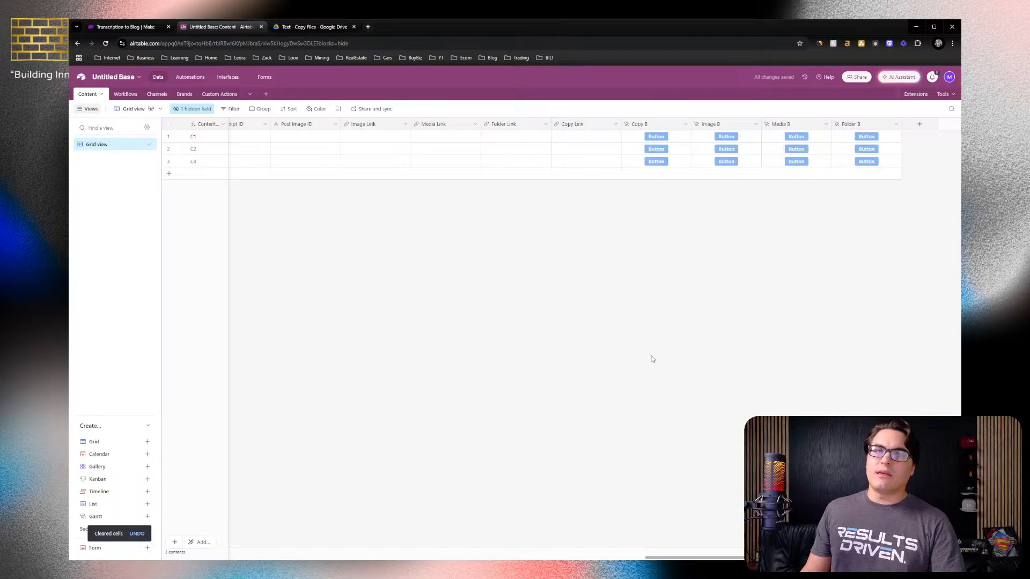
Change the button style of the Image B field to light red and save it
right_click(731, 125)
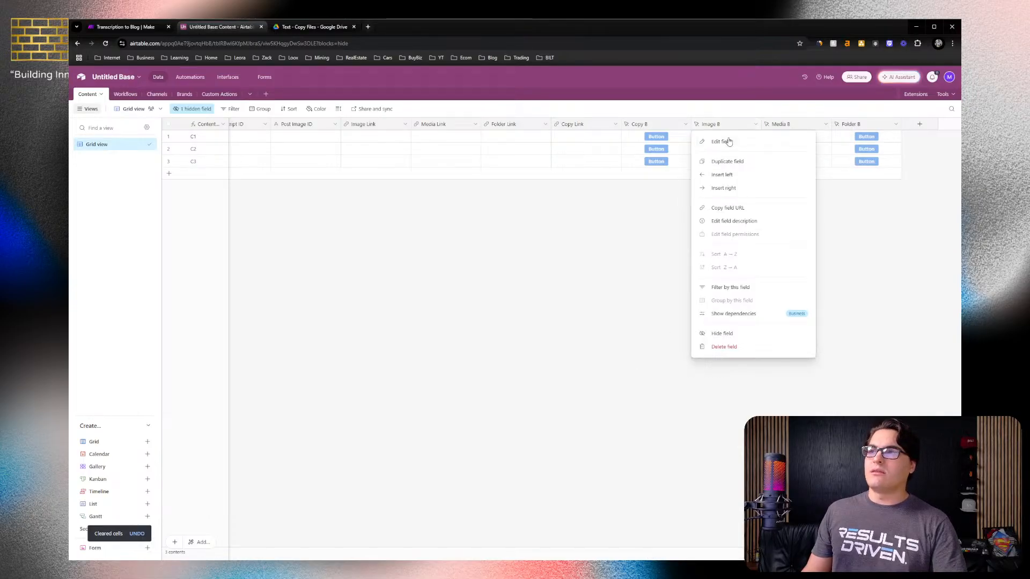
left_click(730, 142)
left_click(697, 206)
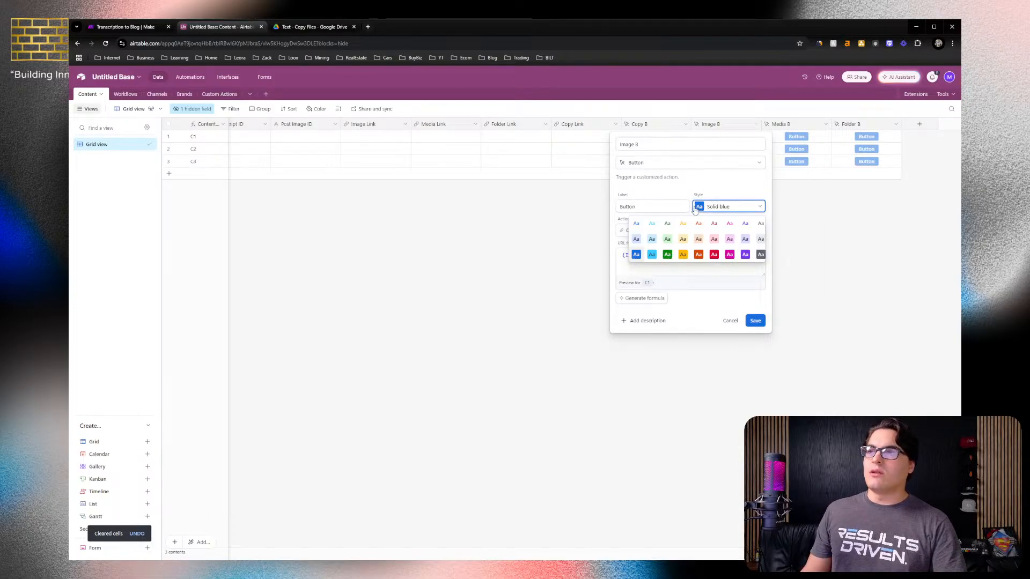
left_click(714, 240)
left_click(755, 320)
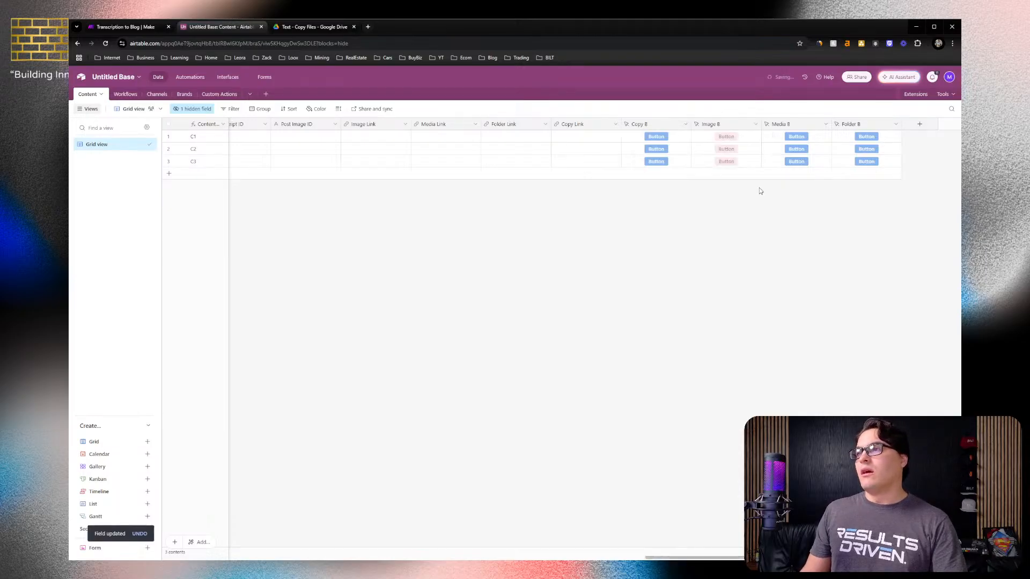
Change the button style of the Media B field to solid green and save it
right_click(800, 125)
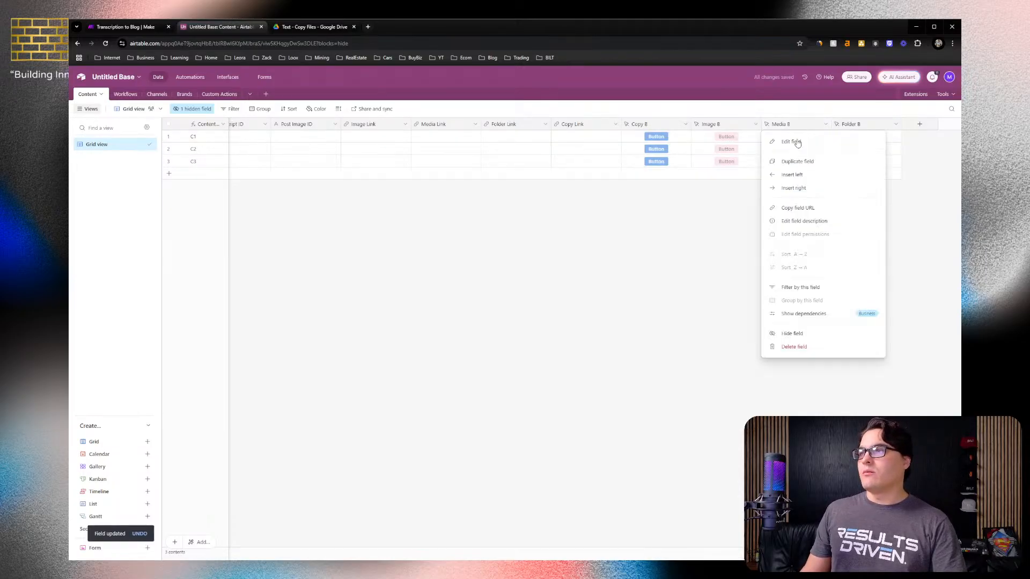
left_click(795, 142)
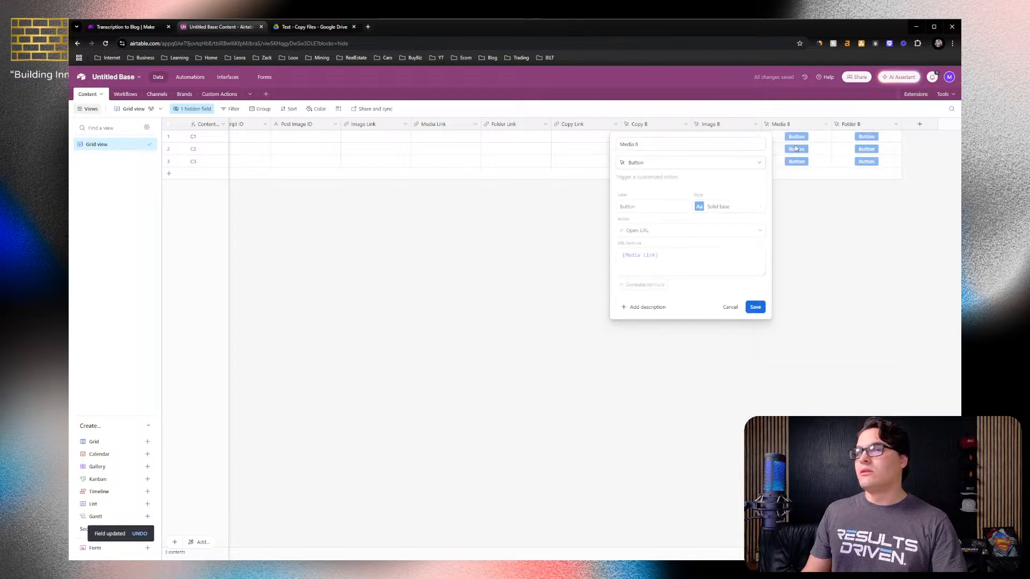
left_click(717, 209)
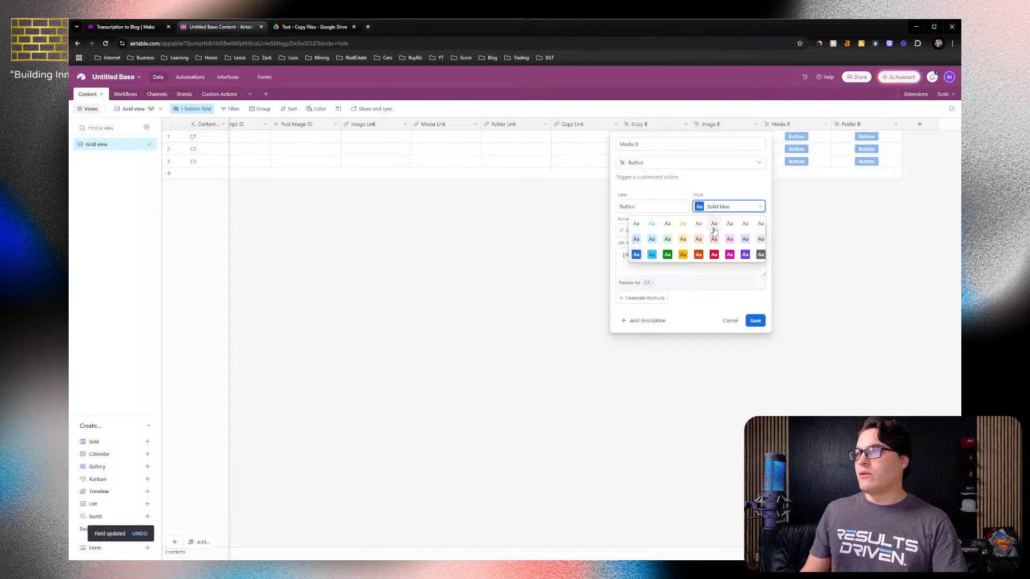
left_click(666, 256)
left_click(764, 321)
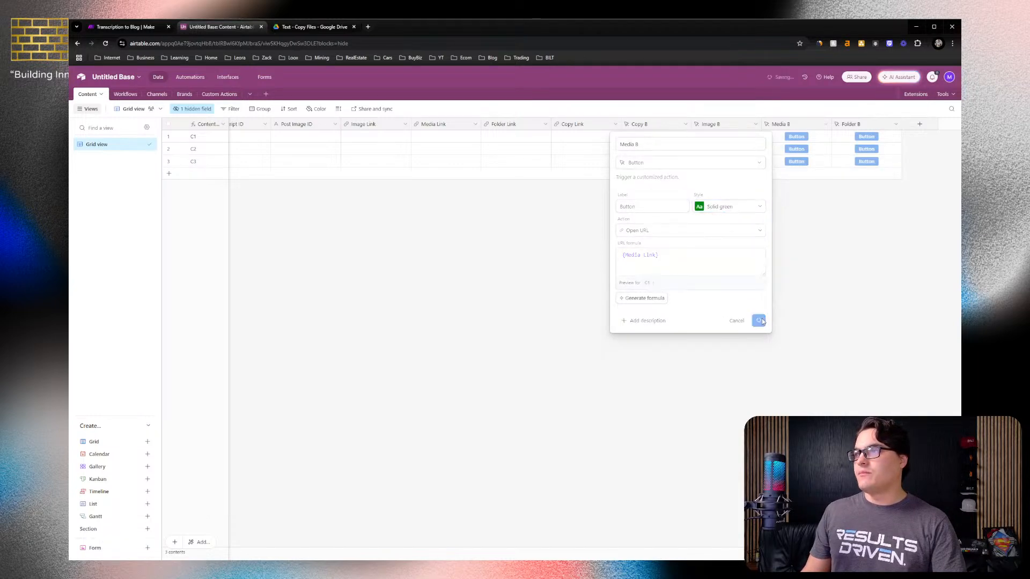
Change the button style of the Folder B field to solid gray and save it
right_click(860, 124)
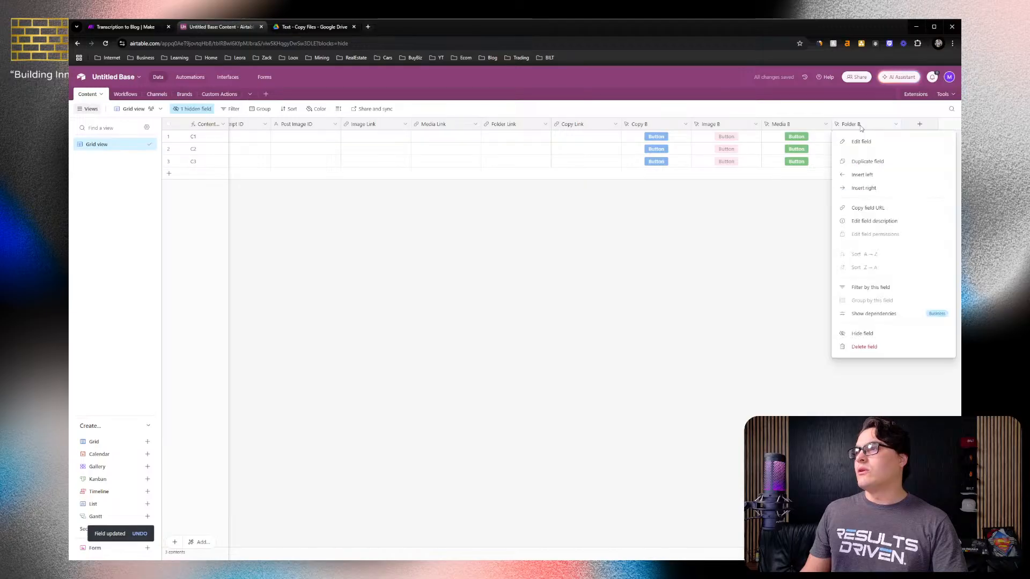
left_click(858, 142)
left_click(724, 208)
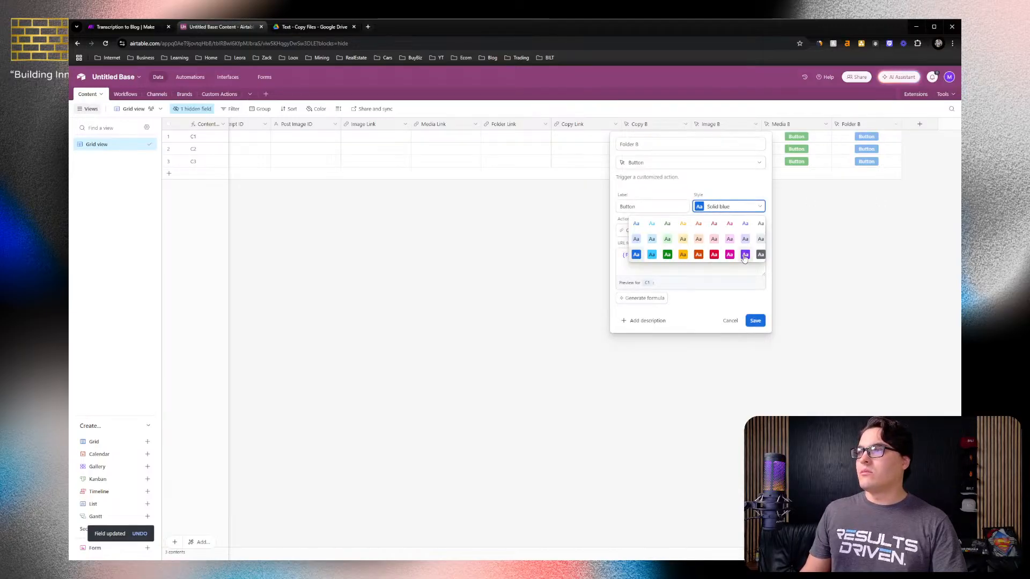
left_click(766, 254)
left_click(744, 213)
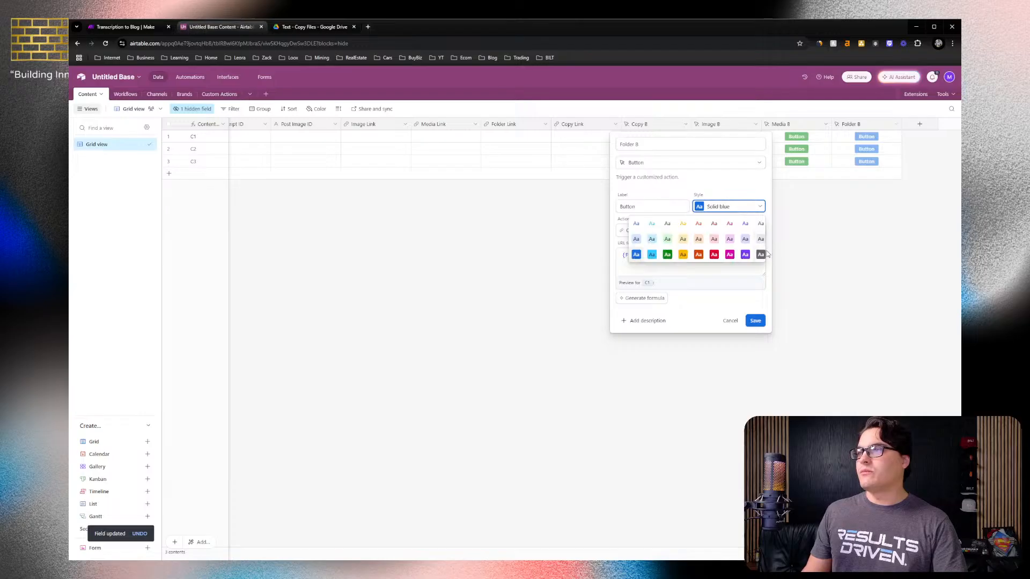
left_click(764, 257)
left_click(757, 322)
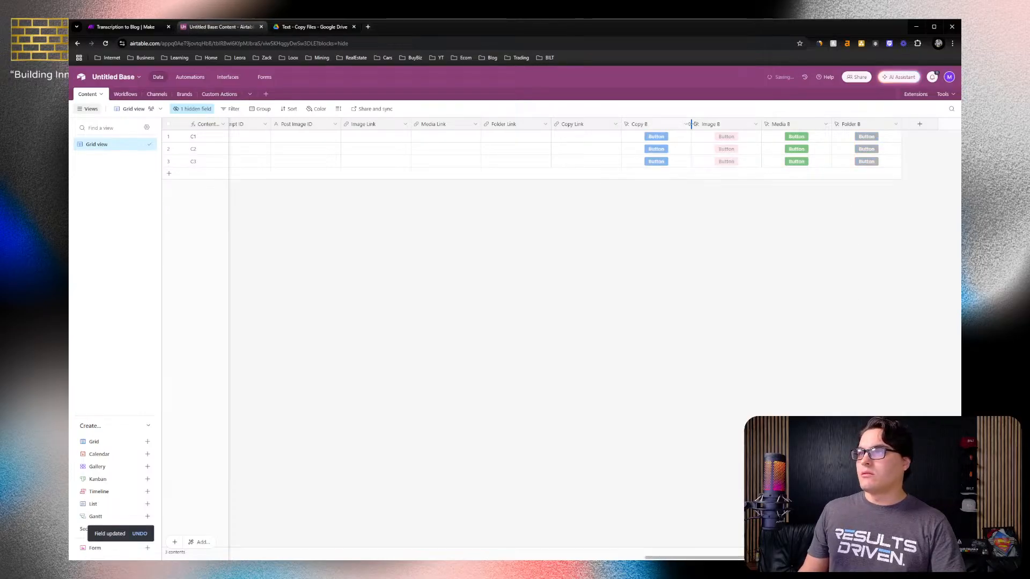
Narrow the Copy B, Image B, Media B and Folder B columns to just fit their buttons
left_click_drag(691, 123, 663, 127)
left_click_drag(761, 124, 725, 124)
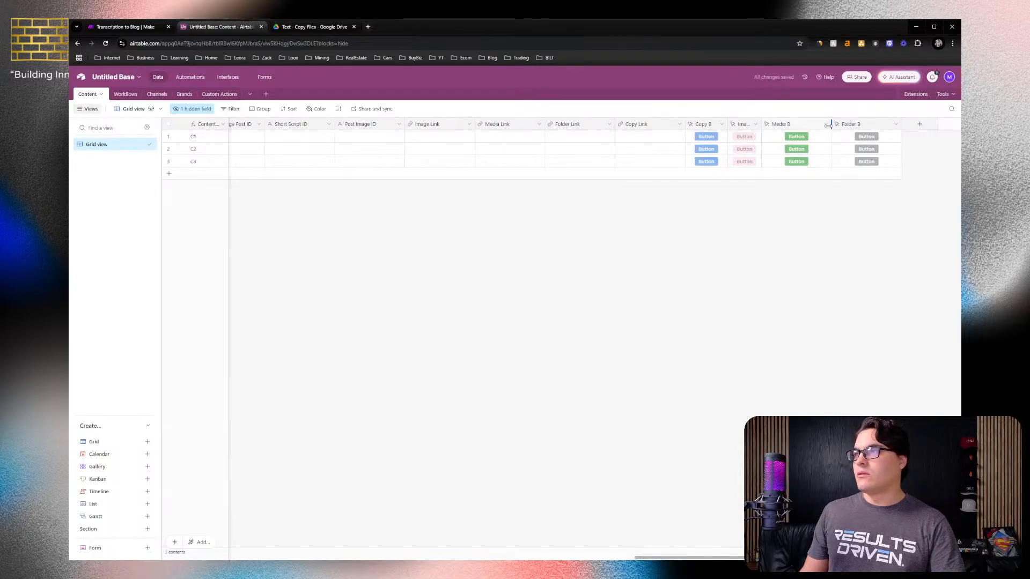
left_click_drag(829, 124, 802, 124)
left_click_drag(901, 124, 868, 123)
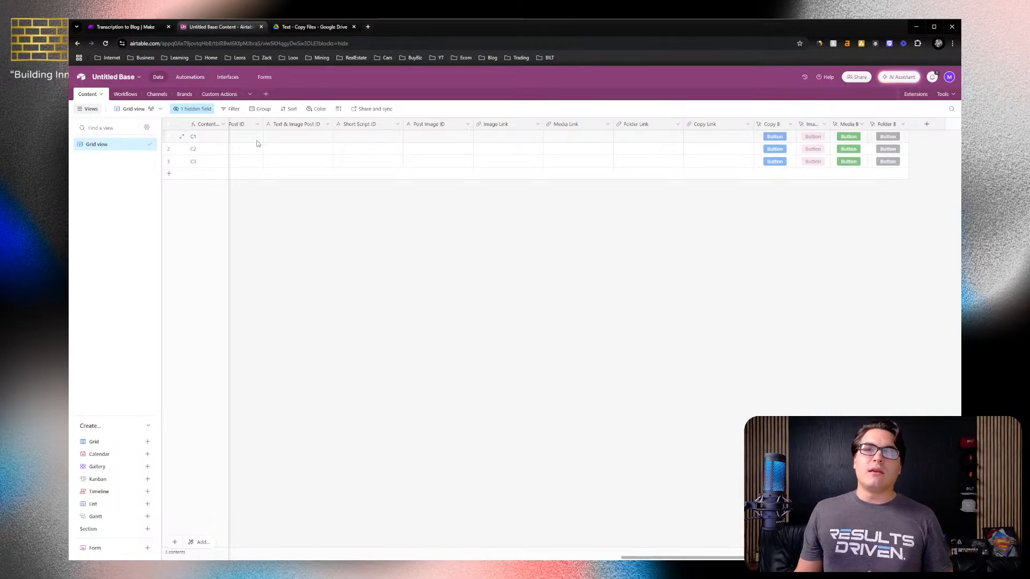
Name the empty third record in the Brands table "Brand X"
left_click(218, 96)
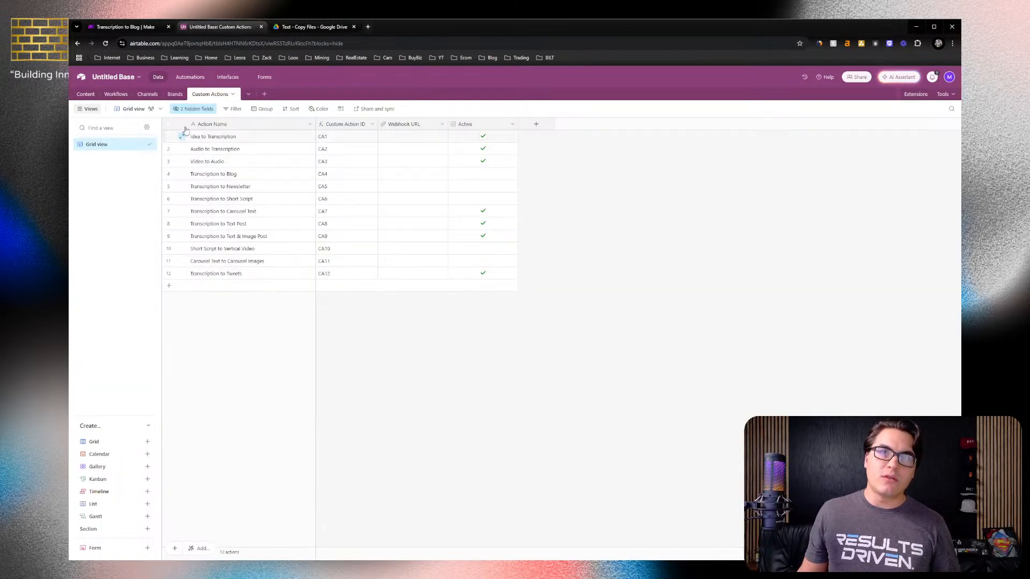
left_click(175, 94)
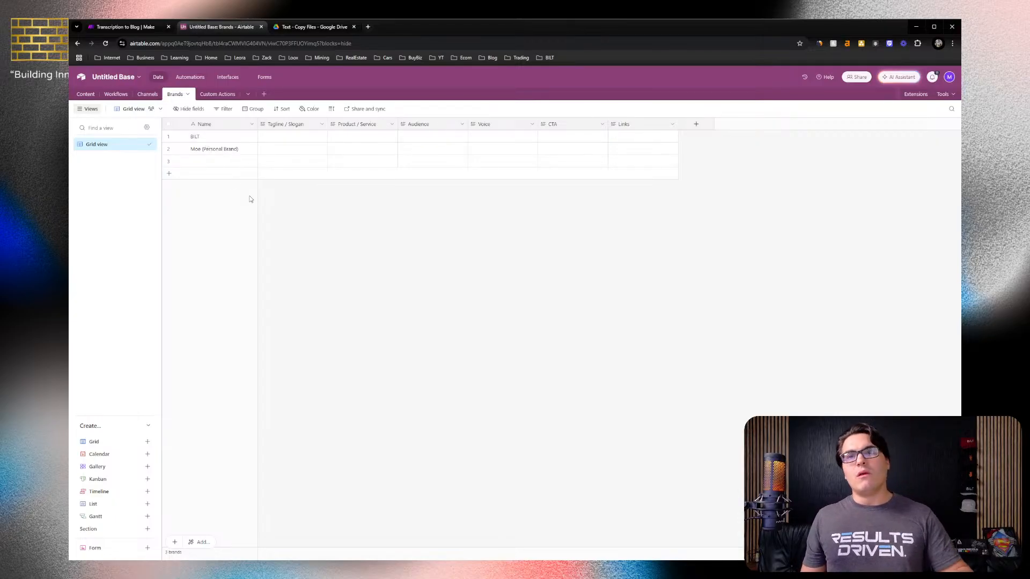
left_click(231, 164)
type("Britani")
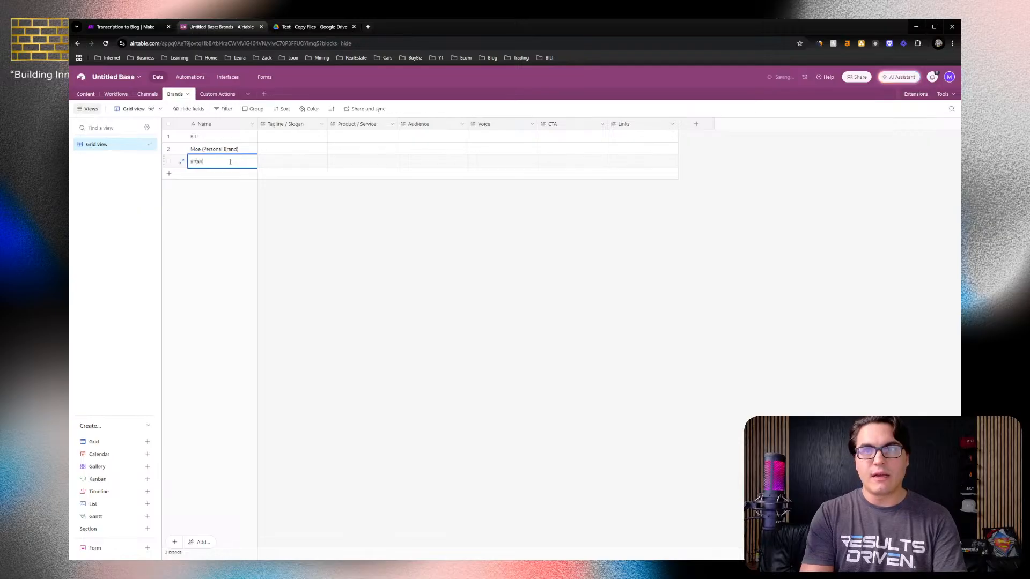
key("BackSpace")
key("BackSpace")
key("BackSpace")
key("BackSpace")
key("BackSpace")
key("BackSpace")
type("Brand XC")
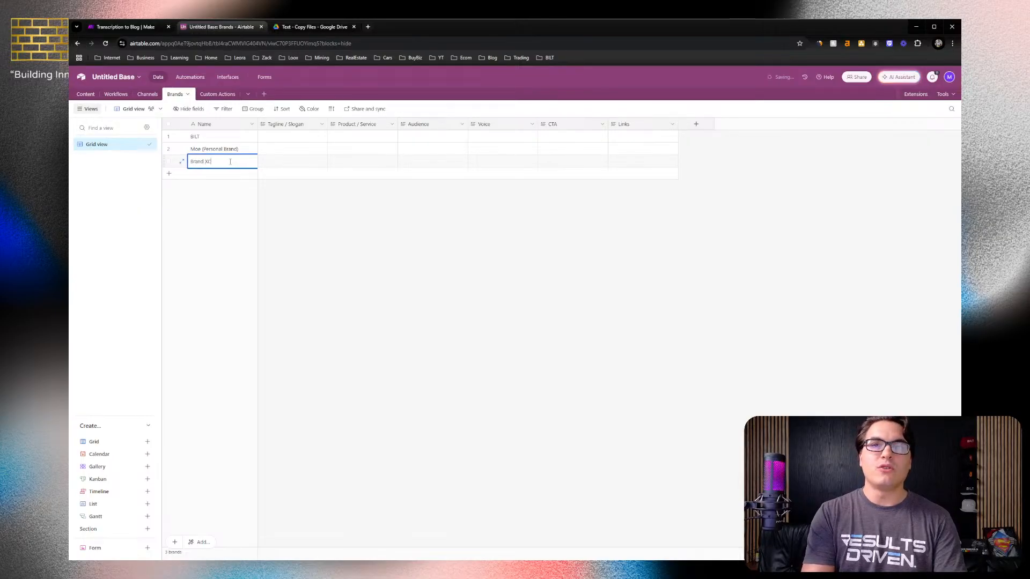
key("BackSpace")
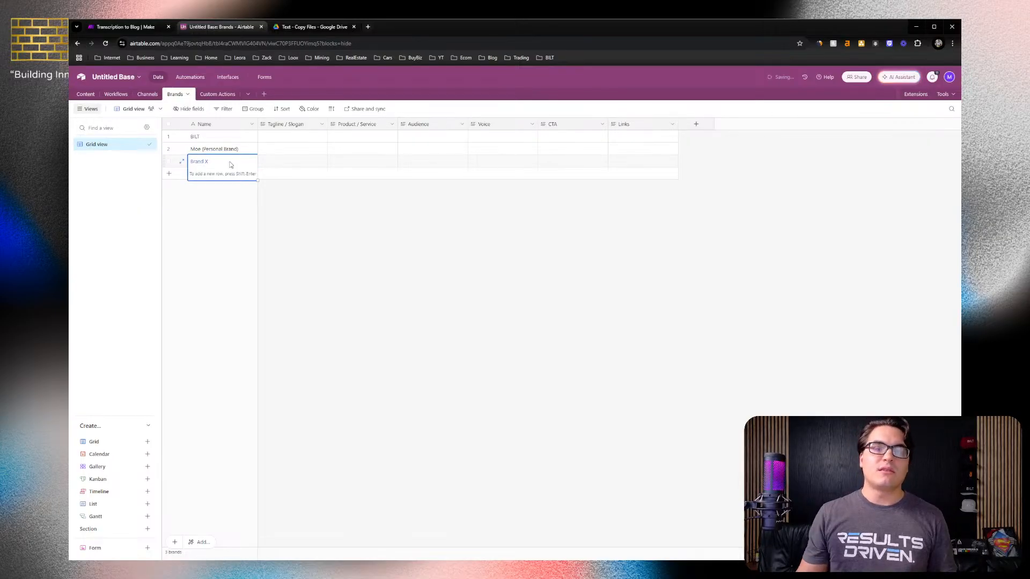
left_click(314, 200)
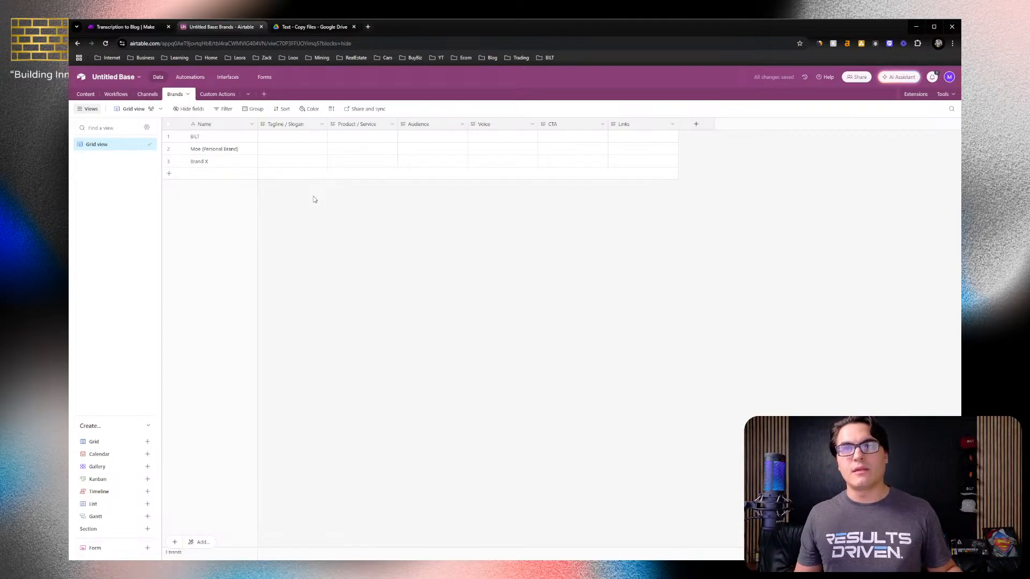
Review the Channels and Workflows tables, and the Content table's fields back to its first columns
left_click(148, 94)
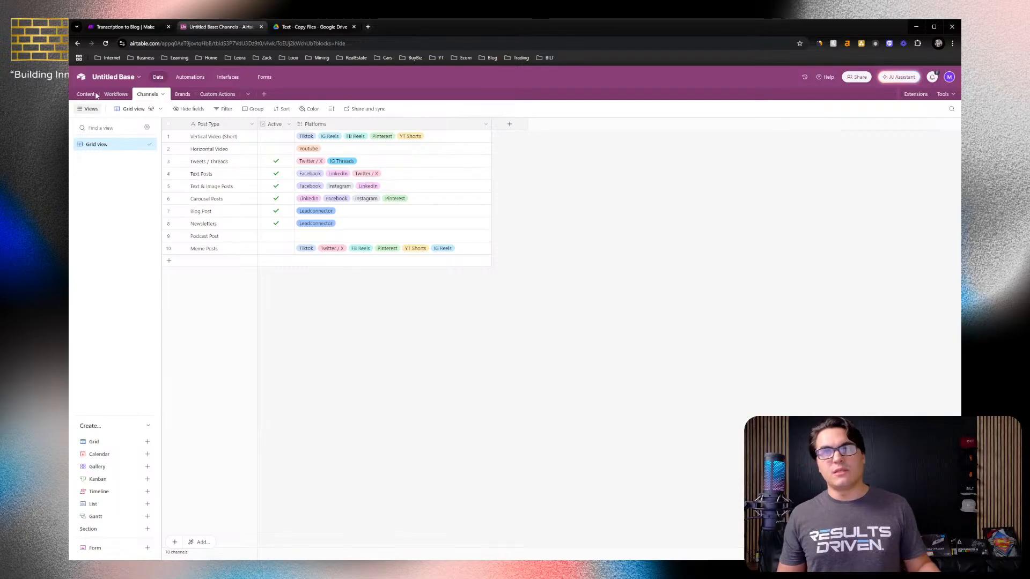
left_click(113, 94)
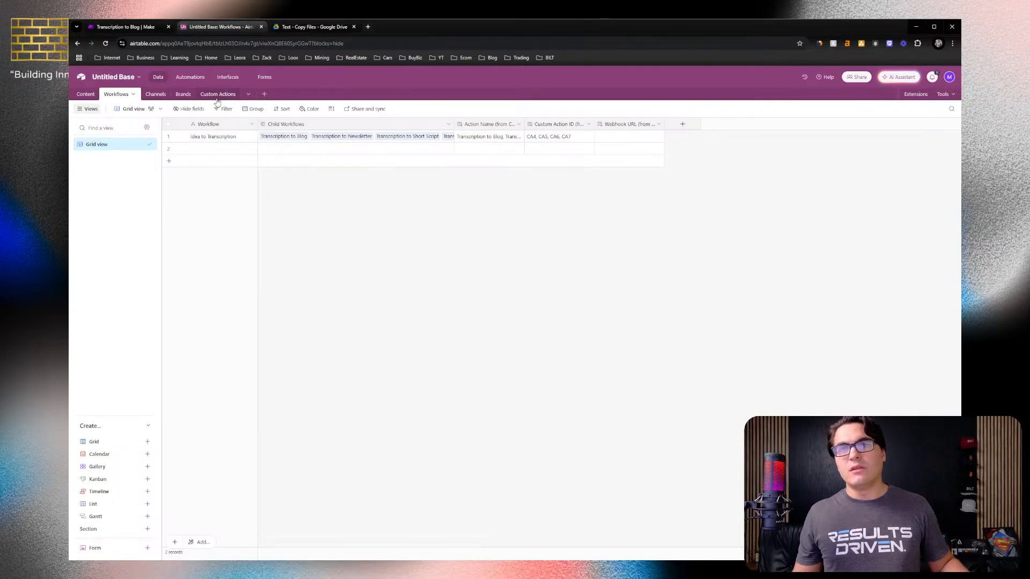
left_click(87, 93)
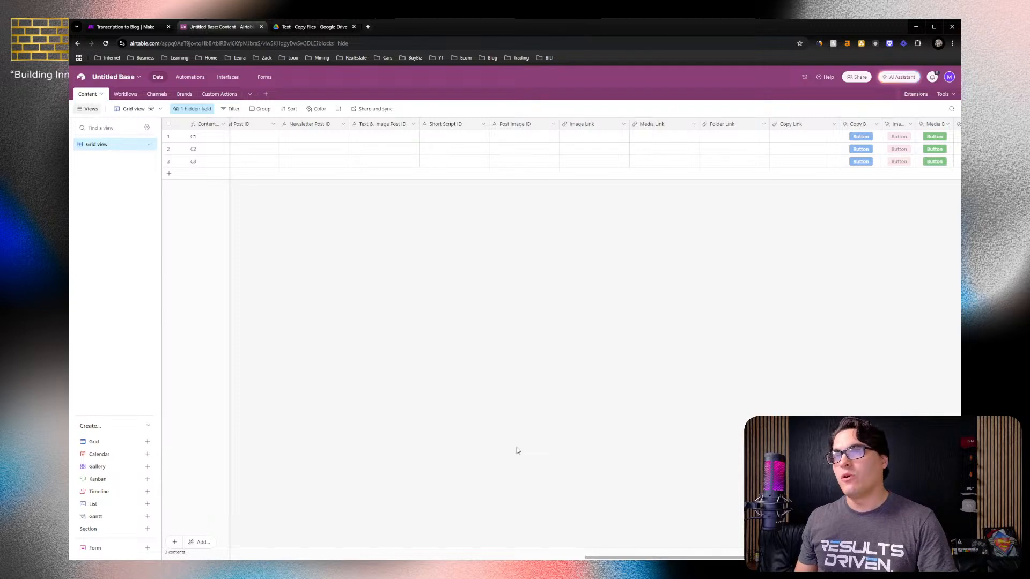
left_click_drag(590, 558, 198, 543)
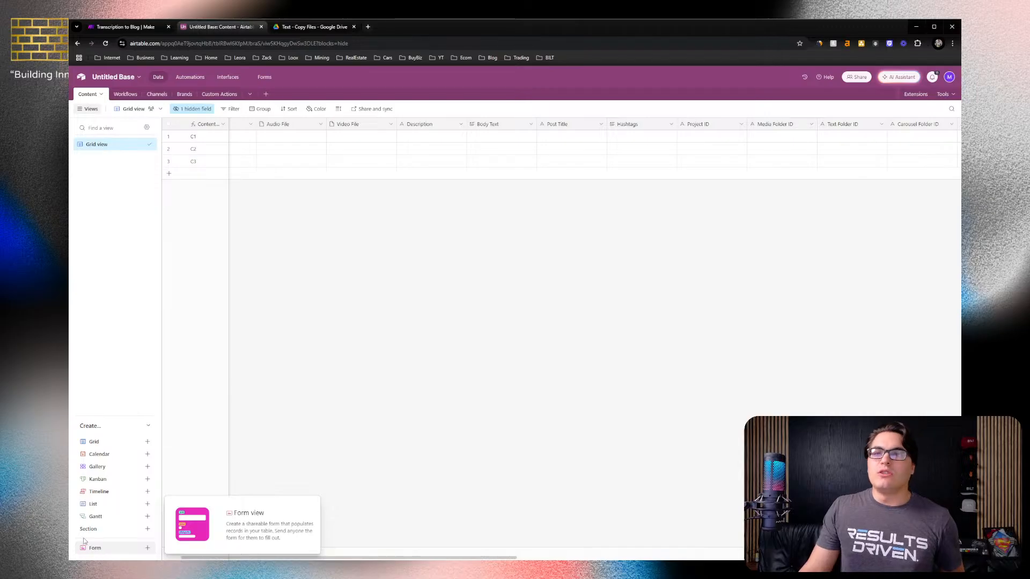
left_click_drag(263, 557, 240, 556)
left_click(272, 141)
left_click(293, 227)
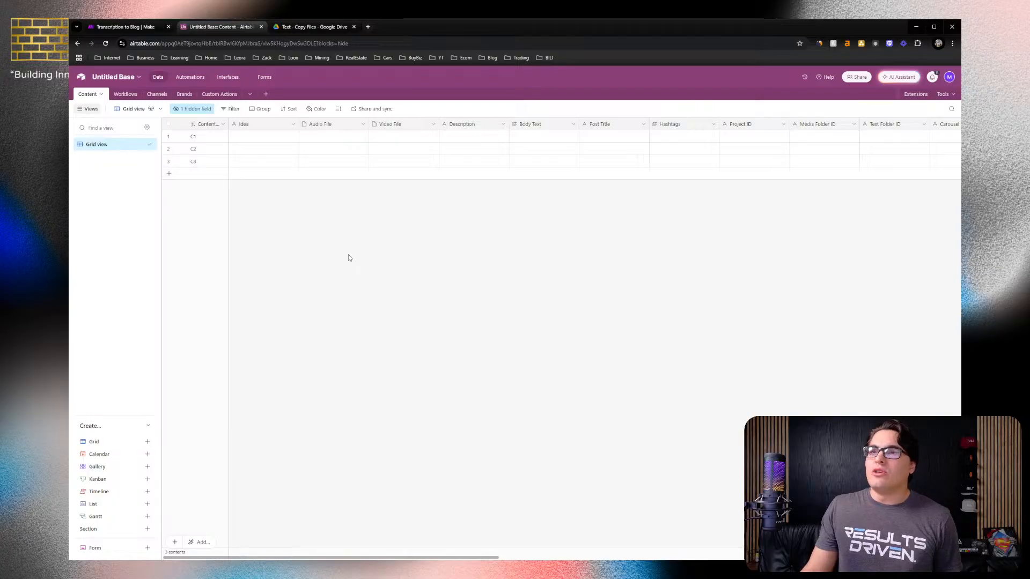
Switch to Google Drive and examine the project's Media Files folder, the 1. Import folder and the parent BILT Kontent Magic folder
left_click(287, 33)
left_click(324, 105)
double_click(201, 184)
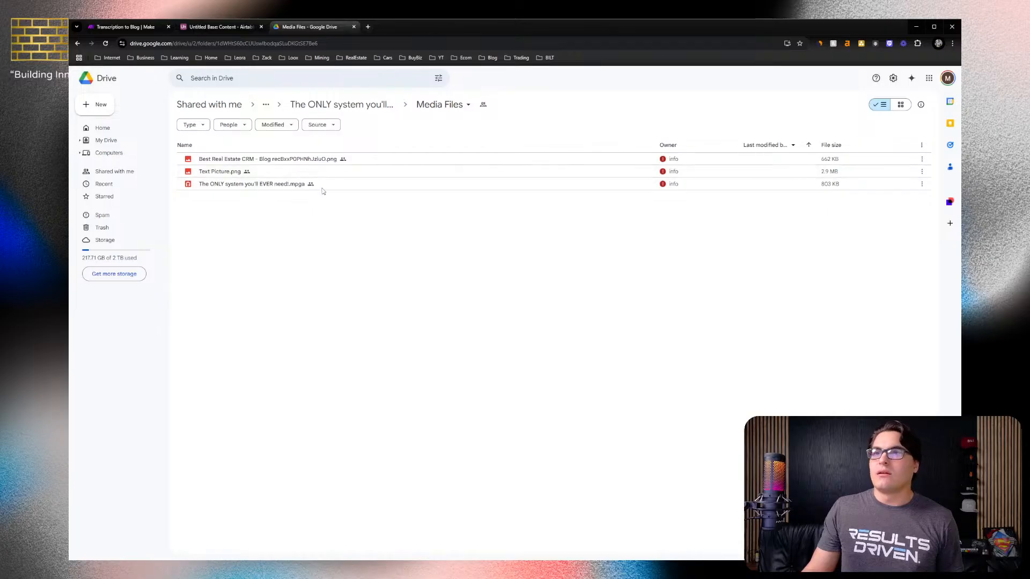
left_click(341, 109)
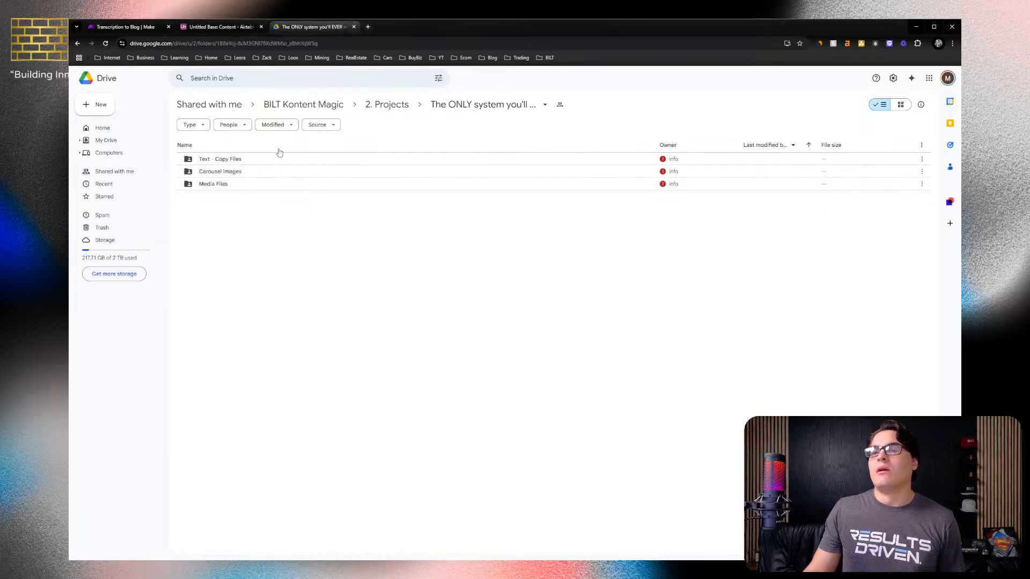
left_click(336, 106)
double_click(231, 159)
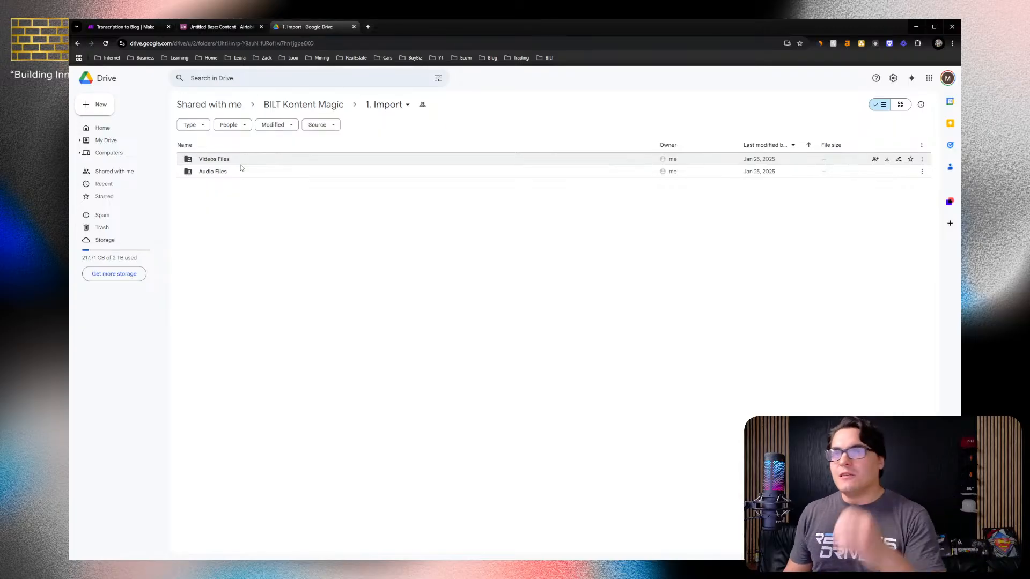
left_click(303, 105)
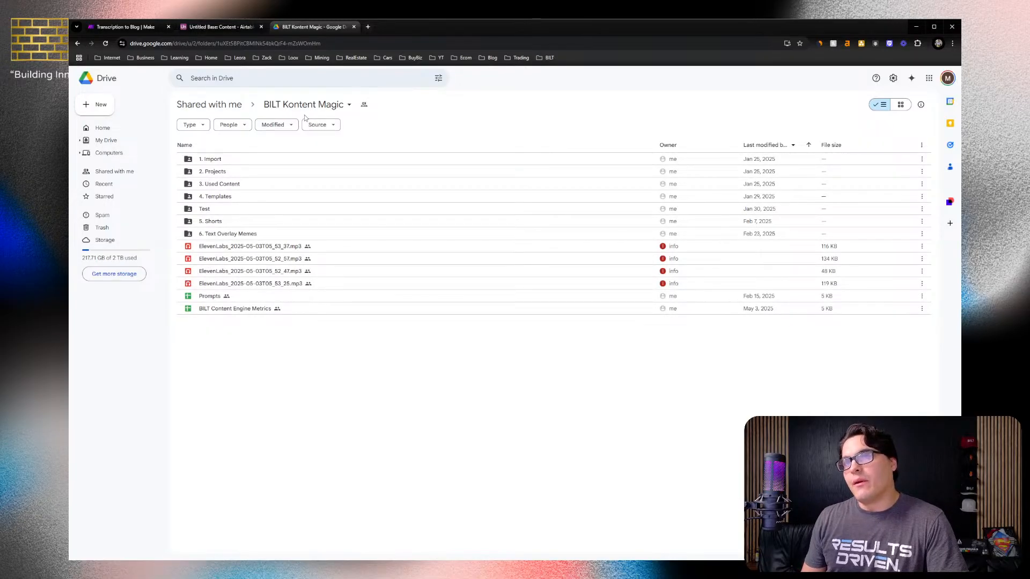
right_click(280, 395)
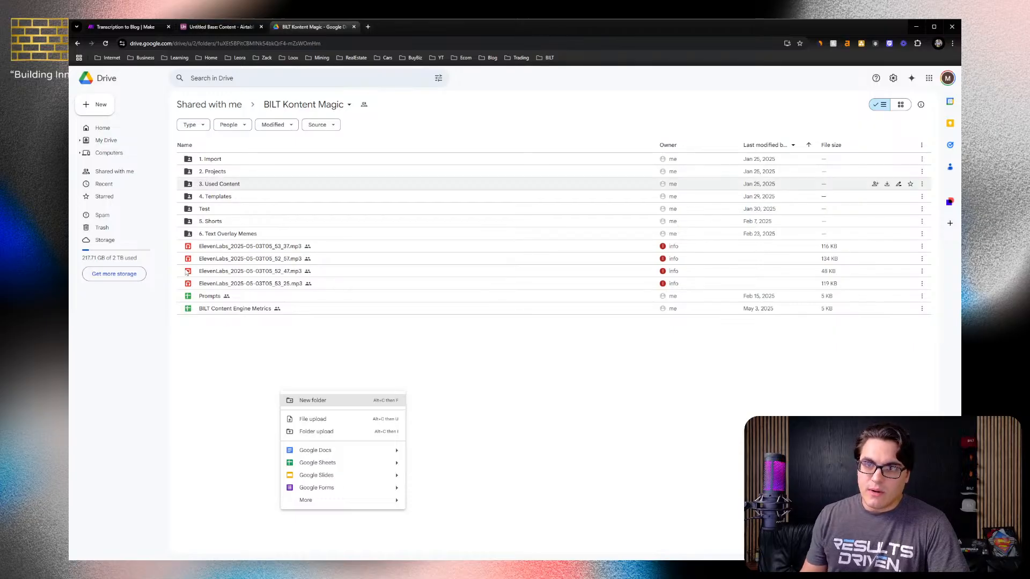
left_click(214, 453)
key("ctrl+a")
left_click(210, 360)
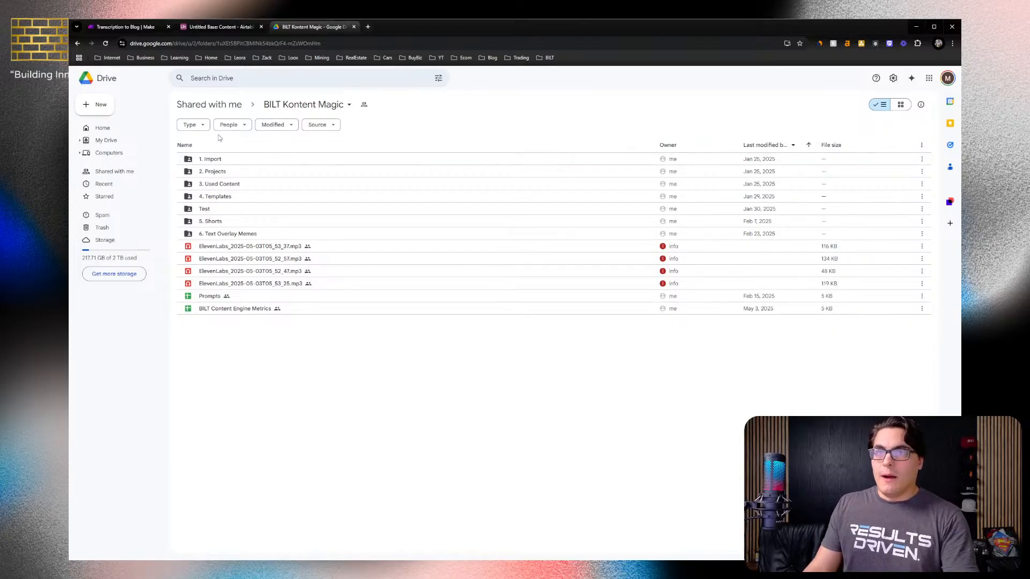
Create a folder named "BILT Kontent Engine V2" inside BILT Kontent Magic
right_click(249, 423)
left_click(268, 431)
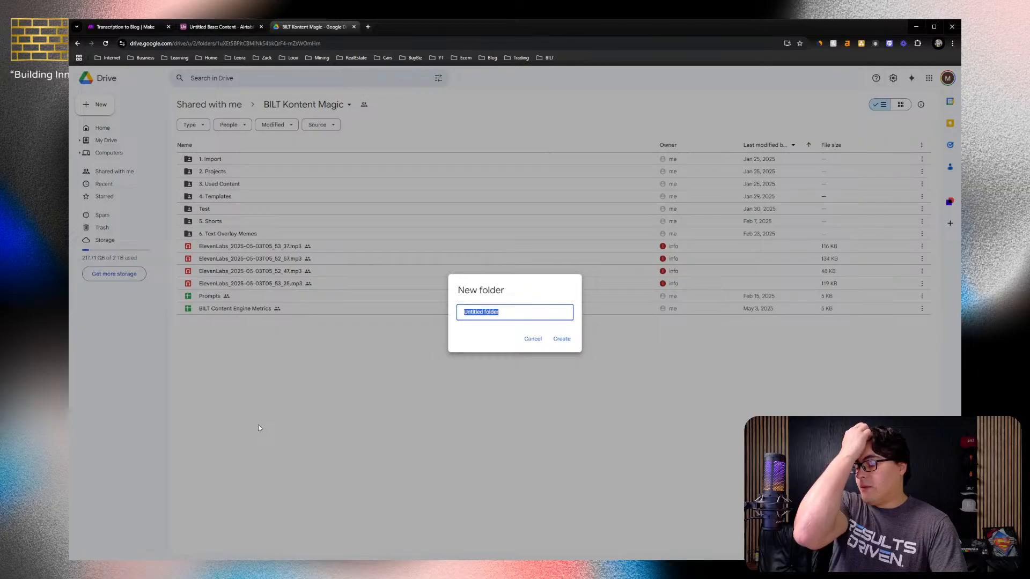
type("BILT")
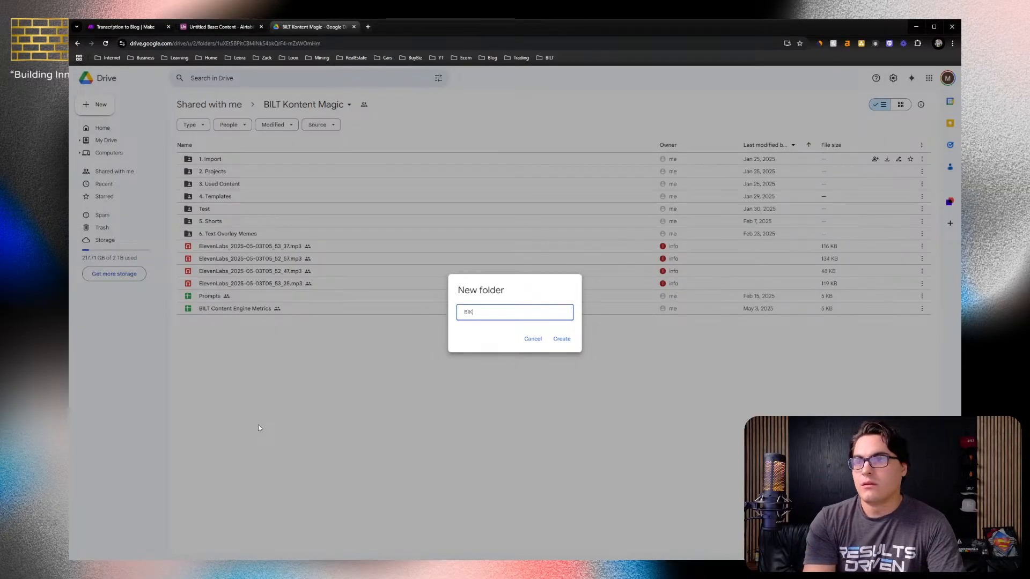
type(" Konente")
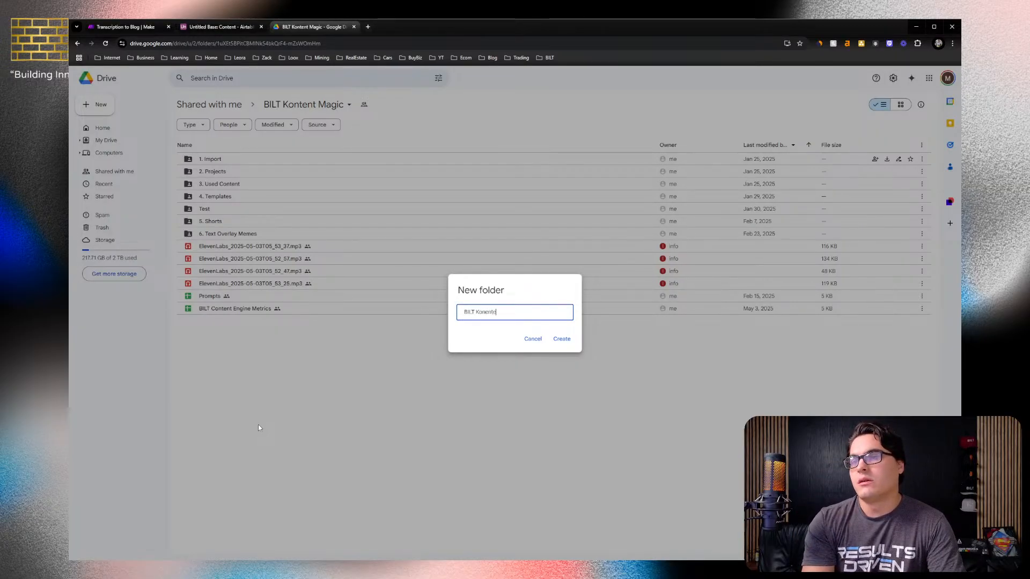
key("BackSpace")
key("BackSpace")
key("BackSpace")
key("BackSpace")
type("tent Engine")
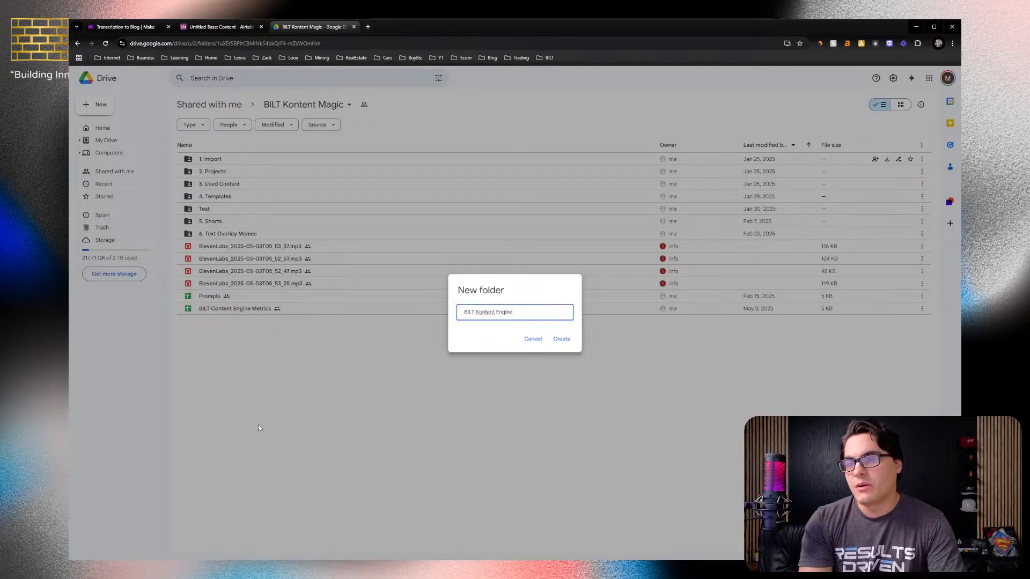
type(" V2")
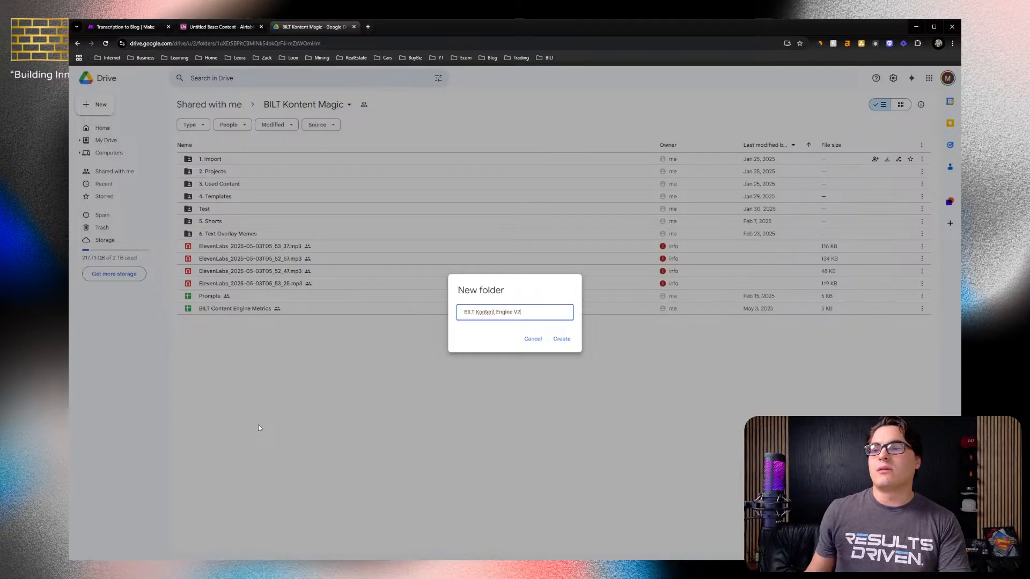
left_click(559, 339)
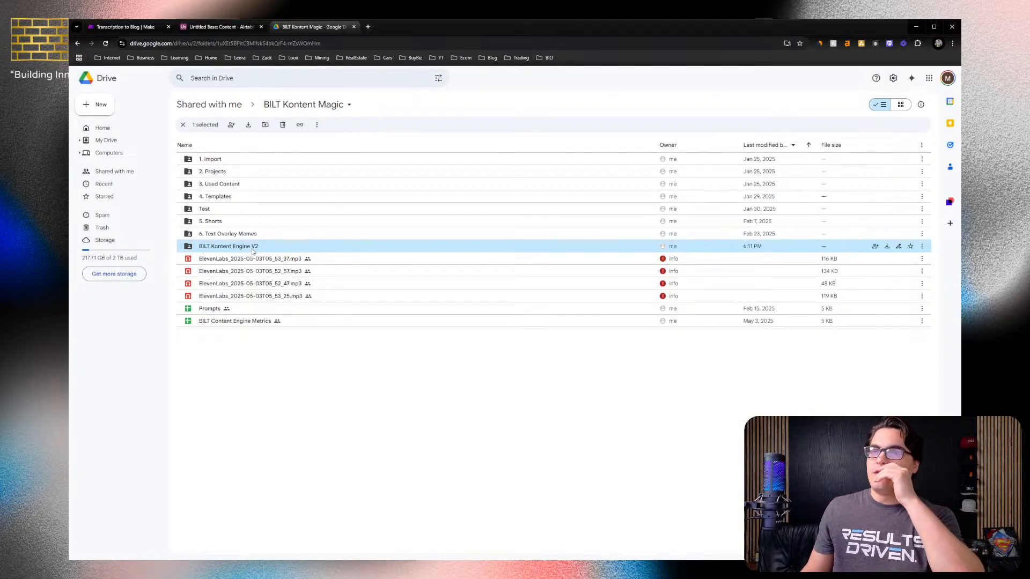
Create a folder named "1. Imports" inside BILT Kontent Engine V2
double_click(252, 249)
right_click(252, 249)
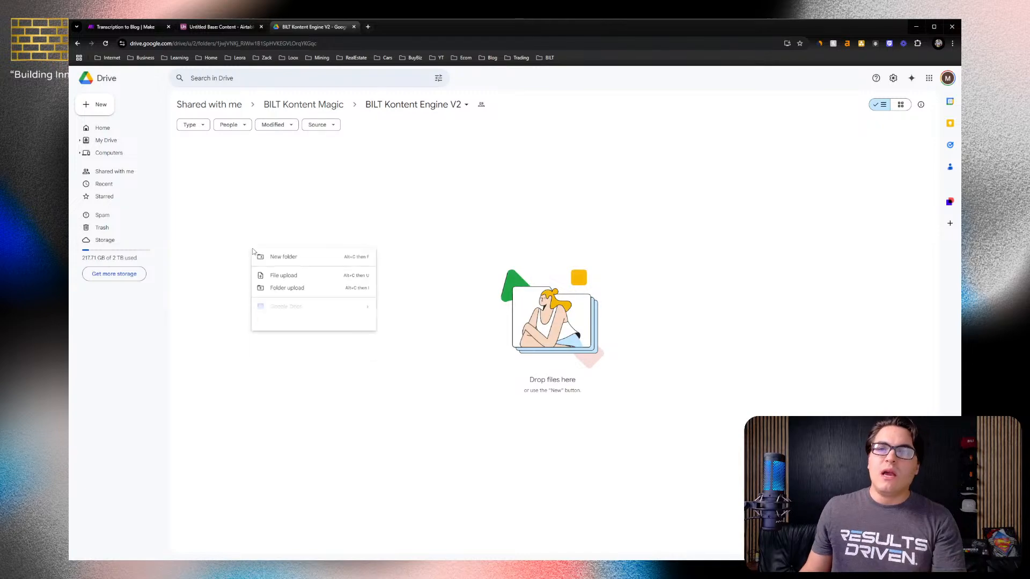
left_click(320, 260)
type("1")
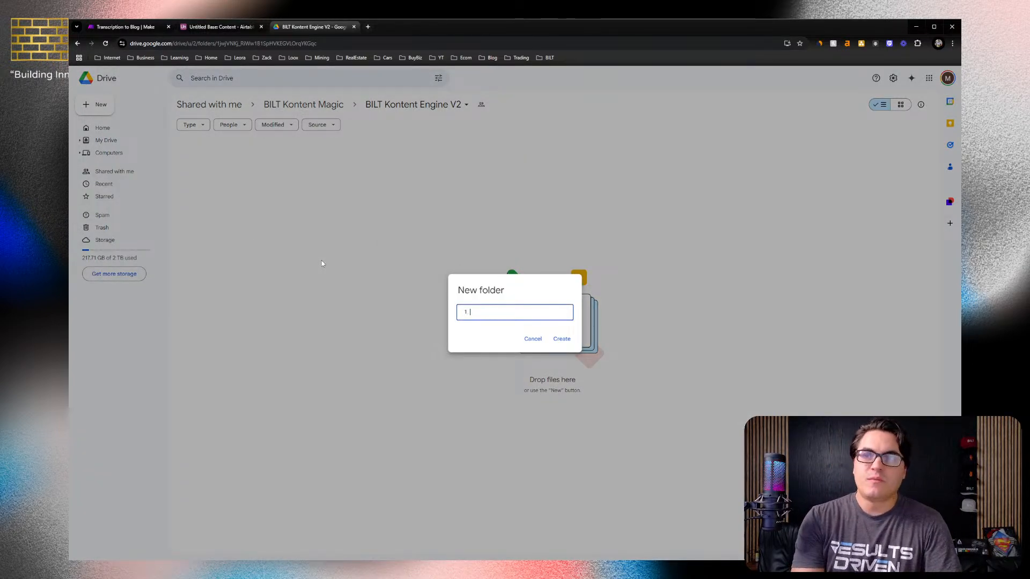
type(". Im")
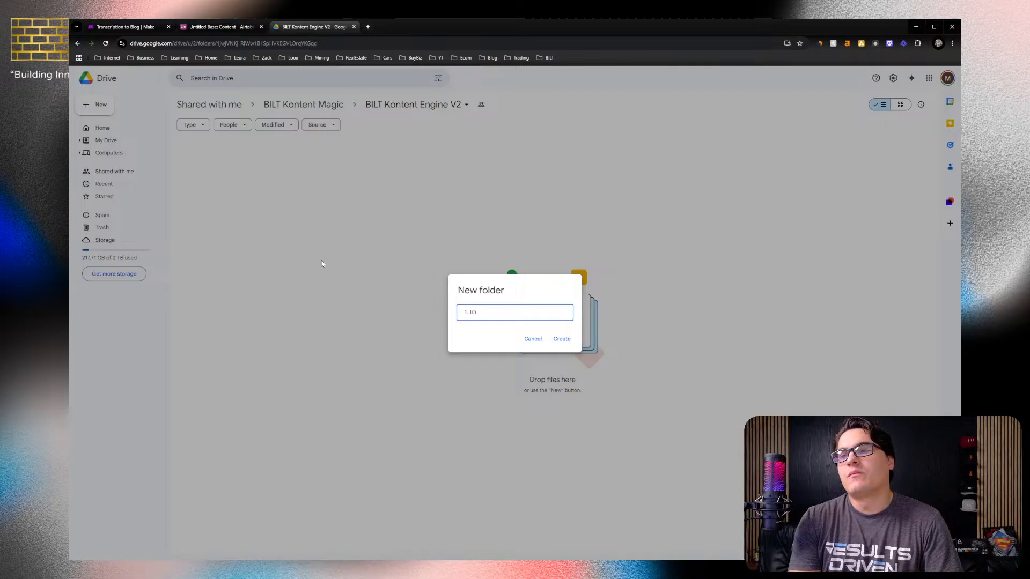
type("ports")
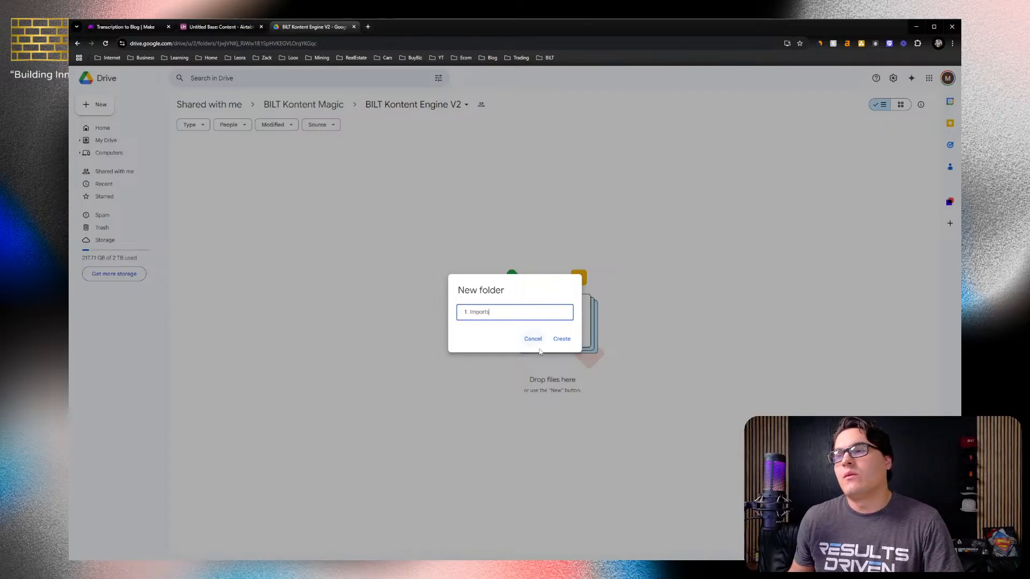
left_click(569, 345)
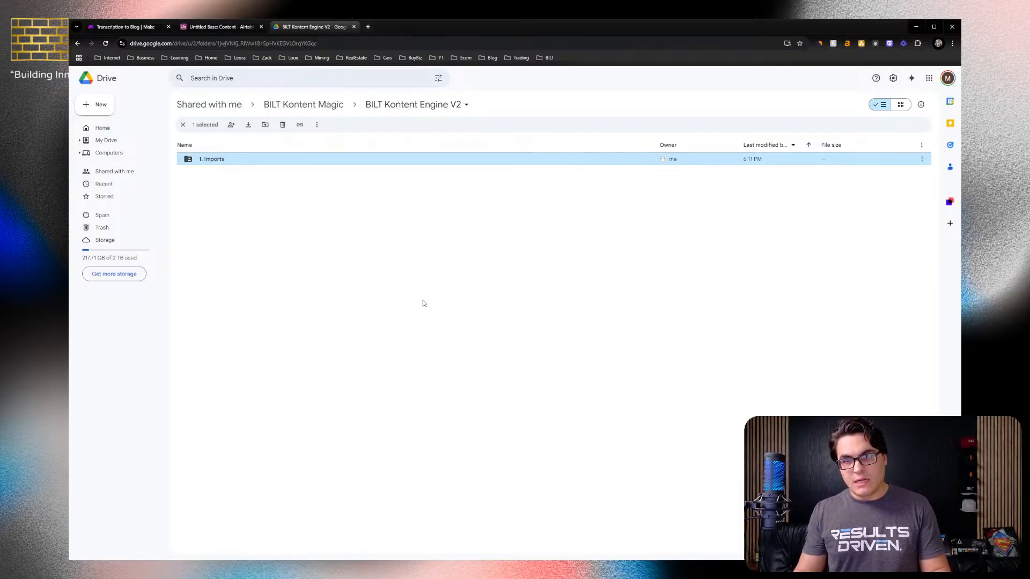
Look at the Google One storage upgrade plans and return to the Drive folder
left_click(120, 274)
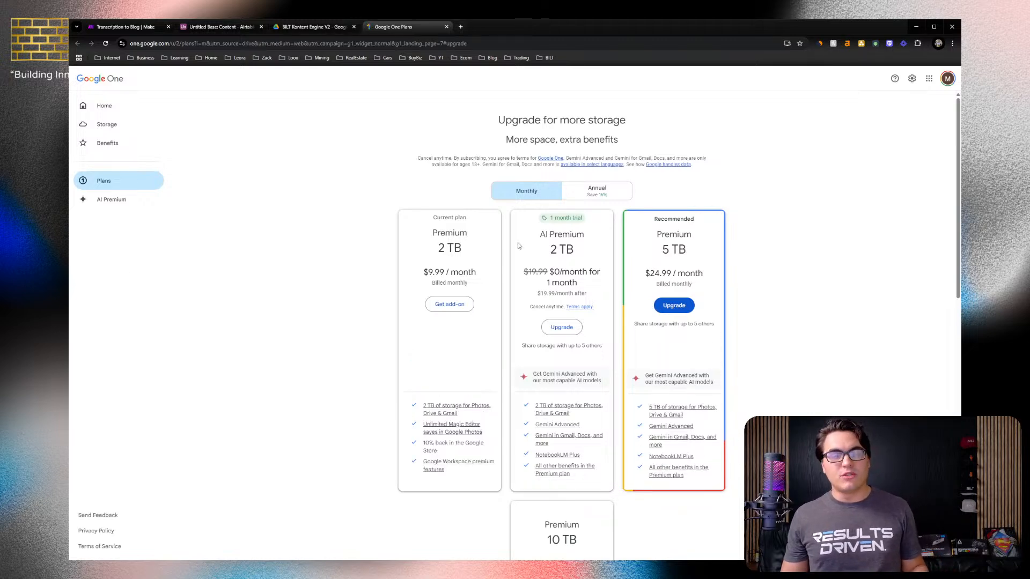
left_click(446, 26)
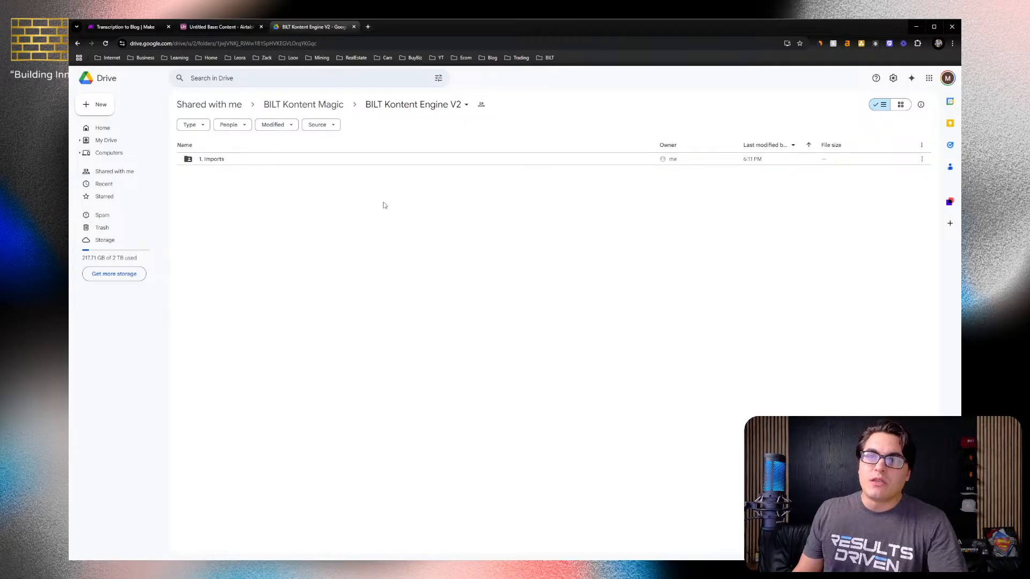
Create a folder named "Audio Files" inside the 1. Imports folder
double_click(261, 160)
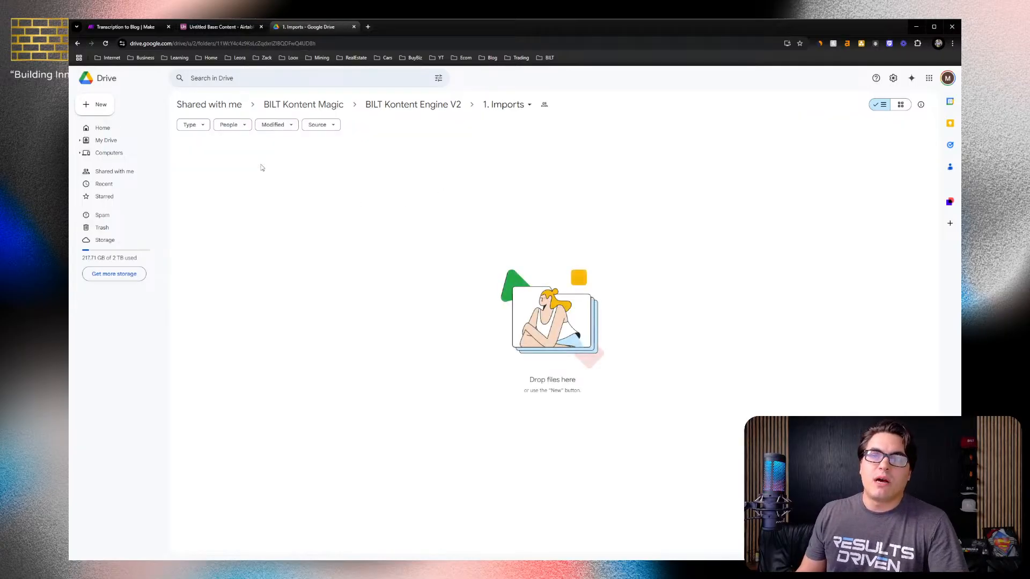
right_click(262, 167)
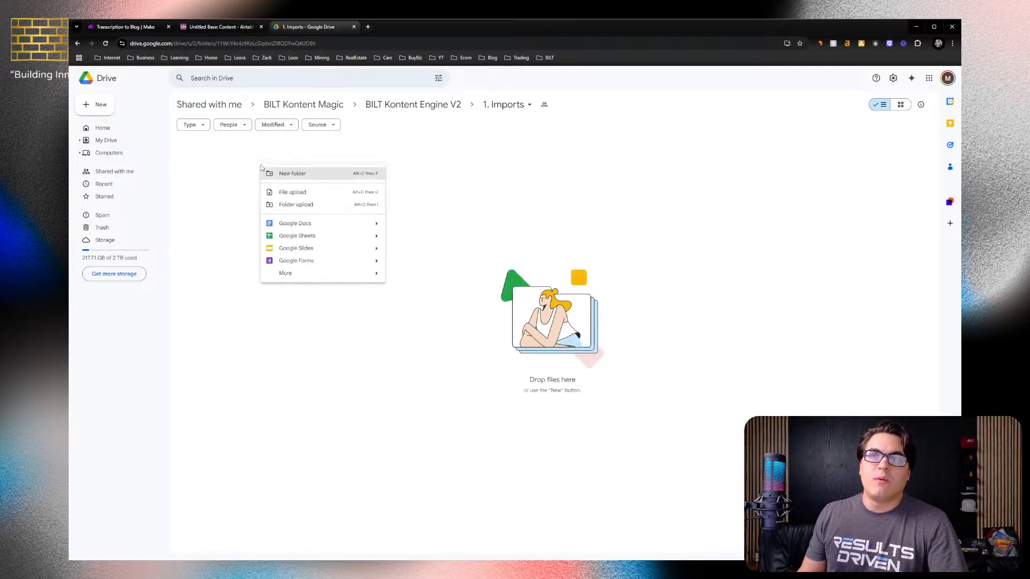
left_click(302, 177)
type("Audi")
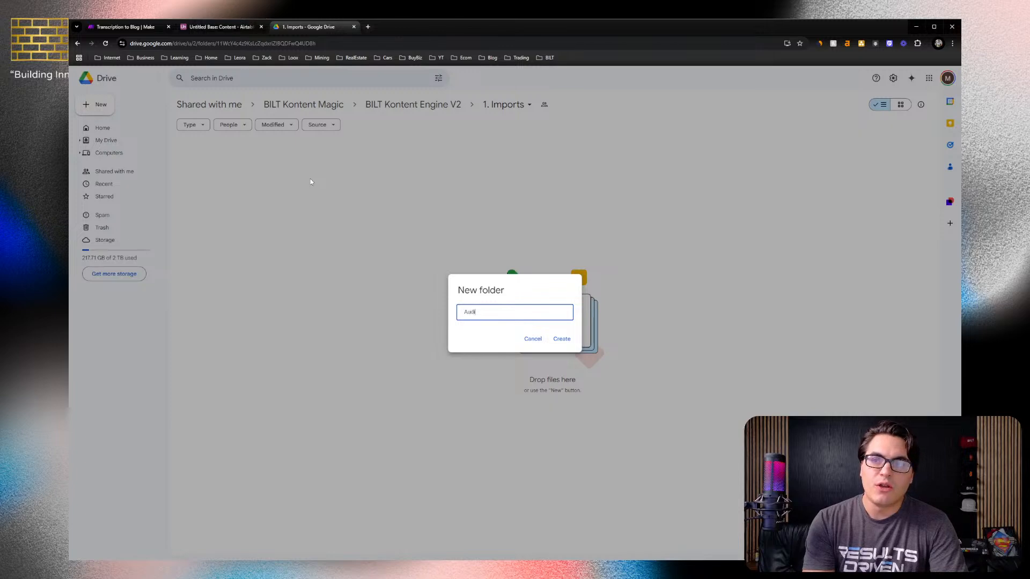
type("o VCles")
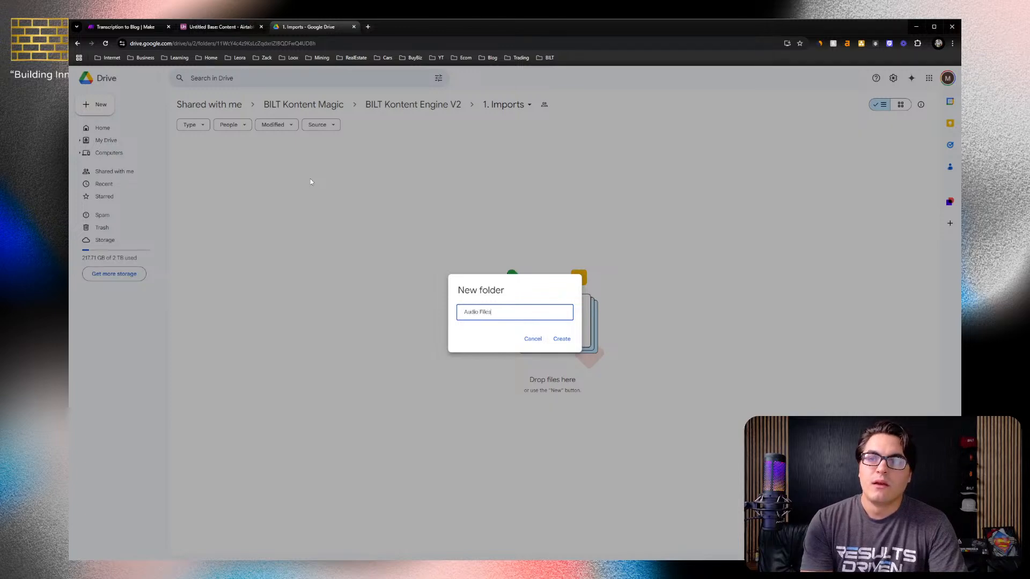
left_click(556, 341)
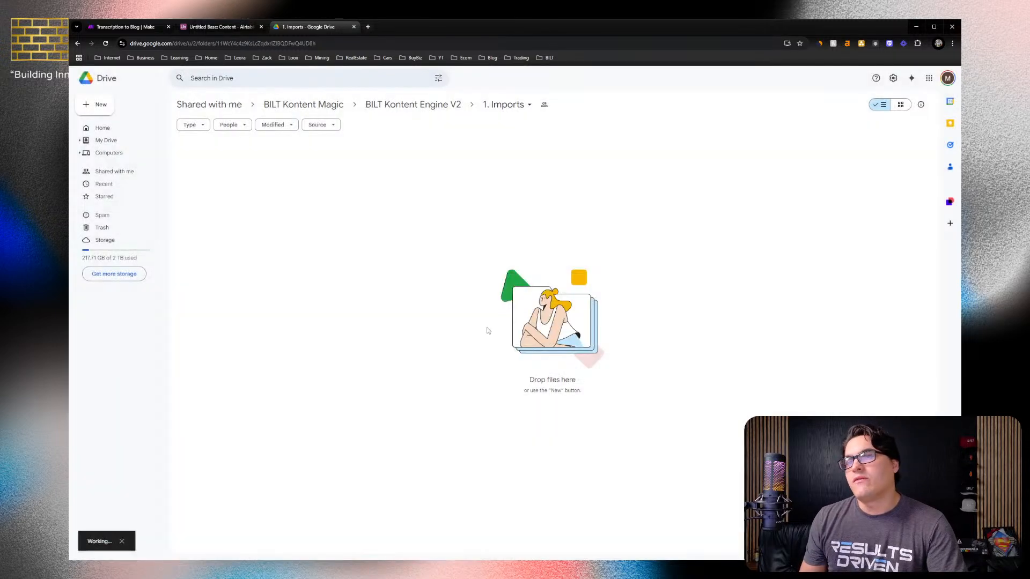
Create a folder named "Video Files" inside the 1. Imports folder
right_click(296, 220)
left_click(306, 225)
type("Video Files")
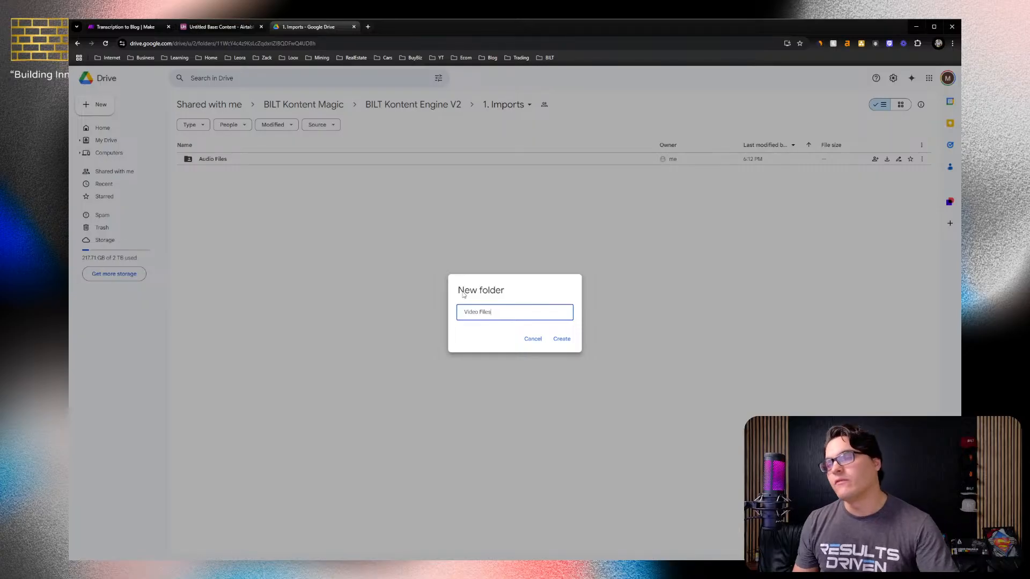
left_click(569, 340)
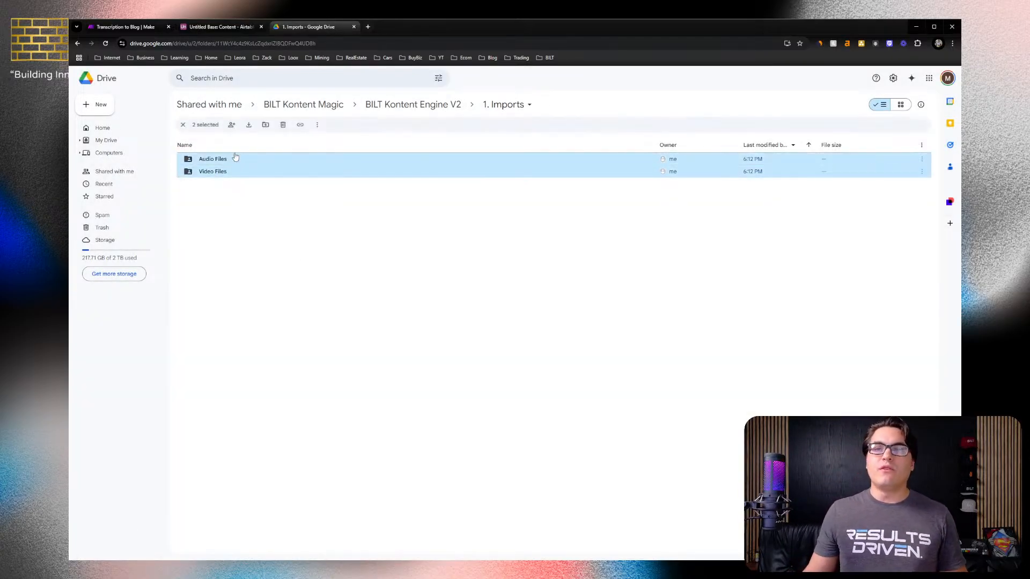
left_click_drag(301, 259, 193, 156)
left_click(254, 208)
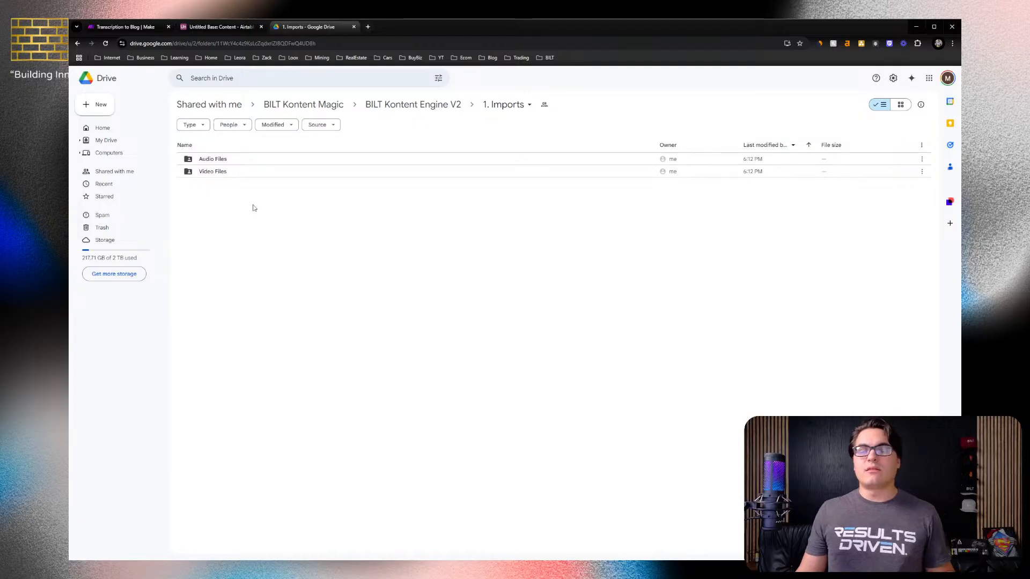
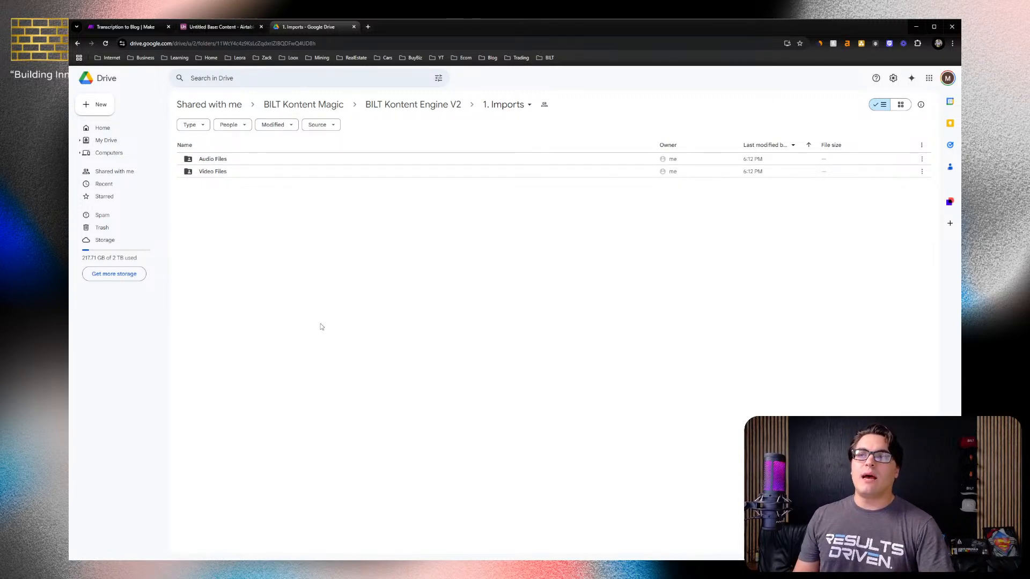
Look inside the Audio Files folder and return to the 1. Imports folder
left_click_drag(285, 258, 220, 160)
left_click(247, 194)
left_click(221, 163)
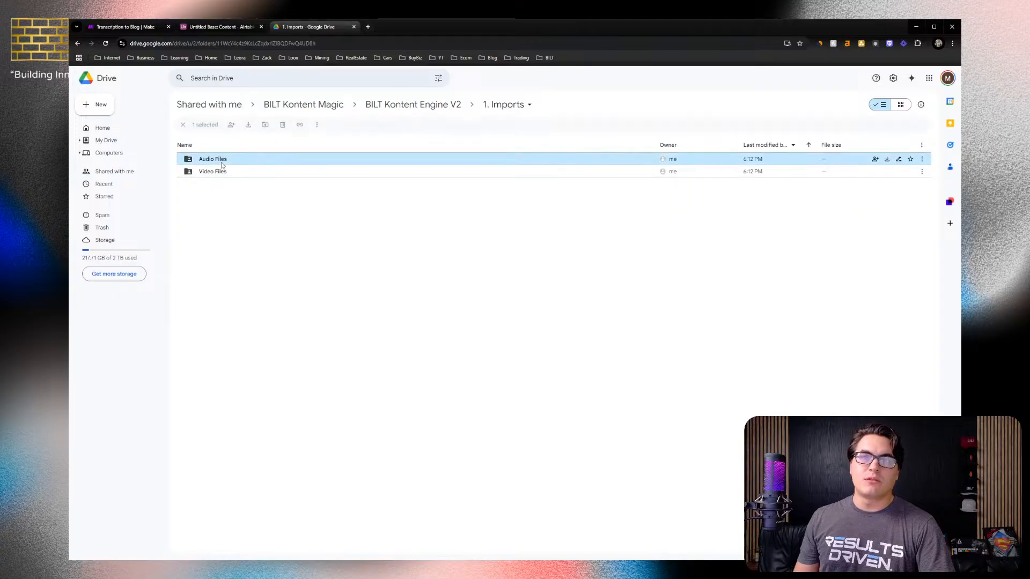
double_click(223, 164)
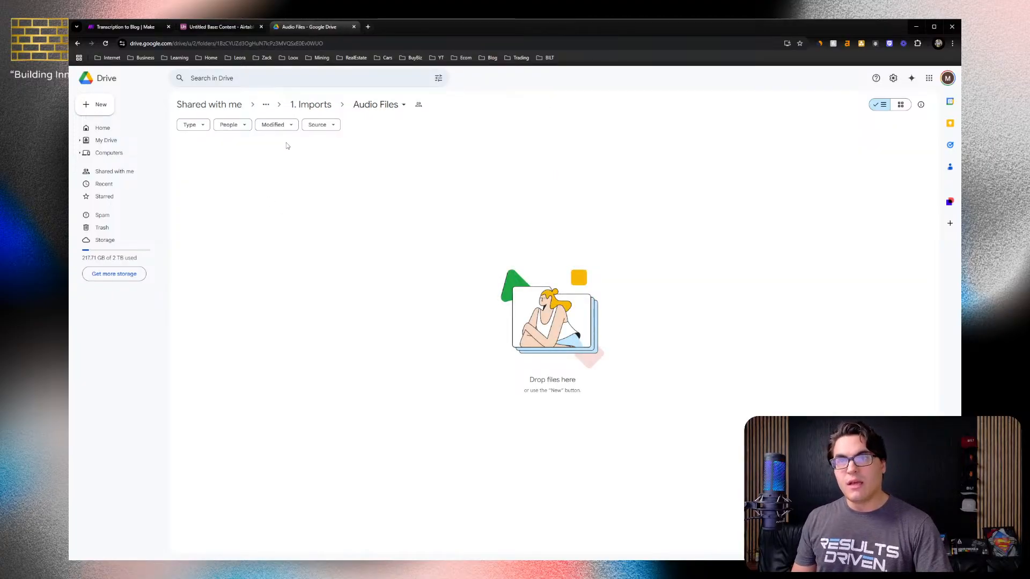
left_click(311, 105)
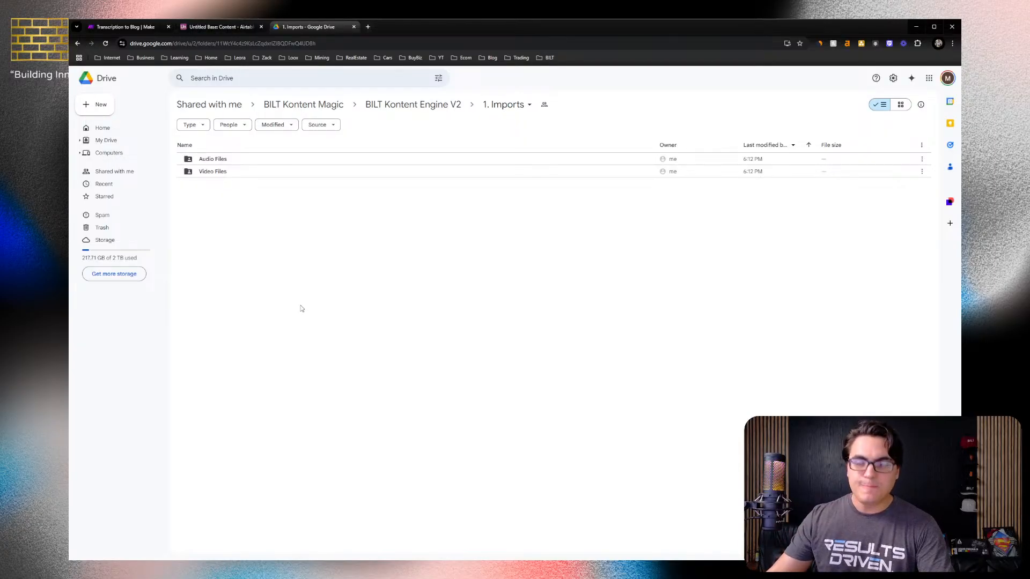
Create a folder named "2. Projects" inside BILT Kontent Engine V2
left_click(410, 106)
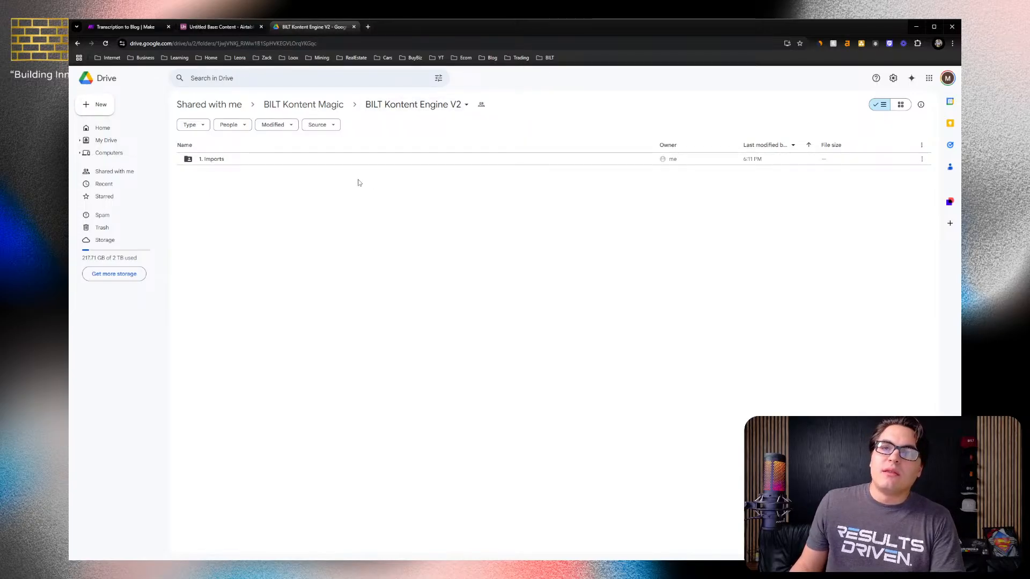
right_click(349, 199)
left_click(373, 205)
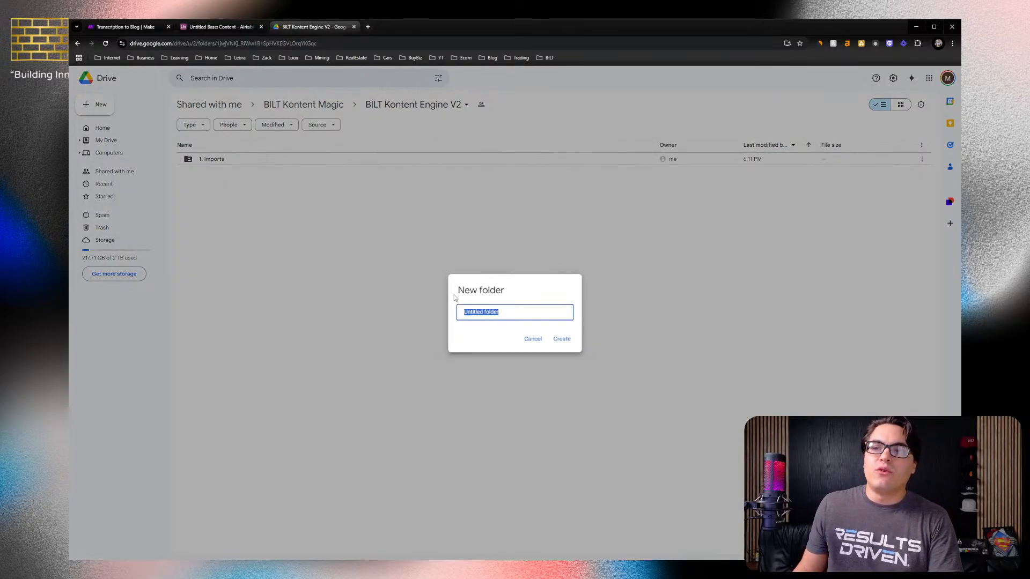
type("2. ")
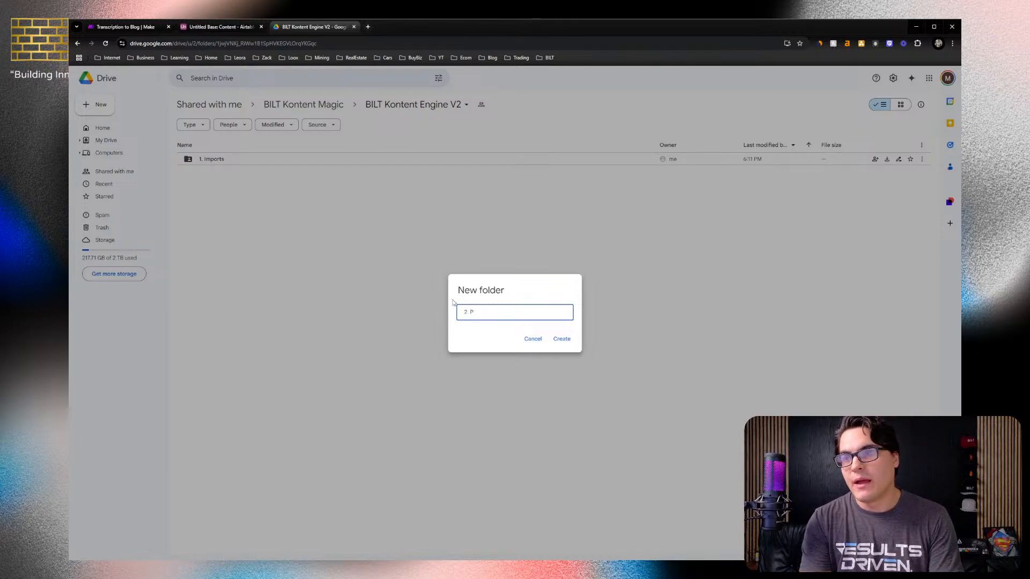
type("Projects")
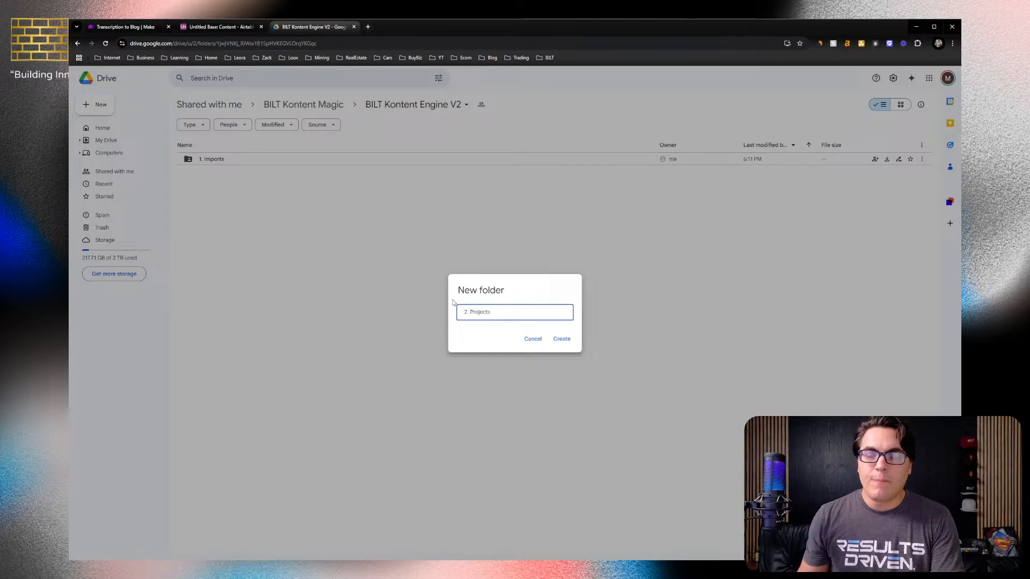
left_click(559, 339)
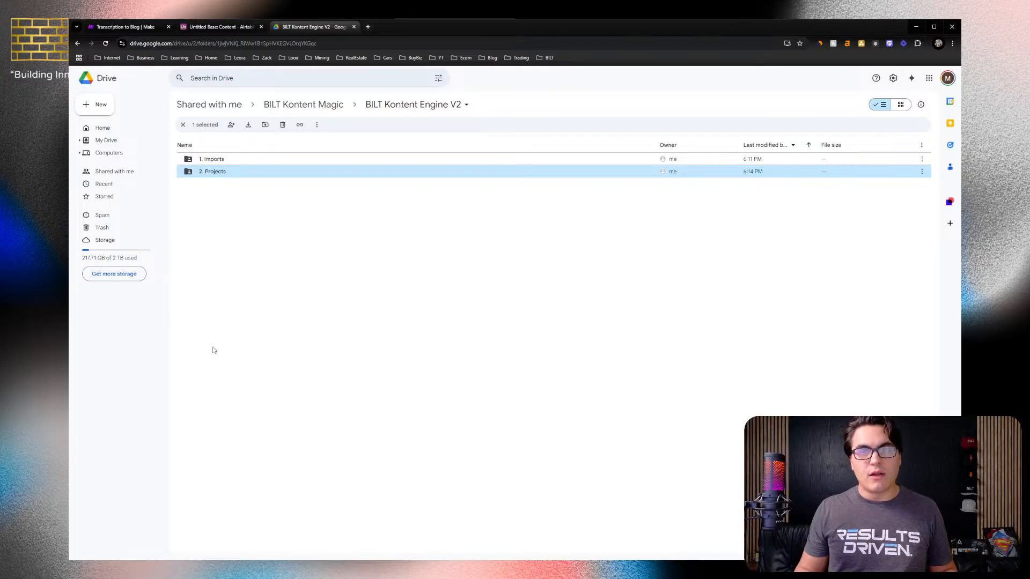
left_click(213, 350)
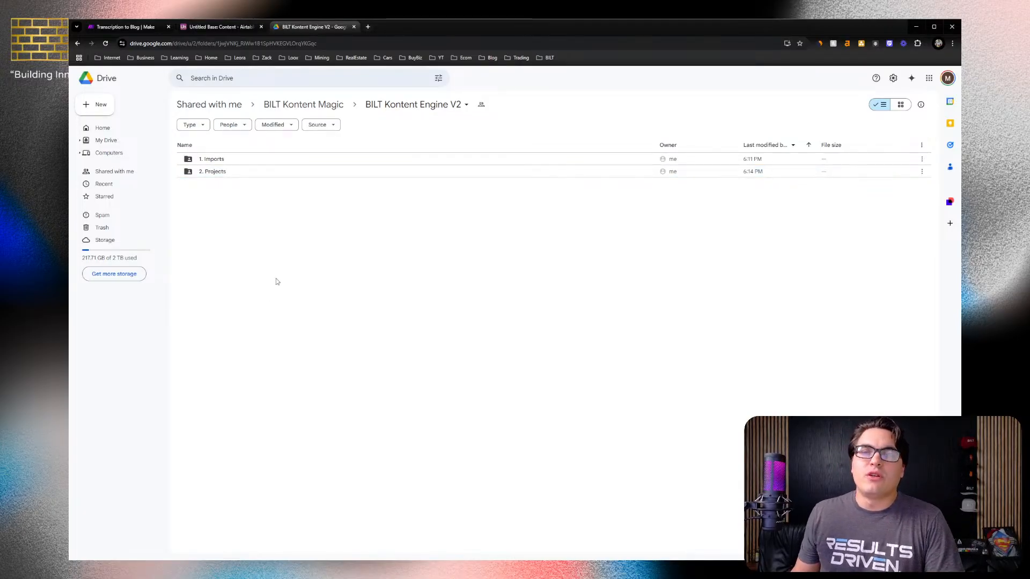
left_click_drag(260, 225, 293, 365)
left_click_drag(258, 195, 335, 438)
left_click_drag(275, 271, 352, 450)
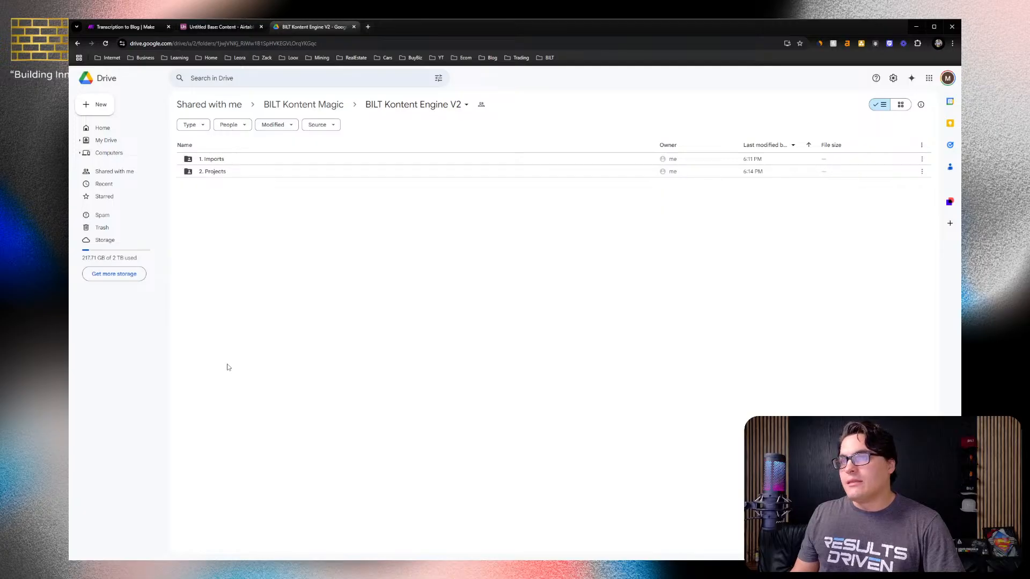
Switch to Make and leave the Transcription to Blog scenario for the list of all scenarios
left_click(237, 32)
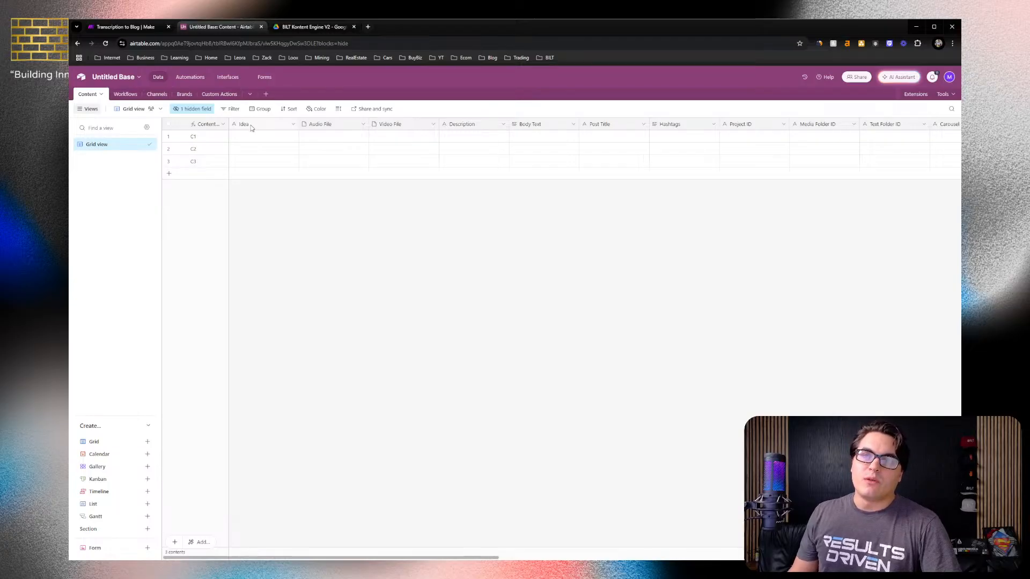
left_click(140, 31)
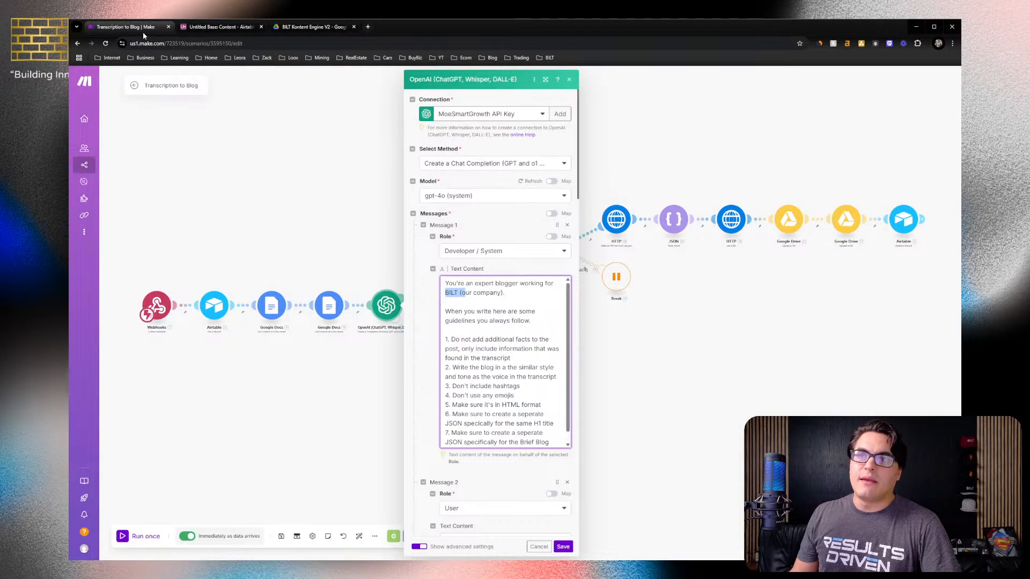
left_click(135, 86)
left_click(118, 83)
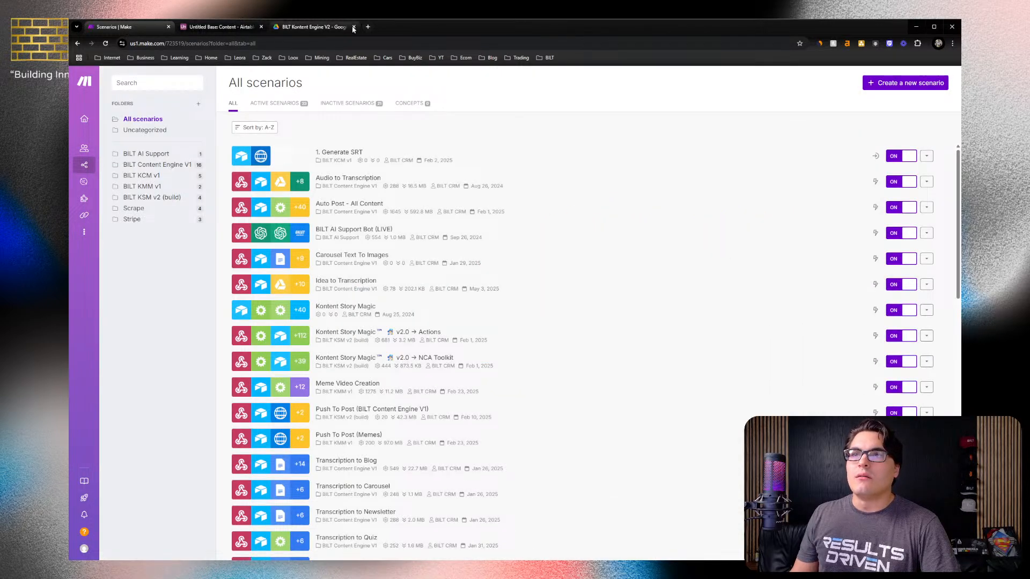
Open the Make homepage in a new browser tab, replacing the old scenarios tab, and log in to the account
left_click(368, 27)
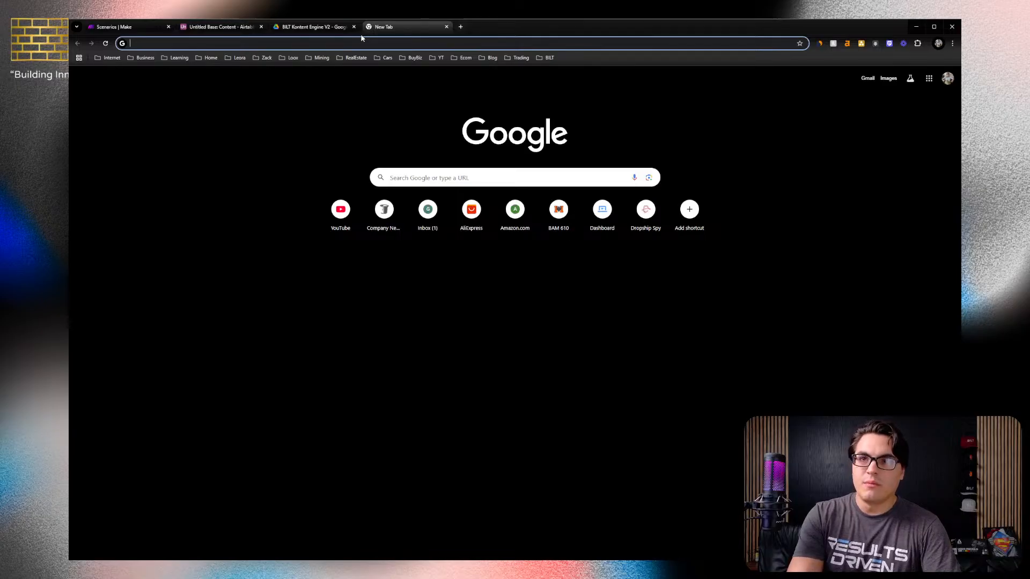
type("mk")
key("BackSpace")
key("BackSpace")
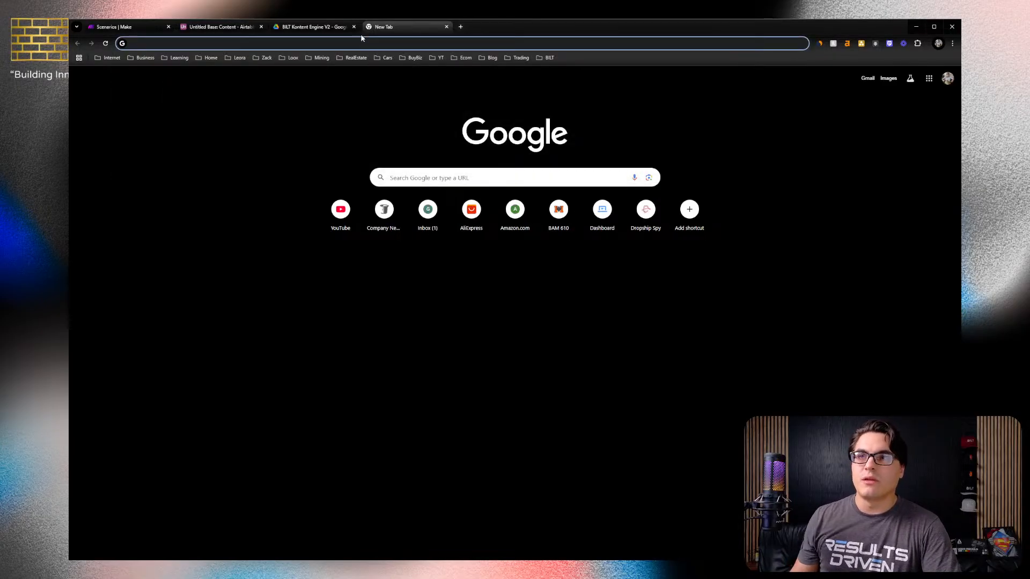
type("make")
key("Return")
left_click(130, 26)
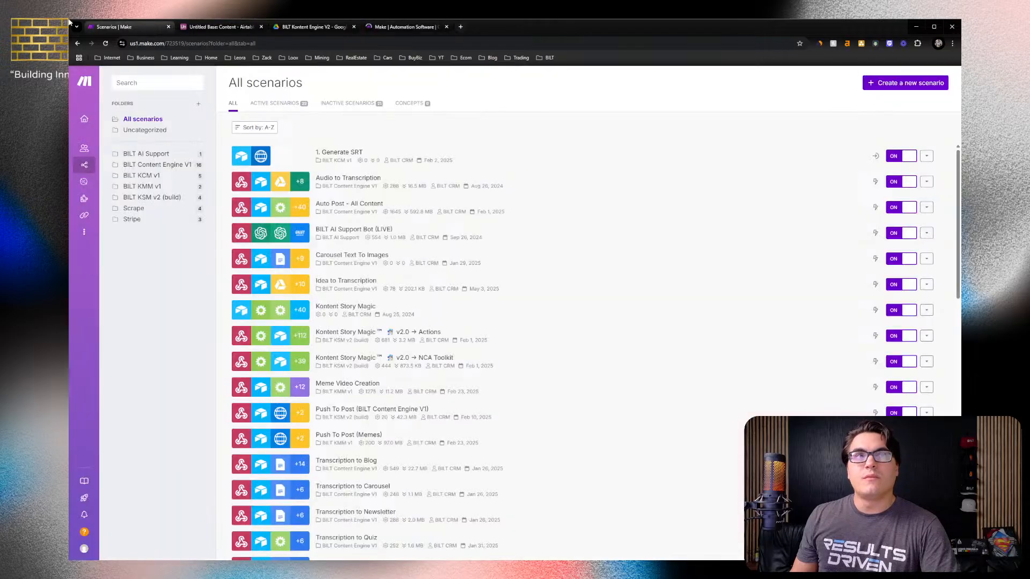
key("ctrl+w")
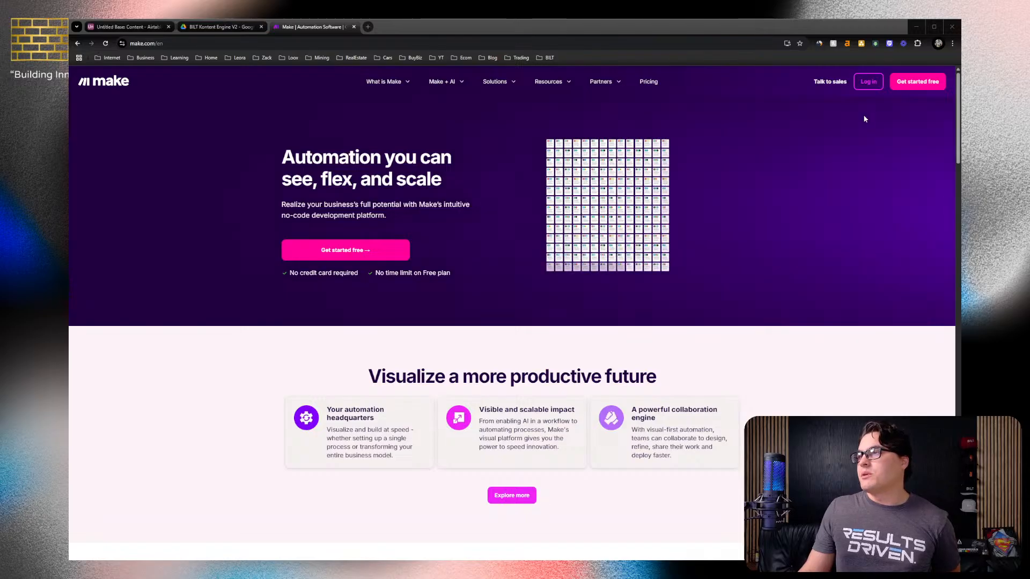
left_click(867, 87)
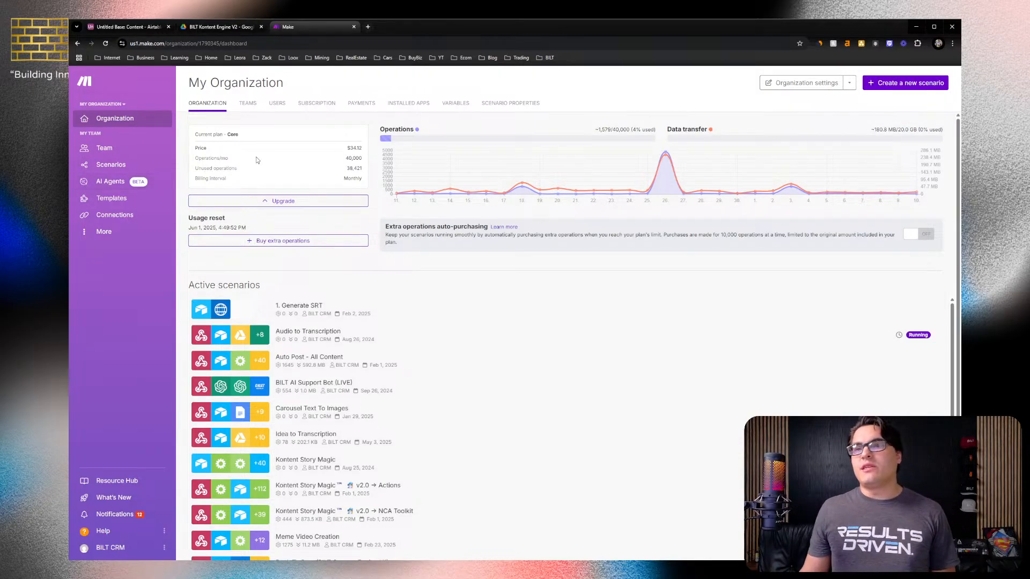
Examine the price of the current Core plan on the organization dashboard
left_click_drag(347, 151, 365, 151)
left_click(368, 150)
left_click(368, 153)
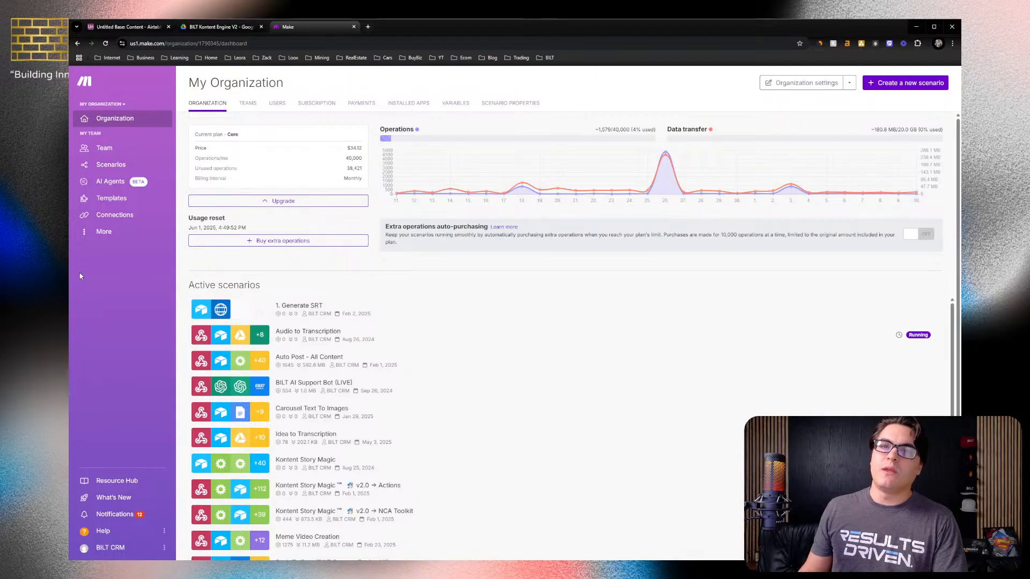
Create a scenario folder named "BILT KE v2" in Make
left_click(111, 166)
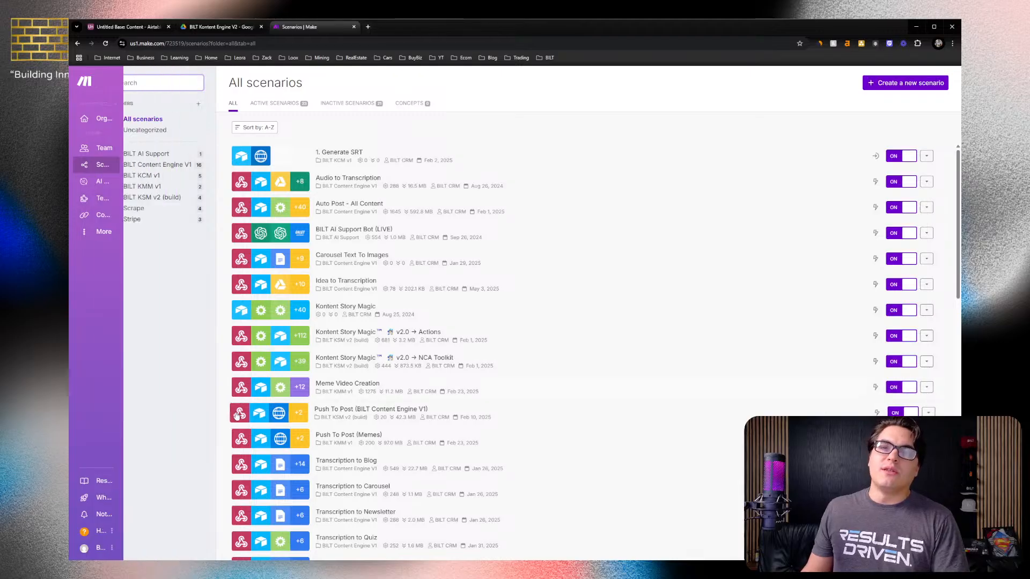
left_click(199, 104)
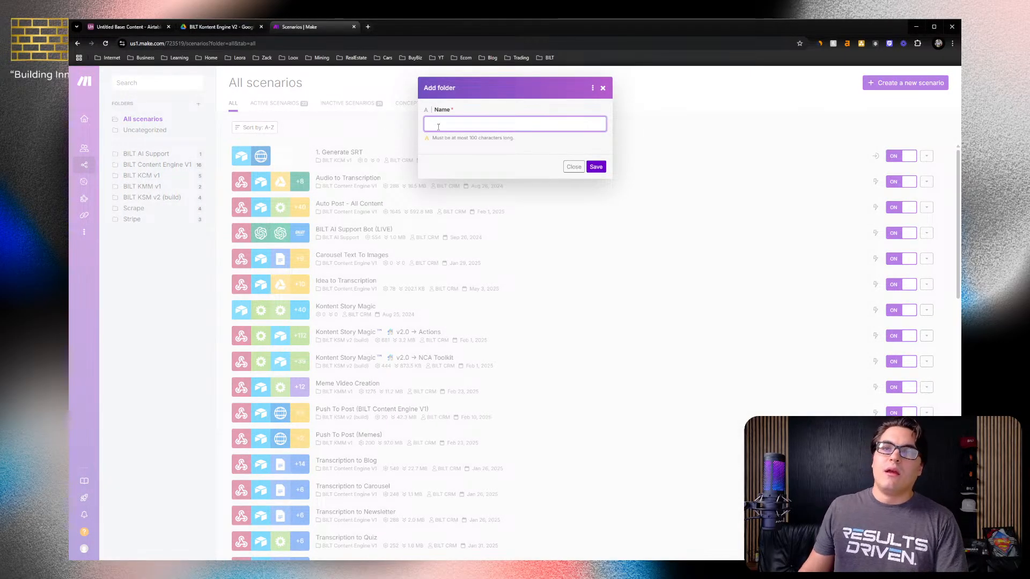
type("BIL")
type("T Kont")
type("ent")
key("BackSpace")
key("BackSpace")
key("BackSpace")
type("E")
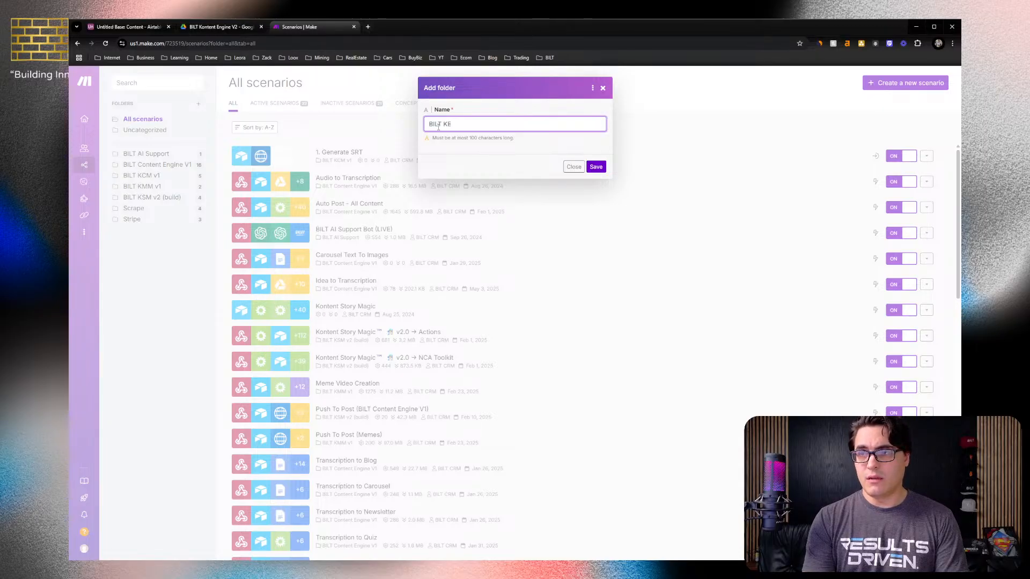
type(" v2")
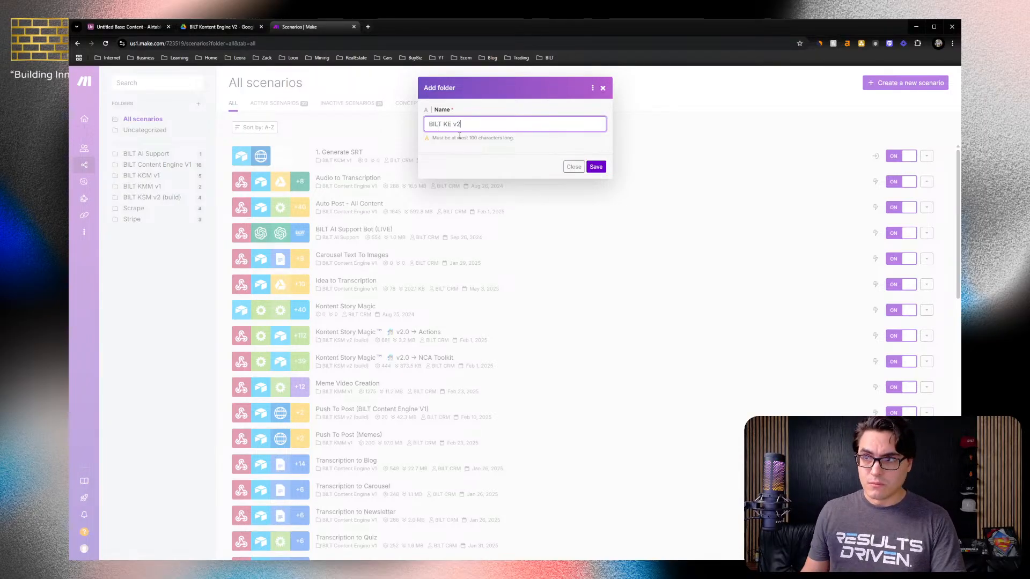
left_click(595, 166)
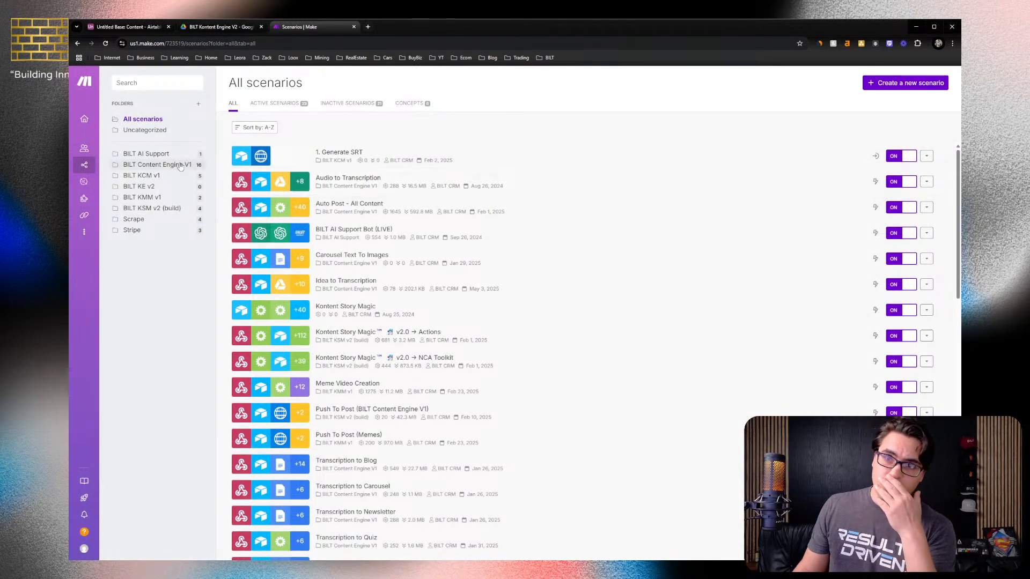
Create a new blank scenario inside the BILT KE v2 folder
left_click(156, 187)
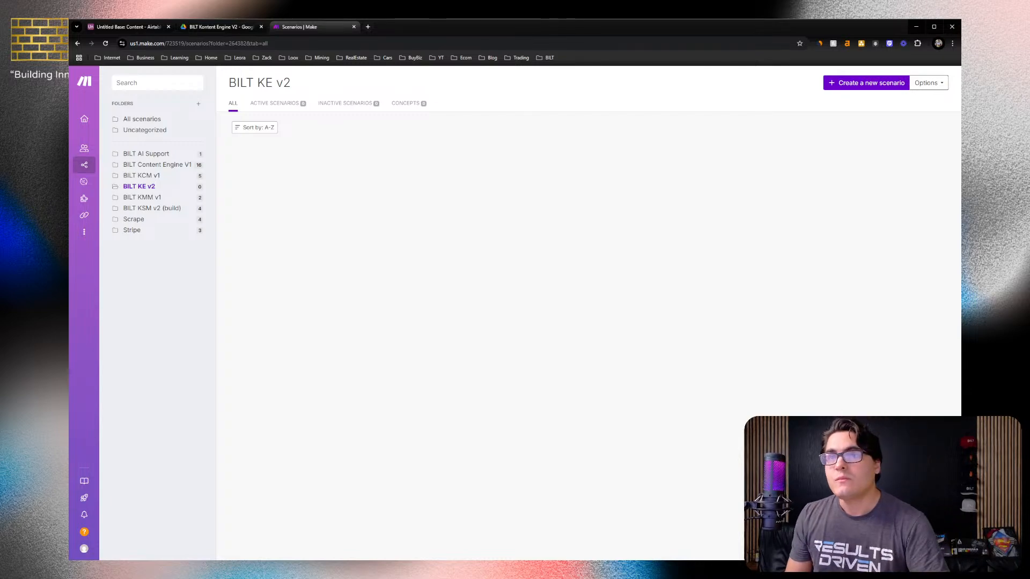
left_click(879, 82)
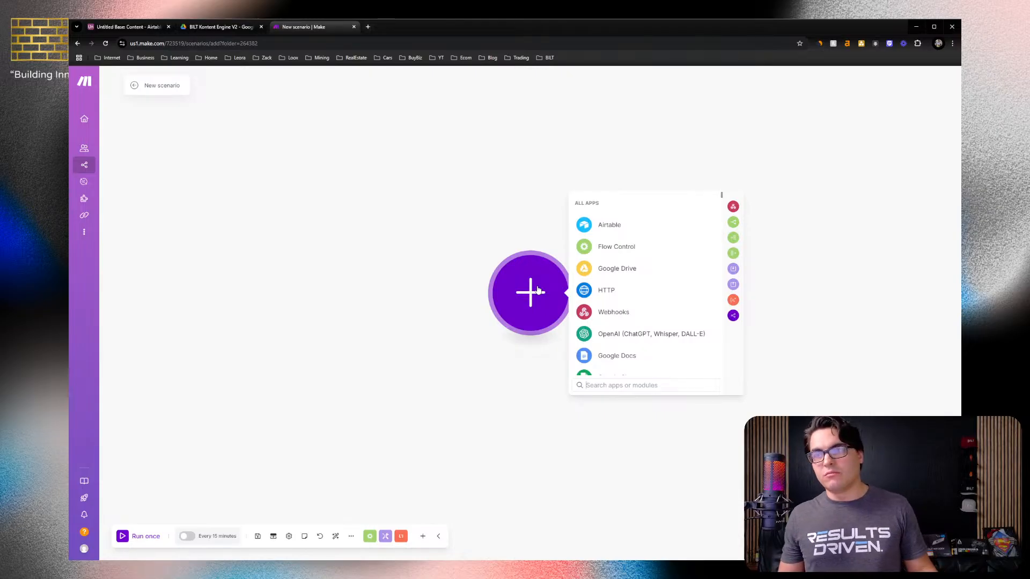
left_click(474, 188)
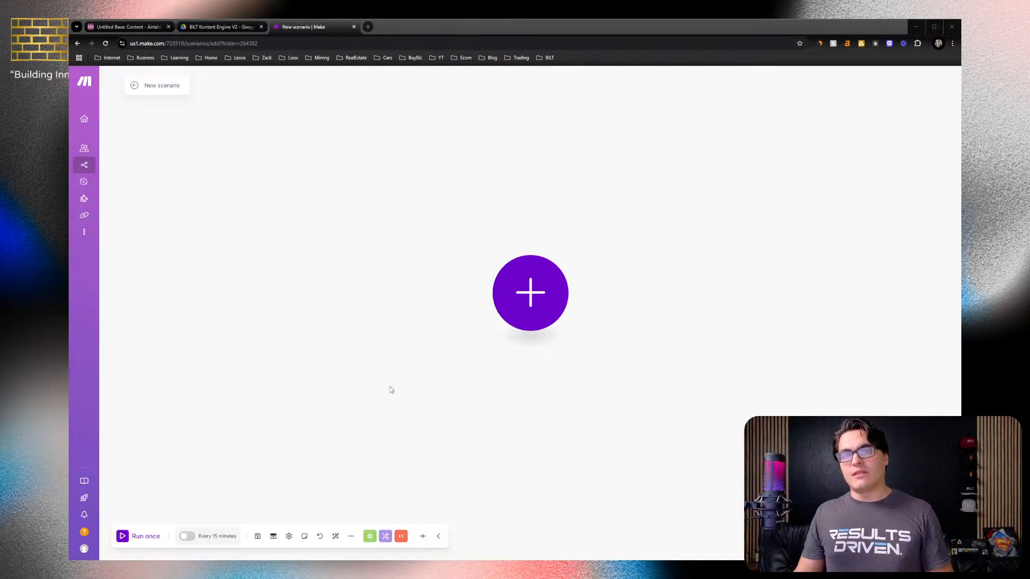
Add the Google Drive Watch Files in a Folder trigger as the scenario's first module
left_click(527, 309)
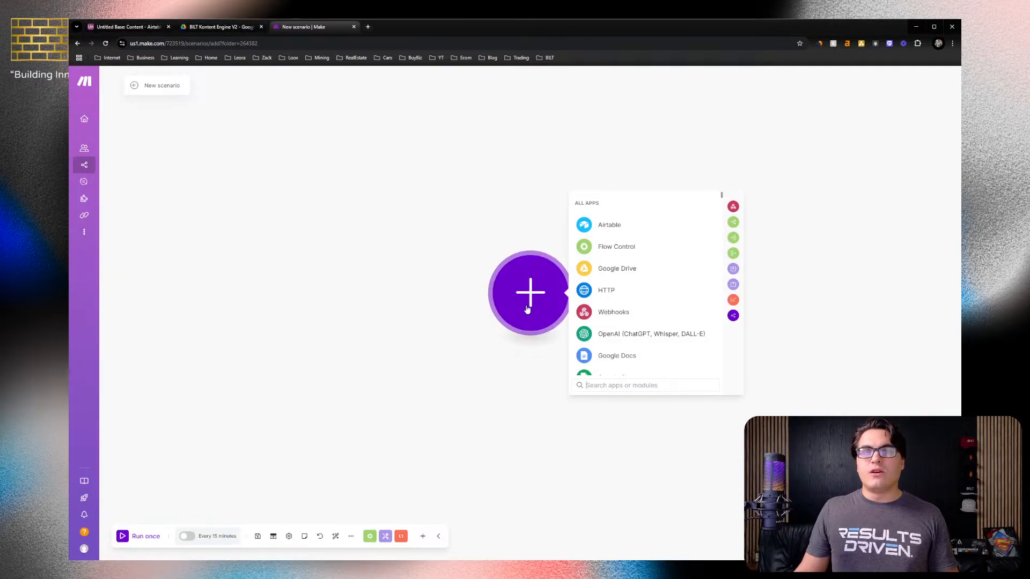
left_click(615, 266)
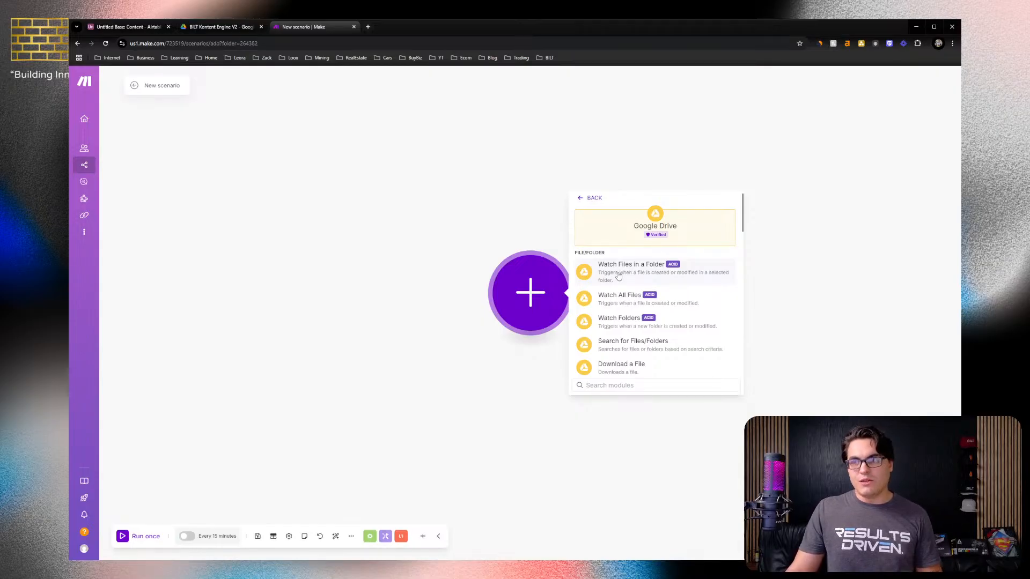
left_click(618, 277)
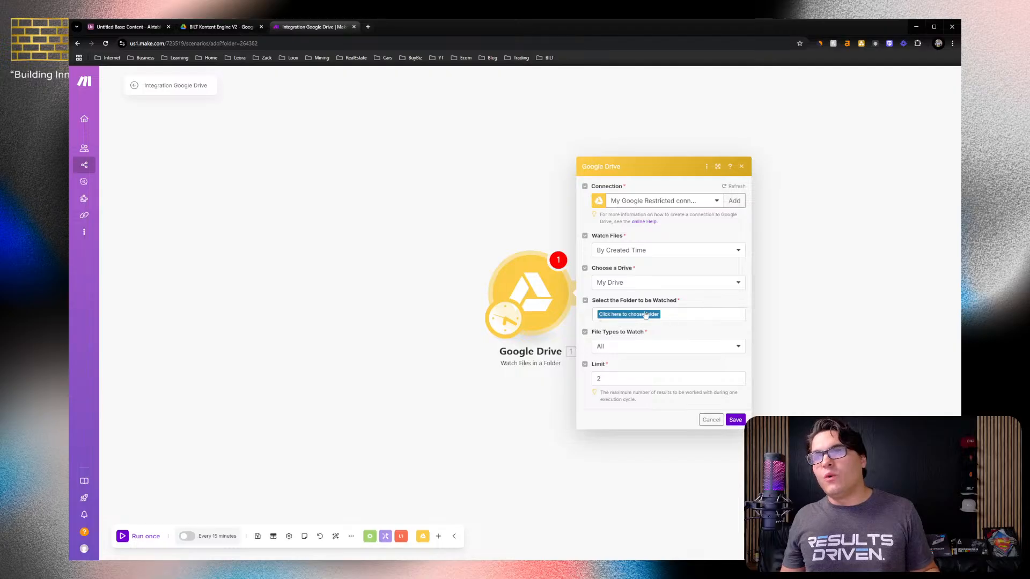
In Google Drive, open the Audio Files folder inside 1. Imports and select the folder ID in its web address
left_click(222, 27)
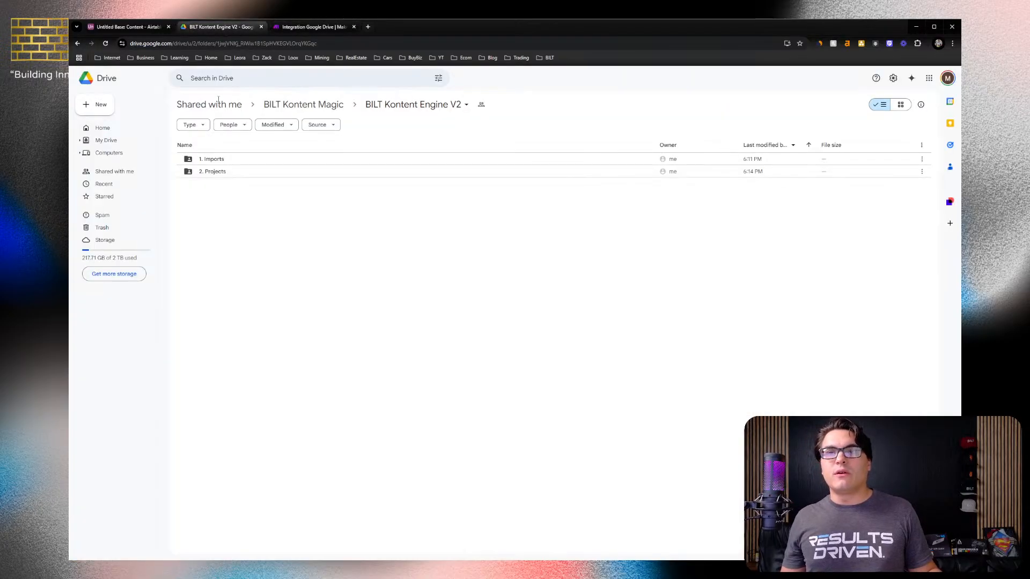
left_click(230, 162)
double_click(230, 162)
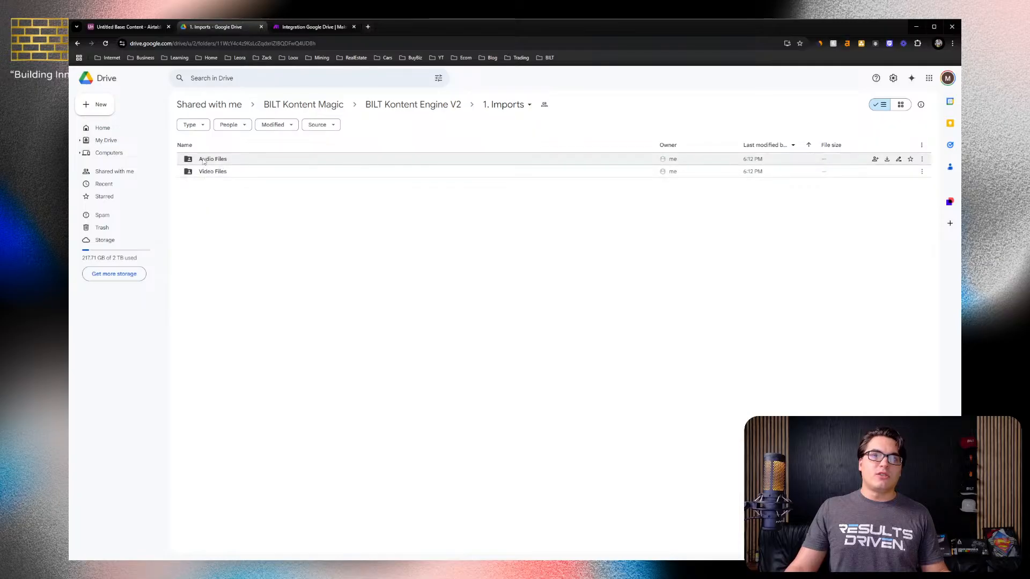
left_click(204, 161)
double_click(204, 161)
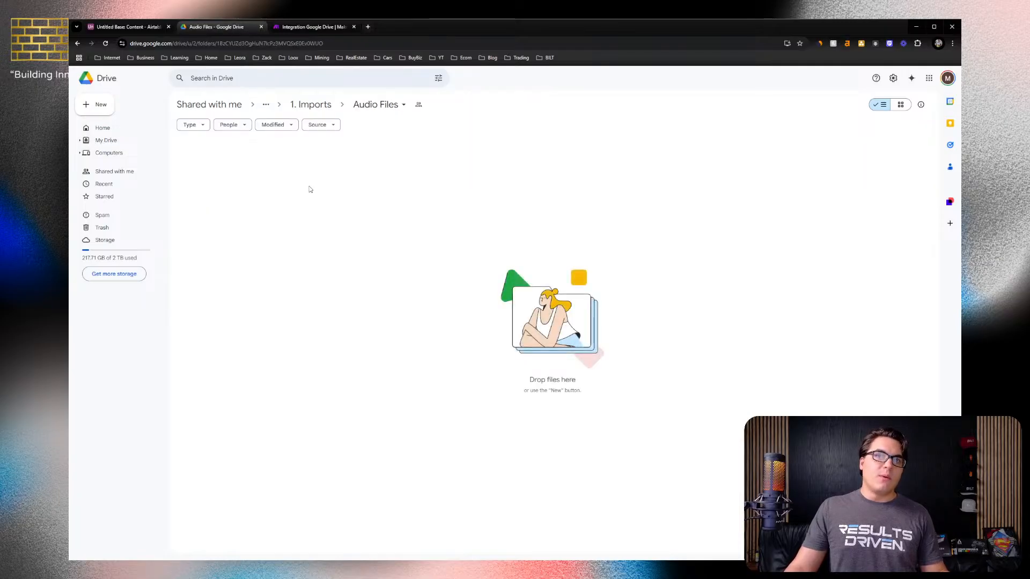
left_click(332, 40)
left_click(335, 41)
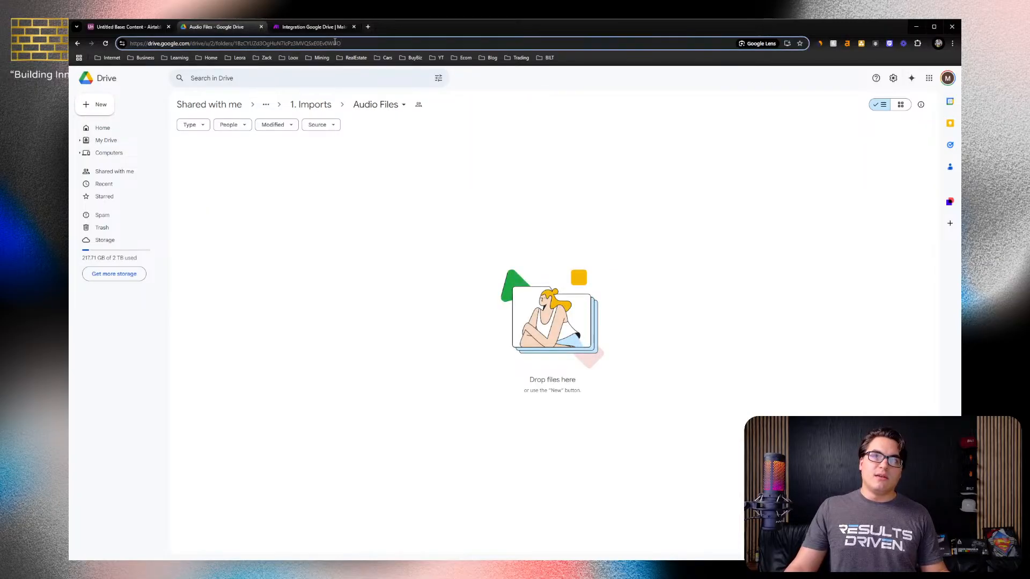
left_click_drag(340, 42, 236, 42)
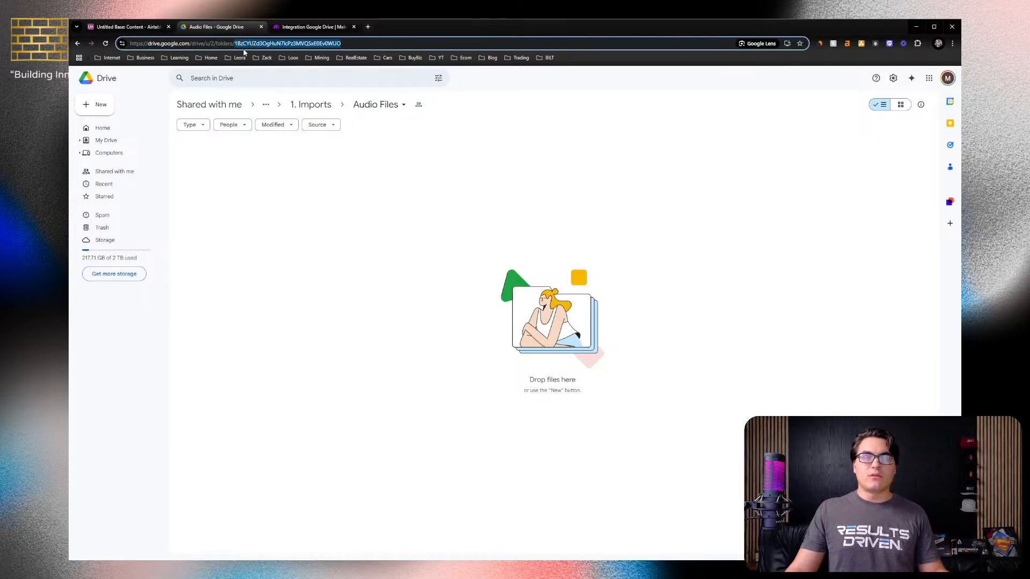
In Make, set the watched folder to BILT Kontent Magic / BILT Kontent Engine V2 / 1. Imports / Audio Files
left_click(310, 28)
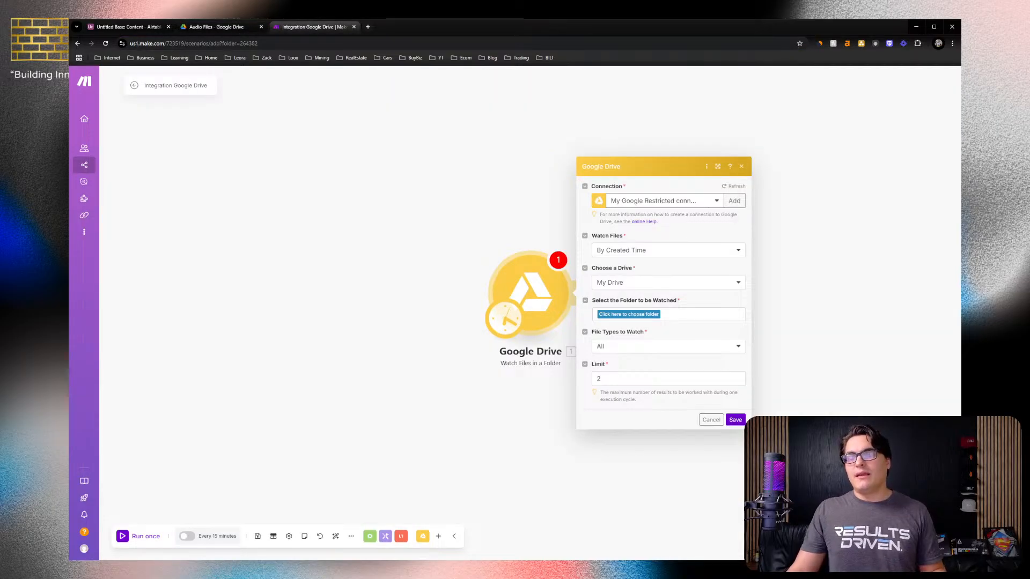
left_click(635, 316)
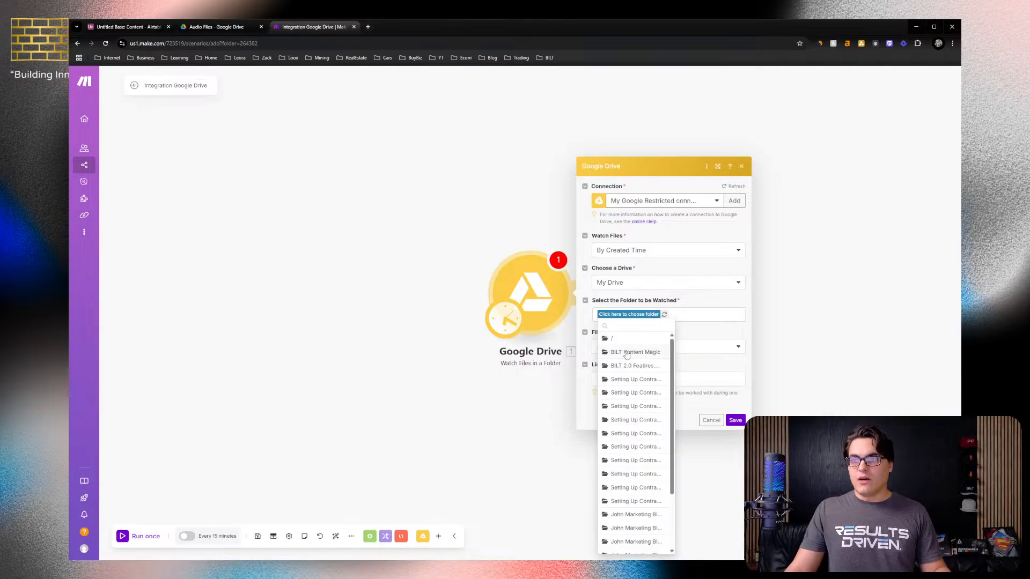
left_click(626, 354)
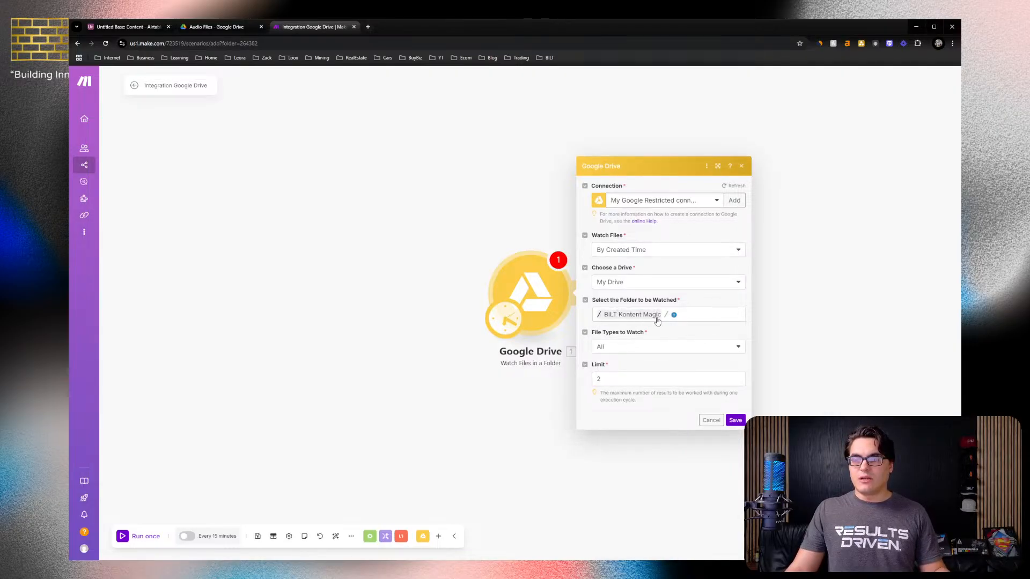
left_click(674, 315)
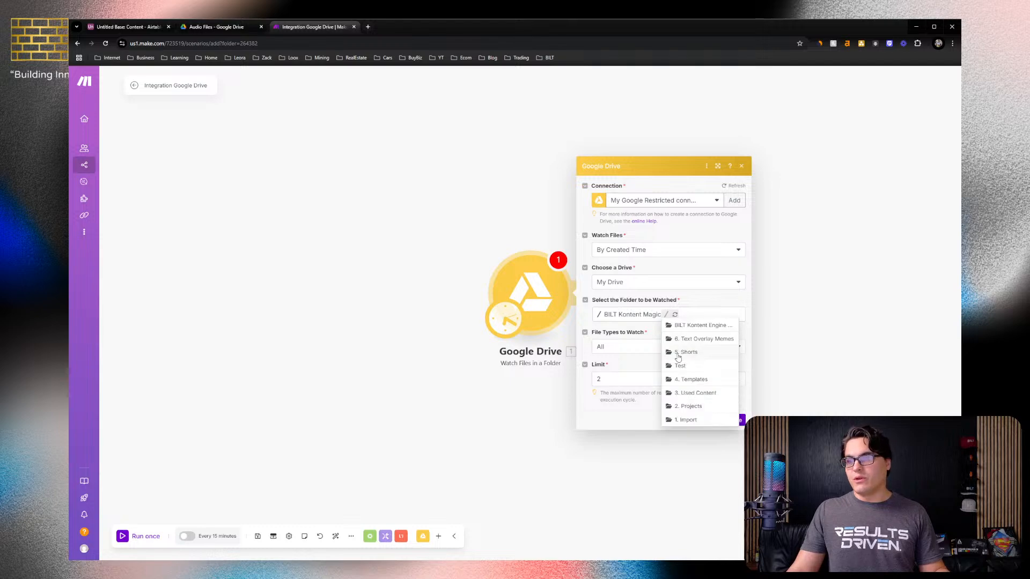
left_click(700, 326)
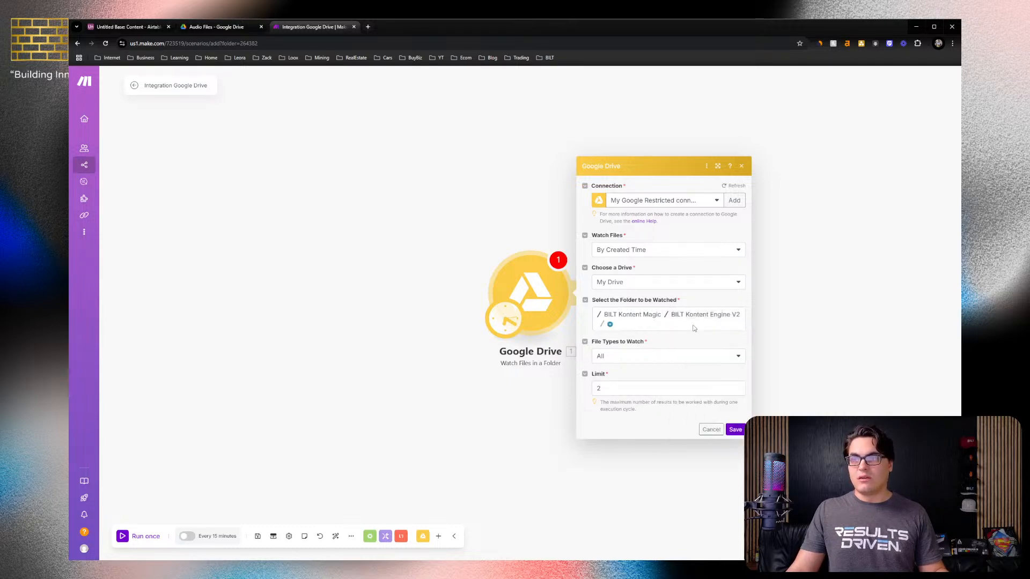
left_click(610, 324)
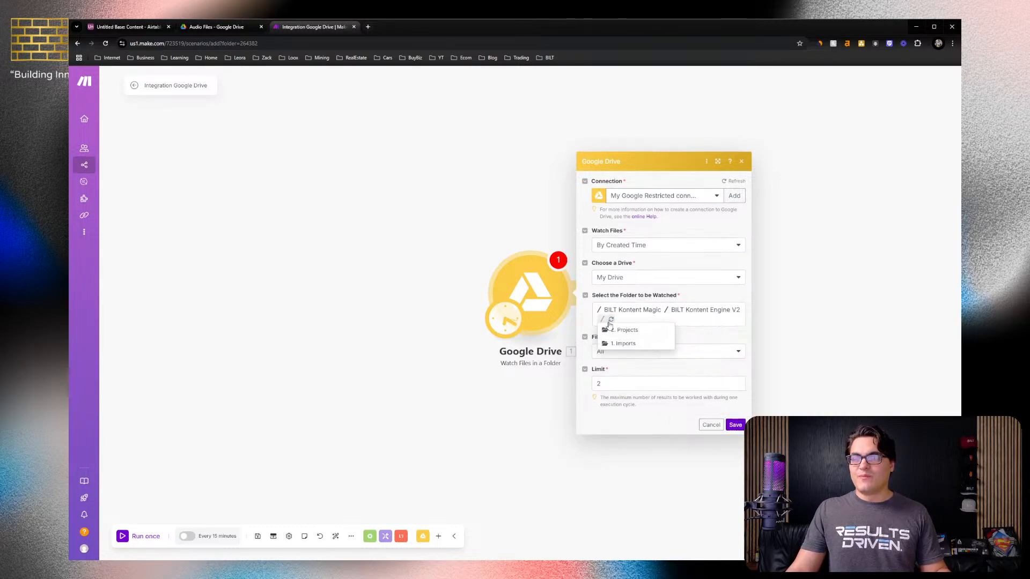
left_click(628, 344)
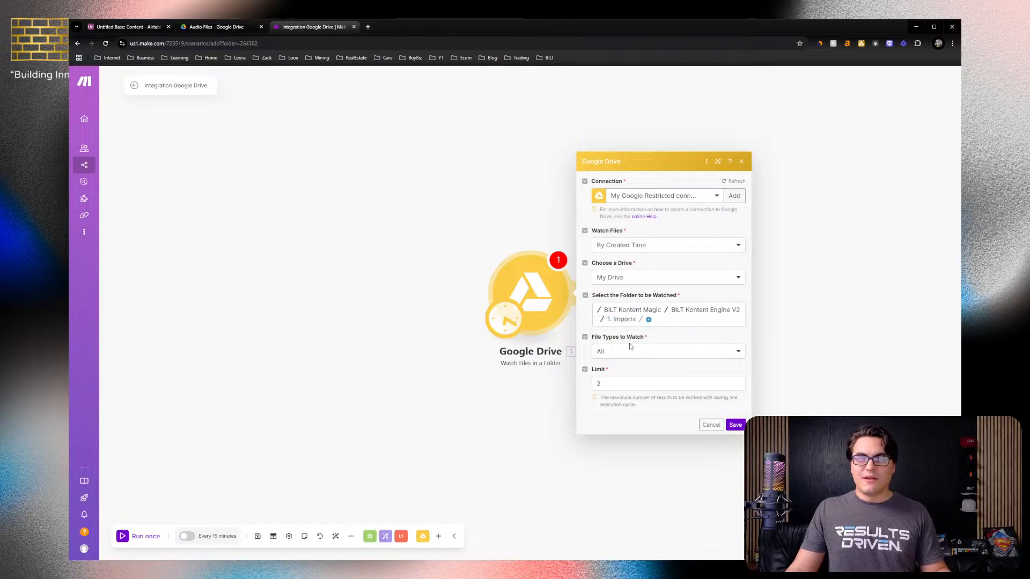
left_click(650, 319)
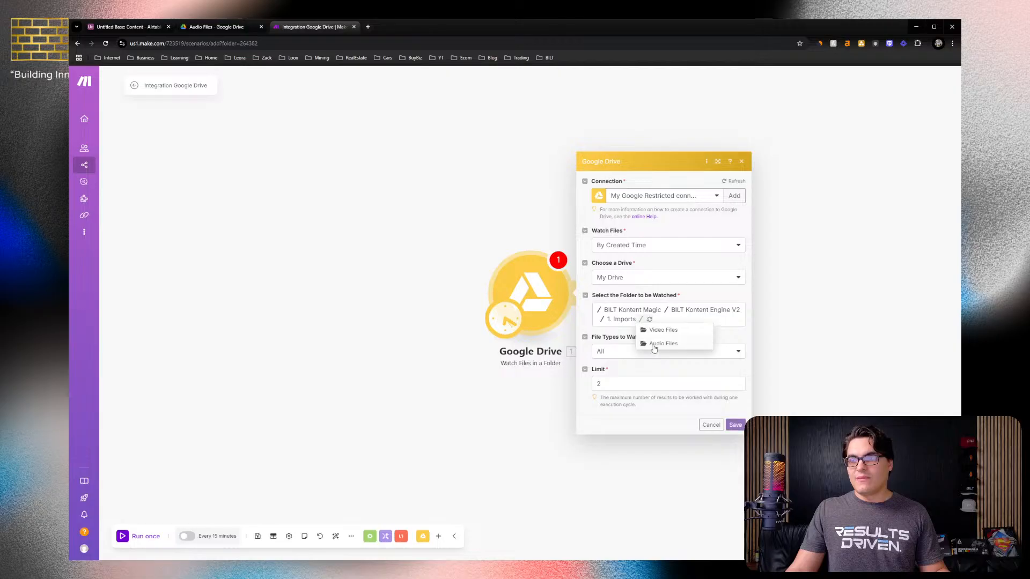
left_click(663, 345)
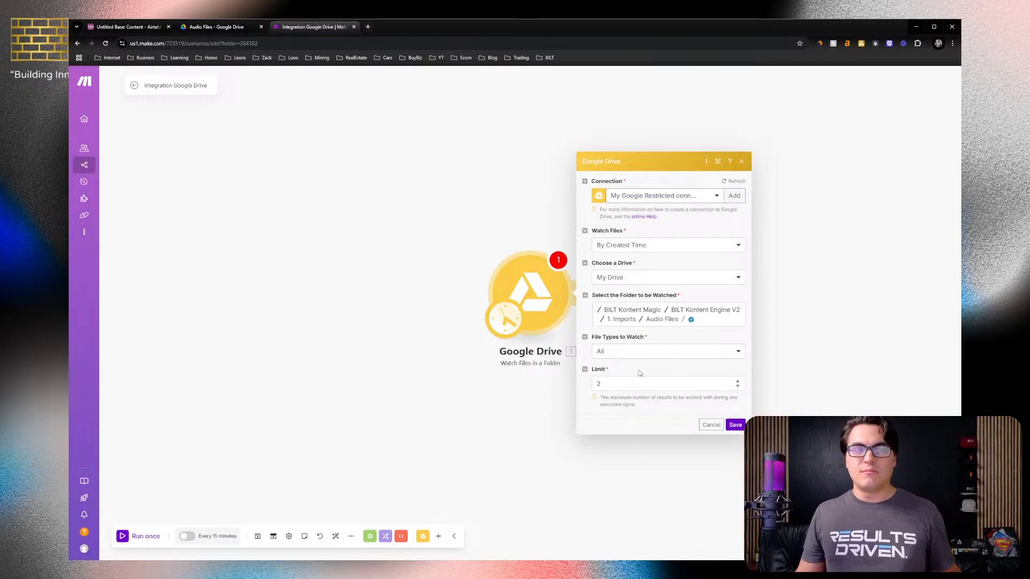
Set the Google Drive trigger's limit to 10 and save the module settings
left_click(605, 383)
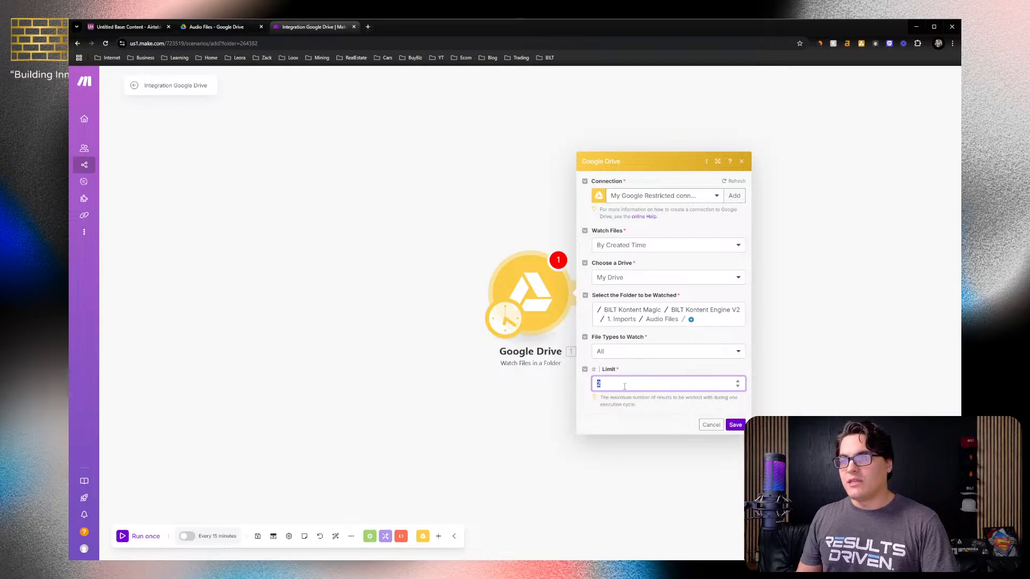
key("ctrl+a")
type("10")
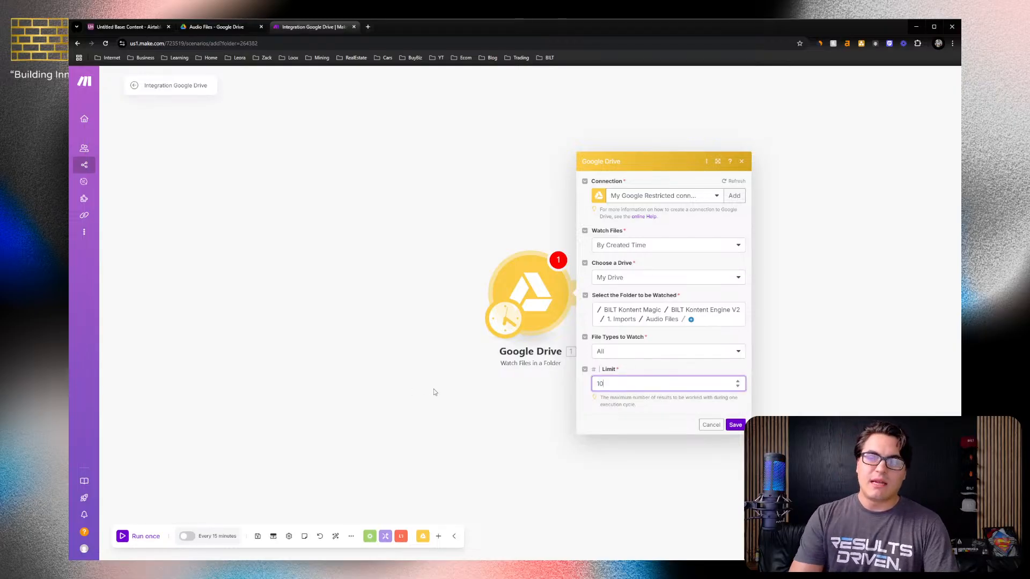
key("ctrl+a")
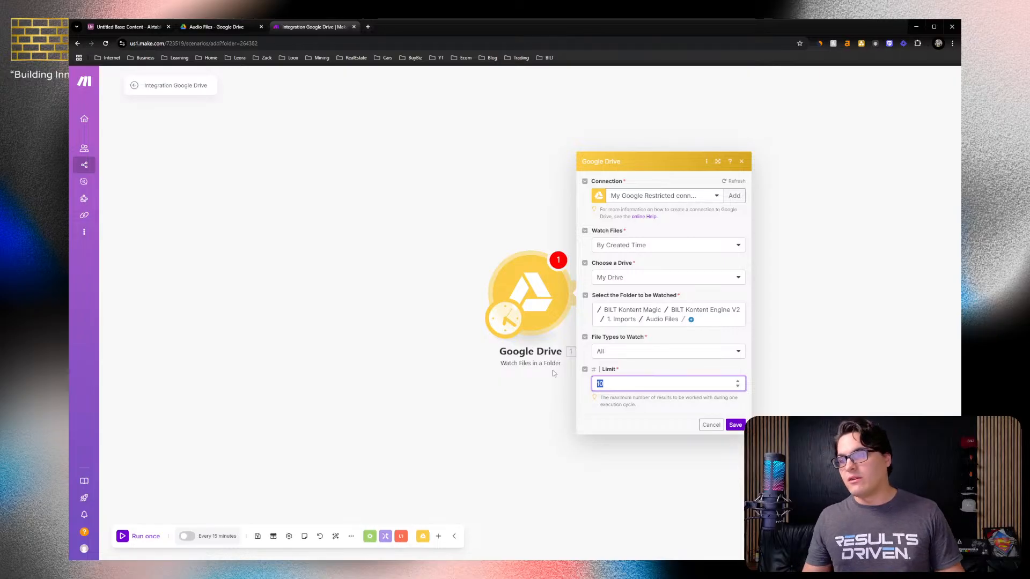
left_click(608, 395)
left_click(653, 425)
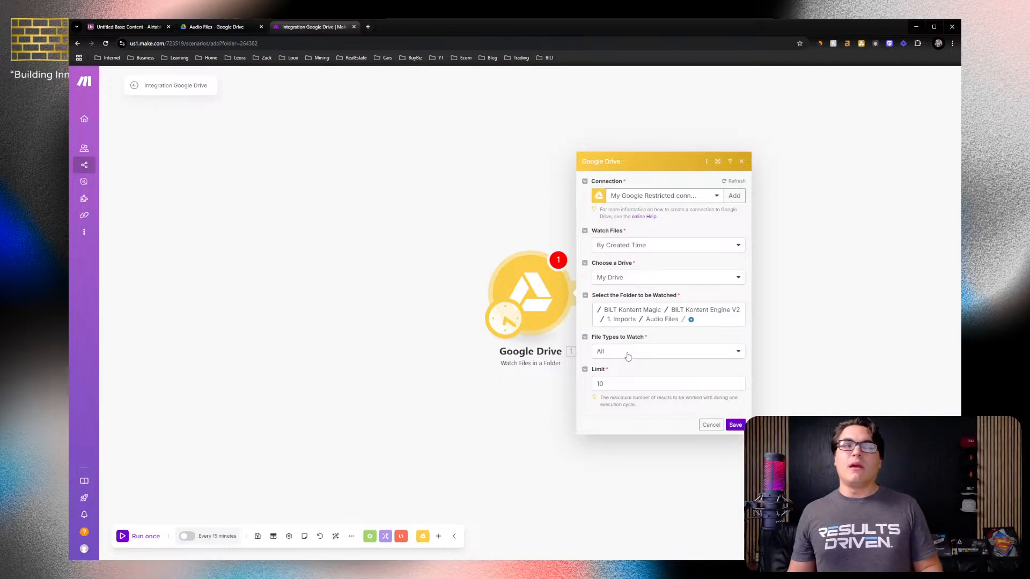
left_click(669, 250)
left_click(660, 257)
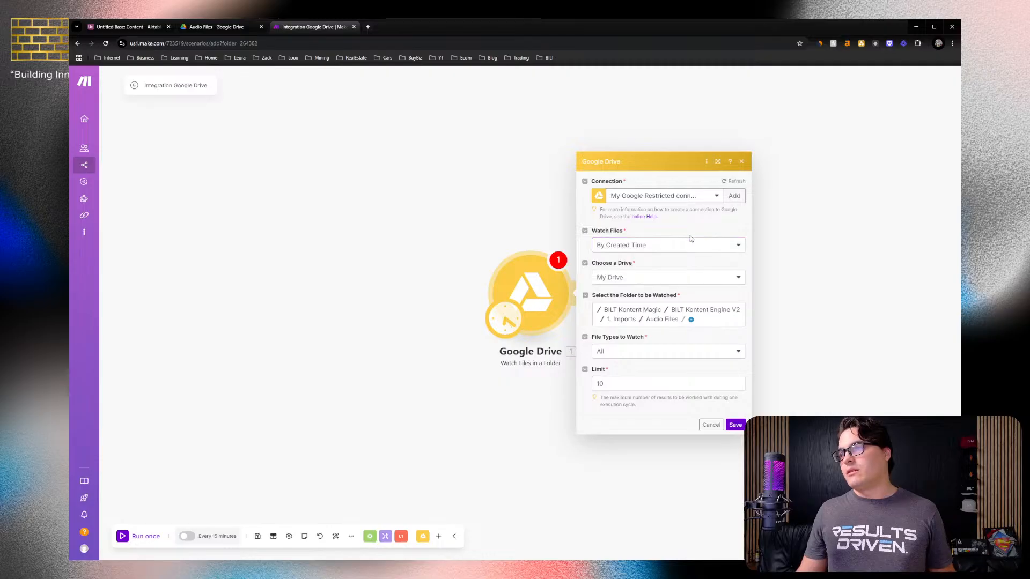
left_click(734, 425)
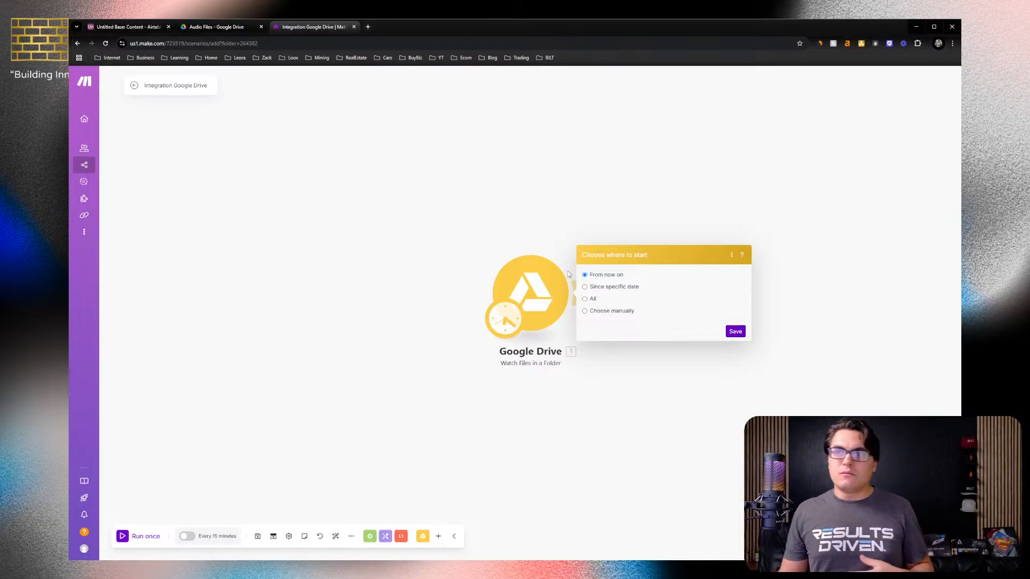
Set the trigger's starting point to All and save it
left_click(606, 315)
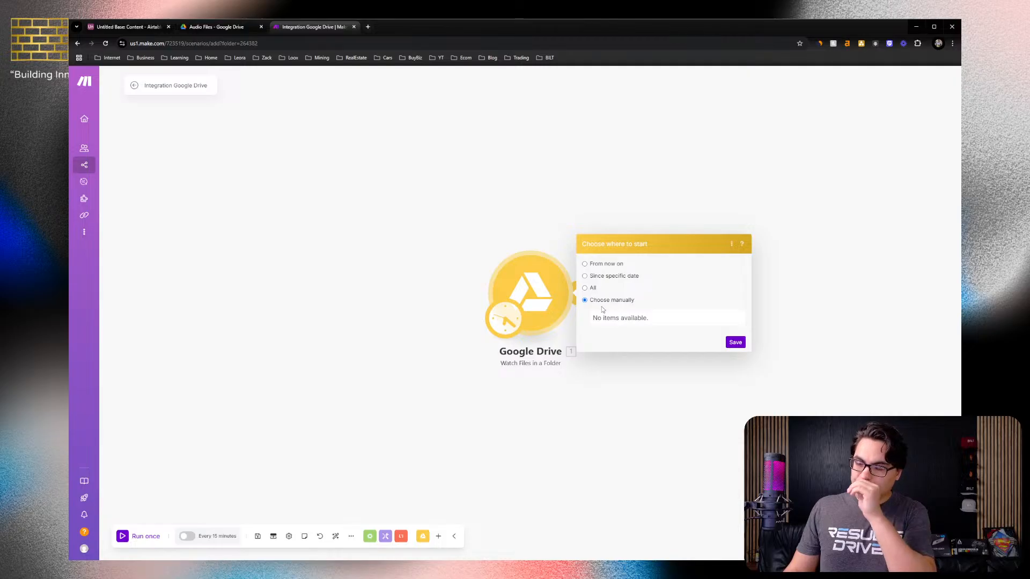
left_click(735, 342)
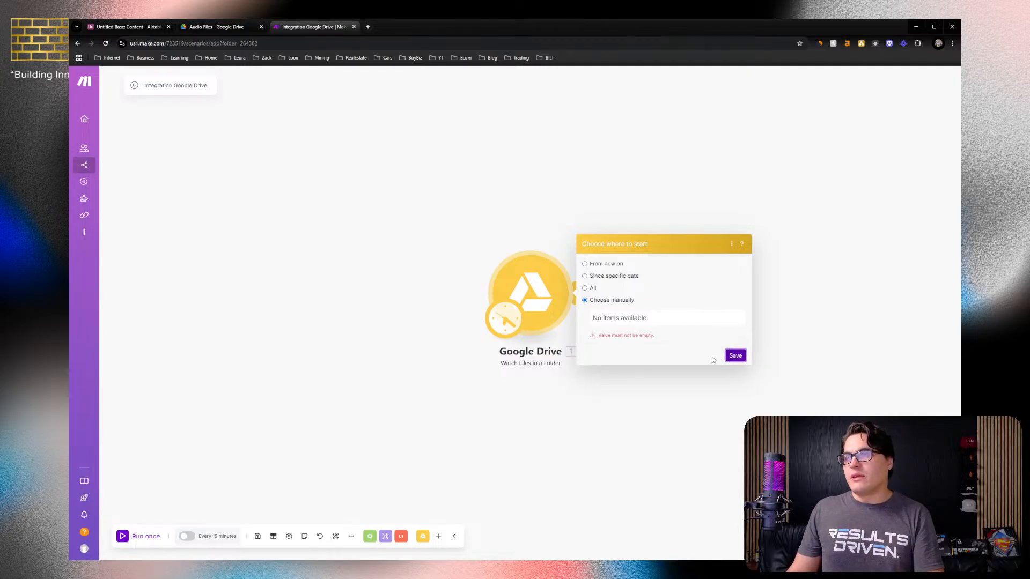
left_click(590, 288)
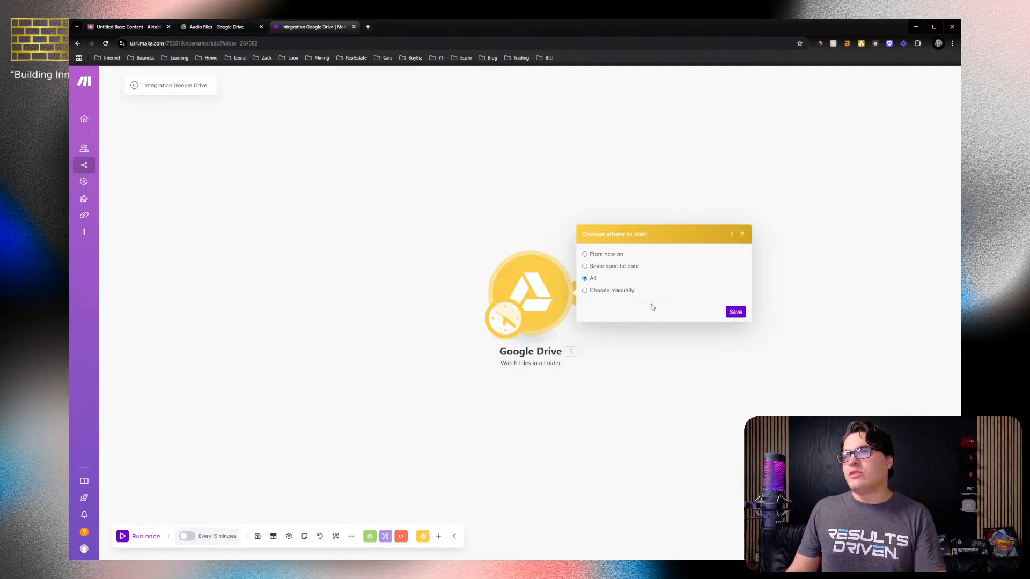
left_click(735, 313)
left_click(554, 312)
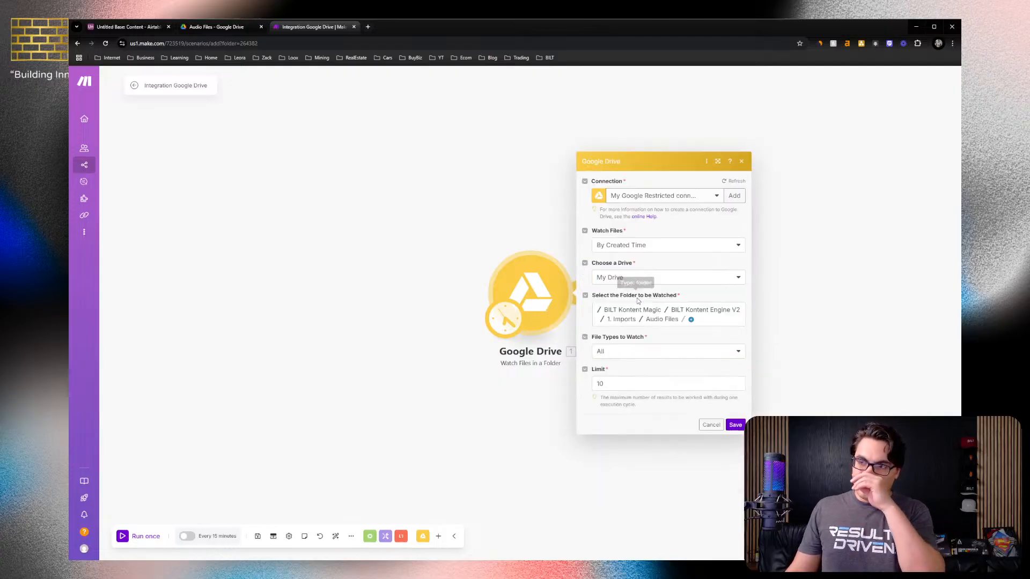
left_click(742, 167)
Set the scenario's schedule to run on demand without activating the scenario yet
left_click(505, 319)
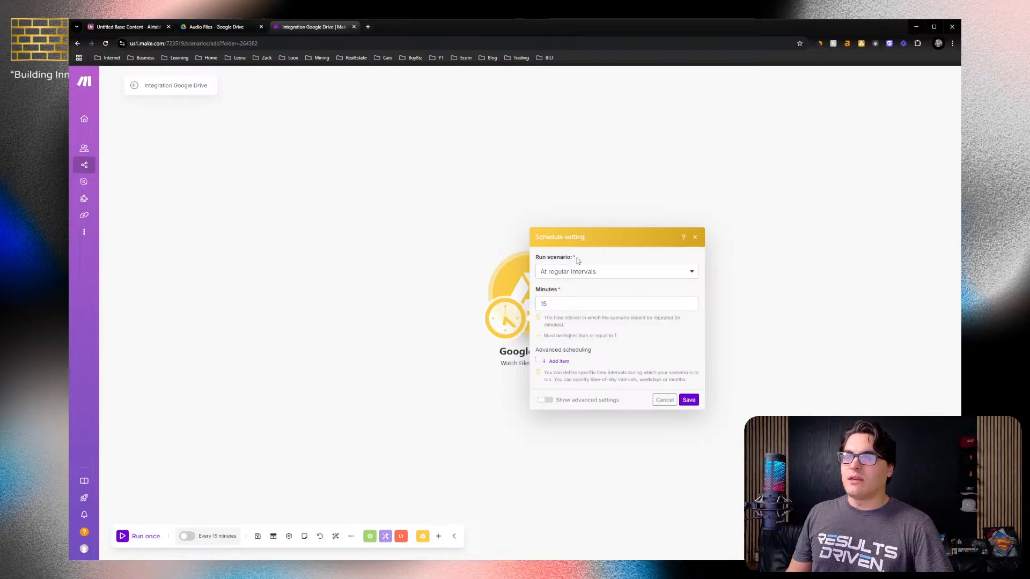
left_click(631, 279)
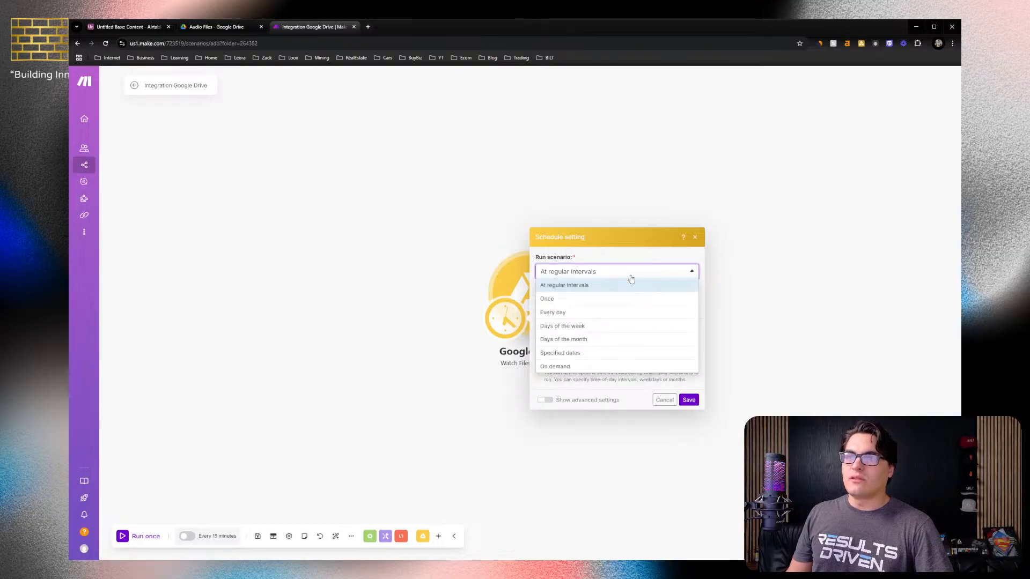
left_click(568, 368)
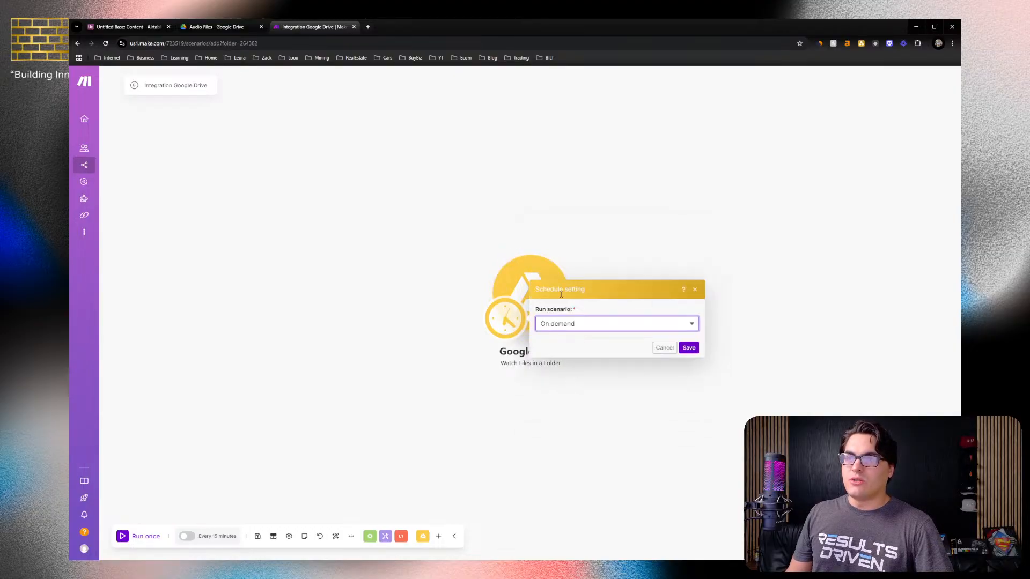
left_click(689, 347)
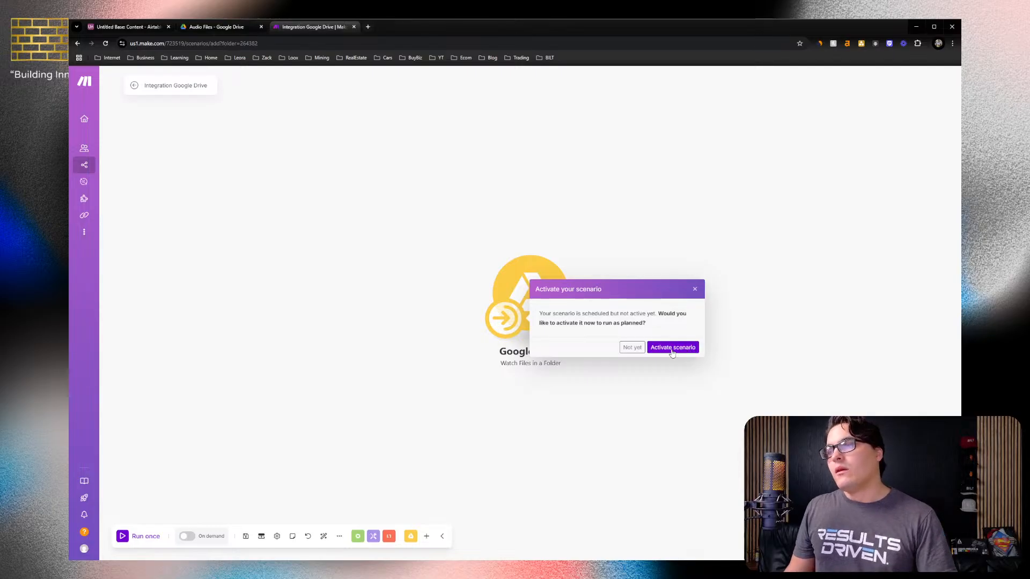
left_click(638, 352)
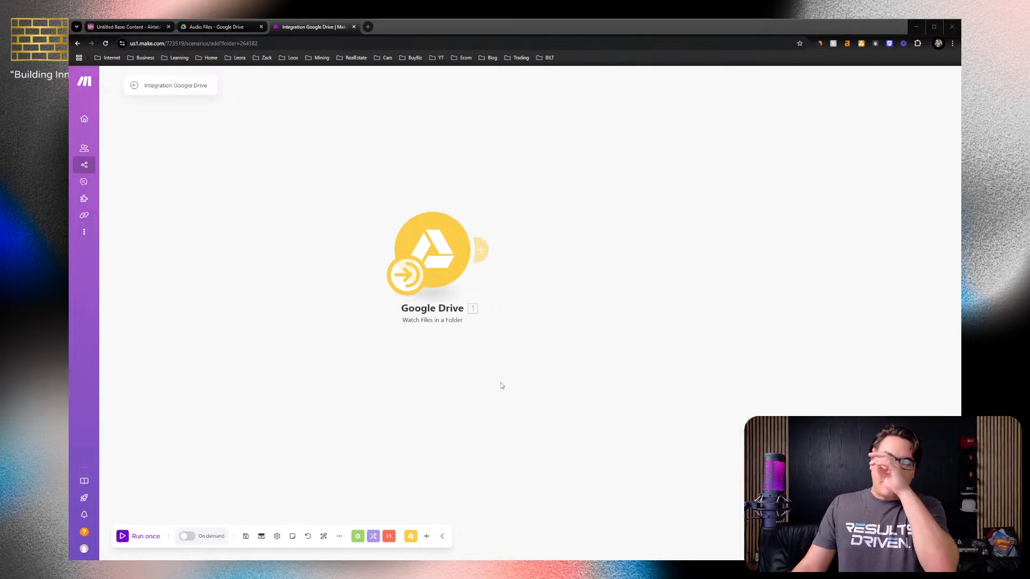
Add an Airtable Create a Record module after the Google Drive trigger
left_click(480, 249)
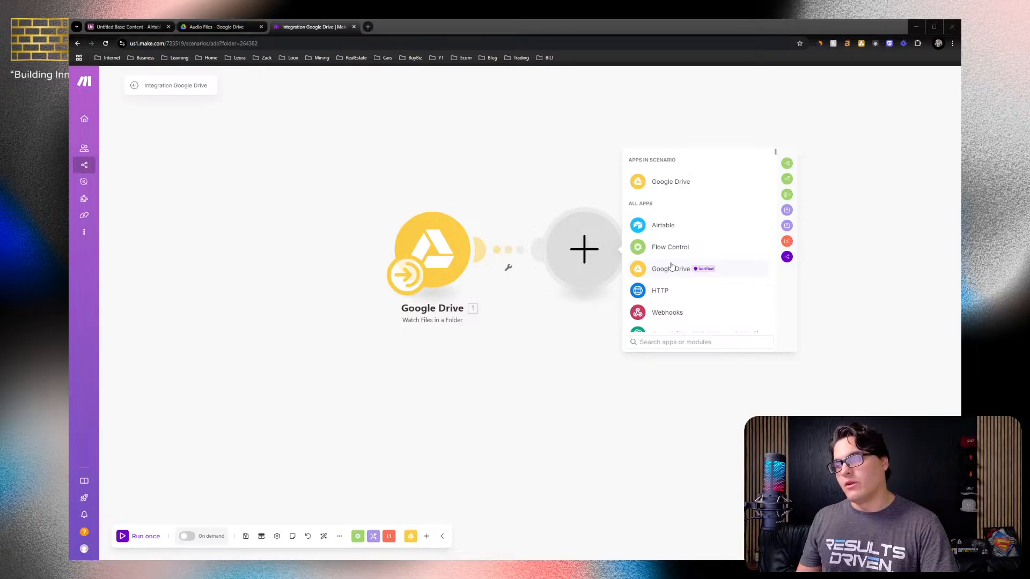
left_click(689, 230)
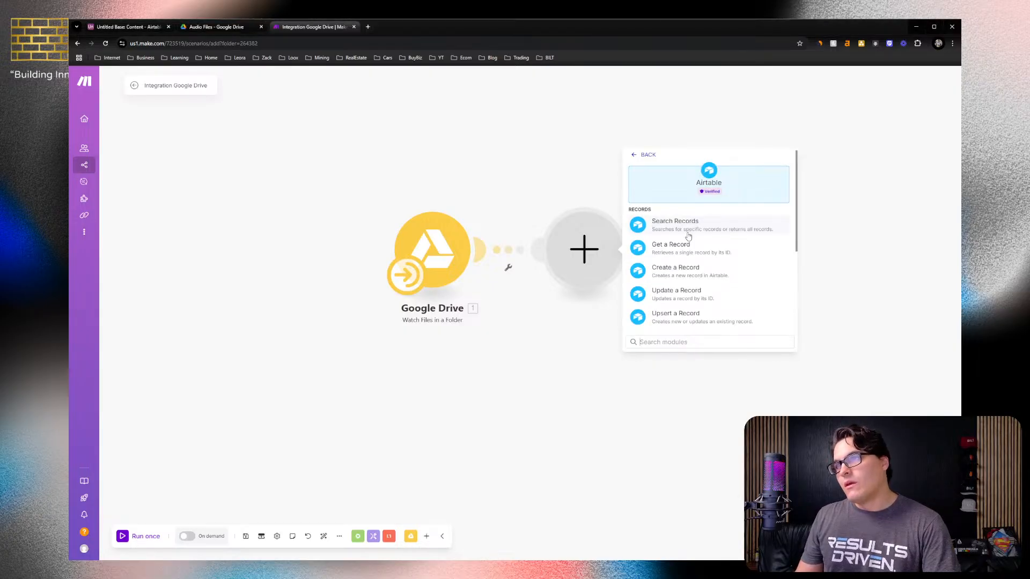
left_click(689, 276)
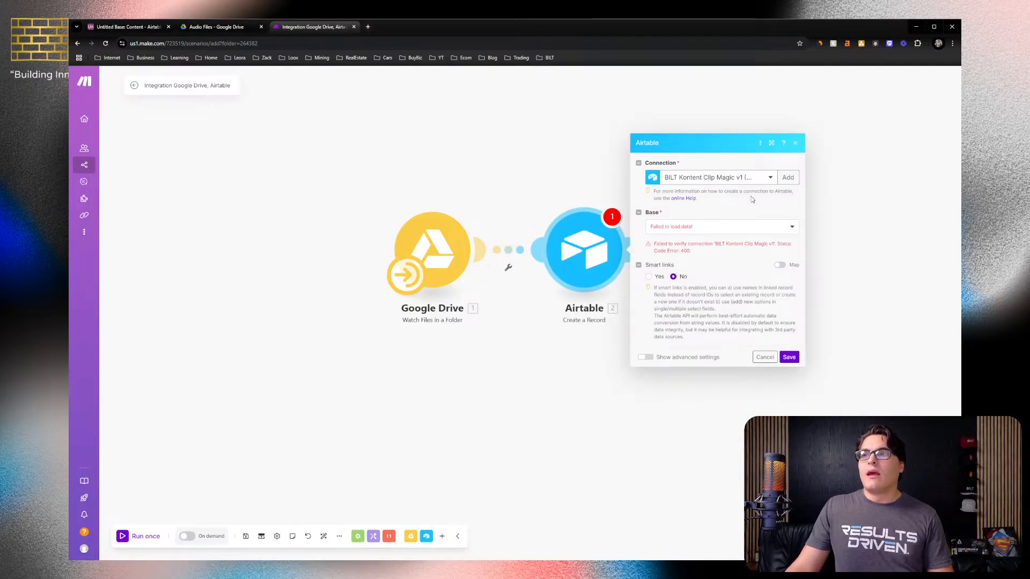
left_click(767, 230)
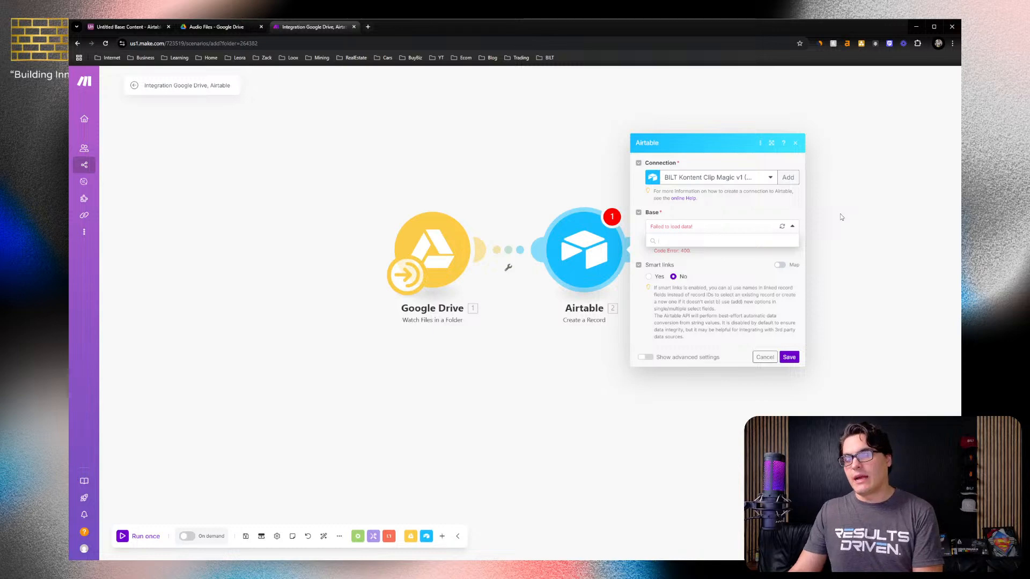
left_click(769, 178)
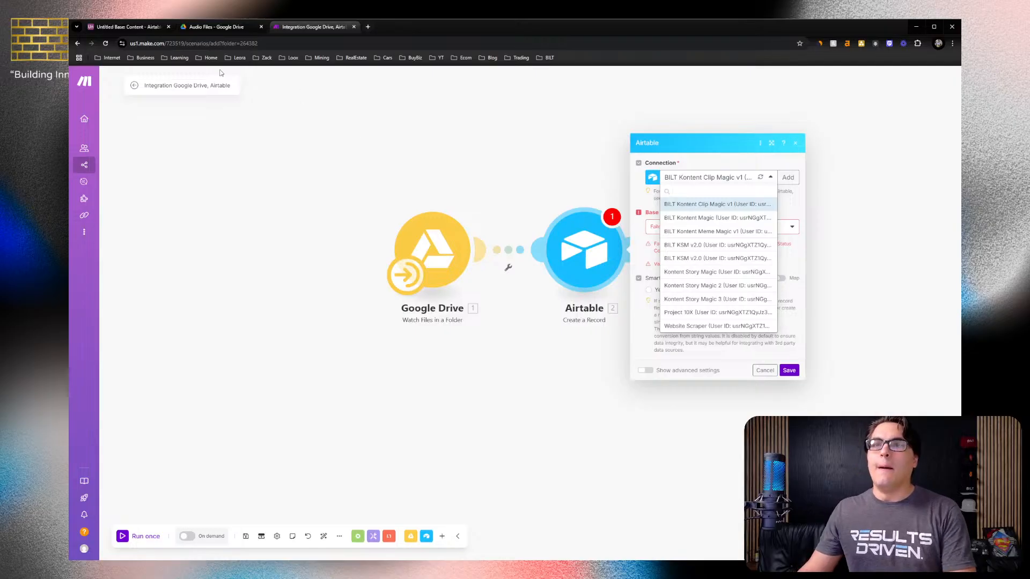
Switch to Airtable and rename Untitled Base to "BILT Kontent Engine V2" from the home page
left_click(147, 27)
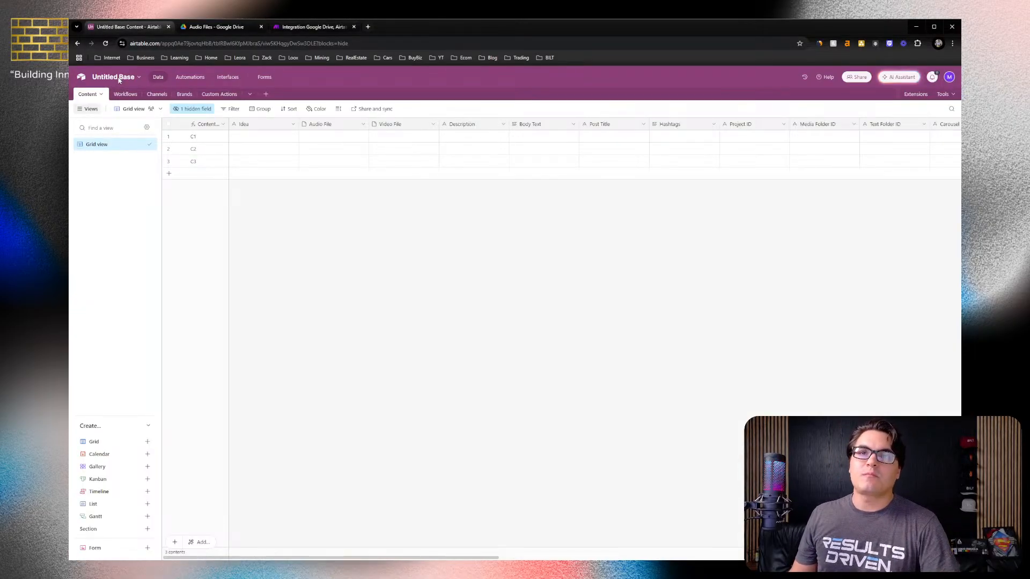
left_click(82, 78)
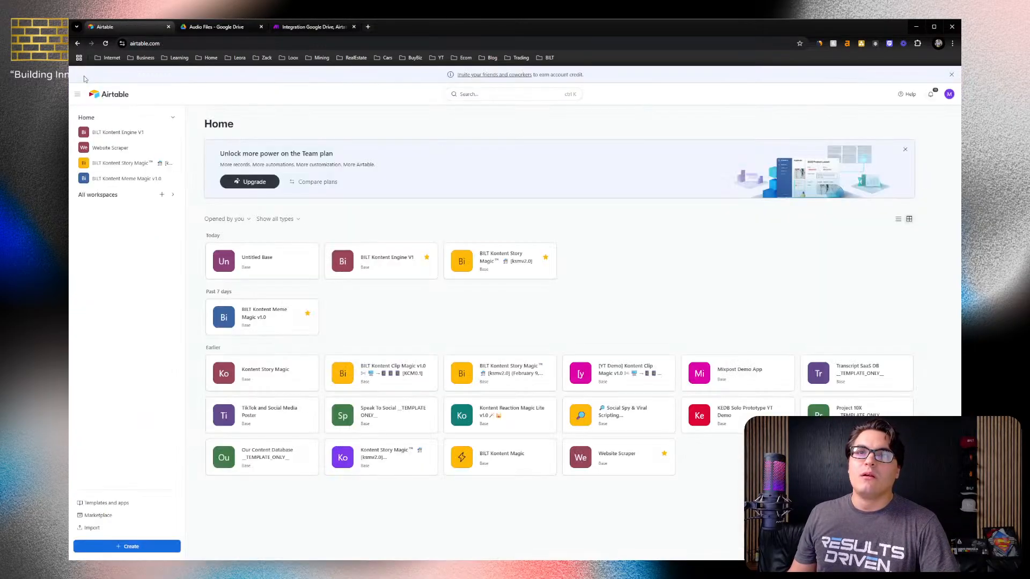
left_click(310, 259)
left_click(322, 278)
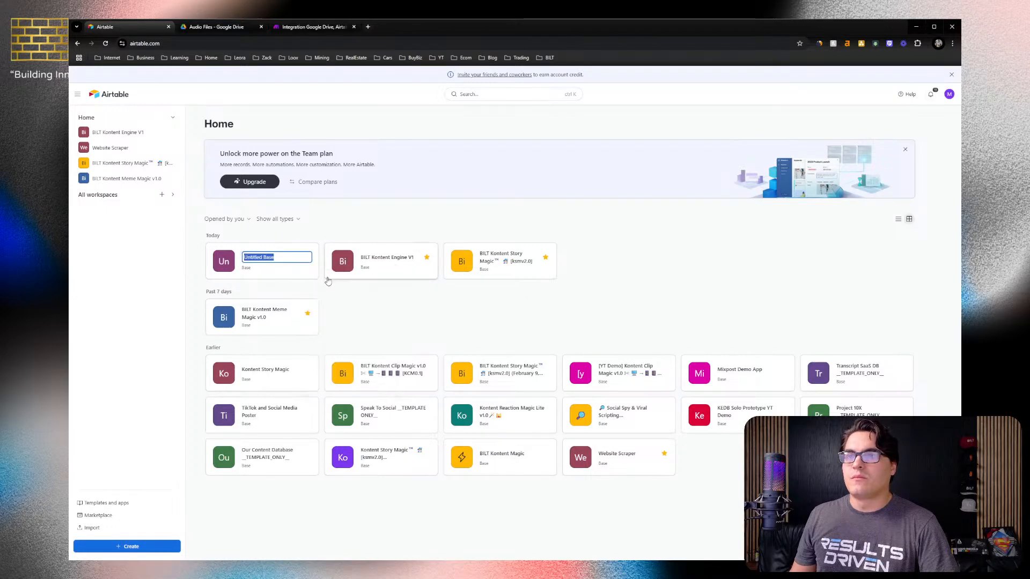
double_click(291, 261)
triple_click(291, 262)
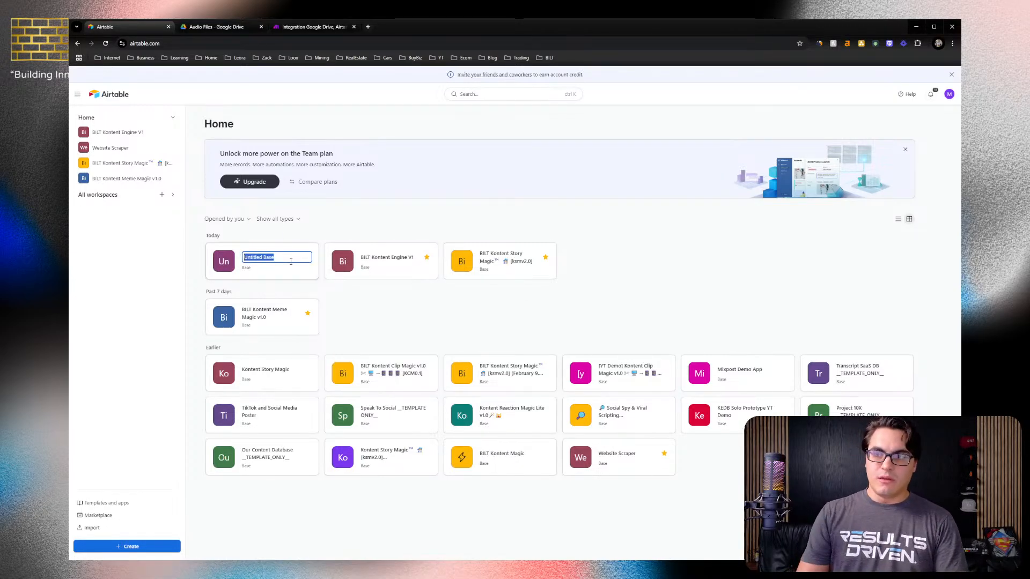
type("BILT Ko")
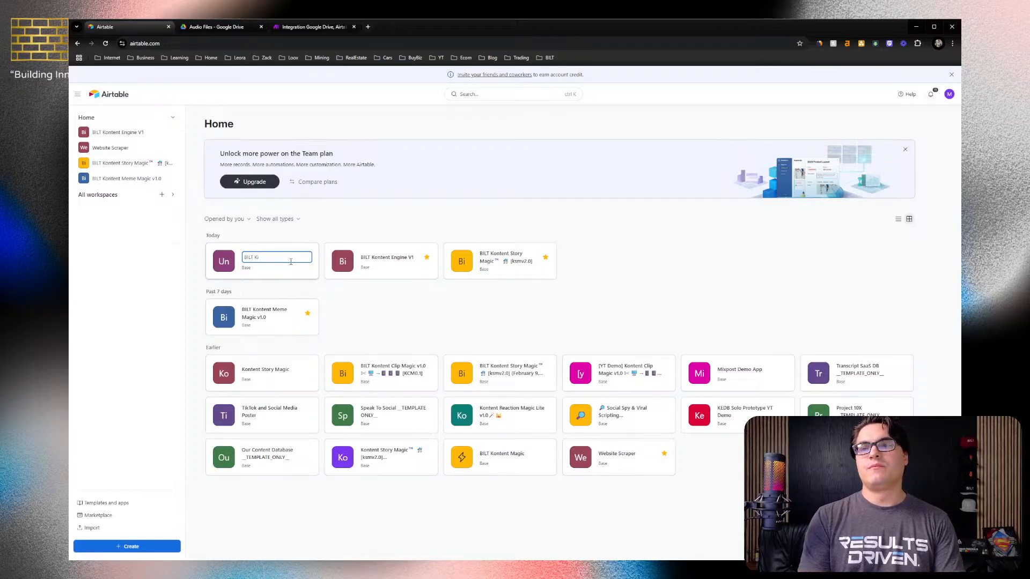
type("ont")
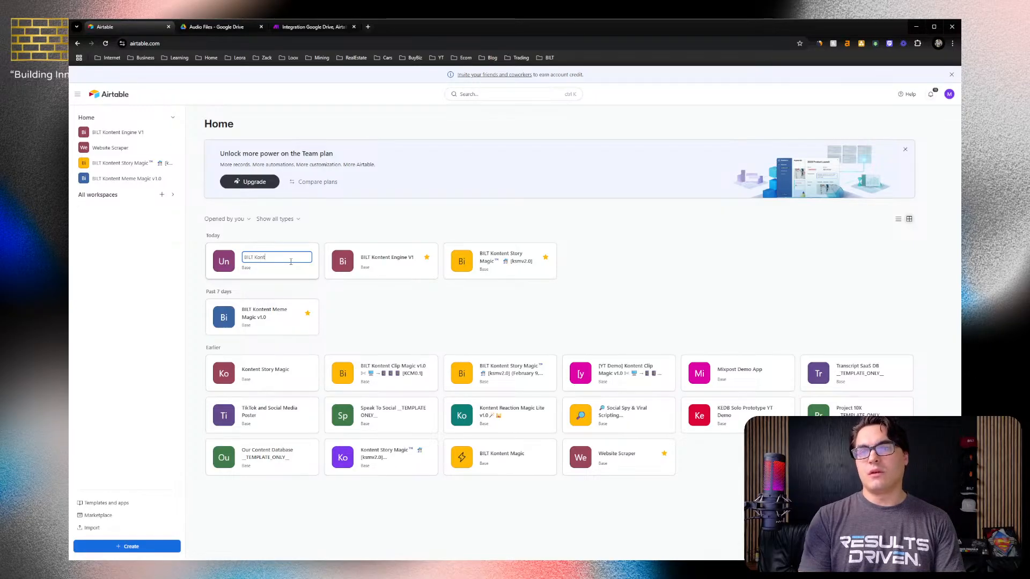
type("ent Engine")
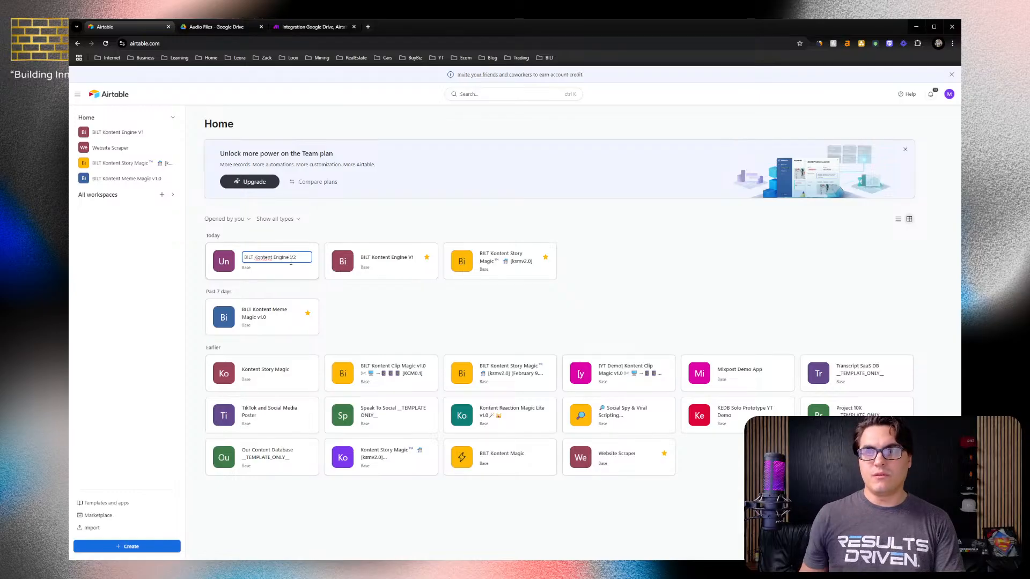
left_click(378, 302)
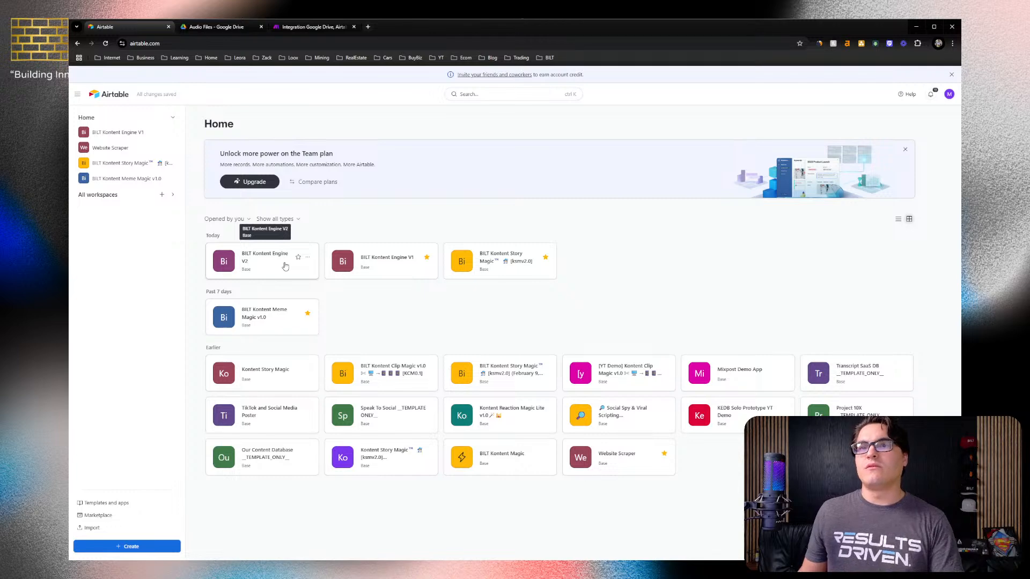
Switch back to Make and create a new Airtable OAuth connection for the Create a Record module
left_click(313, 26)
left_click(786, 179)
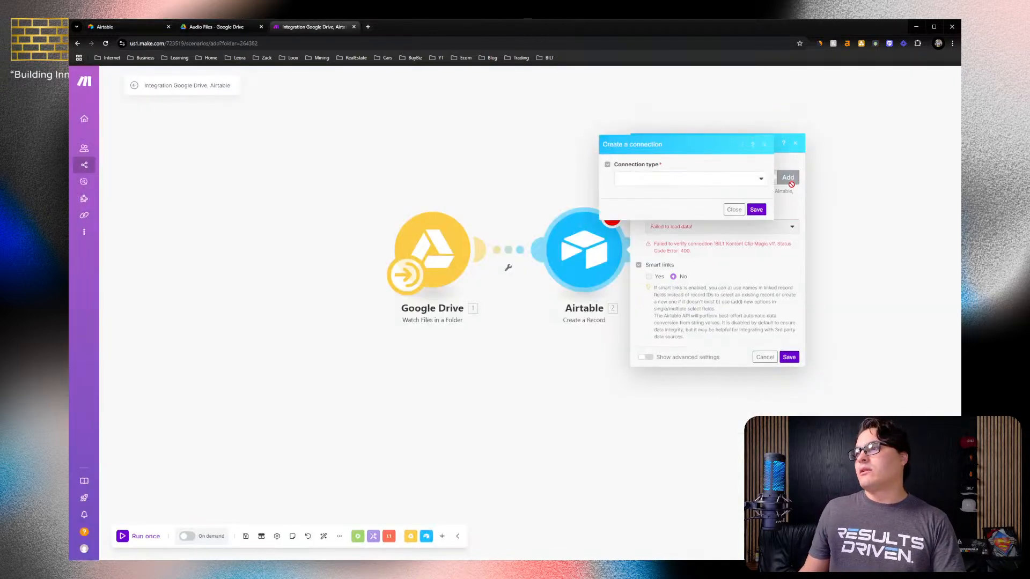
left_click(706, 180)
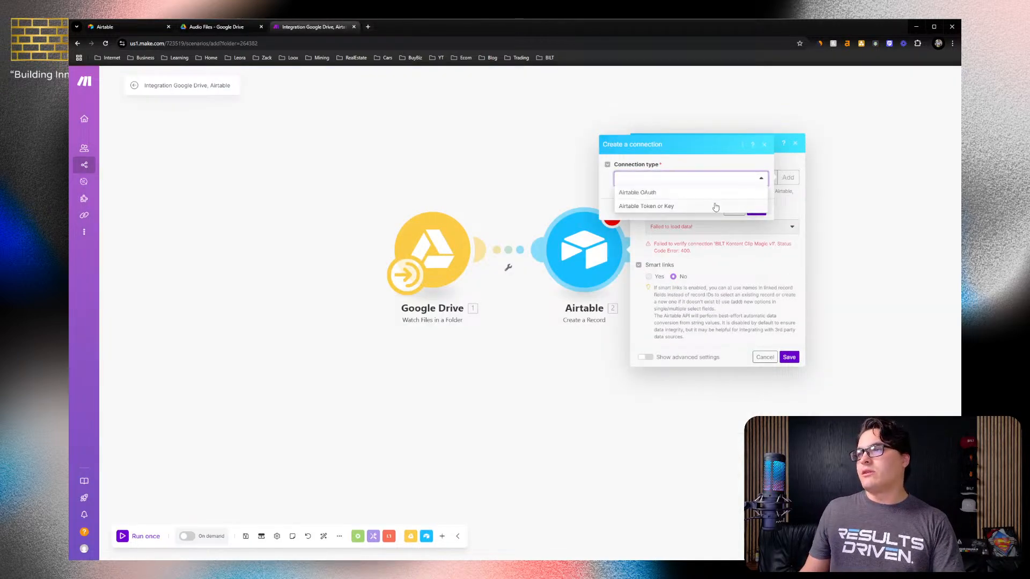
left_click(682, 193)
left_click(756, 225)
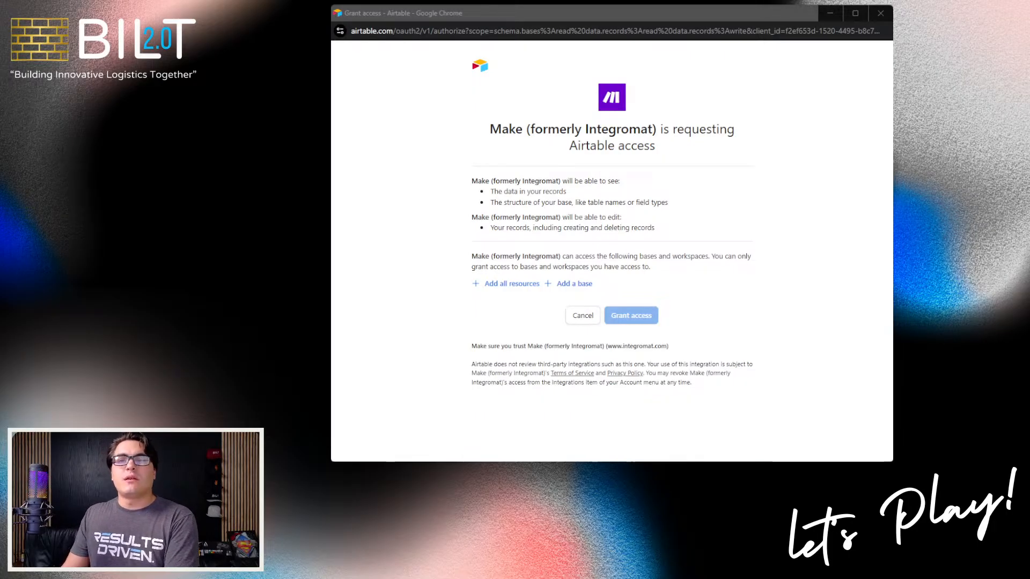
Grant Make access to only the BILT Kontent Engine V2 base in the Airtable authorization request
left_click(574, 287)
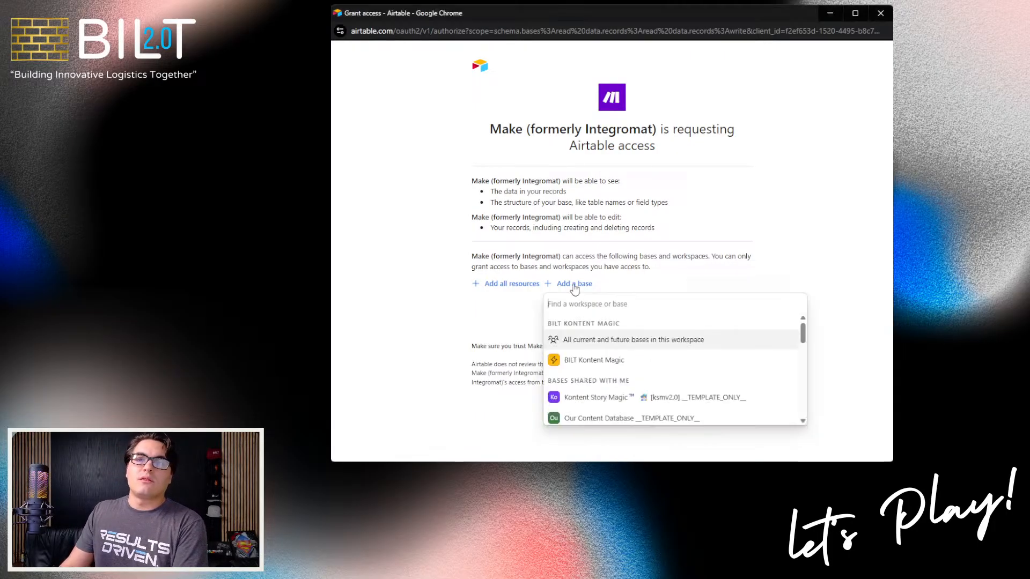
scroll(643, 367, "down", 5)
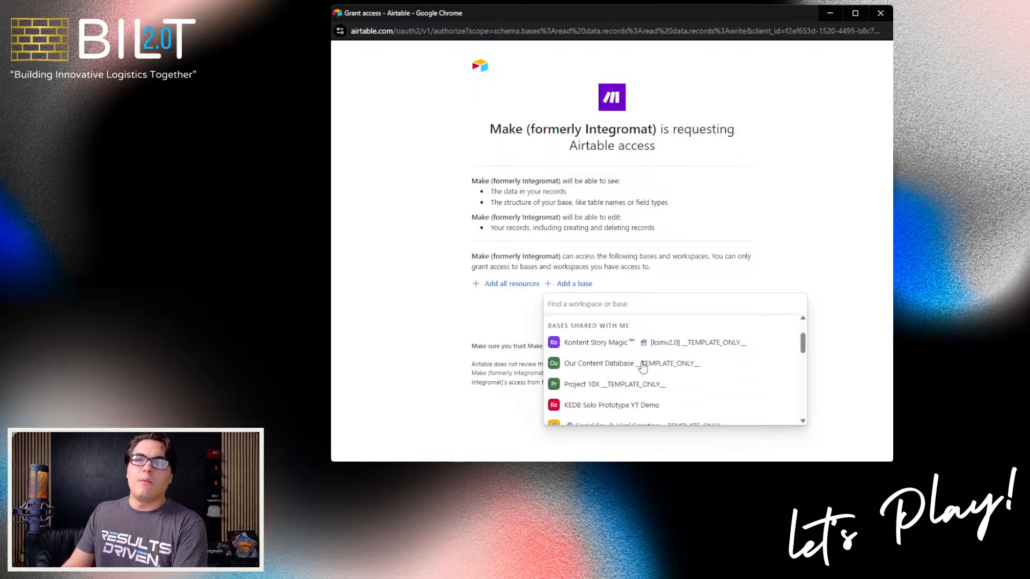
scroll(643, 367, "down", 5)
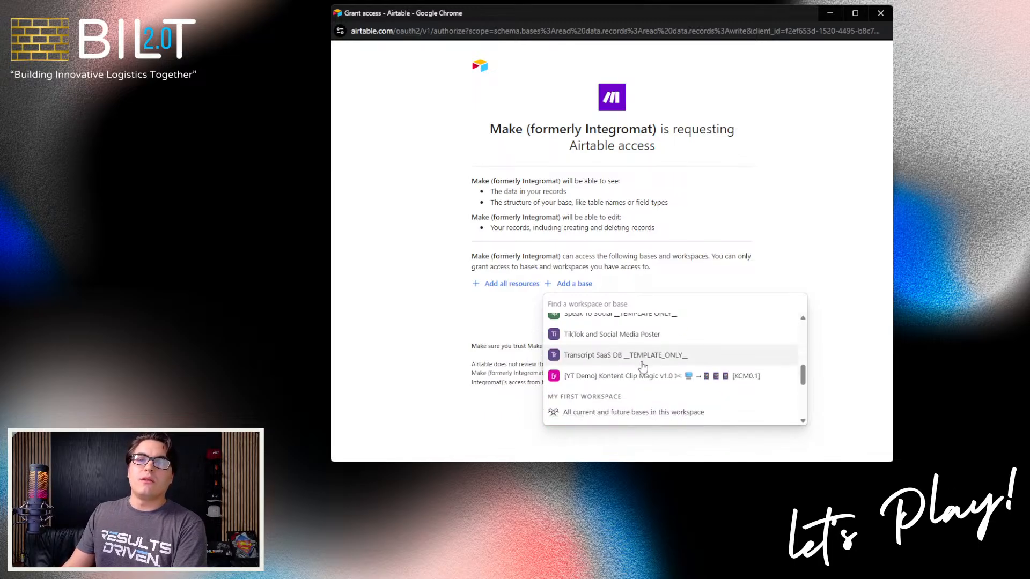
scroll(643, 367, "down", 1)
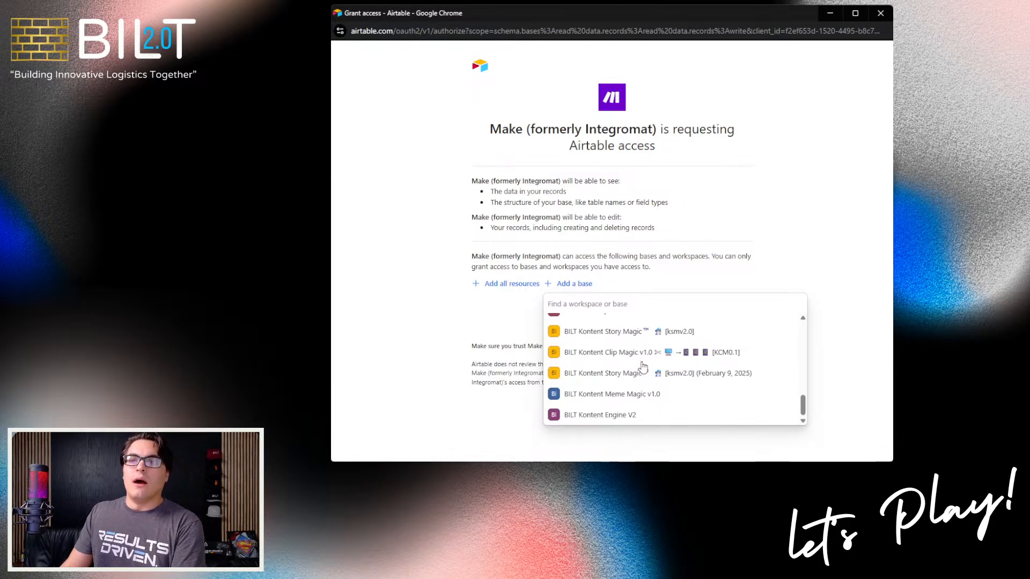
left_click(613, 420)
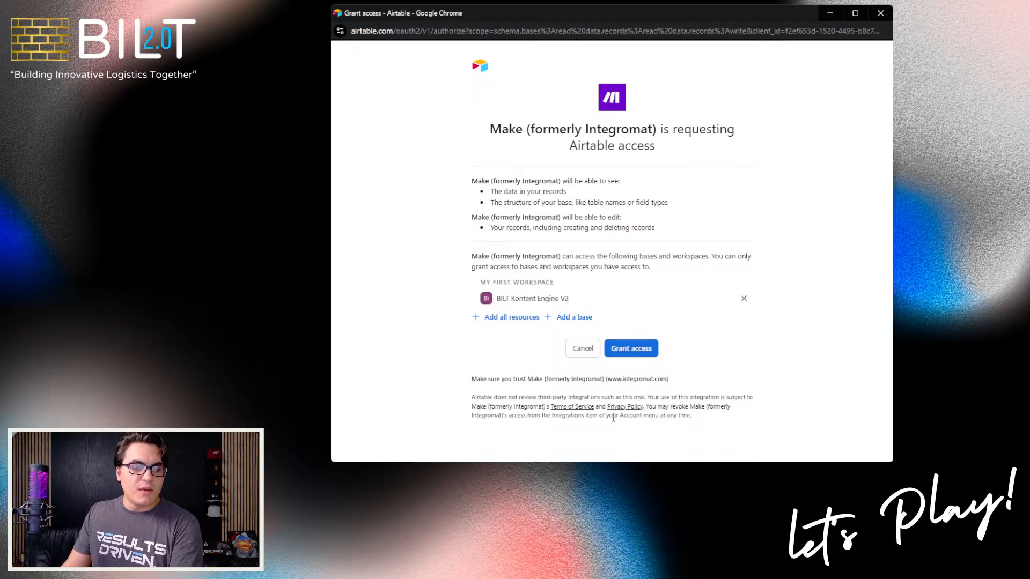
left_click(636, 354)
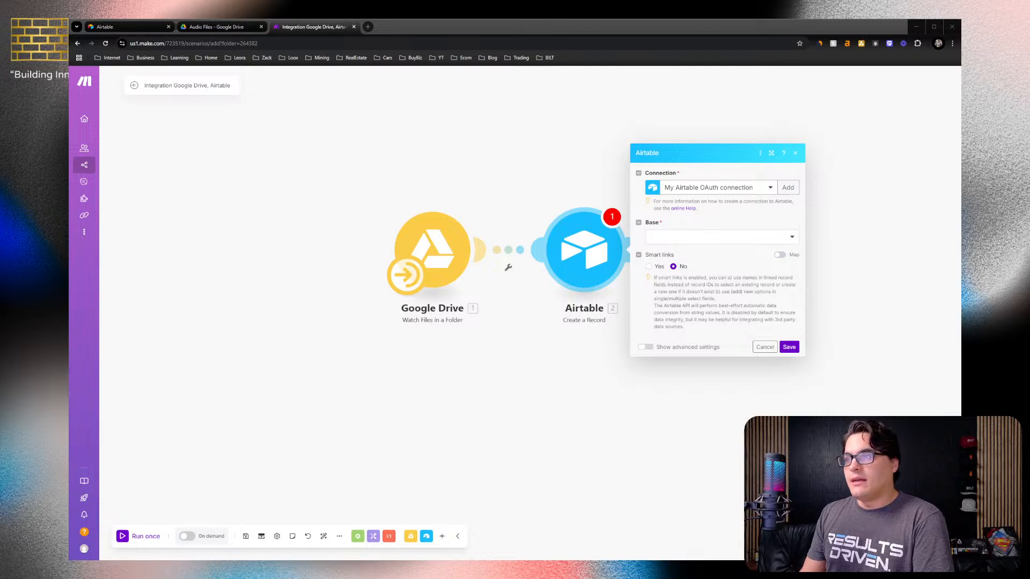
Set the Airtable module's base to BILT Kontent Engine V2 and its table to Content, opening the base in Airtable for reference
left_click(700, 236)
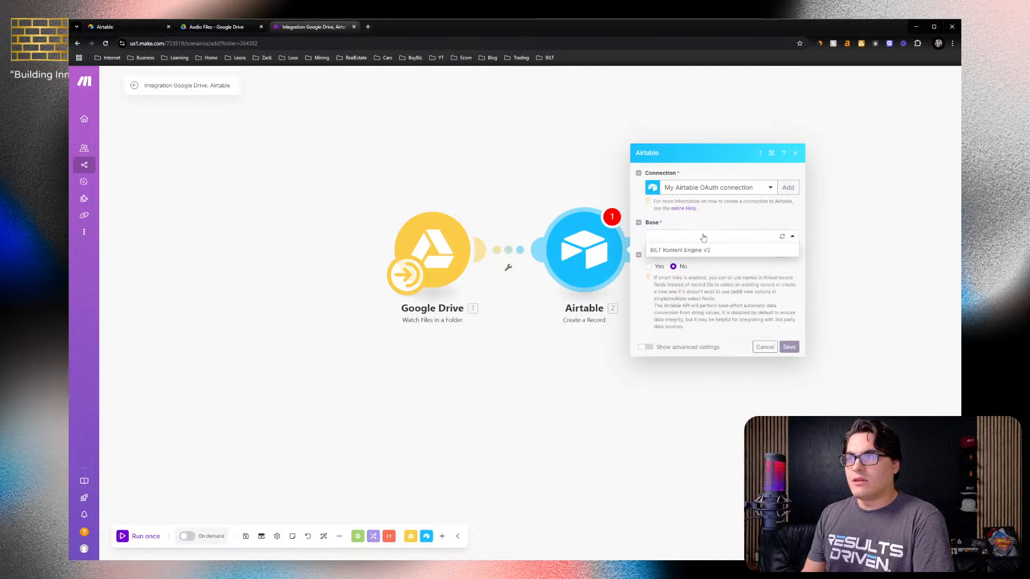
left_click(671, 255)
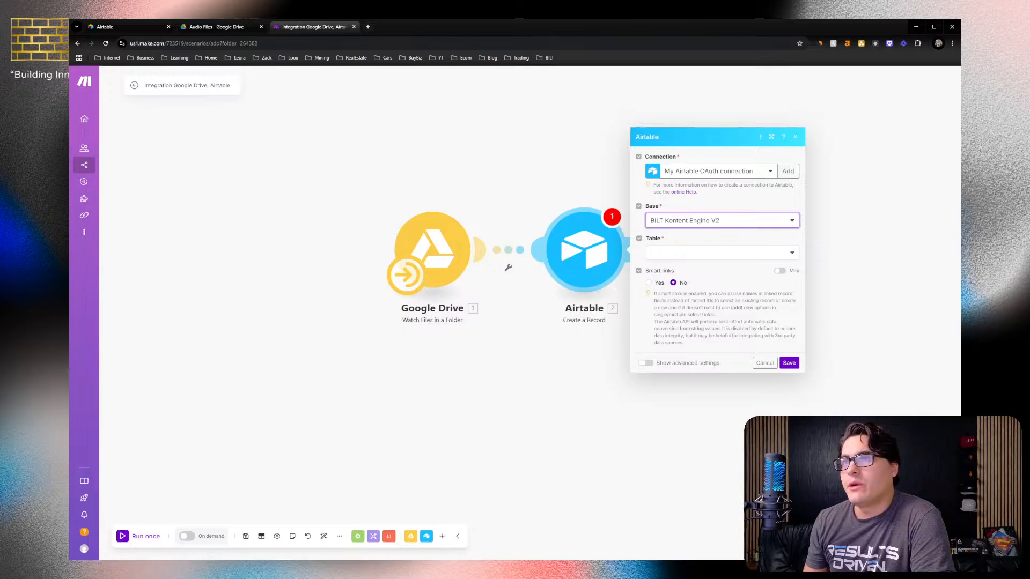
left_click(126, 26)
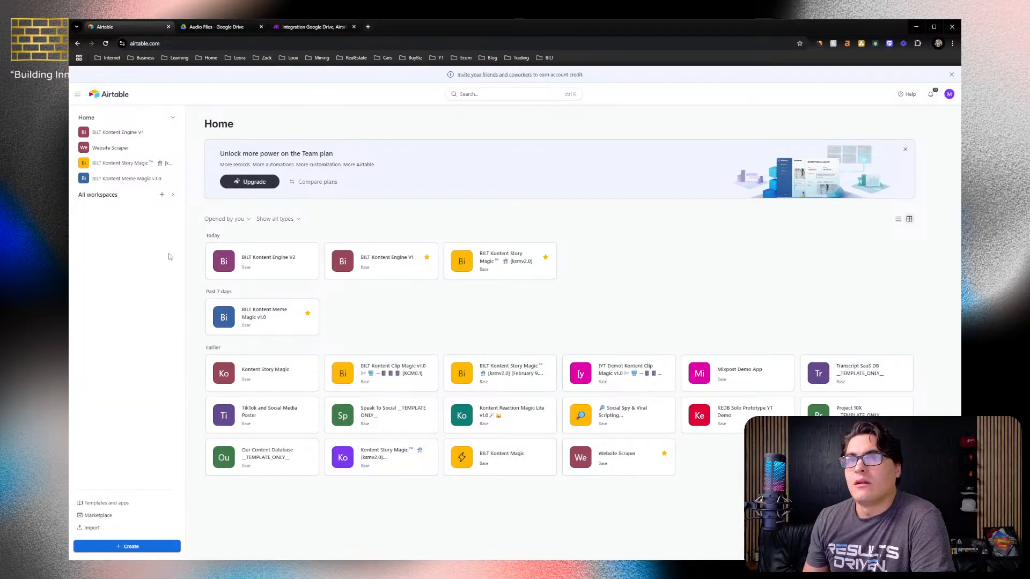
left_click(273, 259)
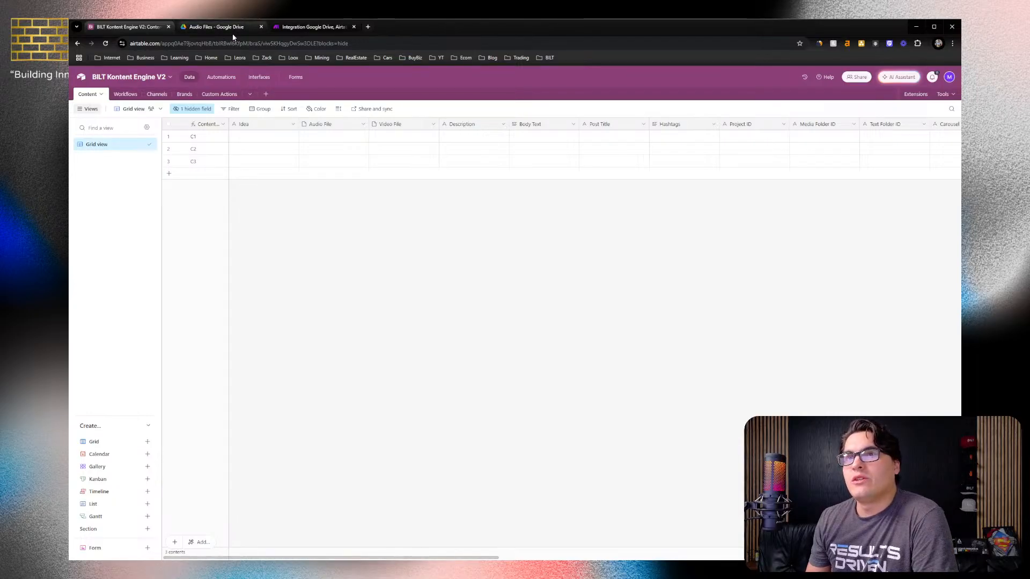
left_click(292, 28)
left_click(701, 259)
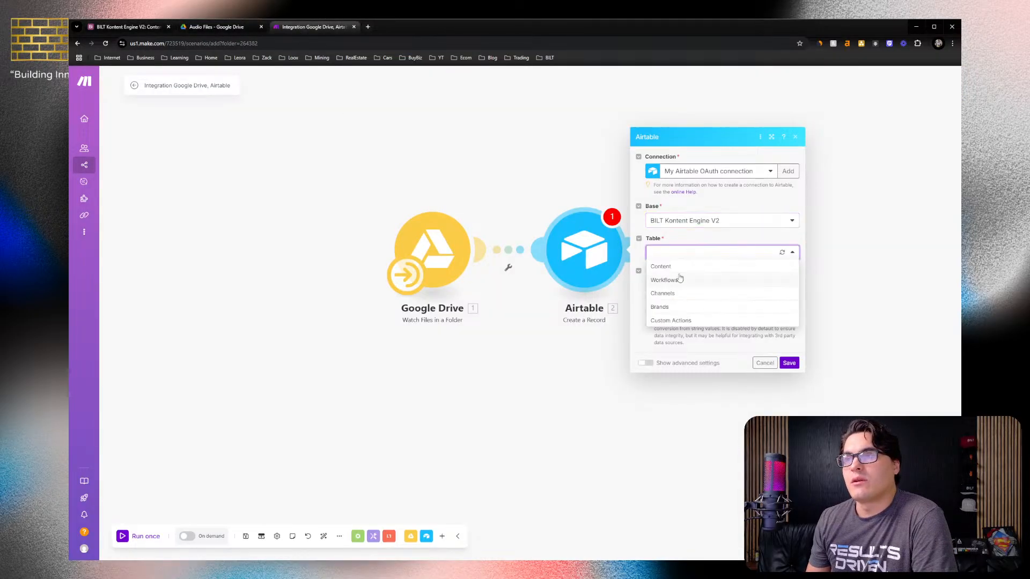
left_click(686, 274)
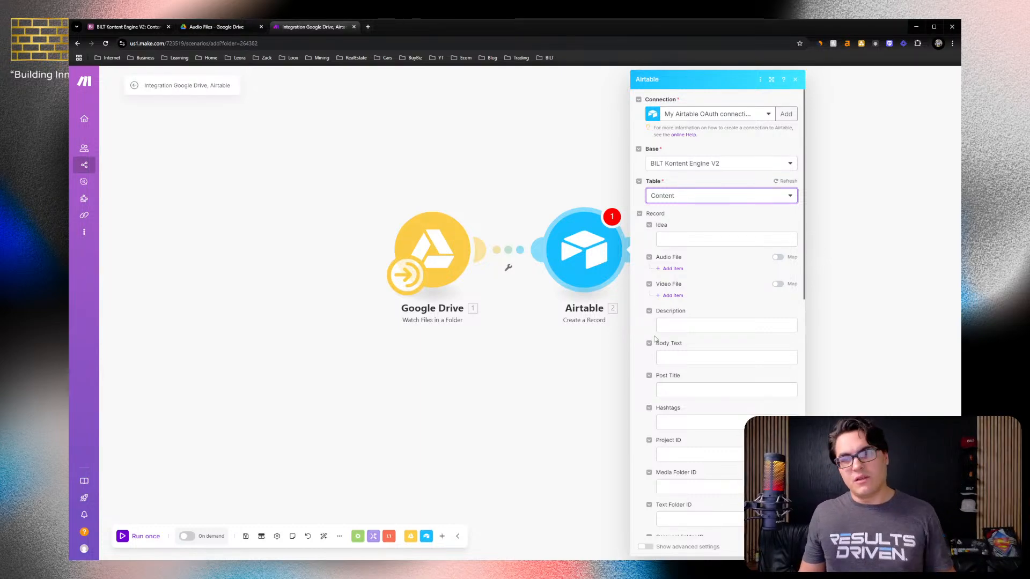
Switch to Airtable and start a new single select field at the end of the Content table
left_click(127, 27)
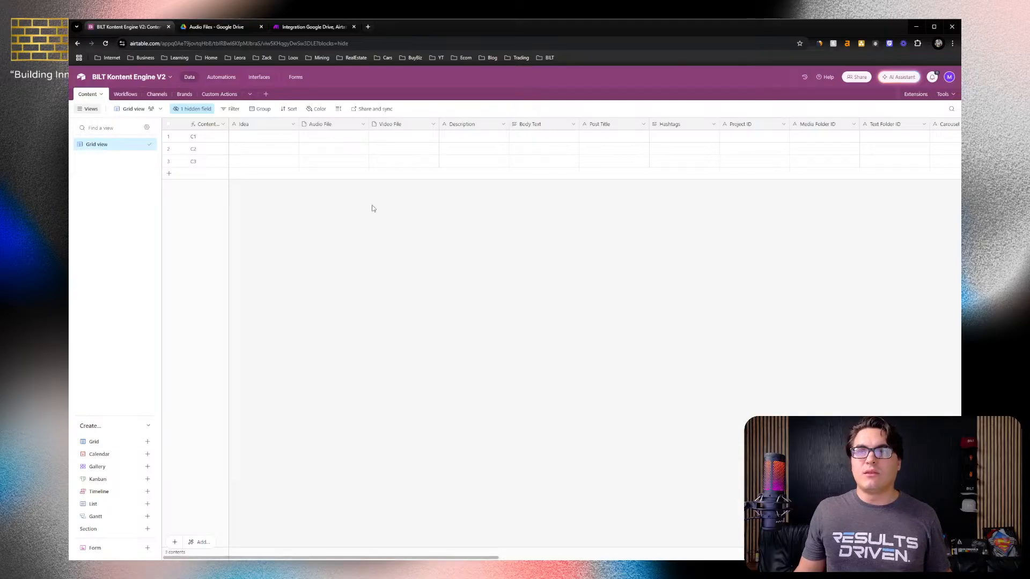
left_click_drag(329, 557, 804, 496)
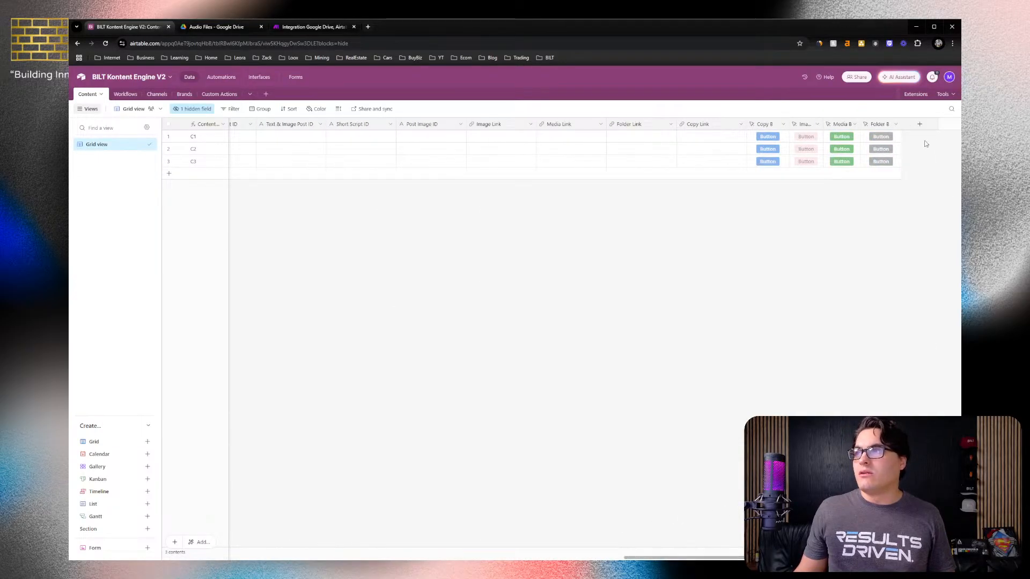
left_click(919, 123)
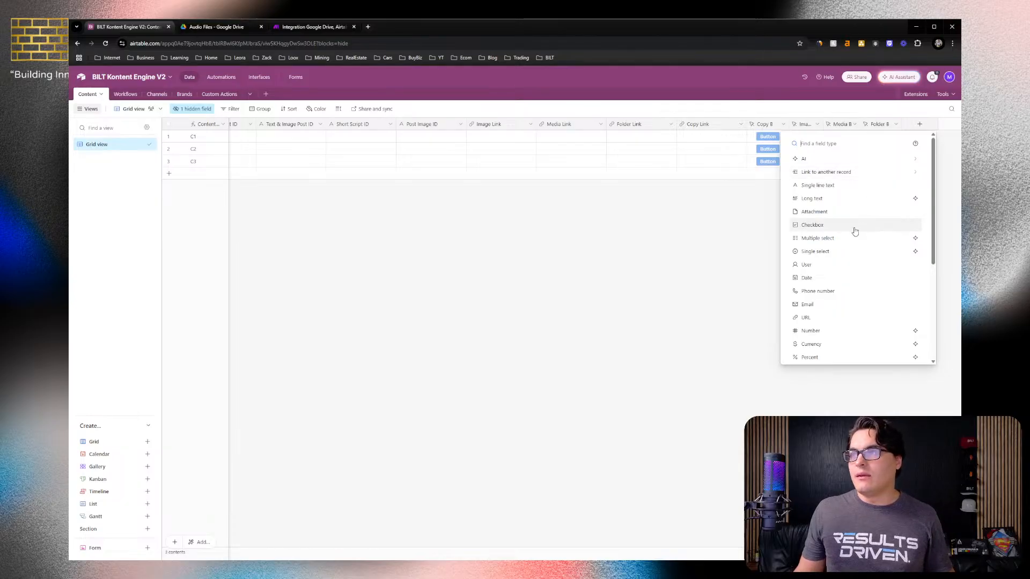
left_click(808, 252)
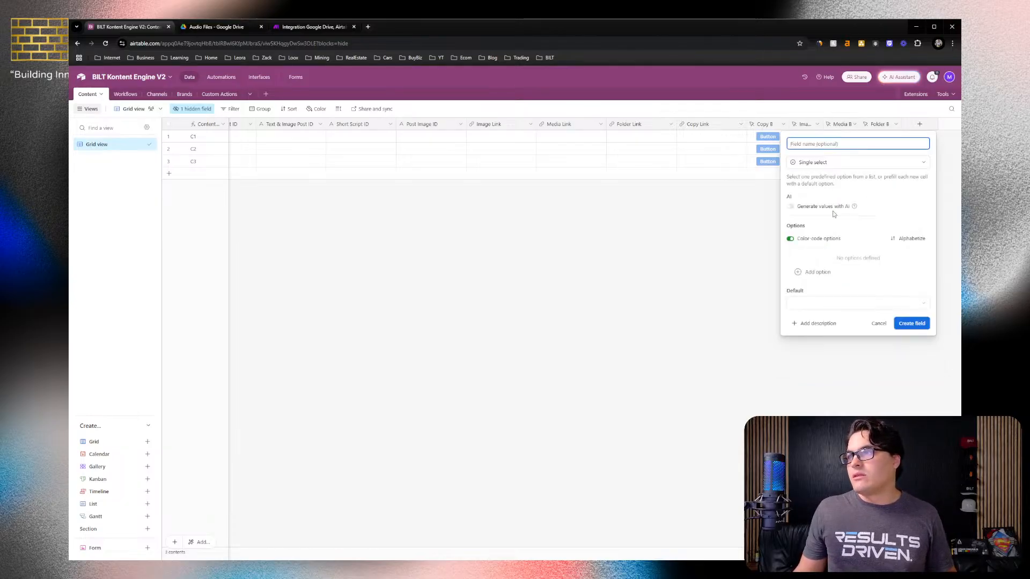
Give the new single select field the options Video Upload, Audio Upload and Idea / Idea Form, and create it unnamed
left_click(813, 272)
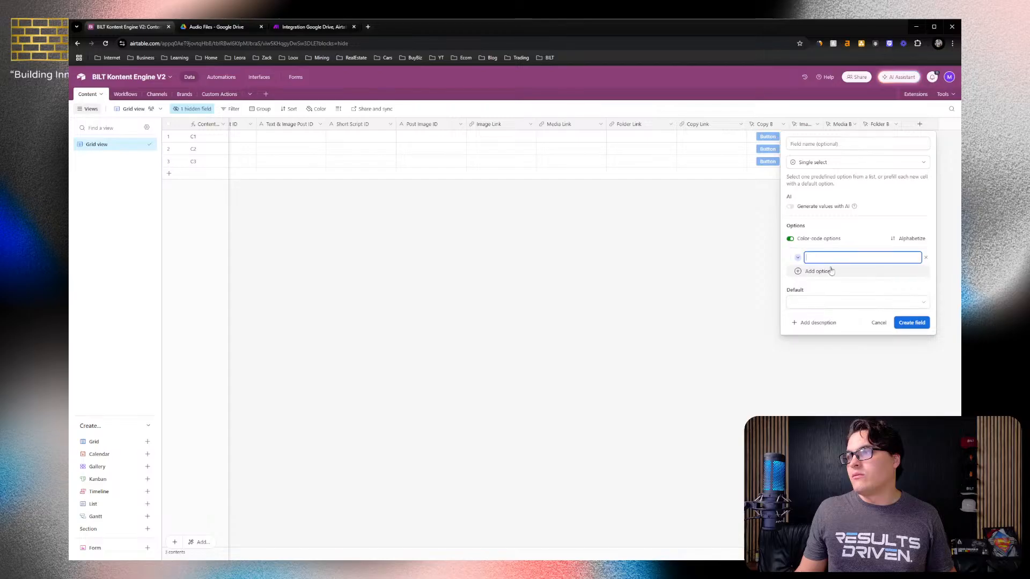
type("V")
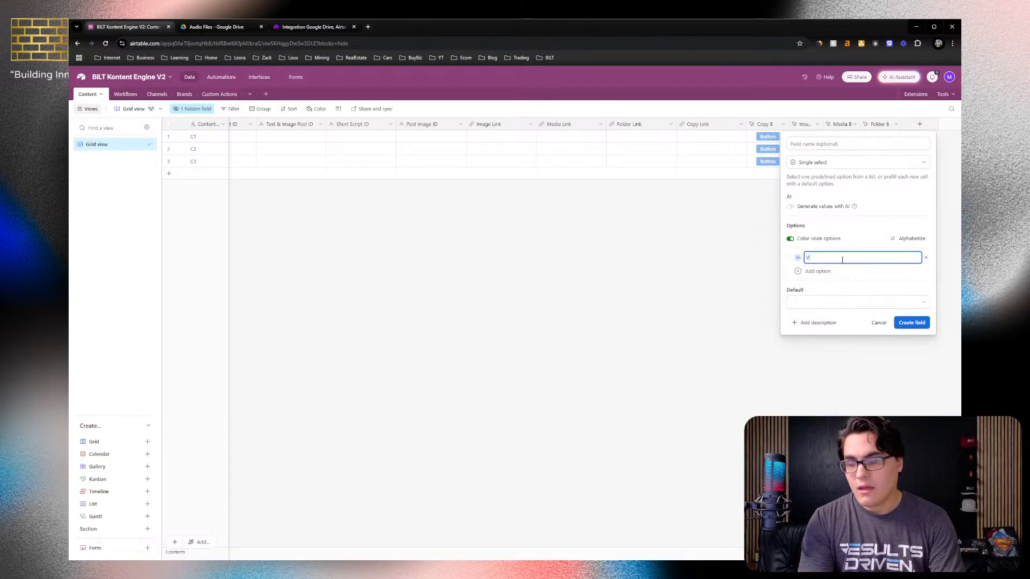
type("ideo Upload")
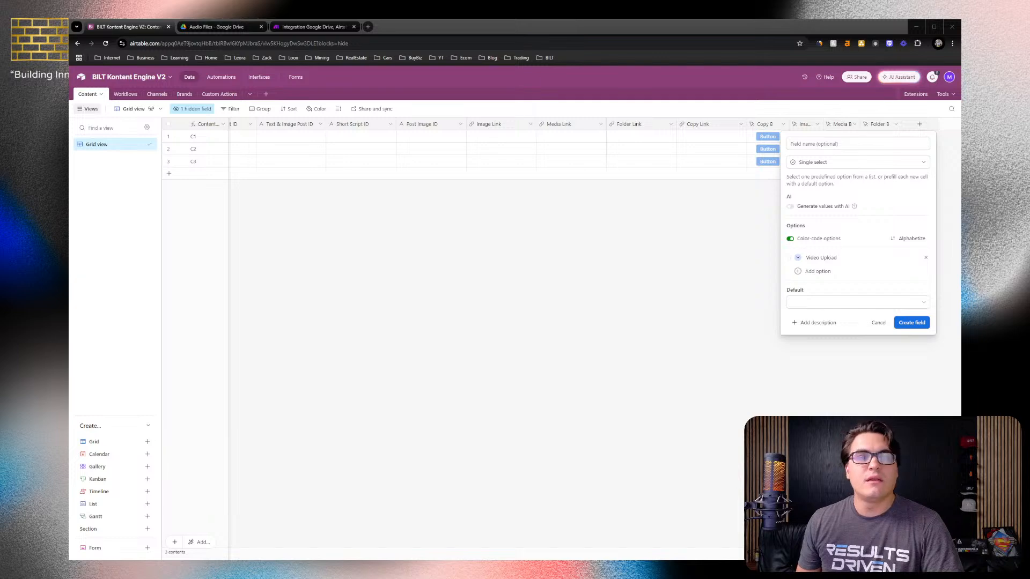
left_click(809, 271)
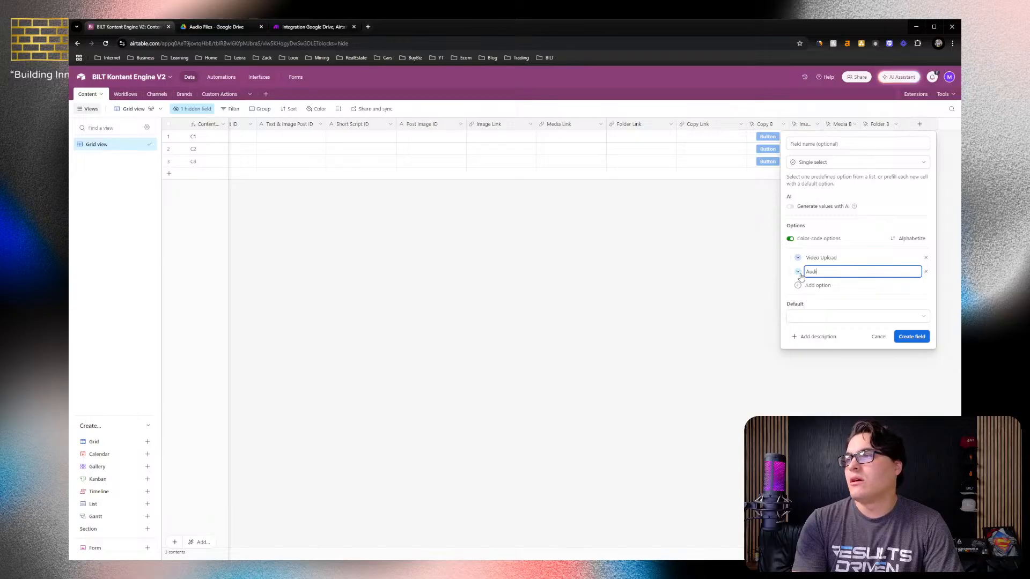
type("Audio Upload")
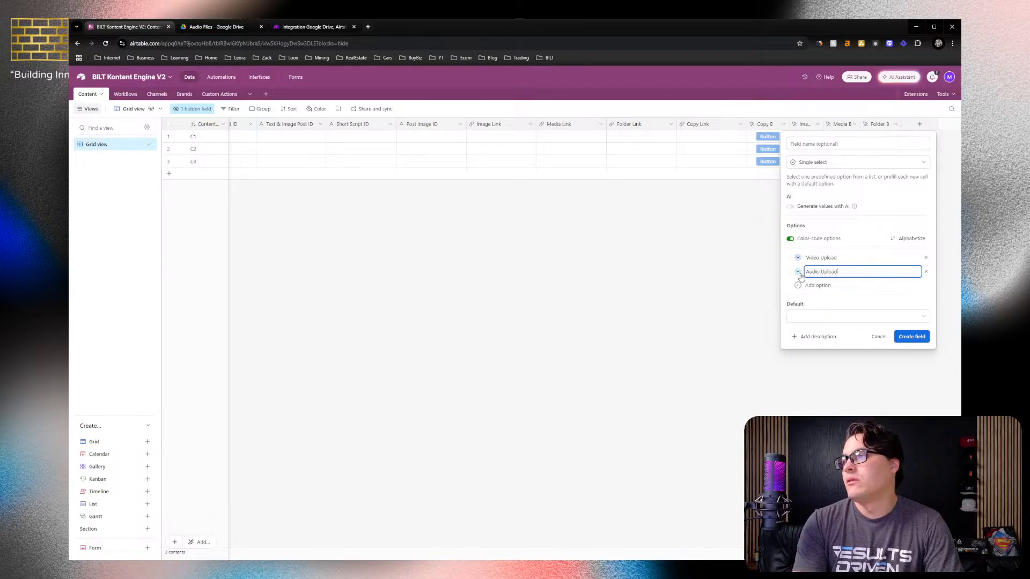
left_click(829, 284)
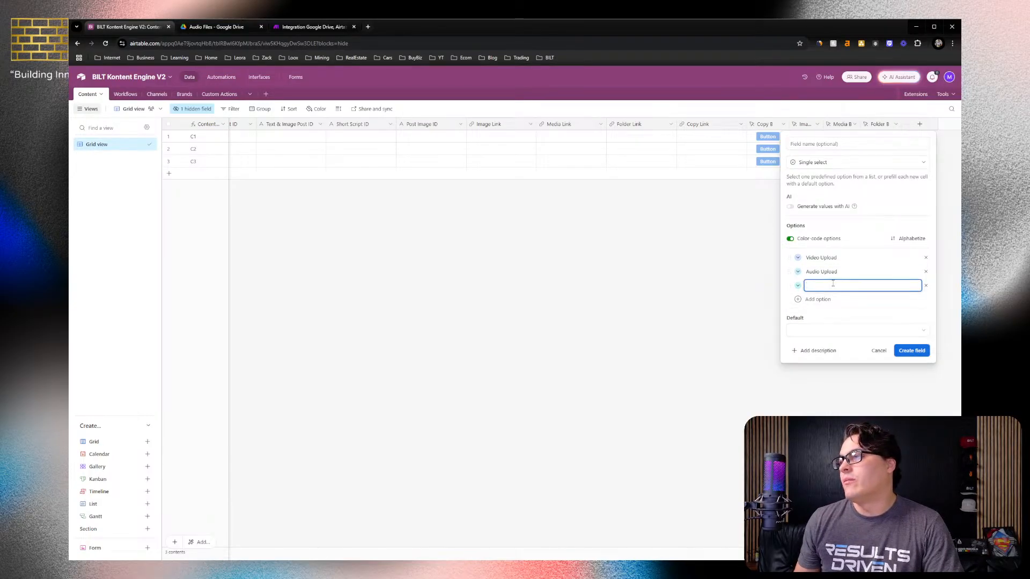
type("Idea")
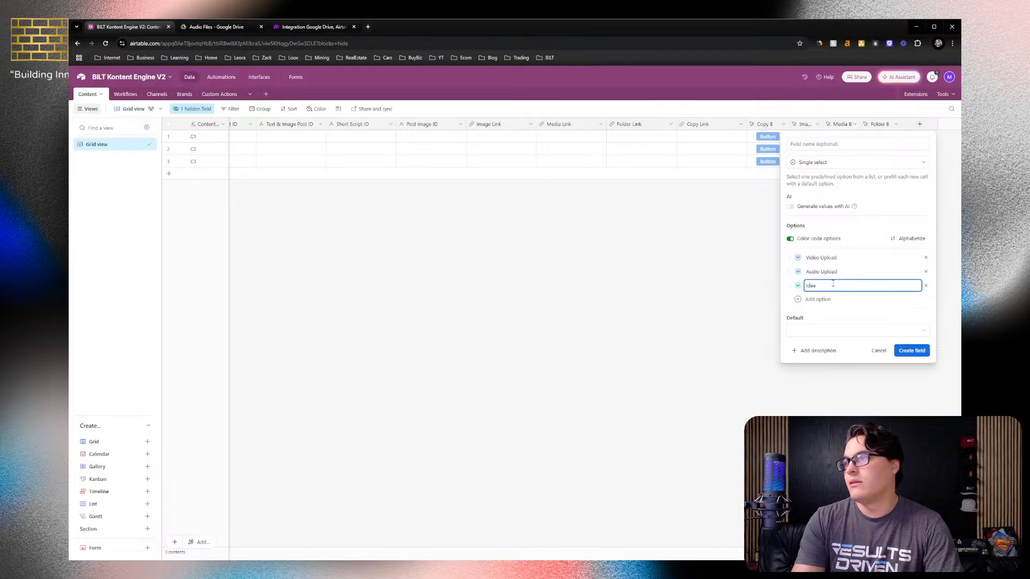
key("BackSpace")
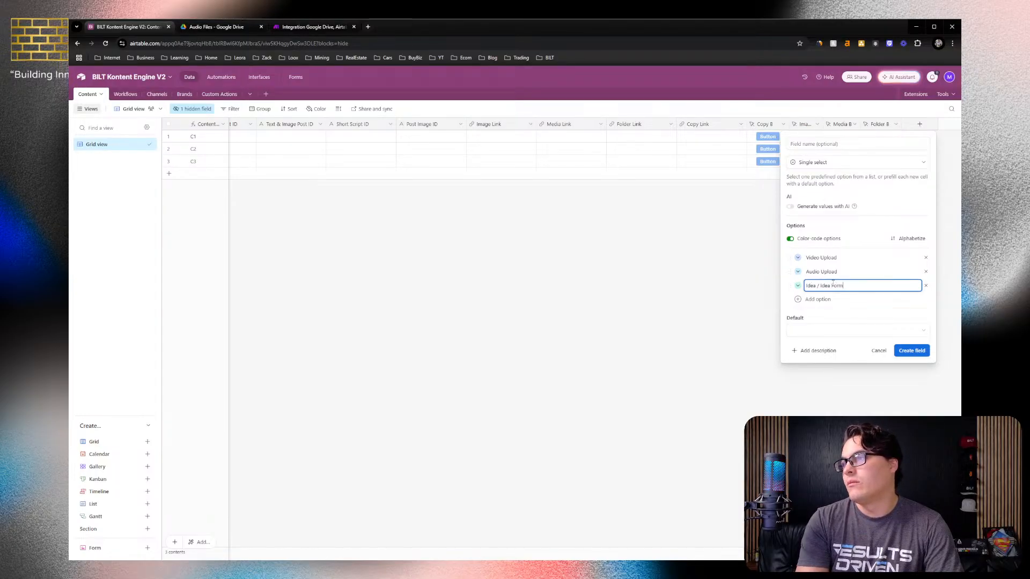
left_click(910, 350)
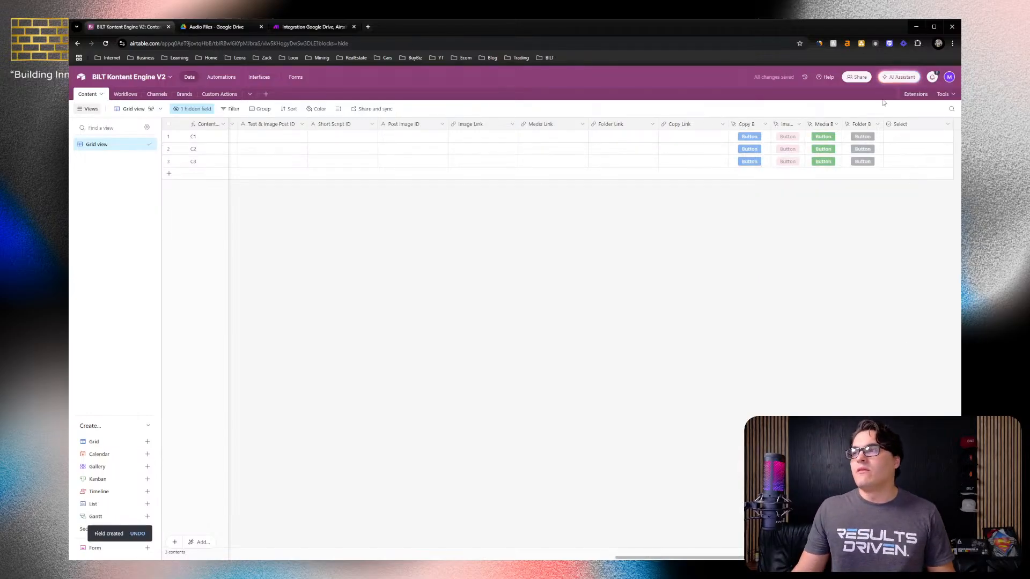
Switch to Make, refresh the Airtable module's table fields and locate the new Select field in the record mapping
left_click(283, 28)
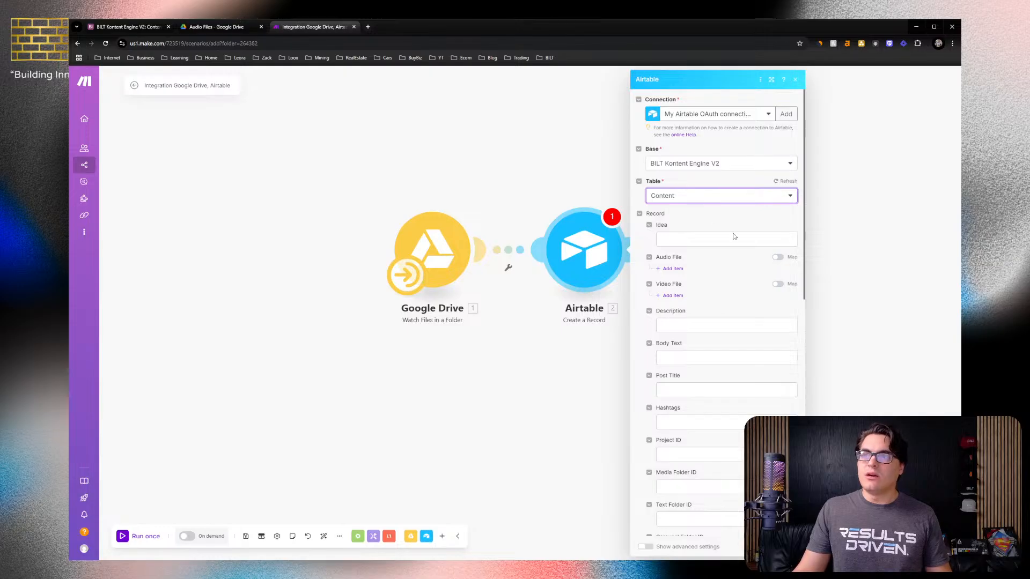
left_click(777, 182)
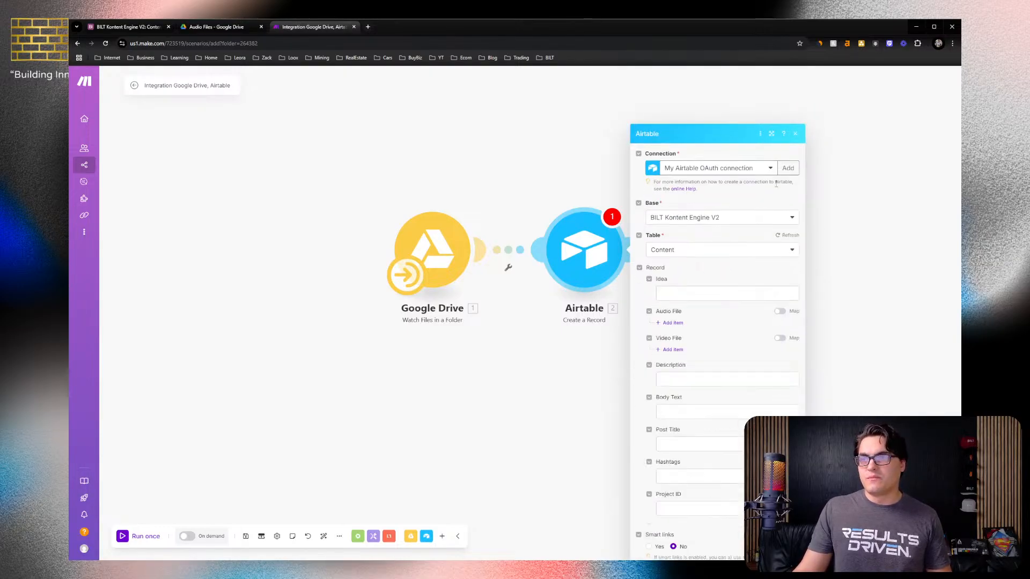
scroll(765, 213, "down", 5)
scroll(765, 213, "down", 3)
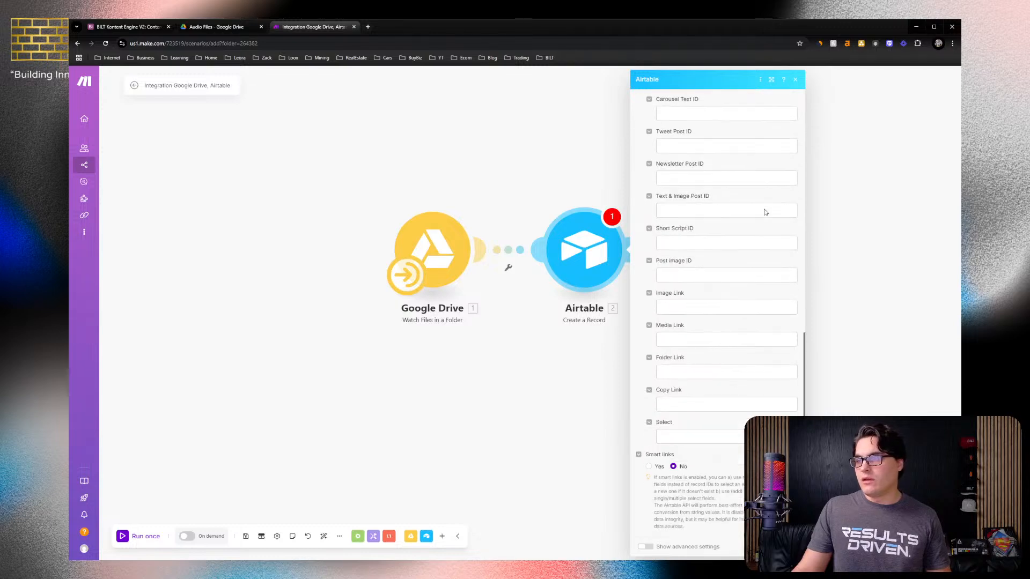
left_click(702, 439)
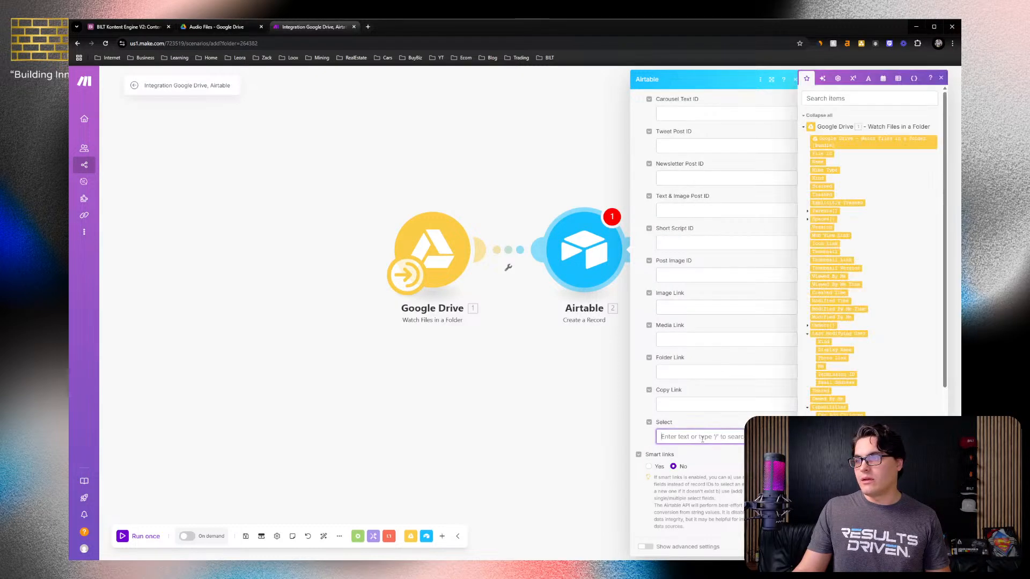
Switch to Airtable and rename the Content table's Select field to Source Type, saving the change
left_click(159, 27)
right_click(923, 124)
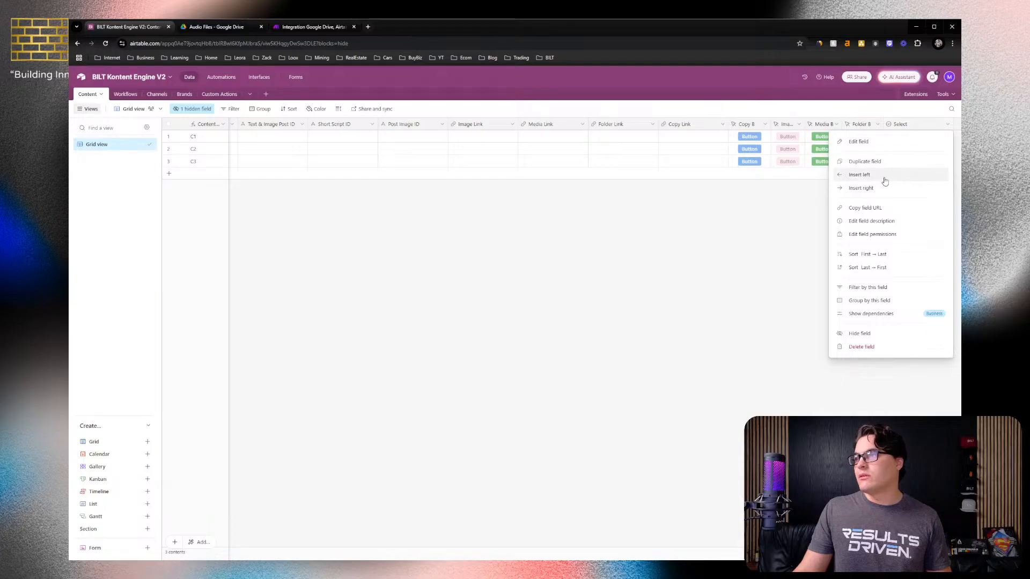
left_click(875, 146)
double_click(632, 146)
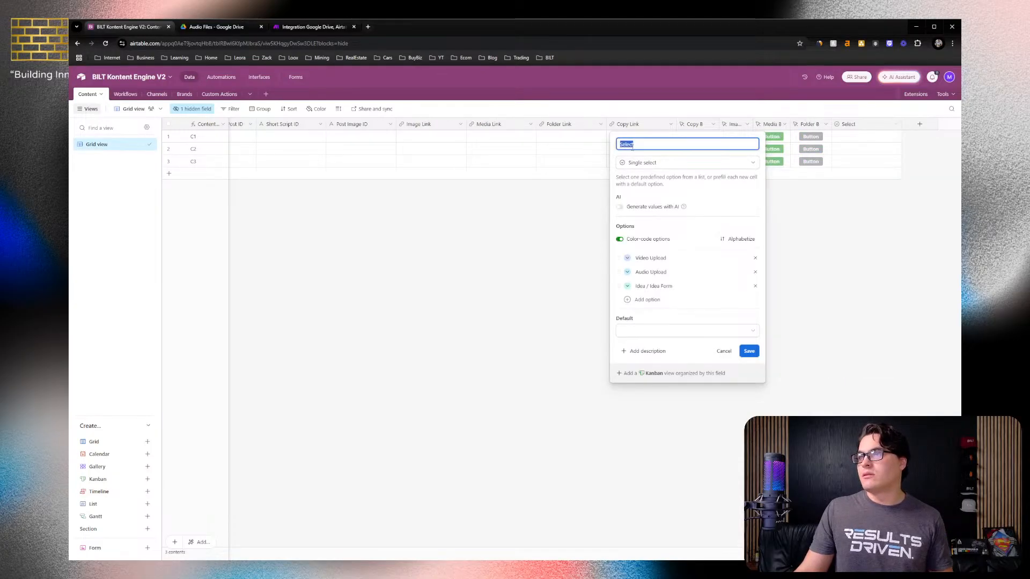
type("Source Type")
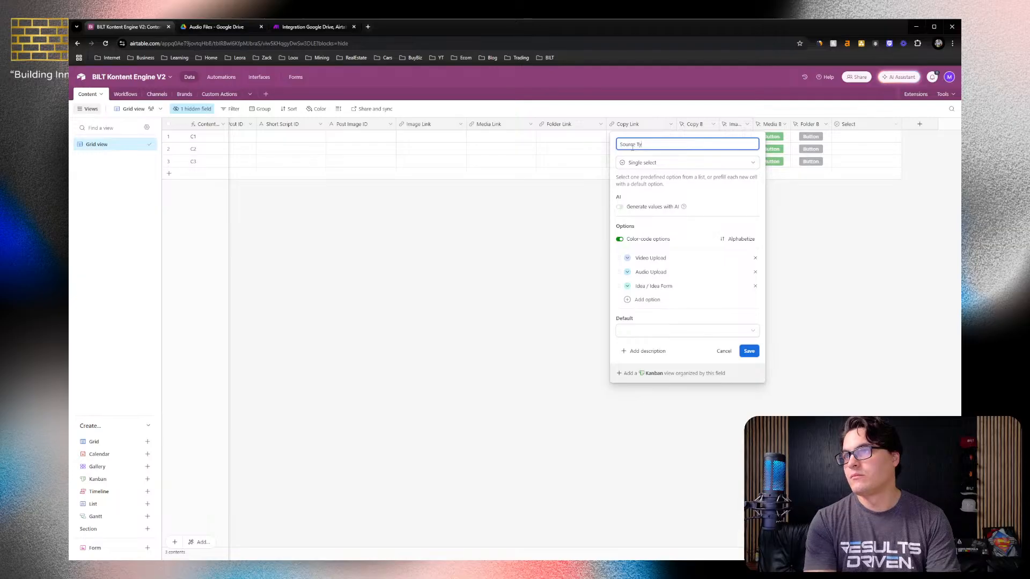
left_click(826, 228)
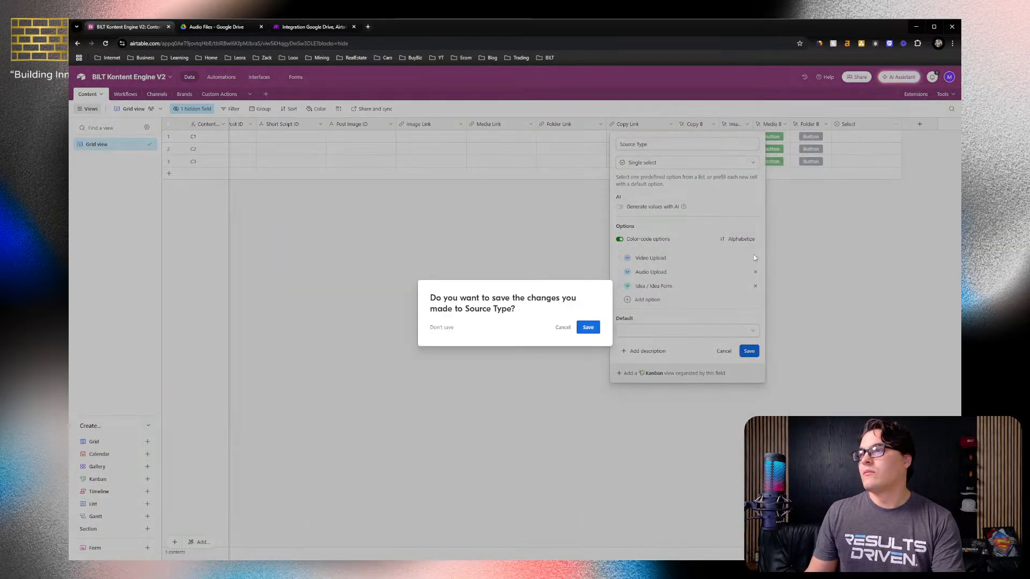
key("Return")
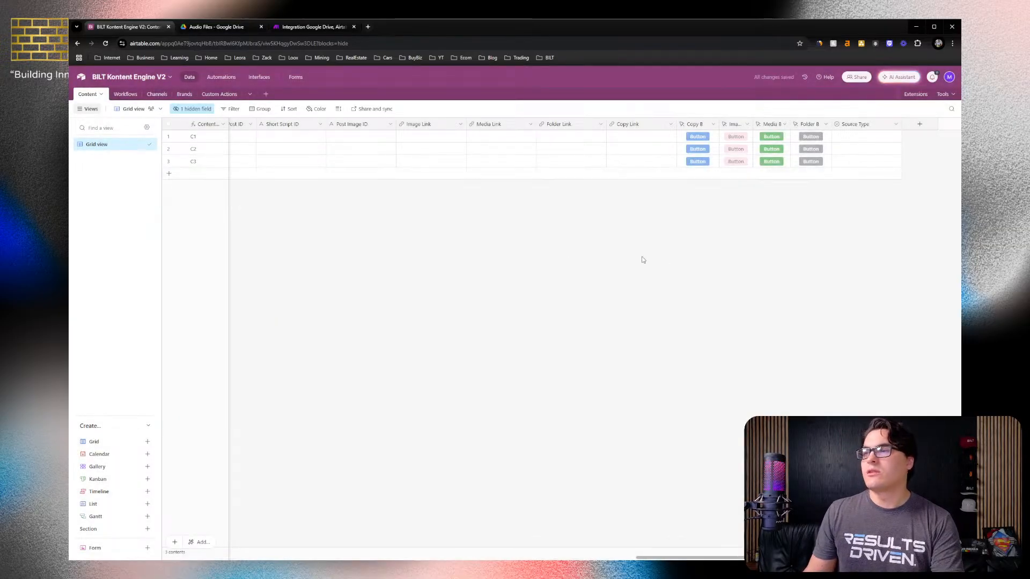
Check the selectable Source Type options on record C1 without choosing one
left_click(870, 137)
left_click(888, 138)
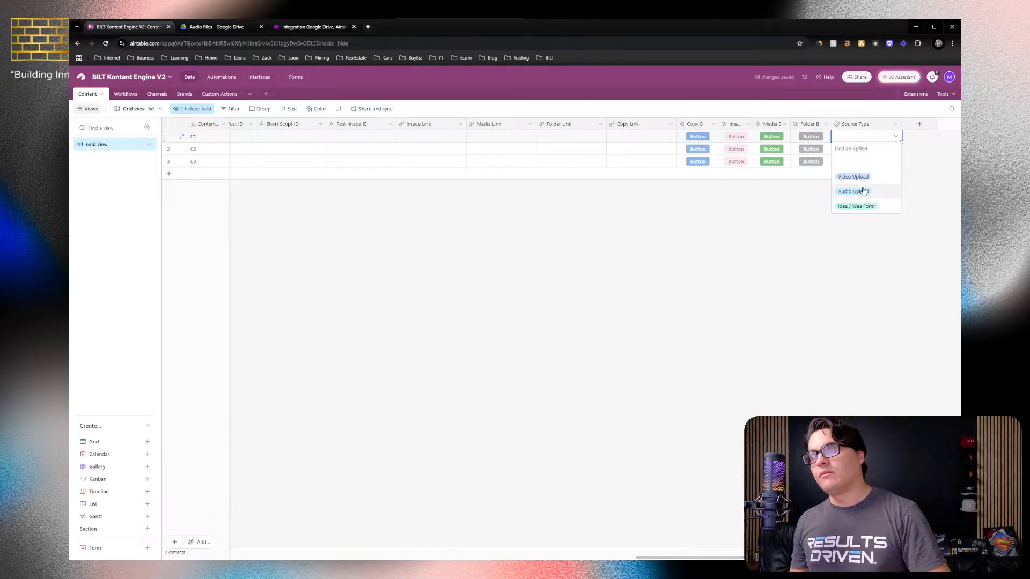
left_click(692, 369)
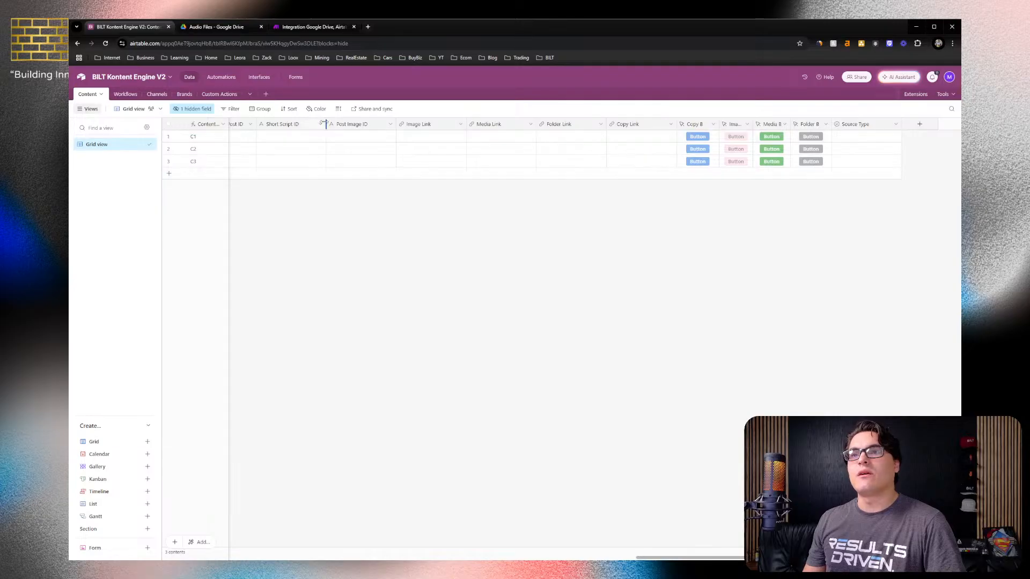
Switch to Make, refresh the Airtable module's table fields and set Source Type to Audio Upload
left_click(315, 28)
scroll(784, 331, "up", 1)
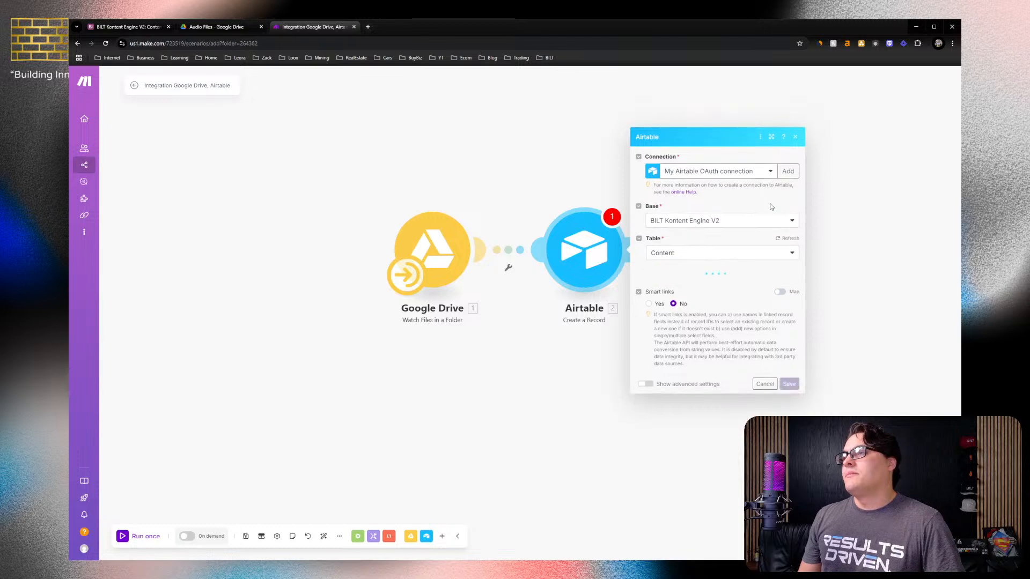
scroll(773, 243, "down", 10)
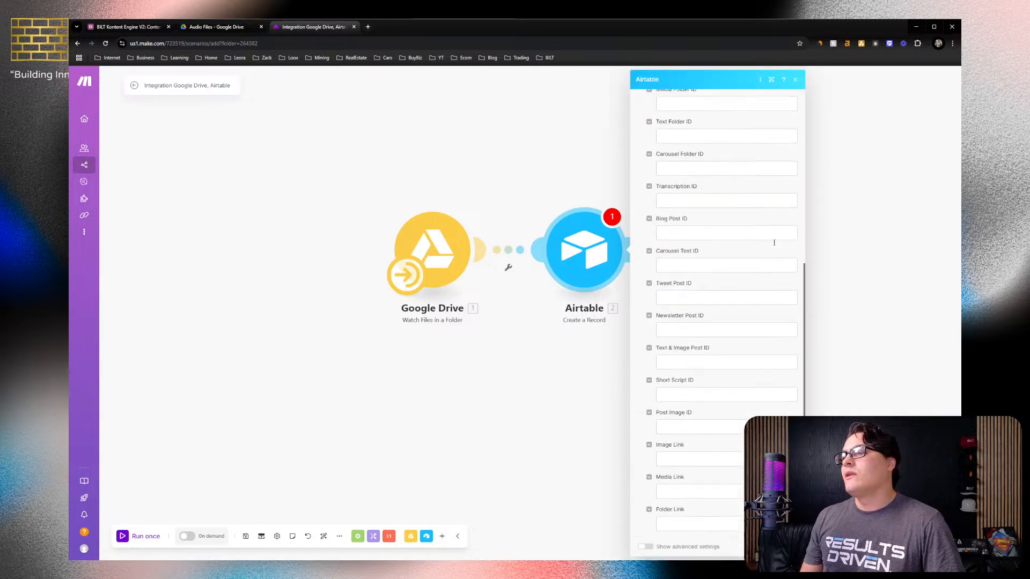
left_click(691, 437)
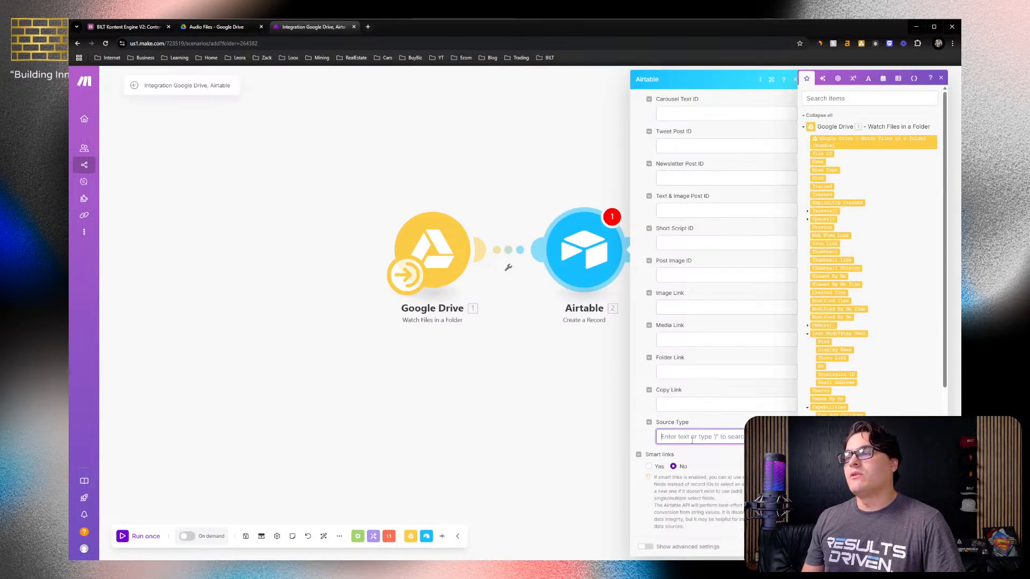
left_click(702, 421)
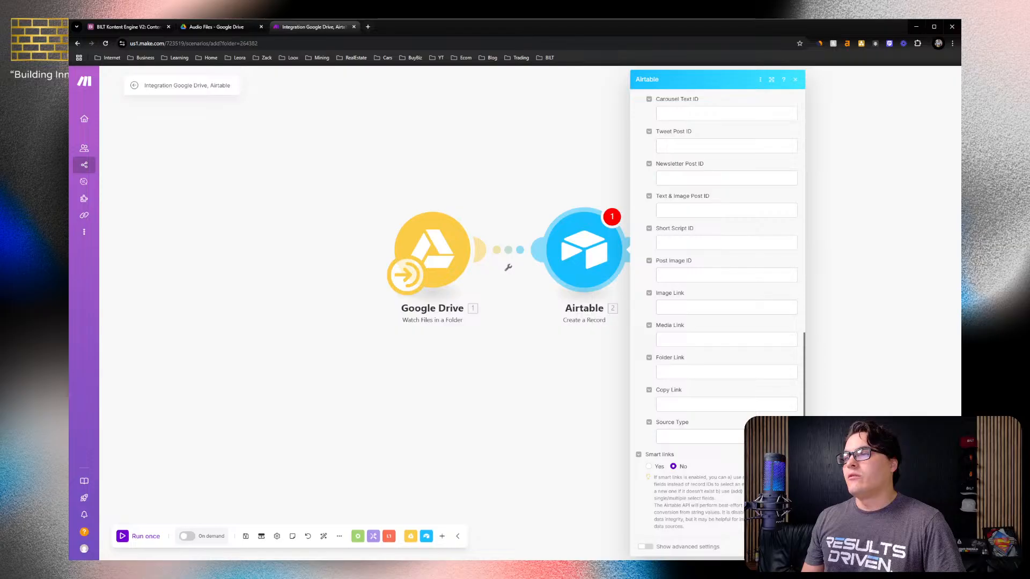
left_click(698, 436)
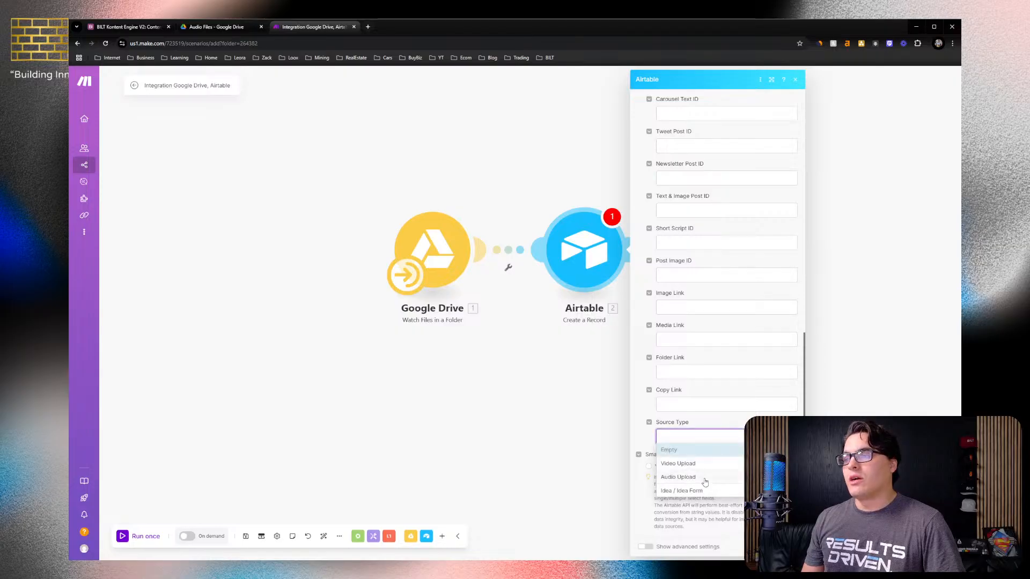
left_click(704, 478)
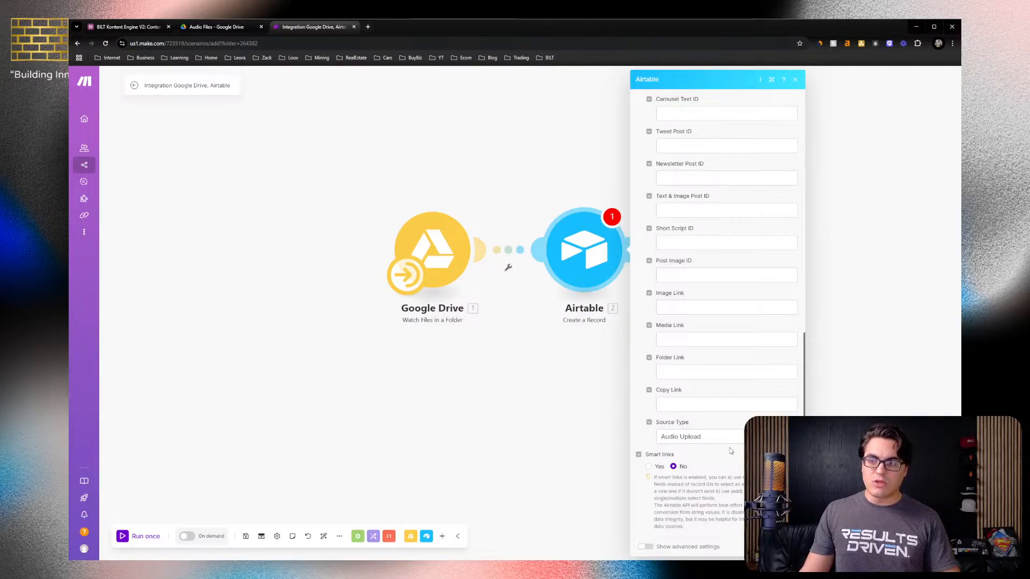
Map the Google Drive file's Name to the record's Description field and save the Airtable module
scroll(724, 451, "up", 6)
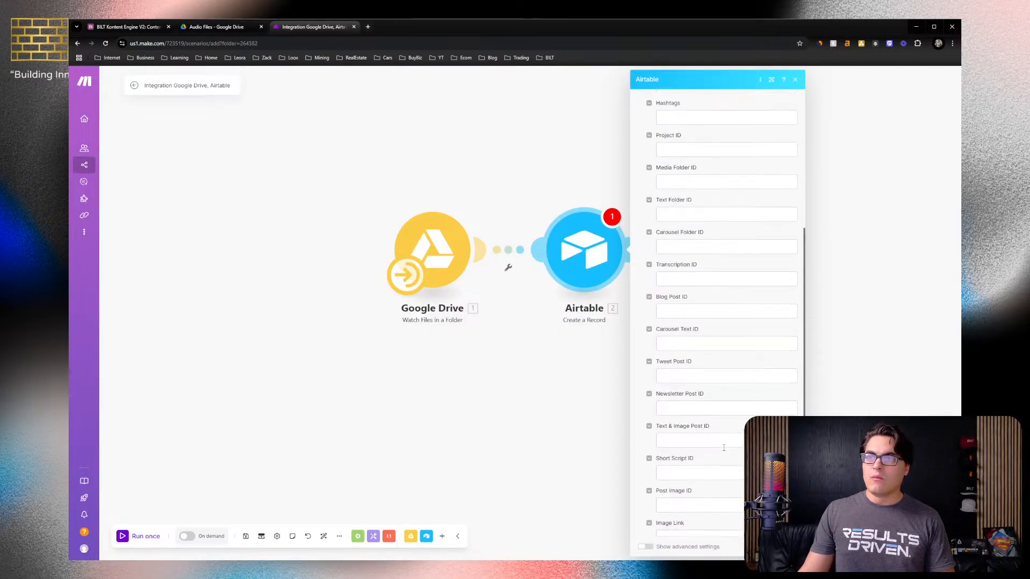
scroll(723, 452, "up", 2)
left_click(690, 296)
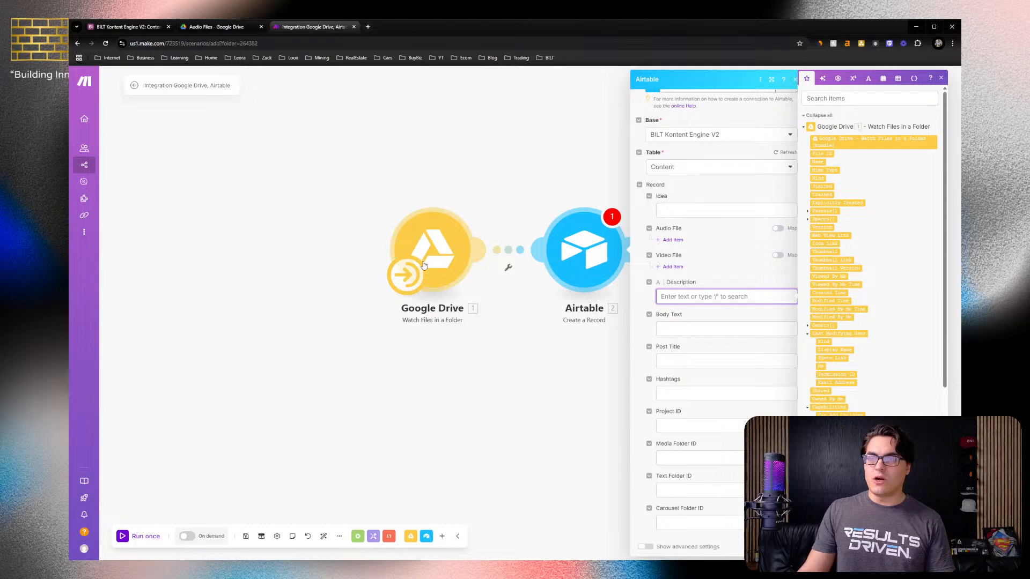
left_click(810, 162)
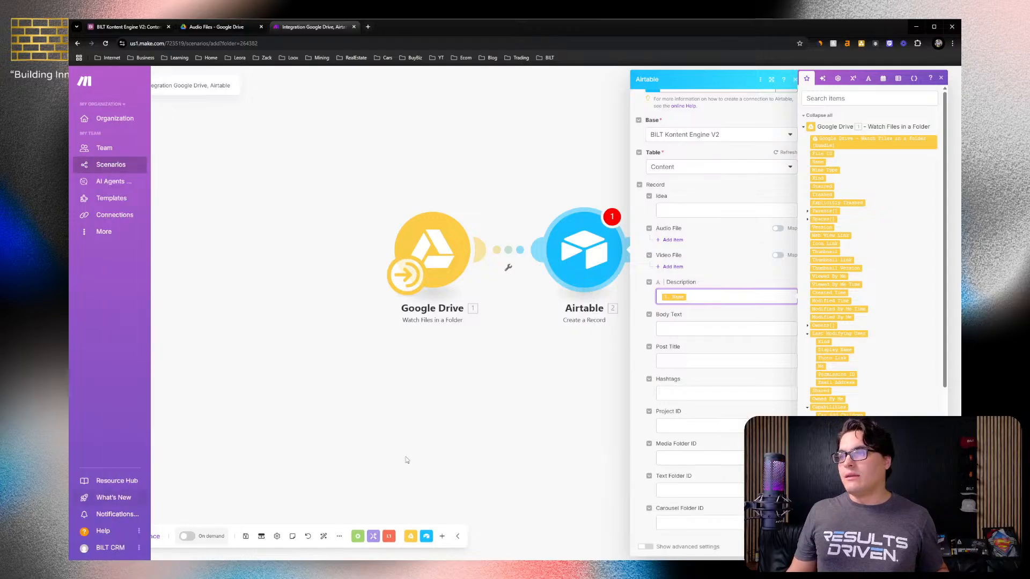
scroll(709, 464, "down", 5)
scroll(709, 465, "down", 4)
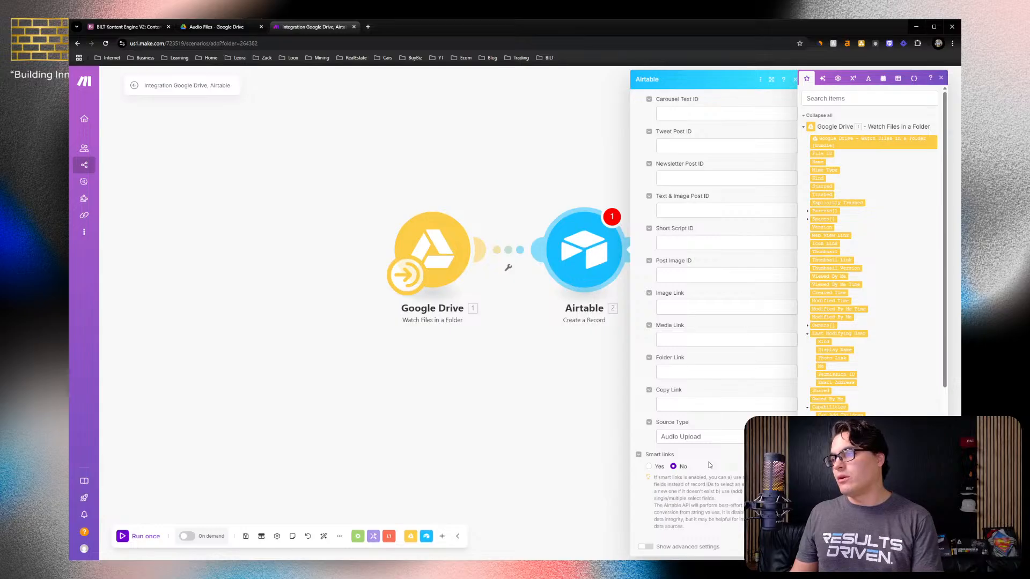
left_click(783, 547)
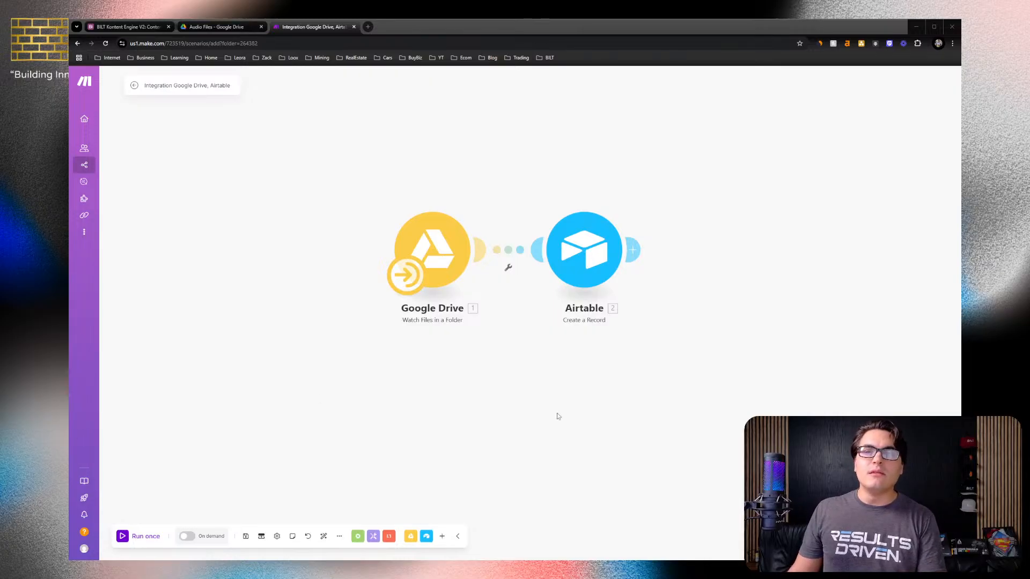
Add a Google Drive Create a Folder module after the Airtable Create a Record module
left_click(585, 276)
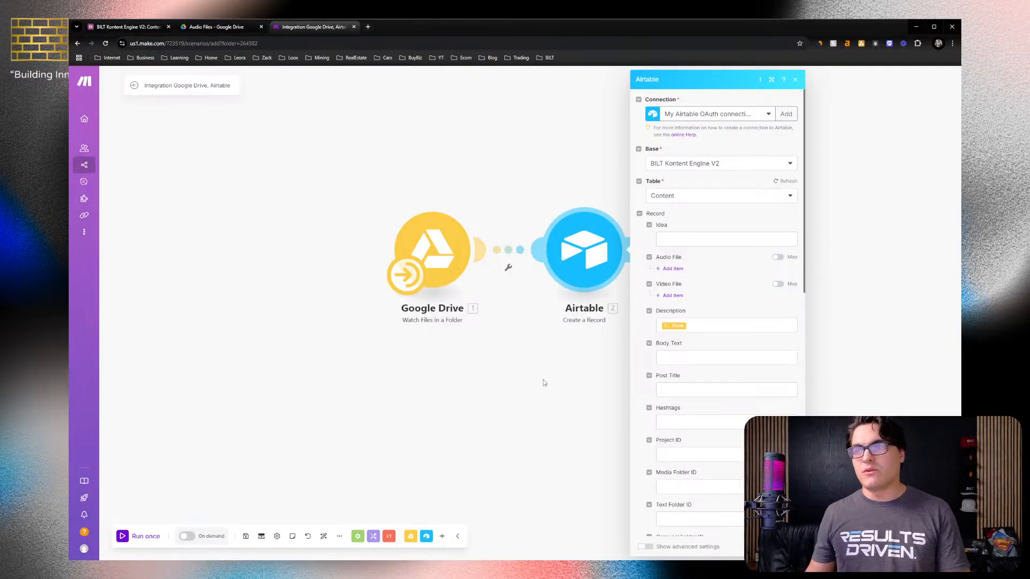
left_click(544, 382)
left_click_drag(544, 384, 368, 310)
left_click(444, 191)
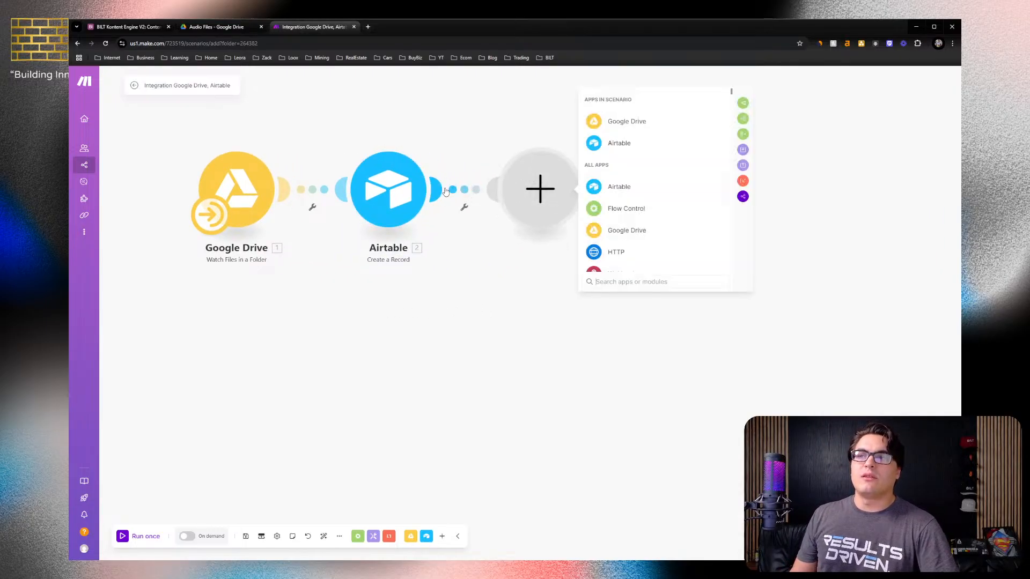
left_click(633, 122)
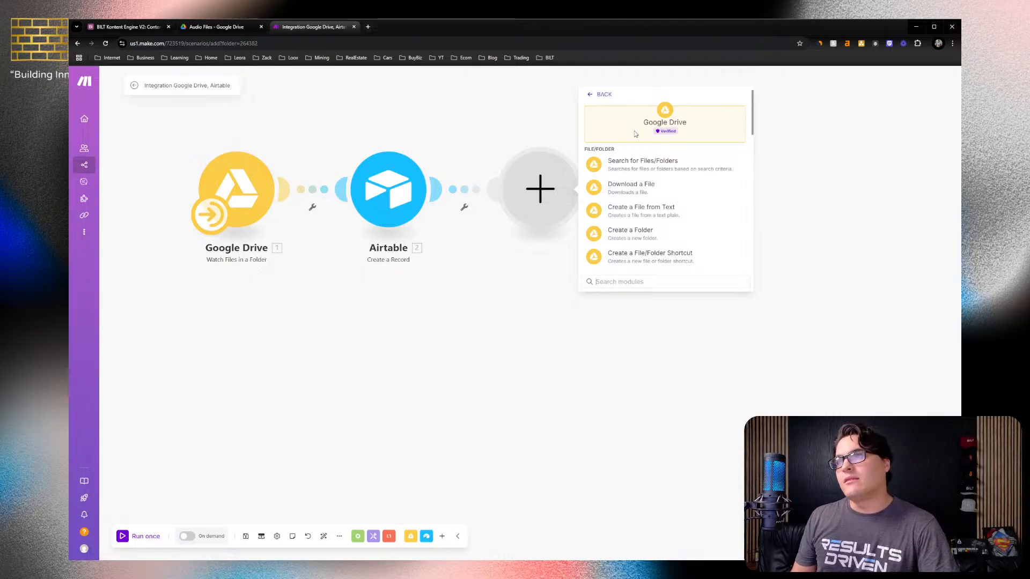
left_click(636, 236)
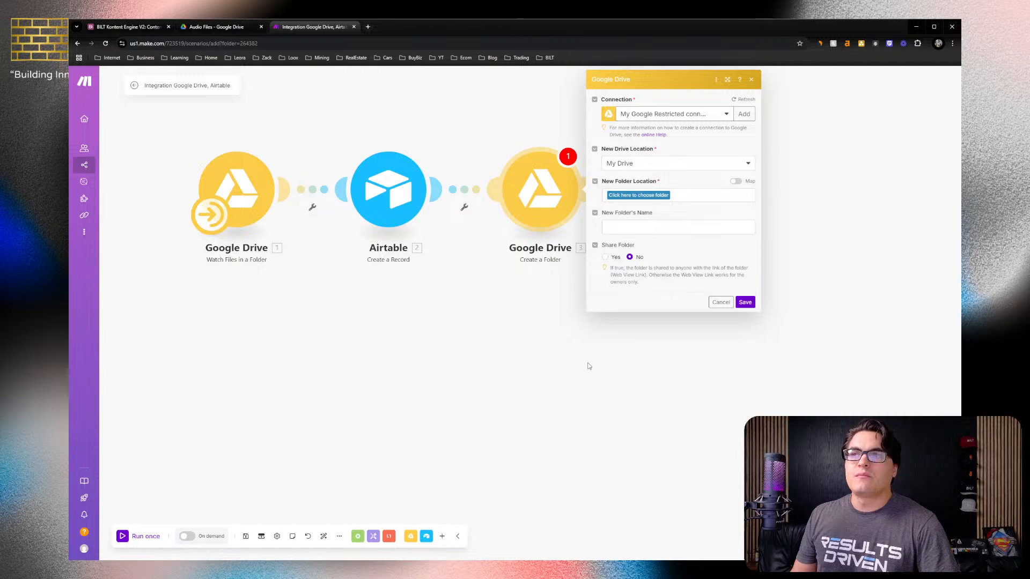
Set the new folder's location to BILT Kontent Magic / BILT Kontent Engine V2 / 2. Projects in the Google Drive module
left_click(635, 195)
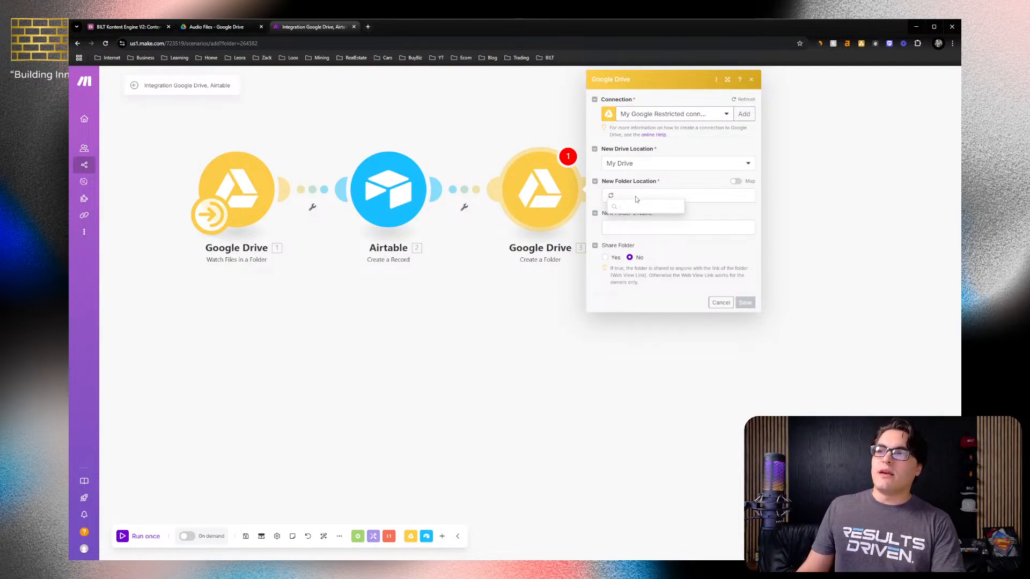
left_click(646, 232)
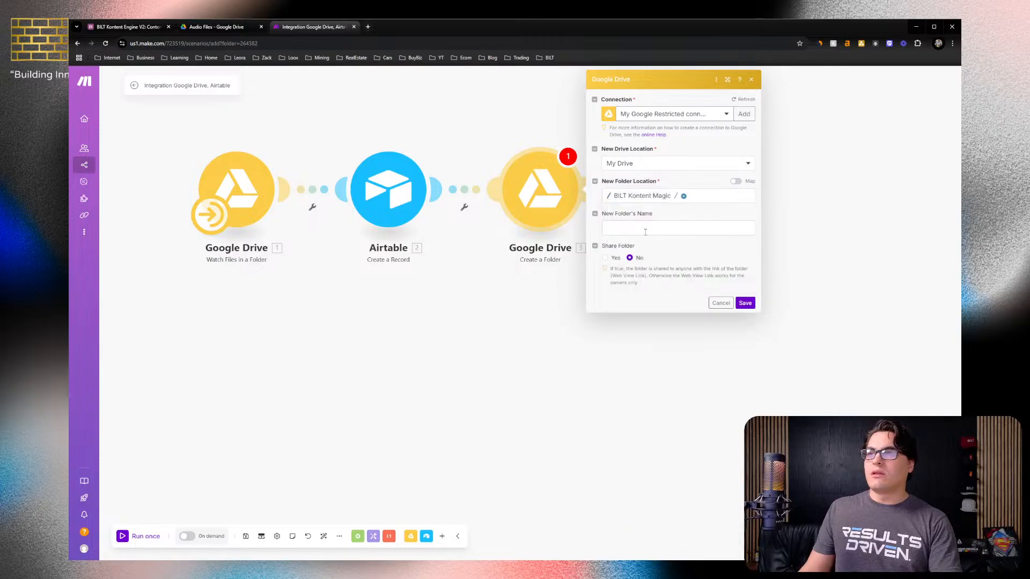
left_click(683, 196)
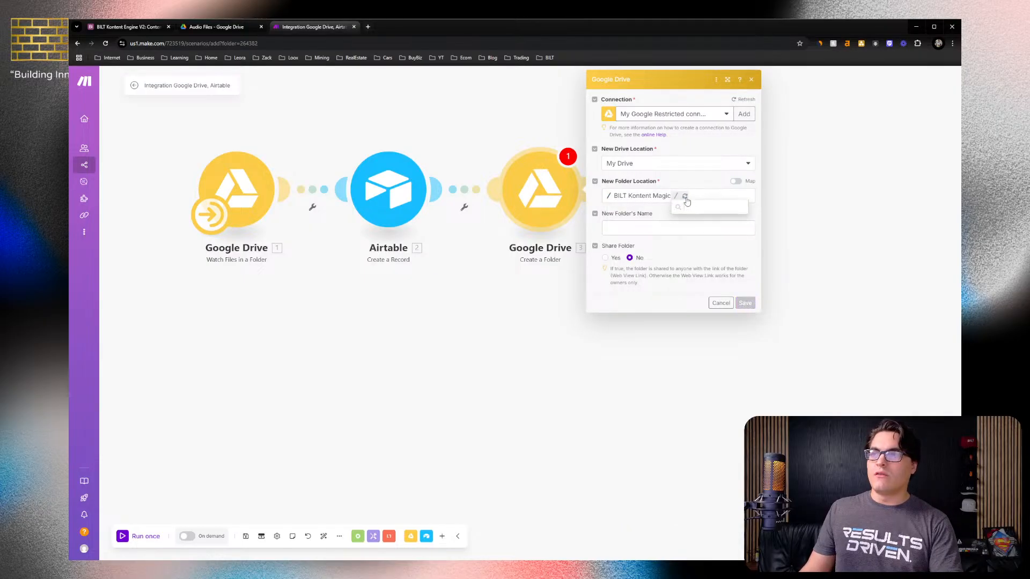
left_click(694, 208)
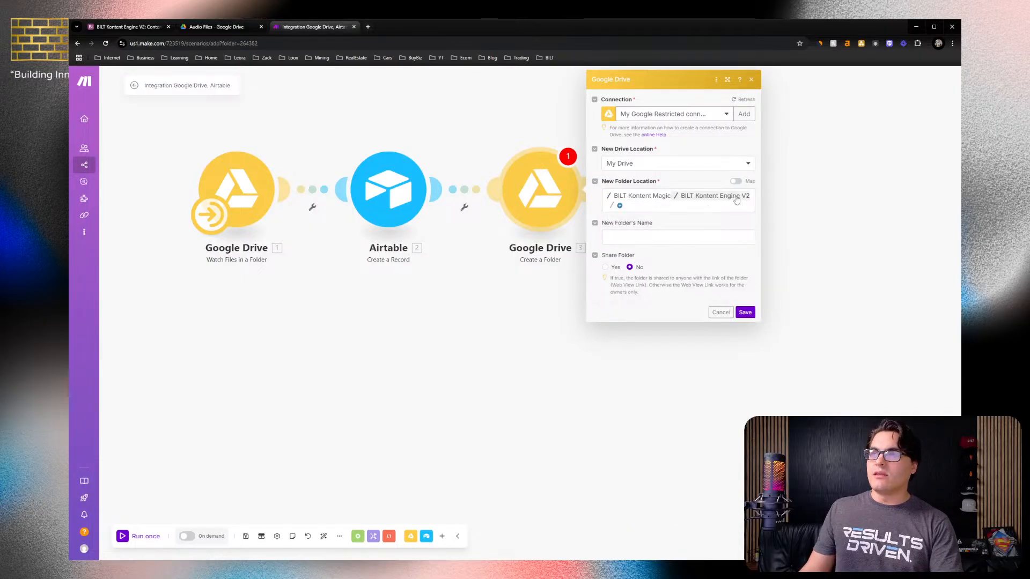
left_click(619, 205)
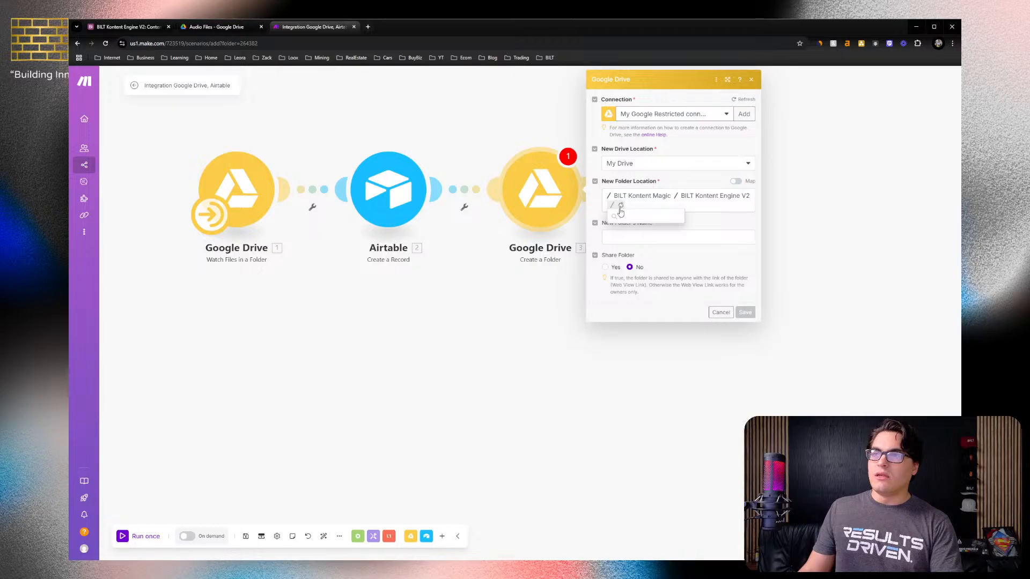
left_click(649, 218)
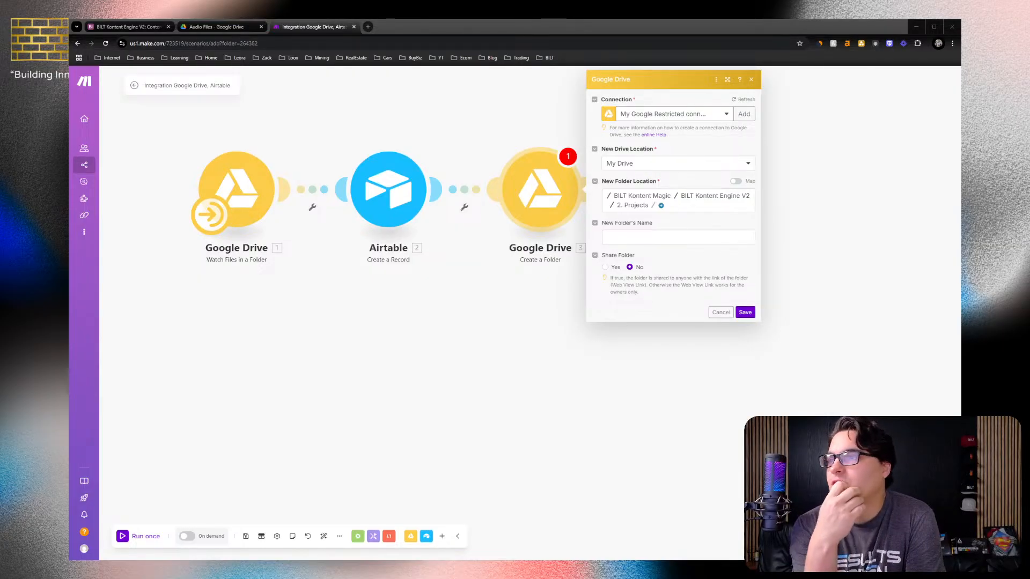
Map the watched Google Drive file's Name as the new folder's name, enable folder sharing and save the module
left_click(612, 232)
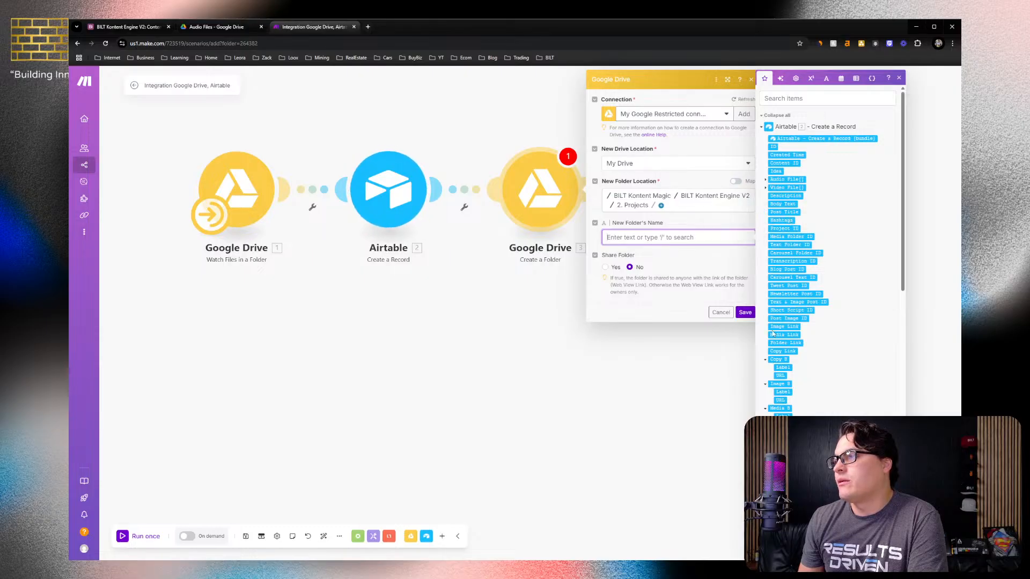
scroll(773, 333, "down", 1)
scroll(773, 333, "down", 1)
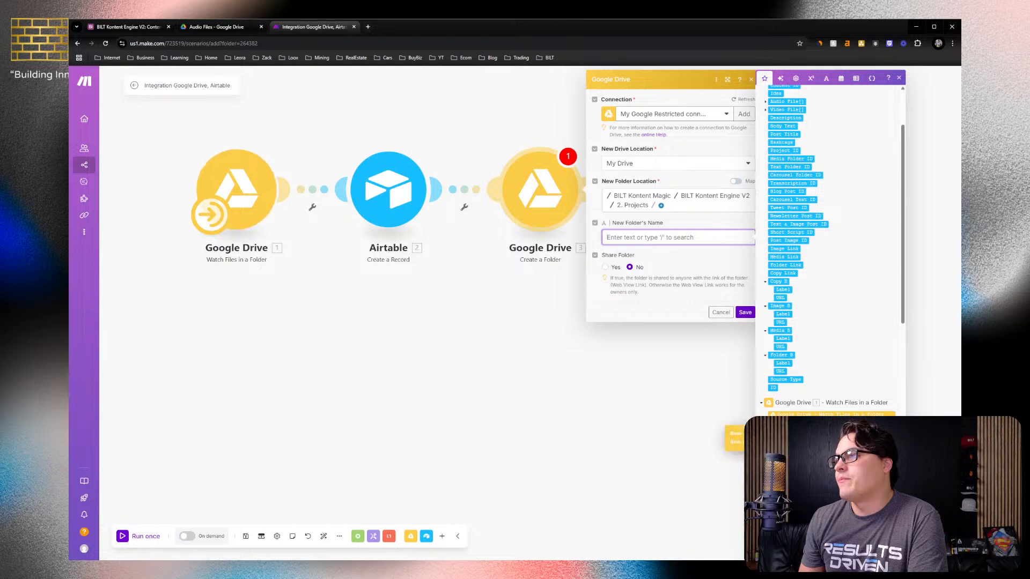
left_click(776, 440)
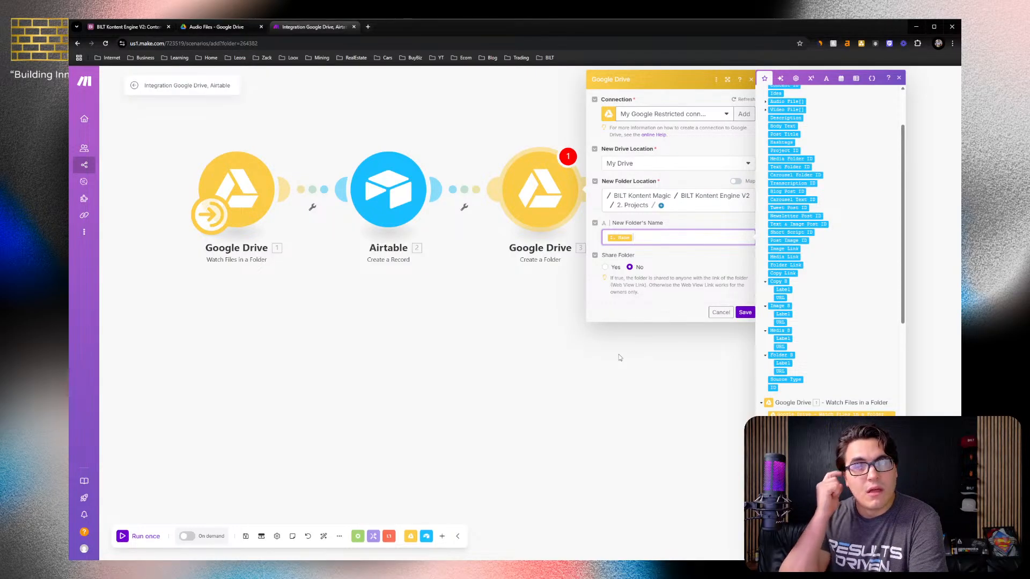
left_click(605, 267)
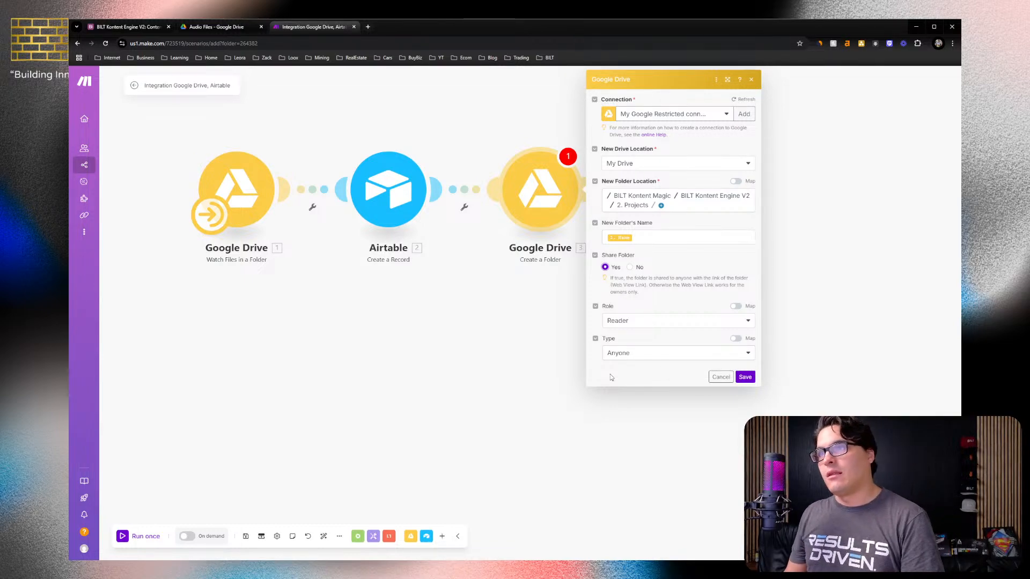
left_click(745, 377)
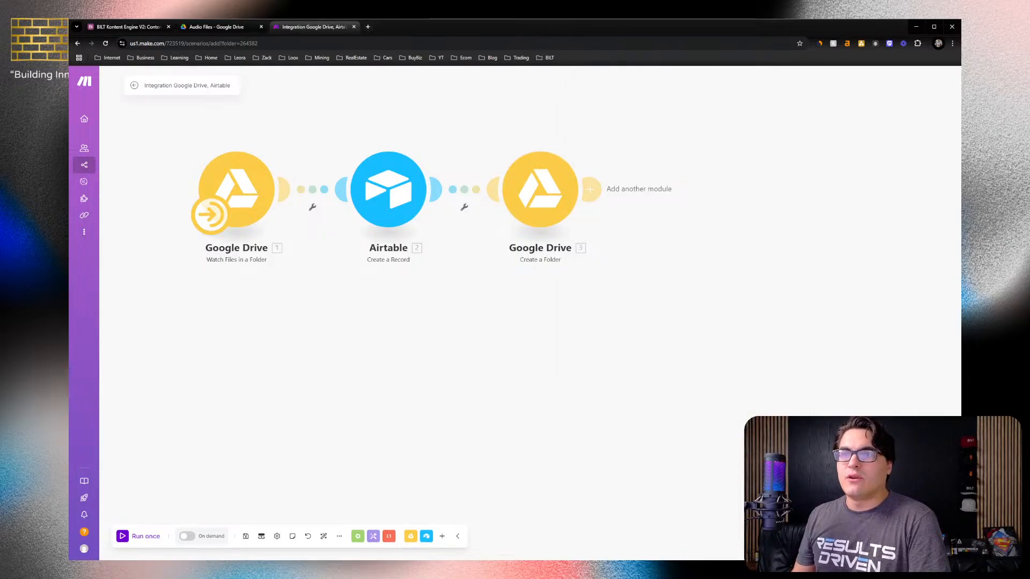
left_click(561, 187)
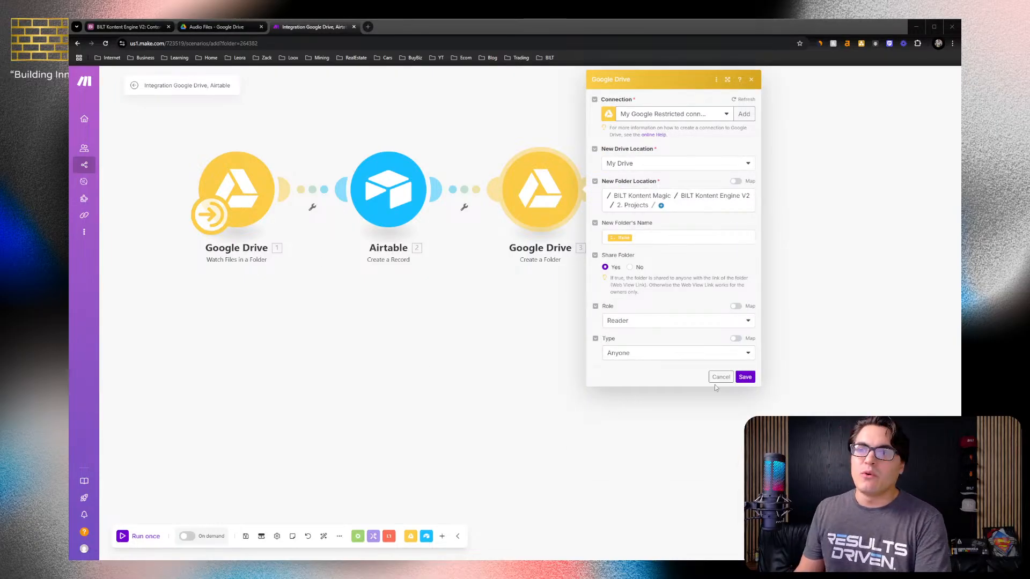
left_click(543, 301)
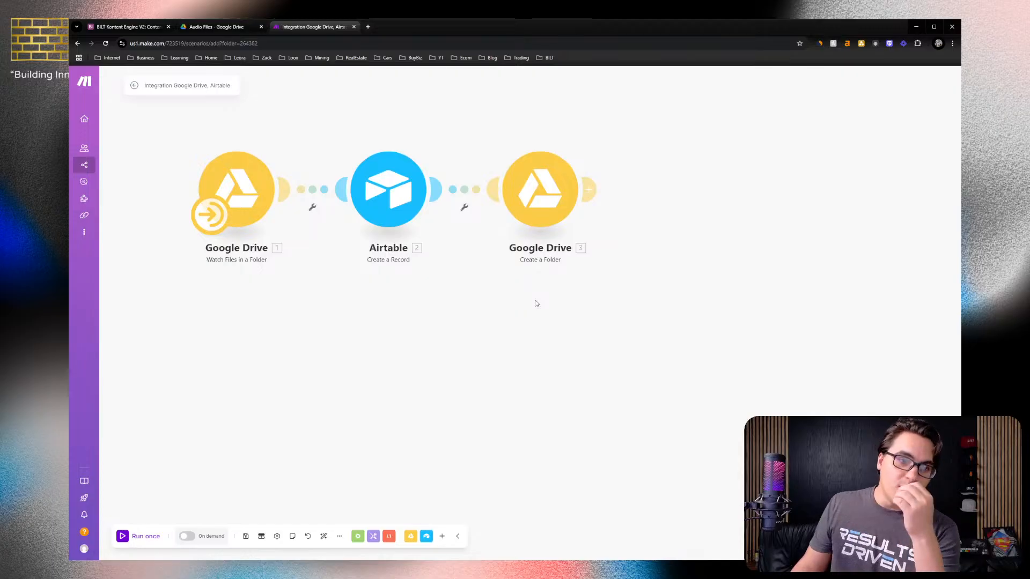
Rename the Google Drive Create a Folder module to Project Folder
right_click(549, 251)
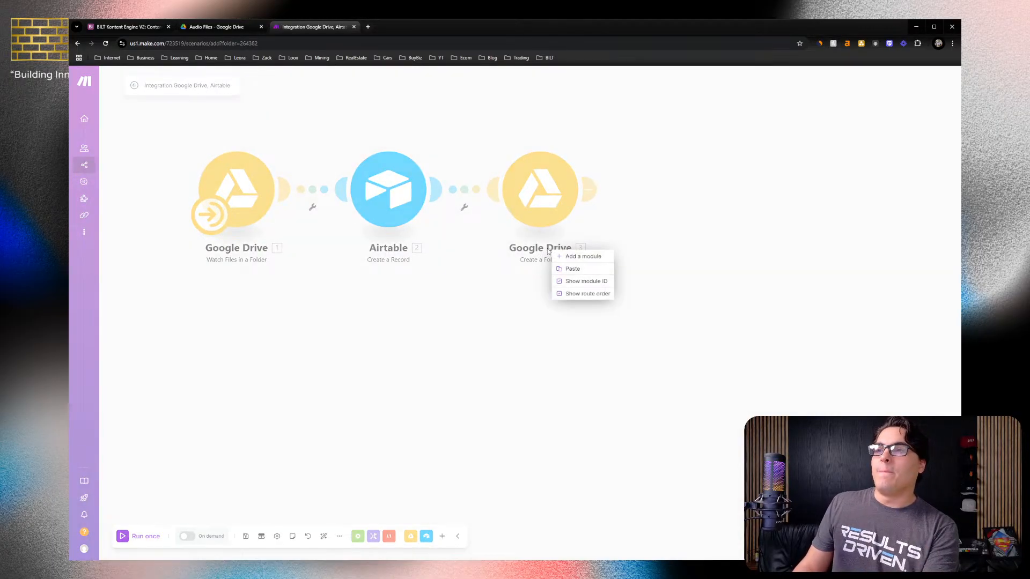
right_click(547, 212)
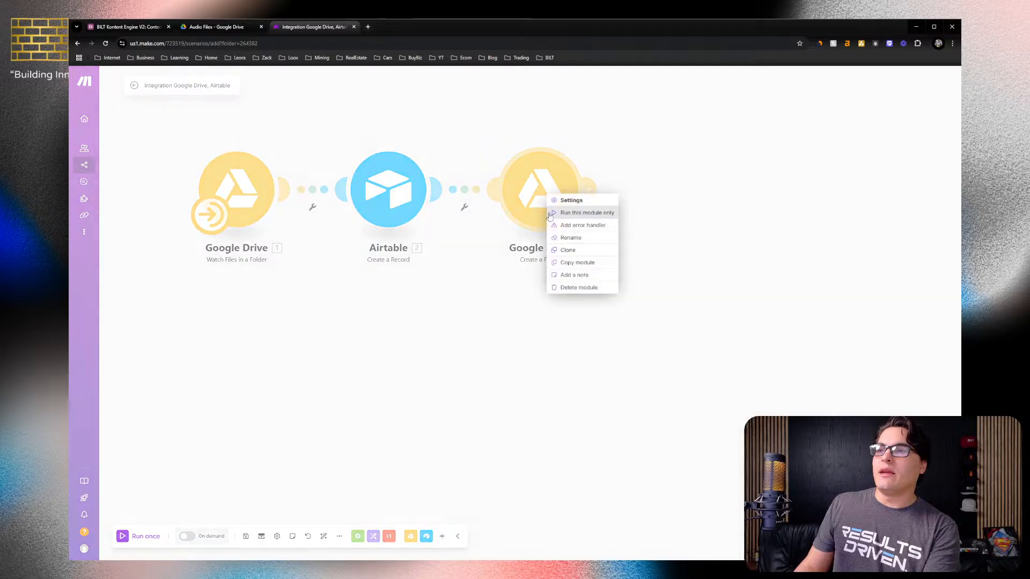
left_click(570, 238)
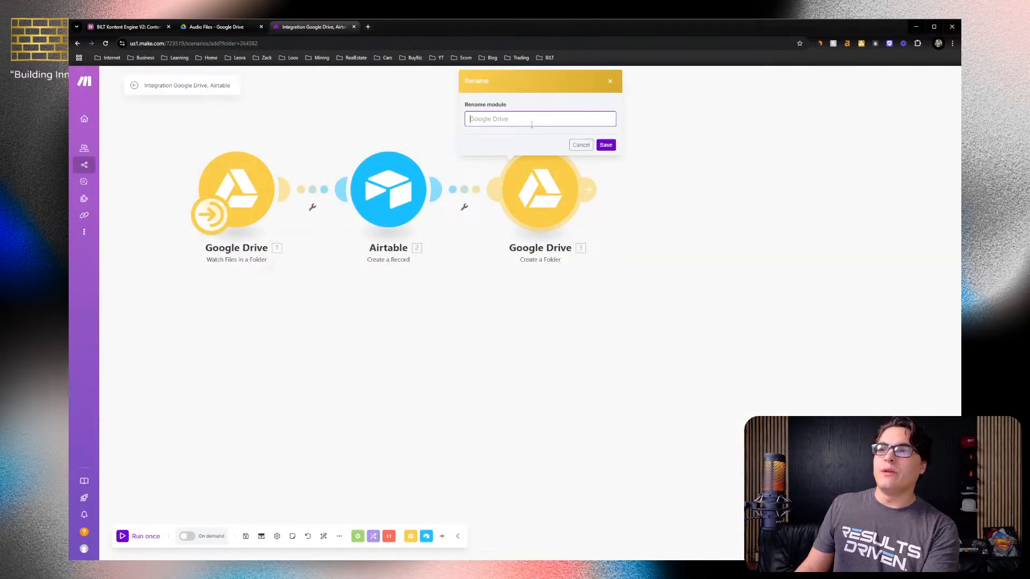
type("P")
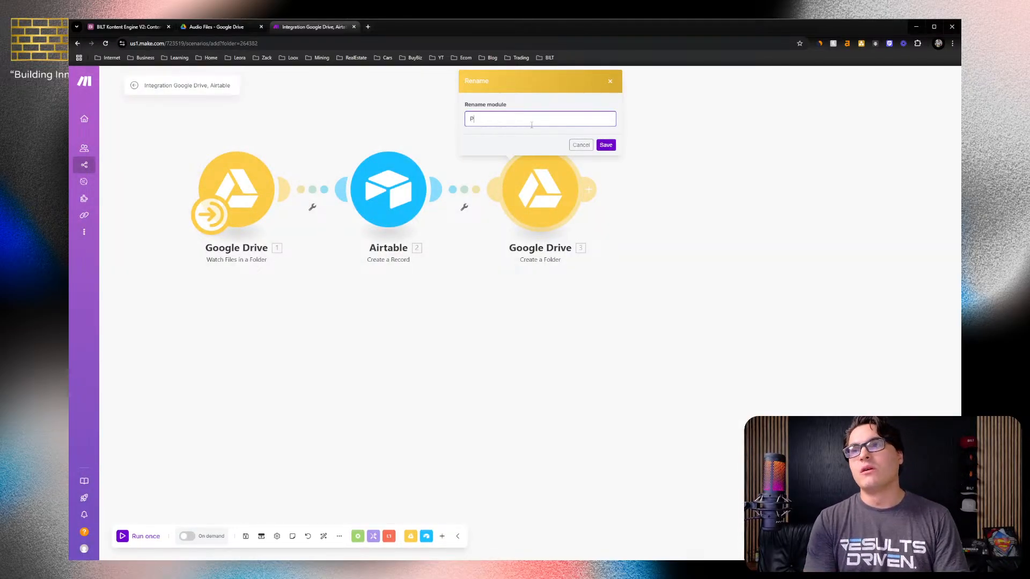
type("roject ")
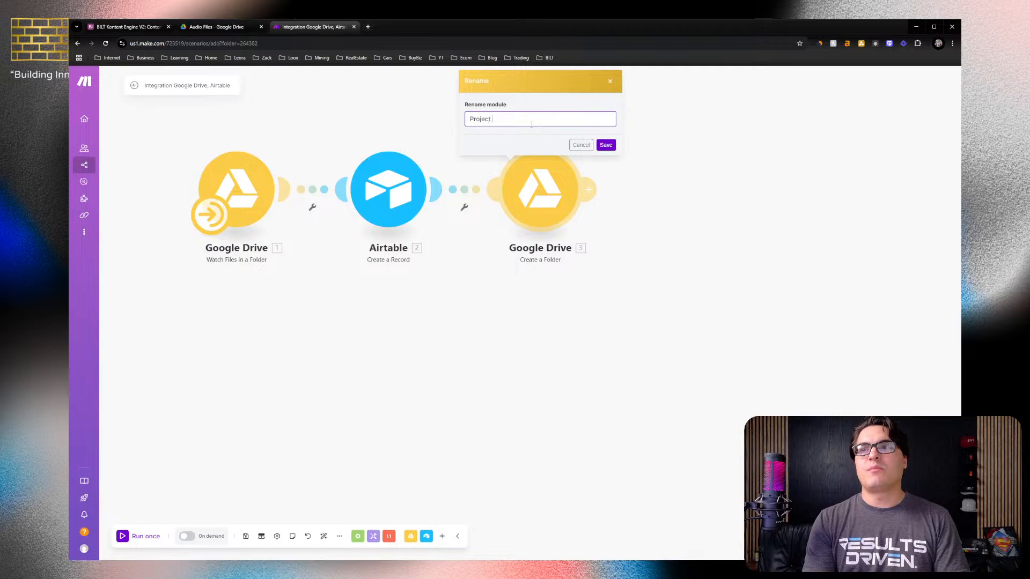
type("Folder")
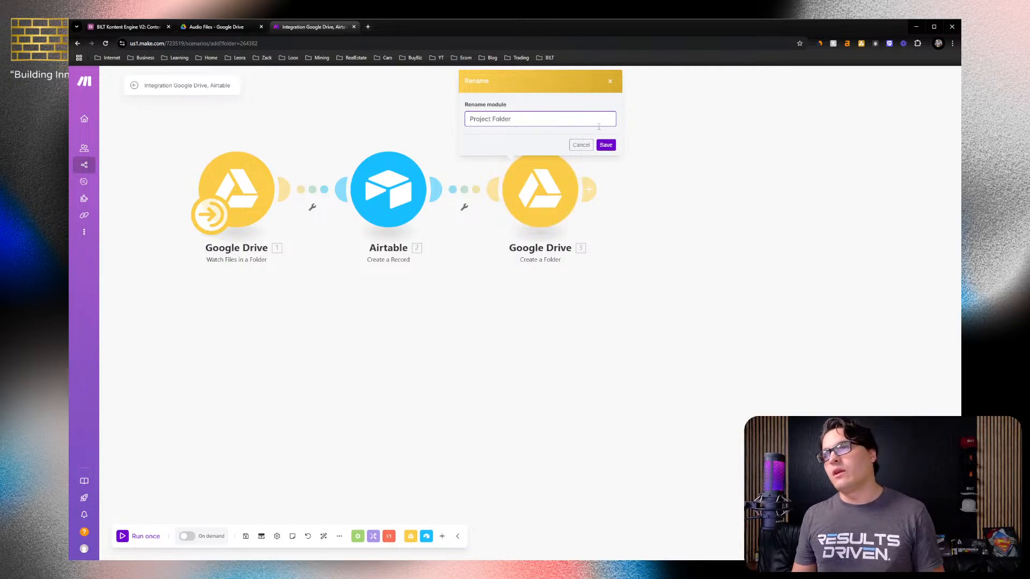
left_click(603, 145)
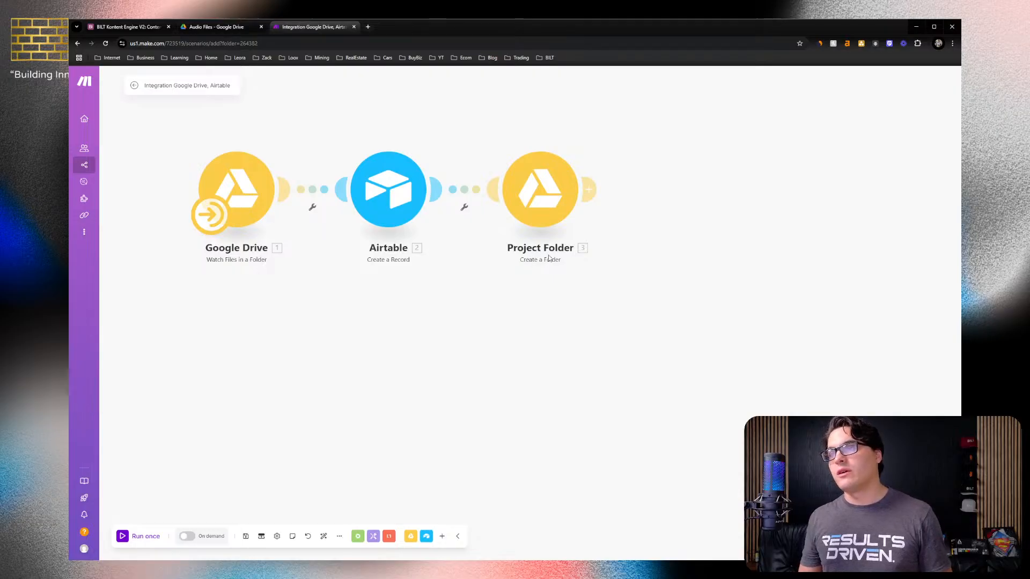
Add another Google Drive Create a Folder module after the Project Folder module
left_click(590, 189)
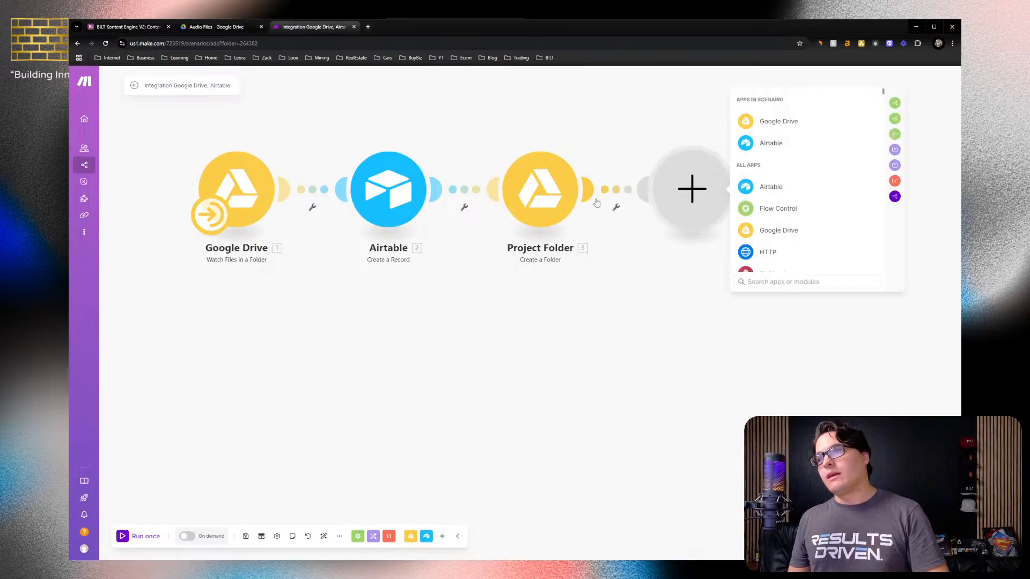
left_click(778, 121)
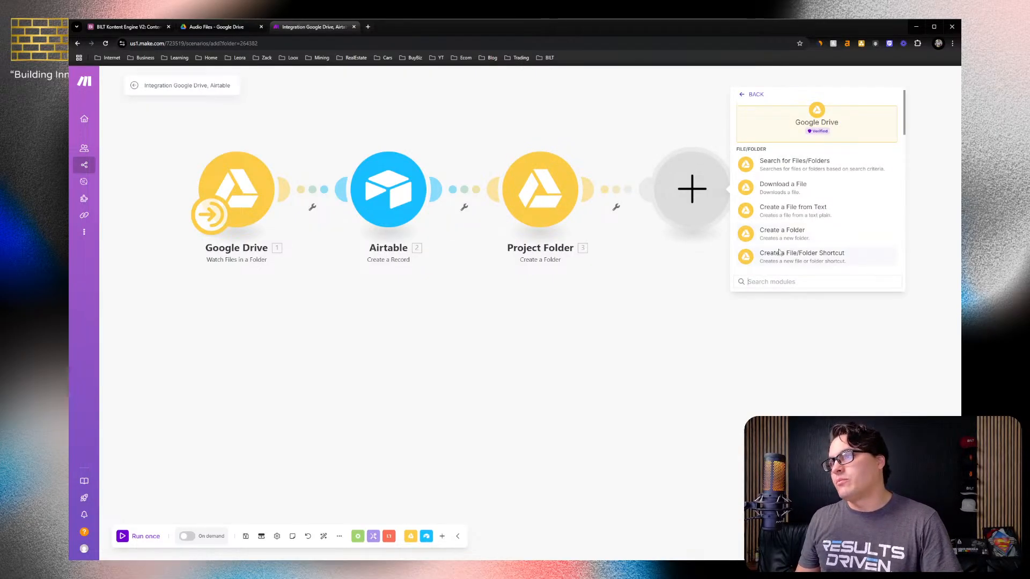
left_click(786, 234)
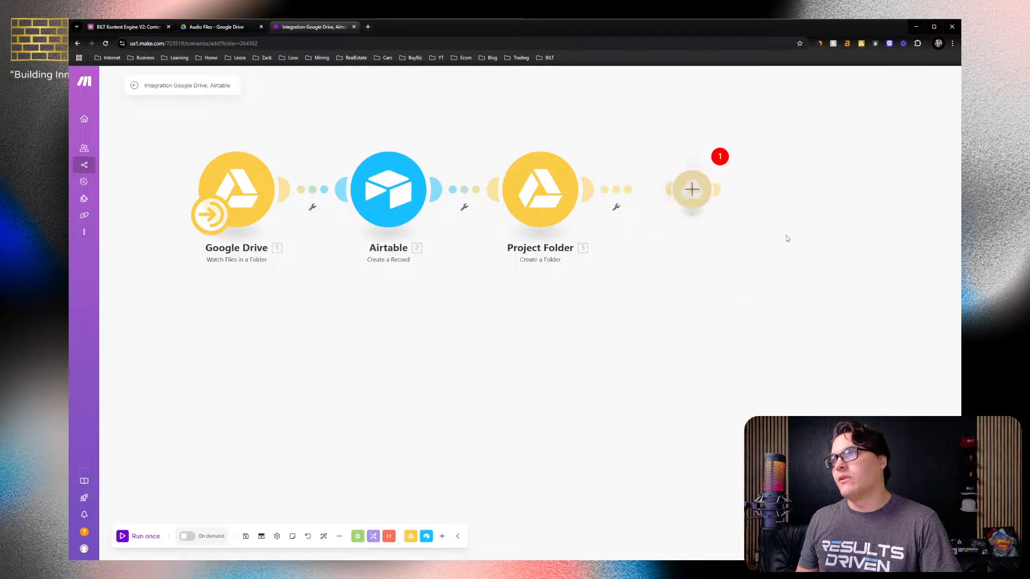
Switch the new module's folder location to mapping and map it to the Project Folder module's Folder ID
left_click(788, 195)
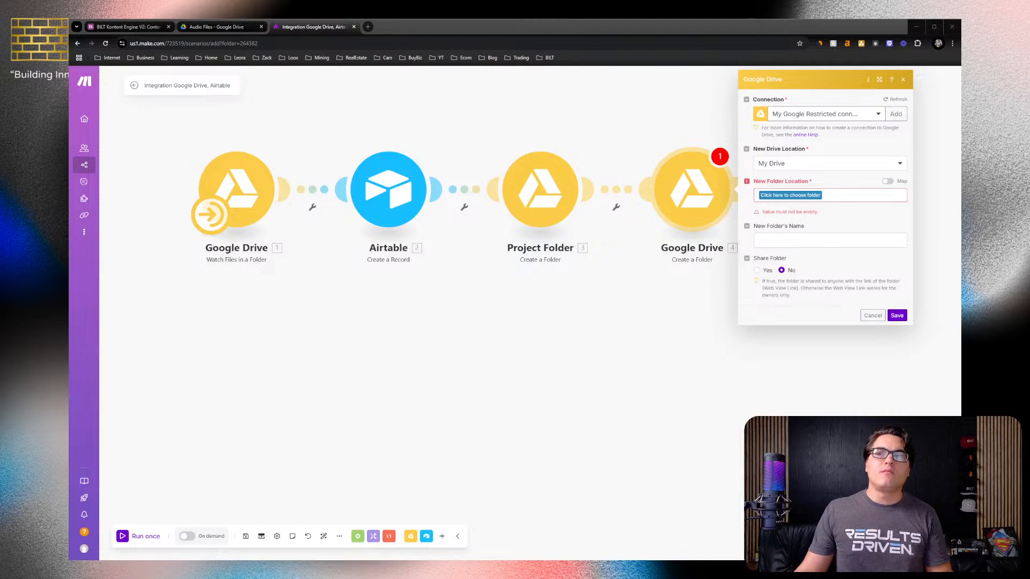
mouse_move(128, 239)
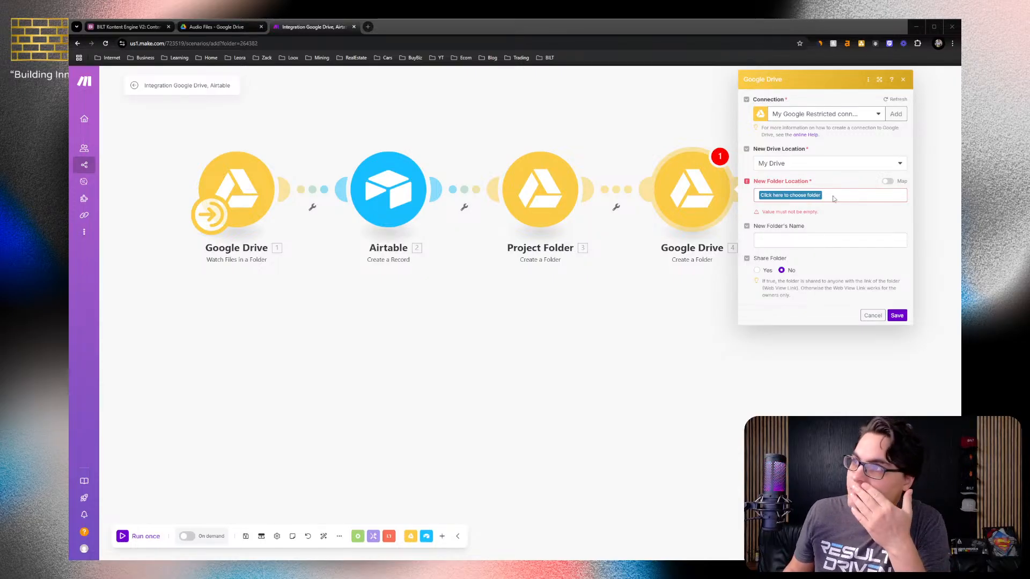
left_click(887, 182)
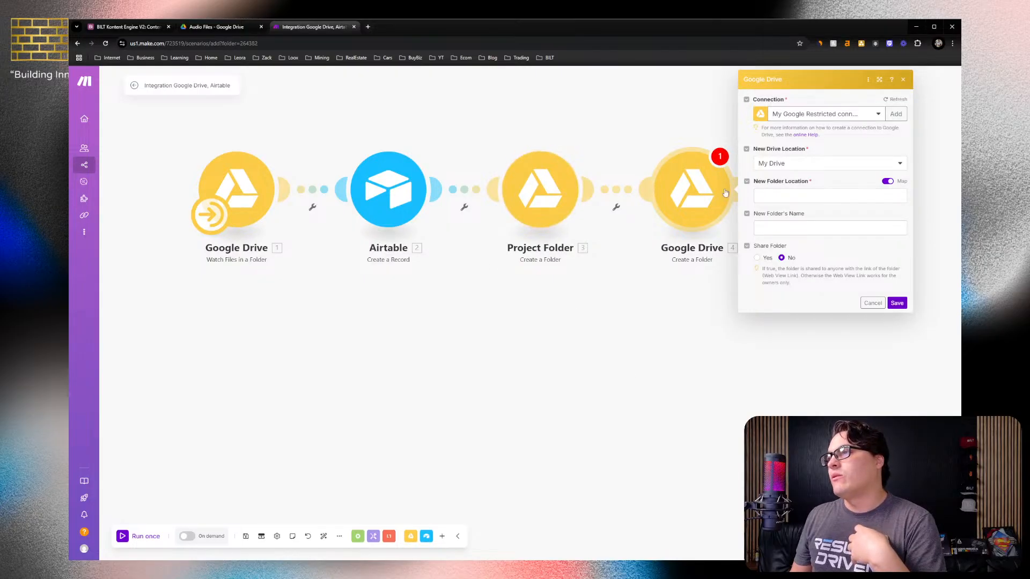
left_click(797, 196)
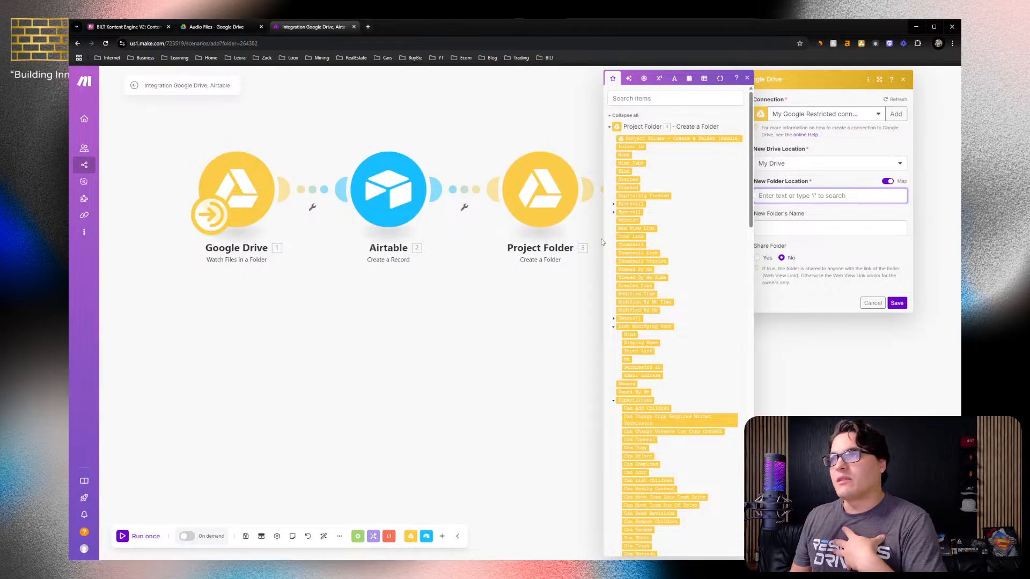
left_click(641, 148)
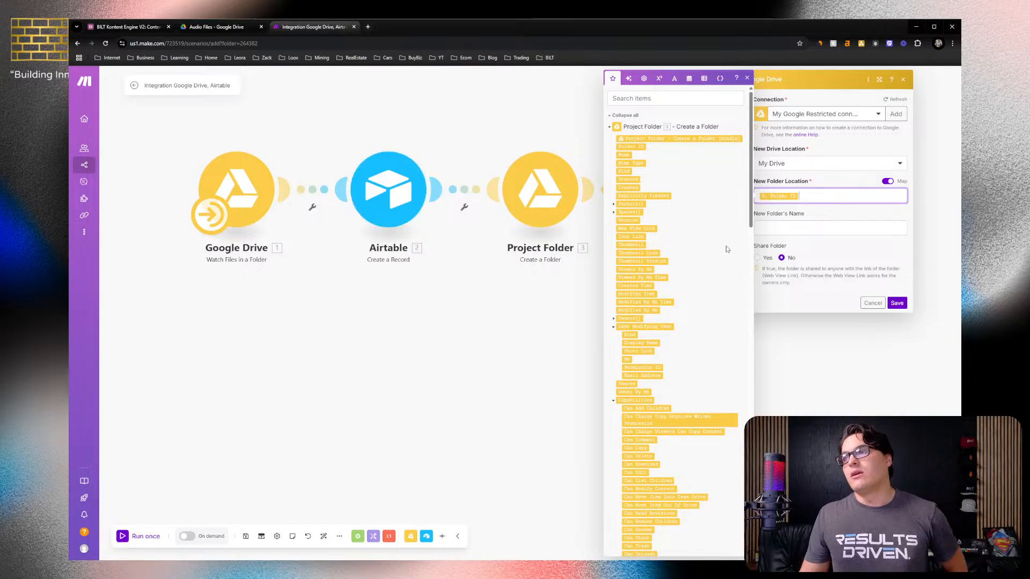
Name the new subfolder Media Files, enable folder sharing and save the module
left_click(831, 221)
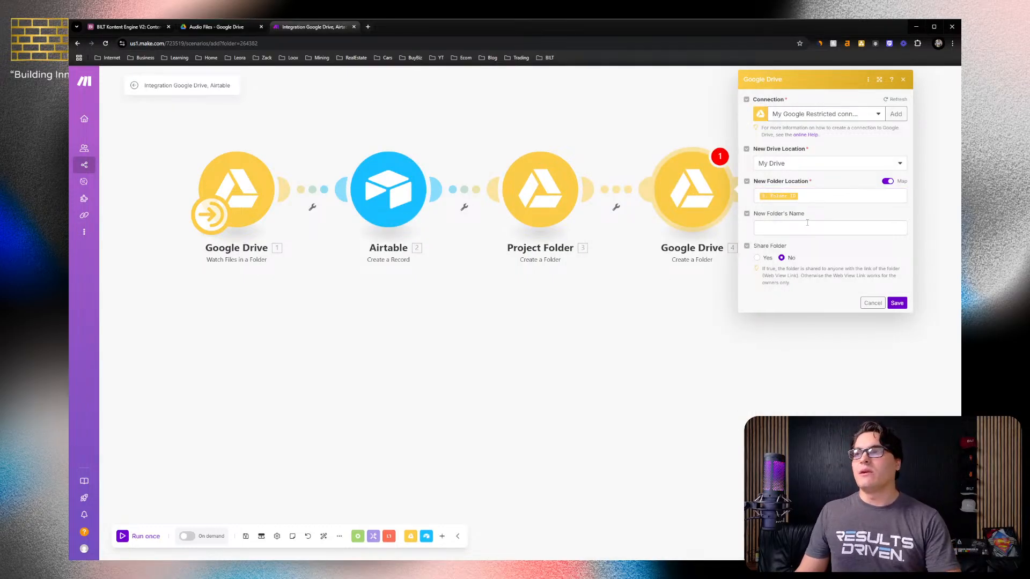
left_click(807, 225)
type("Media F")
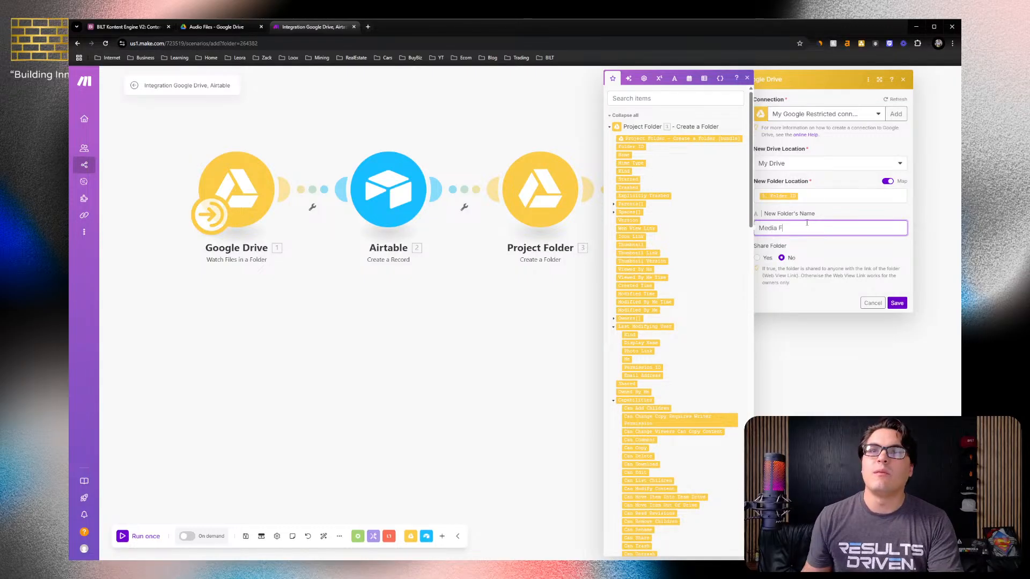
key("ctrl+1")
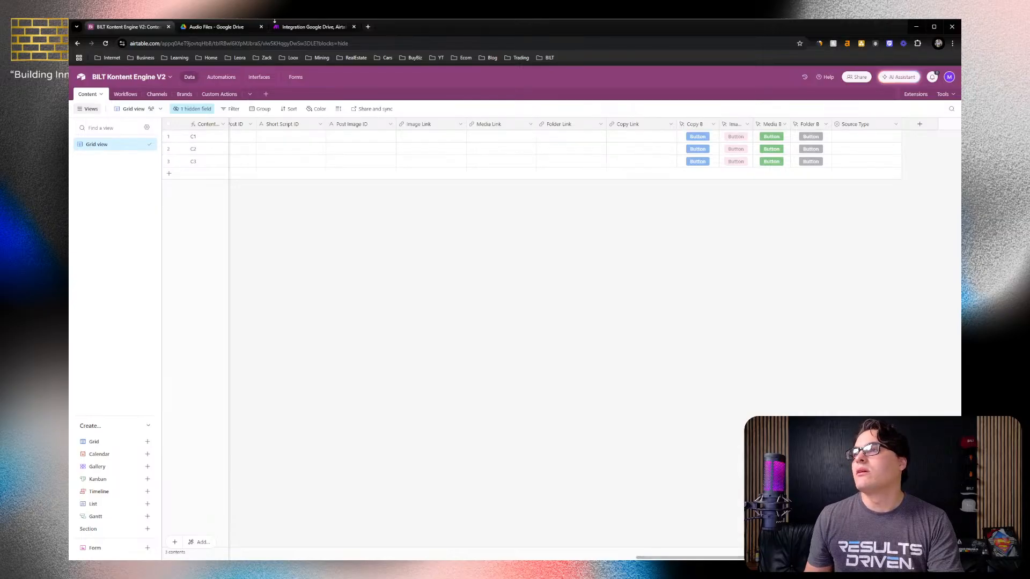
key("ctrl+3")
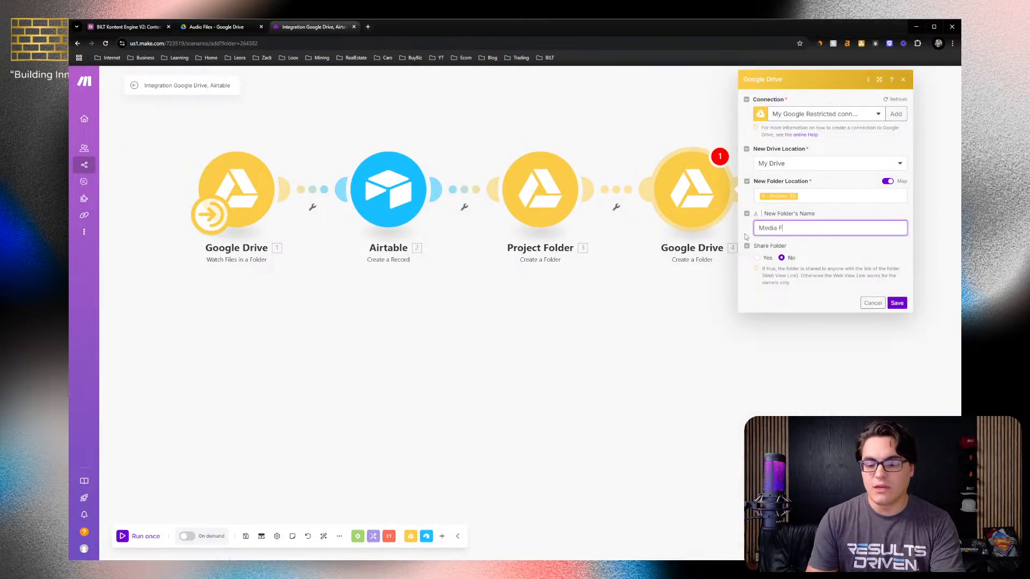
type("iles")
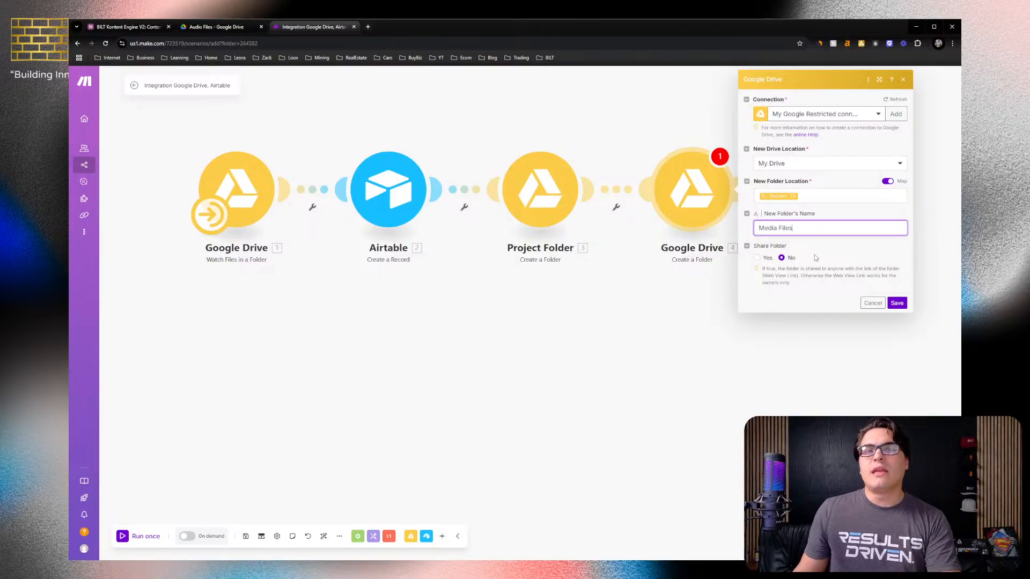
left_click(758, 259)
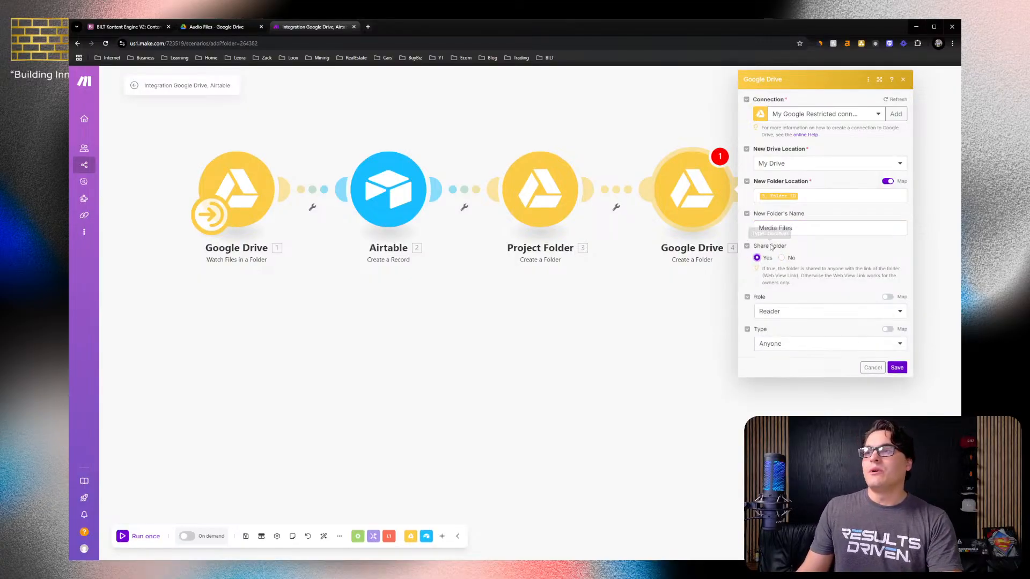
left_click(893, 370)
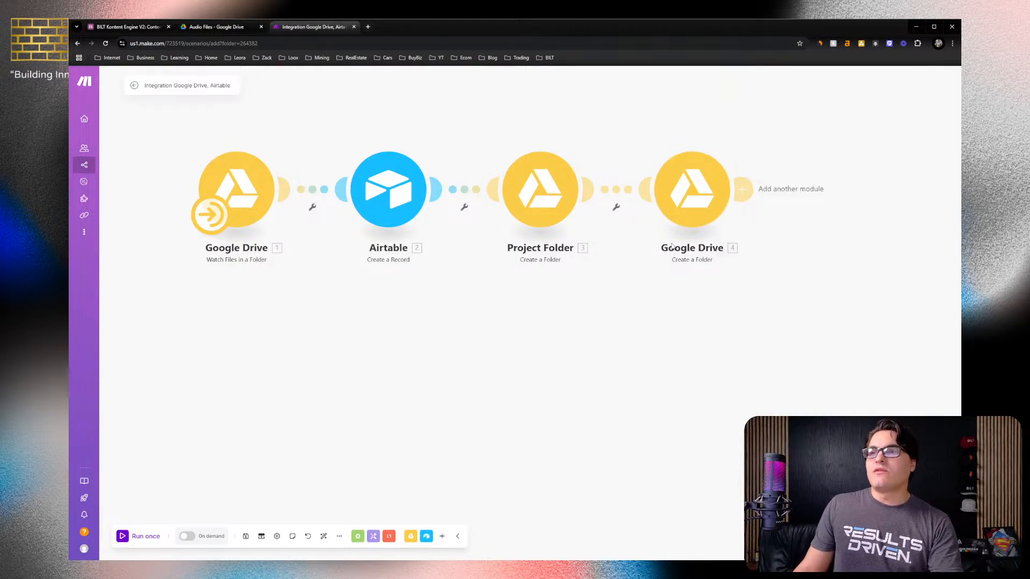
Rename the last Google Drive Create a Folder module to Media Files
right_click(696, 204)
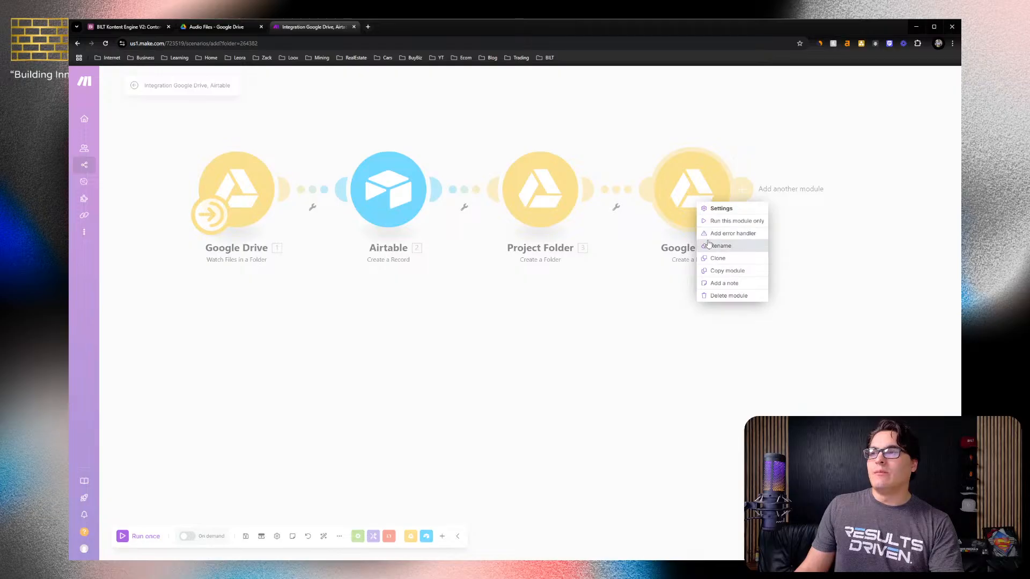
left_click(703, 246)
type("Me")
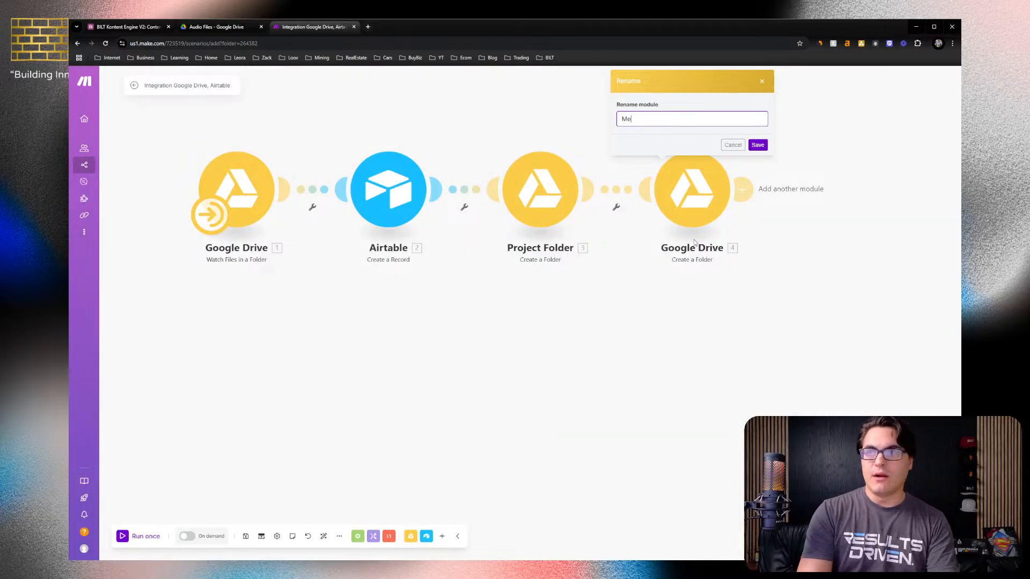
type("dia Files")
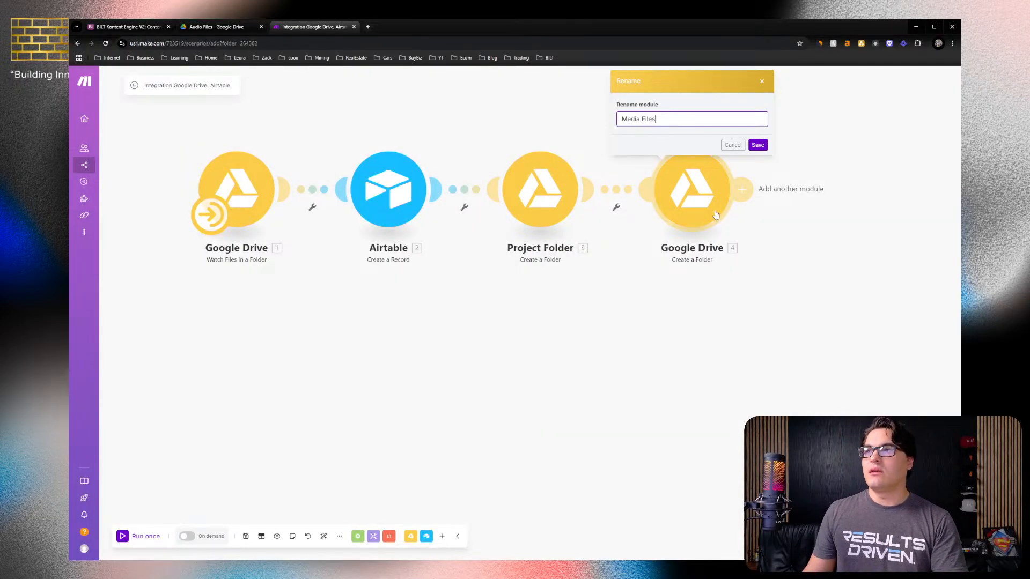
left_click(757, 145)
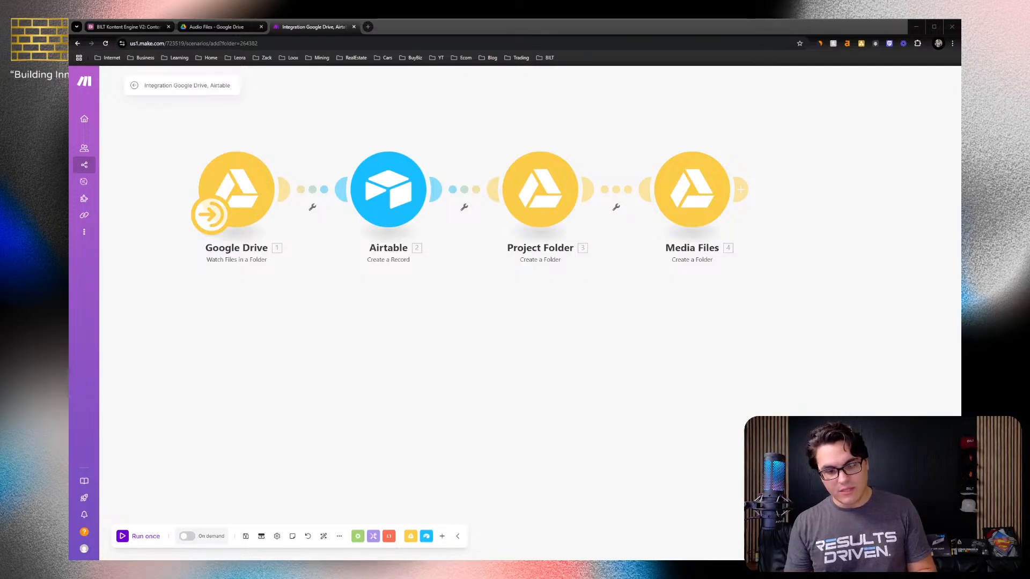
left_click(203, 33)
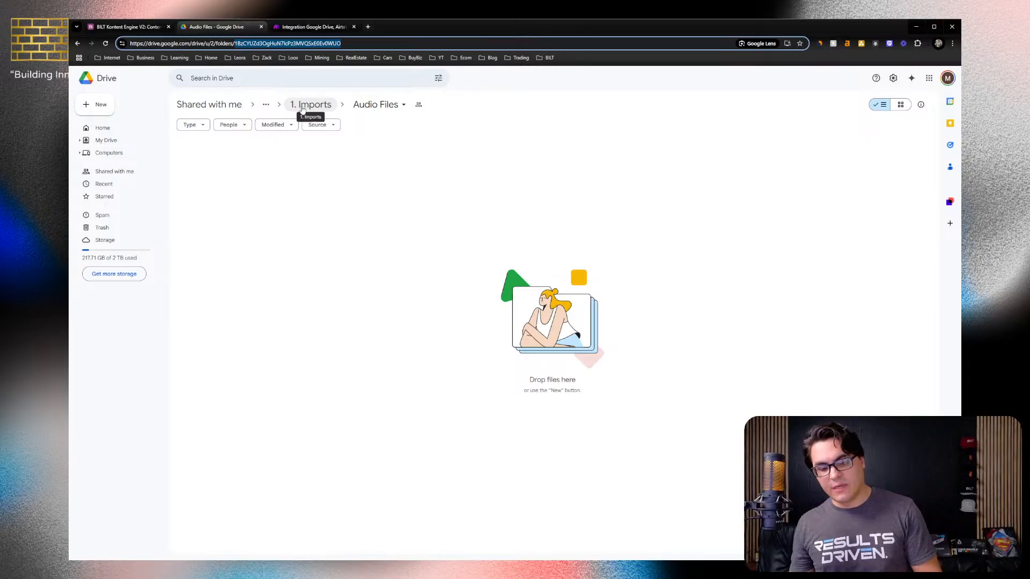
left_click(308, 28)
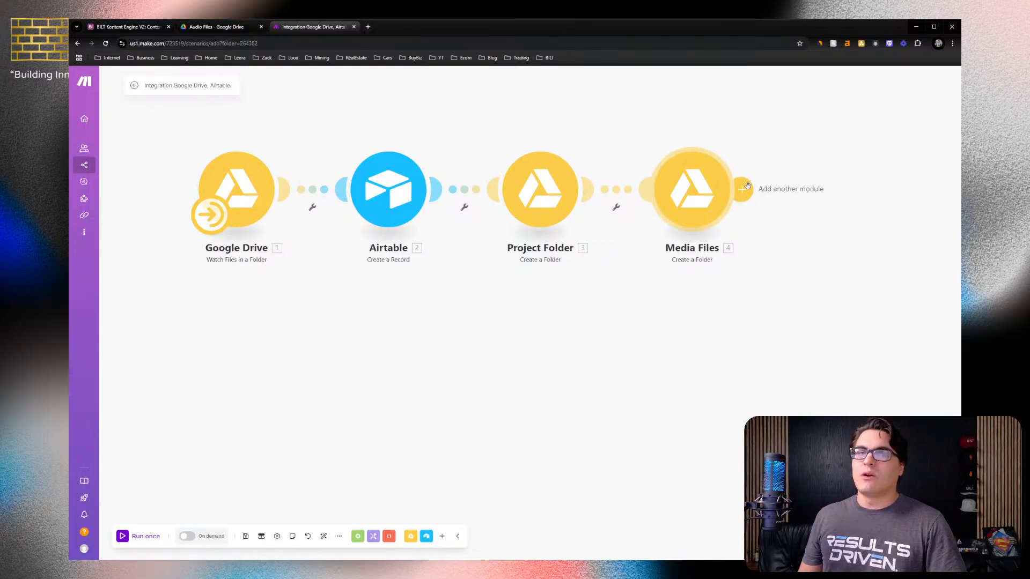
Add another Google Drive Create a Folder module after the Media Files module
left_click(747, 187)
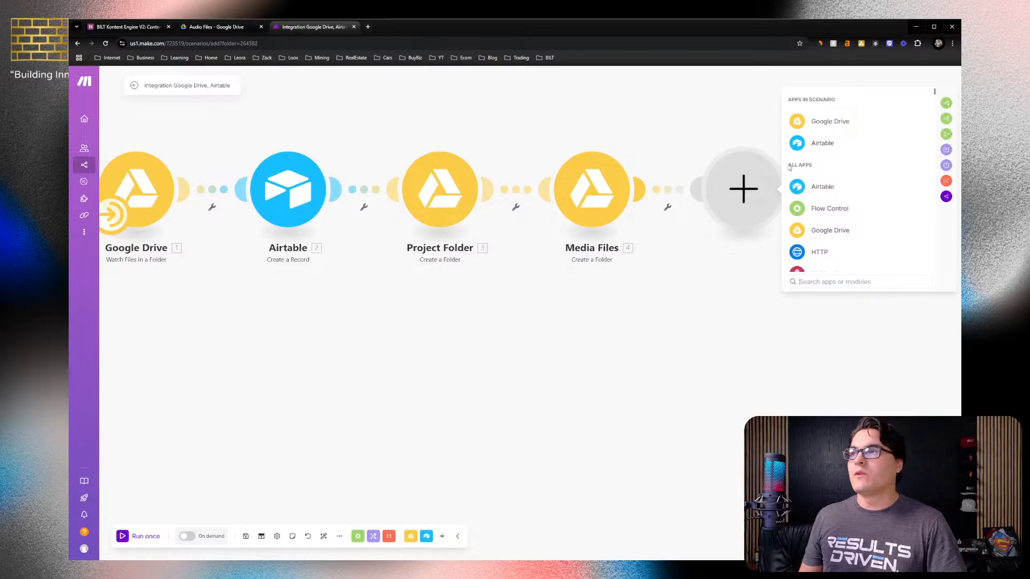
left_click(826, 121)
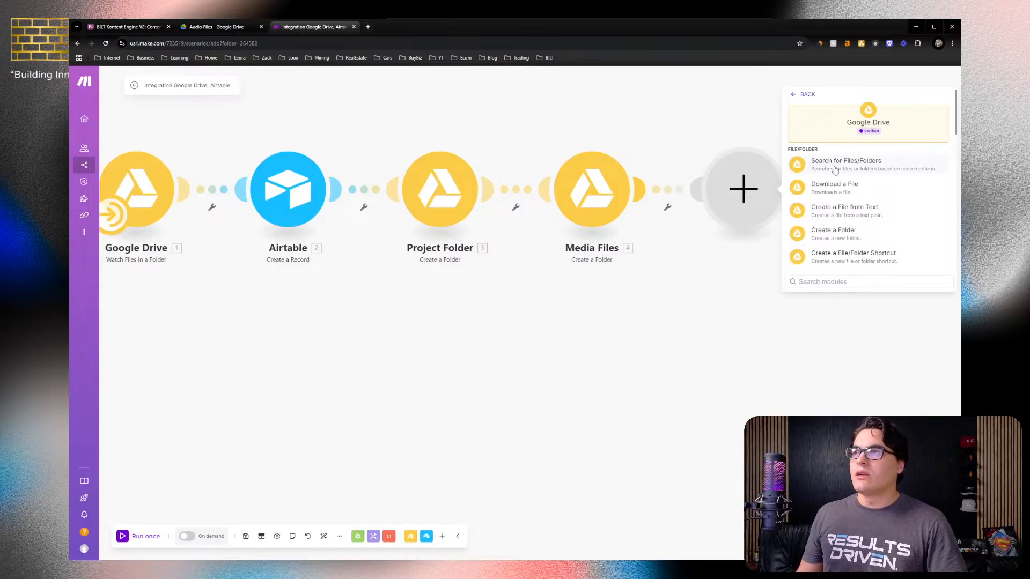
left_click(835, 232)
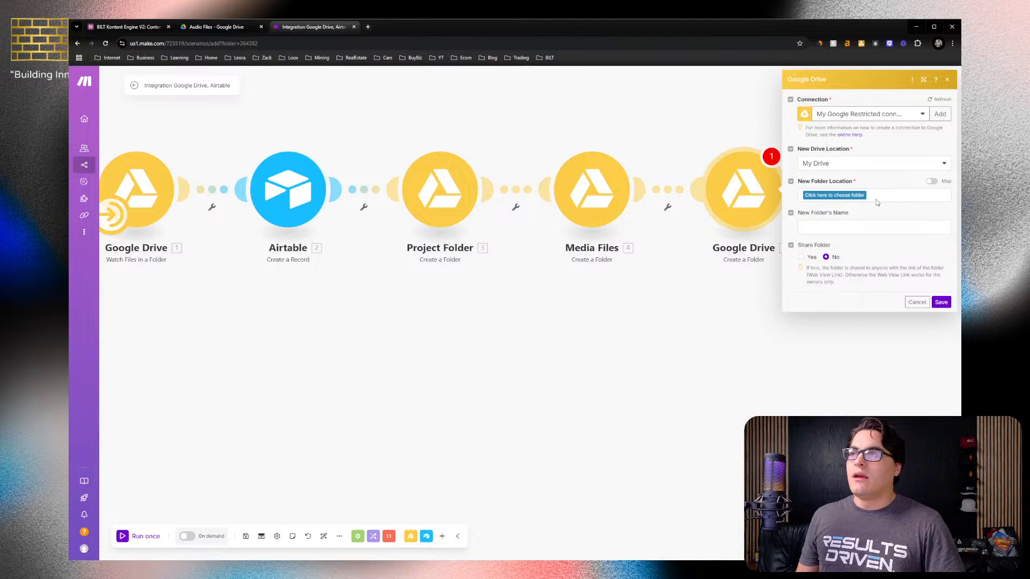
Switch the new module's folder location to mapping and map it to the Project Folder module's Folder ID
left_click(932, 181)
left_click(905, 194)
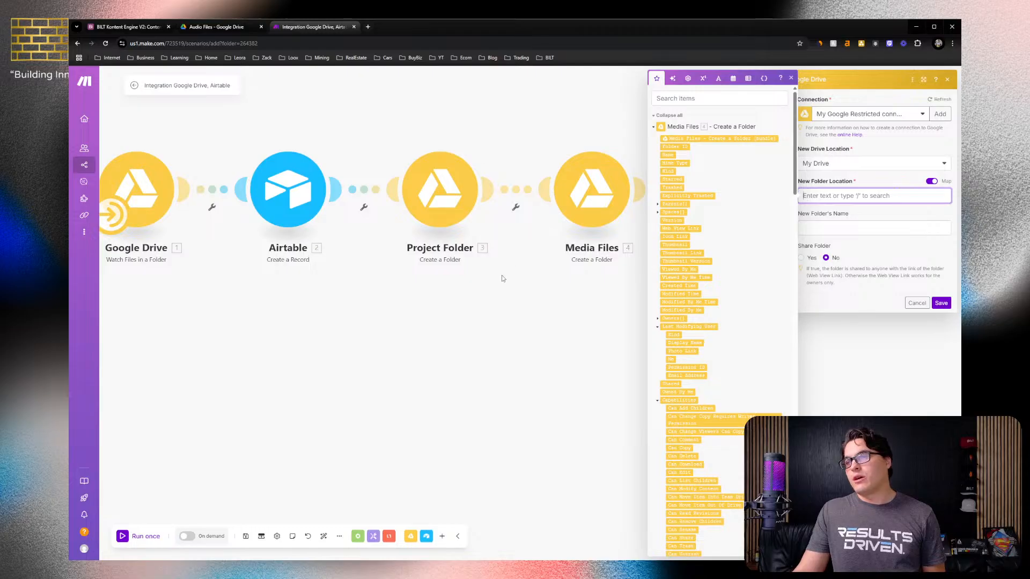
scroll(679, 371, "down", 6)
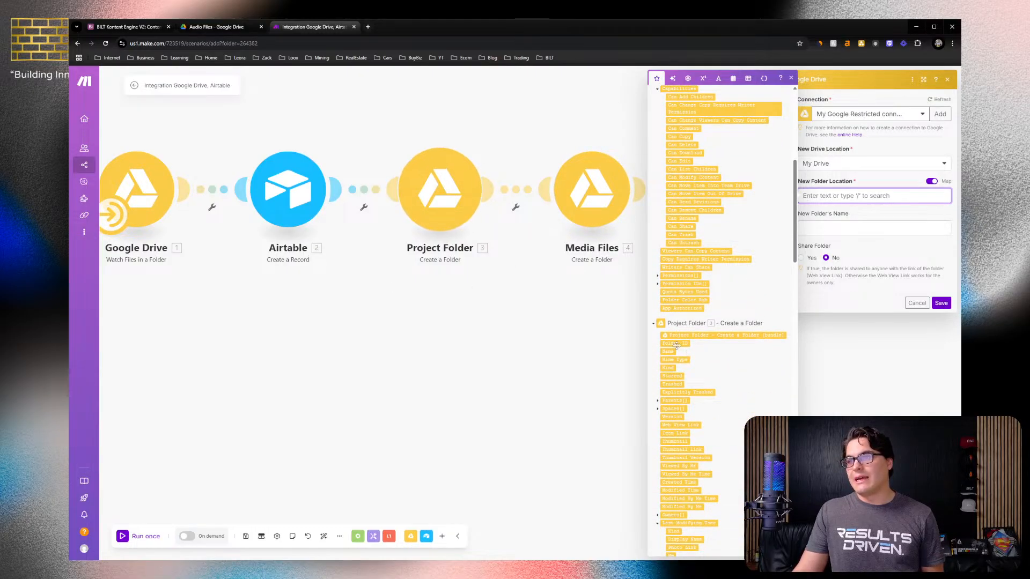
left_click(675, 344)
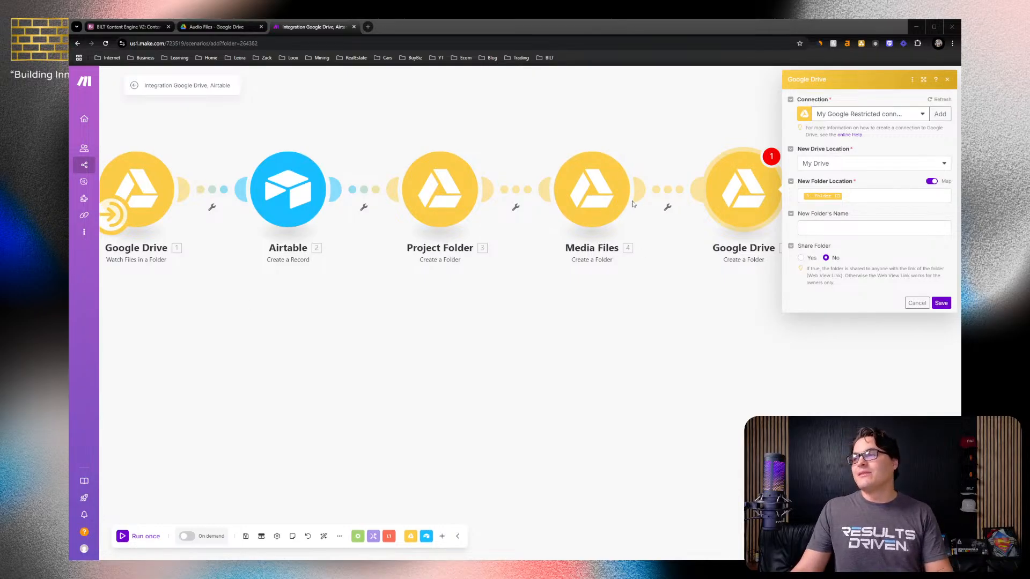
Name the new subfolder Text Files, enable folder sharing and save the module
left_click(882, 225)
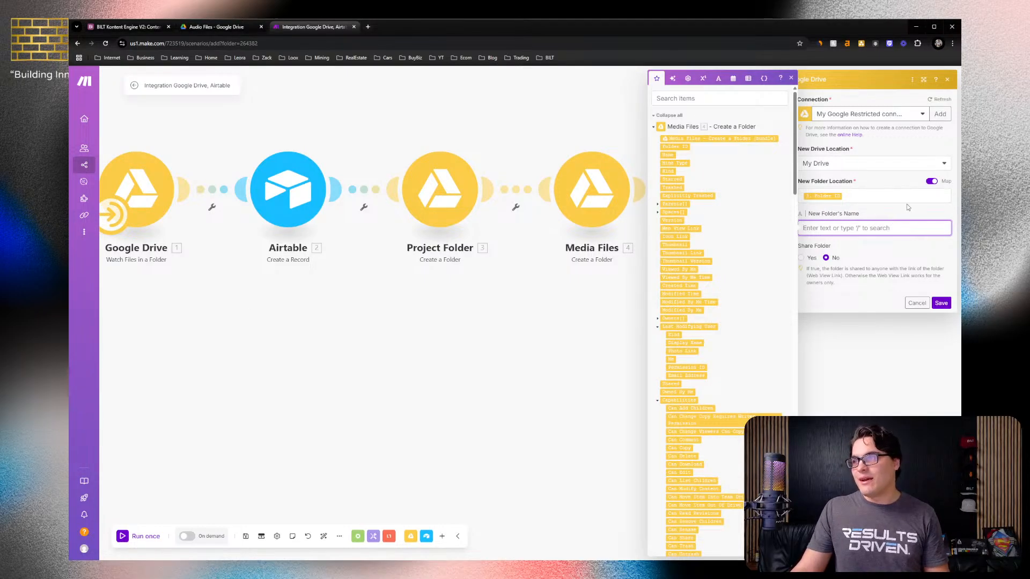
type("Te")
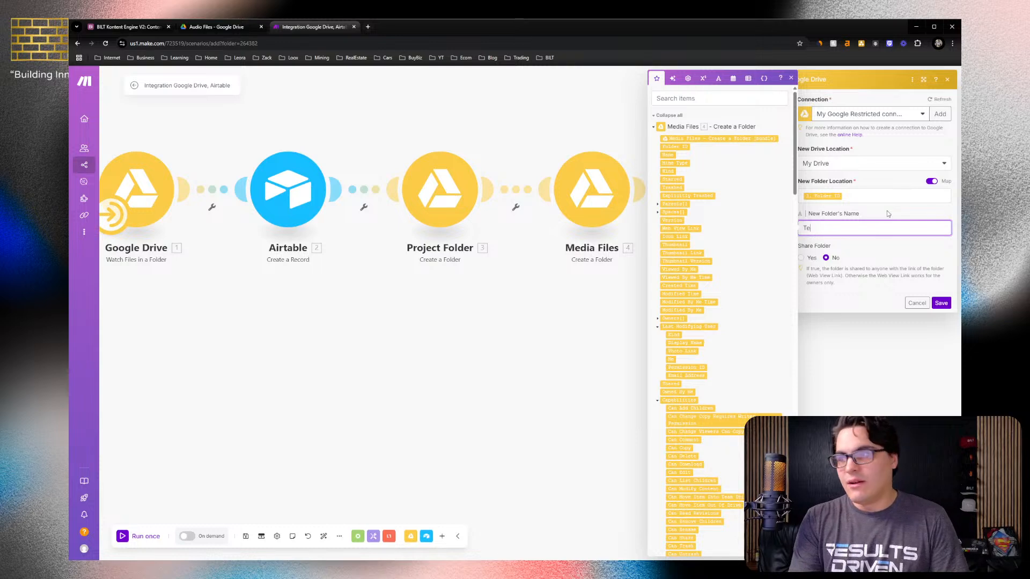
type("xt Files")
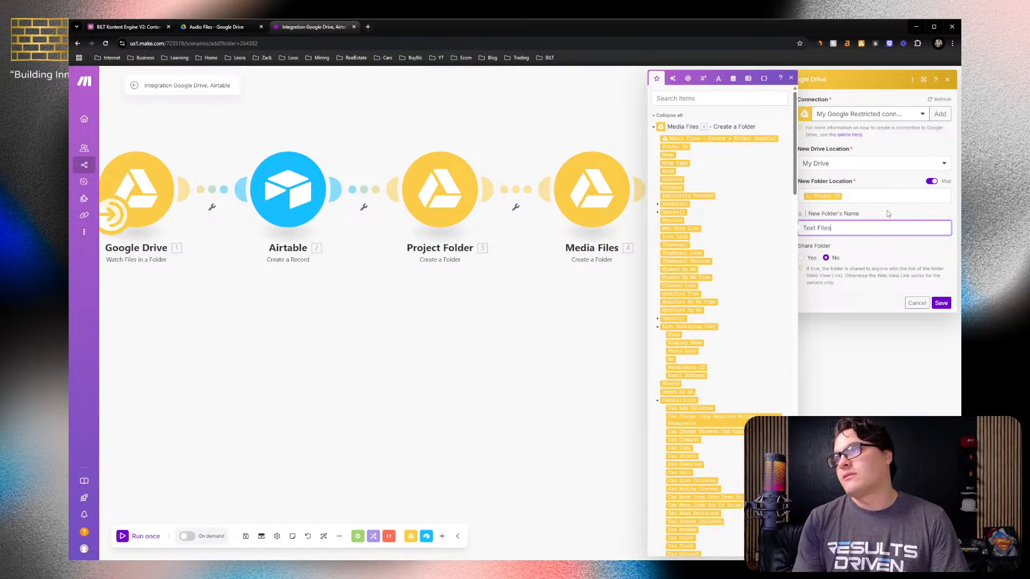
left_click(810, 258)
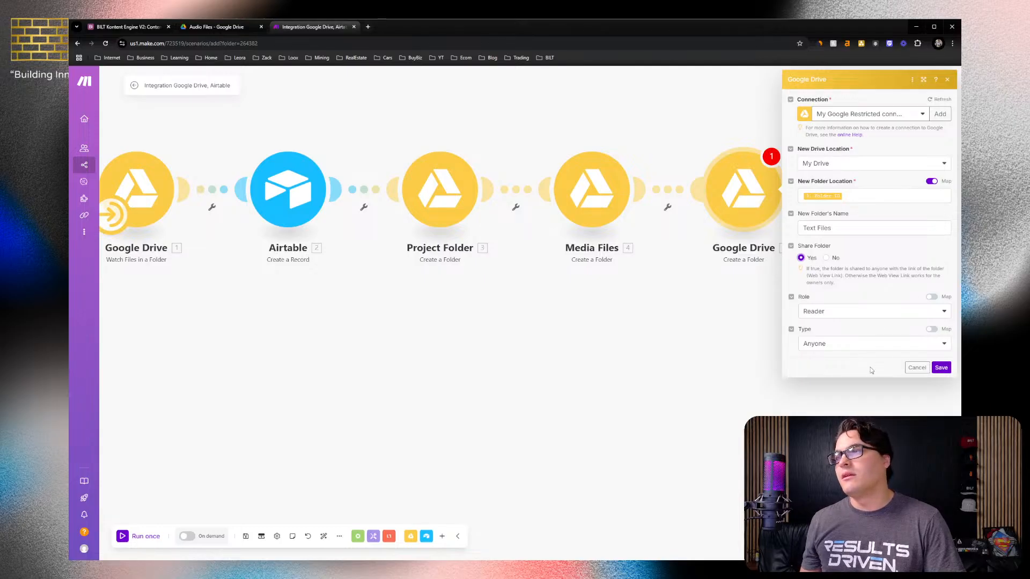
left_click(941, 368)
Rename the newly added Create a Folder module to Text Files
right_click(741, 220)
left_click(764, 264)
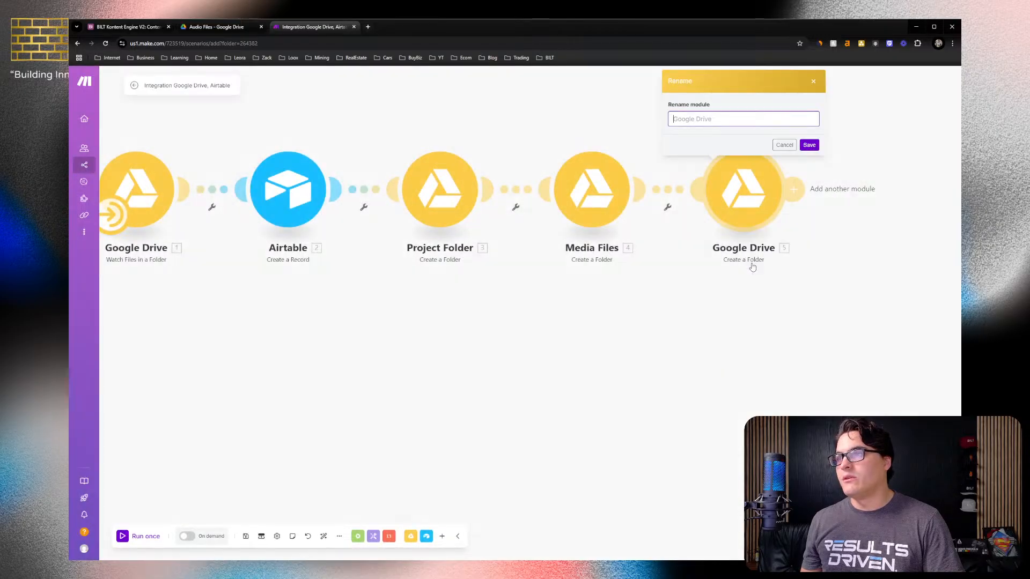
type("Tex")
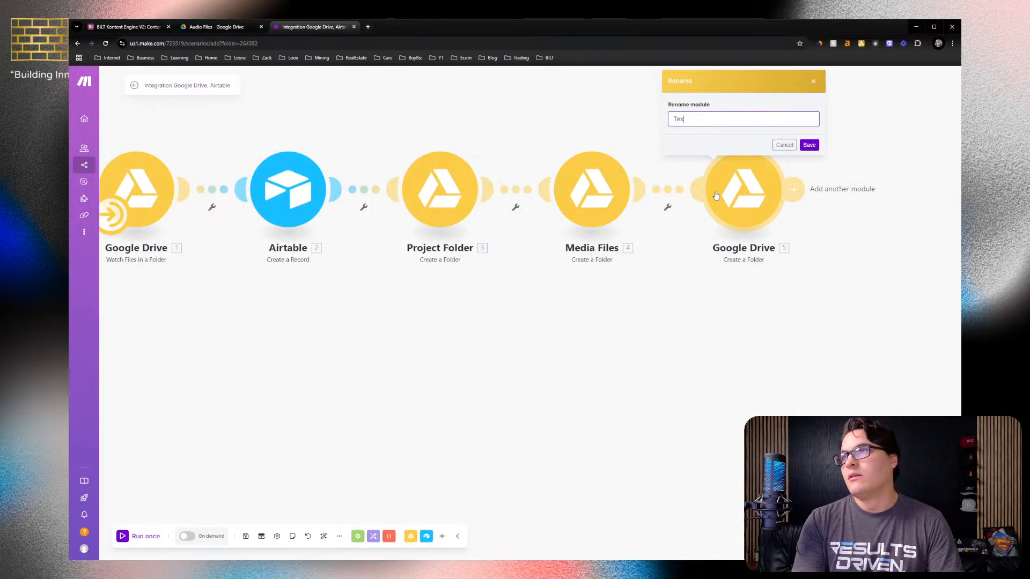
type("t files")
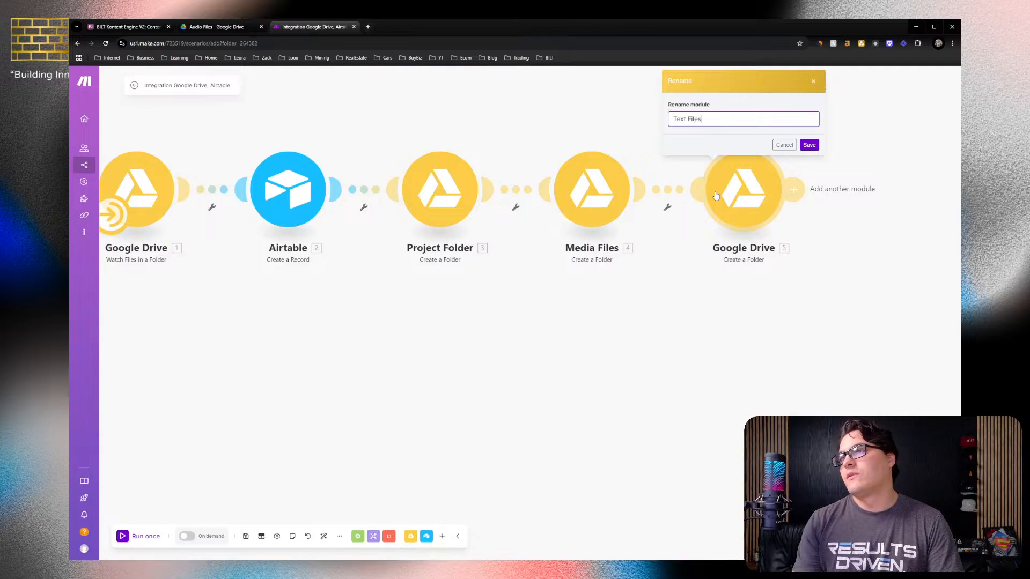
left_click(808, 145)
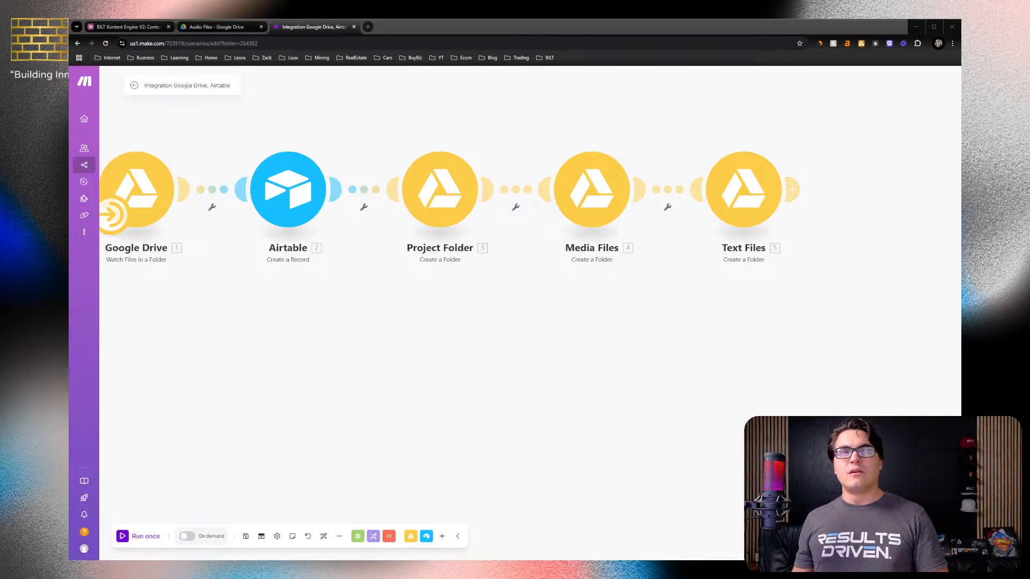
Add a Google Drive Move a File/Folder module after the Text Files module
left_click(792, 190)
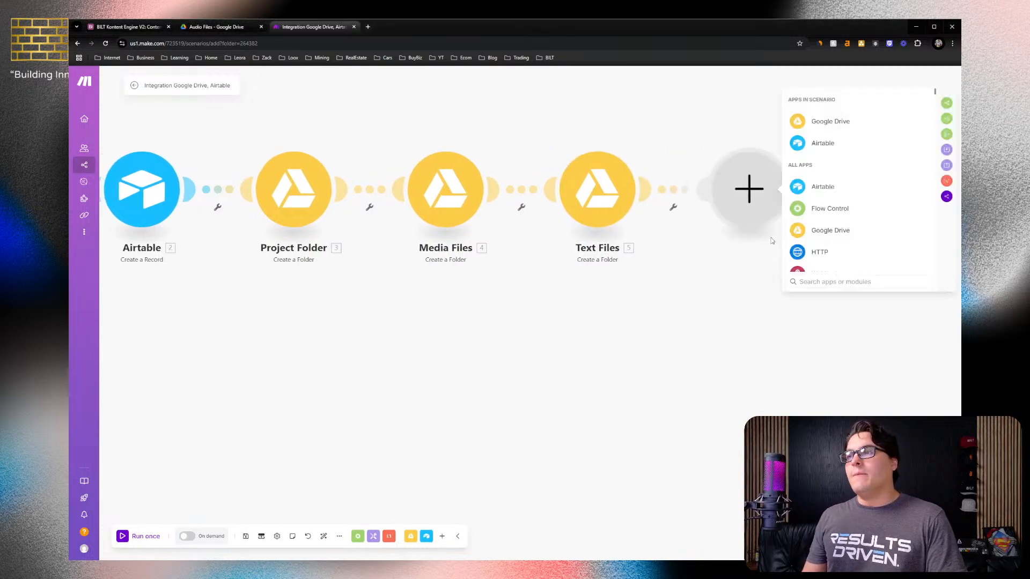
left_click(830, 122)
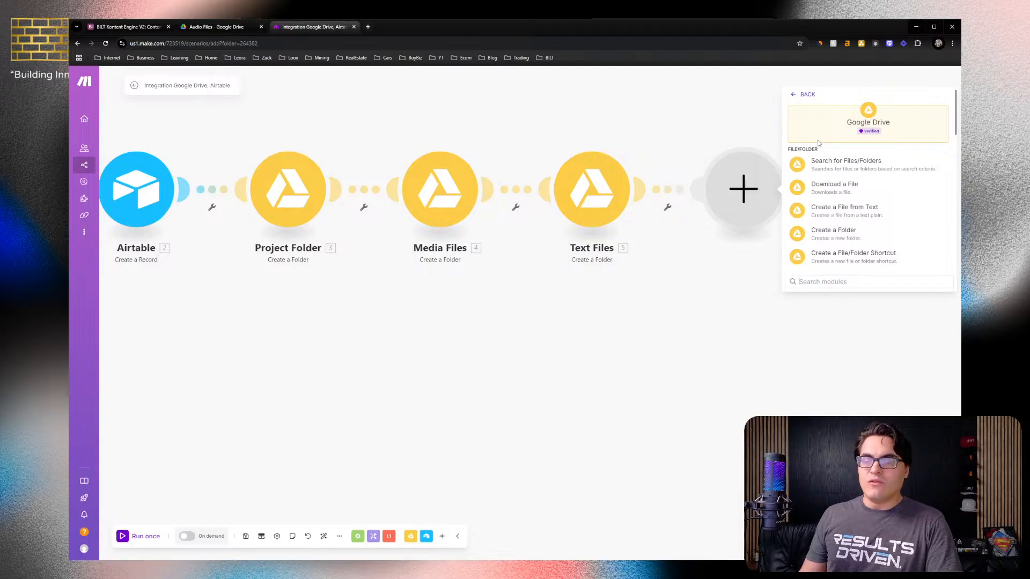
scroll(838, 183, "down", 5)
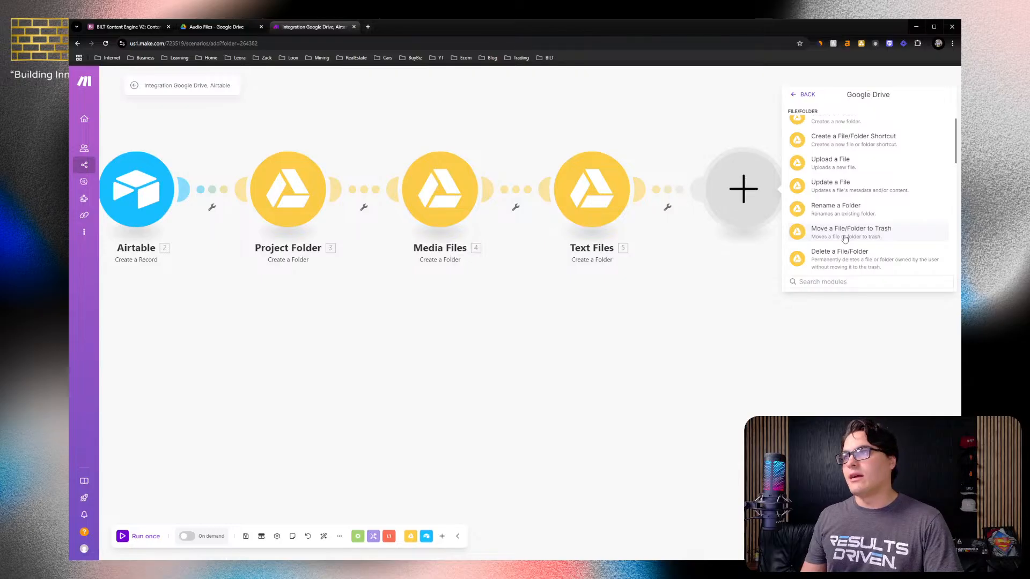
scroll(844, 239, "down", 3)
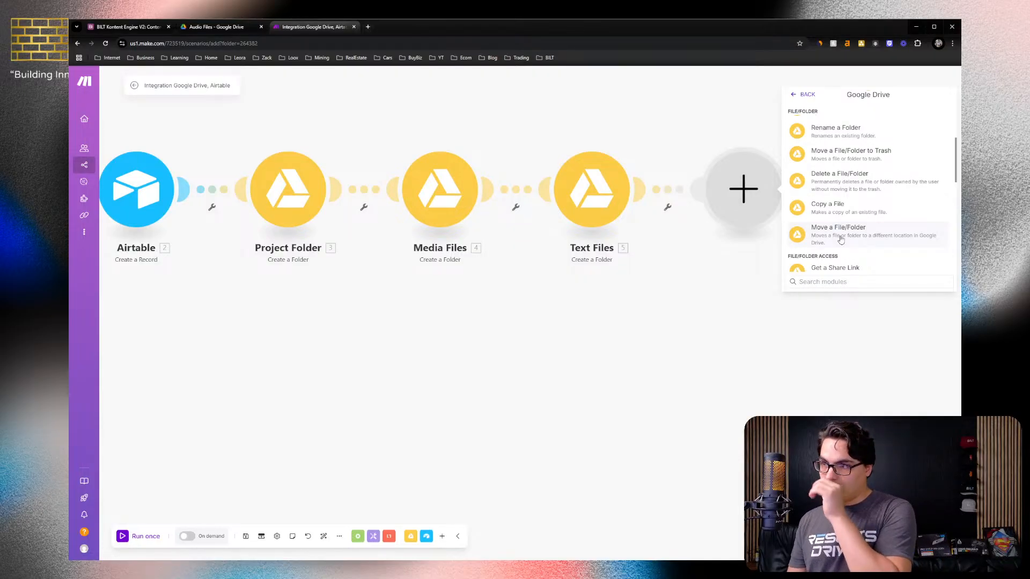
left_click(840, 239)
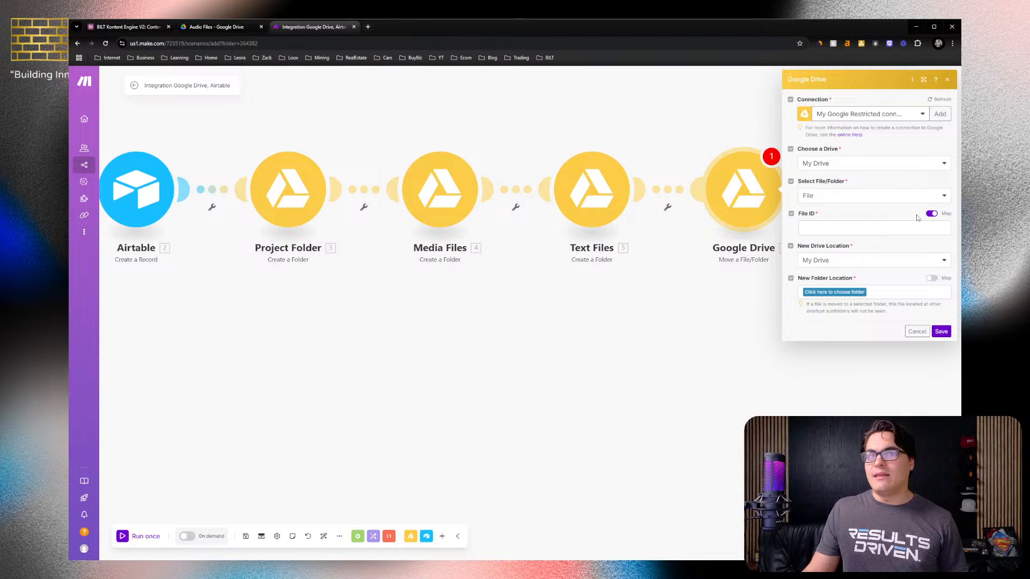
Map the move module's File ID to the File ID from the Google Drive Watch Files in a Folder trigger
left_click(889, 228)
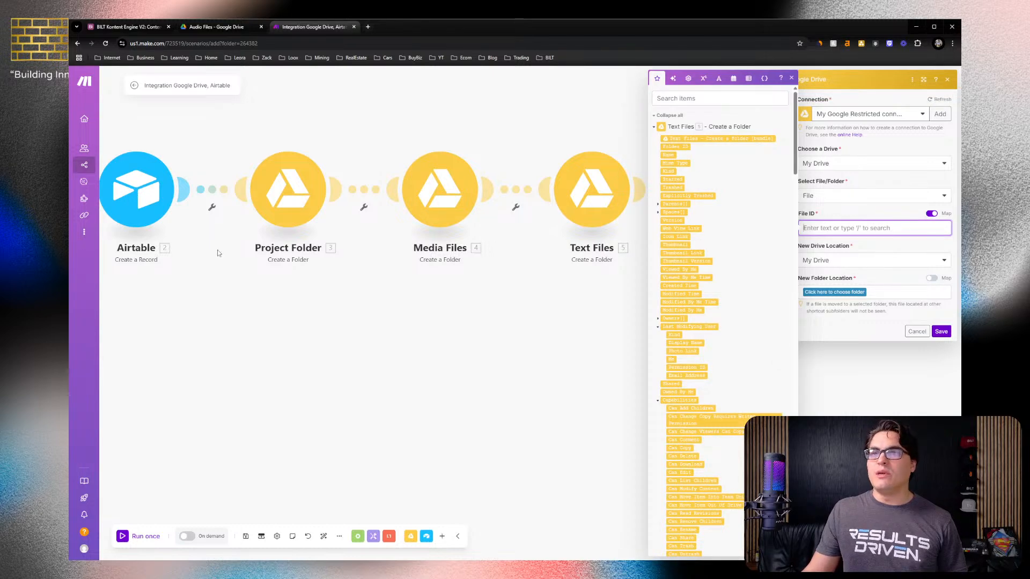
left_click_drag(176, 256, 439, 268)
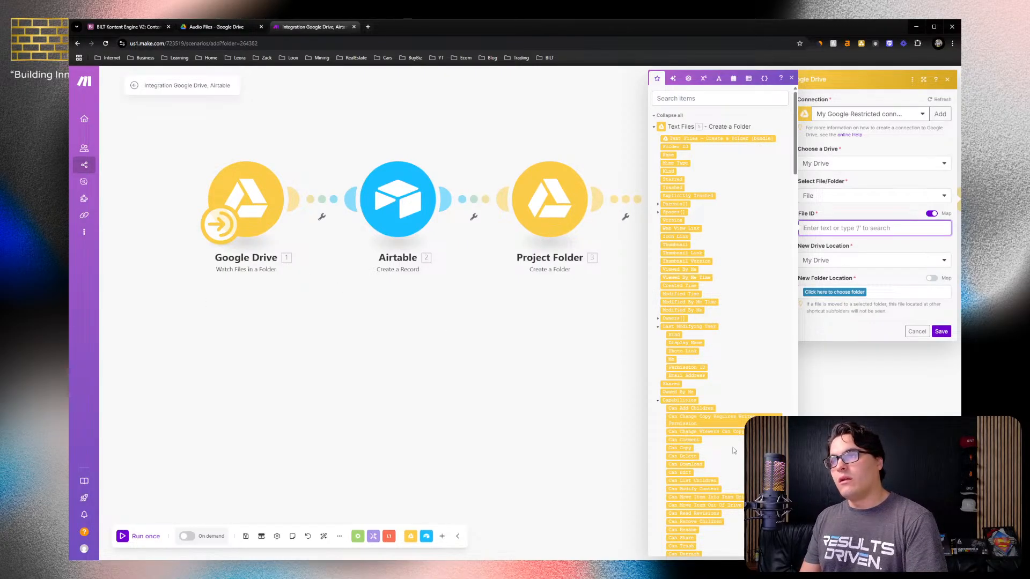
scroll(704, 437, "down", 15)
scroll(704, 440, "down", 5)
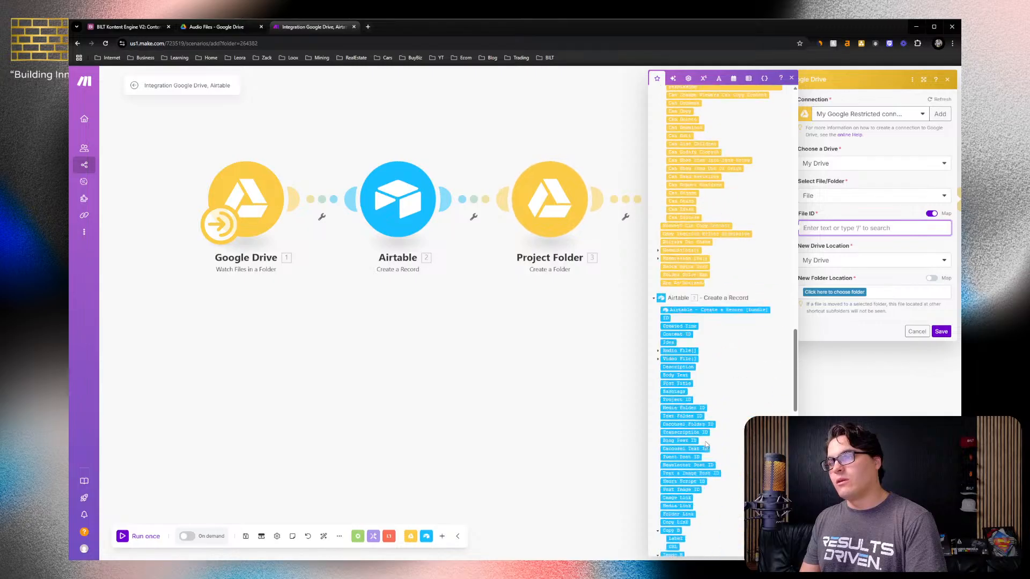
scroll(706, 444, "up", 10)
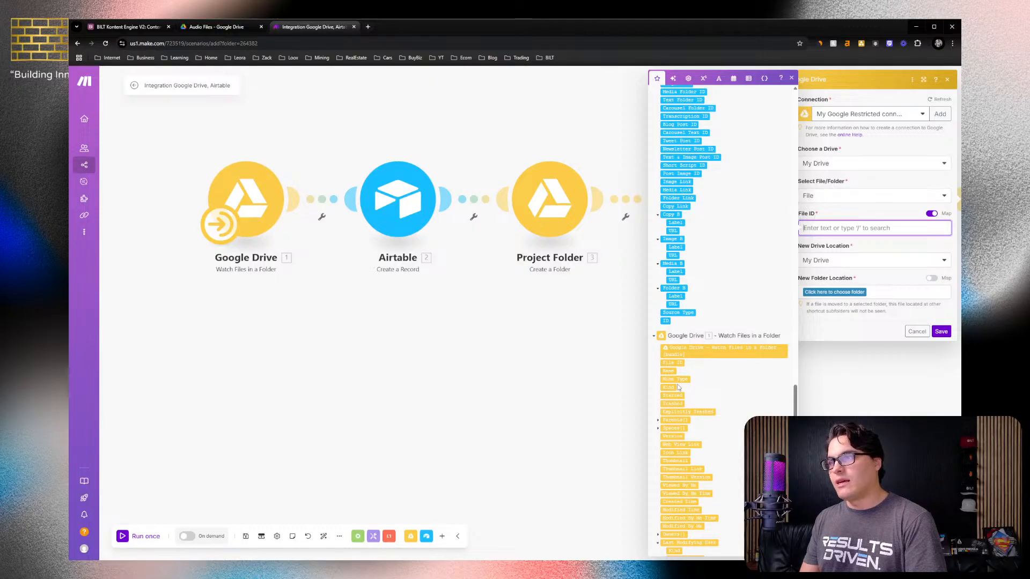
left_click(680, 363)
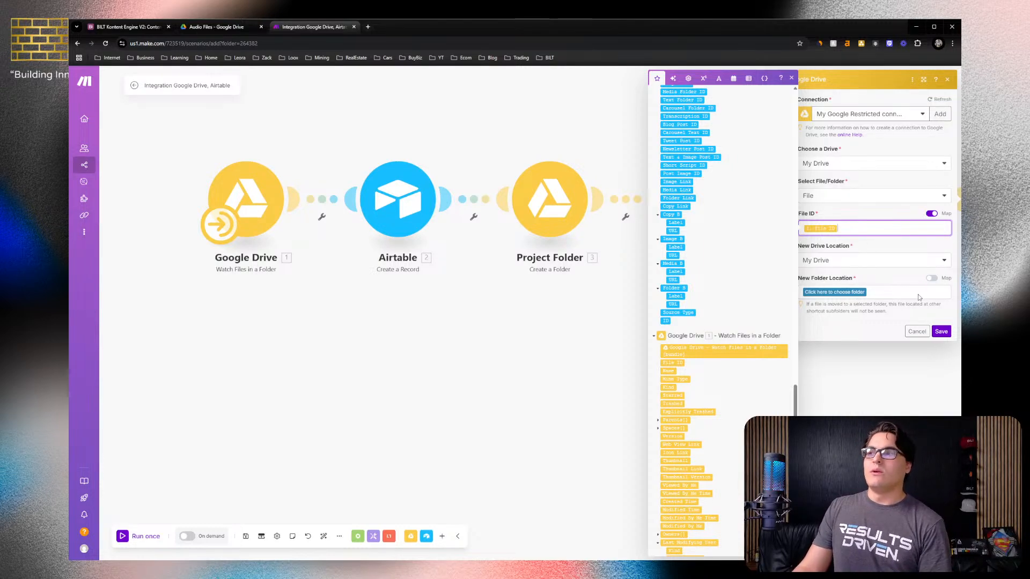
Switch the new folder location to mapping, map it to the Media Files module's Folder ID and save the move module
left_click(931, 278)
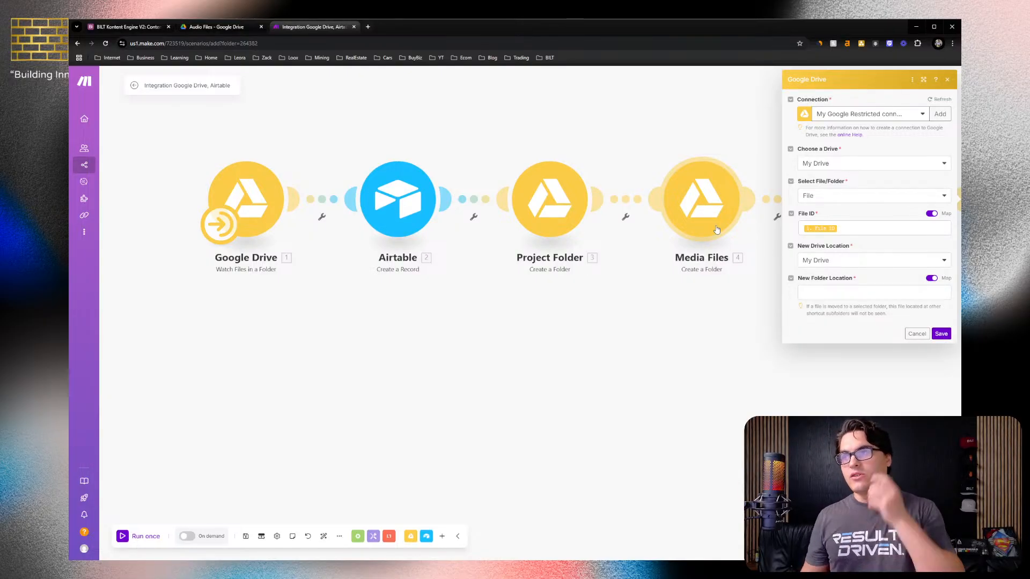
left_click(806, 292)
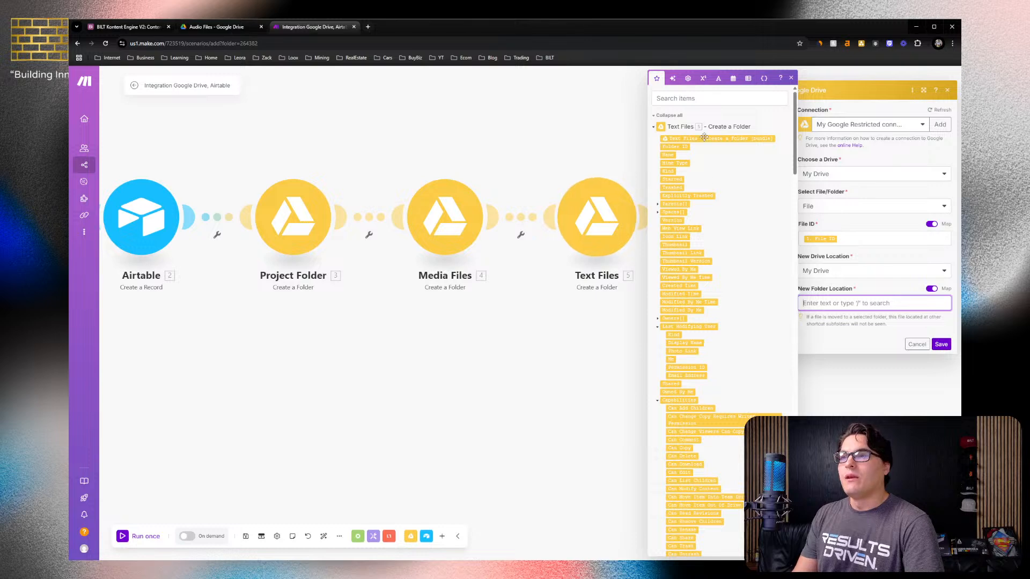
scroll(692, 145, "down", 2)
scroll(691, 145, "down", 4)
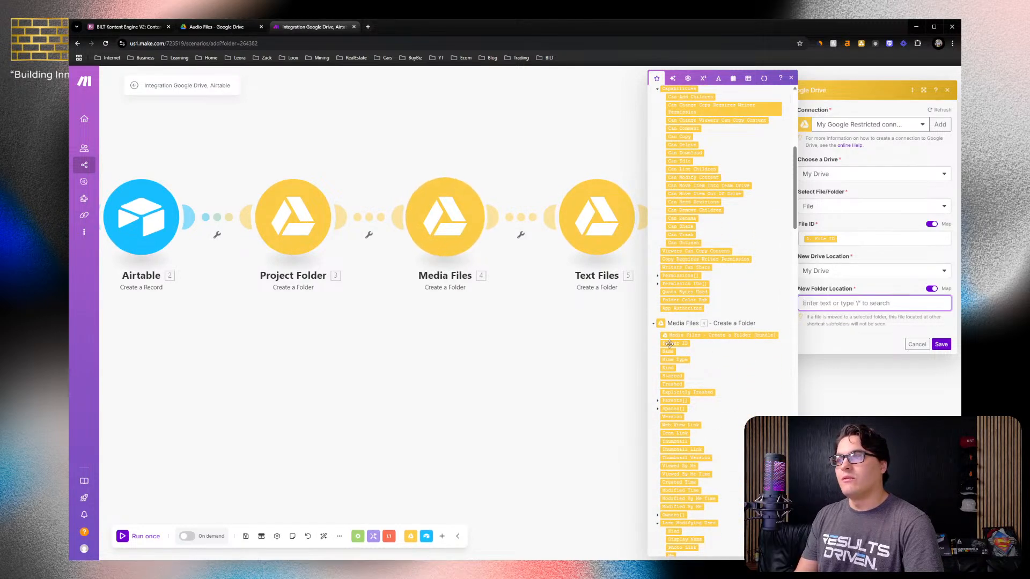
left_click(678, 344)
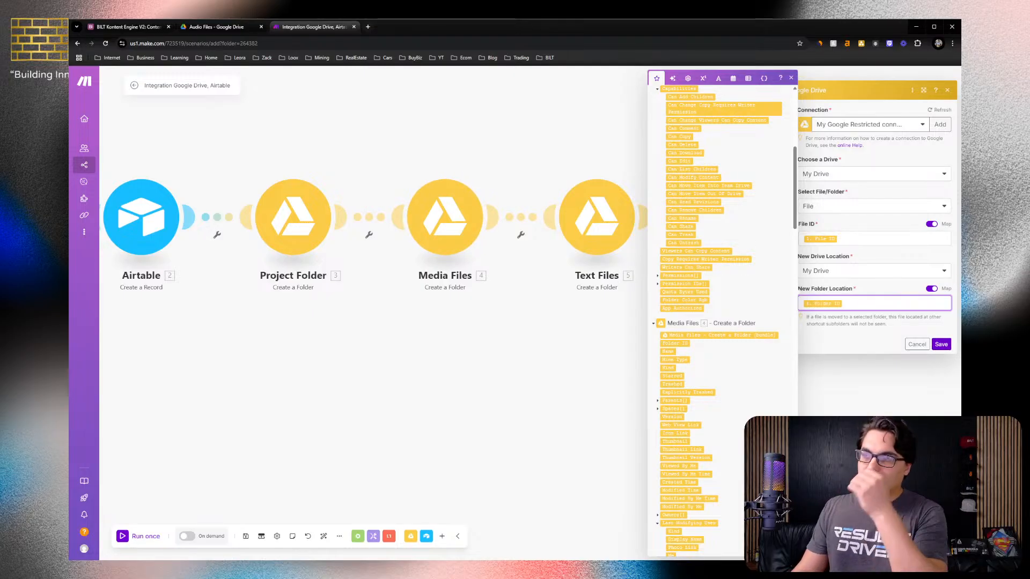
left_click(940, 344)
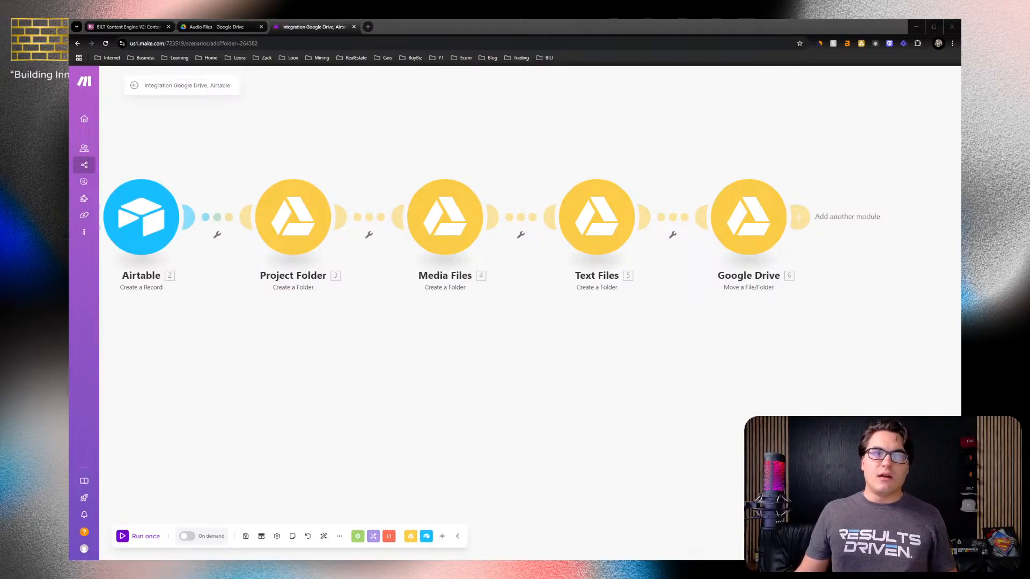
Add an Airtable Update a Record module after the Google Drive Move a File/Folder module
left_click_drag(265, 312, 340, 315)
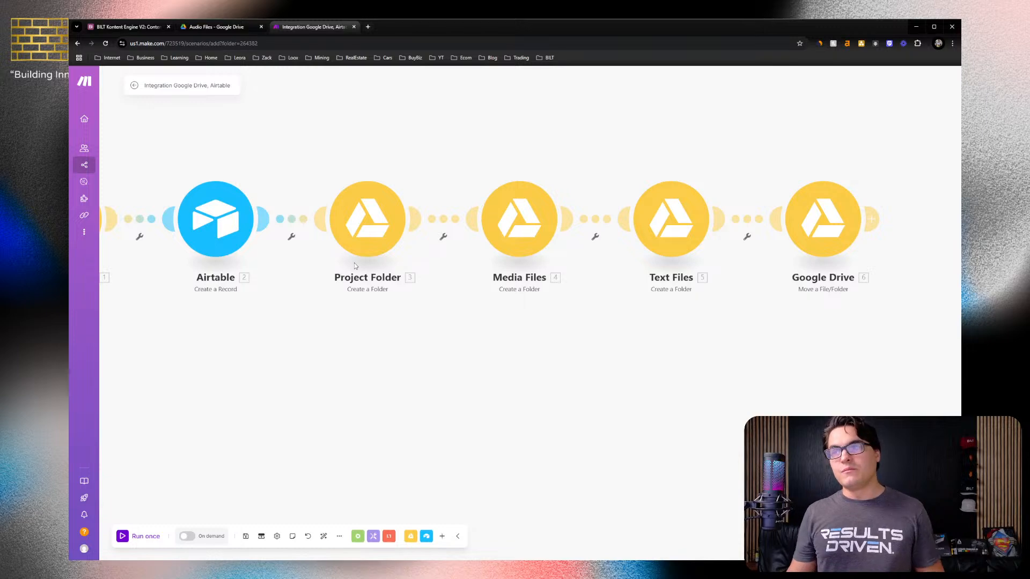
left_click(874, 219)
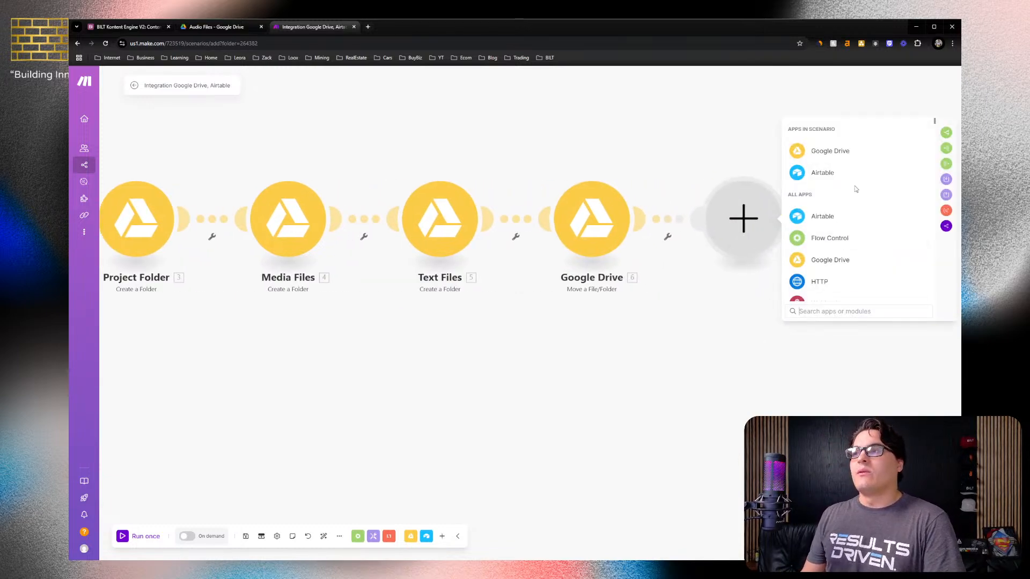
left_click(822, 172)
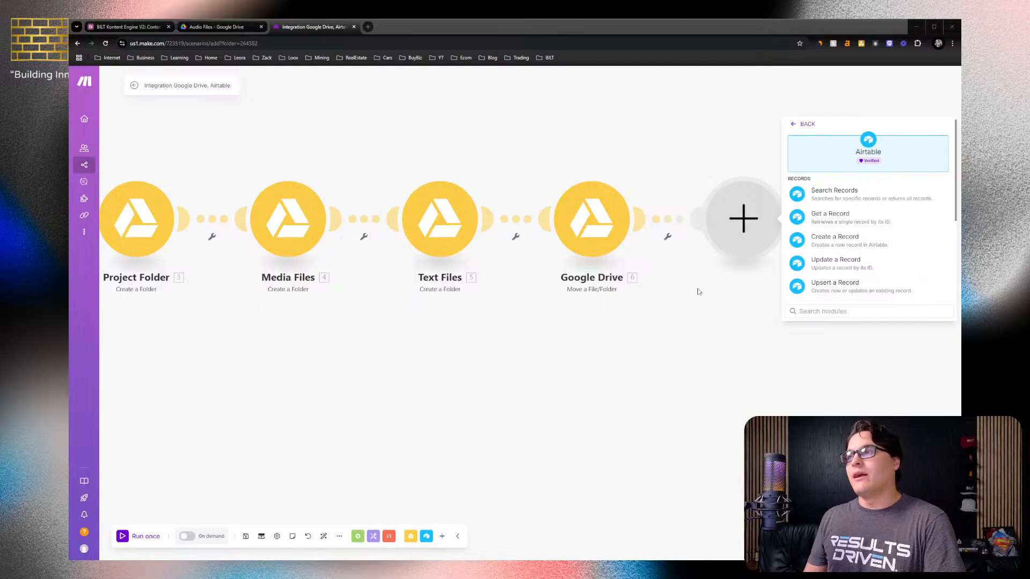
left_click(816, 270)
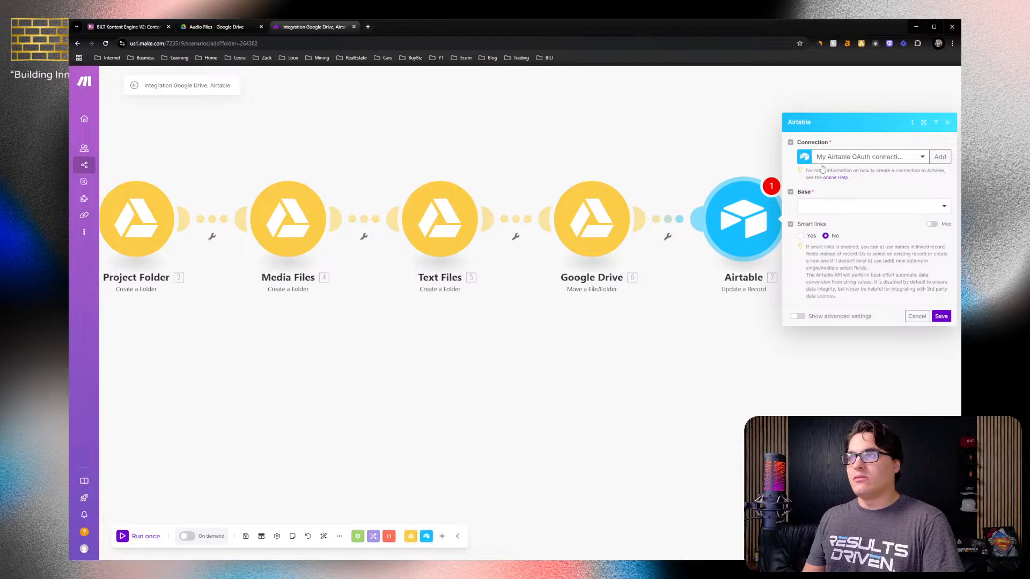
Set the update module's base to BILT Kontent Engine V2 and its table to Content
left_click(876, 208)
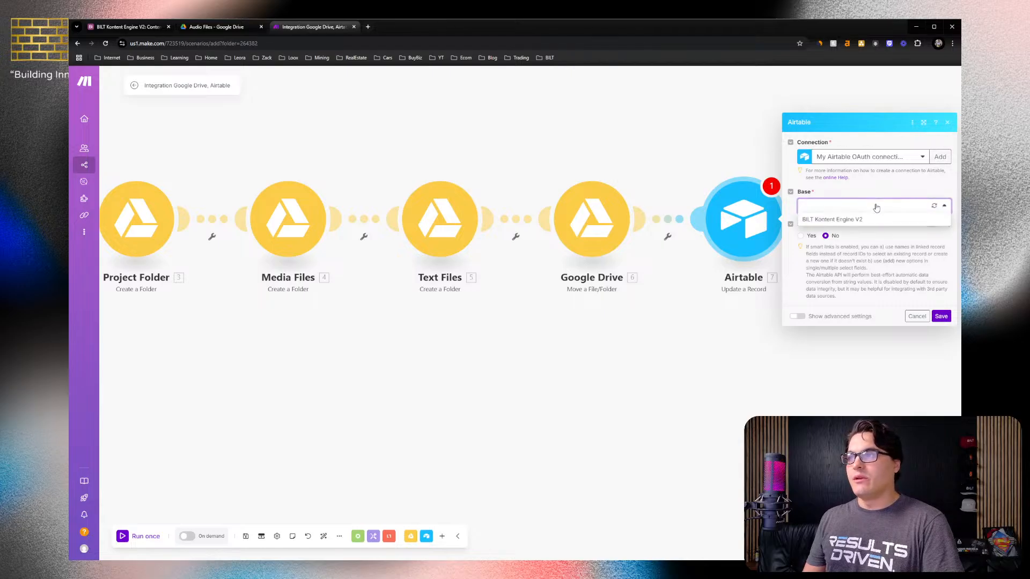
left_click(846, 221)
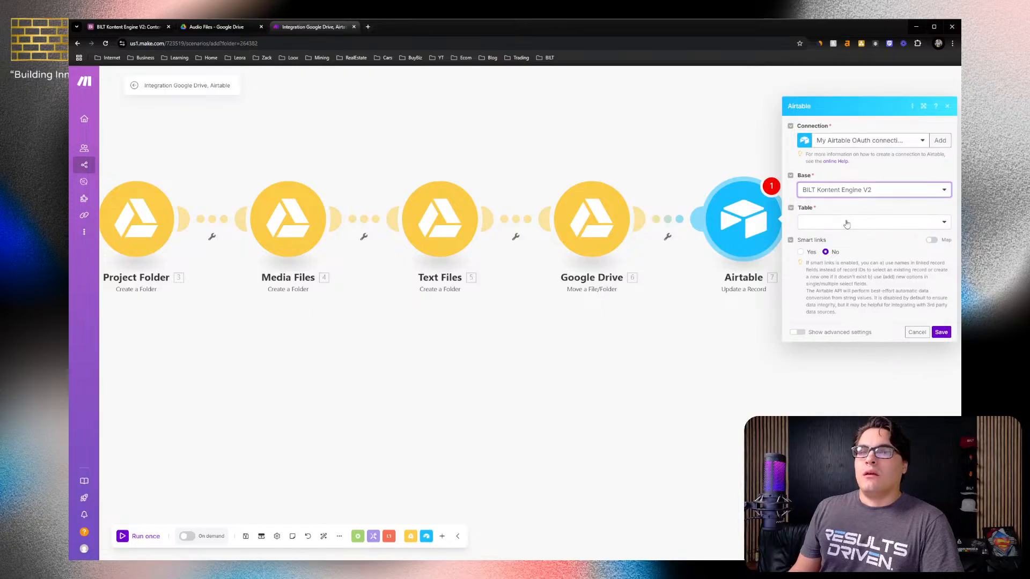
left_click(846, 223)
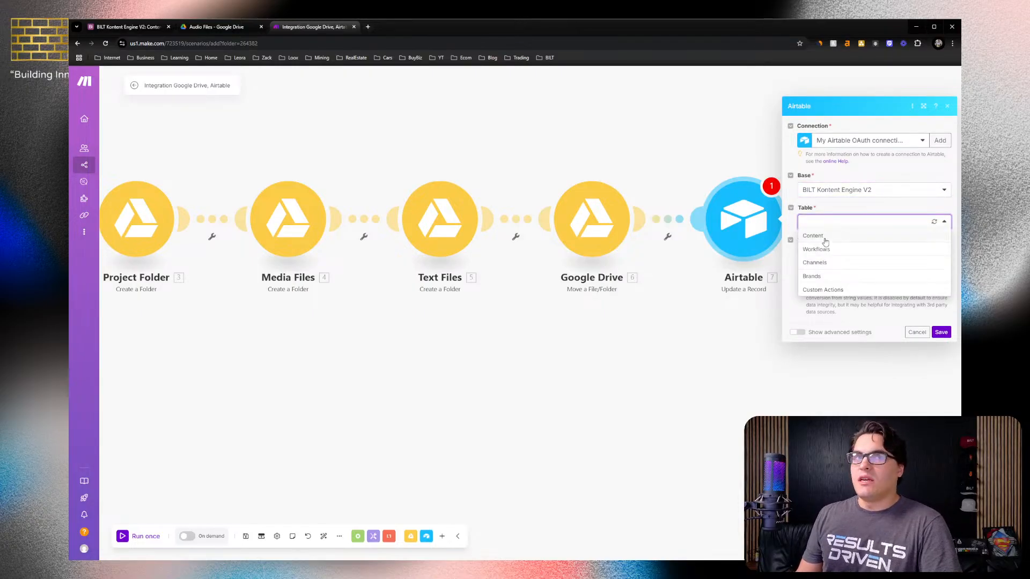
left_click(824, 240)
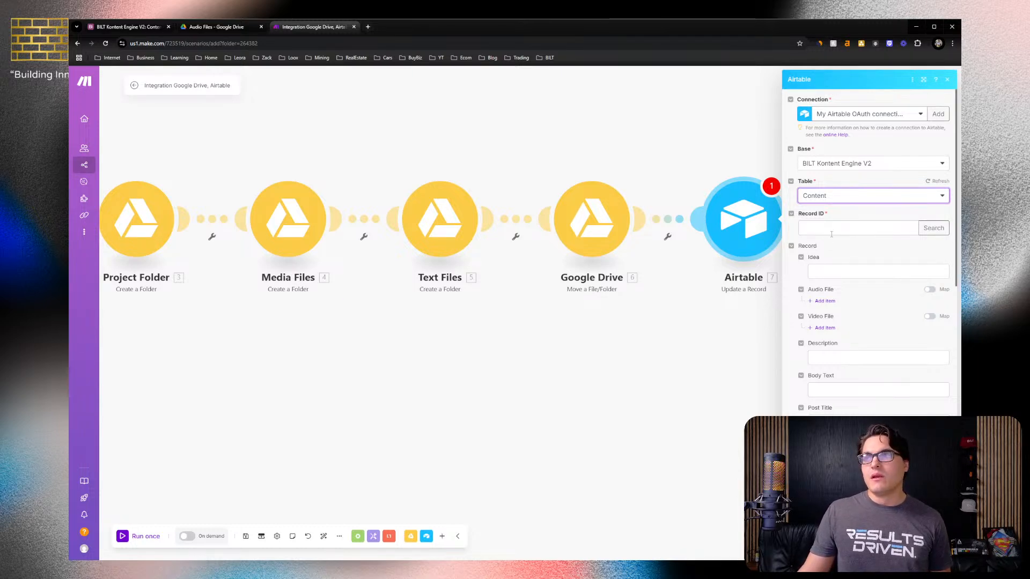
Map the update module's Record ID to the ID from the Airtable Create a Record module
left_click(831, 228)
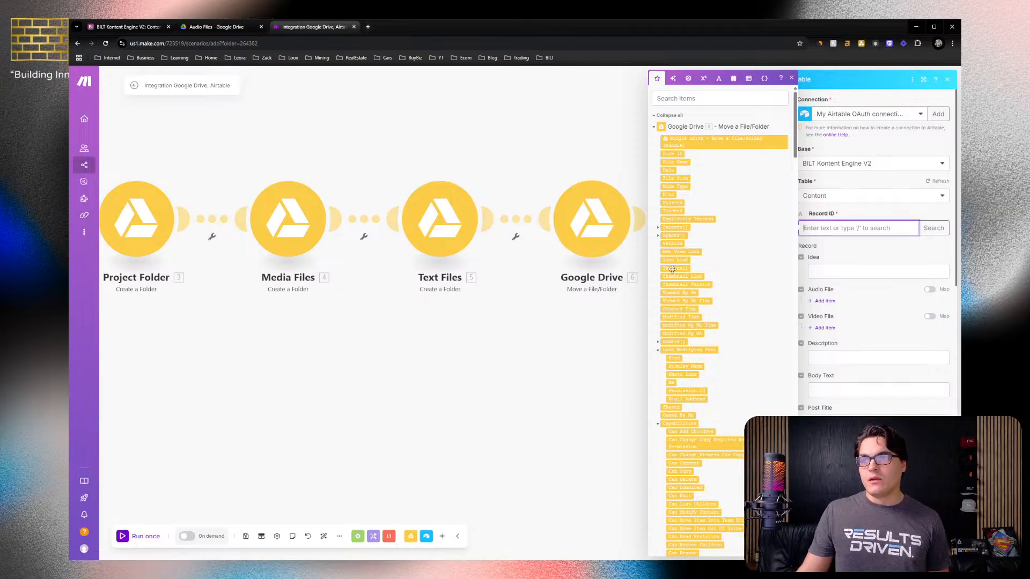
scroll(704, 269, "down", 7)
scroll(704, 269, "down", 15)
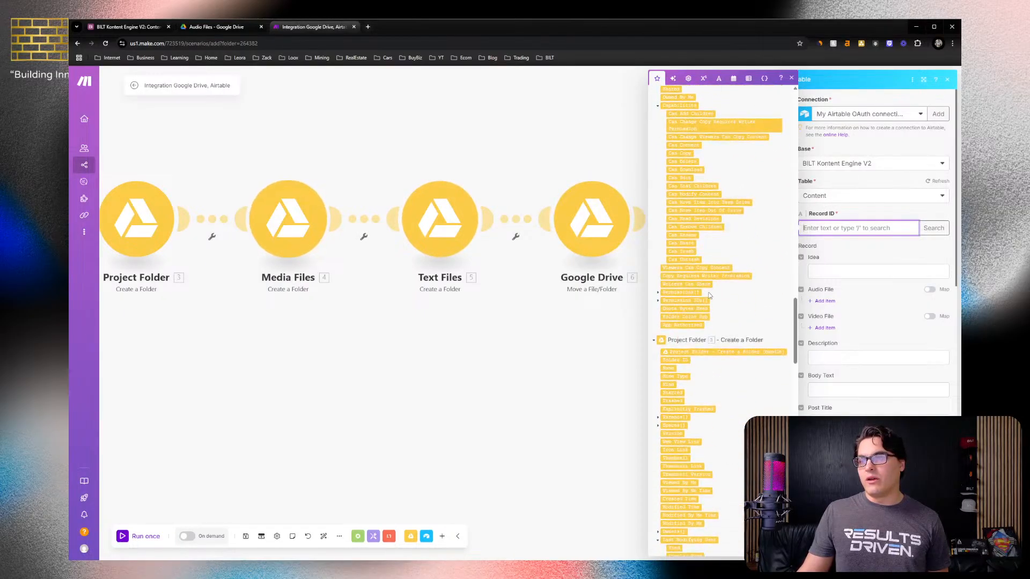
scroll(707, 212, "up", 1)
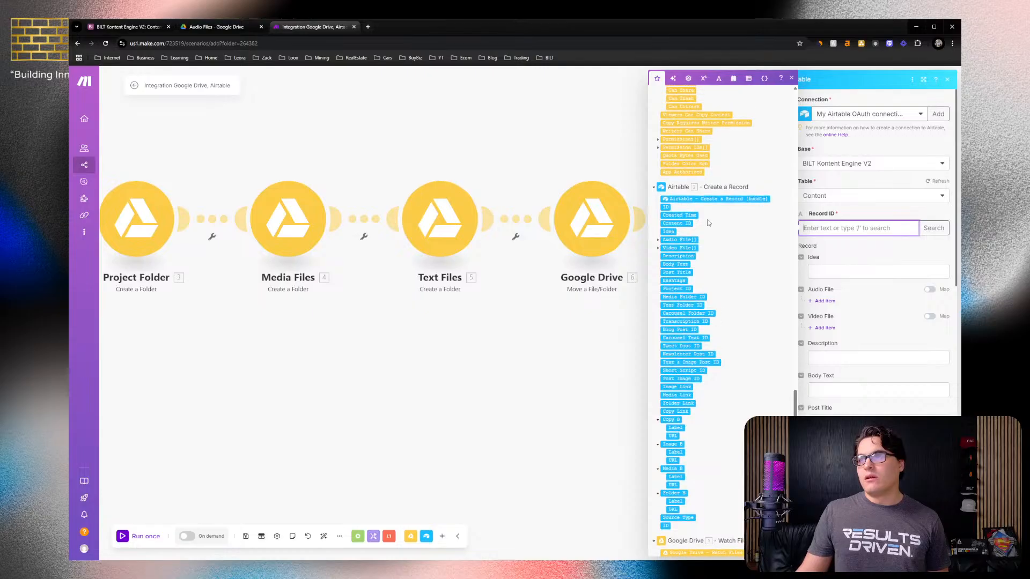
left_click(666, 208)
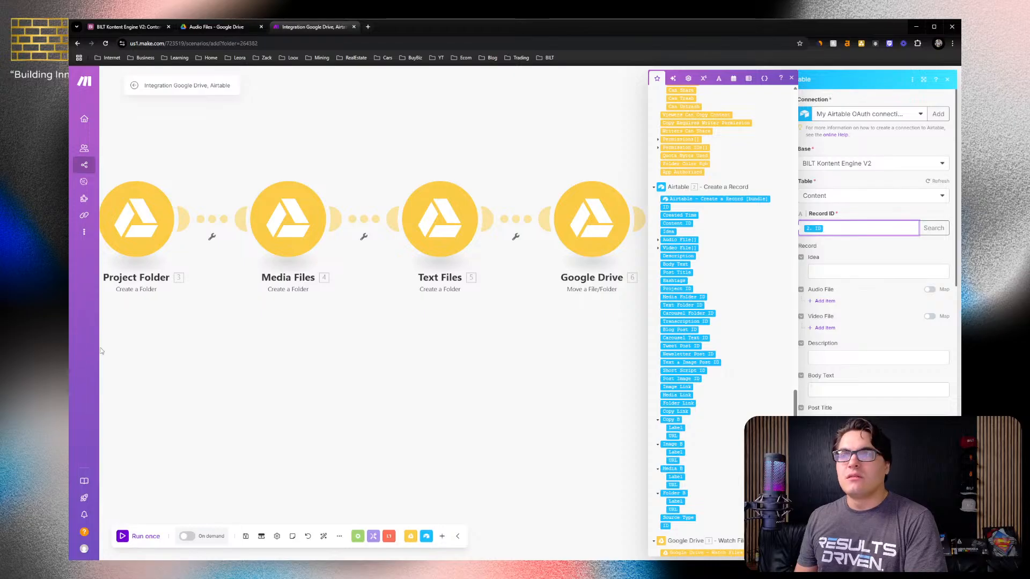
left_click(875, 261)
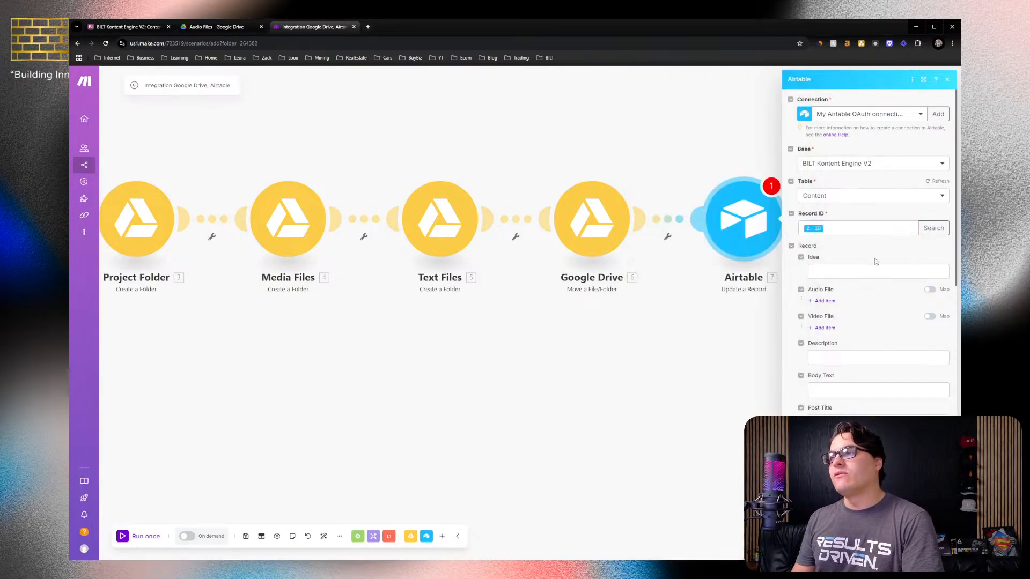
Map the record's Project ID field to the Folder ID from the Project Folder module
scroll(873, 265, "down", 3)
scroll(871, 267, "down", 5)
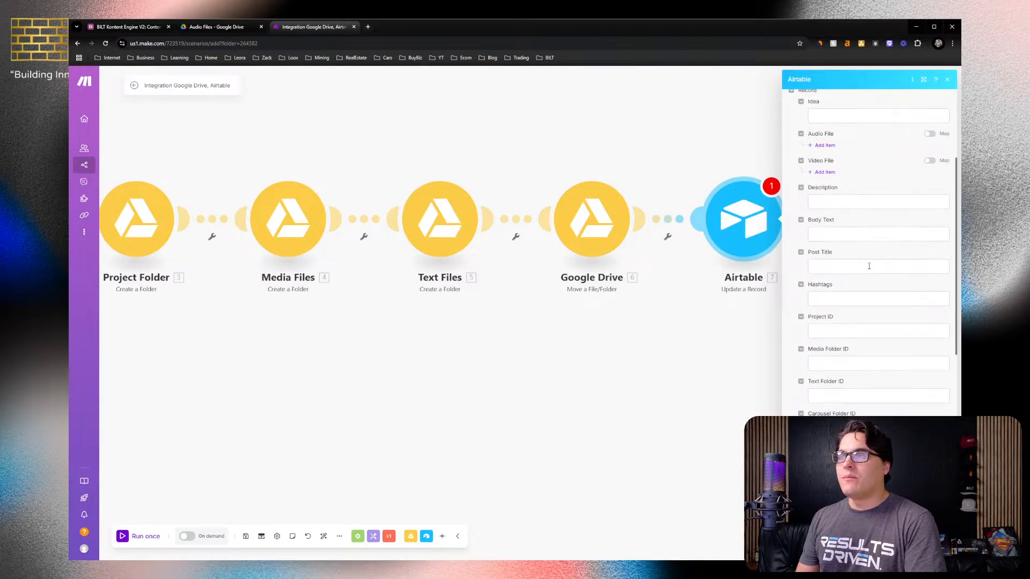
left_click(840, 310)
left_click(846, 310)
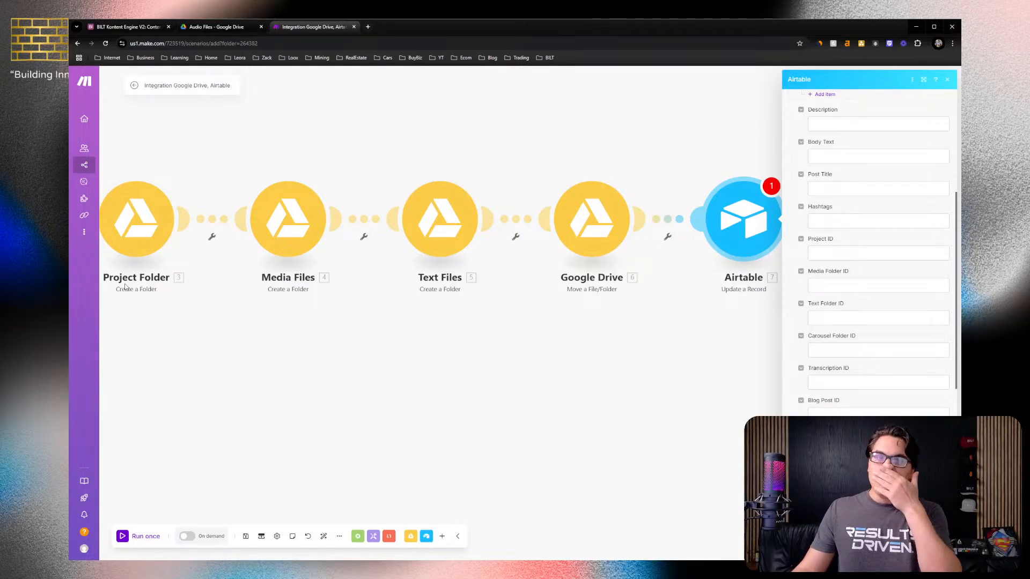
left_click(833, 254)
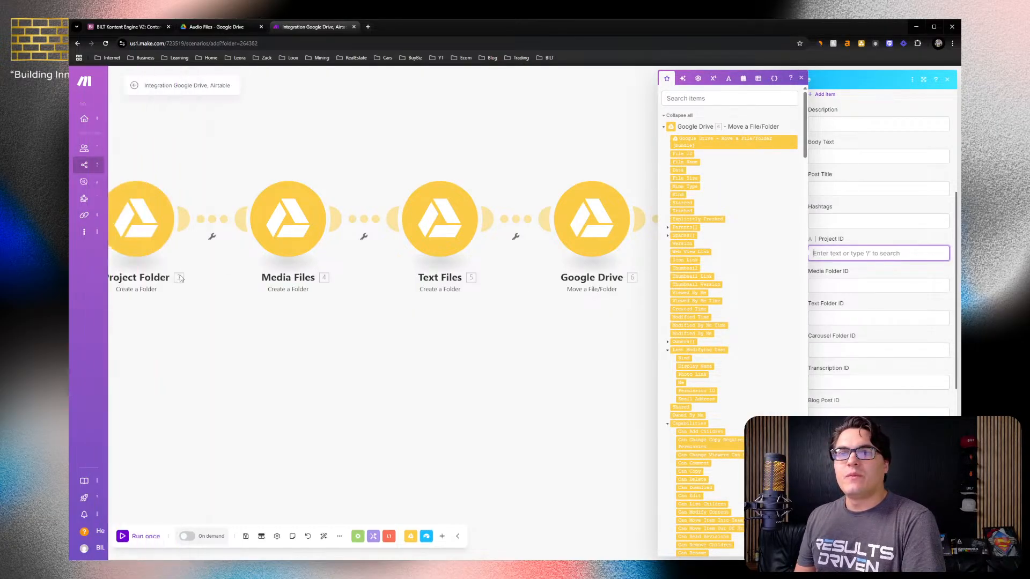
scroll(815, 154, "down", 1)
scroll(760, 209, "down", 15)
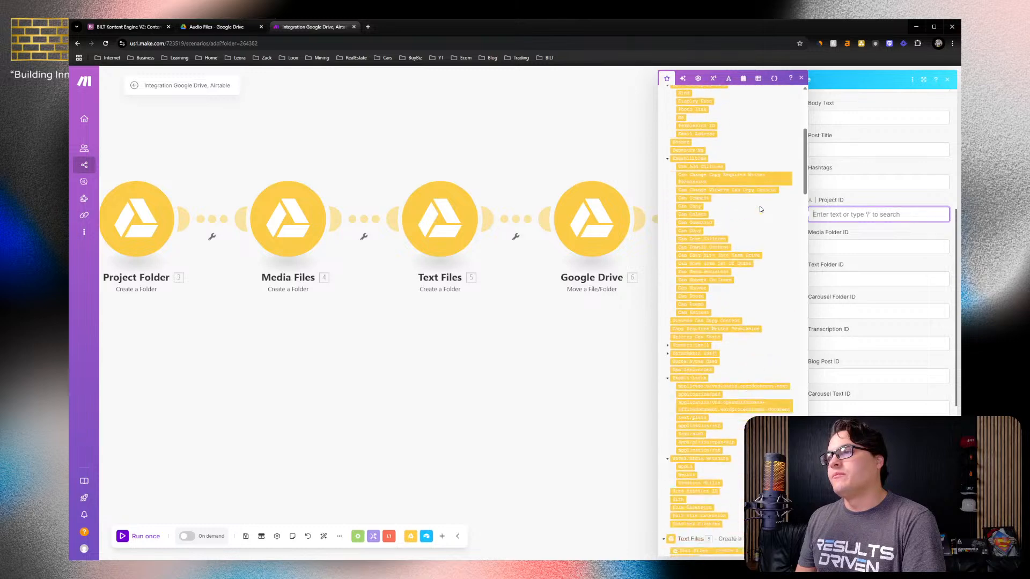
scroll(760, 209, "down", 10)
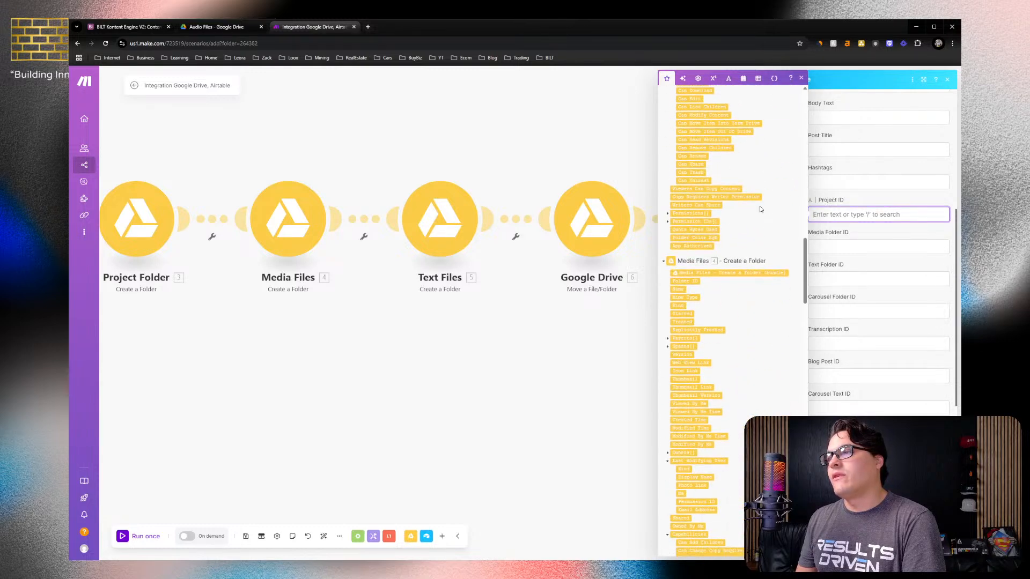
scroll(760, 209, "down", 3)
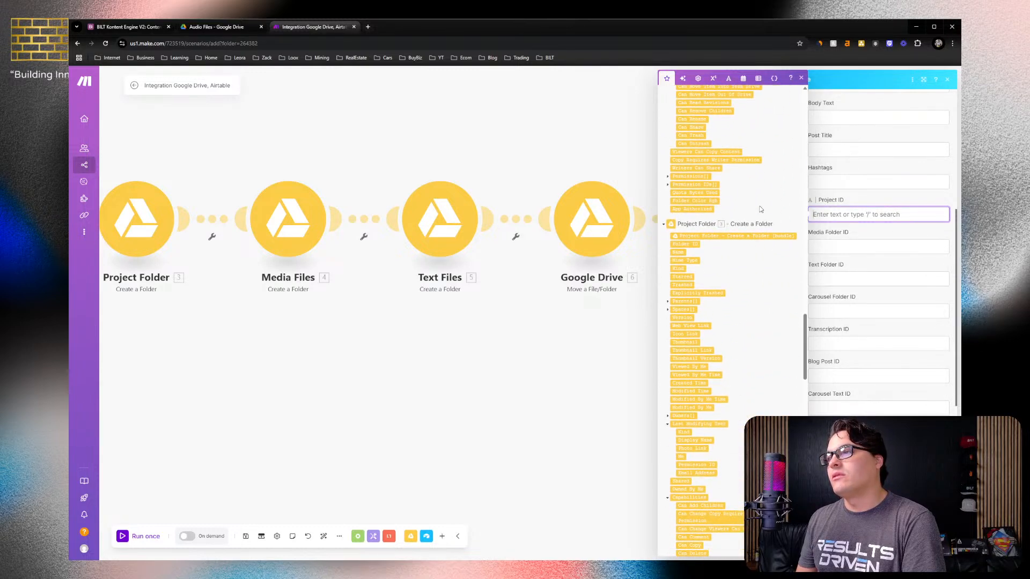
left_click(690, 244)
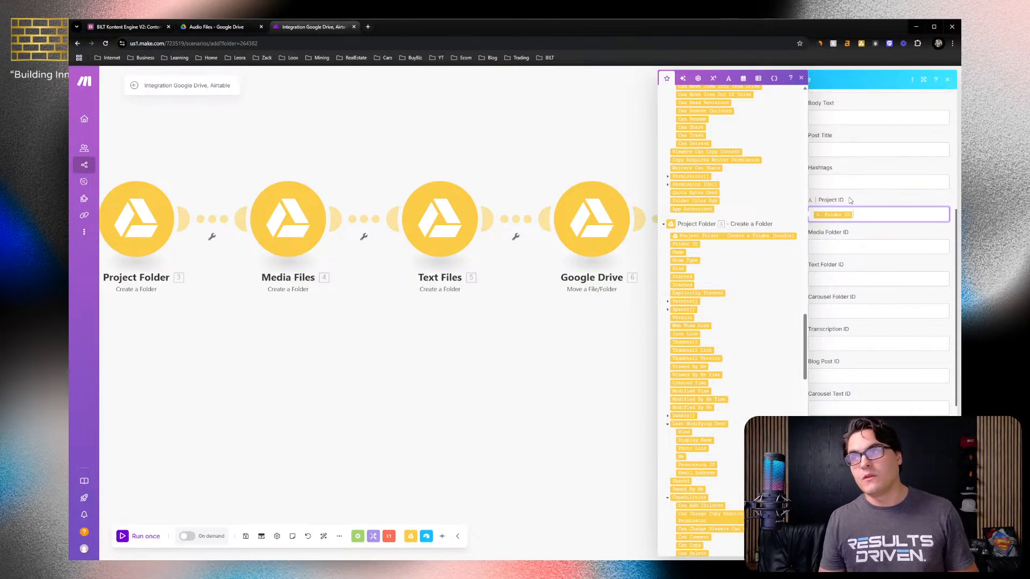
Map the record's Media Folder ID field to the Folder ID from the Media Files module
left_click(830, 245)
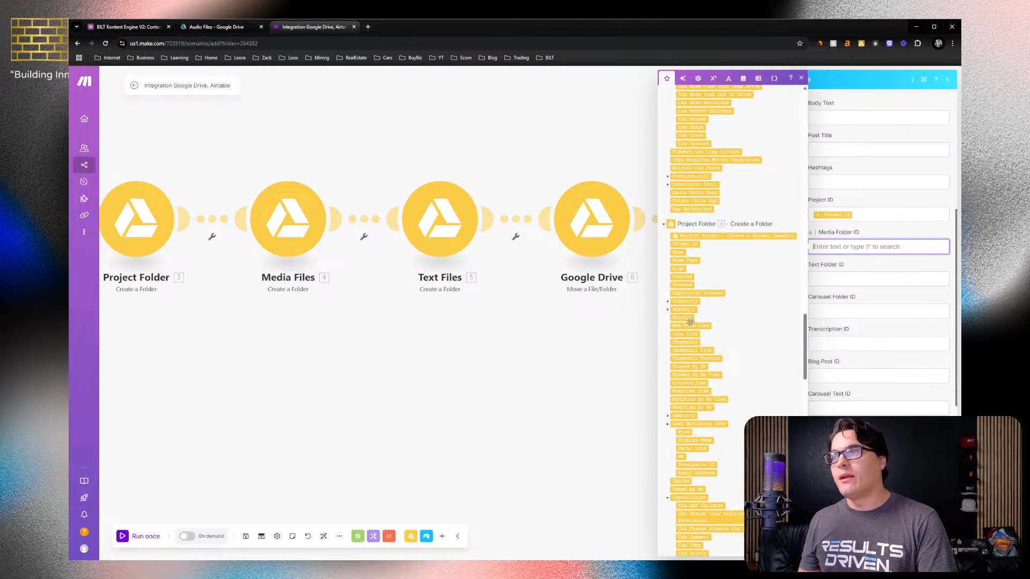
left_click_drag(705, 358, 293, 270)
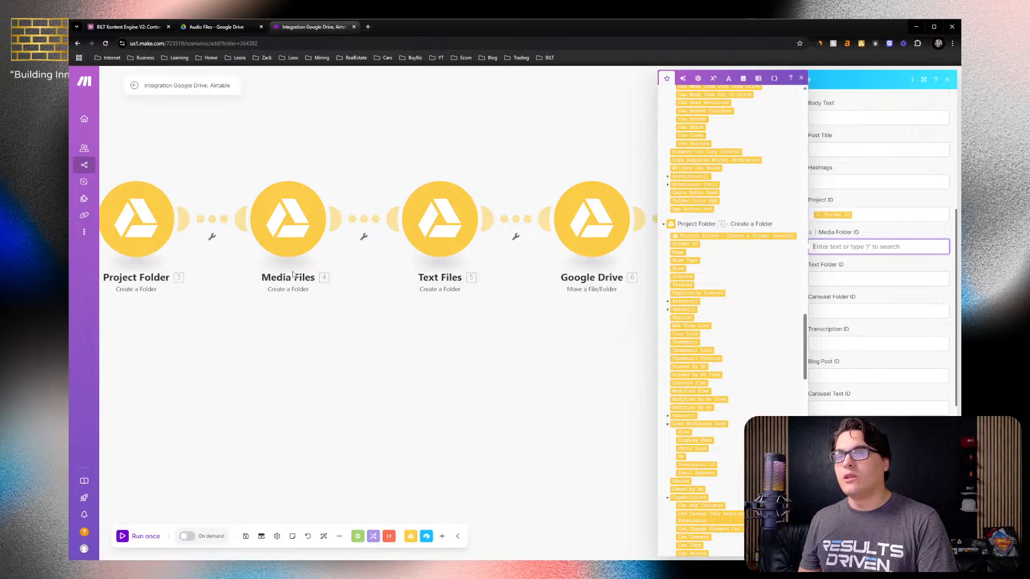
scroll(732, 342, "down", 10)
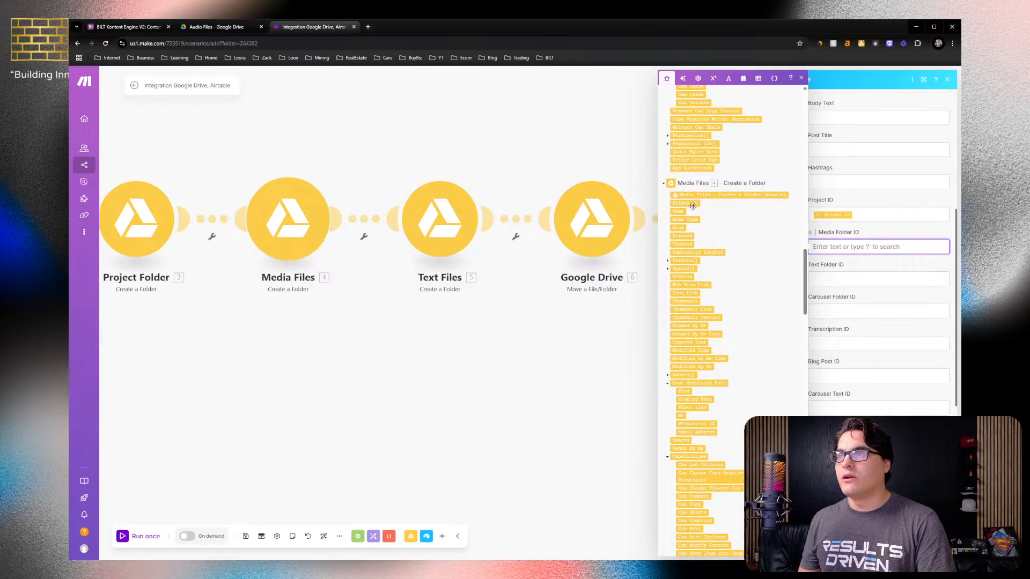
left_click(691, 204)
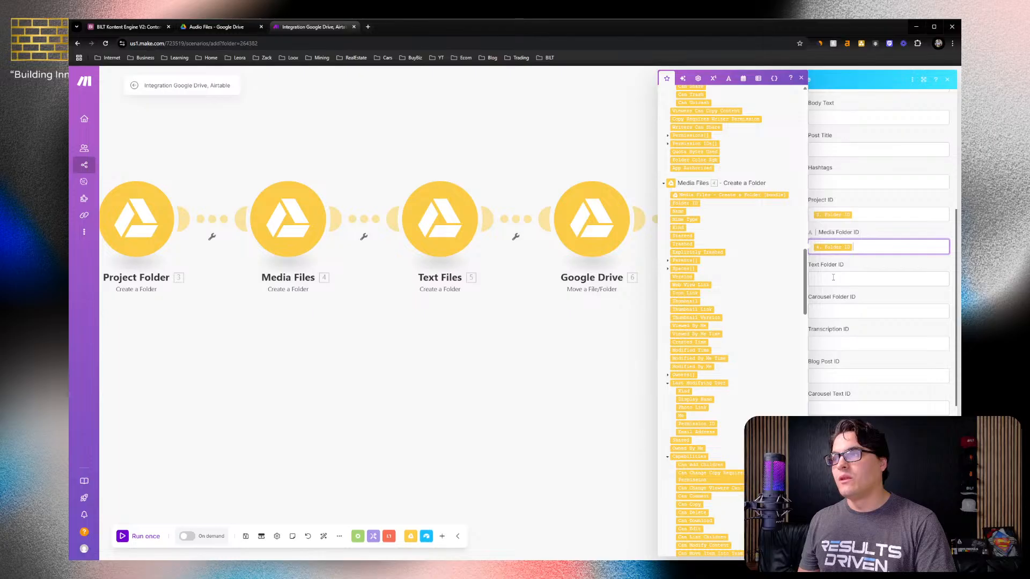
Map the record's Text Folder ID field to the Folder ID from the Text Files module
left_click(833, 277)
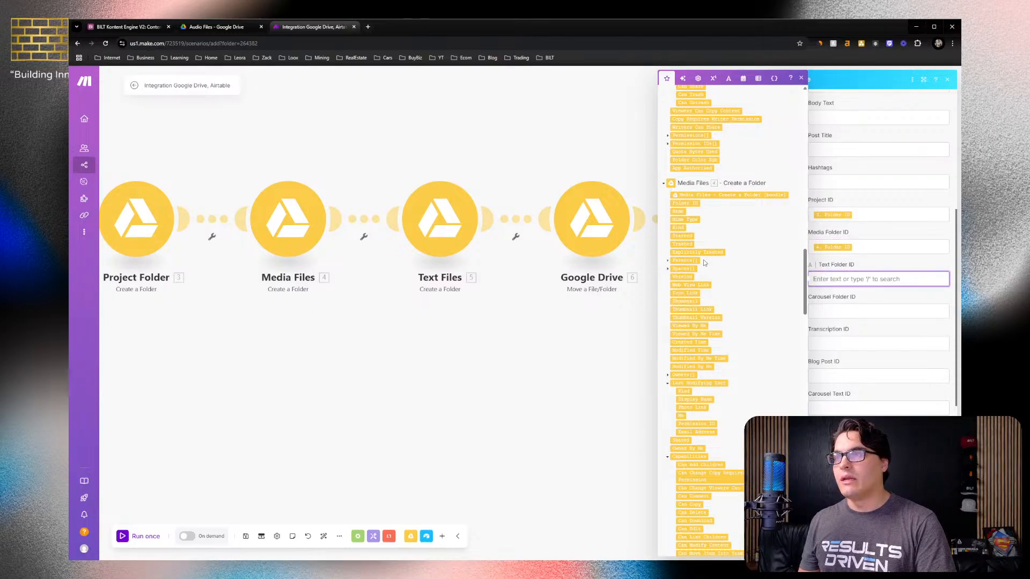
scroll(704, 262, "up", 4)
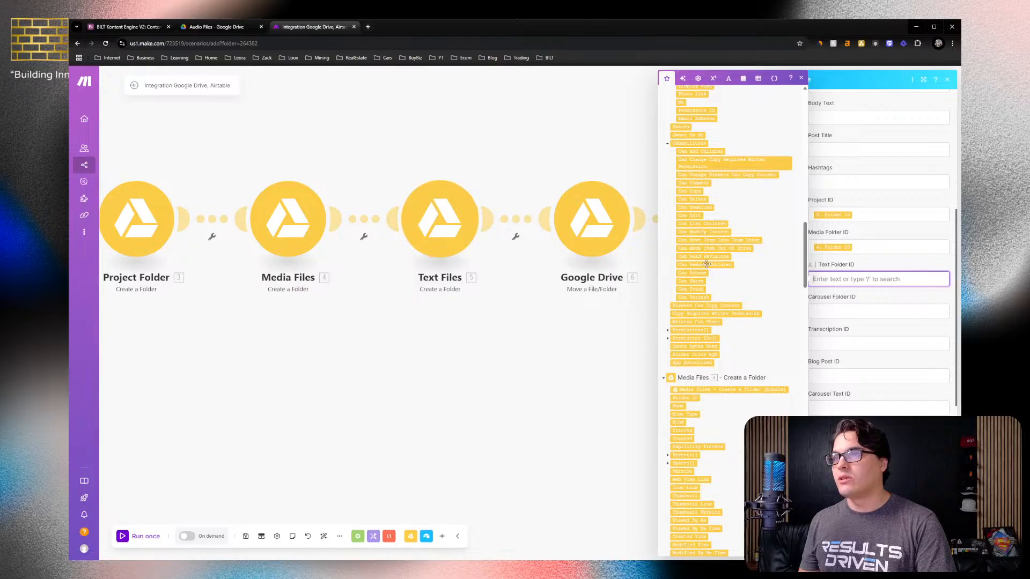
scroll(706, 264, "up", 8)
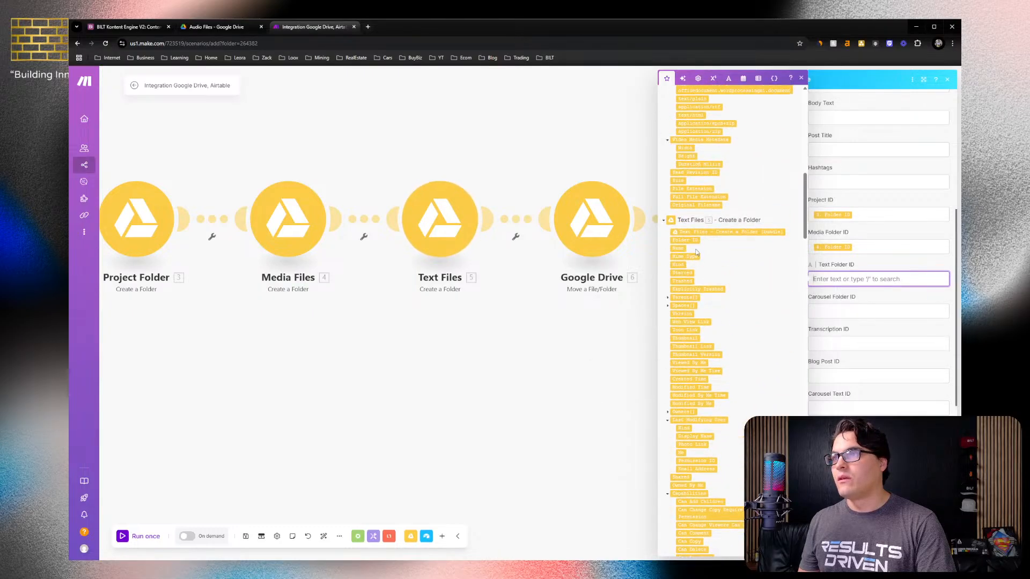
left_click(685, 240)
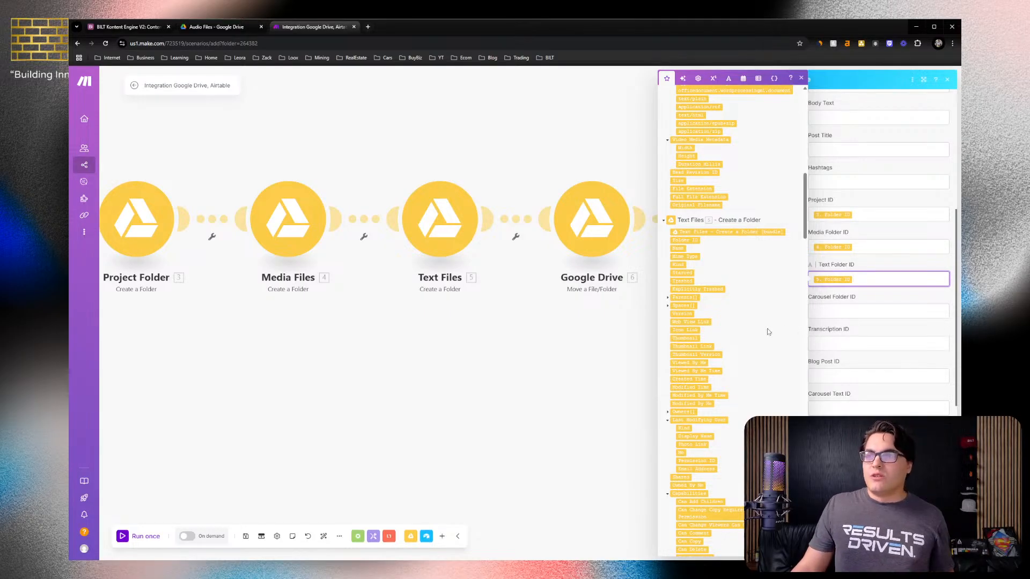
Map the record's Folder Link field to the Web View Link from the Project Folder module
scroll(768, 334, "down", 1)
scroll(767, 335, "down", 2)
scroll(764, 334, "up", 5)
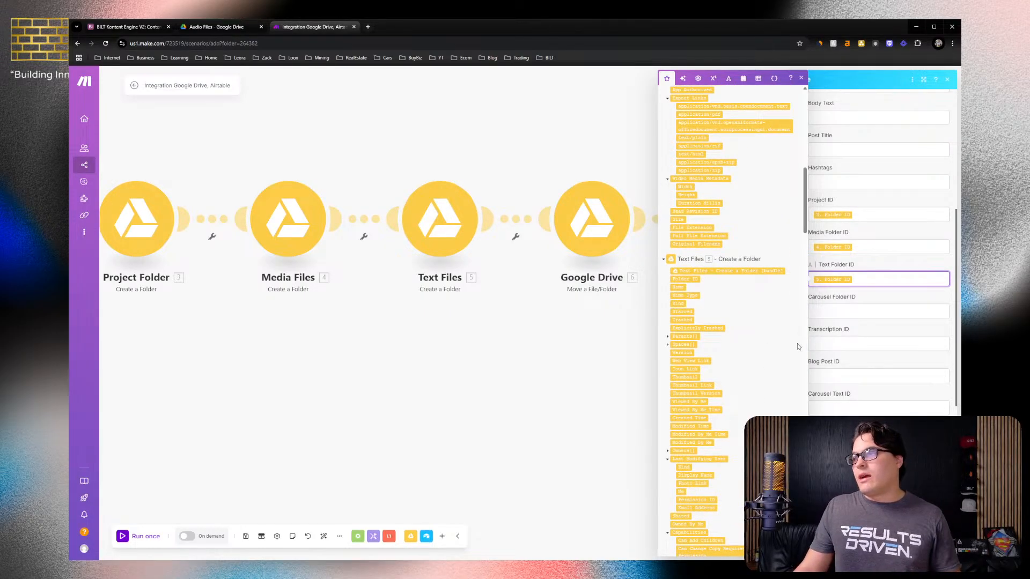
scroll(836, 395, "down", 5)
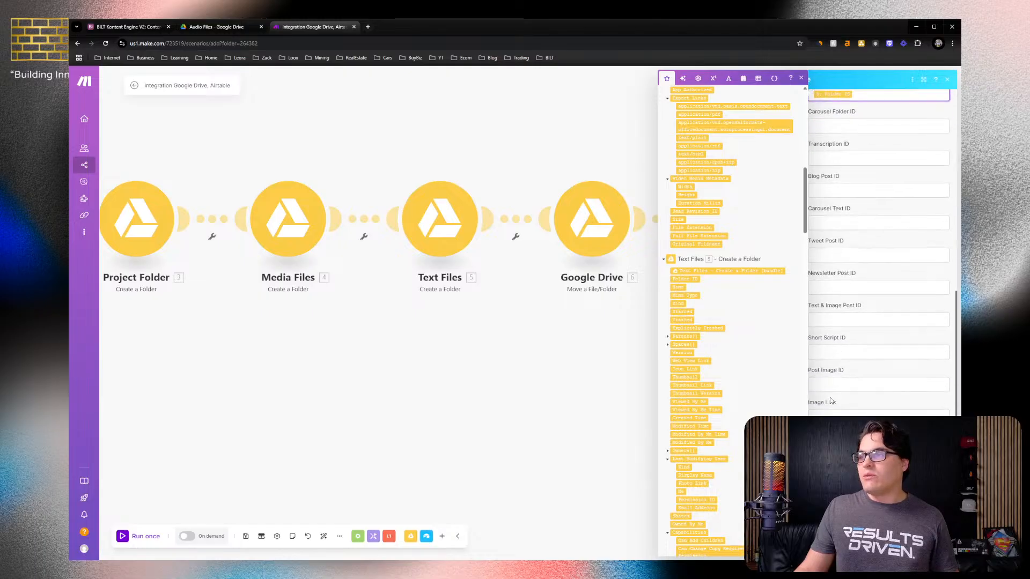
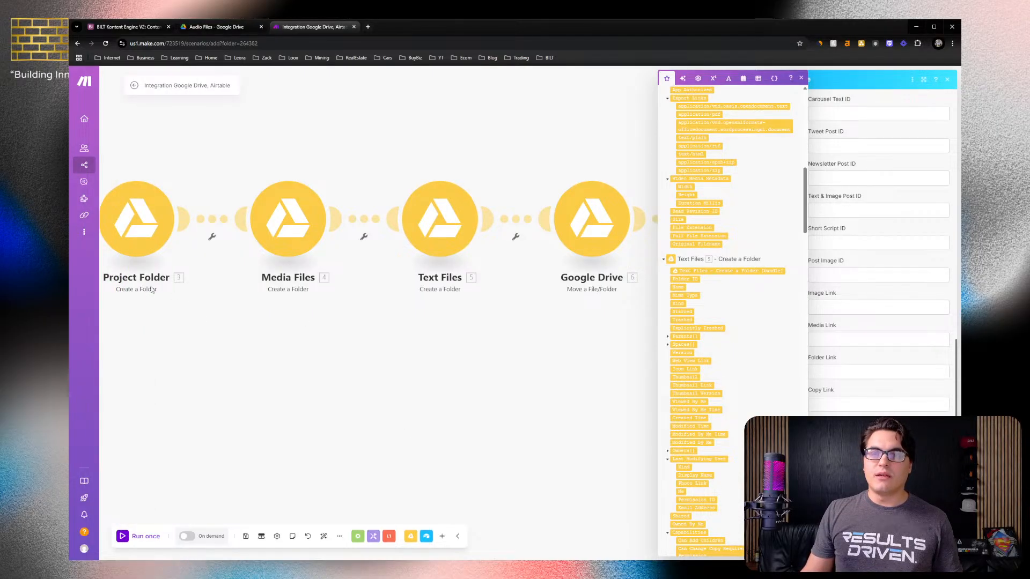
scroll(663, 327, "down", 10)
scroll(663, 329, "down", 3)
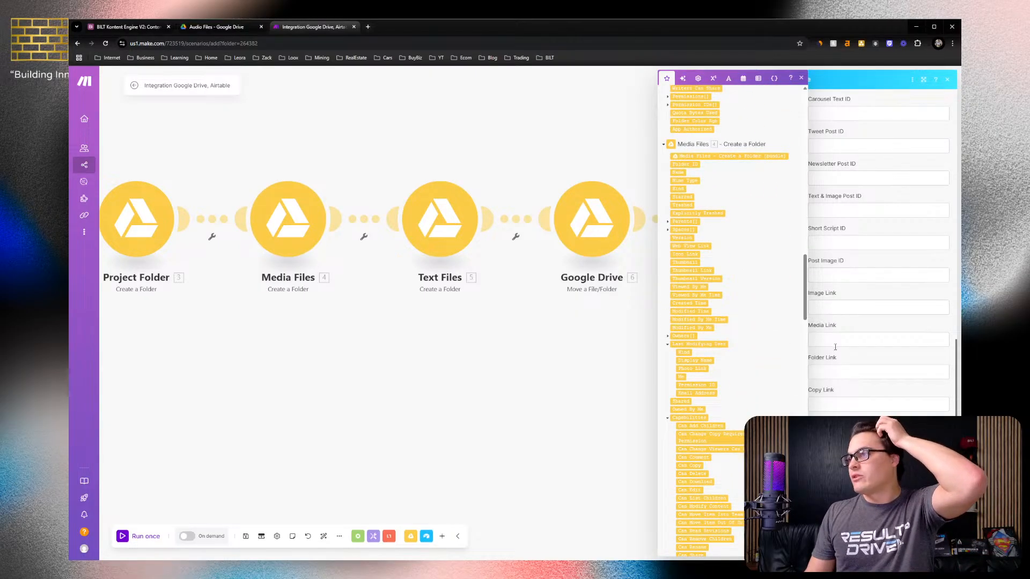
left_click(836, 372)
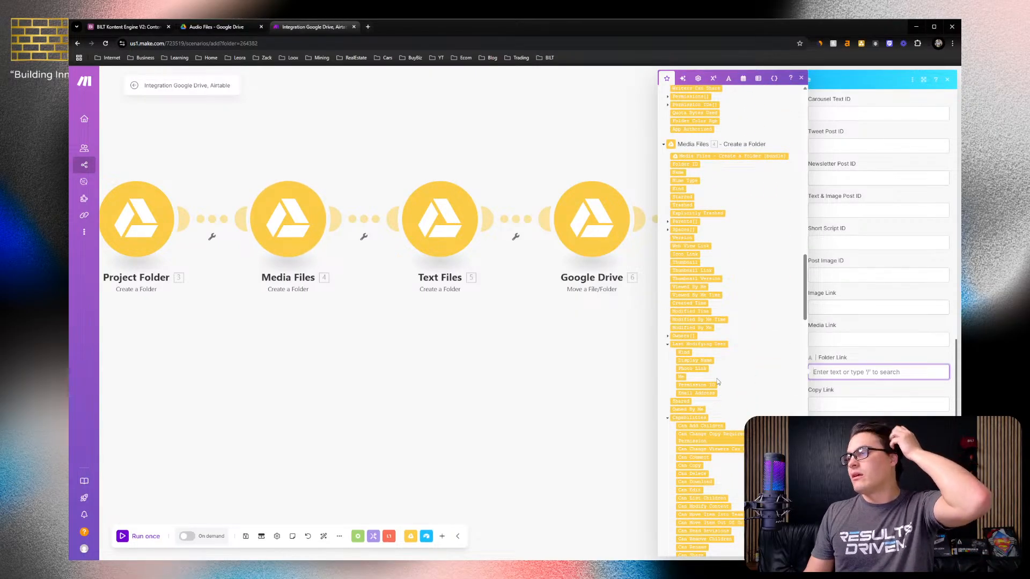
scroll(713, 382, "down", 1)
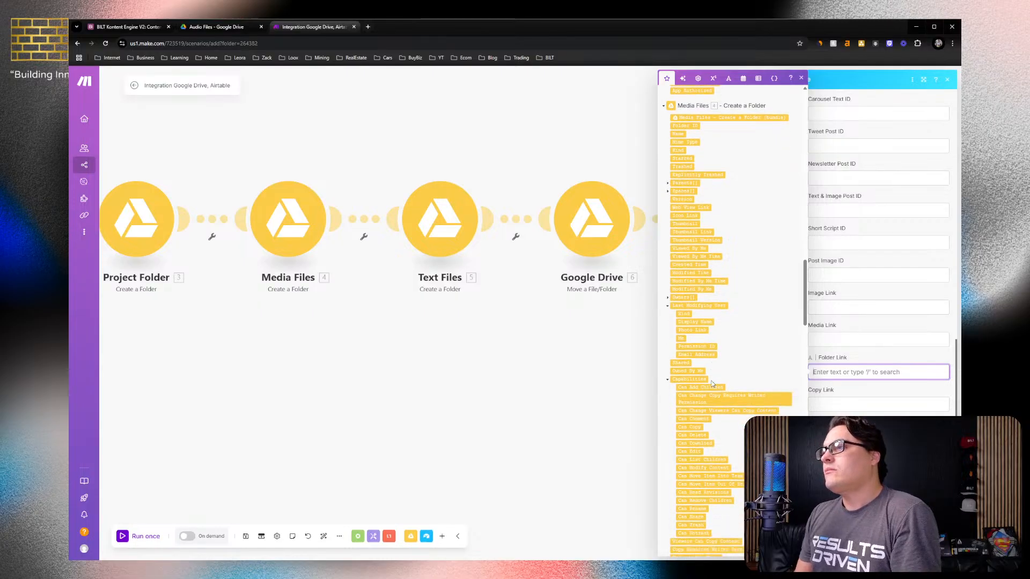
scroll(715, 380, "up", 2)
scroll(723, 304, "down", 3)
scroll(723, 305, "down", 10)
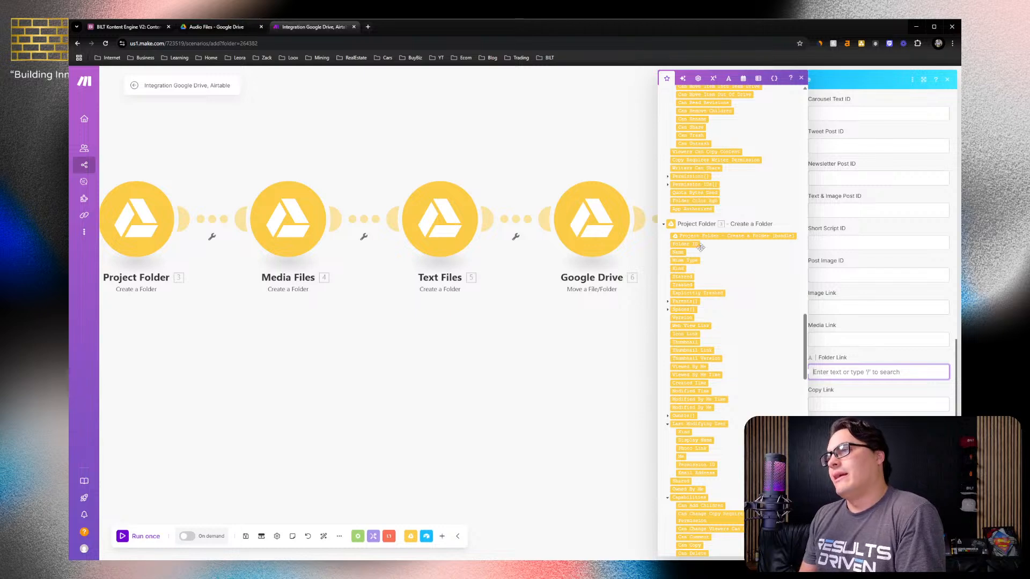
left_click(706, 327)
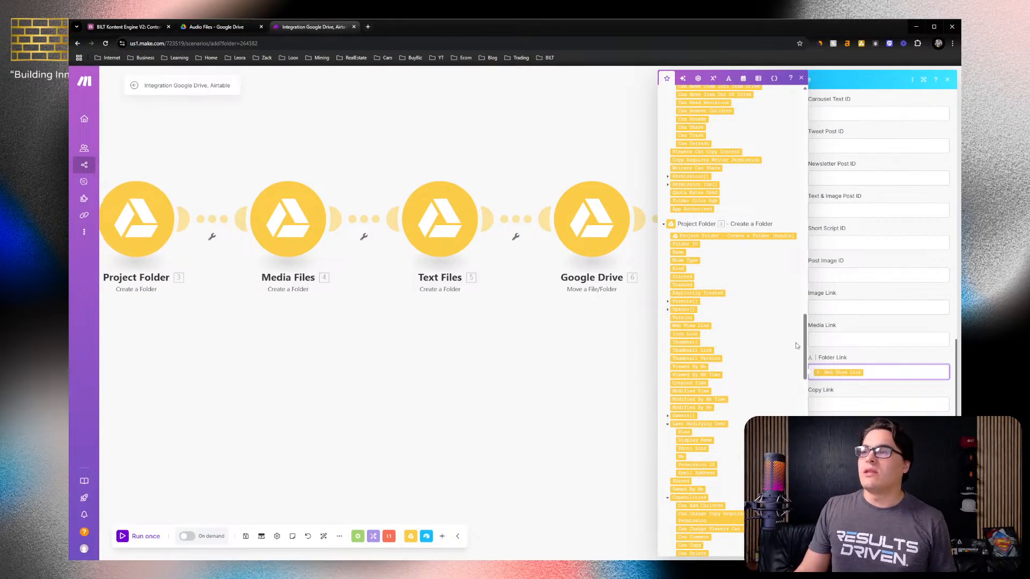
Map the record's Media Link field to the Web View Link from the Media Files module and save the scenario
left_click(845, 339)
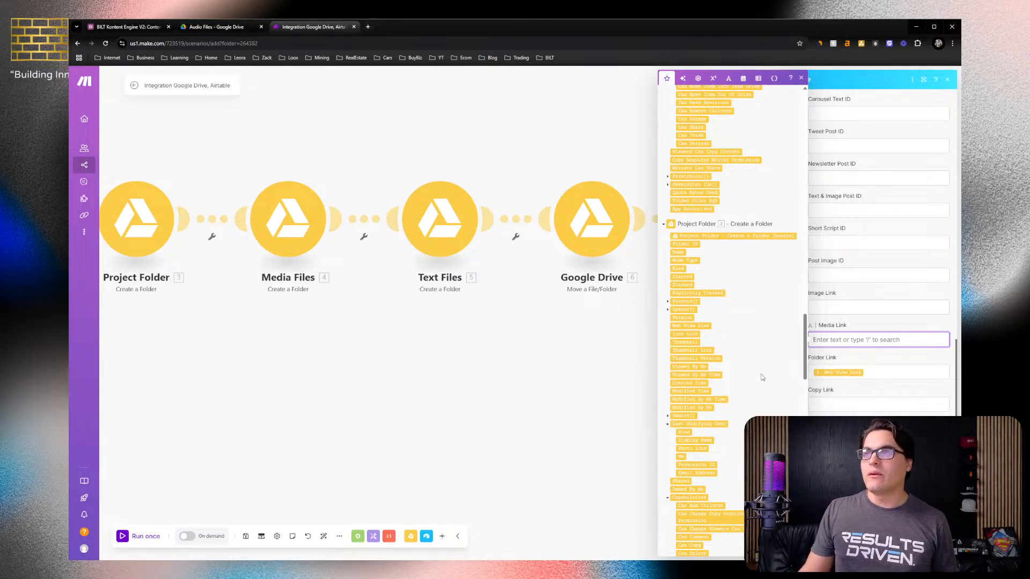
scroll(764, 375, "up", 10)
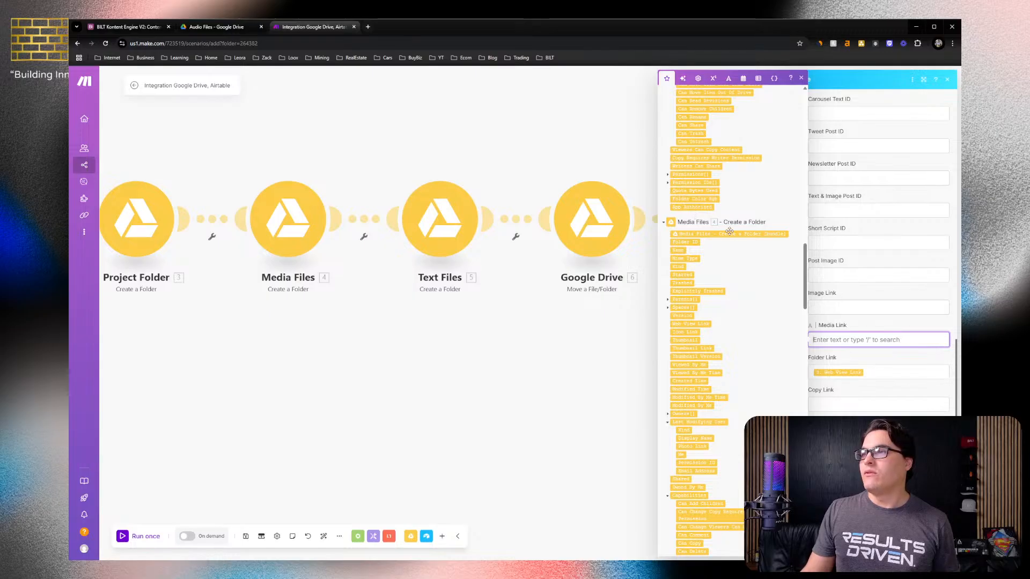
left_click(692, 324)
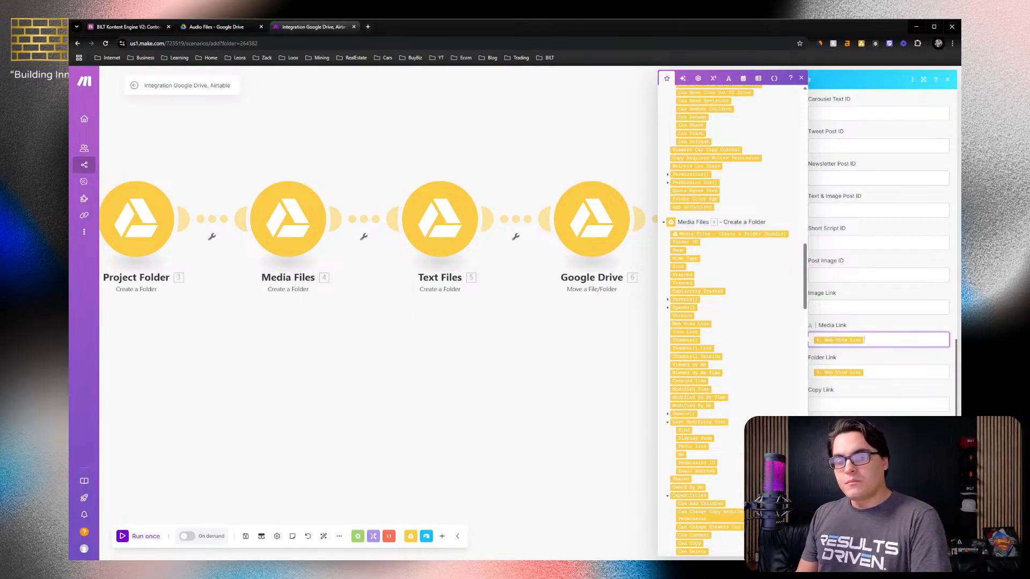
left_click(376, 429)
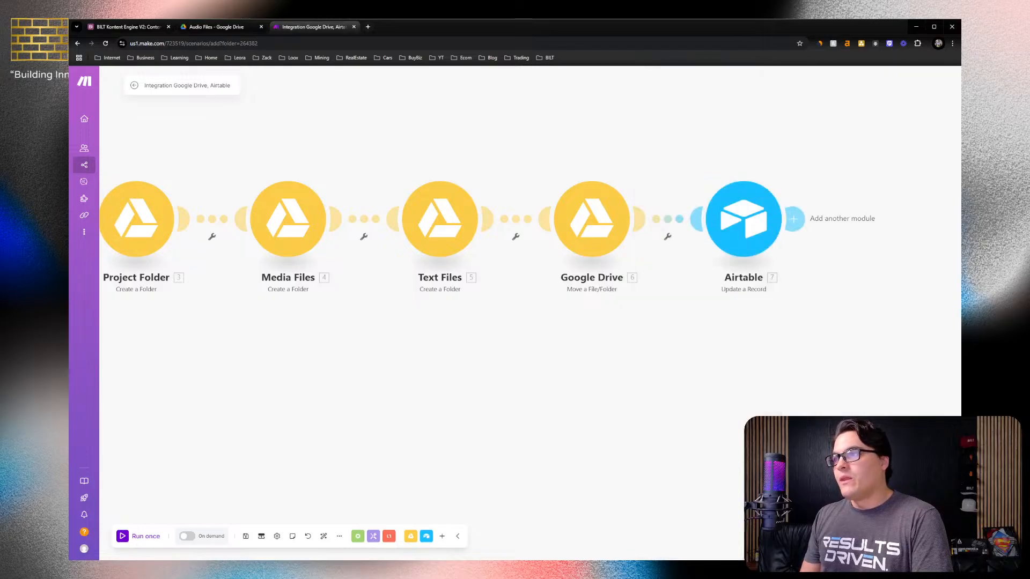
left_click(246, 536)
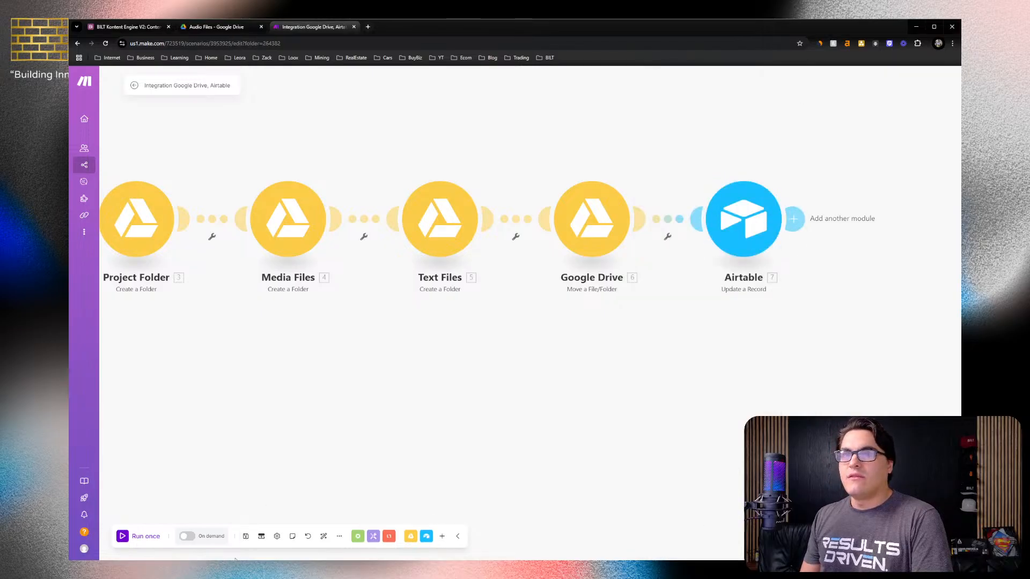
Rename the scenario as "Import Audio File to Airtable" and activate its on-demand scheduling
left_click(170, 84)
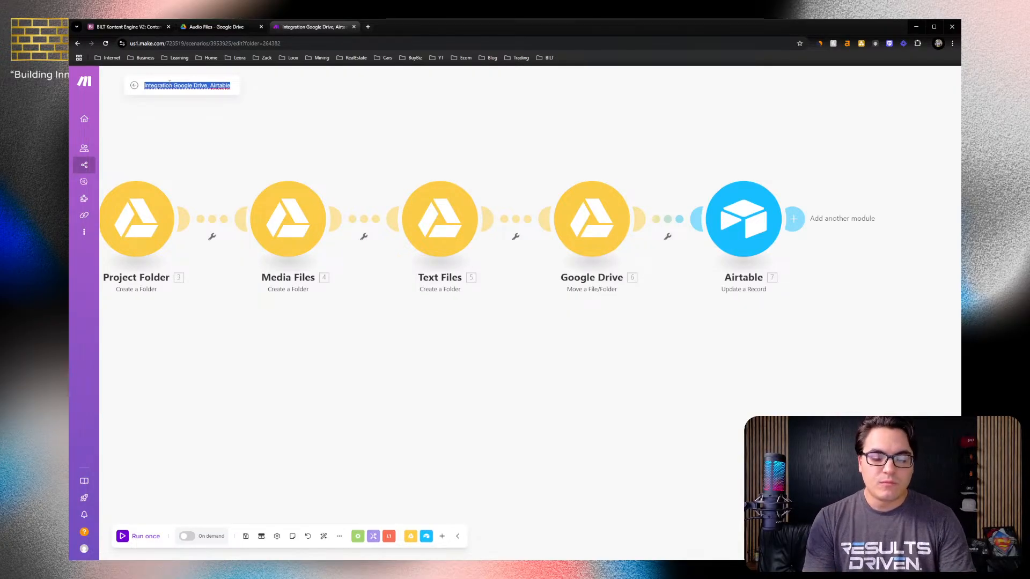
type("Import Audio File to Ai")
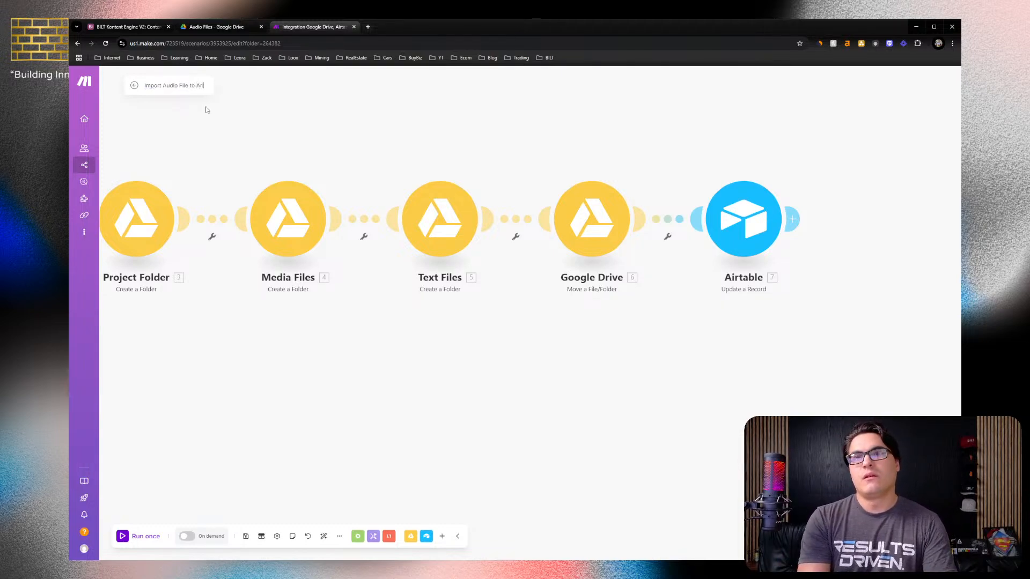
key("BackSpace")
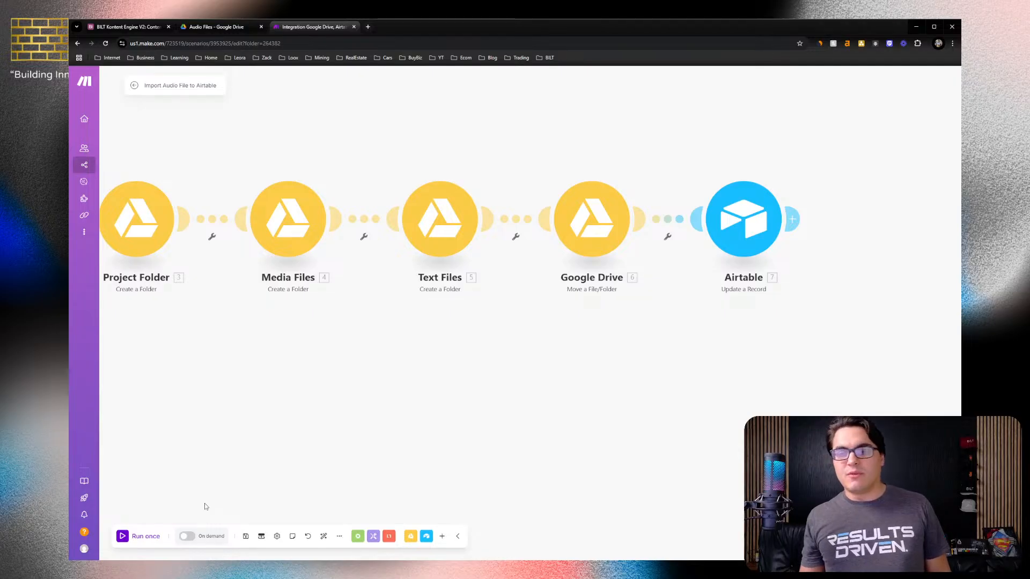
left_click(185, 535)
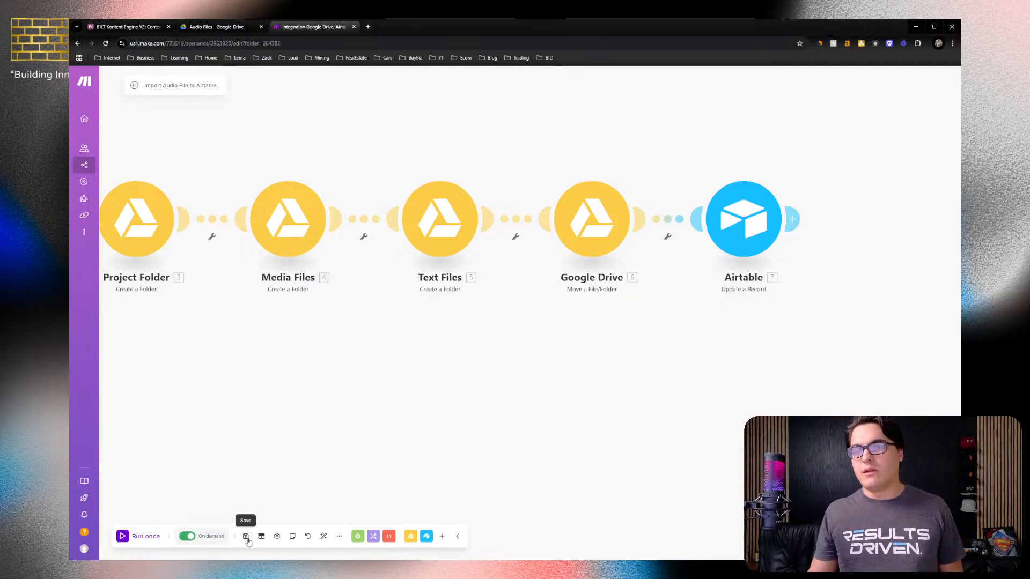
In Google Drive, copy "Automate Content Creation_ 40+ Posts Daily!.mpga" from that project's Media Files folder in BILT Kontent Magic's 2. Projects
left_click(211, 28)
left_click(311, 110)
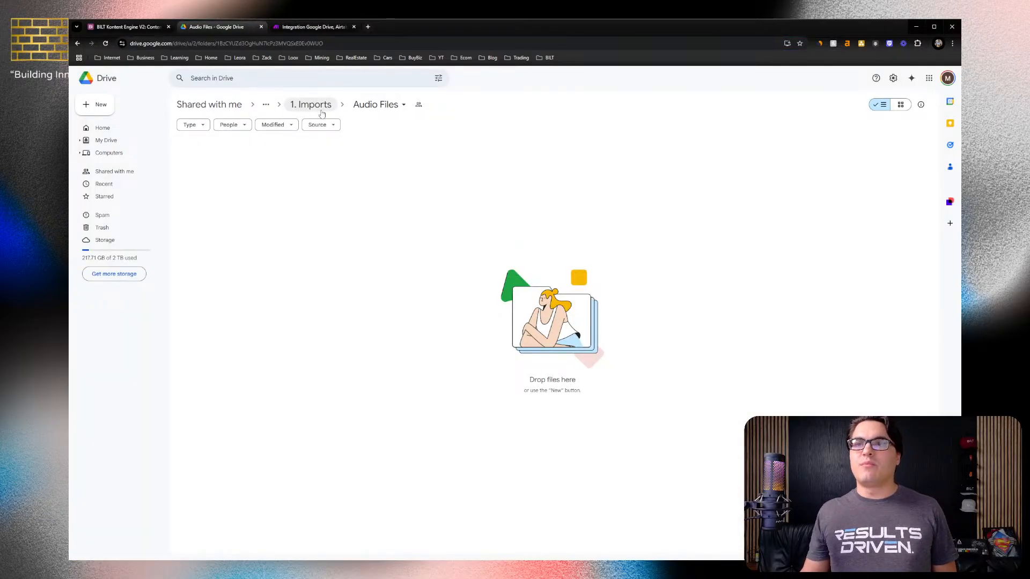
left_click(320, 112)
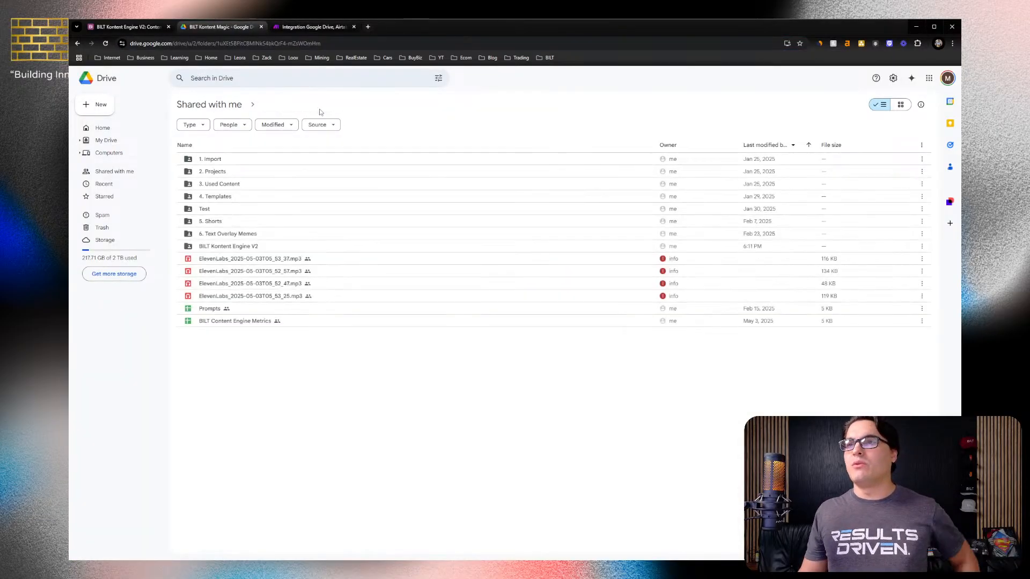
double_click(237, 159)
left_click(274, 112)
left_click(233, 171)
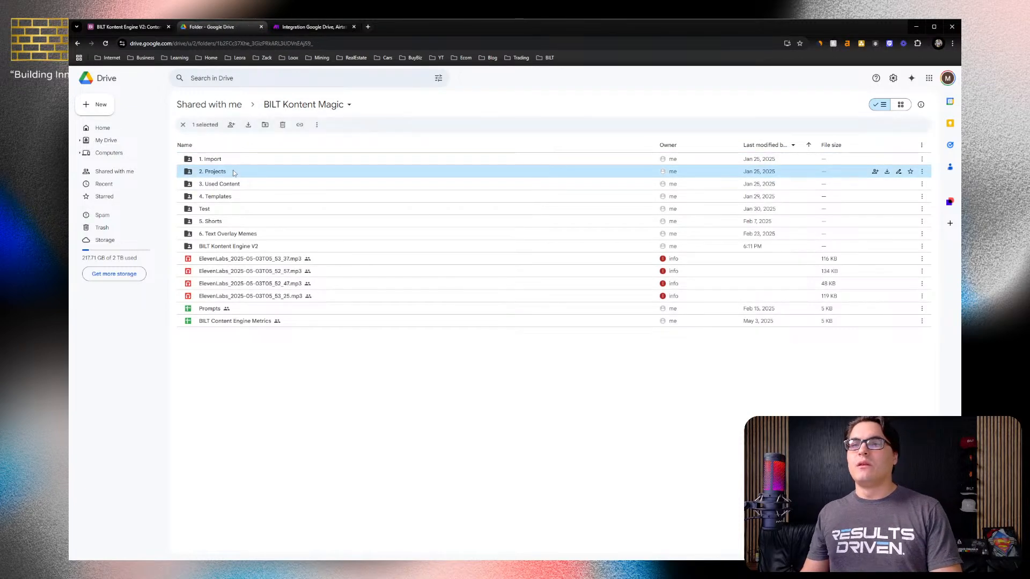
double_click(233, 171)
double_click(293, 162)
left_click(237, 173)
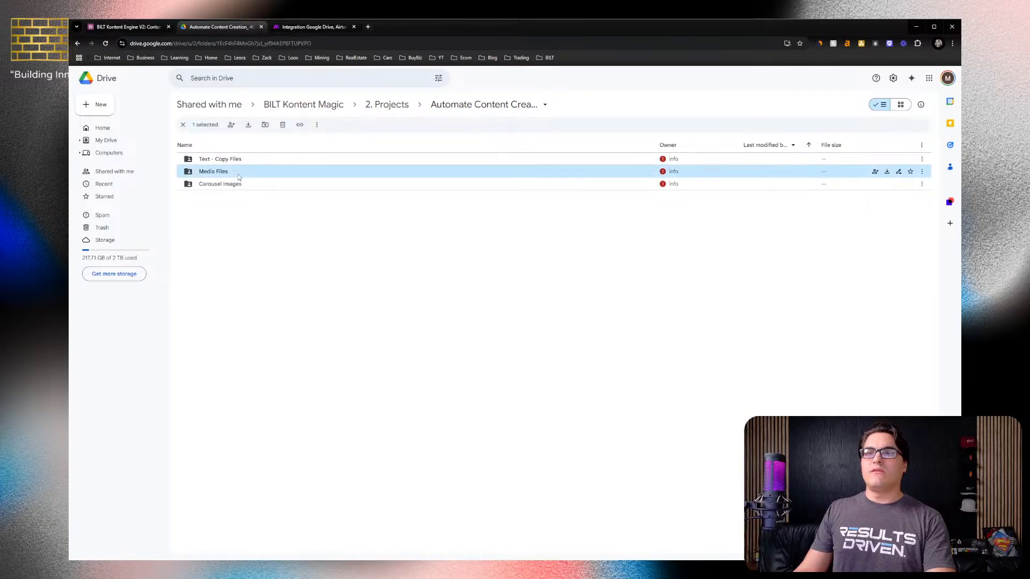
double_click(237, 174)
left_click(262, 174)
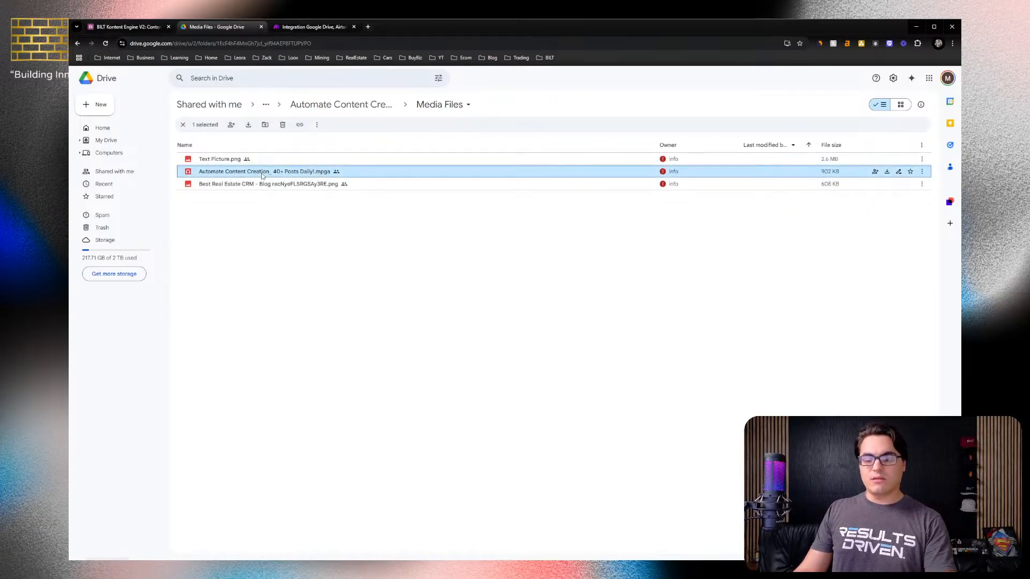
key("ctrl+c")
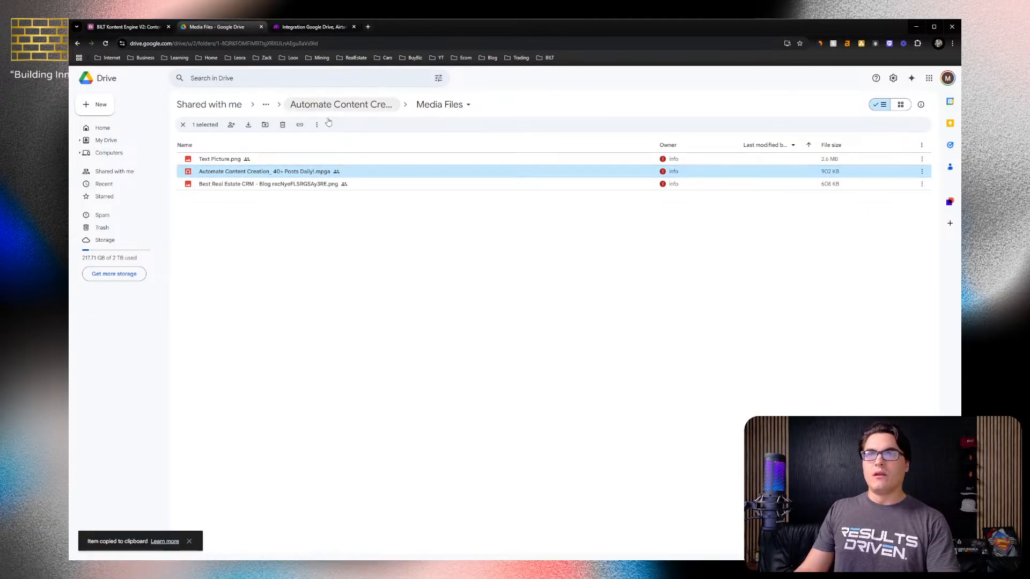
Paste the audio file into the Audio Files folder under 1. Imports in BILT Kontent Engine V2
left_click(316, 105)
left_click(333, 108)
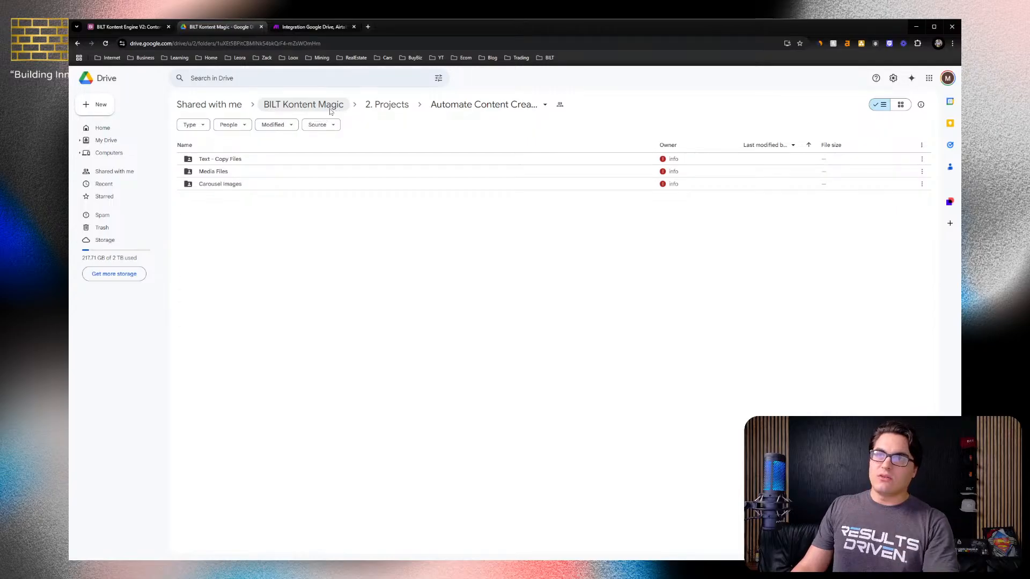
left_click(300, 106)
double_click(225, 246)
double_click(243, 161)
double_click(243, 161)
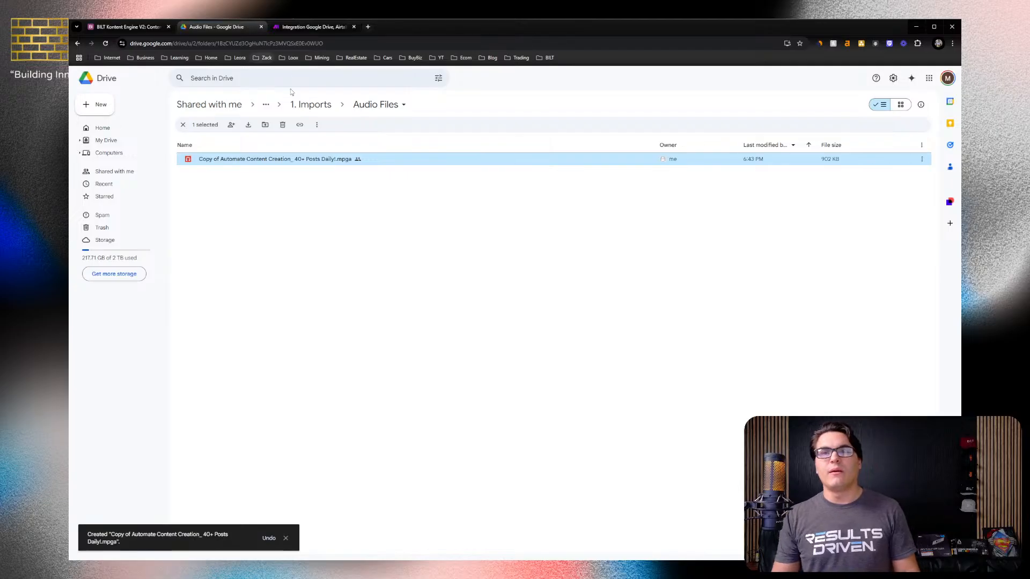
Remove the "Copy of" prefix so the file is named "Automate Content Creation_ 40+ Posts Daily!.mpga"
right_click(245, 159)
mouse_move(256, 178)
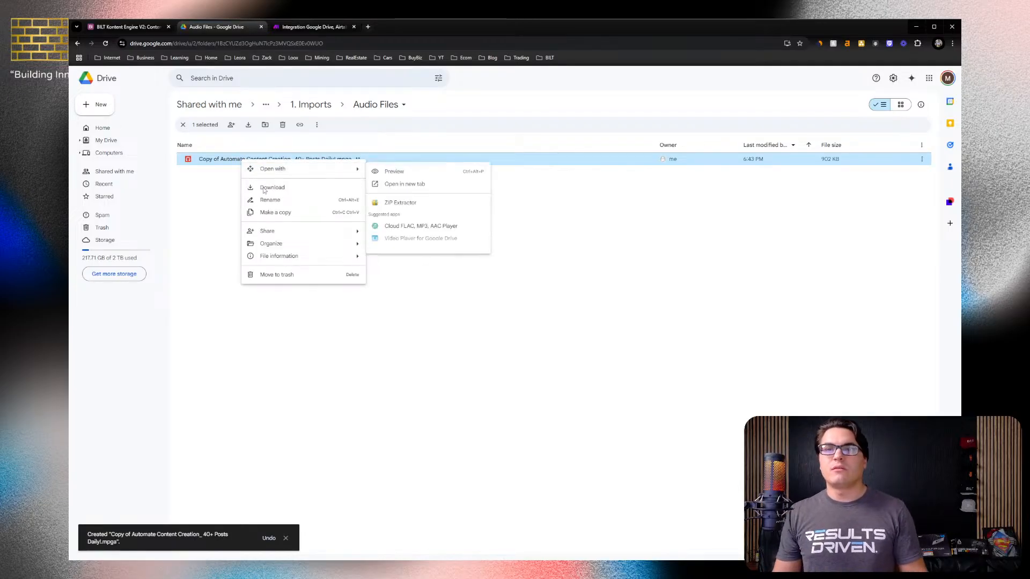
left_click(269, 199)
left_click(474, 313)
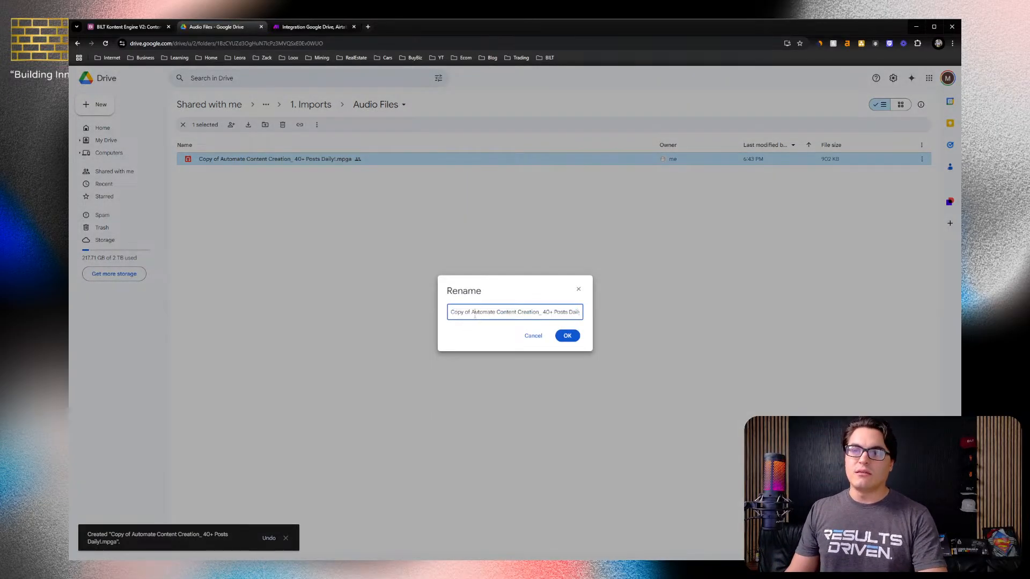
left_click_drag(472, 313, 387, 314)
key("BackSpace")
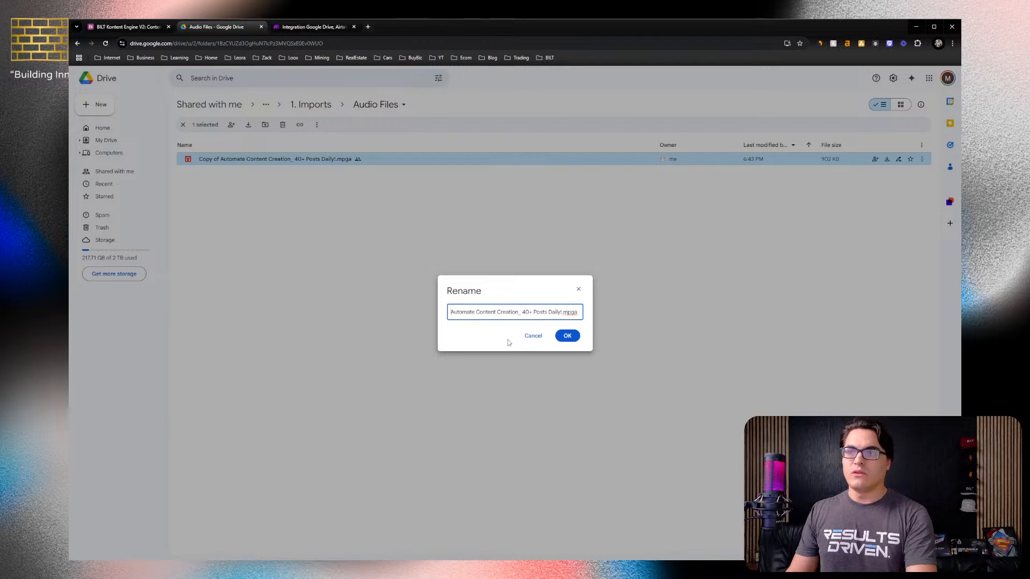
left_click(566, 336)
left_click(537, 352)
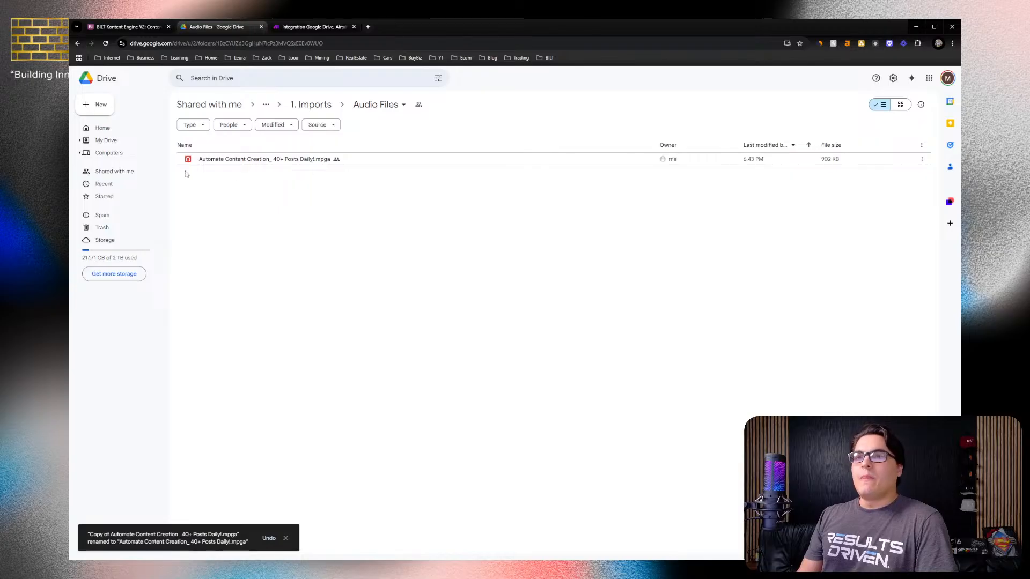
Run the audio import scenario once in Make, and switch to the Content table in Airtable
left_click(315, 27)
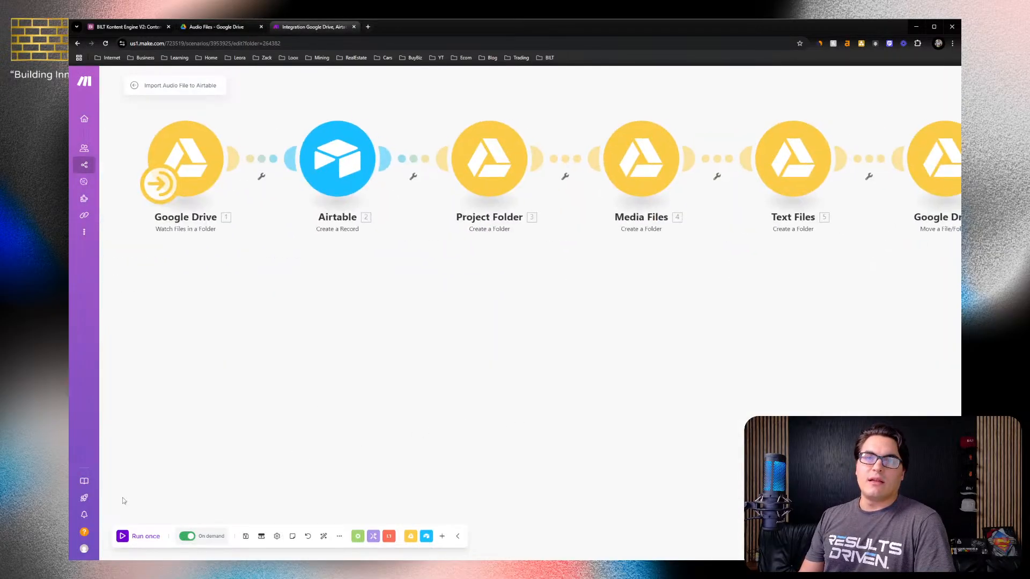
left_click(144, 537)
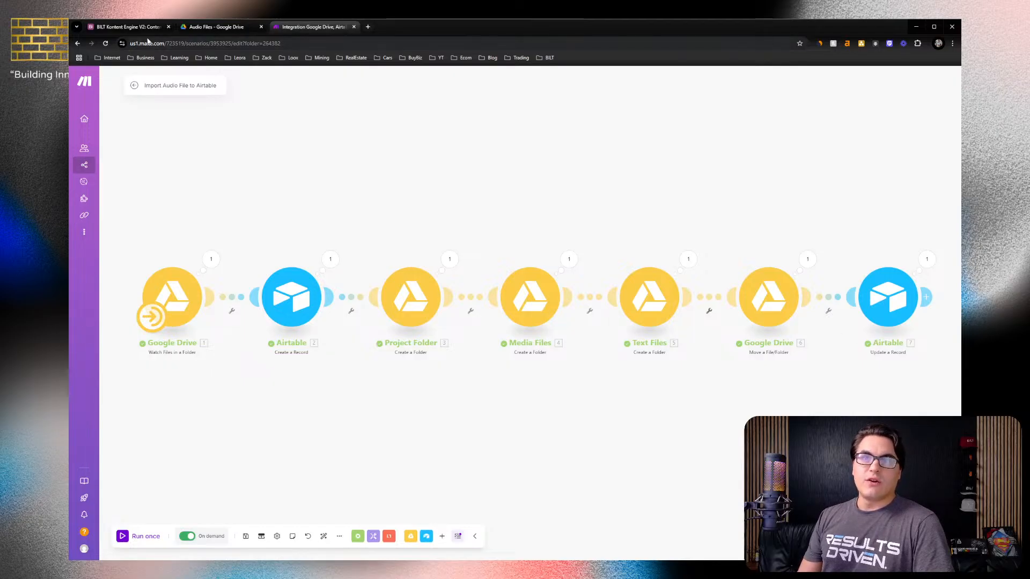
left_click(128, 27)
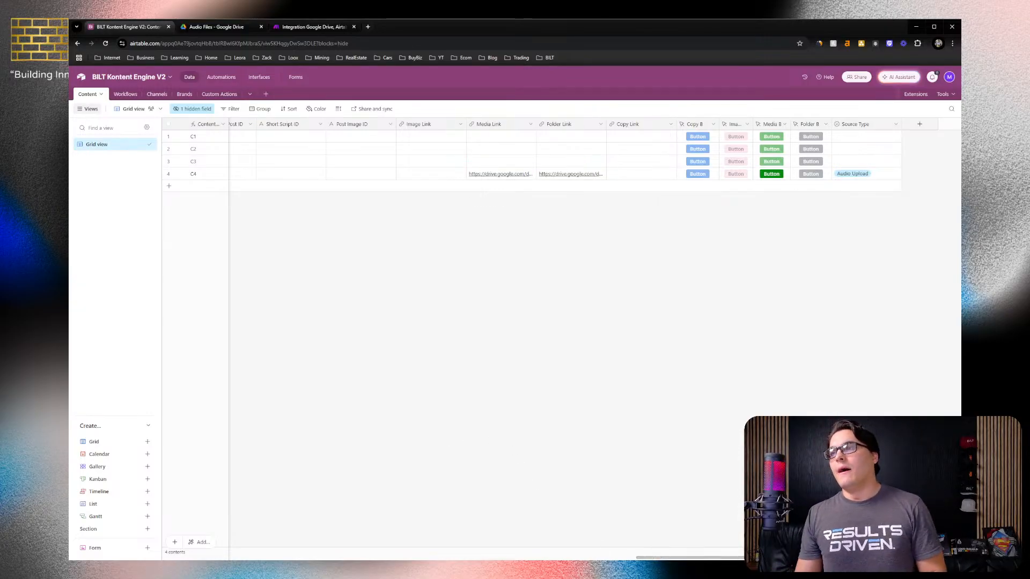
Check record C4's Description, Project ID, Media and Text Folder IDs, Media and Folder Links, and Source Type
left_click_drag(772, 558, 107, 517)
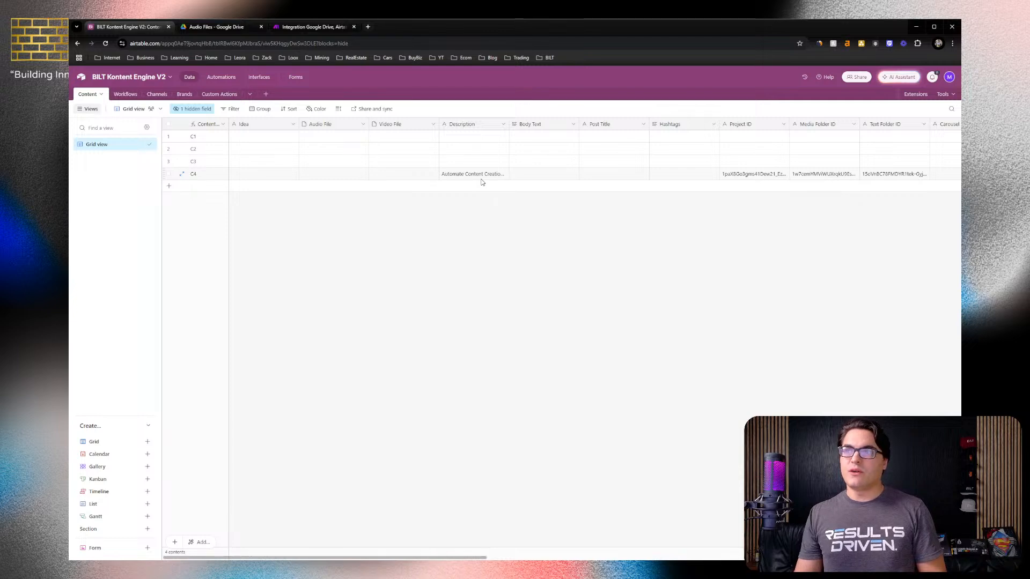
left_click(722, 181)
left_click(832, 180)
left_click(881, 180)
left_click_drag(405, 557, 595, 523)
scroll(595, 523, "right", 10)
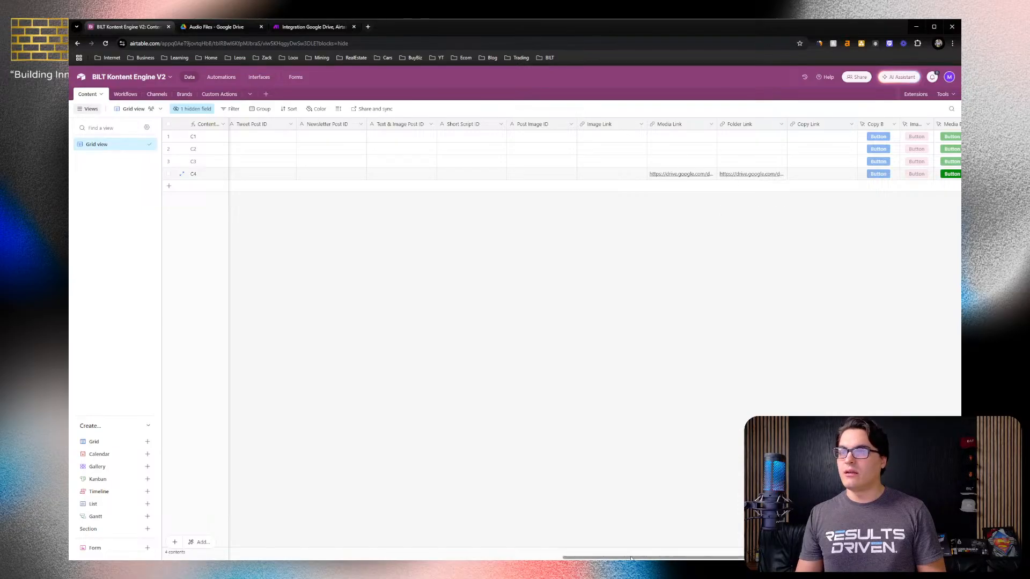
left_click_drag(630, 559, 703, 558)
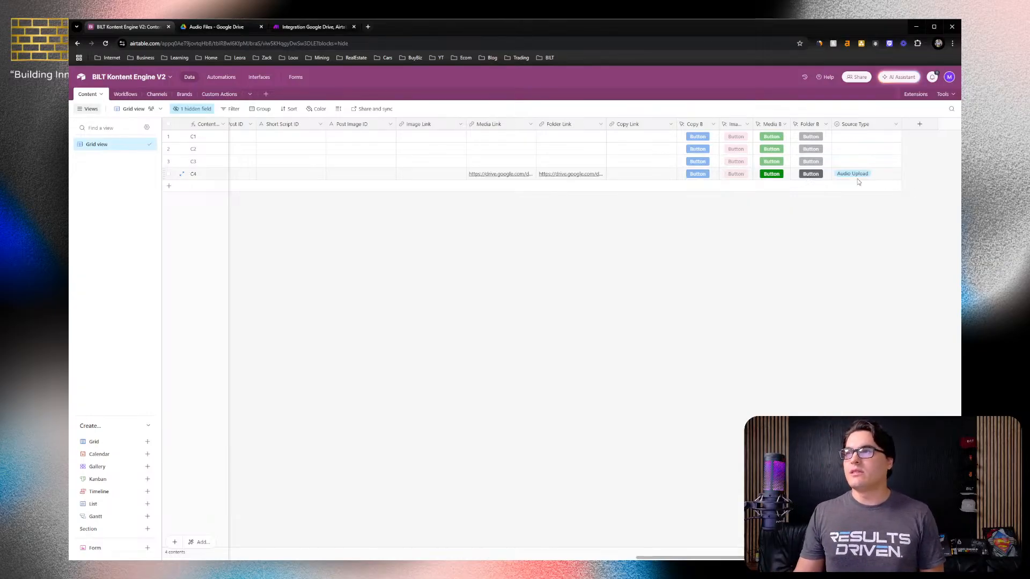
Open record C4's project folder from Airtable and inspect its Media Files and Text Files subfolders and the Audio Files import folder
left_click(817, 175)
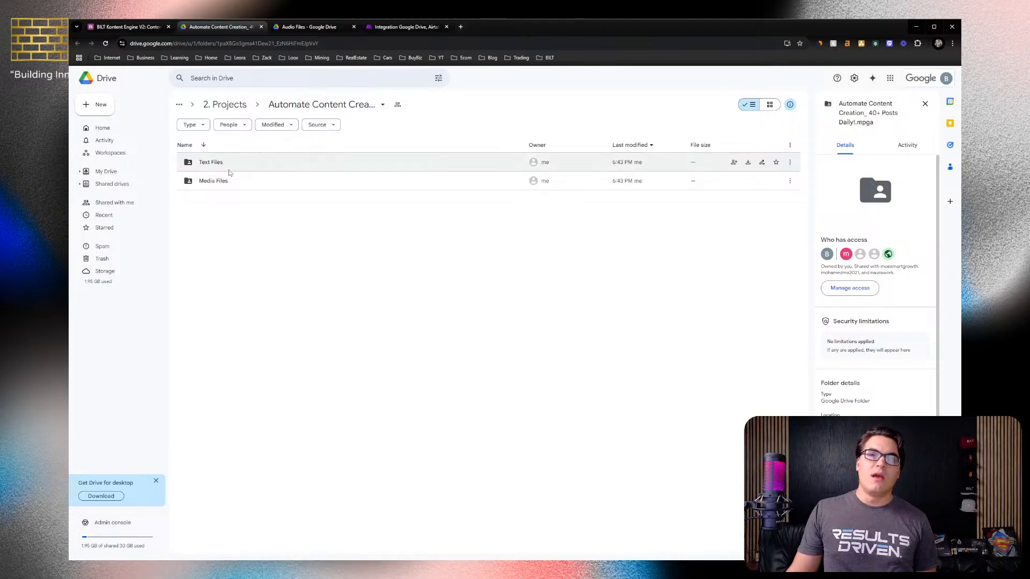
double_click(204, 185)
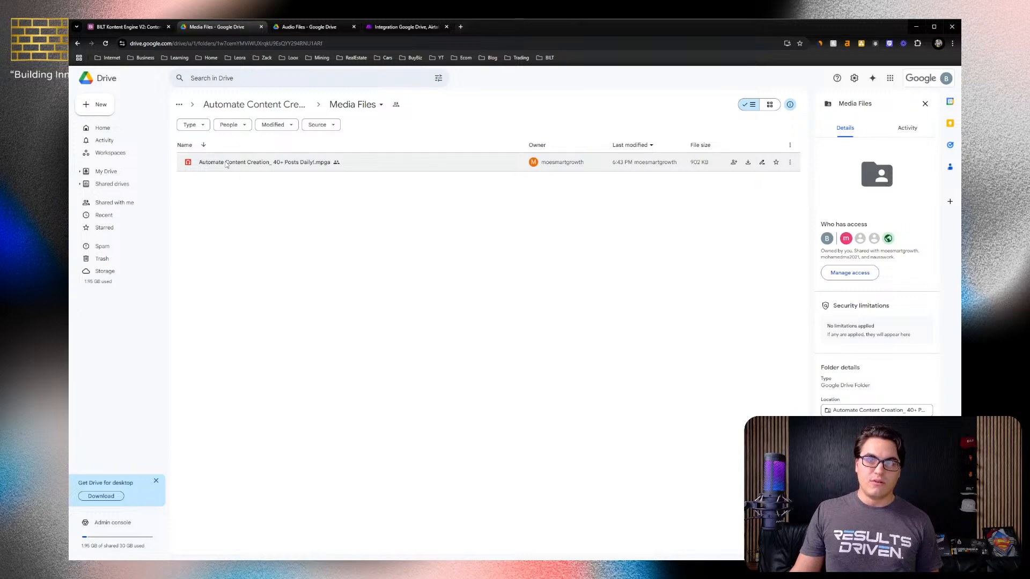
left_click(296, 30)
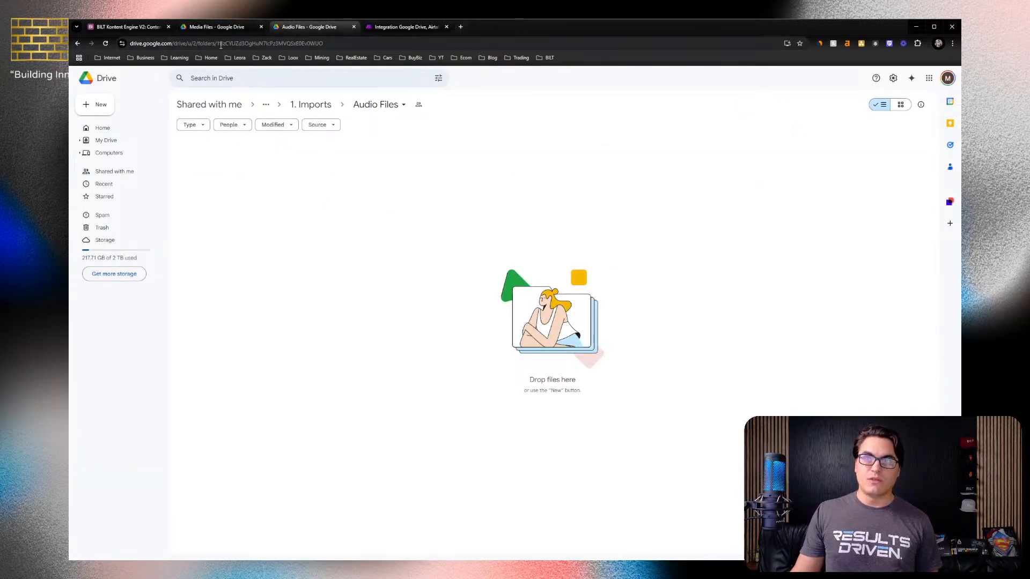
left_click(217, 27)
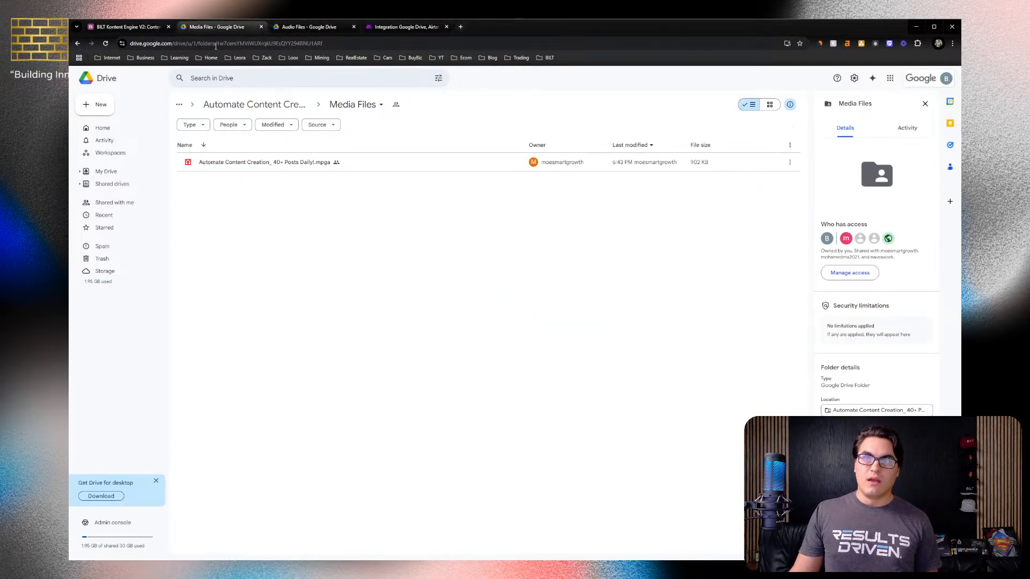
left_click(283, 110)
double_click(225, 161)
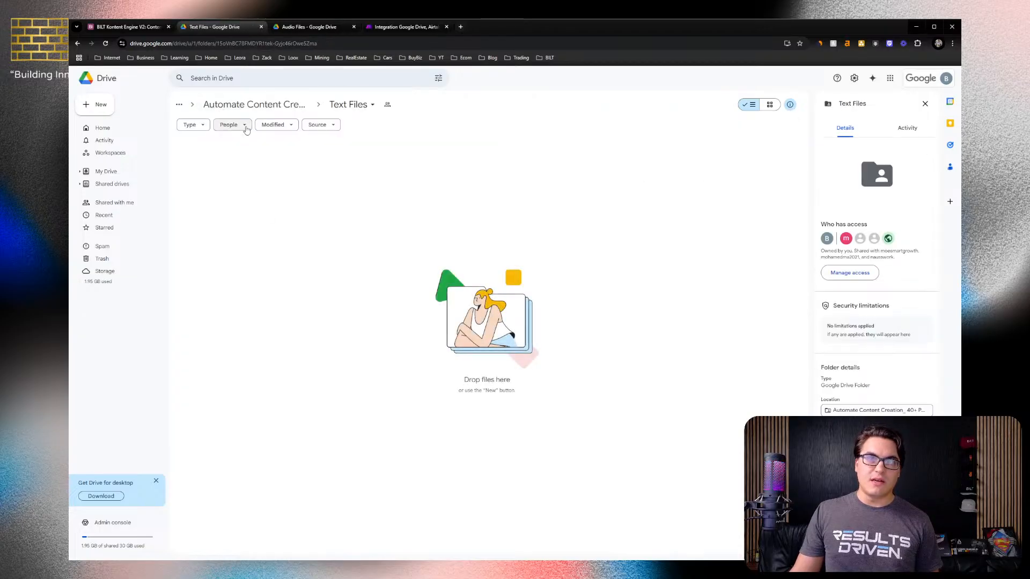
left_click(269, 105)
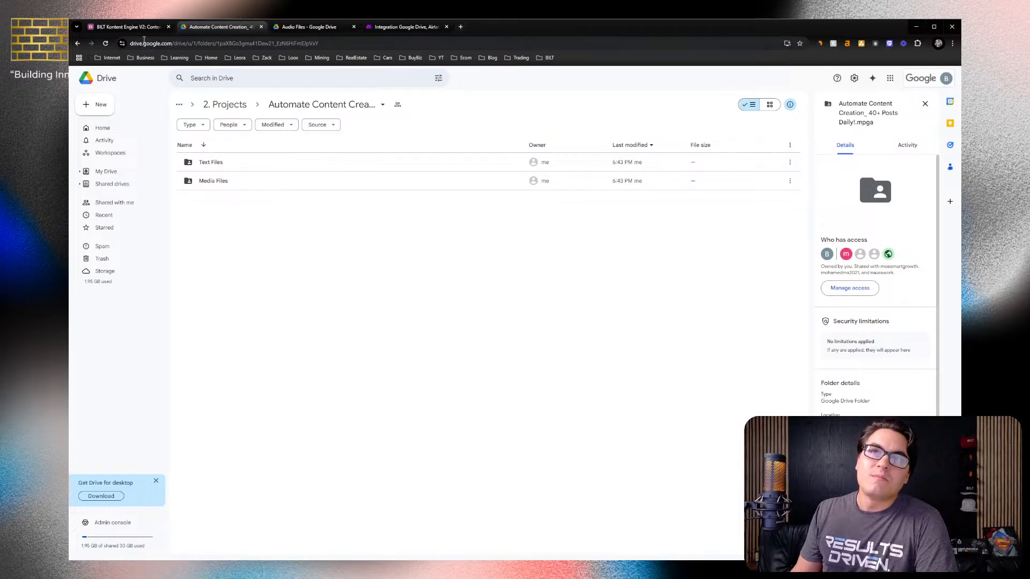
Return to the Content table in Airtable and open record C4's media folder in Google Drive through its media link
left_click(129, 26)
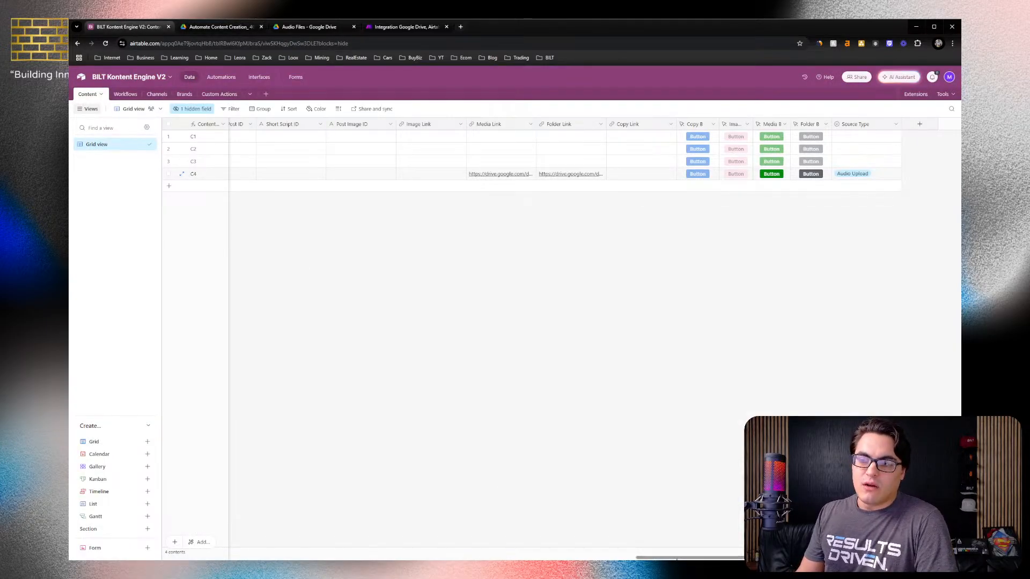
scroll(597, 546, "left", 3)
scroll(596, 546, "left", 3)
scroll(493, 526, "right", 3)
scroll(613, 531, "right", 5)
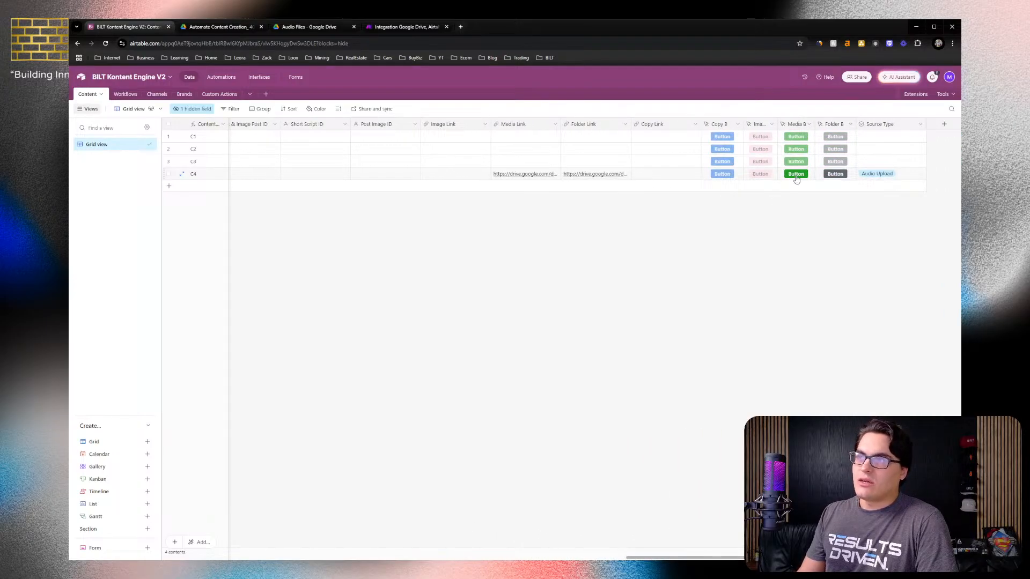
left_click(794, 175)
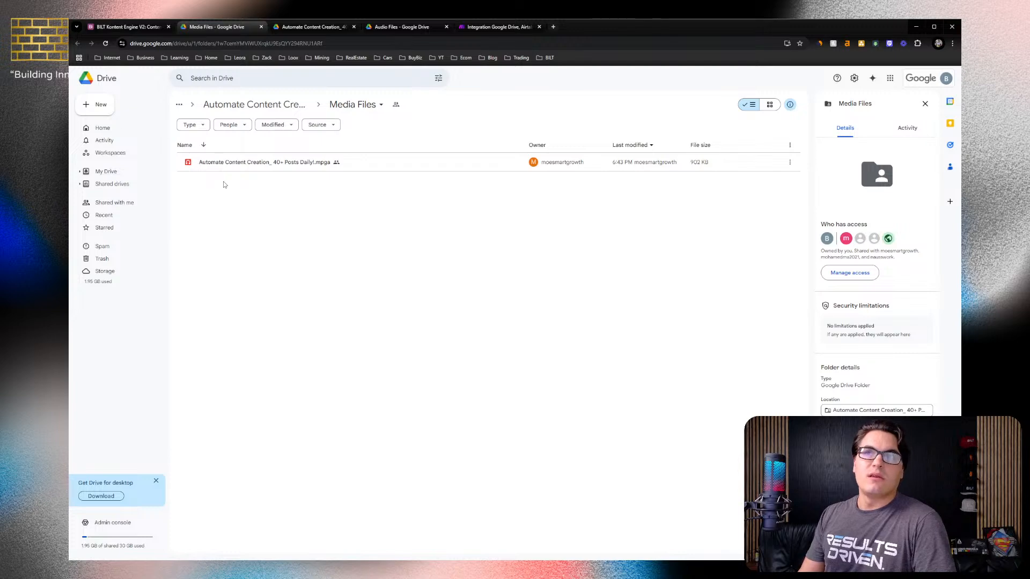
Review the Content table back to its first fields in Airtable, and open the Custom Actions table
left_click(126, 27)
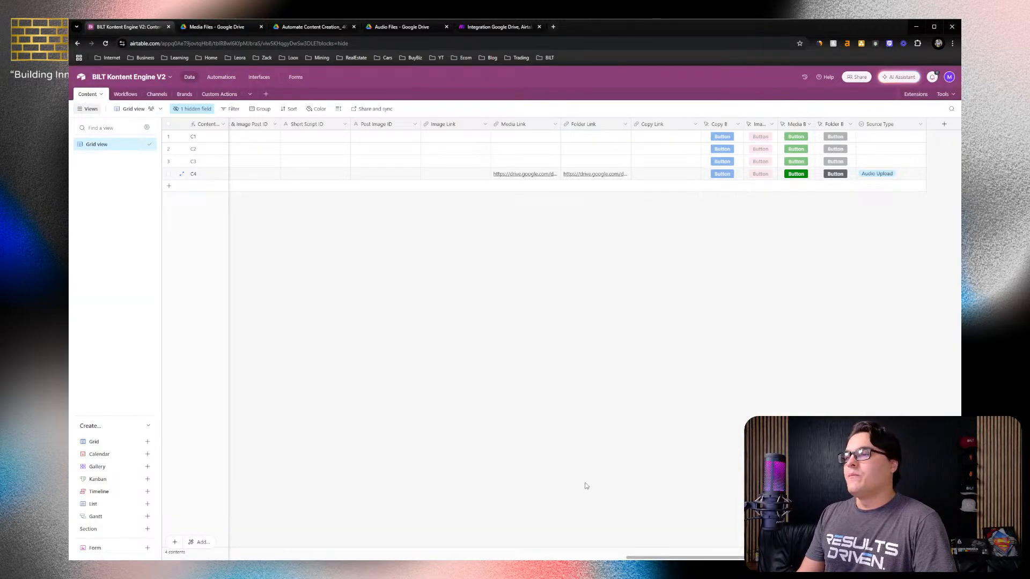
left_click_drag(633, 559, 292, 497)
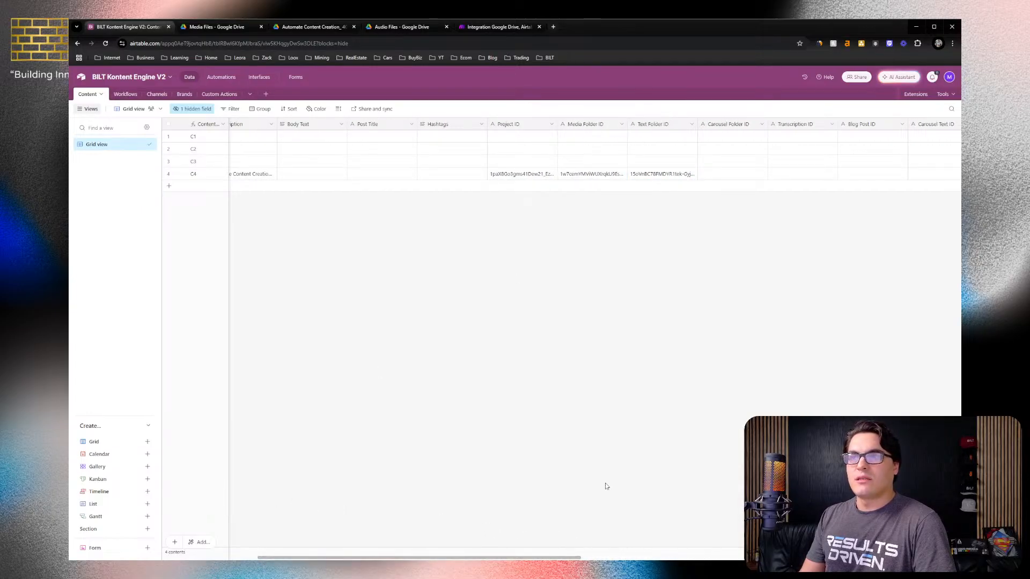
left_click_drag(485, 558, 337, 552)
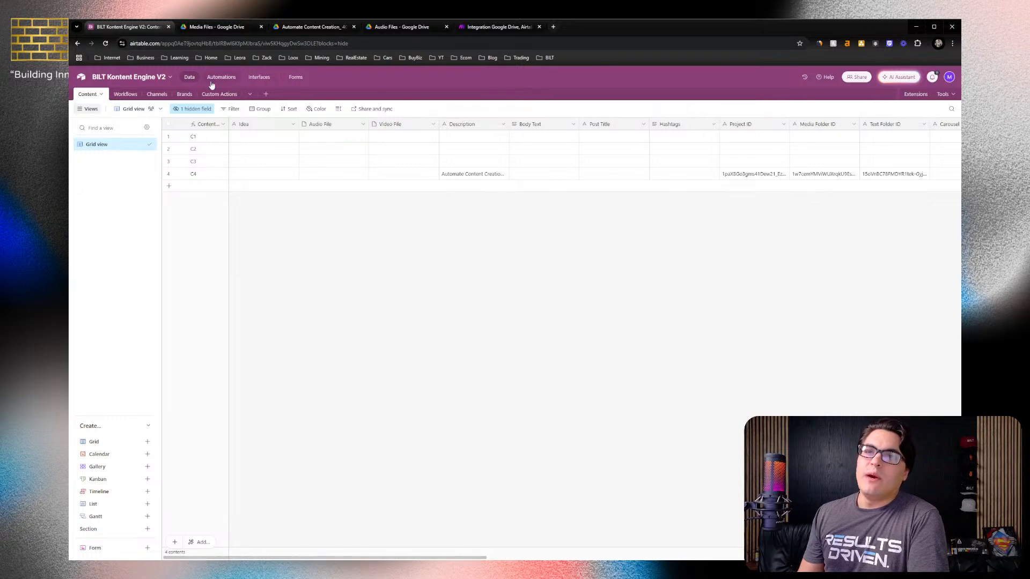
left_click(220, 95)
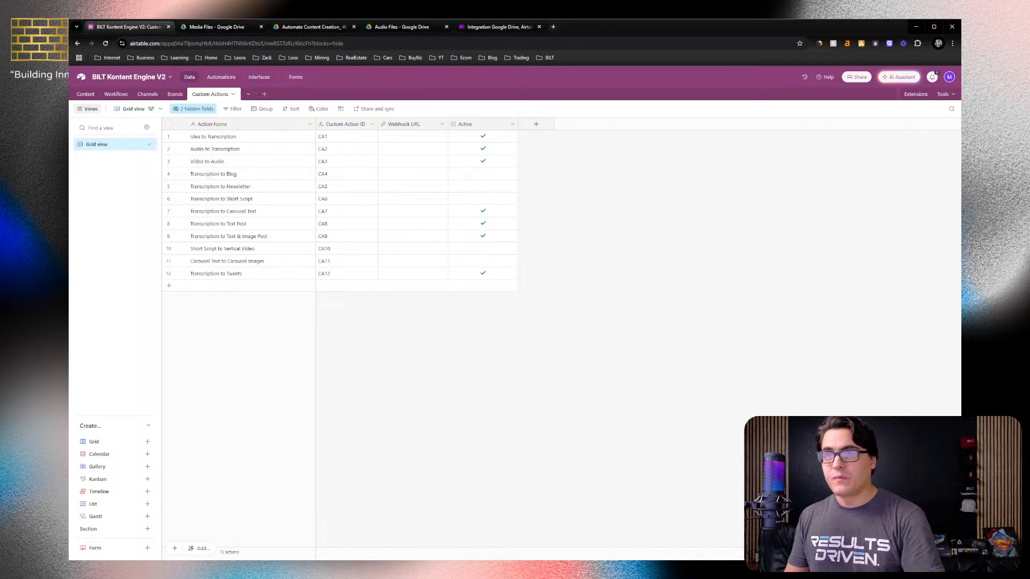
Switch to Make, leave the Import Audio File to Airtable scenario and open the Auto Post - All Content scenario
left_click(480, 30)
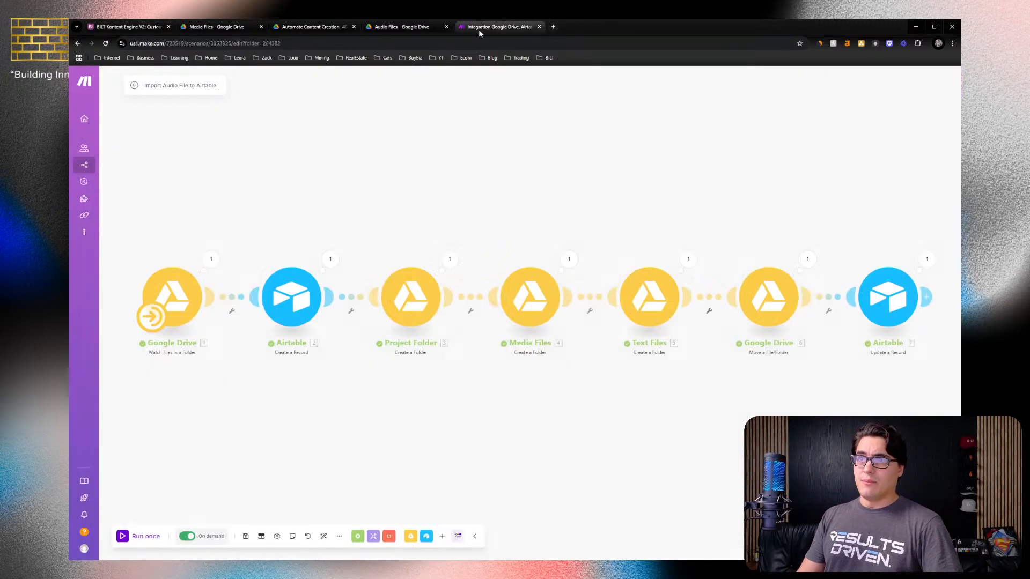
left_click(135, 87)
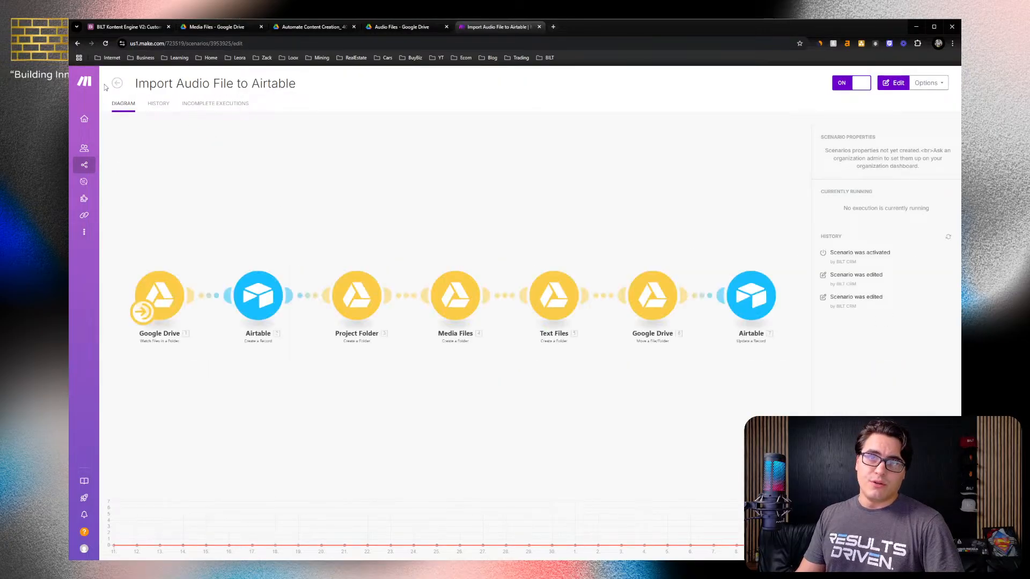
left_click(117, 84)
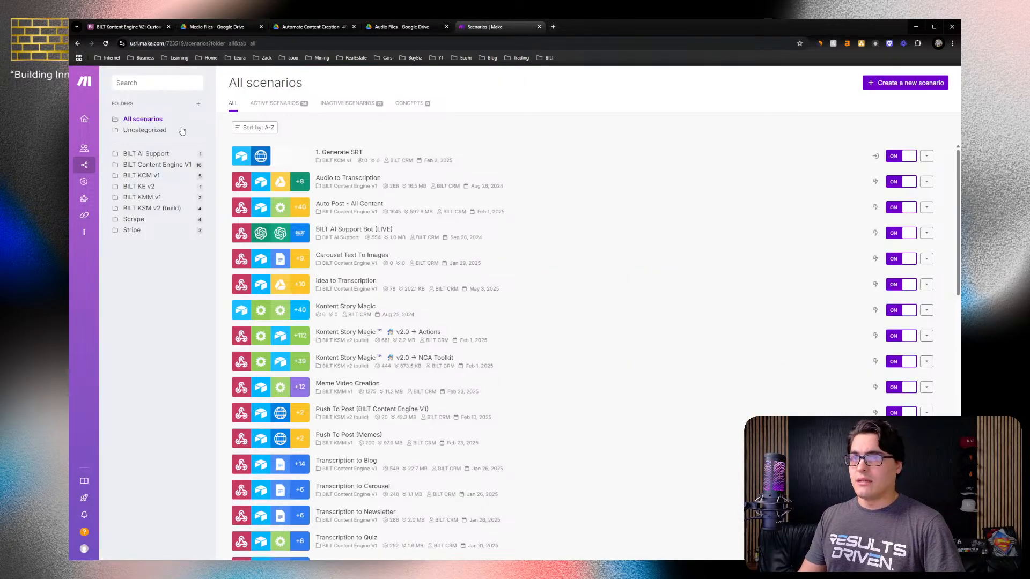
left_click(358, 210)
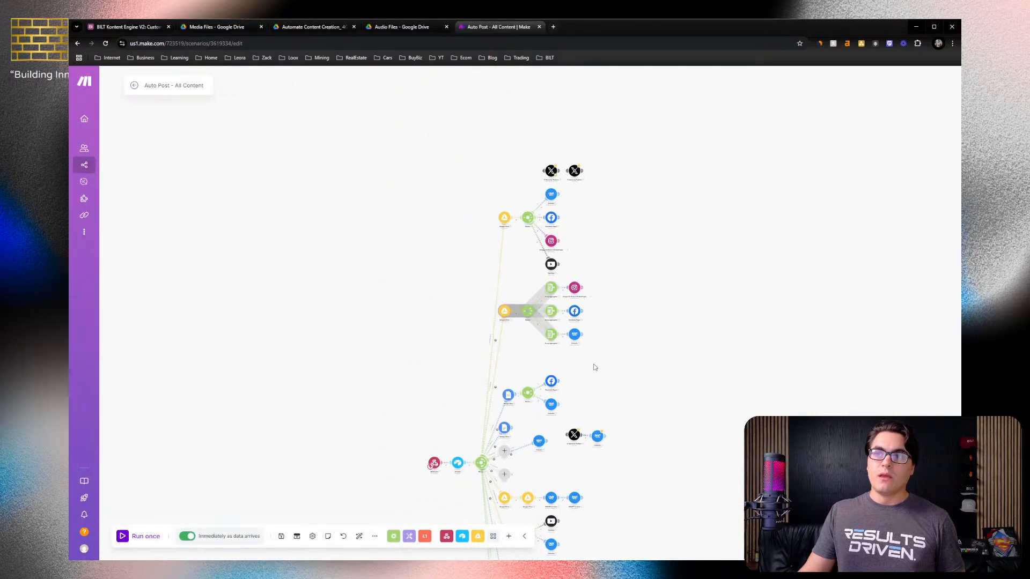
Examine the Auto Post - All Content scenario's carousel and text post branches and the main router's filtered routes
scroll(541, 317, "up", 5)
scroll(331, 402, "up", 2)
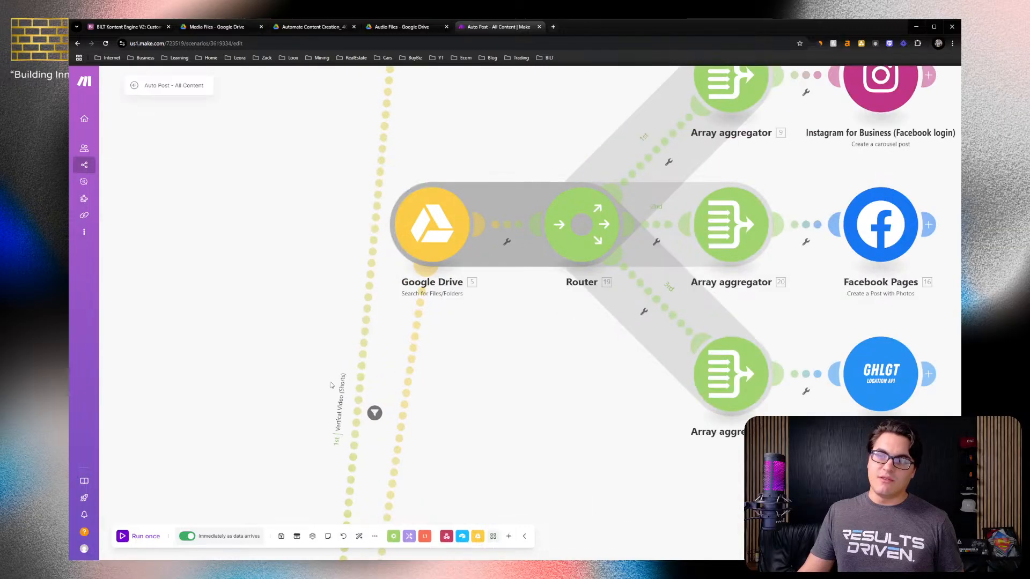
left_click_drag(448, 426, 487, 164)
left_click_drag(506, 349, 548, 203)
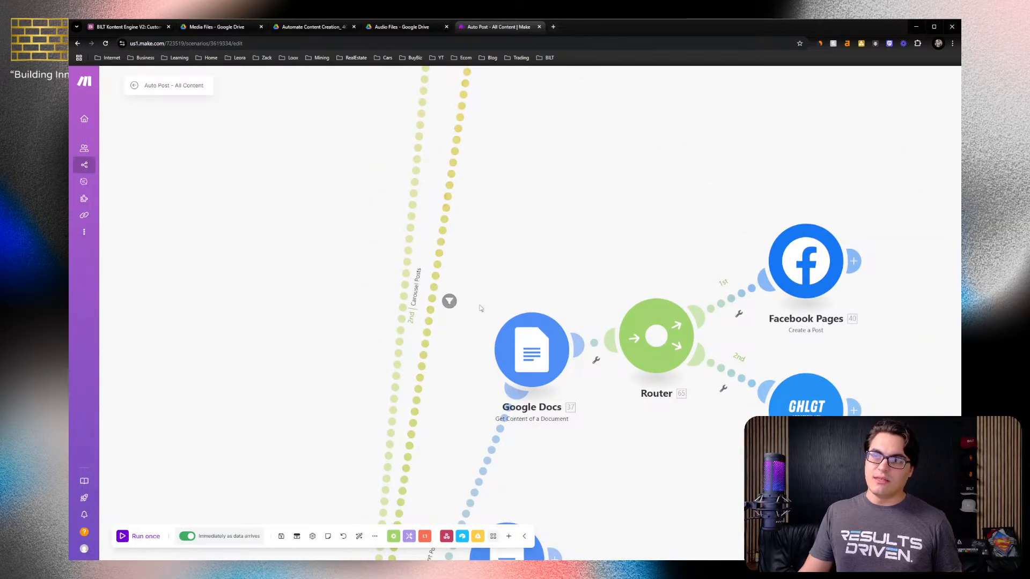
left_click_drag(471, 202, 486, 413)
left_click_drag(532, 294, 475, 477)
left_click_drag(521, 331, 322, 410)
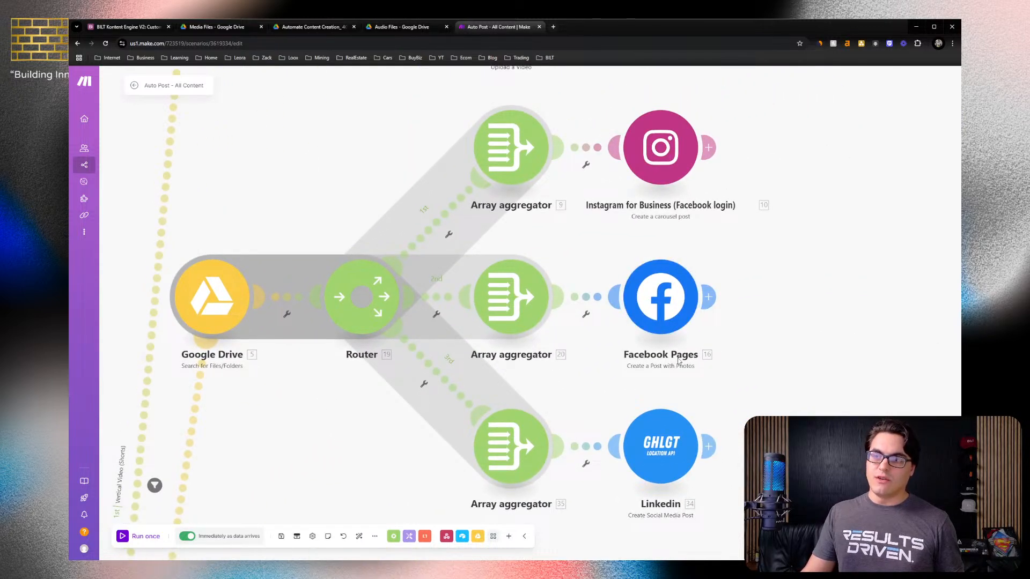
left_click_drag(318, 480, 372, 247)
left_click_drag(340, 460, 343, 298)
left_click_drag(337, 407, 443, 217)
left_click_drag(507, 351, 519, 300)
left_click_drag(508, 466, 576, 306)
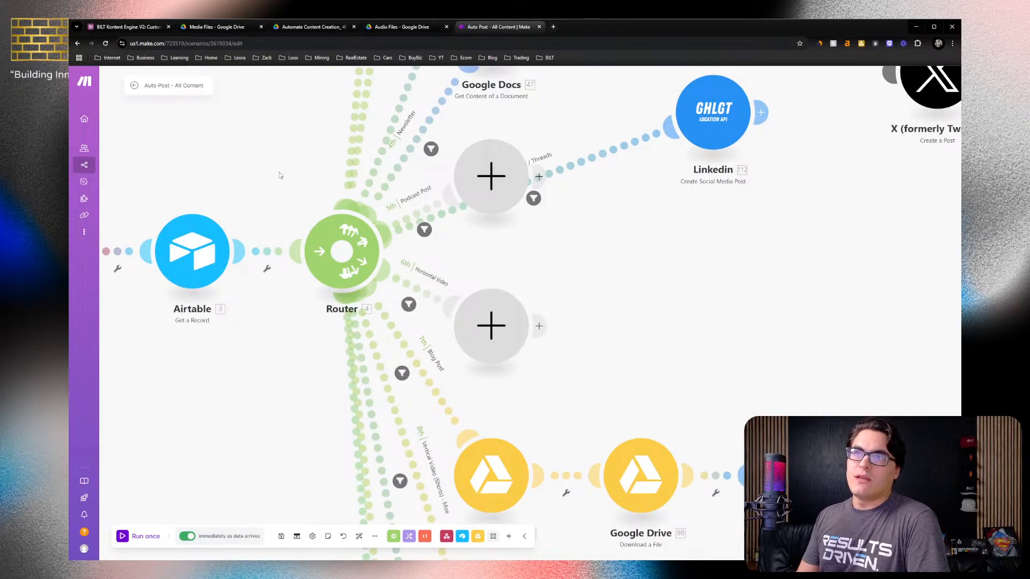
Switch to the Airtable base, look over the Channels and Workflows tables, and return to the Content table
left_click(99, 27)
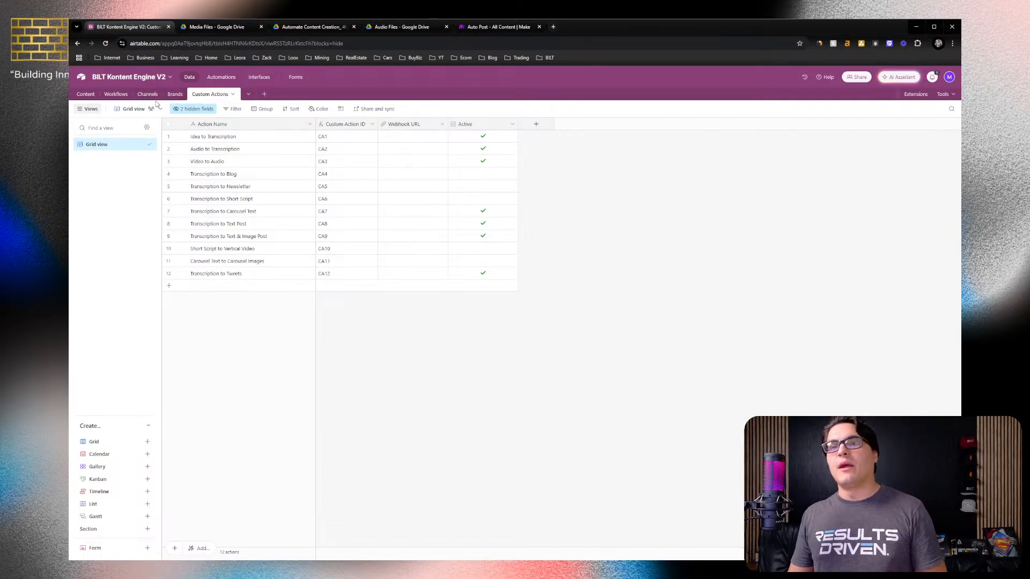
left_click(139, 95)
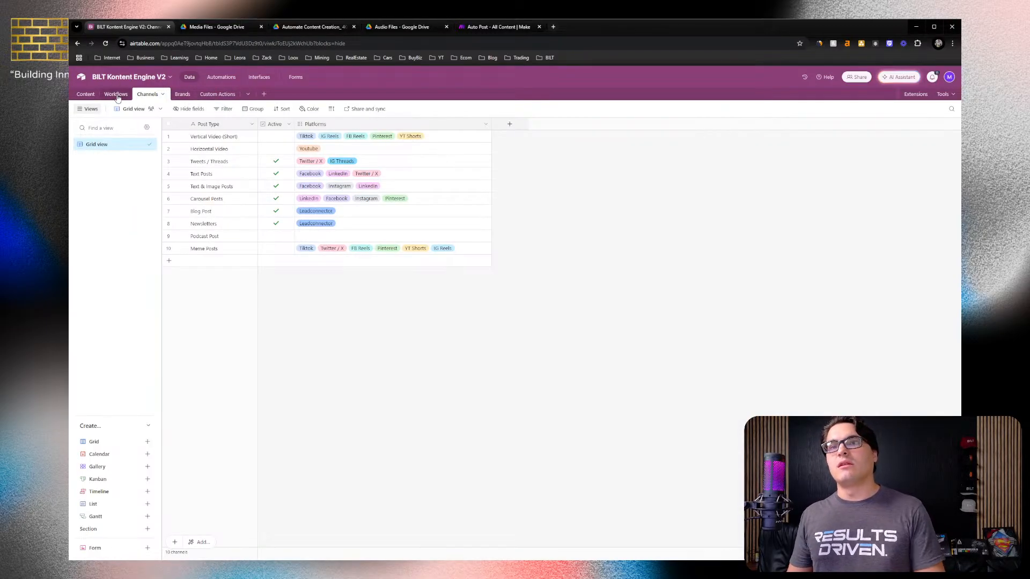
left_click(118, 96)
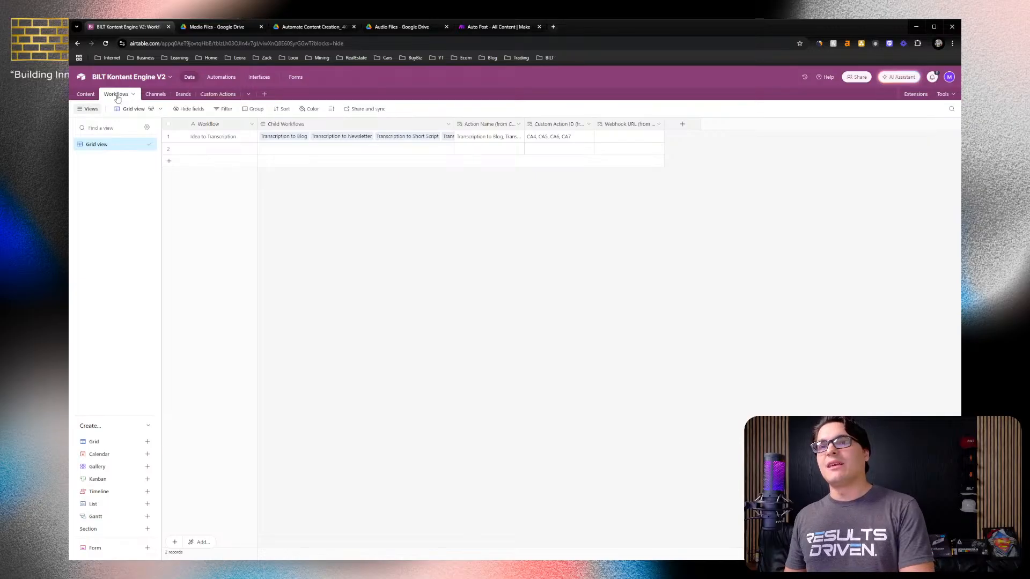
left_click(86, 95)
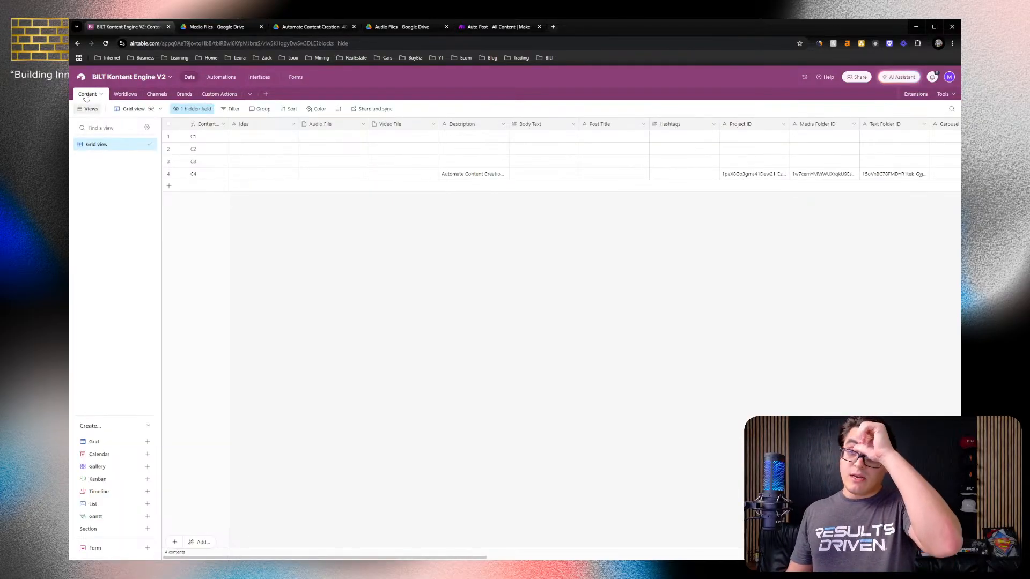